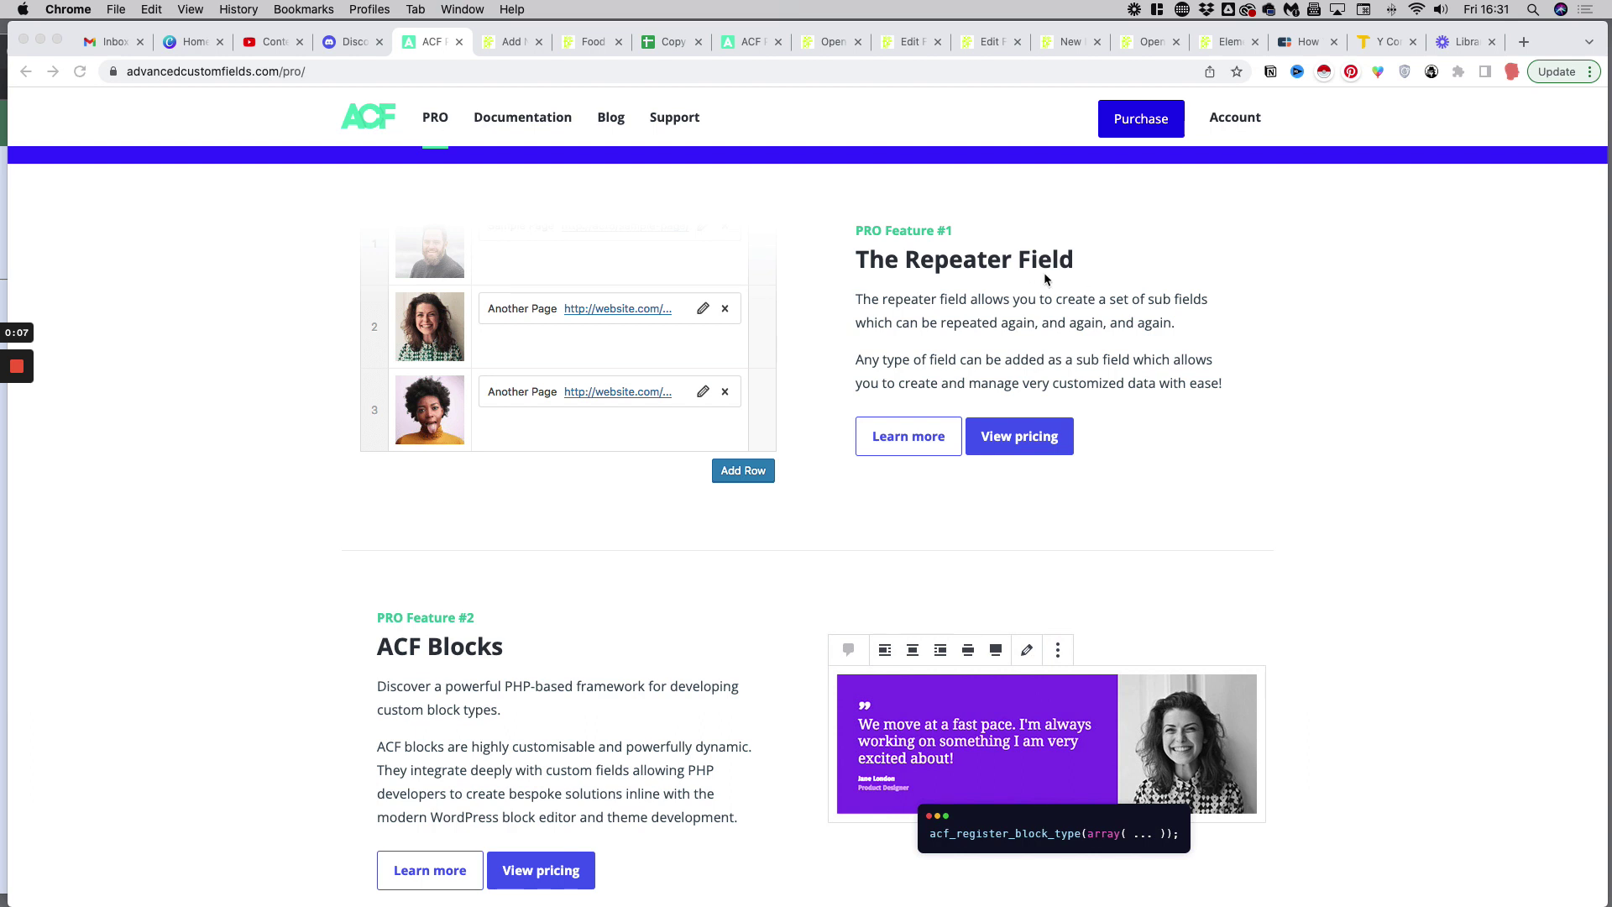
Step: Open the new post editor and click into its title and first paragraph
{"action": "left_click", "coordinate": [514, 44]}
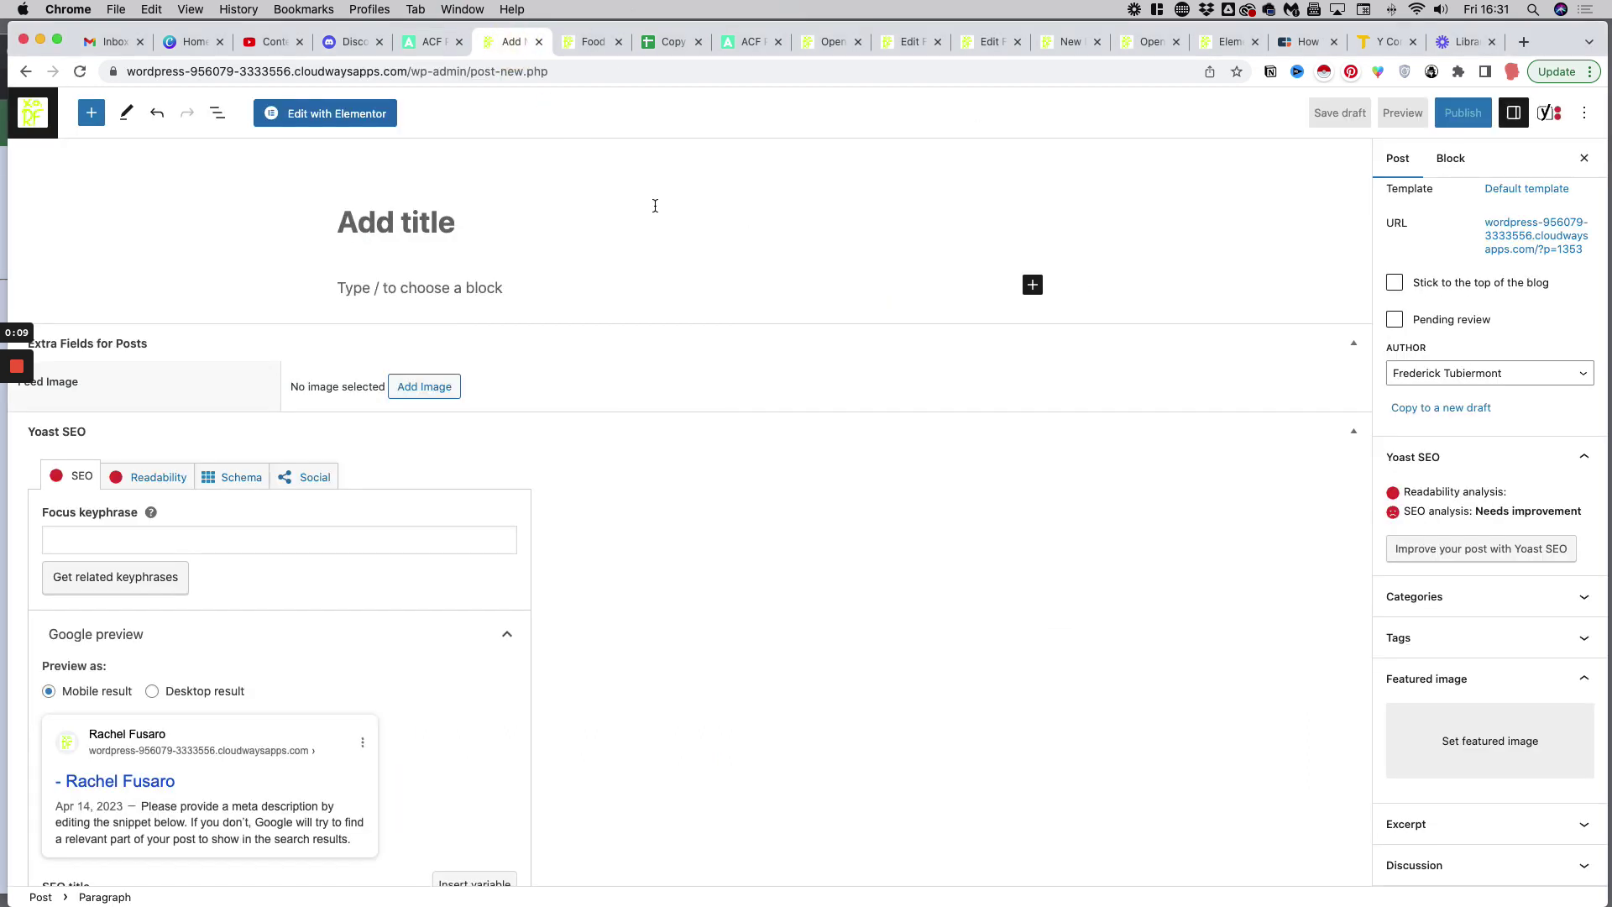
{"action": "left_click", "coordinate": [470, 221]}
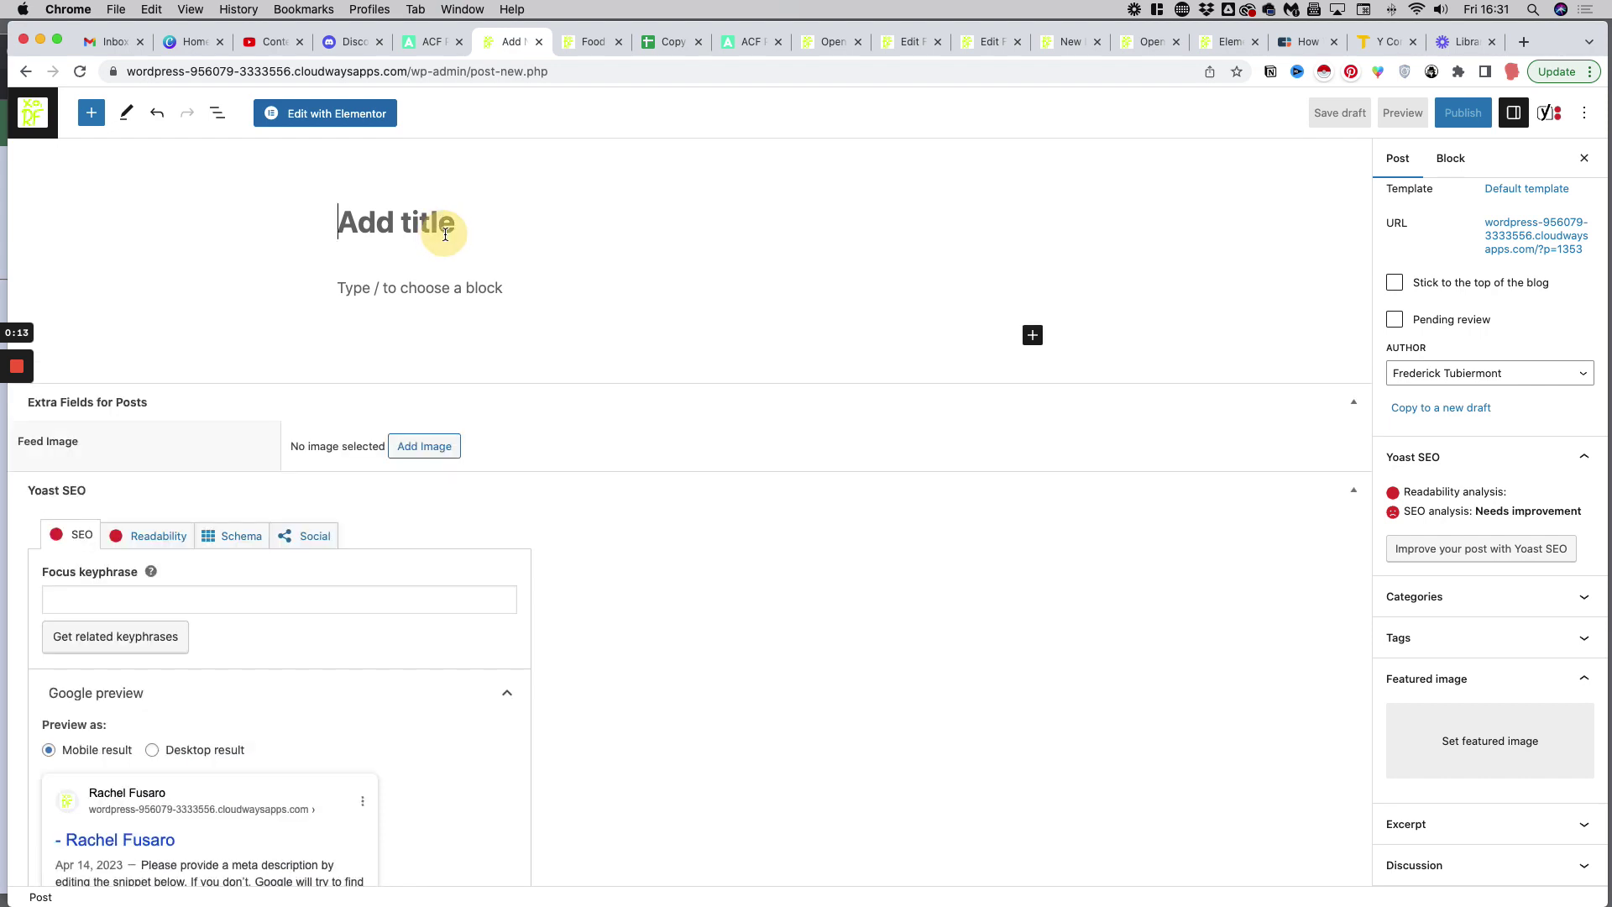
{"action": "left_click", "coordinate": [424, 288]}
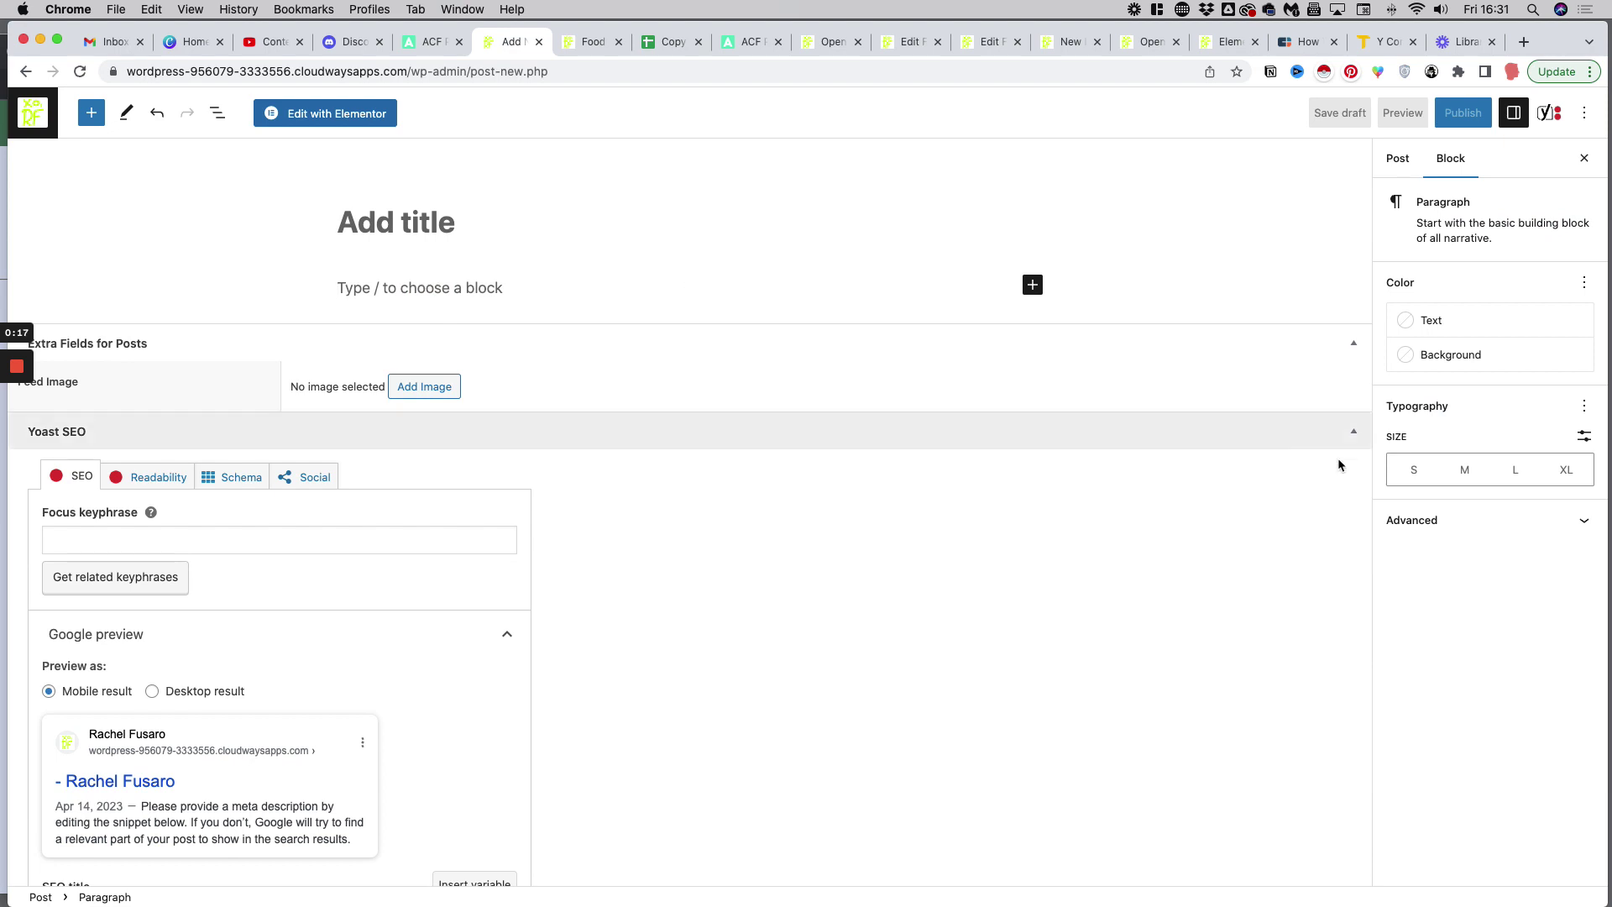
Step: Assign the Puppy category to the post, then bring up the Food Items list
{"action": "left_click", "coordinate": [1397, 161]}
{"action": "scroll", "coordinate": [1500, 588], "scroll_direction": "down", "scroll_amount": 3}
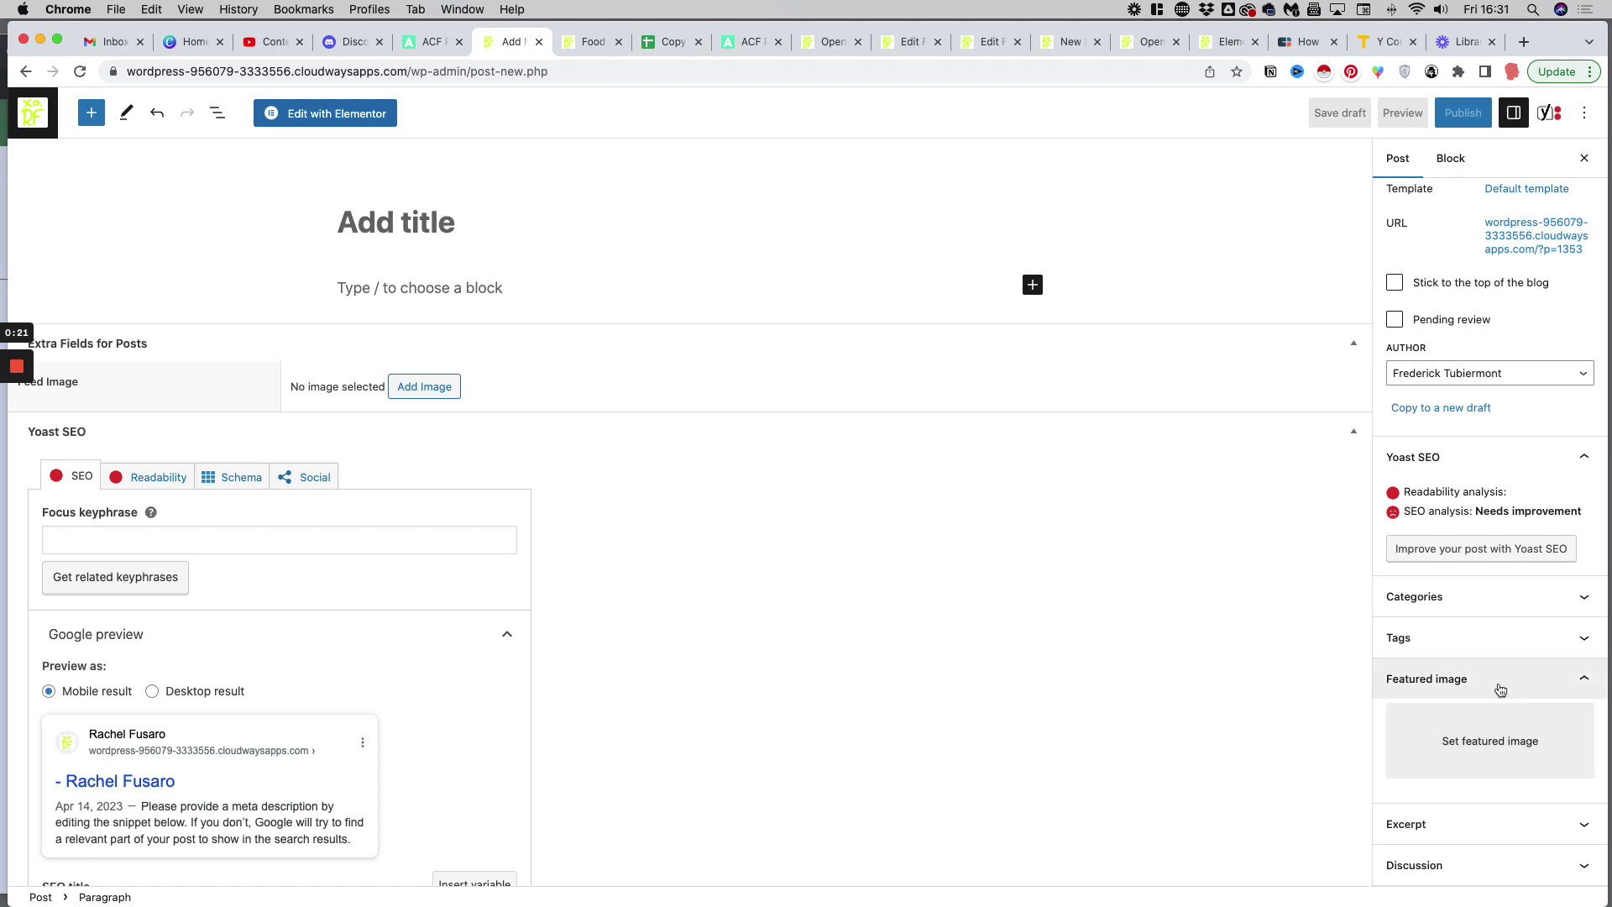
{"action": "left_click", "coordinate": [1500, 682]}
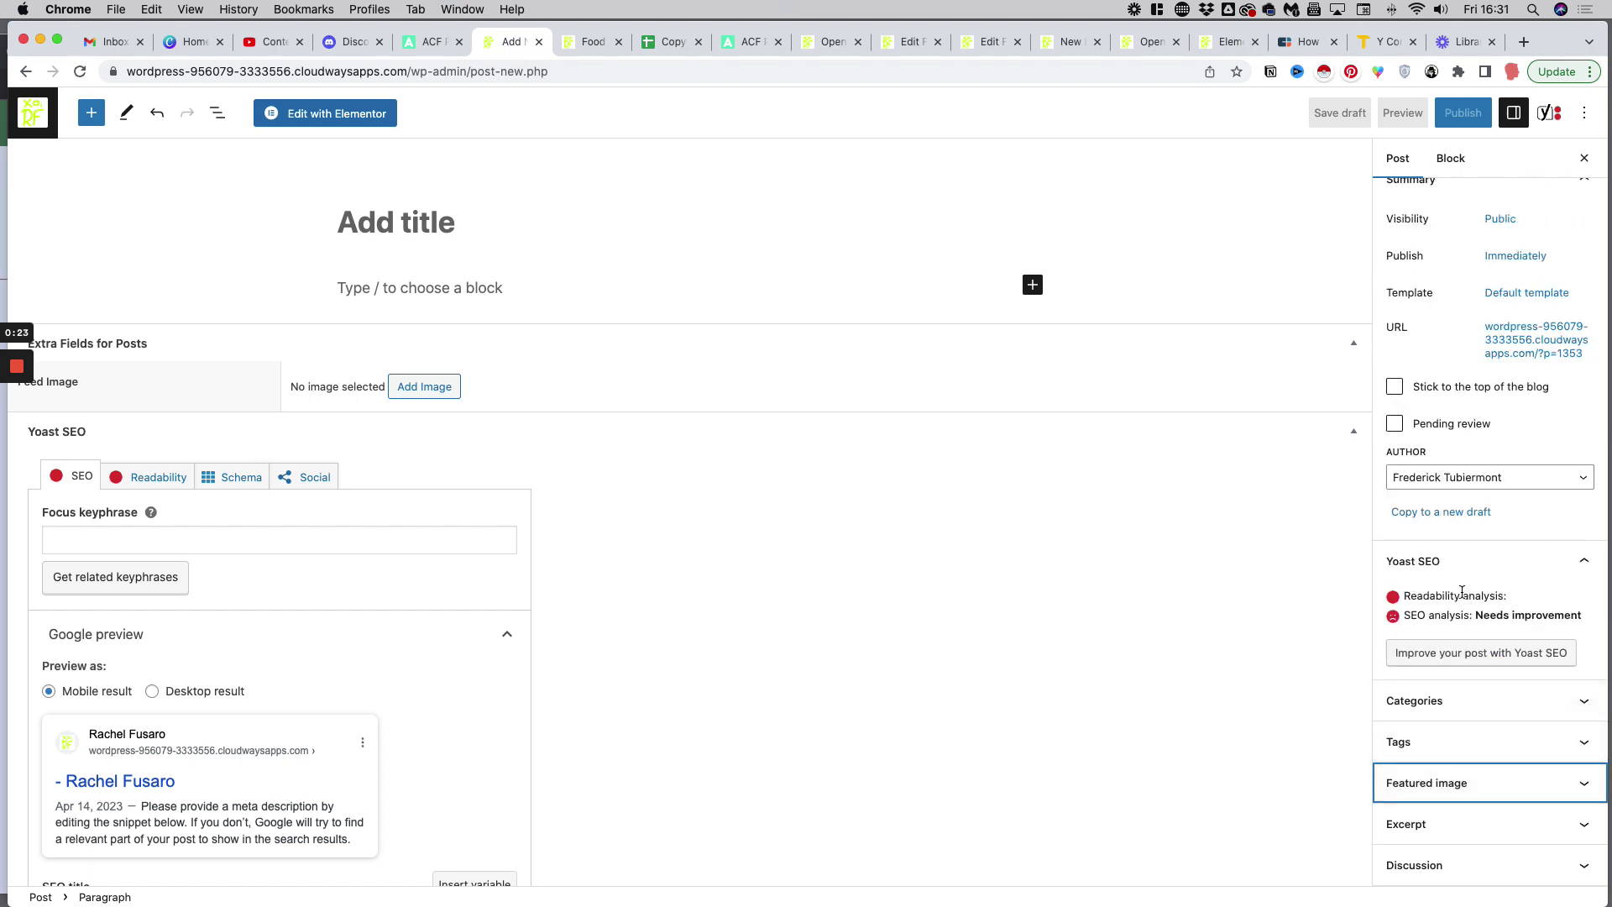
{"action": "left_click", "coordinate": [1450, 702]}
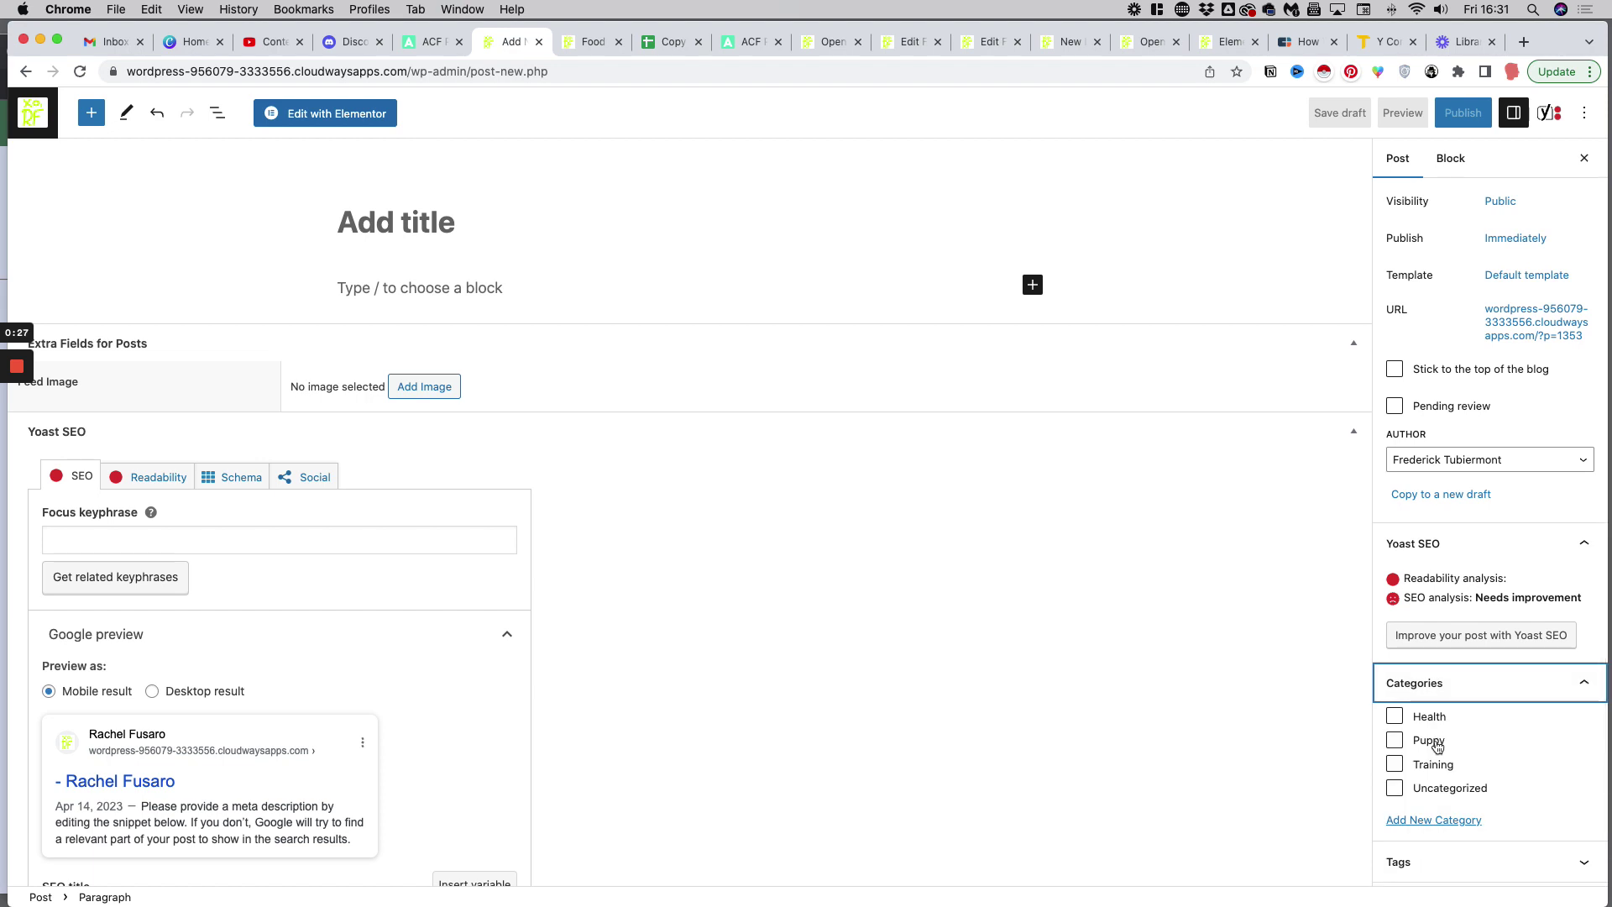
{"action": "left_click", "coordinate": [1438, 744]}
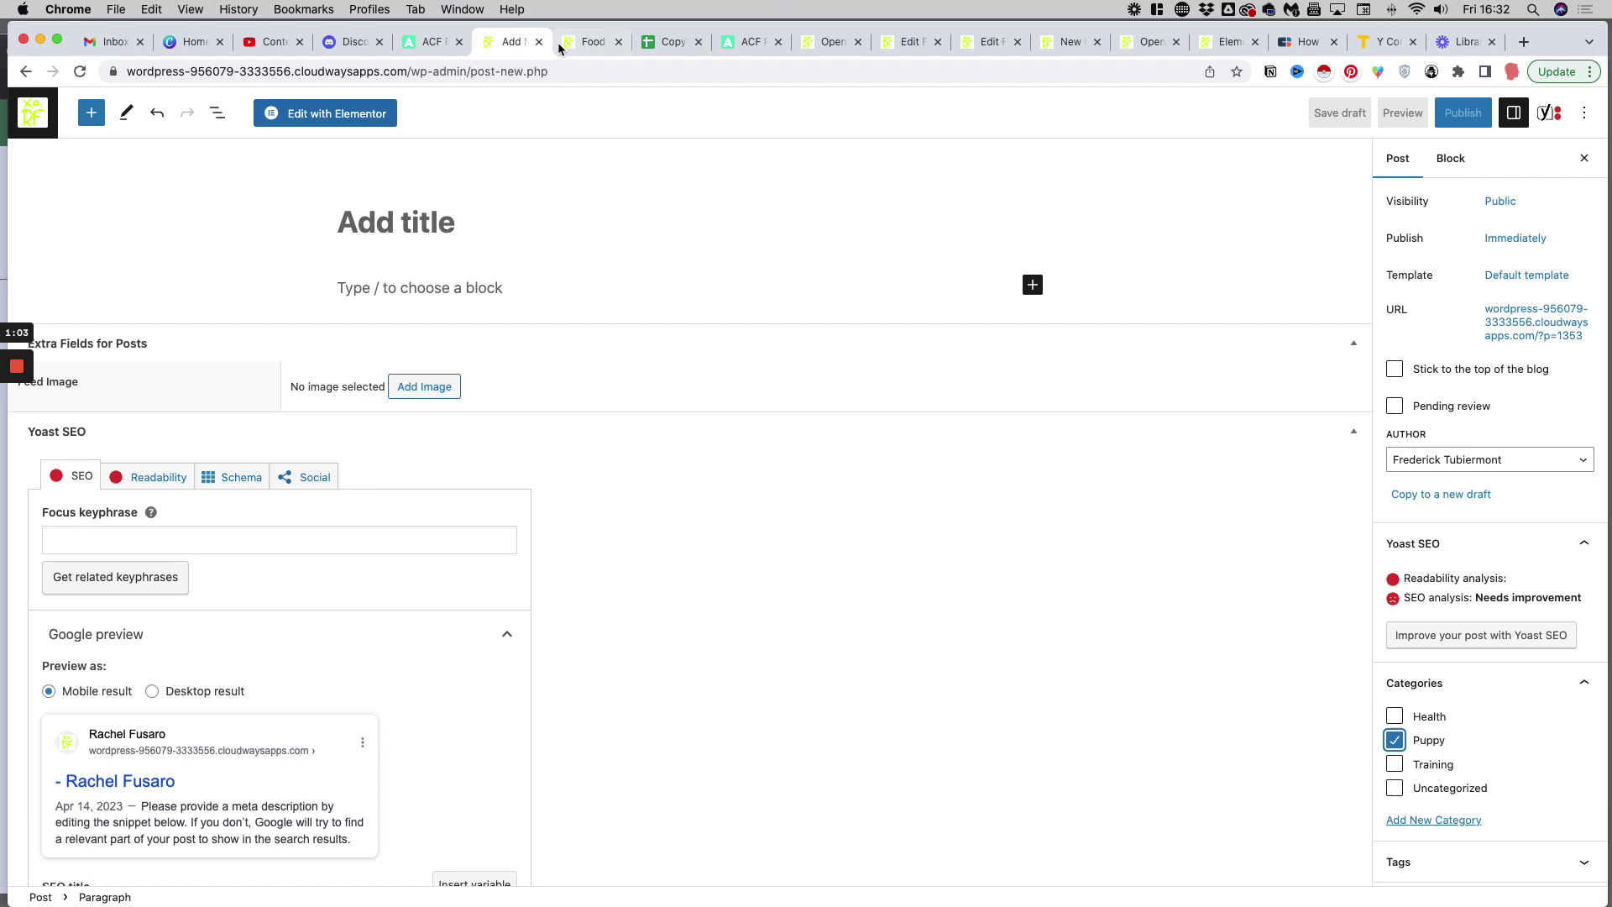
{"action": "left_click", "coordinate": [584, 41]}
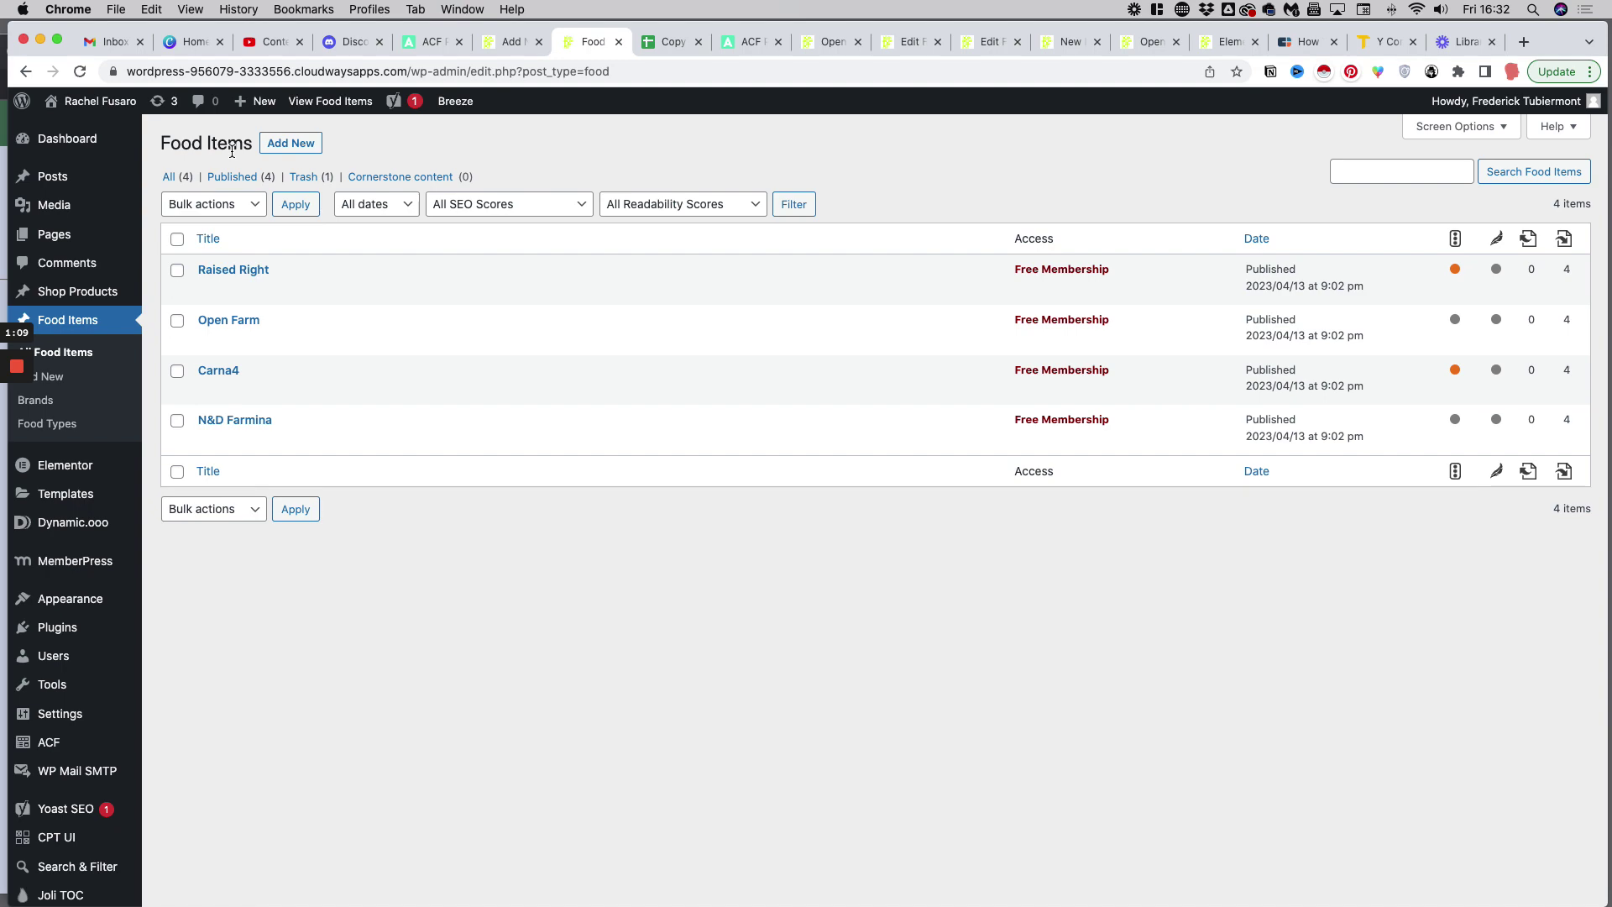
Step: In the Dog Food spreadsheet, select column A, the Raised Right row and cell A2
{"action": "left_click", "coordinate": [642, 45]}
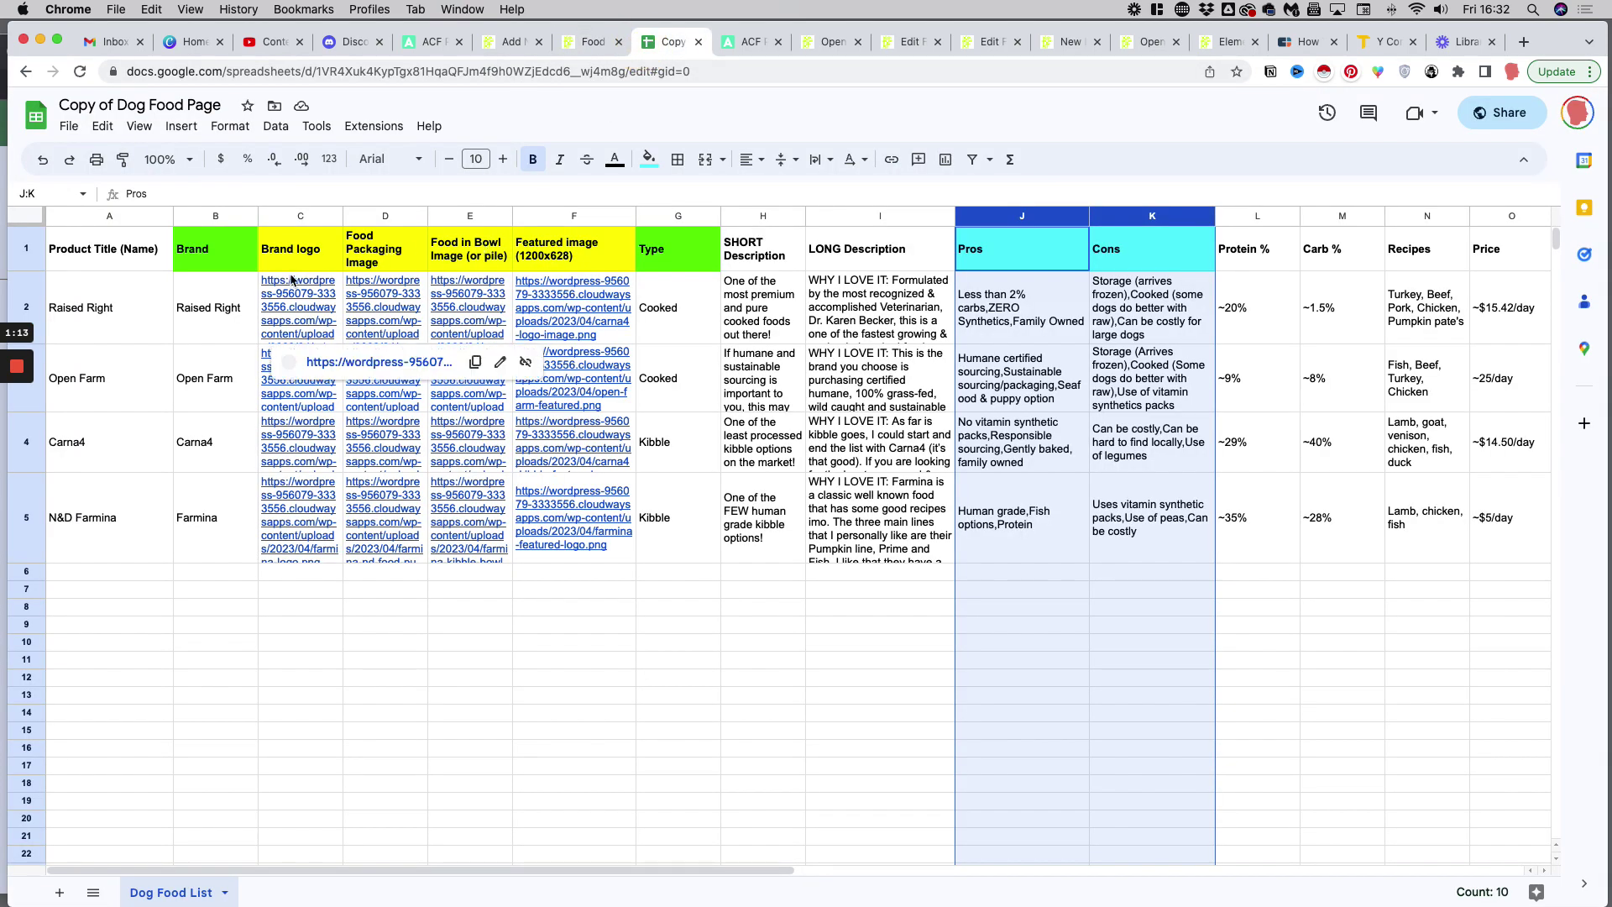
{"action": "left_click", "coordinate": [34, 304]}
{"action": "key", "text": "ctrl+space"}
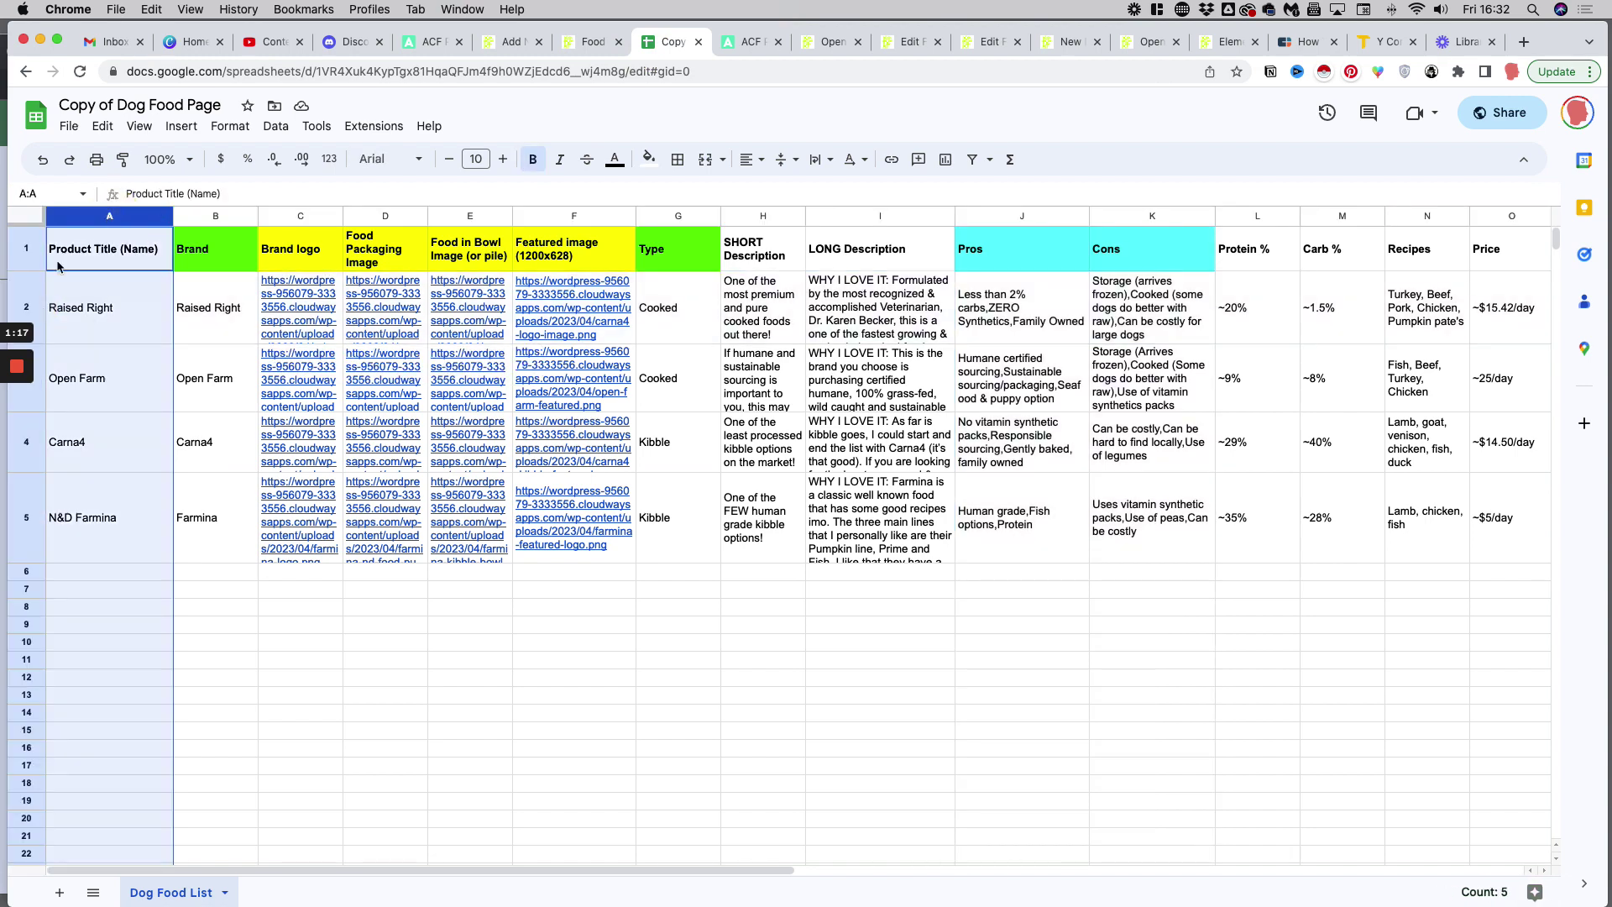
{"action": "left_click", "coordinate": [31, 304]}
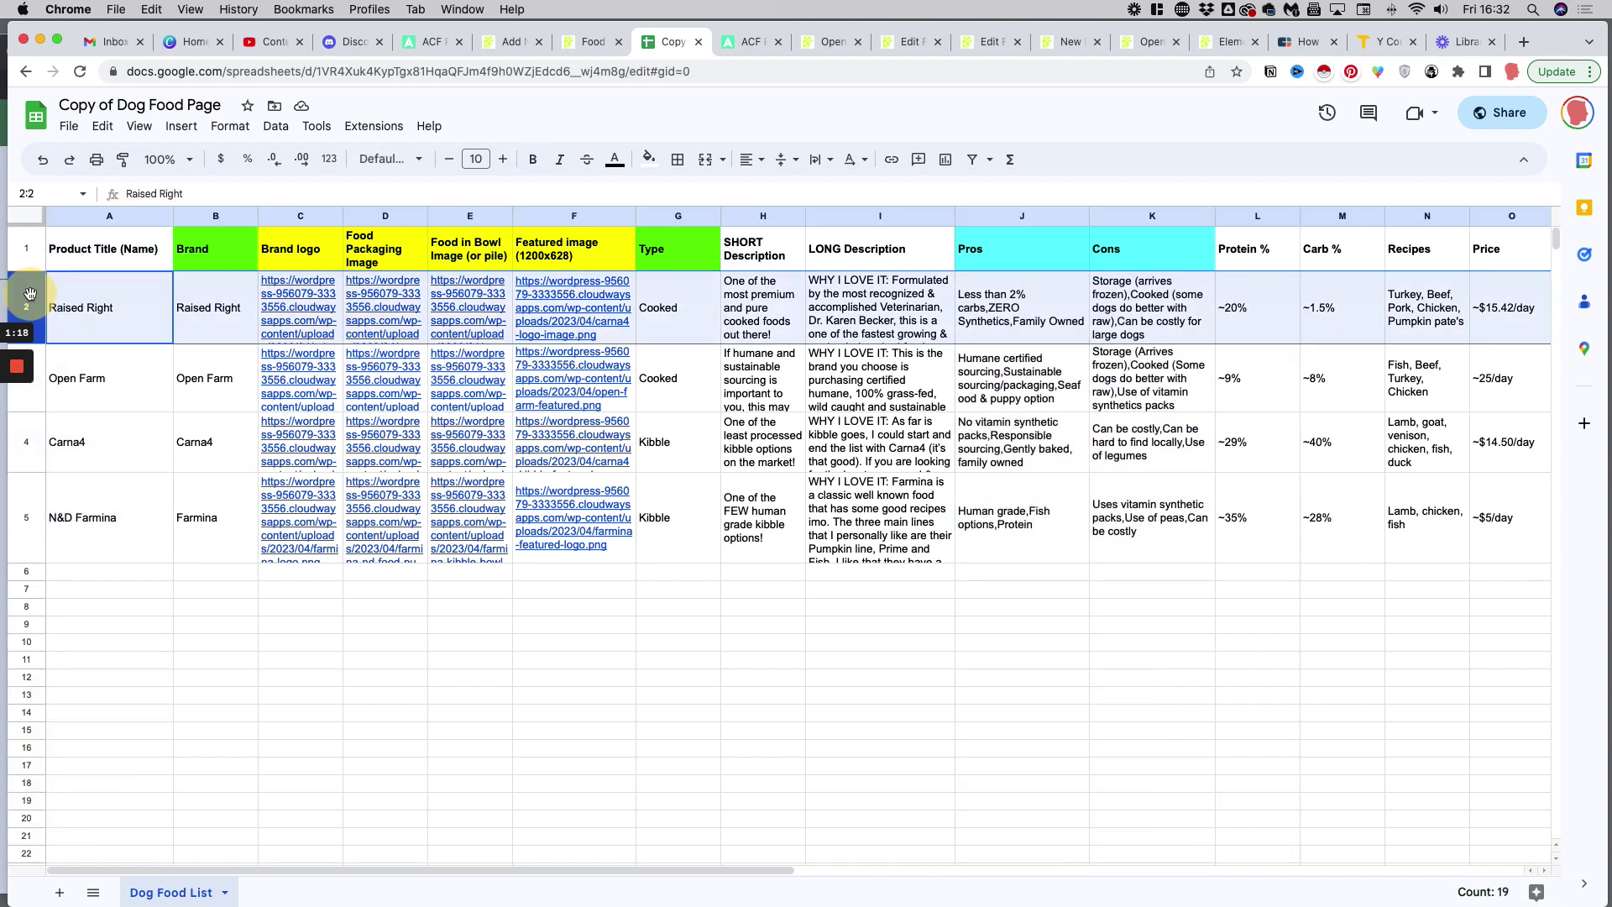
{"action": "left_click", "coordinate": [91, 220]}
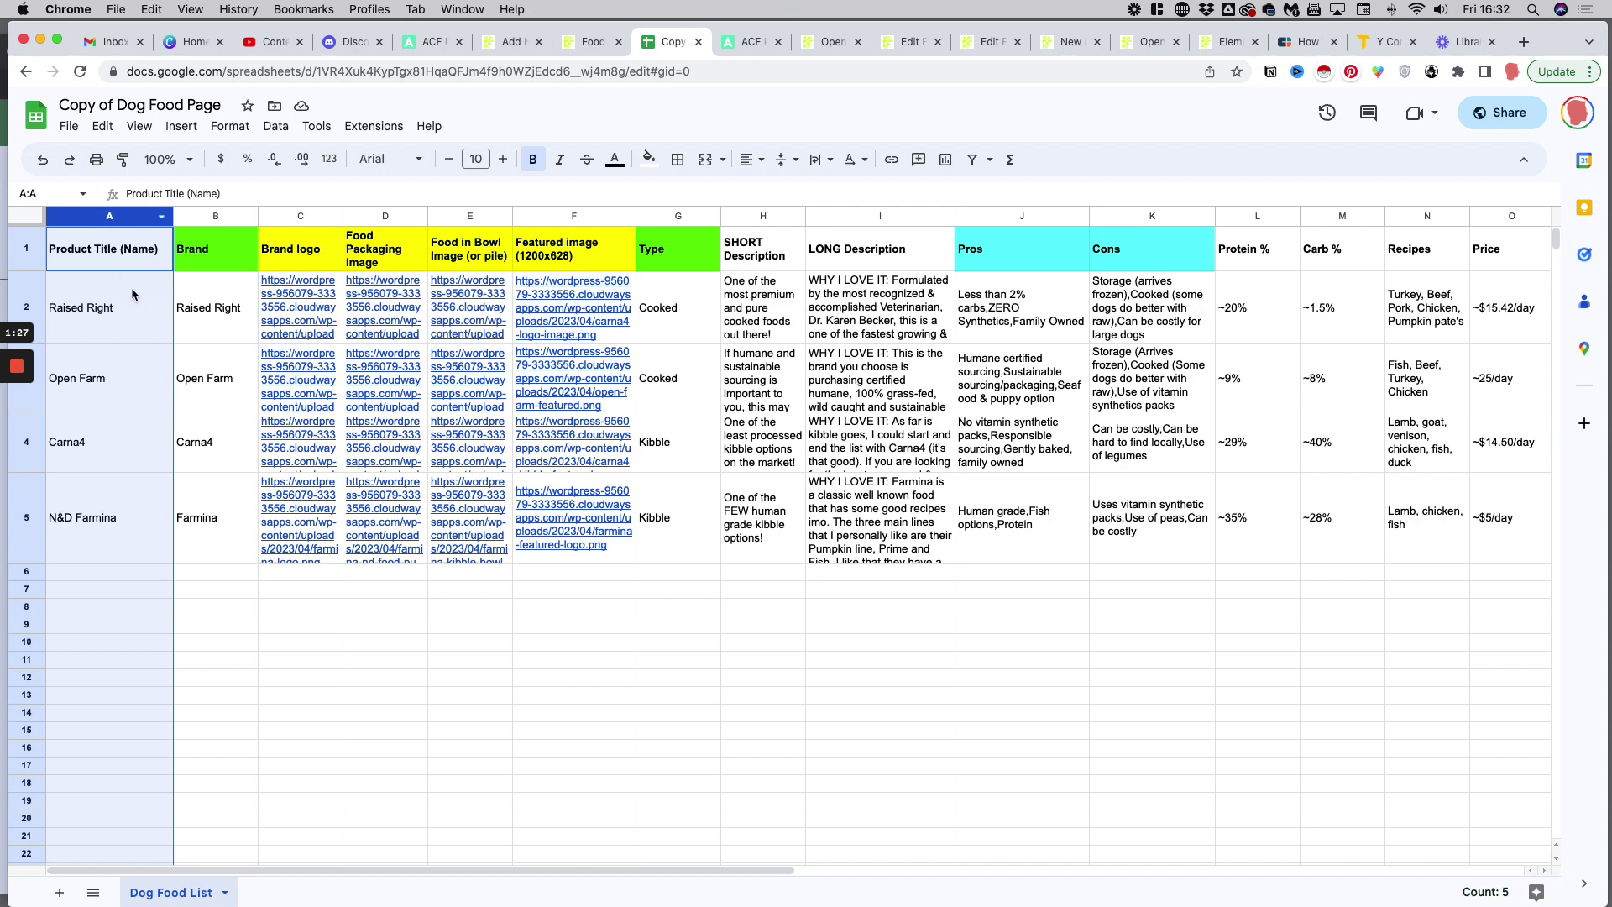
{"action": "left_click", "coordinate": [148, 323]}
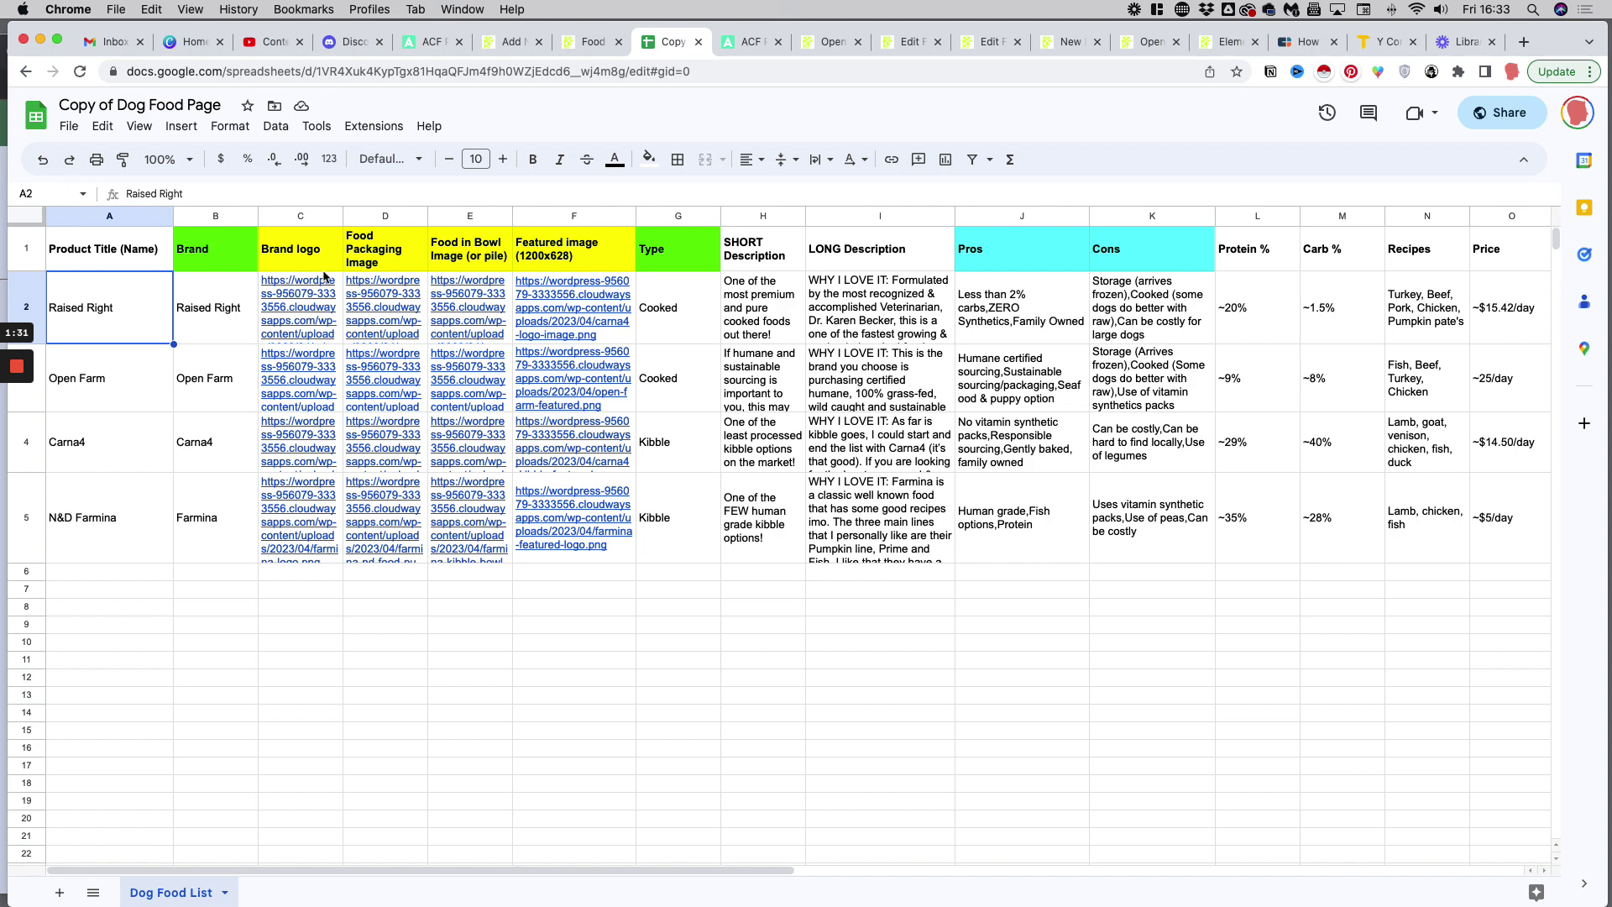
Step: Scroll right to the Raised Right shop link in P2 and video link in S2
{"action": "mouse_move", "coordinate": [324, 278]}
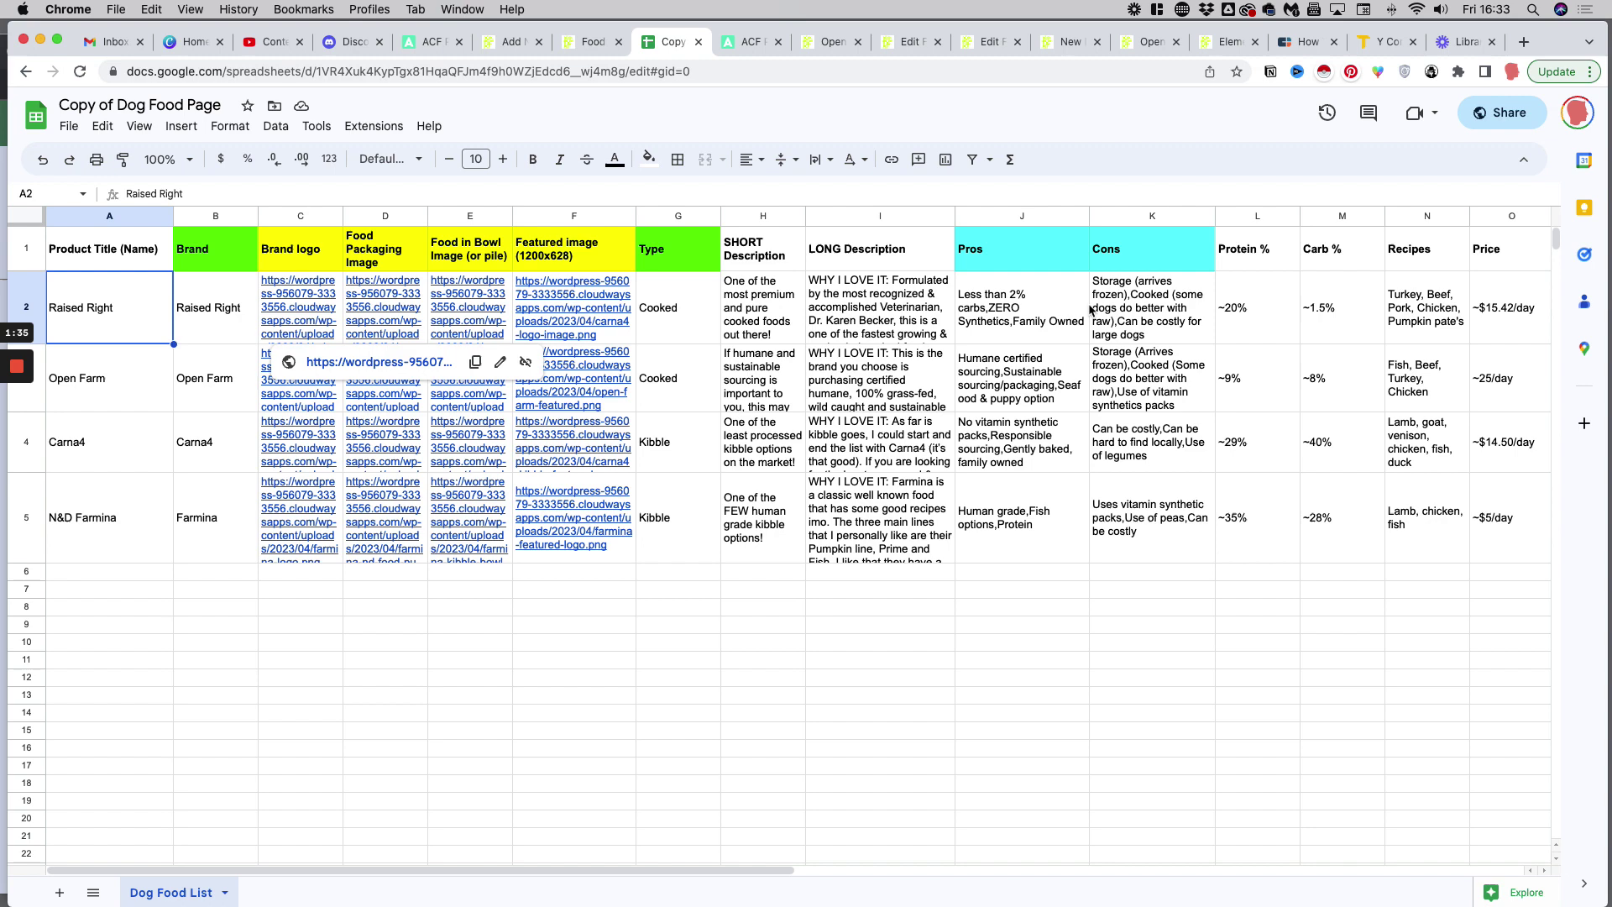
{"action": "scroll", "coordinate": [1090, 311], "scroll_direction": "right", "scroll_amount": 5}
{"action": "scroll", "coordinate": [1090, 311], "scroll_direction": "right", "scroll_amount": 2}
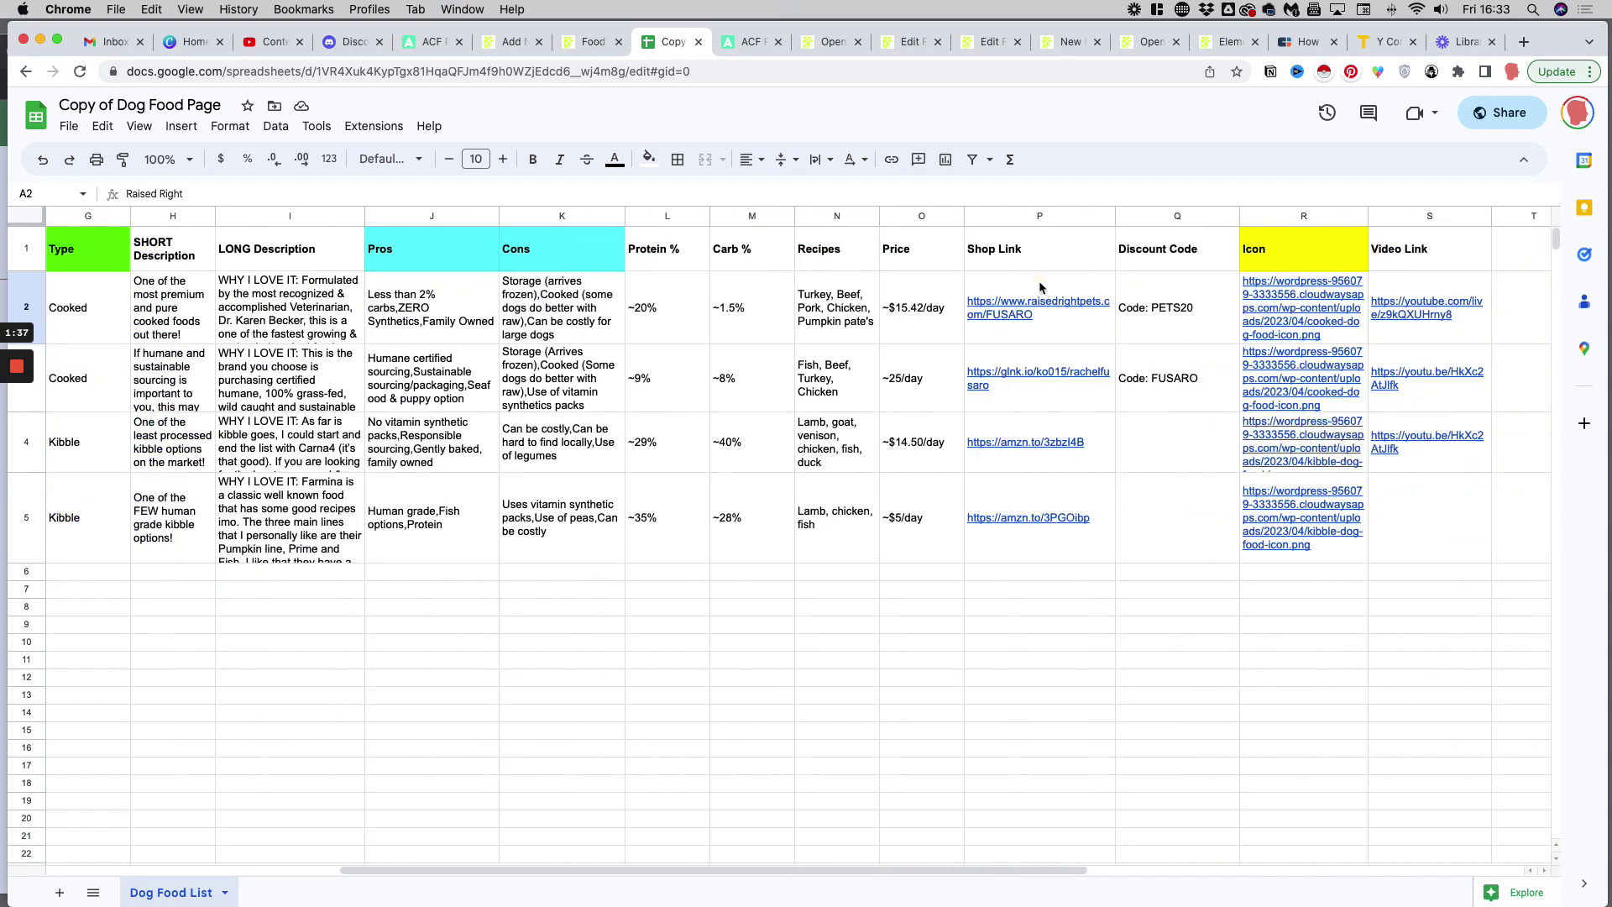
{"action": "left_click", "coordinate": [1046, 291]}
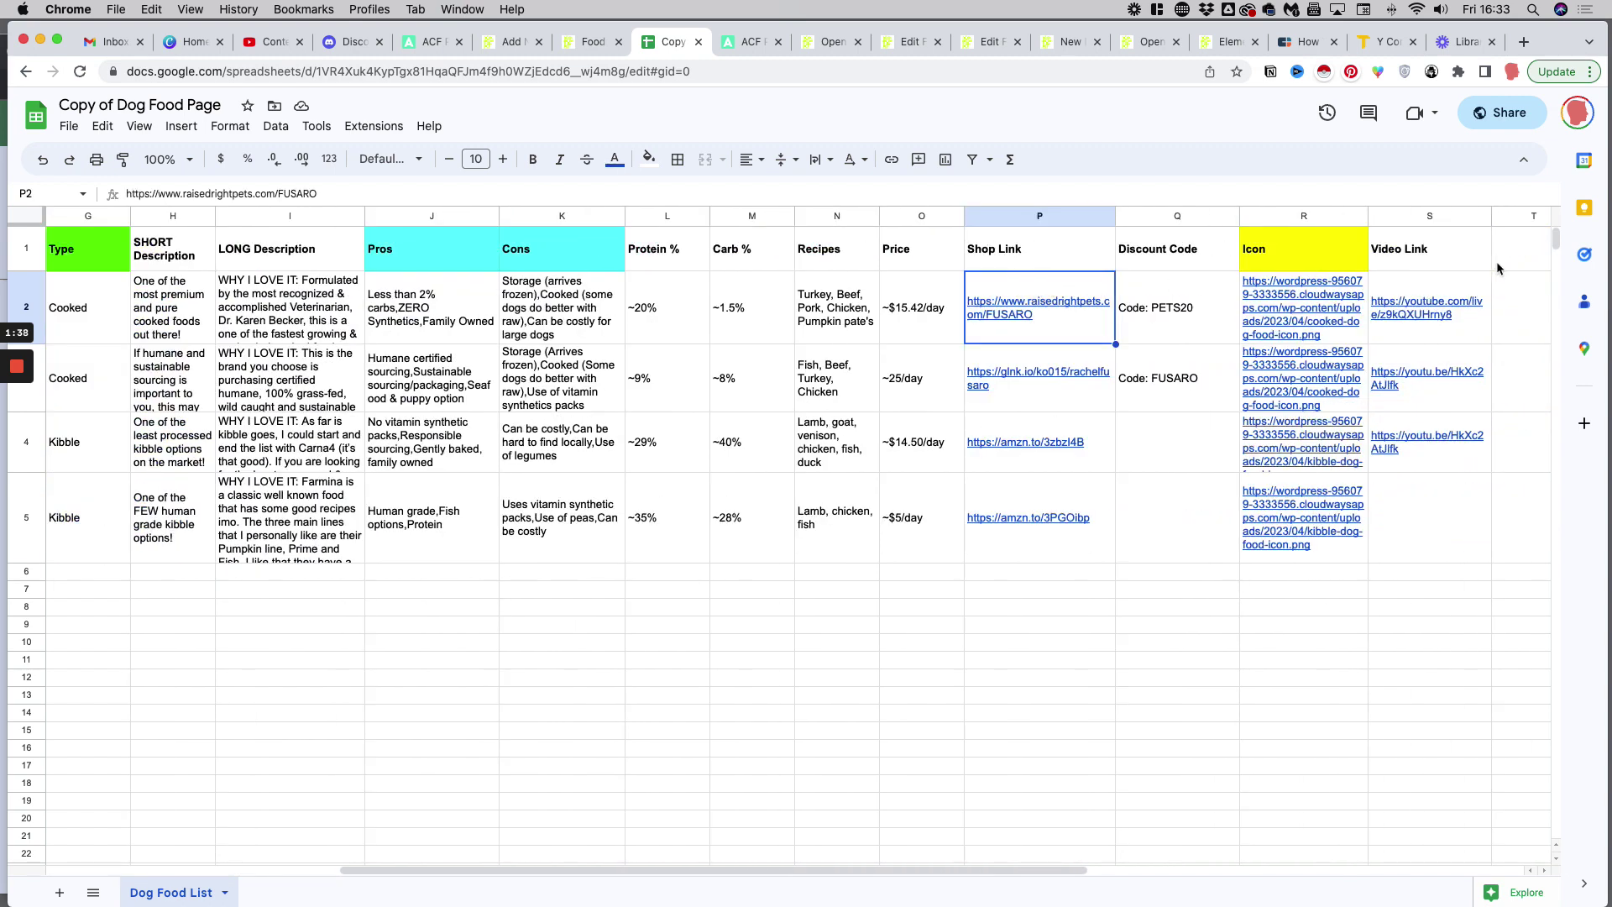
{"action": "left_click", "coordinate": [1424, 276]}
{"action": "scroll", "coordinate": [924, 380], "scroll_direction": "left", "scroll_amount": 1}
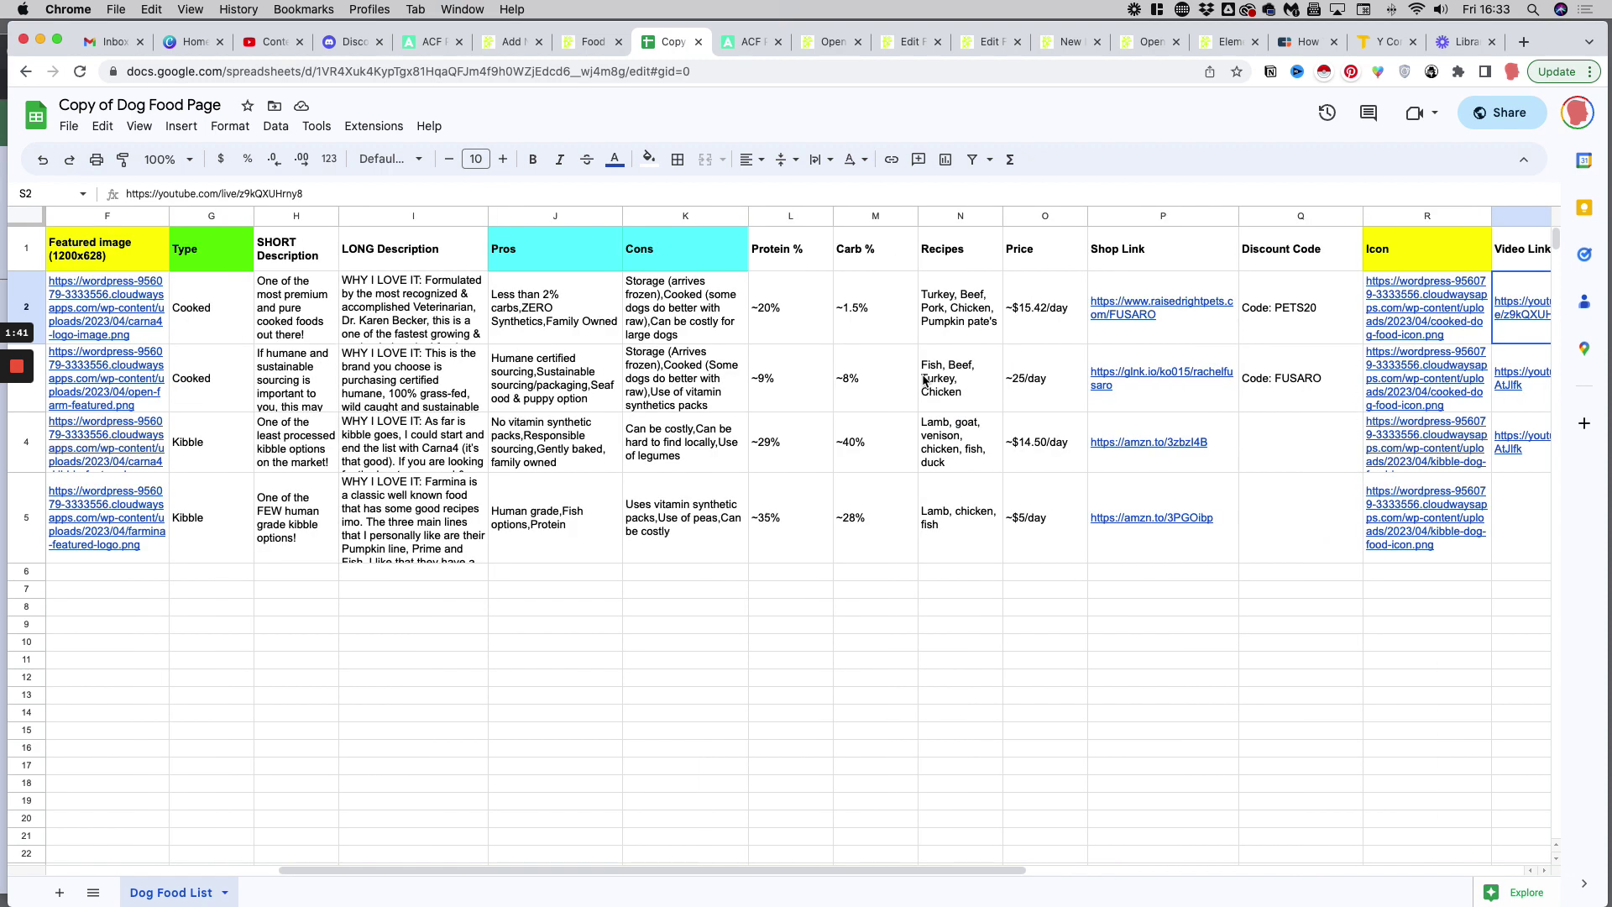
{"action": "scroll", "coordinate": [924, 380], "scroll_direction": "right", "scroll_amount": 1}
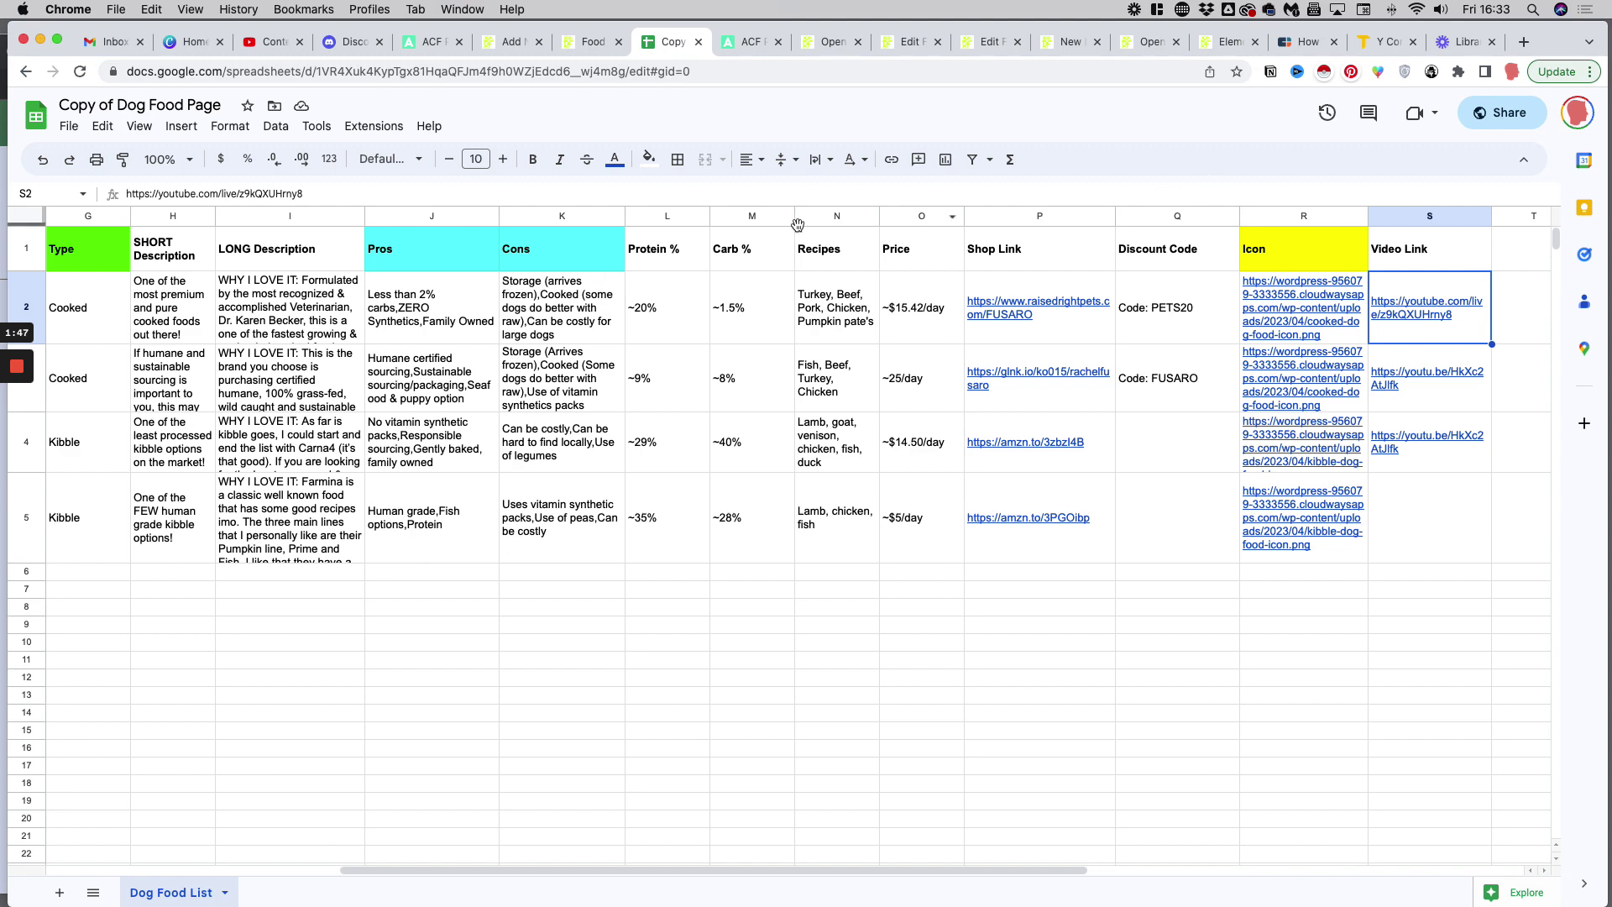
{"action": "scroll", "coordinate": [799, 225], "scroll_direction": "left", "scroll_amount": 1}
{"action": "scroll", "coordinate": [800, 225], "scroll_direction": "left", "scroll_amount": 1}
{"action": "left_click", "coordinate": [660, 218]}
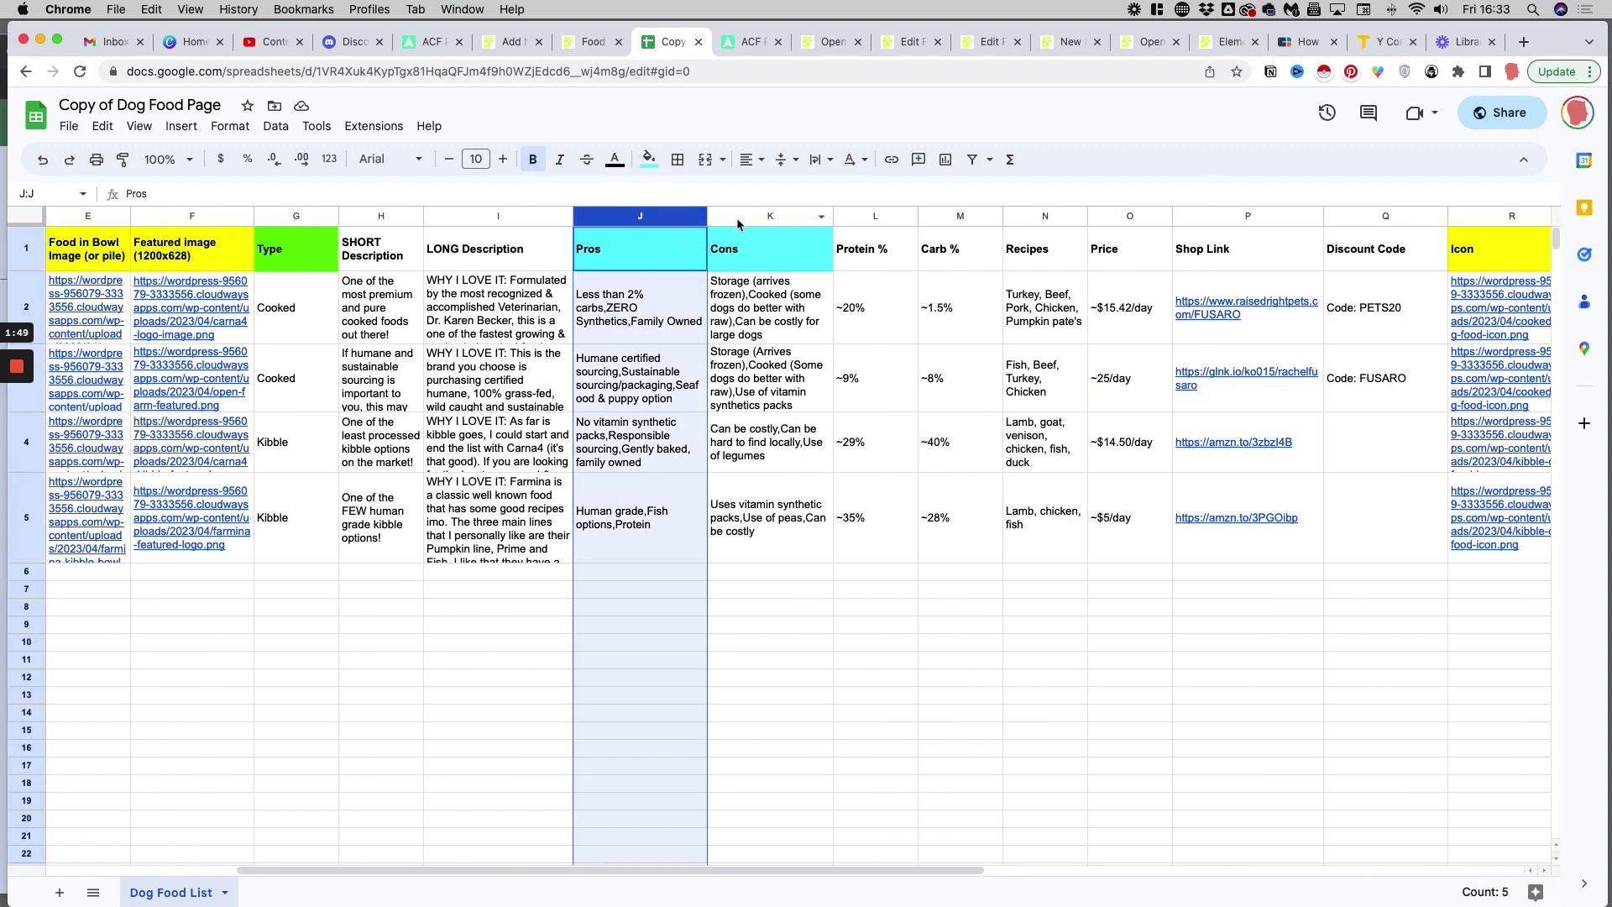
{"action": "left_click", "coordinate": [738, 217]}
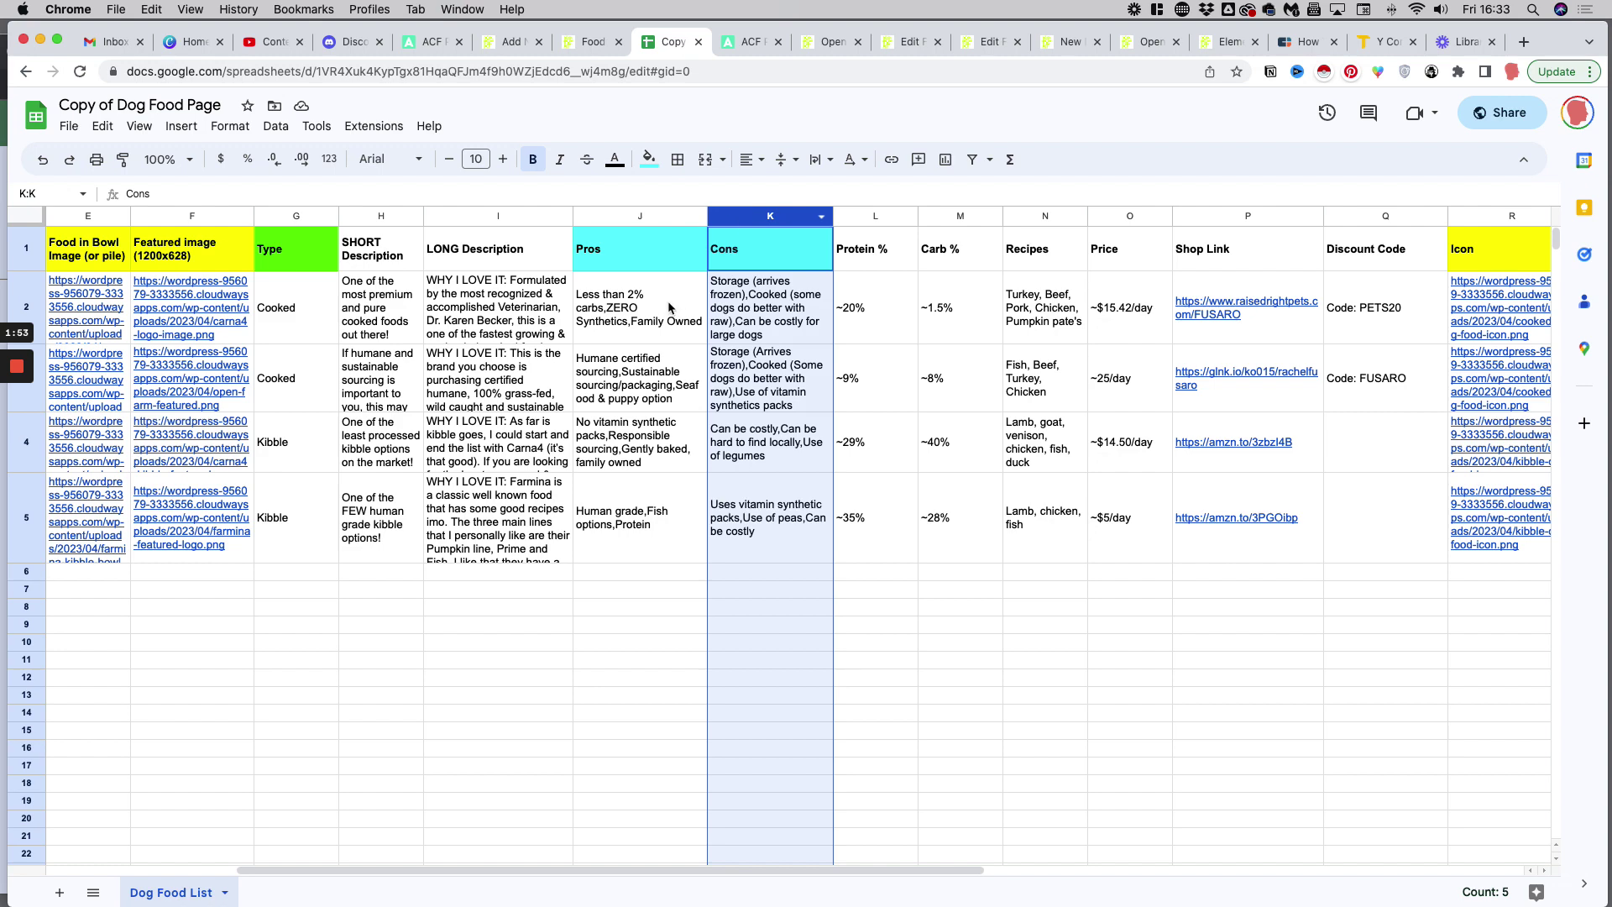
{"action": "left_click", "coordinate": [654, 336]}
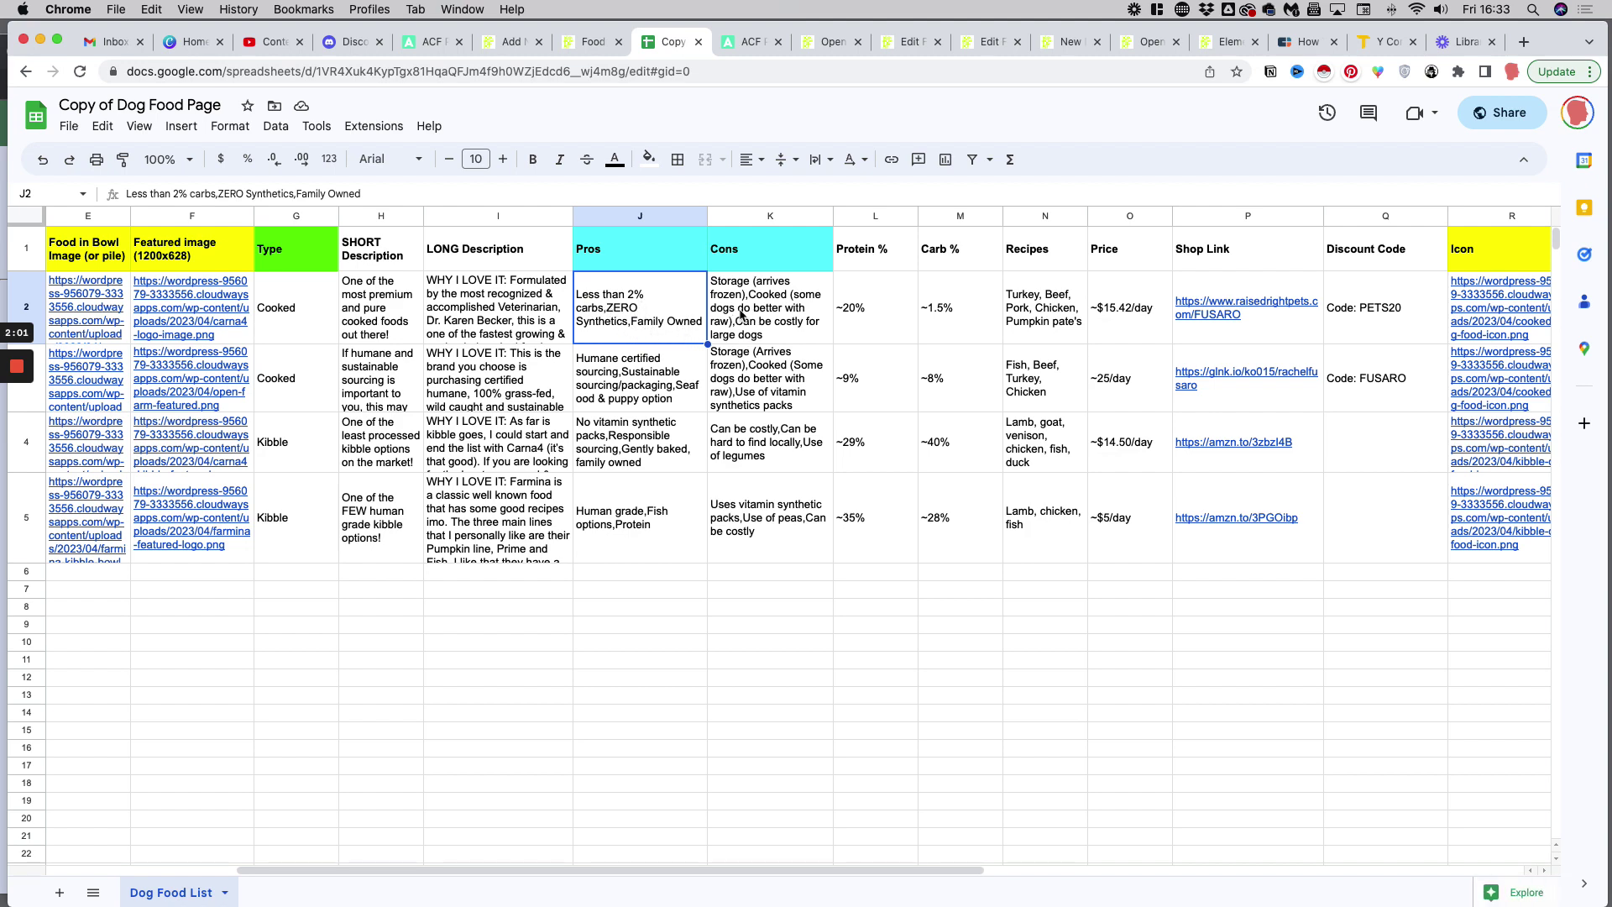
{"action": "left_click", "coordinate": [741, 325]}
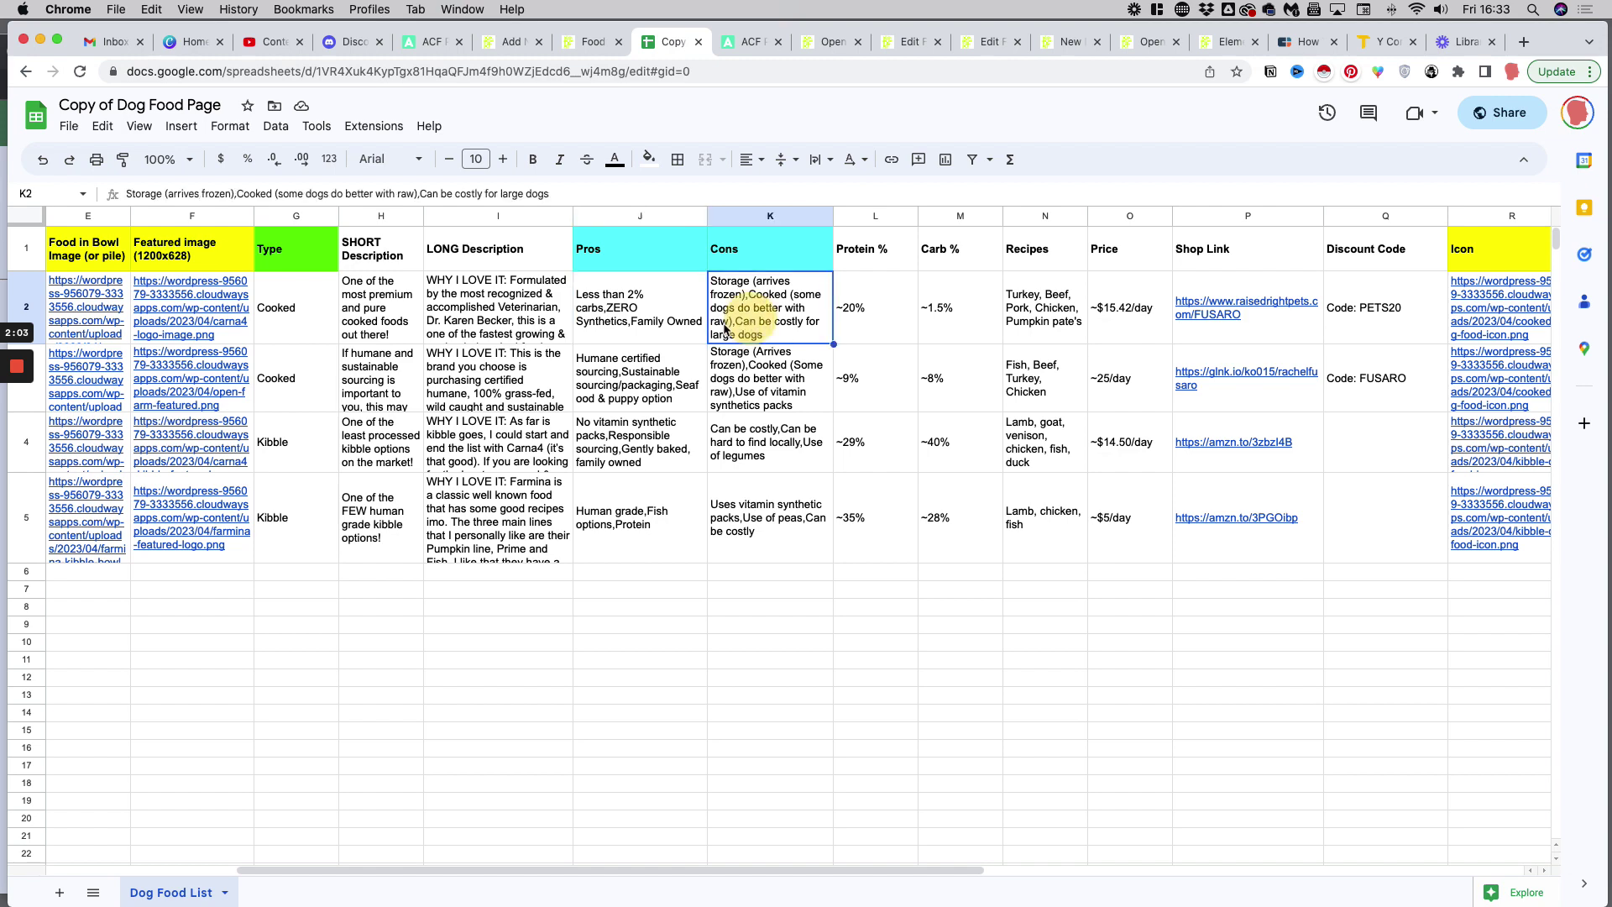
{"action": "left_click", "coordinate": [656, 379]}
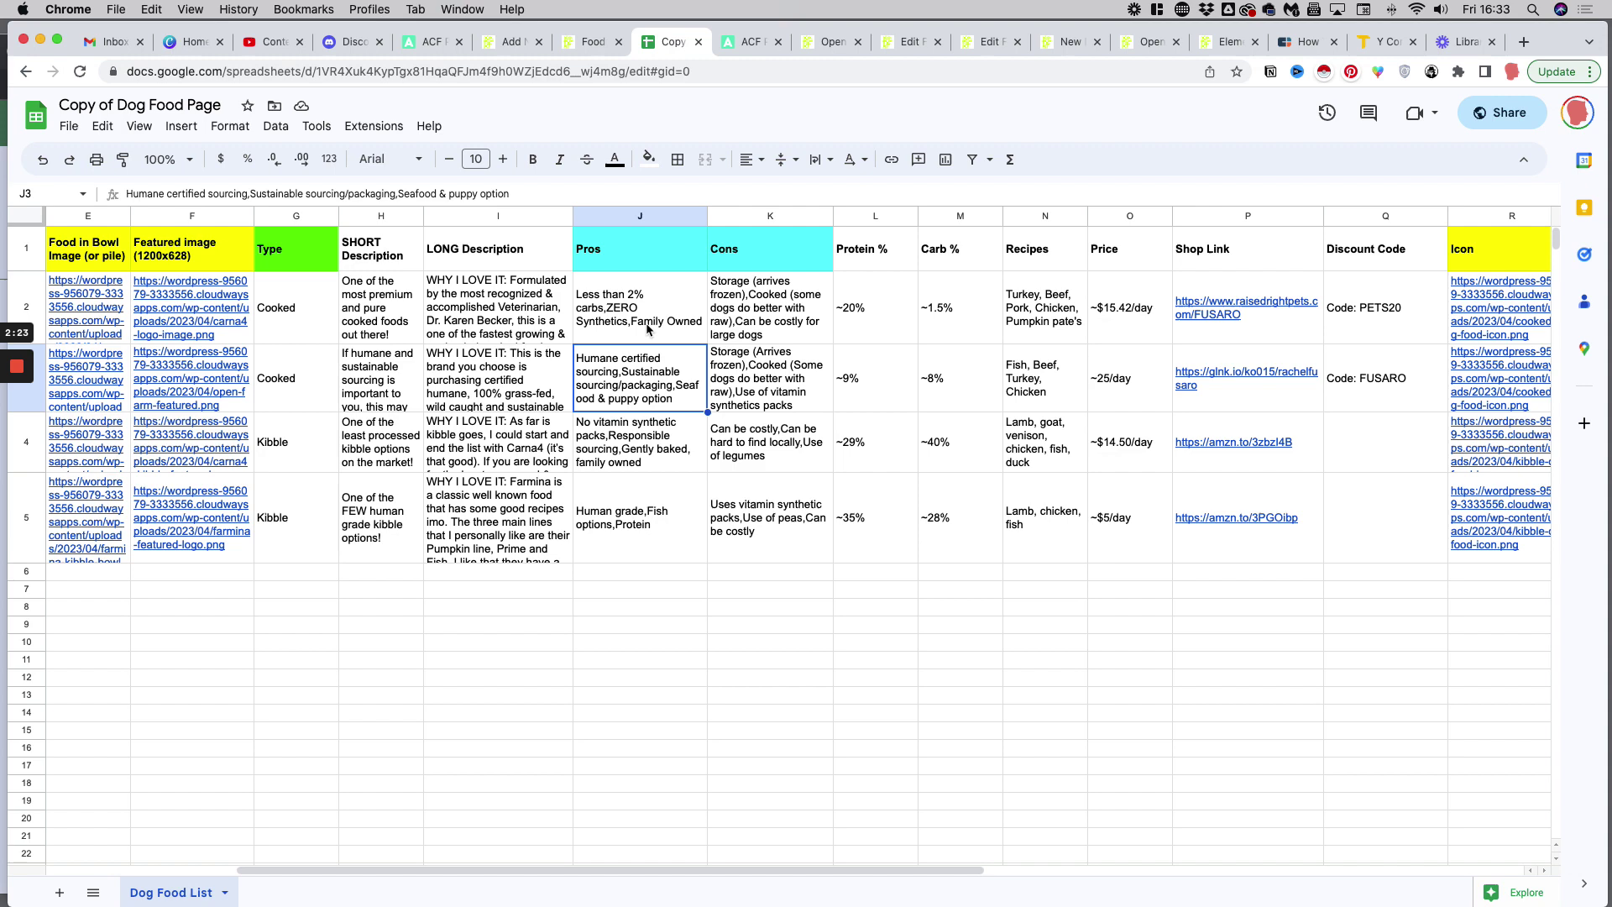
Step: Scroll the ACF PRO page to PRO Feature #1 and highlight 'The Repeater Field' heading
{"action": "left_click", "coordinate": [730, 43]}
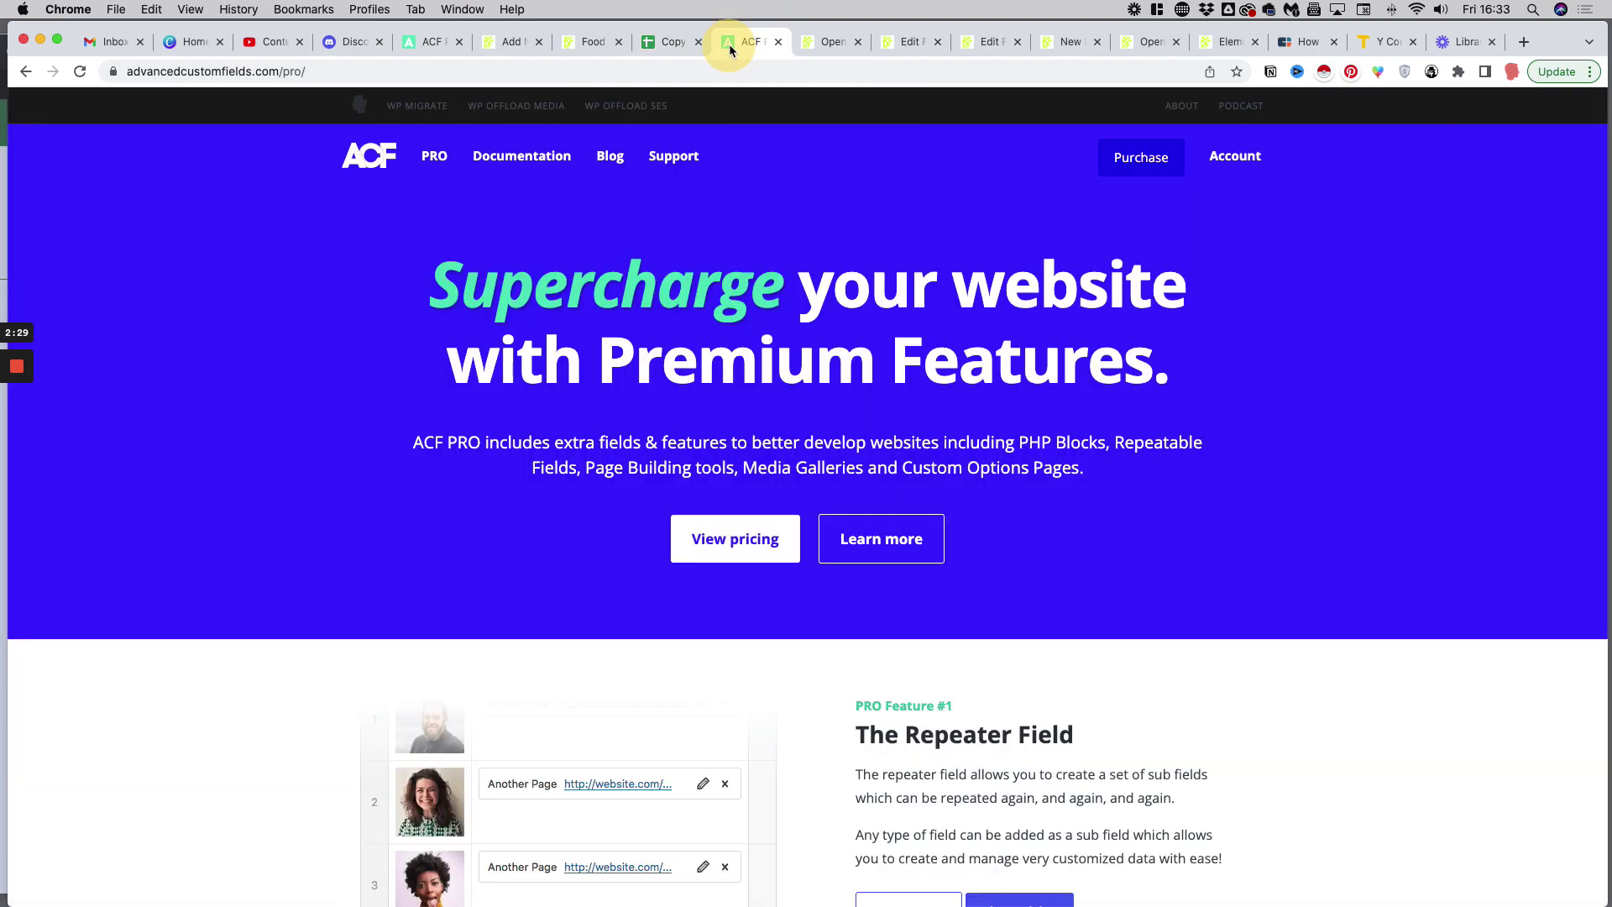
{"action": "scroll", "coordinate": [697, 203], "scroll_direction": "down", "scroll_amount": 3}
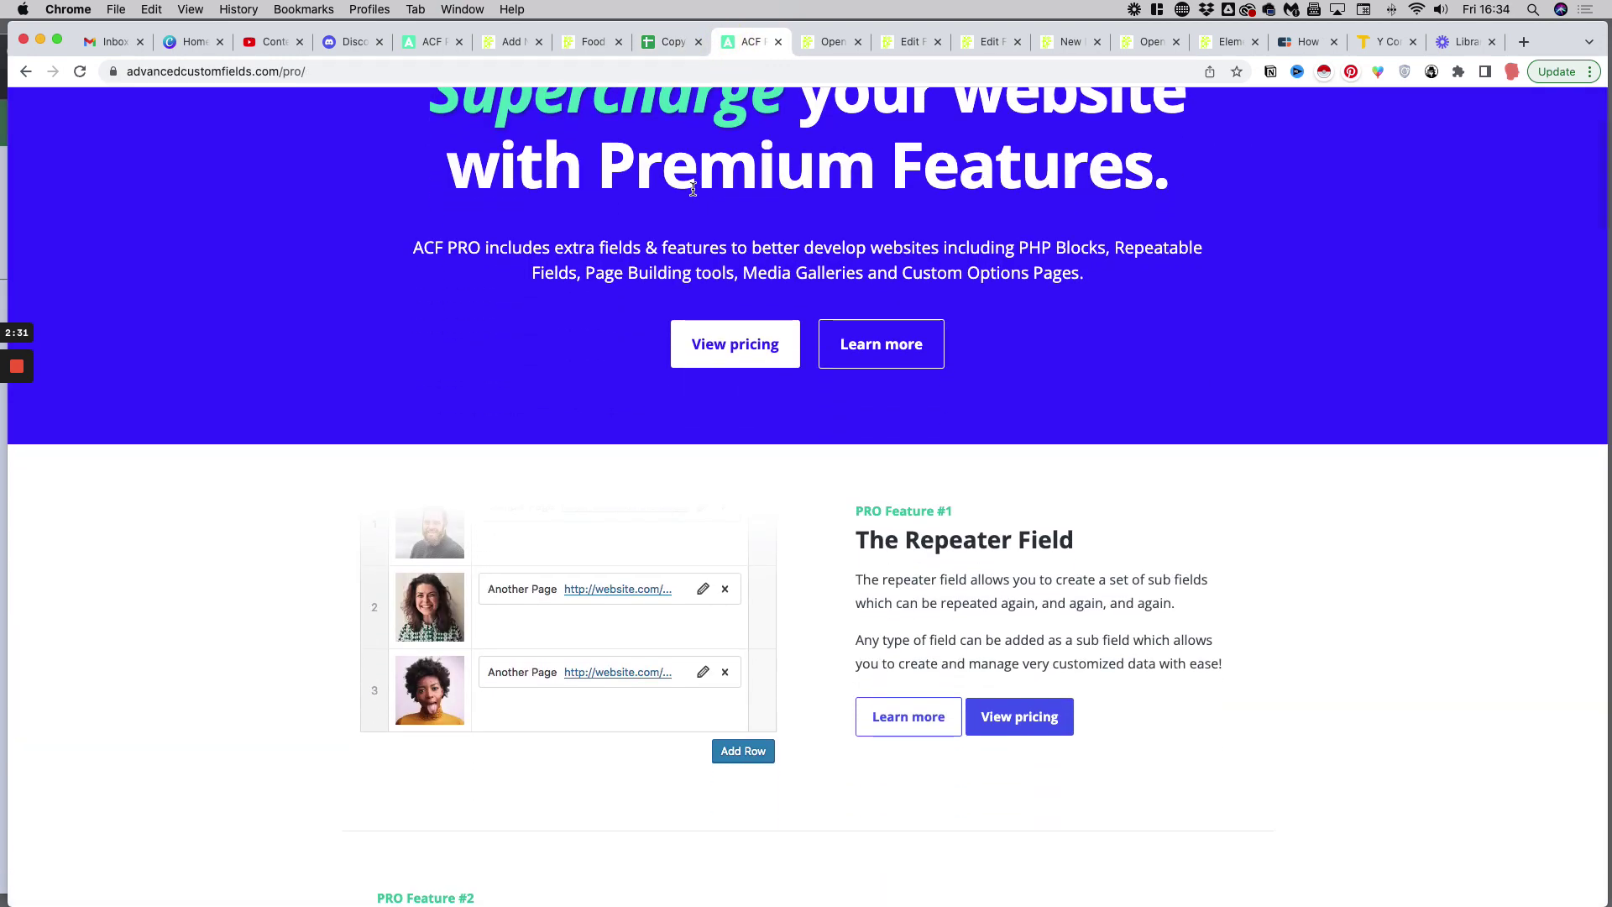
{"action": "scroll", "coordinate": [682, 185], "scroll_direction": "down", "scroll_amount": 1}
{"action": "scroll", "coordinate": [682, 185], "scroll_direction": "down", "scroll_amount": 1}
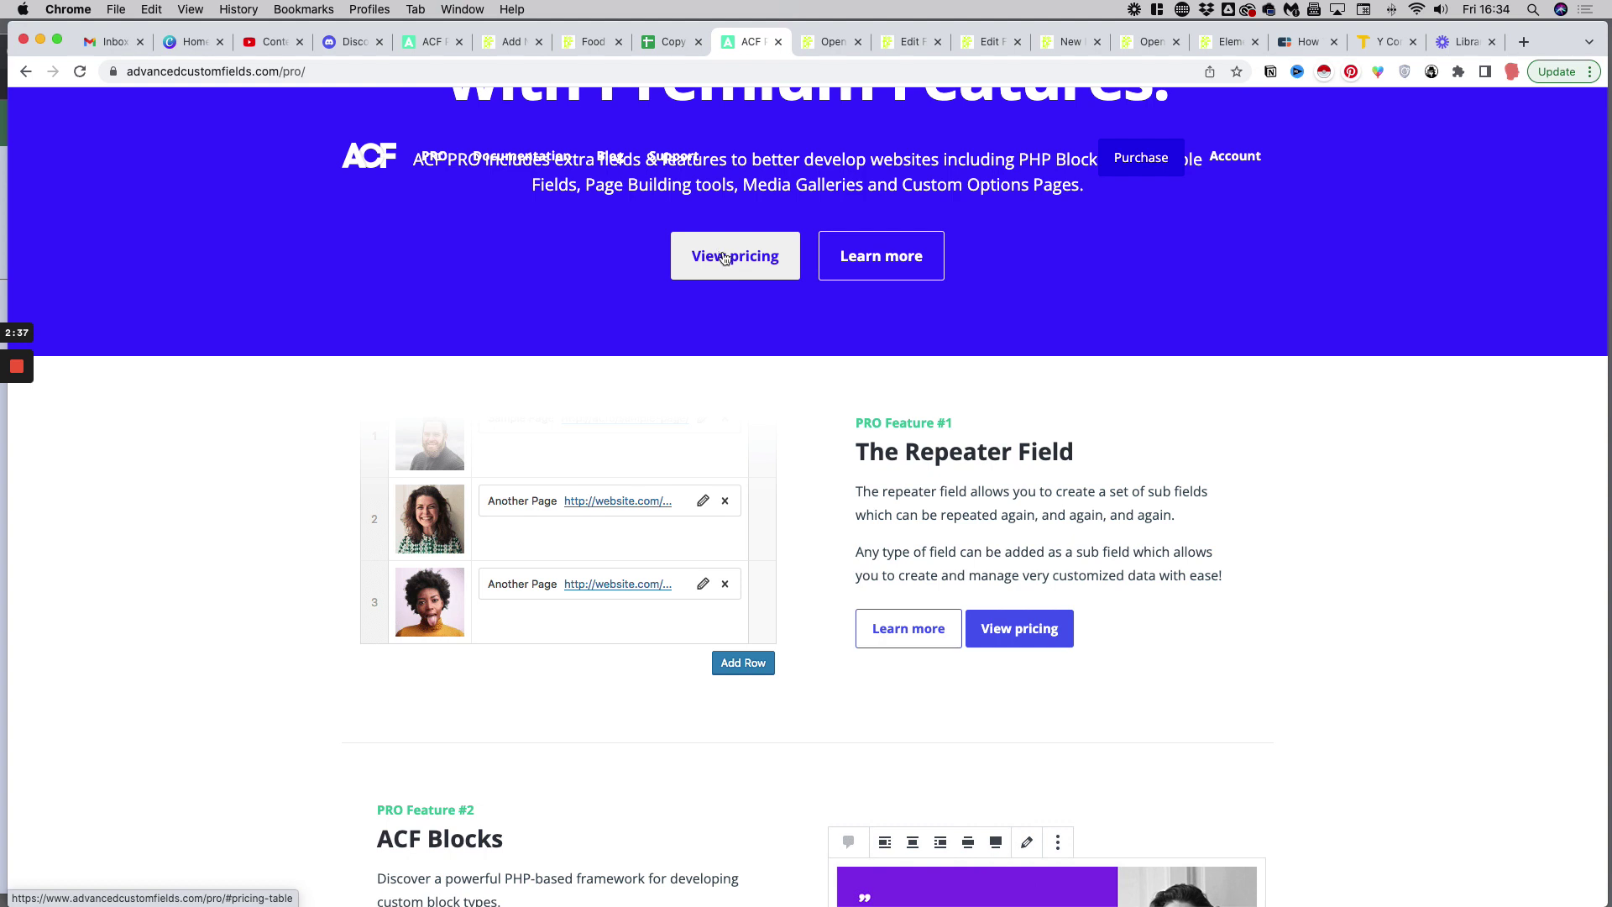
{"action": "scroll", "coordinate": [735, 257], "scroll_direction": "down", "scroll_amount": 2}
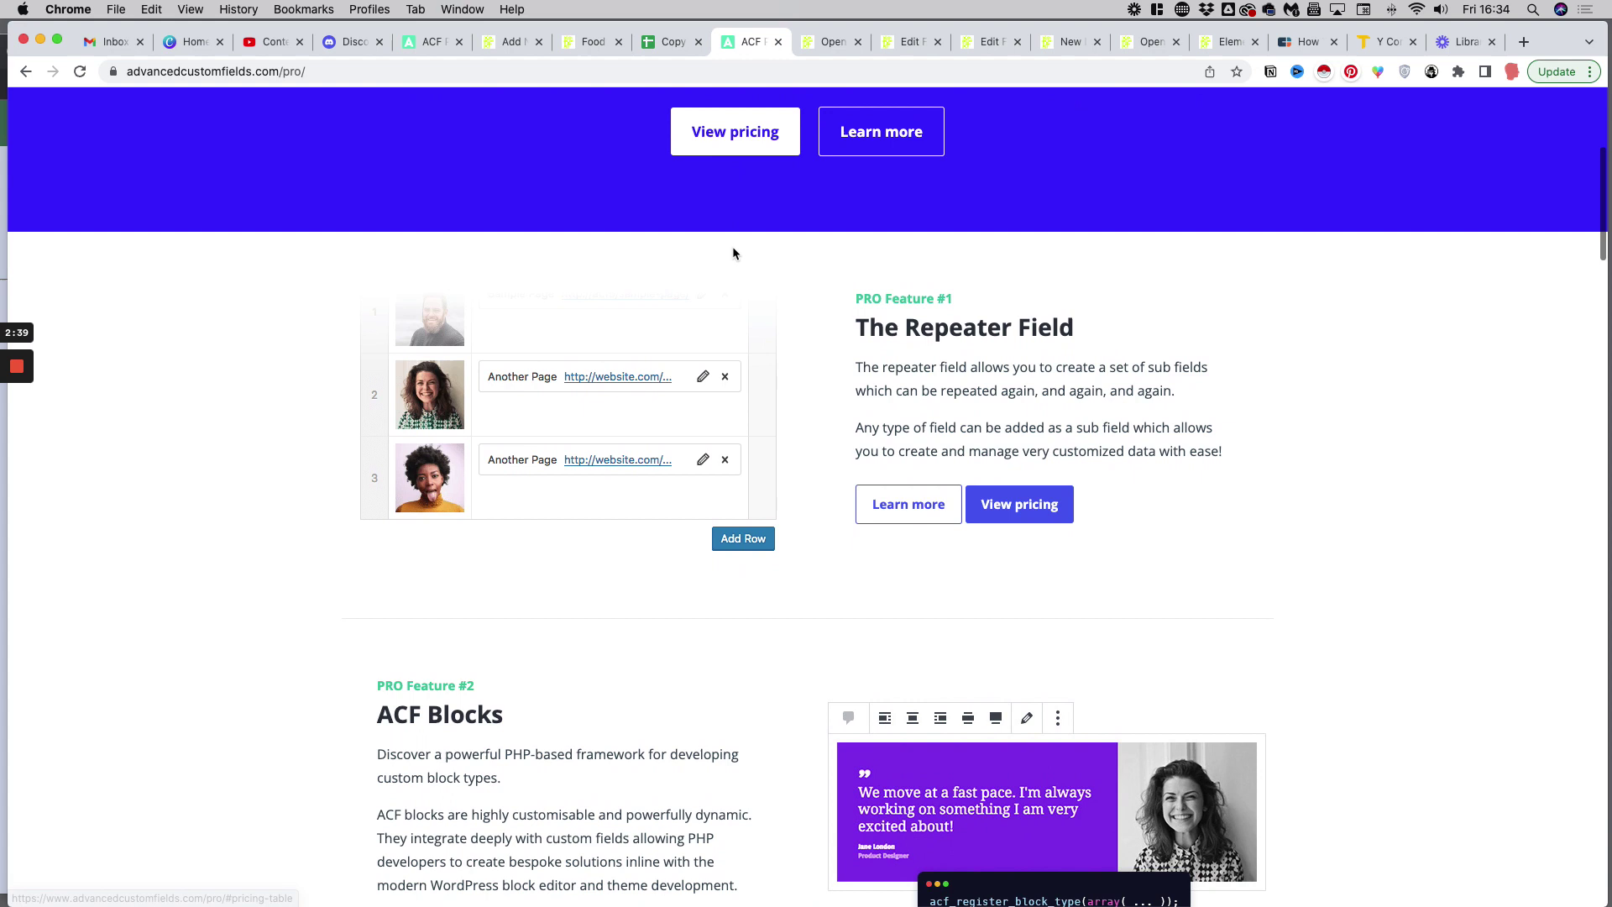
{"action": "left_click_drag", "start_coordinate": [862, 334], "coordinate": [1071, 348]}
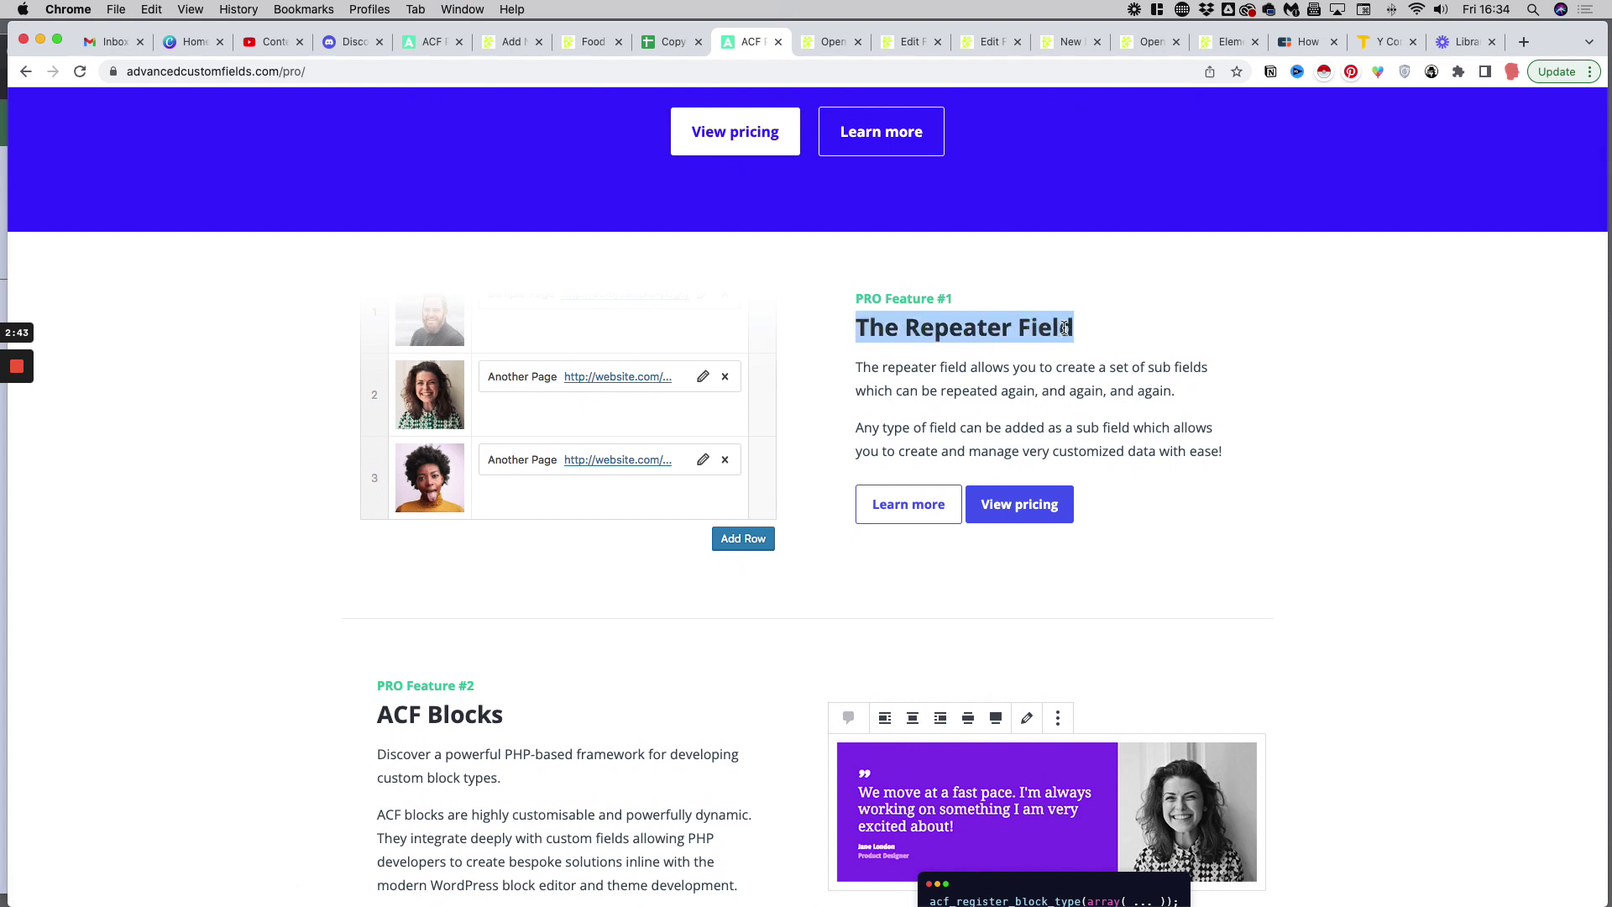
{"action": "scroll", "coordinate": [1028, 329], "scroll_direction": "down", "scroll_amount": 1}
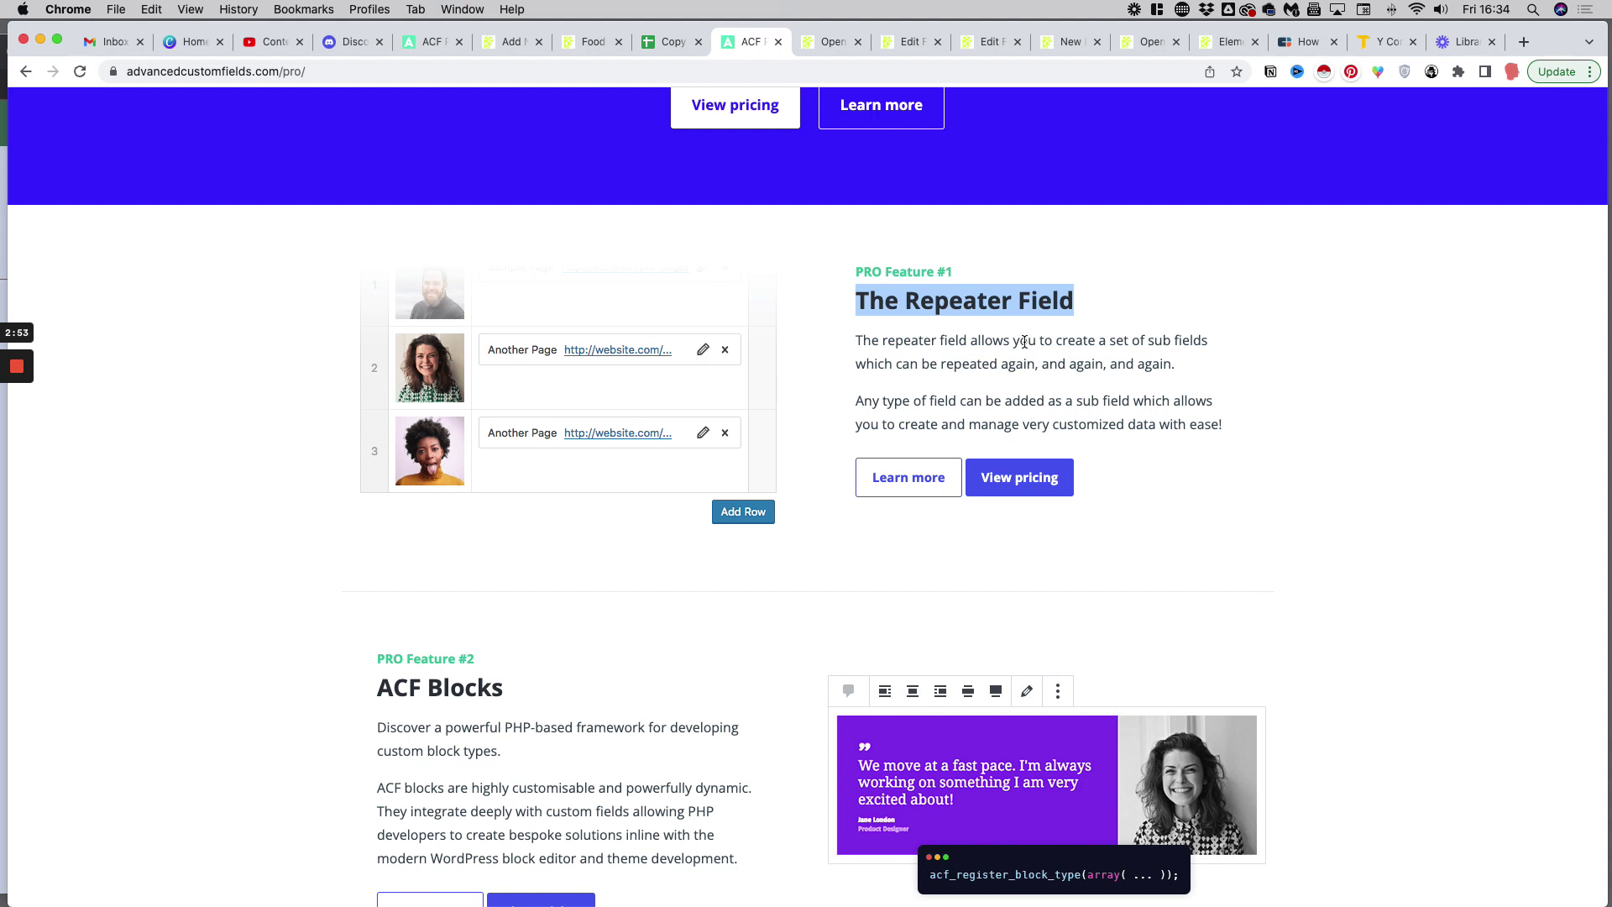
{"action": "mouse_move", "coordinate": [1020, 115]}
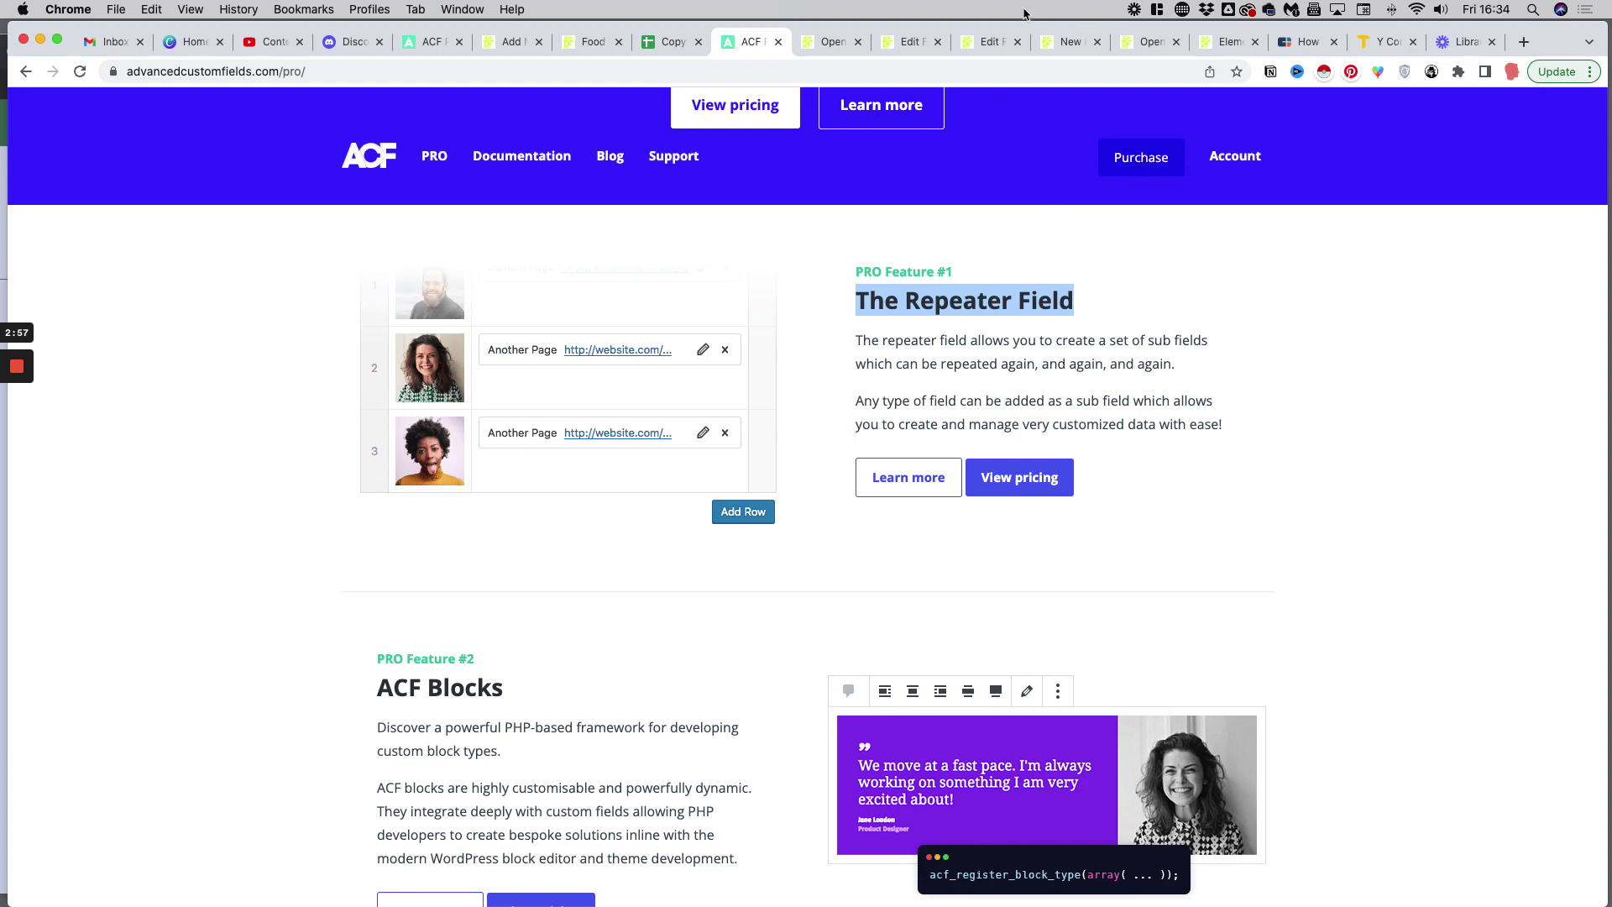
Step: On the published Open Farm food page, highlight the Cons list
{"action": "left_click", "coordinate": [827, 46]}
{"action": "scroll", "coordinate": [809, 302], "scroll_direction": "down", "scroll_amount": 3}
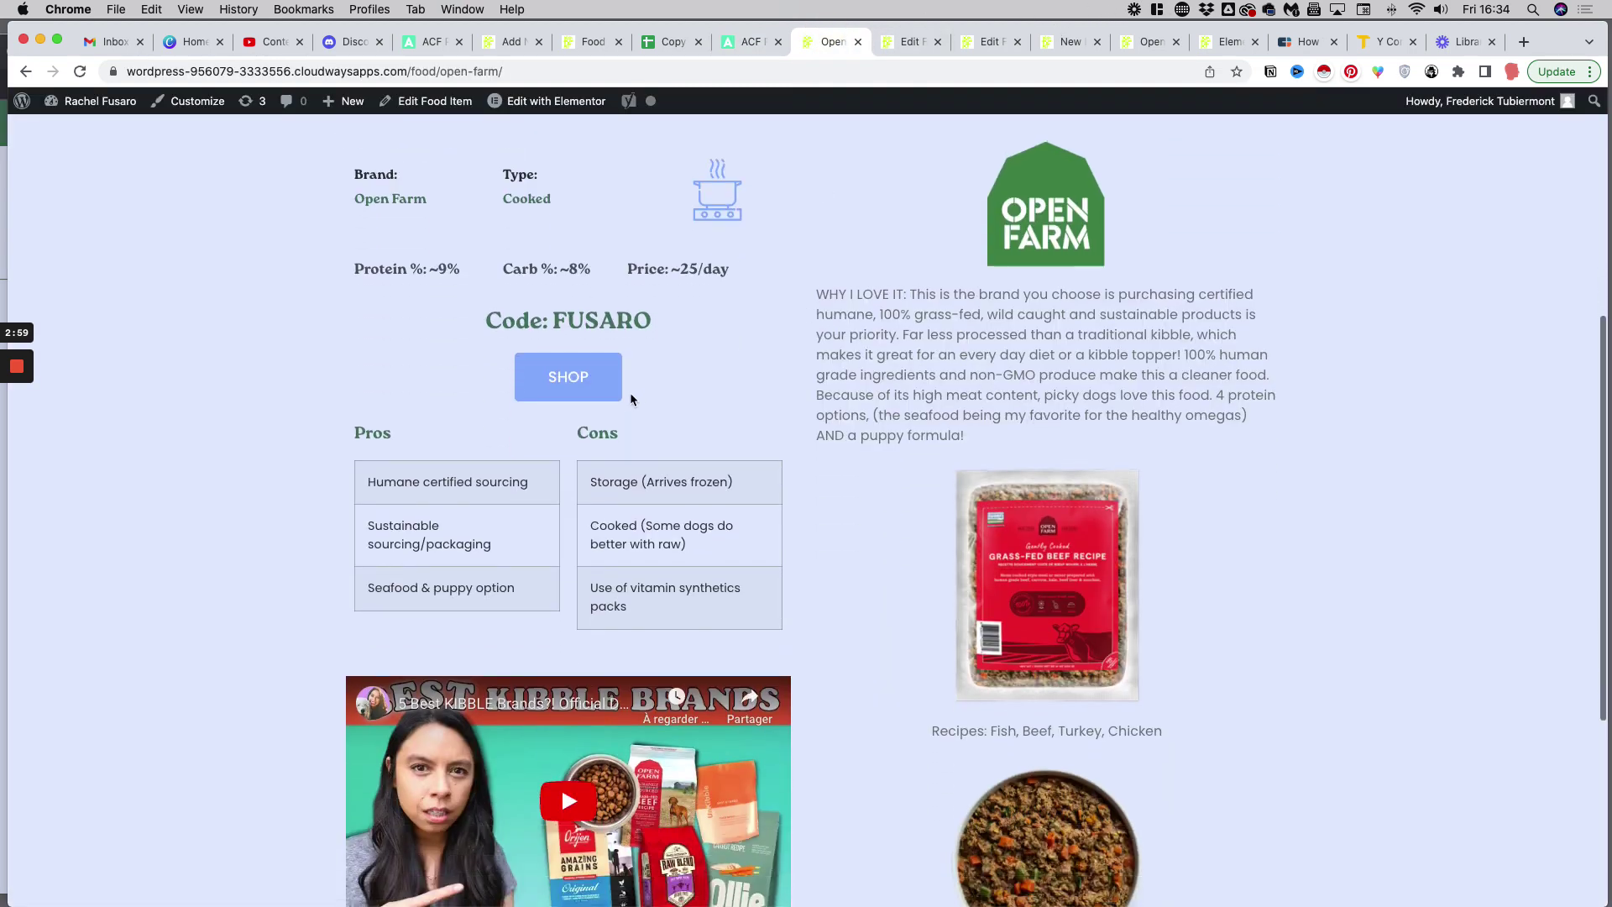
{"action": "left_click_drag", "start_coordinate": [368, 478], "coordinate": [739, 608]}
{"action": "left_click", "coordinate": [516, 530]}
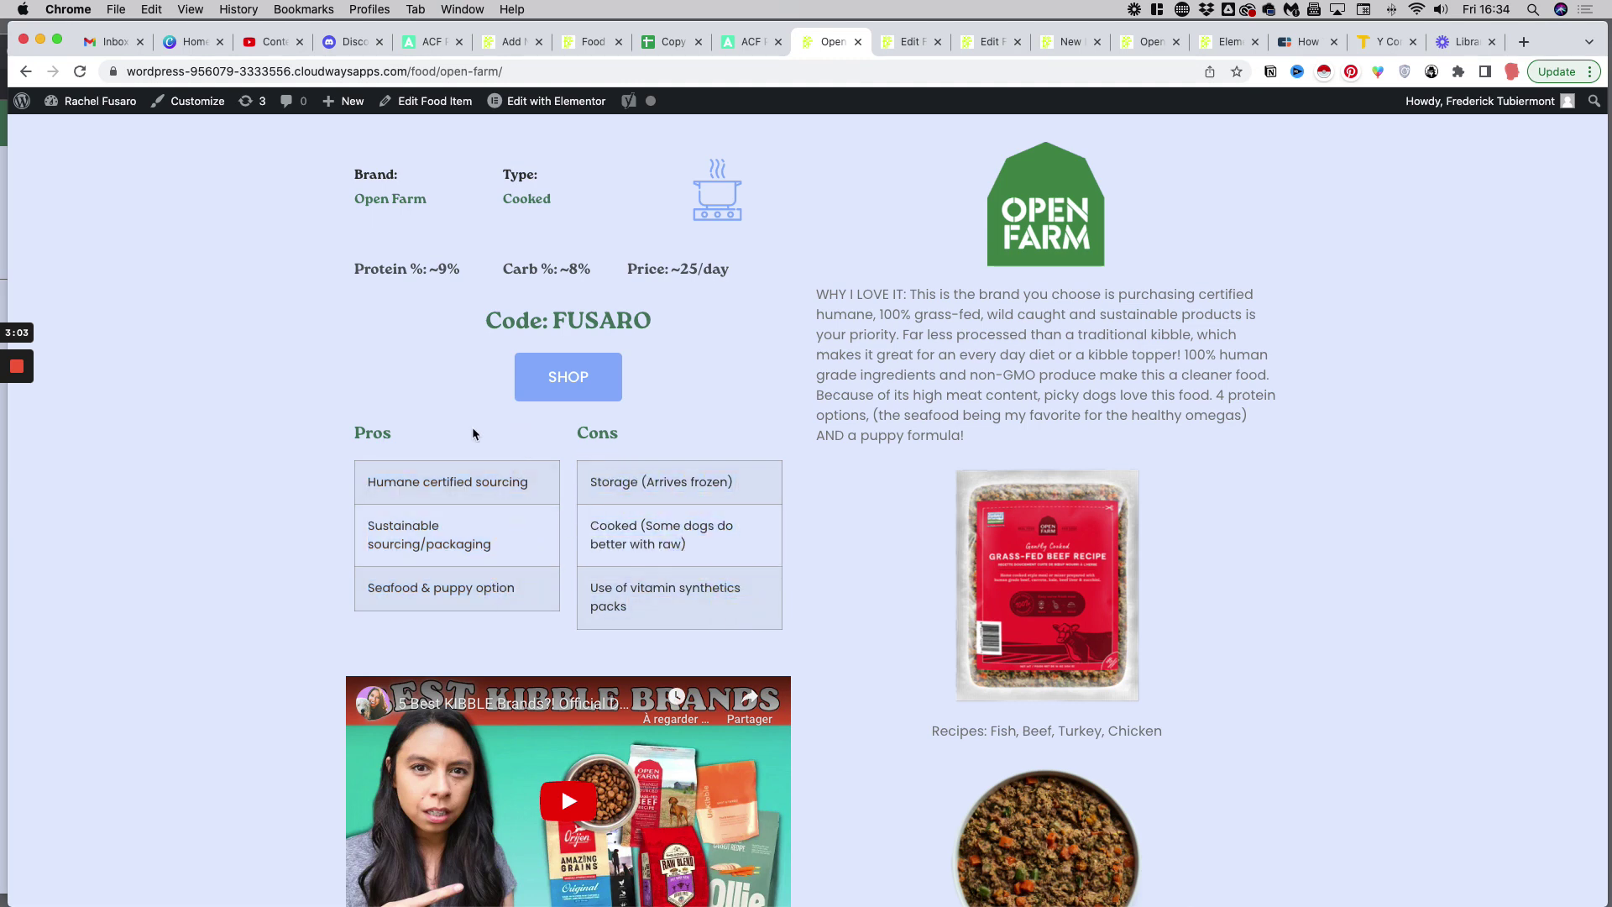
Step: Highlight the Pros entries, including the Seafood & puppy option, then return to the field group editor
{"action": "scroll", "coordinate": [420, 431], "scroll_direction": "down", "scroll_amount": 1}
{"action": "left_click_drag", "start_coordinate": [531, 459], "coordinate": [356, 452]}
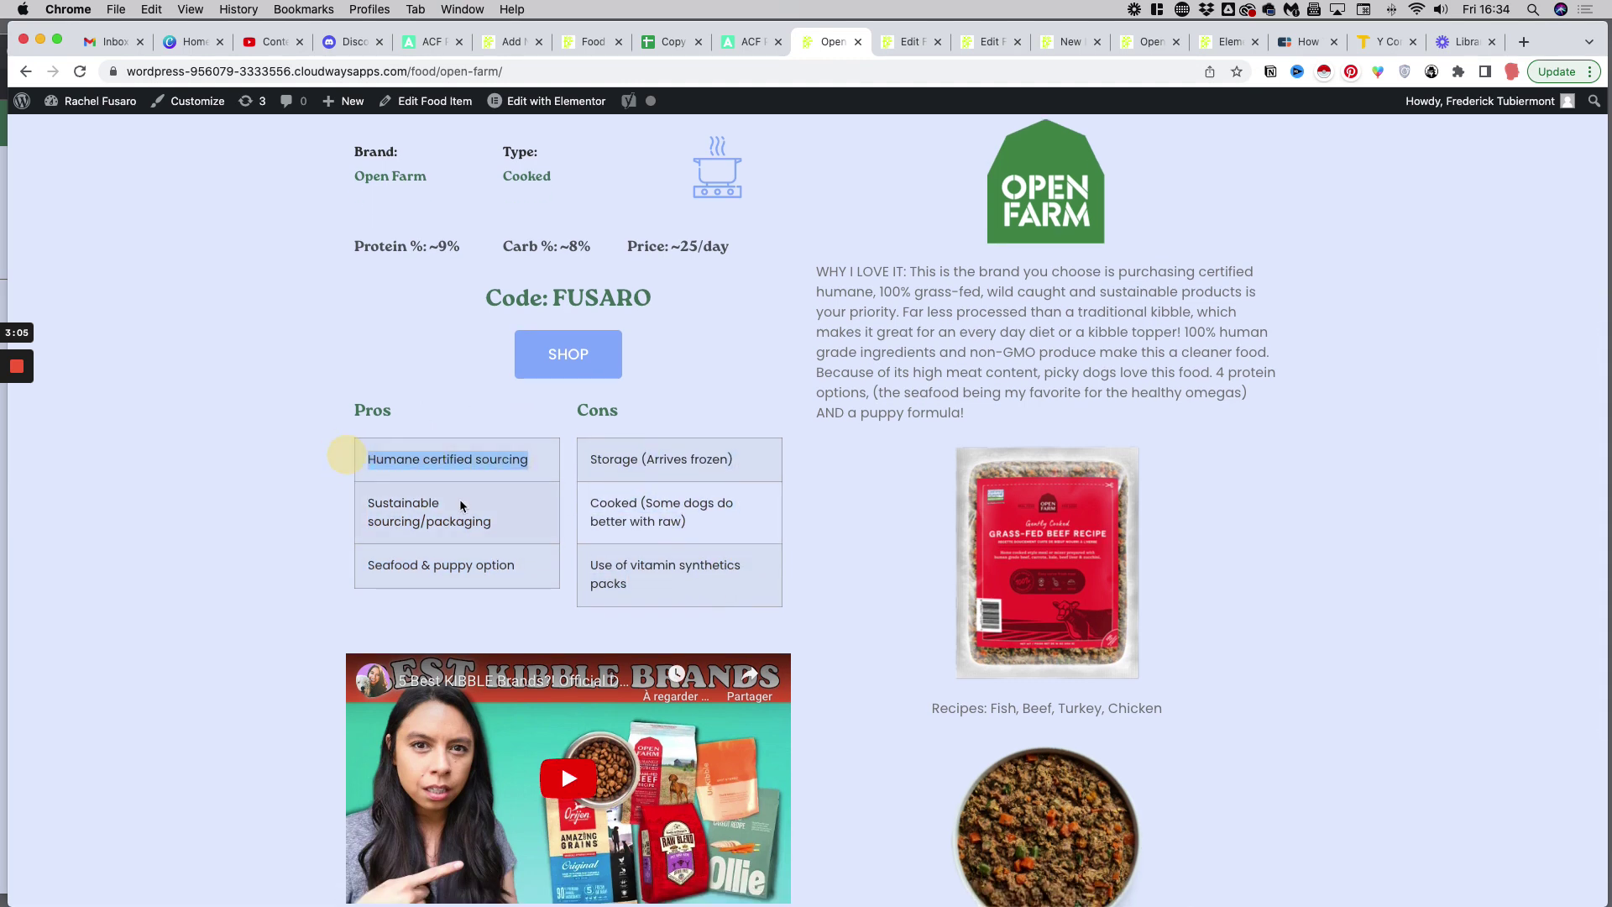
{"action": "left_click_drag", "start_coordinate": [494, 521], "coordinate": [369, 502]}
{"action": "left_click_drag", "start_coordinate": [527, 572], "coordinate": [367, 565]}
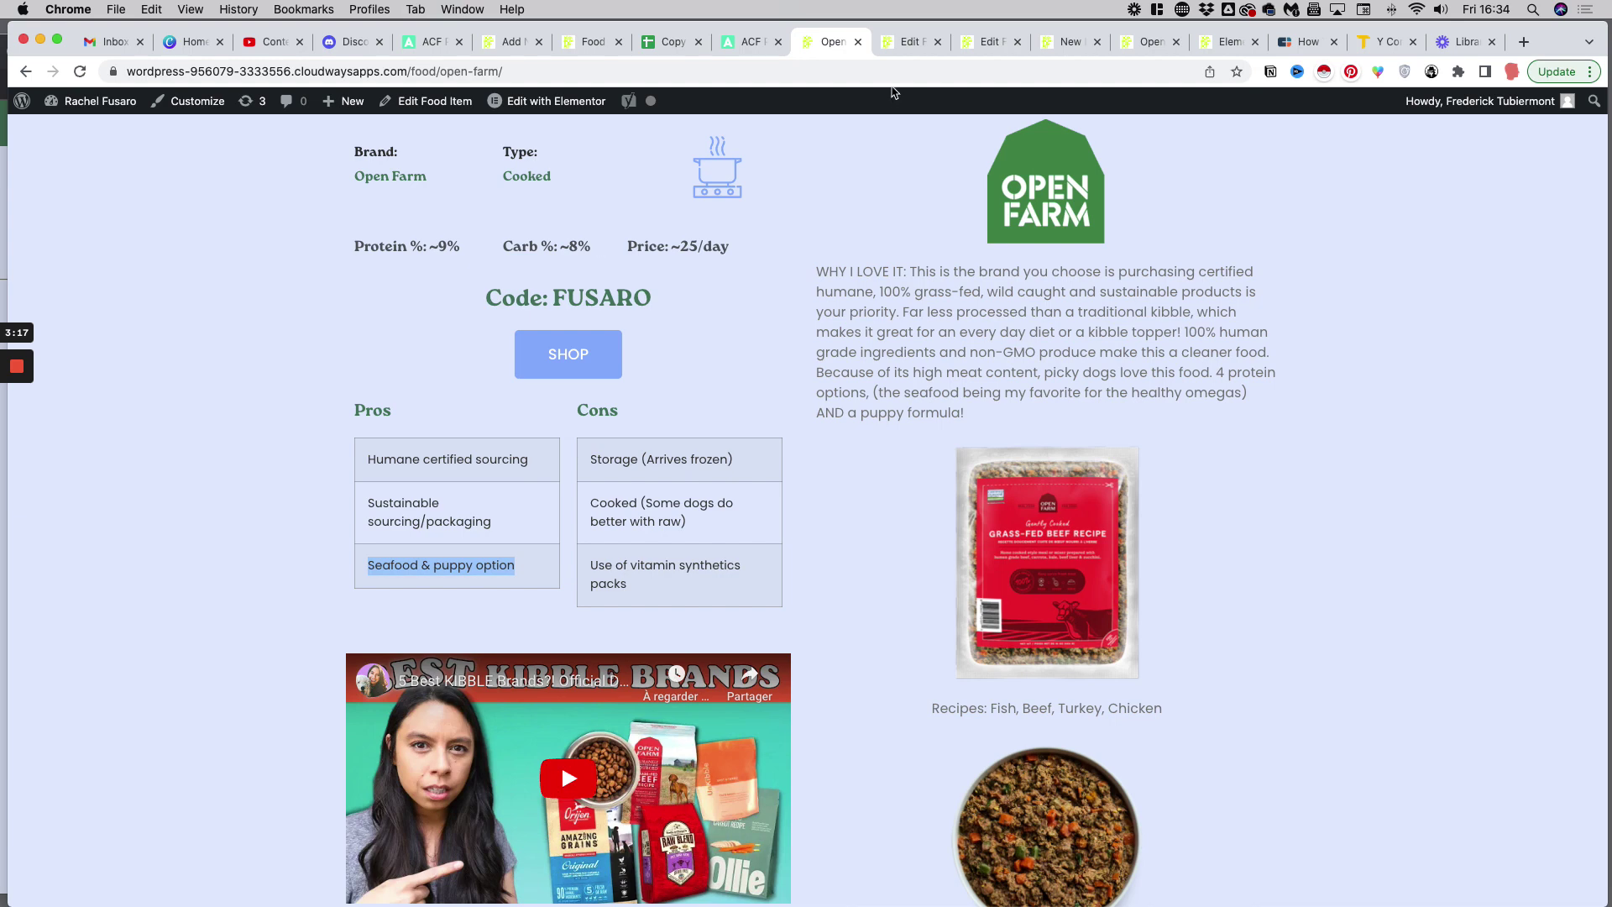
{"action": "left_click", "coordinate": [895, 42]}
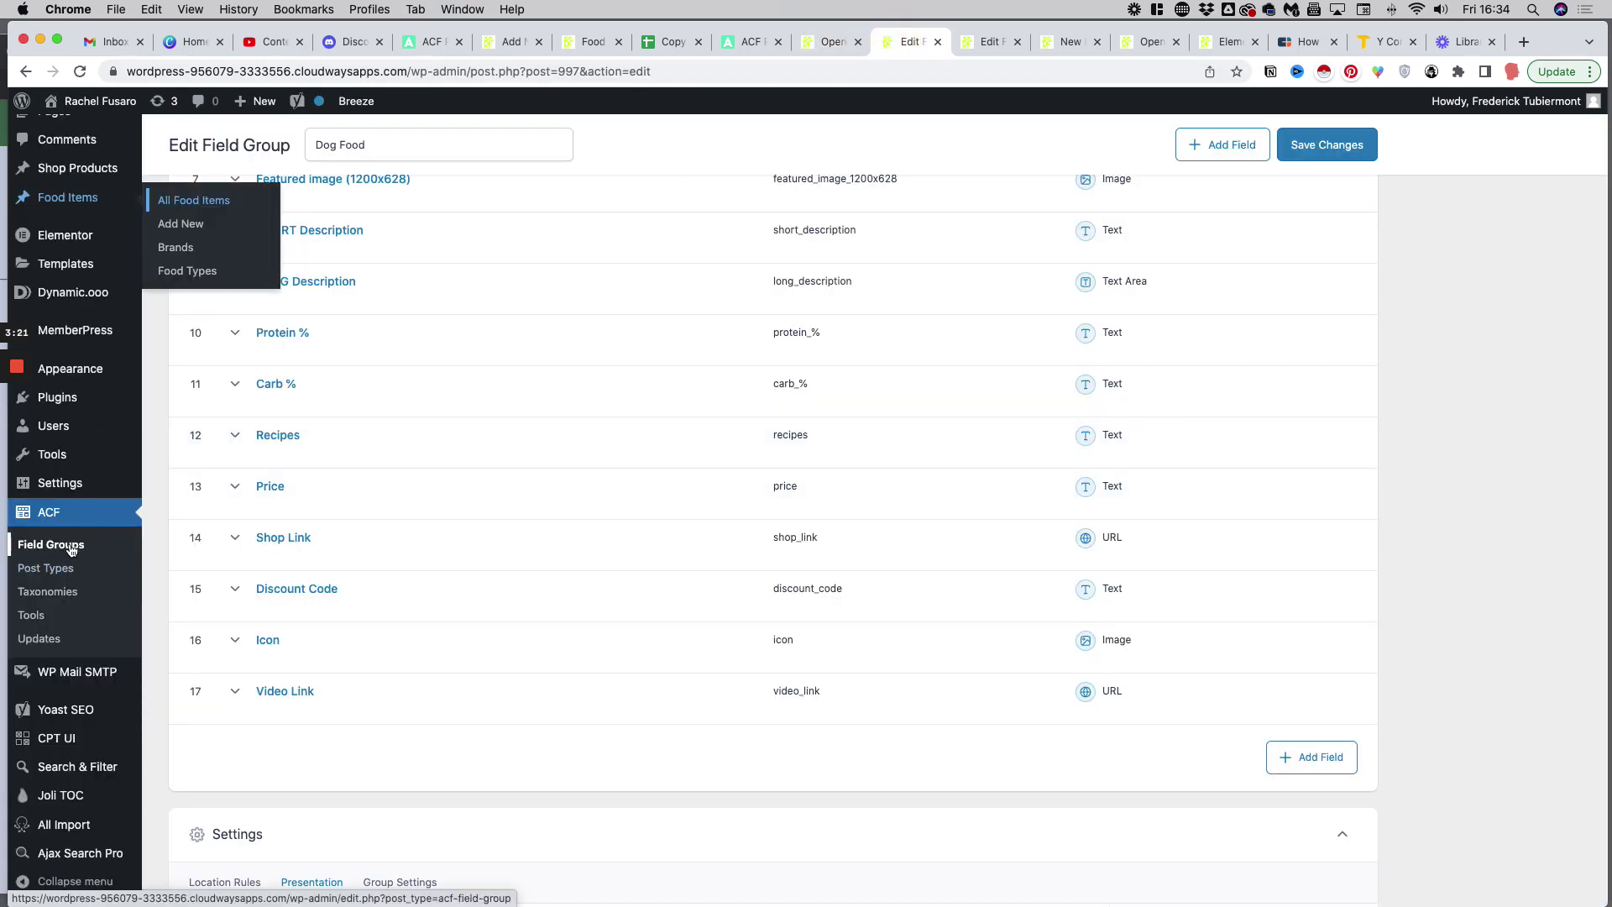
Step: Open the Dog Food field group for editing and scroll through its fields
{"action": "scroll", "coordinate": [88, 542], "scroll_direction": "up", "scroll_amount": 2}
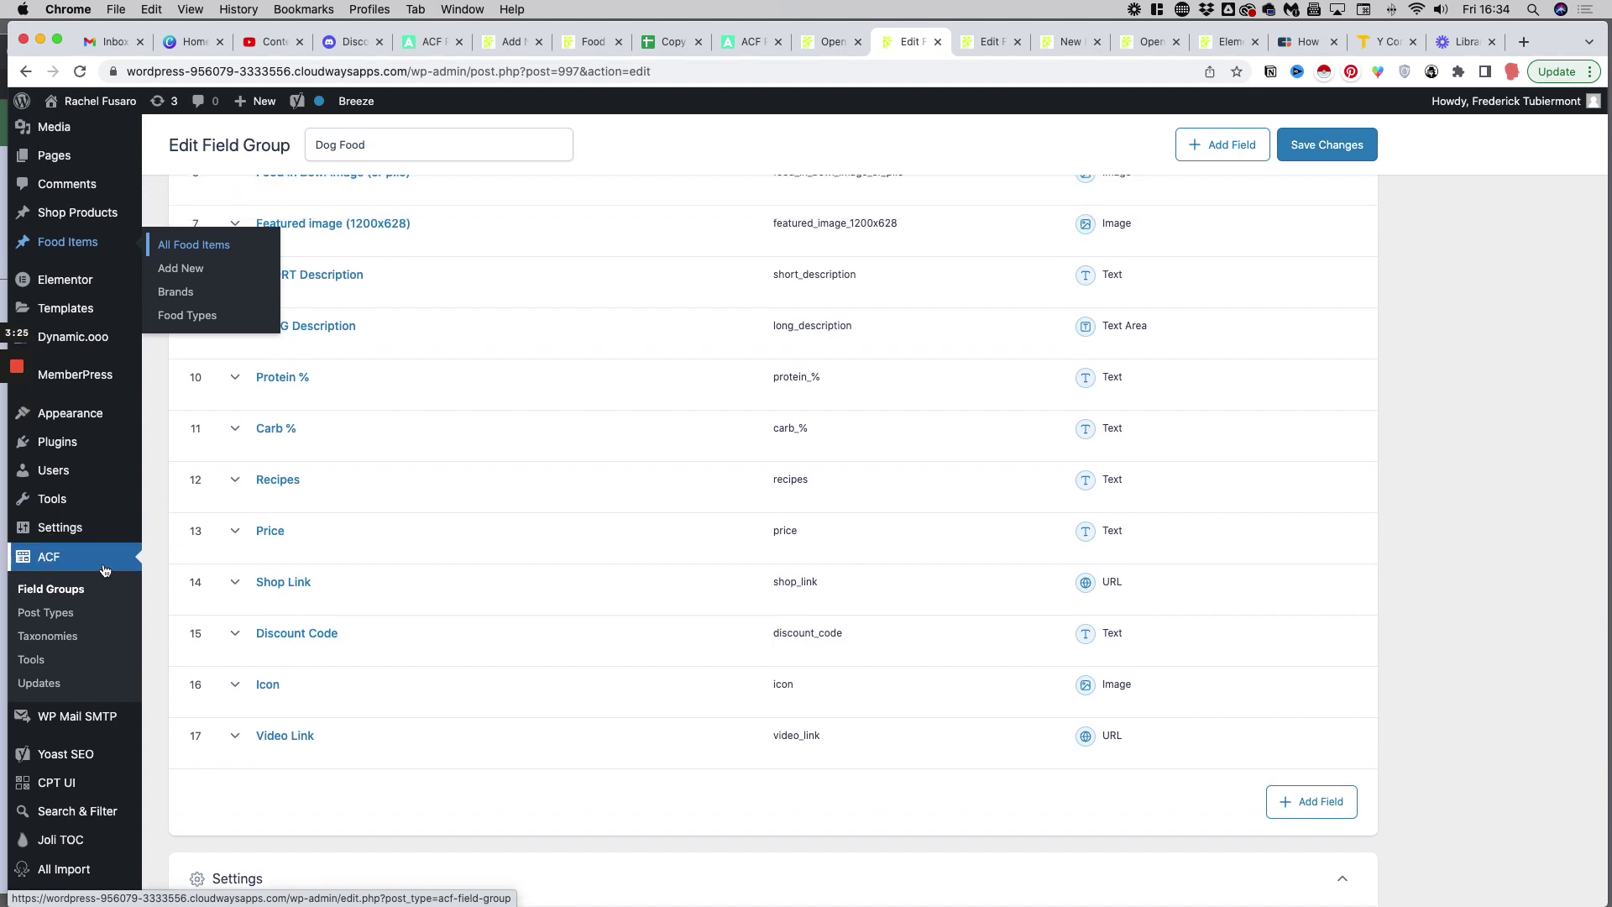
{"action": "scroll", "coordinate": [88, 563], "scroll_direction": "up", "scroll_amount": 2}
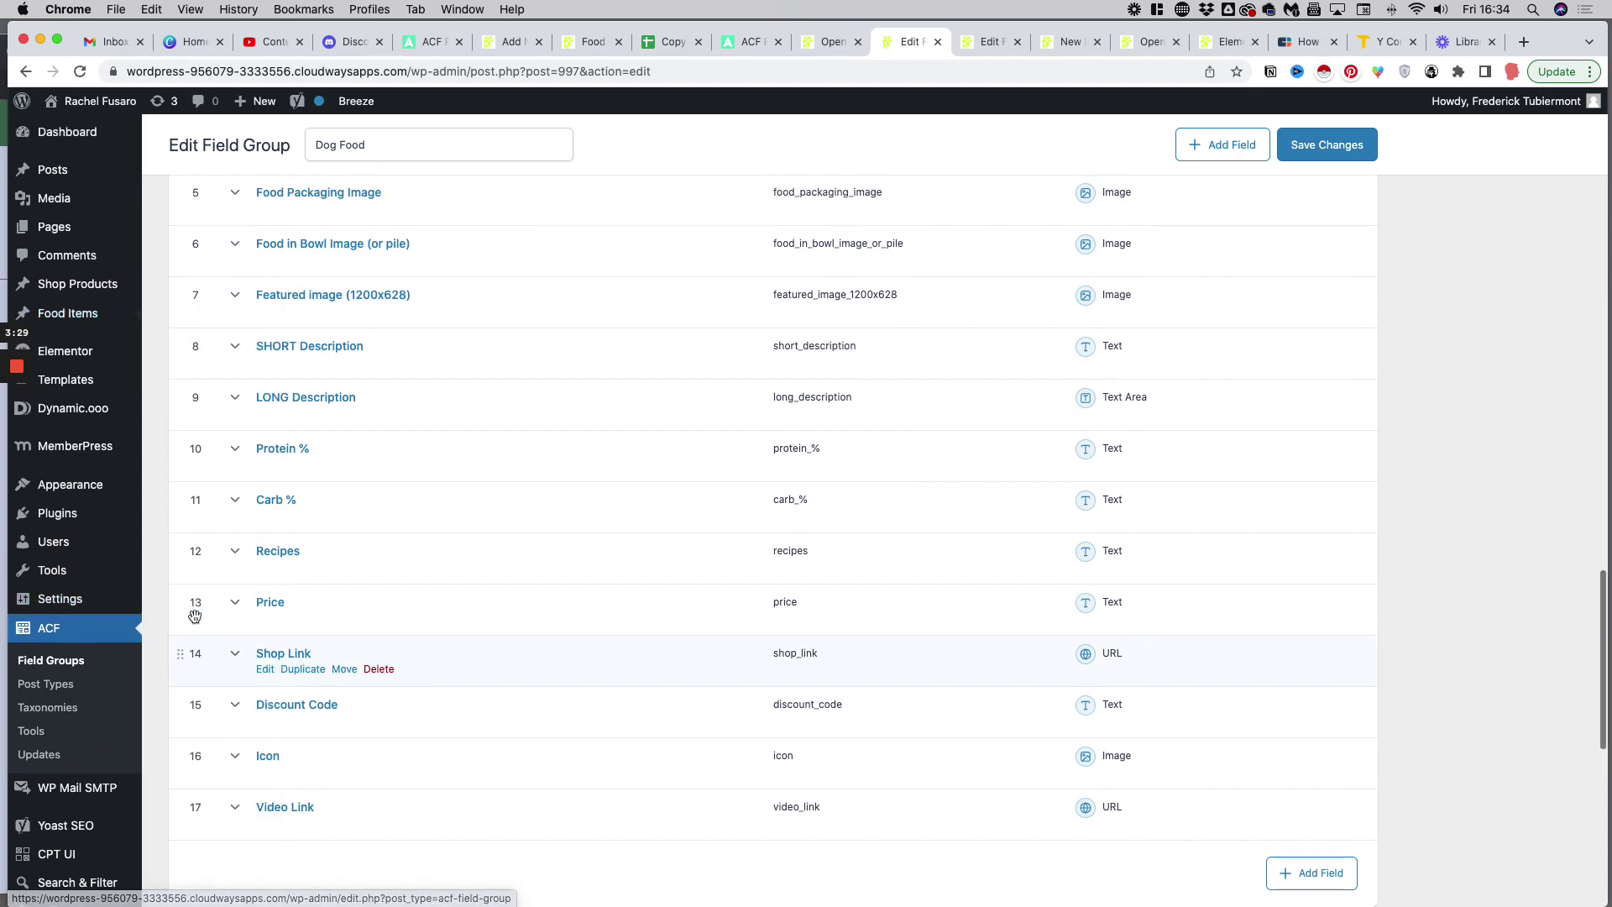
{"action": "scroll", "coordinate": [196, 617], "scroll_direction": "up", "scroll_amount": 5}
{"action": "scroll", "coordinate": [195, 618], "scroll_direction": "down", "scroll_amount": 6}
{"action": "scroll", "coordinate": [195, 617], "scroll_direction": "down", "scroll_amount": 3}
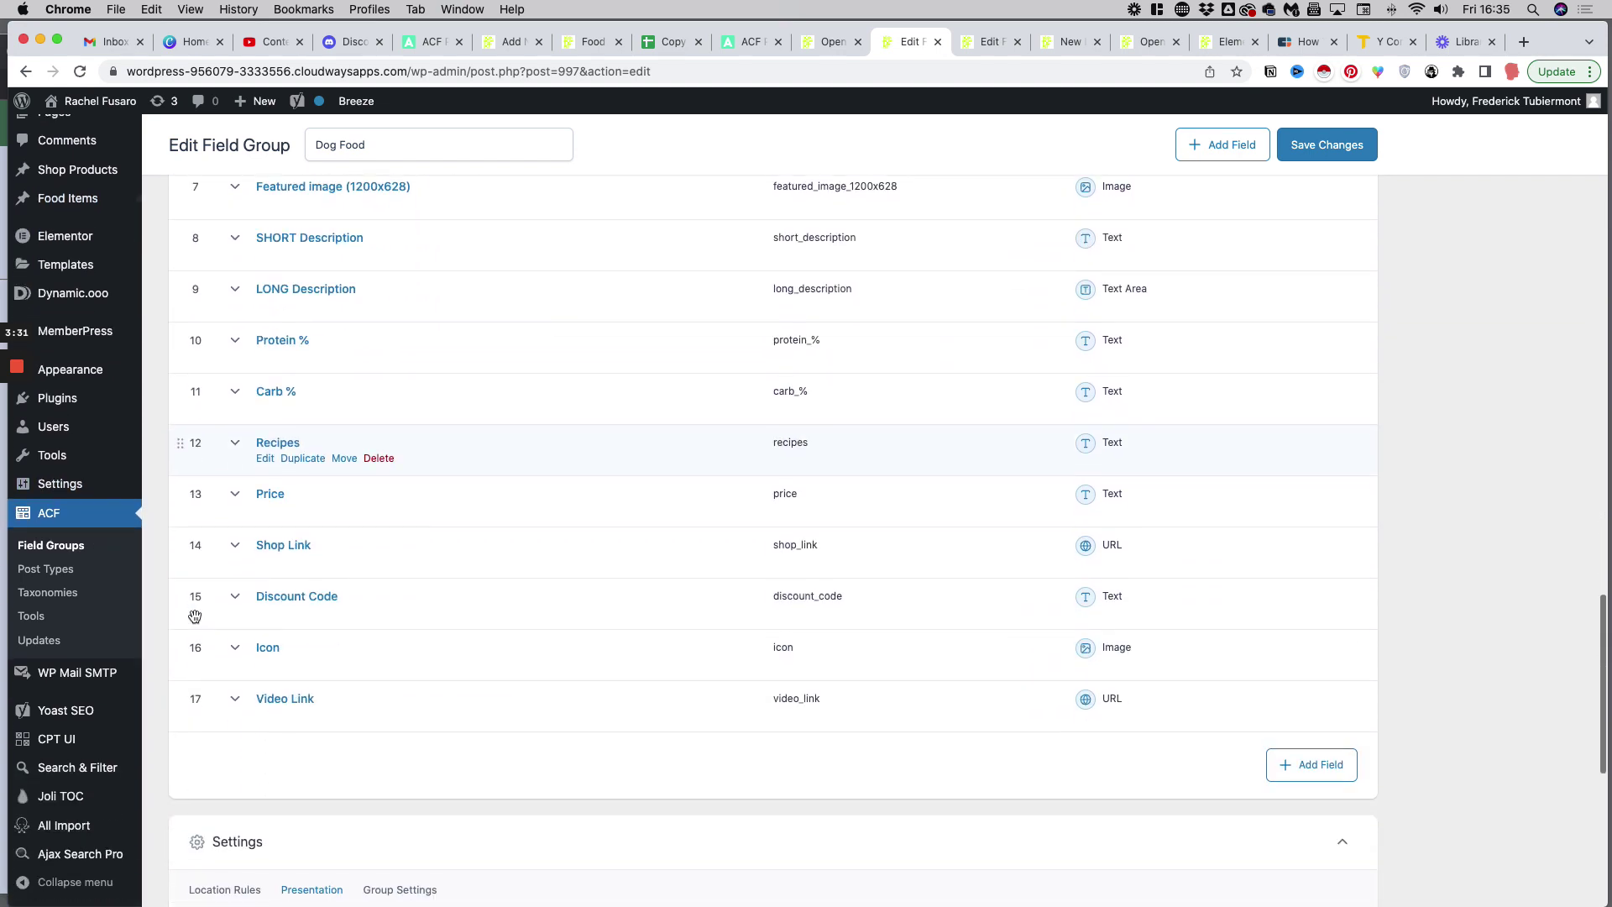
{"action": "scroll", "coordinate": [195, 617], "scroll_direction": "up", "scroll_amount": 2}
{"action": "scroll", "coordinate": [195, 617], "scroll_direction": "up", "scroll_amount": 15}
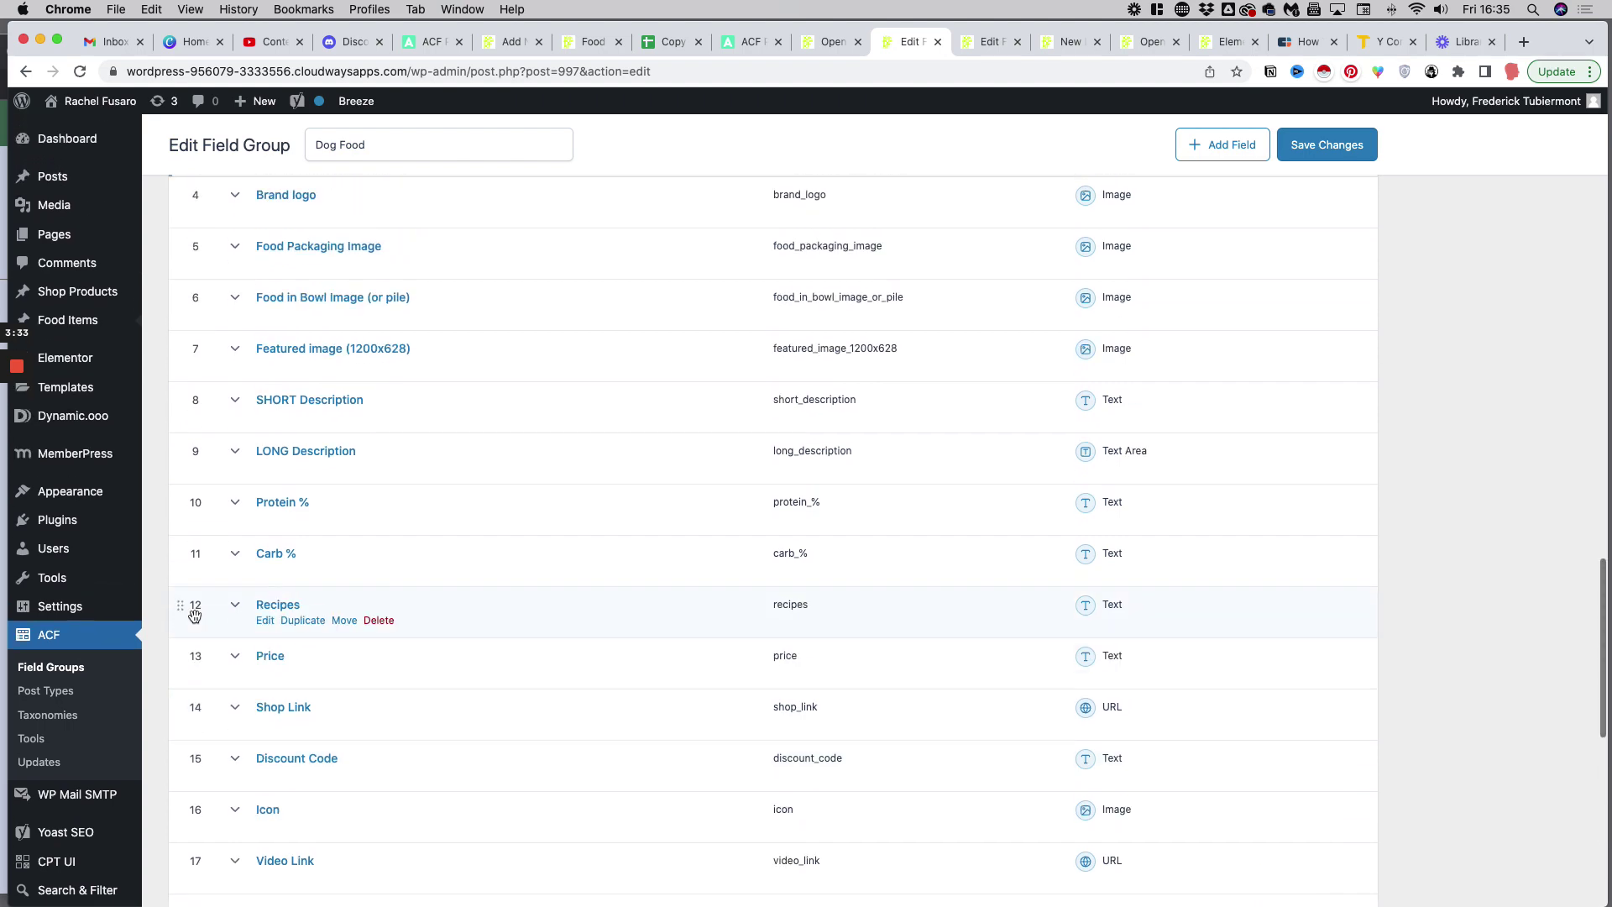
{"action": "scroll", "coordinate": [195, 622], "scroll_direction": "up", "scroll_amount": 8}
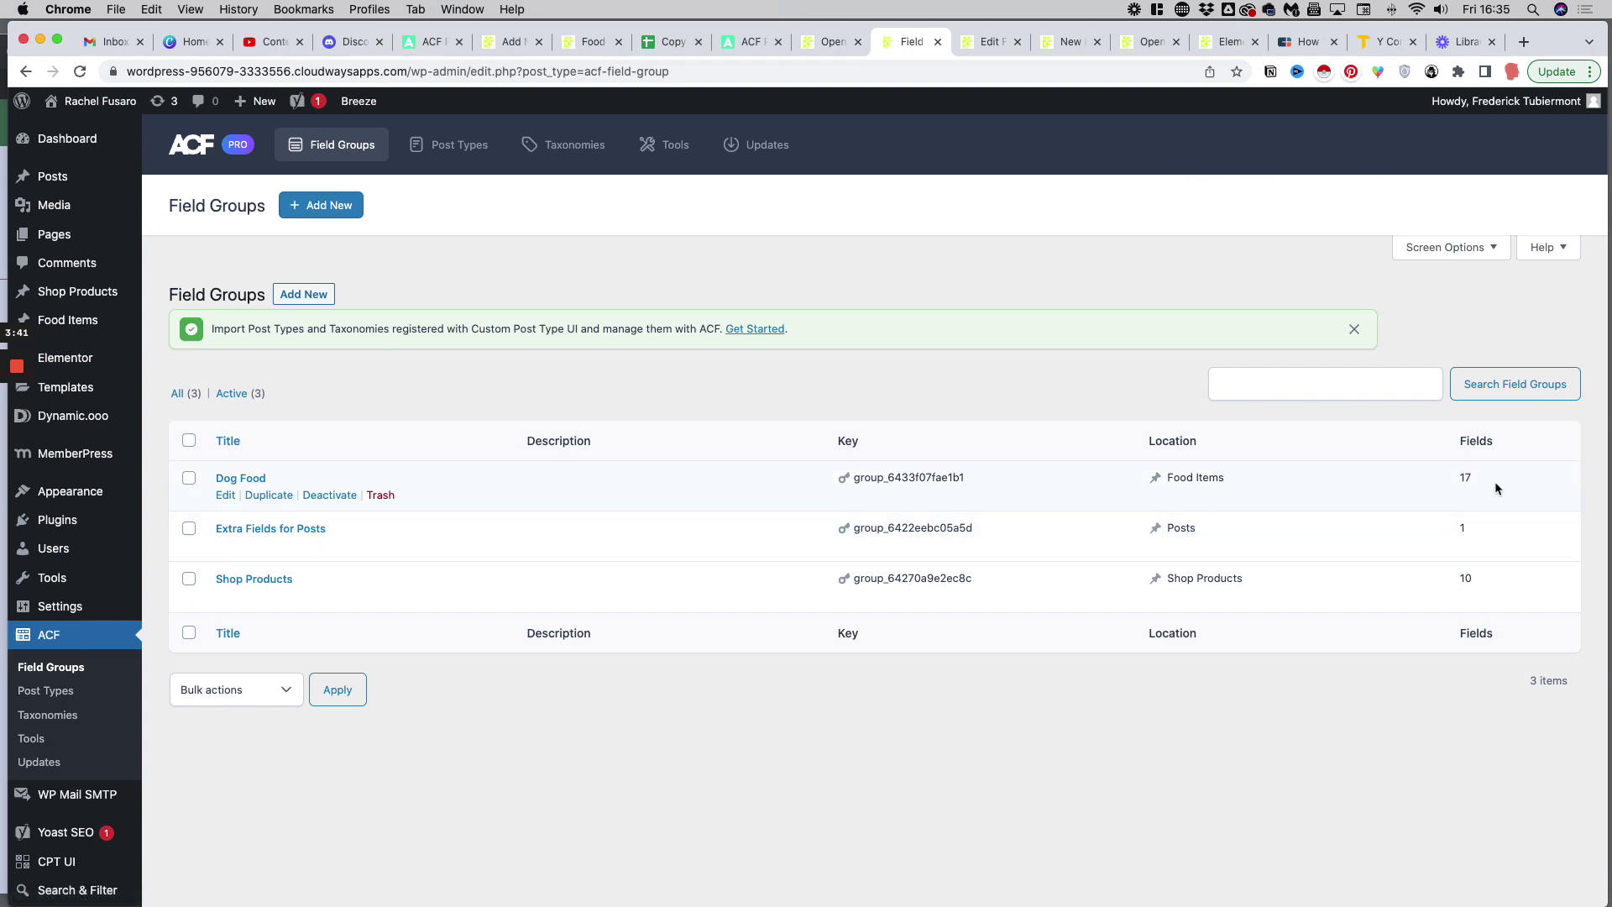
{"action": "left_click", "coordinate": [225, 494]}
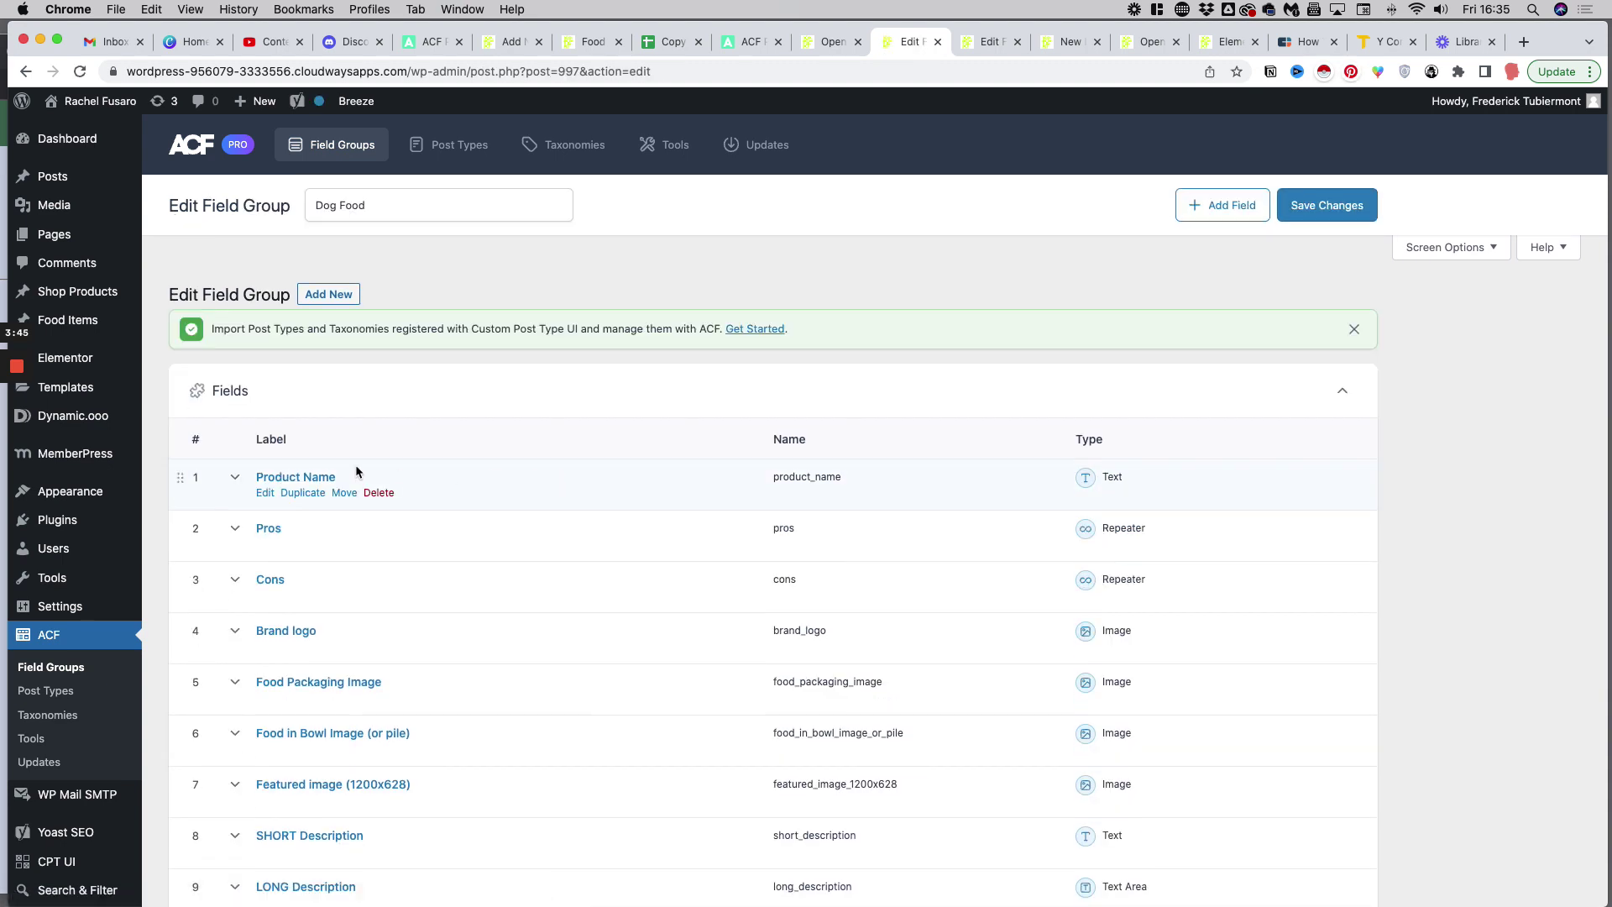
{"action": "scroll", "coordinate": [355, 465], "scroll_direction": "down", "scroll_amount": 2}
{"action": "scroll", "coordinate": [270, 422], "scroll_direction": "down", "scroll_amount": 1}
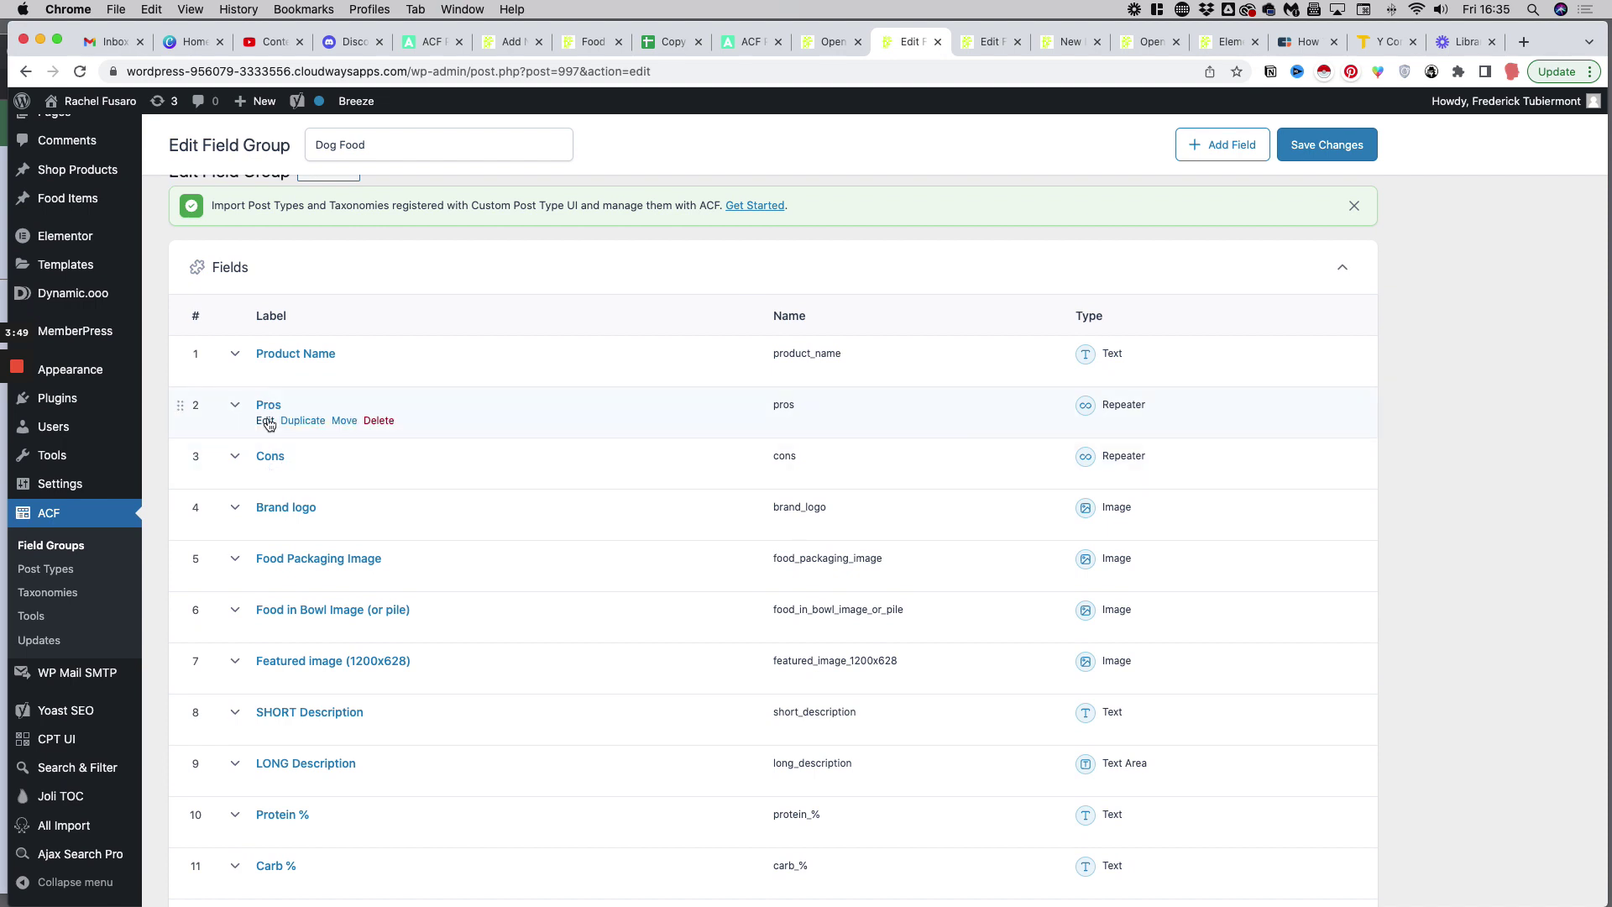
{"action": "scroll", "coordinate": [267, 408], "scroll_direction": "down", "scroll_amount": 1}
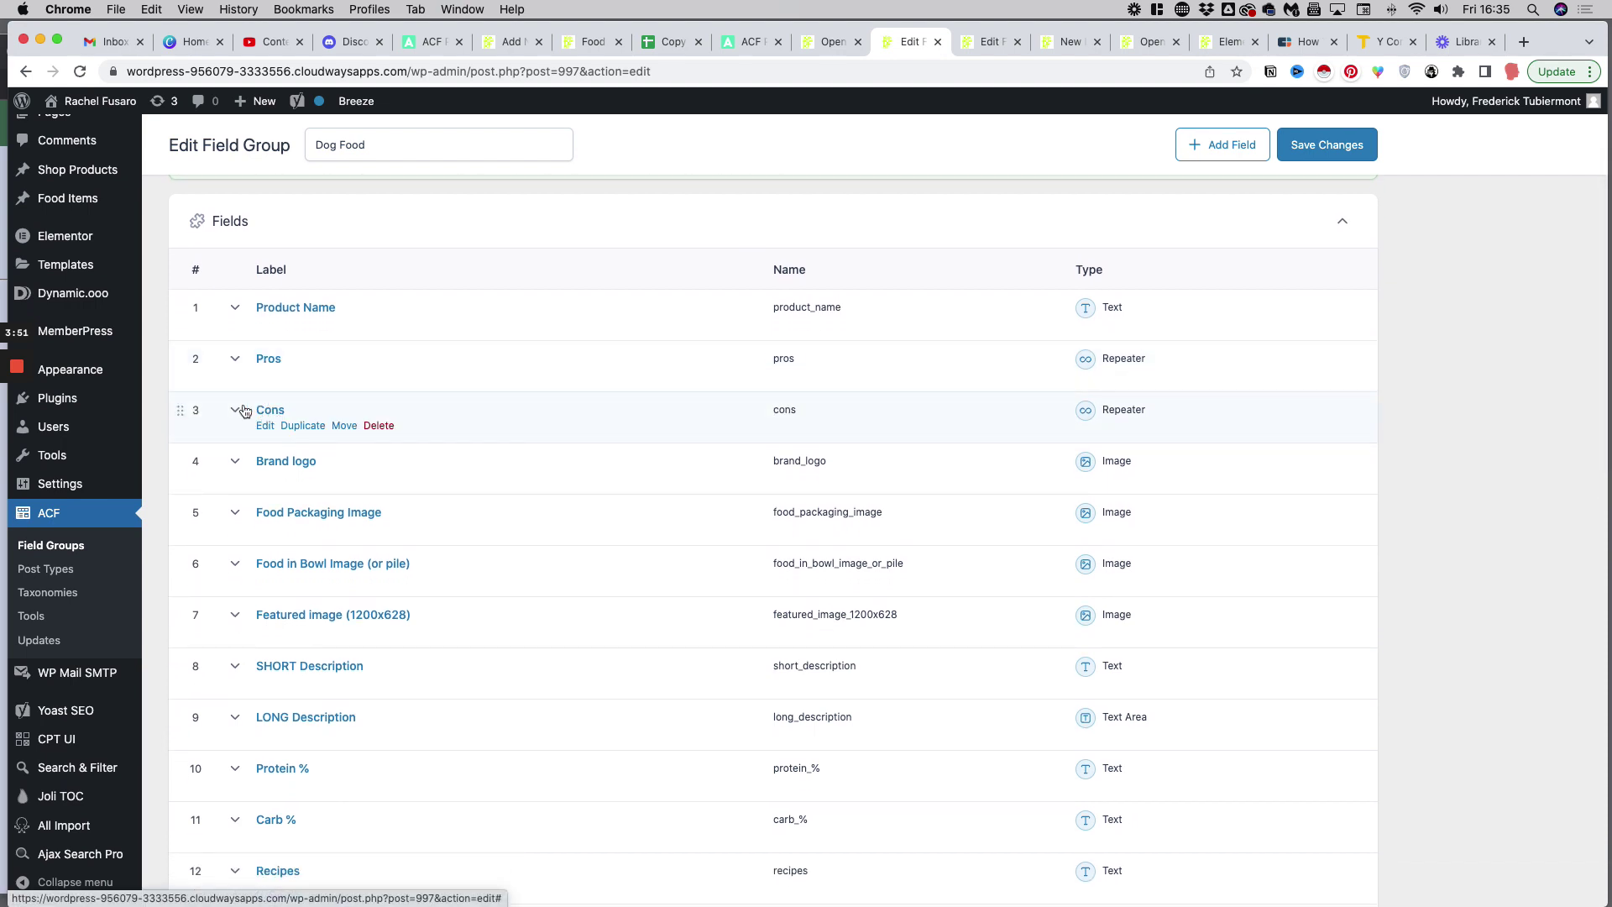
Step: Expand the Pros and Cons fields to review their settings
{"action": "left_click", "coordinate": [235, 360]}
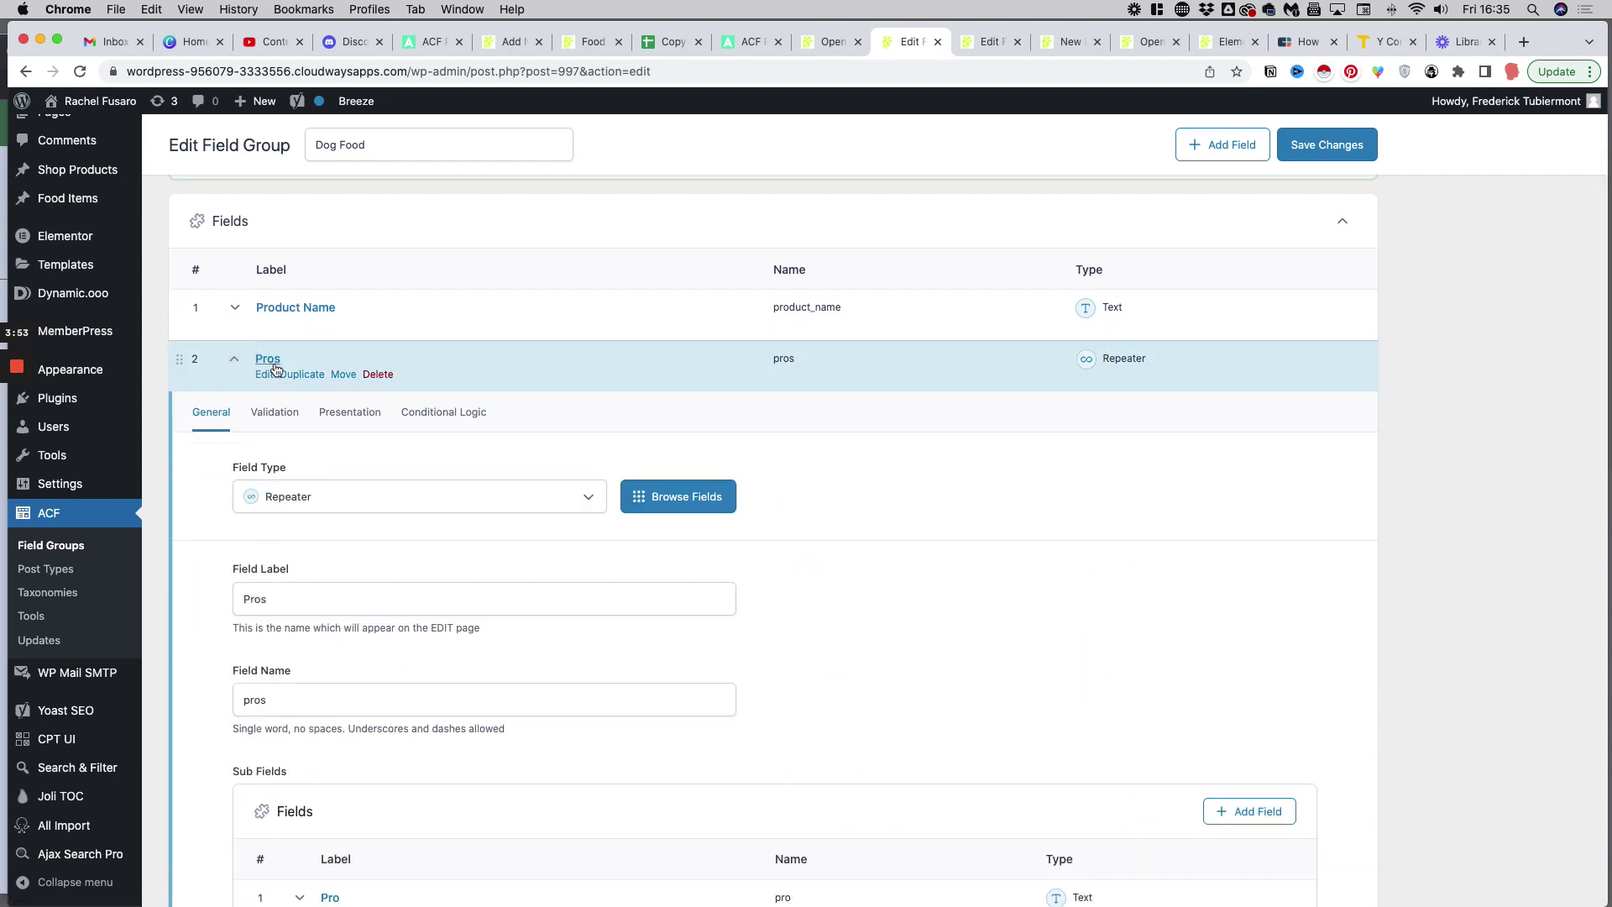
{"action": "scroll", "coordinate": [300, 390], "scroll_direction": "down", "scroll_amount": 5}
{"action": "scroll", "coordinate": [300, 395], "scroll_direction": "down", "scroll_amount": 1}
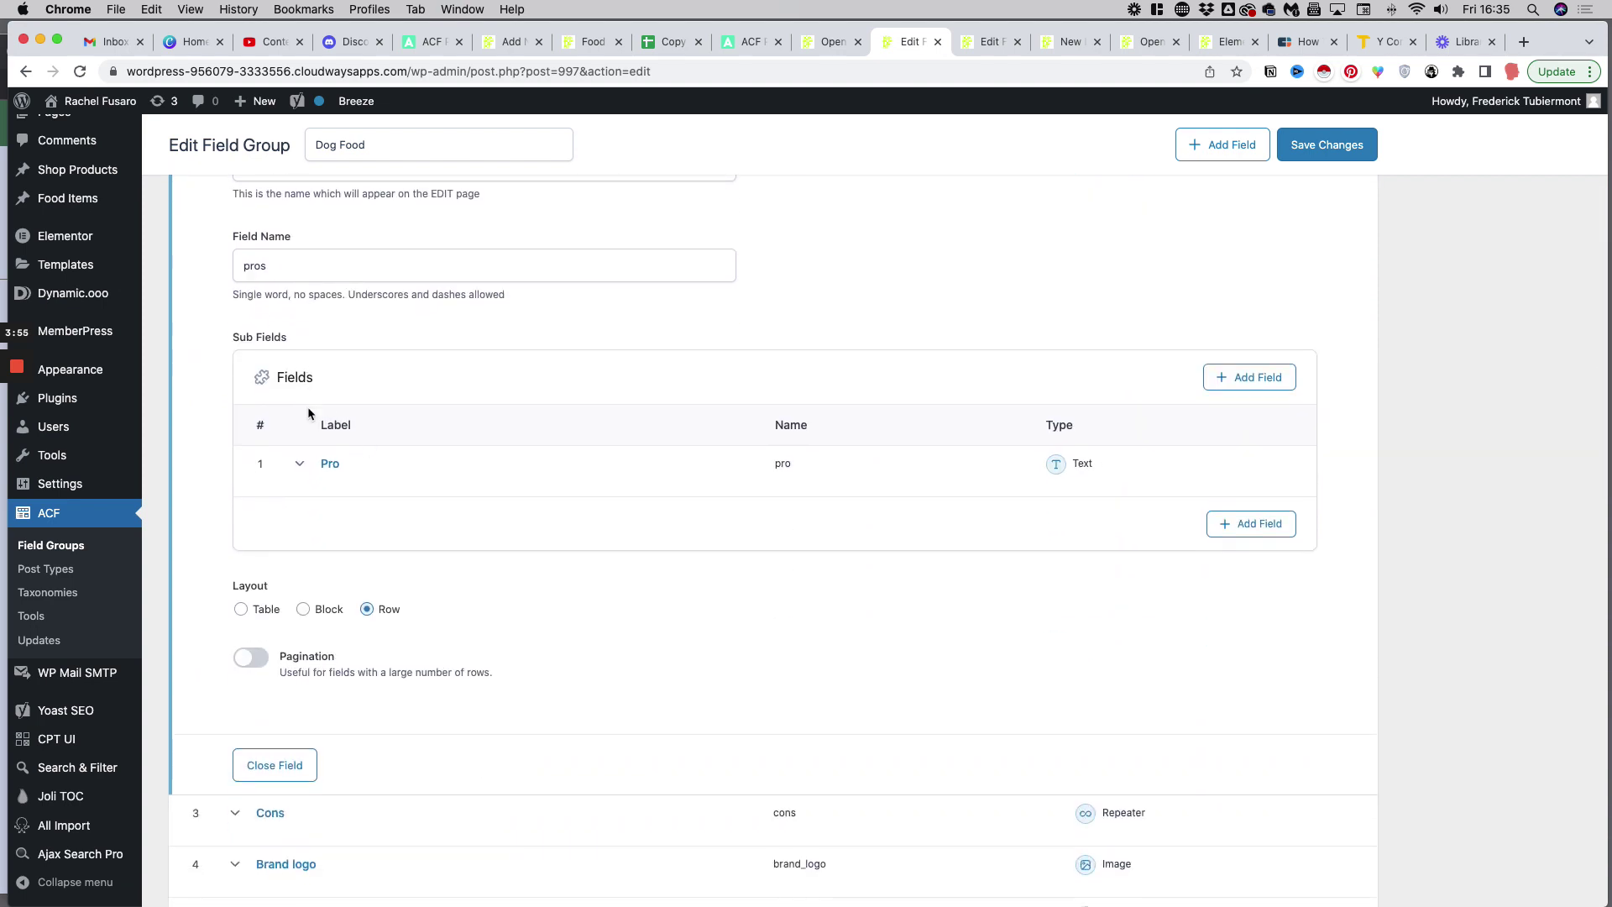
{"action": "mouse_move", "coordinate": [316, 463]}
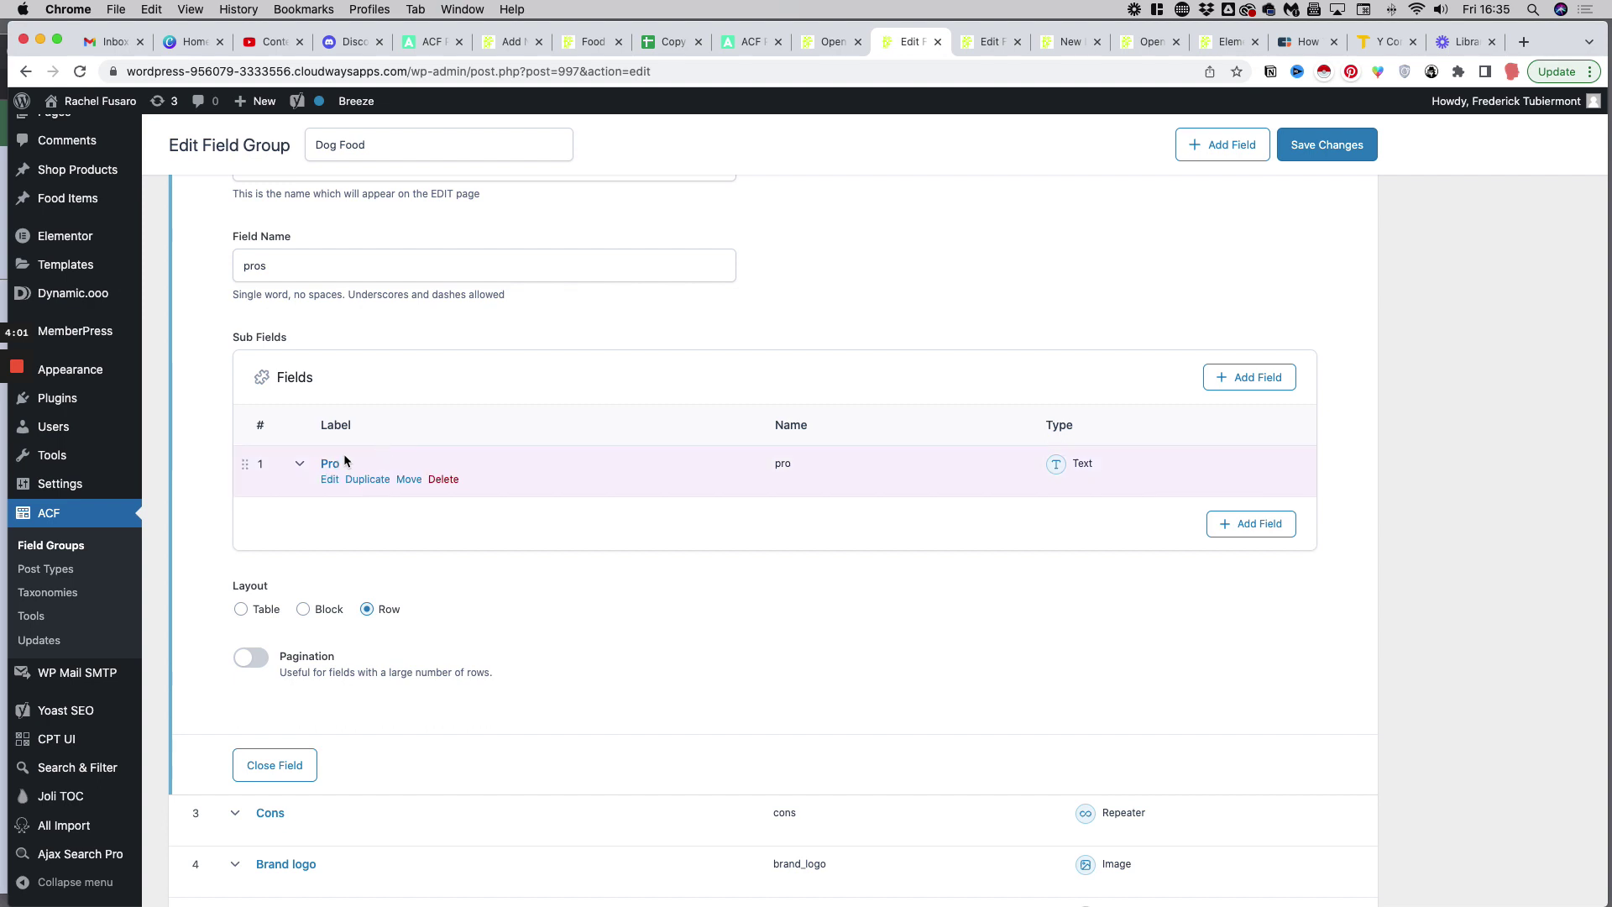
{"action": "scroll", "coordinate": [331, 467], "scroll_direction": "down", "scroll_amount": 3}
{"action": "scroll", "coordinate": [334, 469], "scroll_direction": "down", "scroll_amount": 3}
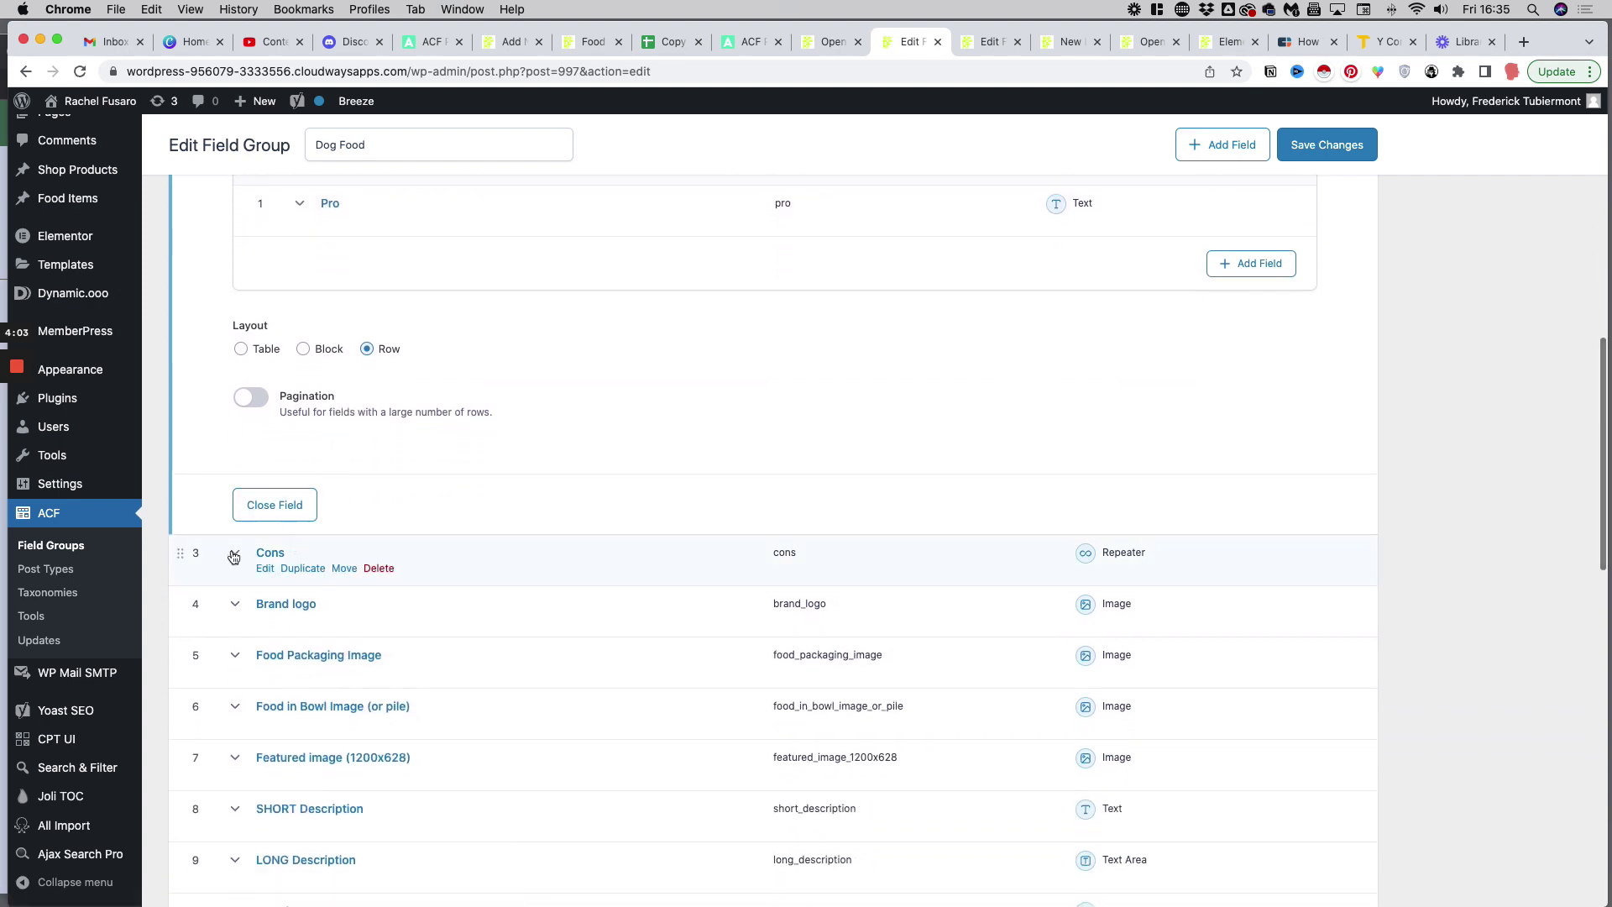
{"action": "left_click", "coordinate": [376, 547]}
{"action": "scroll", "coordinate": [378, 554], "scroll_direction": "down", "scroll_amount": 4}
{"action": "scroll", "coordinate": [378, 554], "scroll_direction": "down", "scroll_amount": 5}
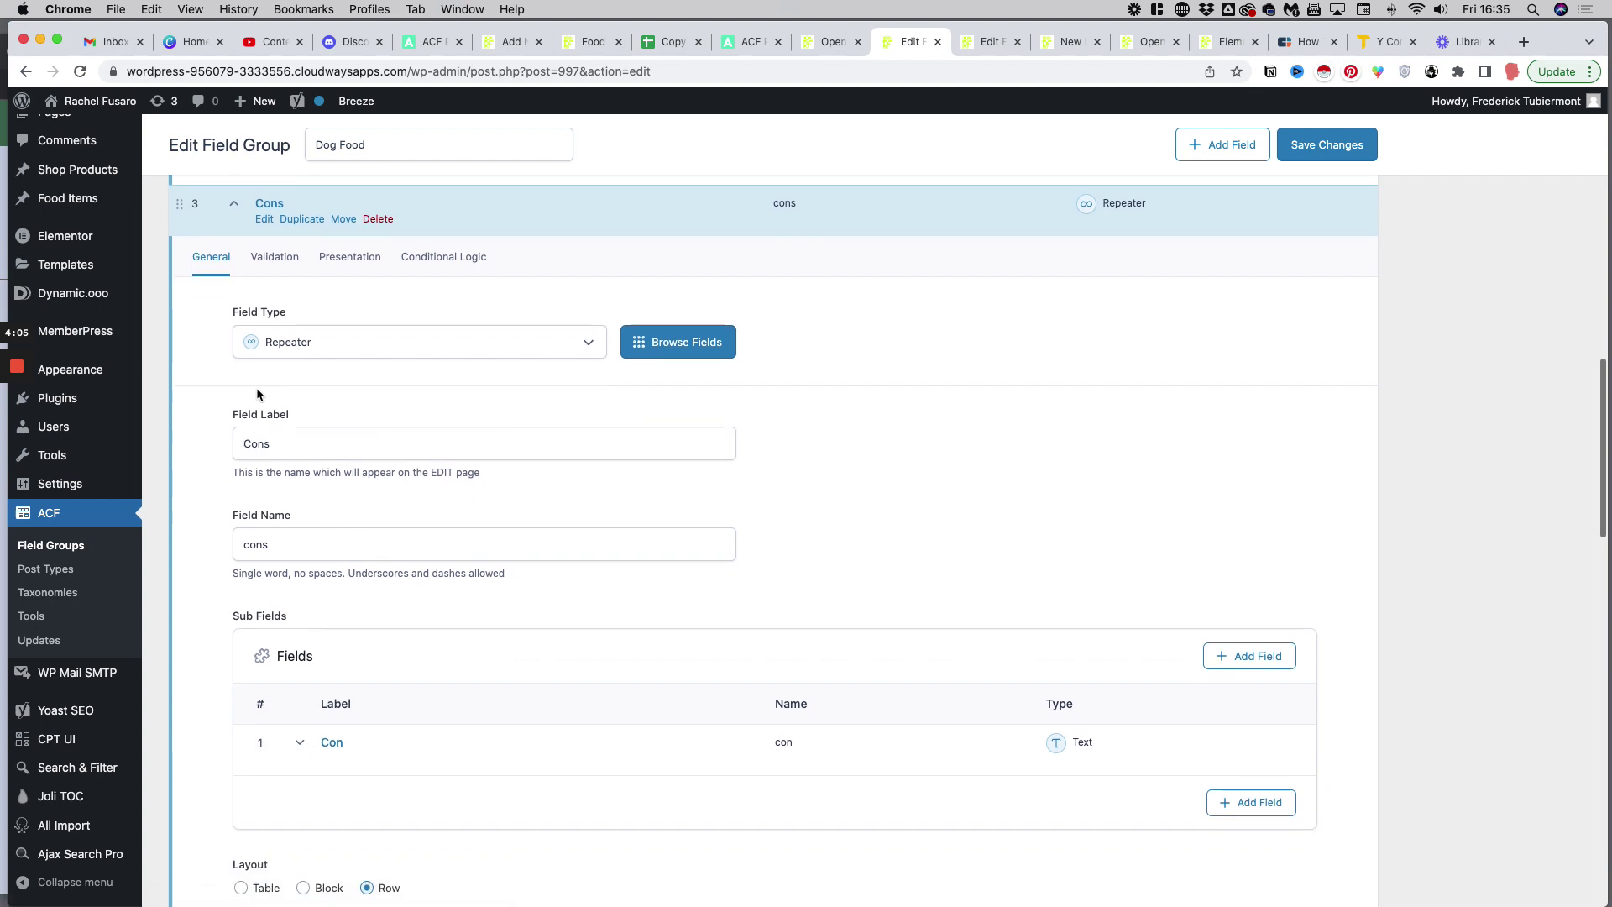
{"action": "scroll", "coordinate": [344, 519], "scroll_direction": "down", "scroll_amount": 1}
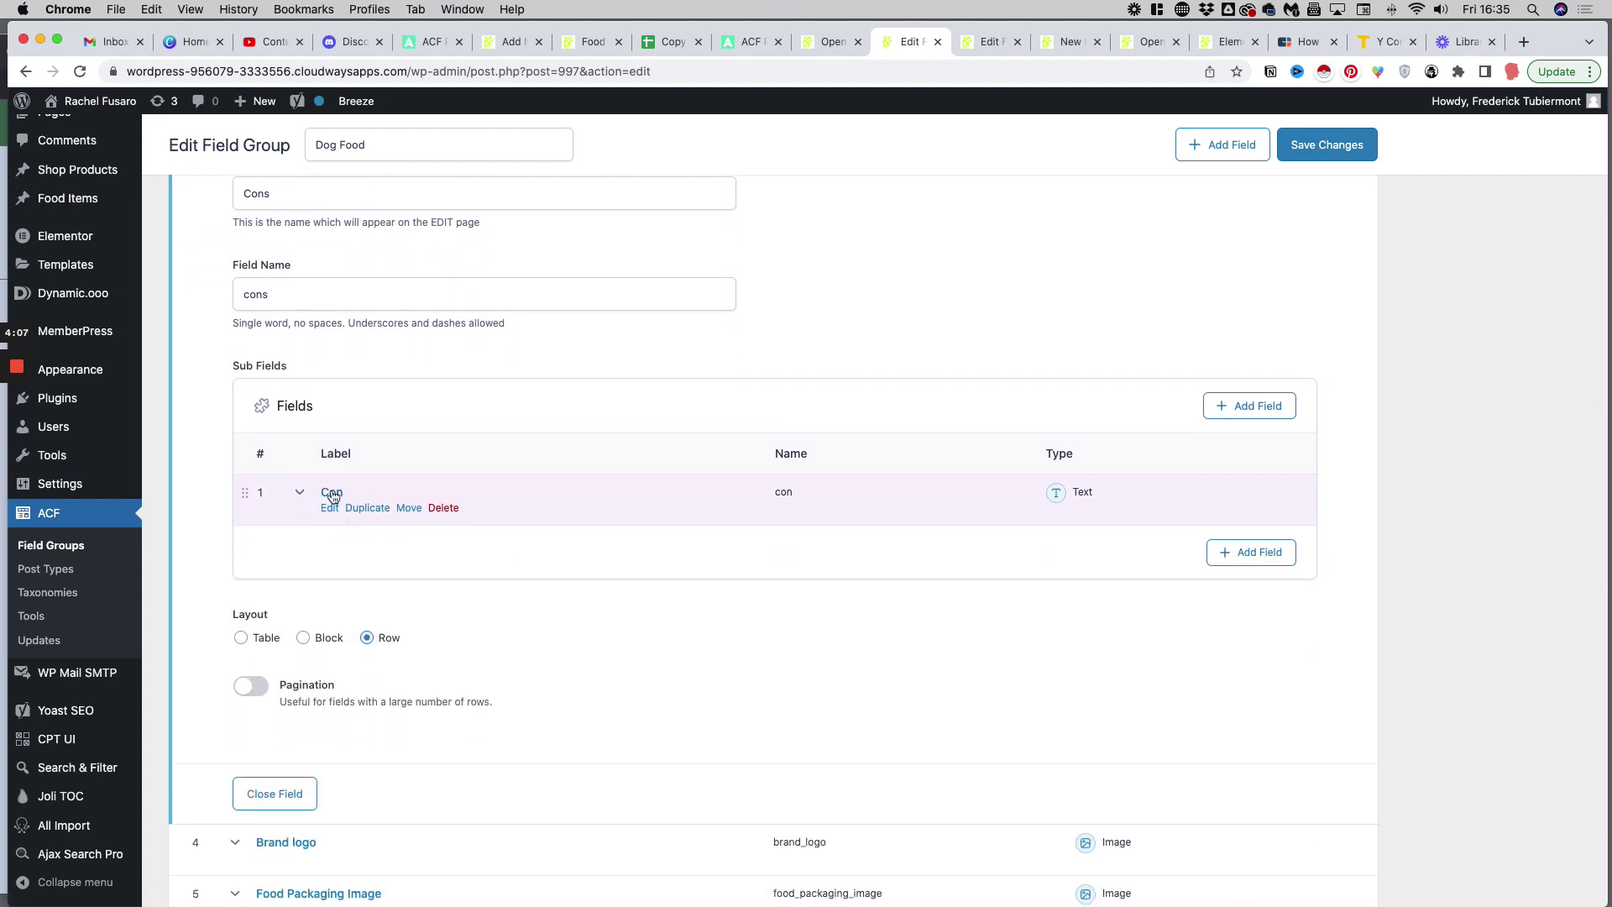
{"action": "scroll", "coordinate": [501, 501], "scroll_direction": "down", "scroll_amount": 1}
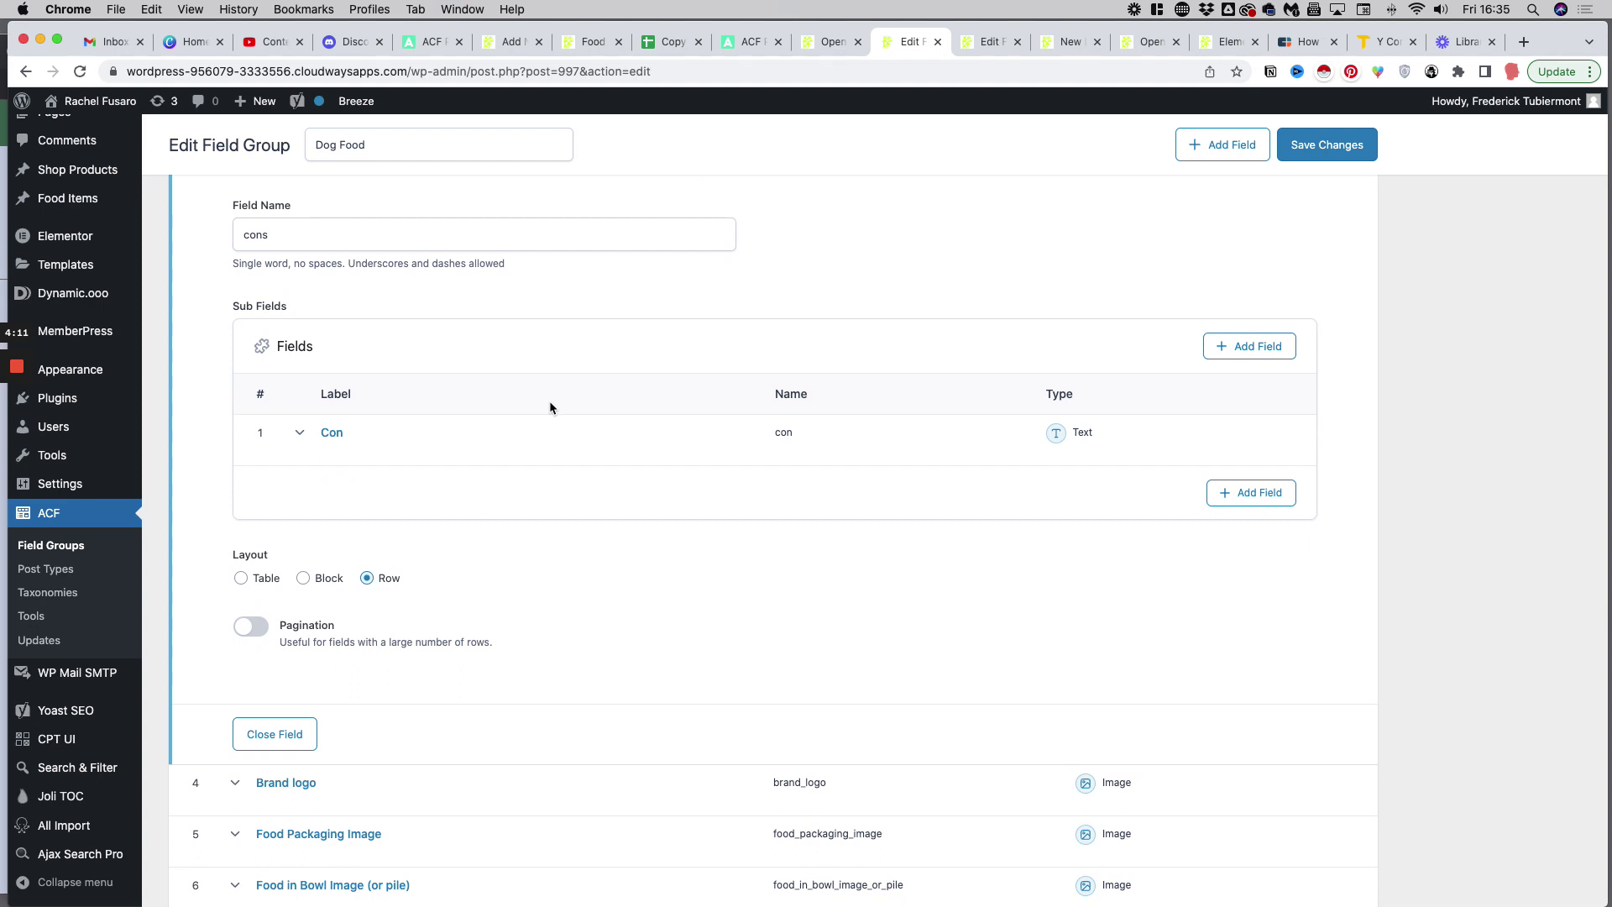
{"action": "scroll", "coordinate": [541, 398], "scroll_direction": "down", "scroll_amount": 4}
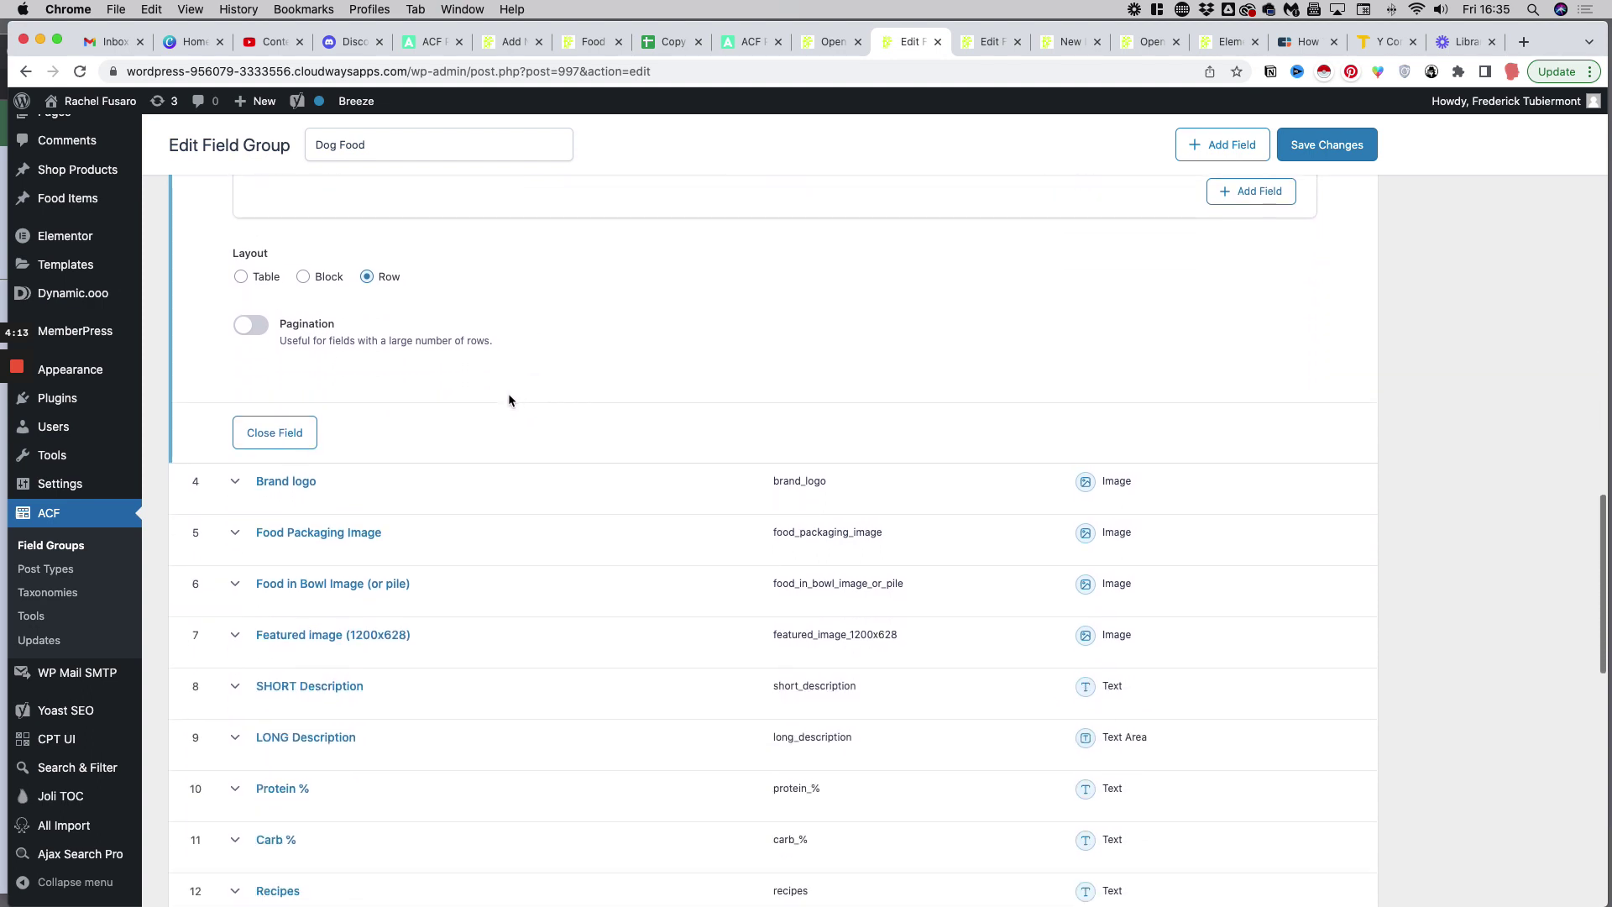
{"action": "scroll", "coordinate": [509, 400], "scroll_direction": "down", "scroll_amount": 2}
{"action": "scroll", "coordinate": [332, 374], "scroll_direction": "down", "scroll_amount": 1}
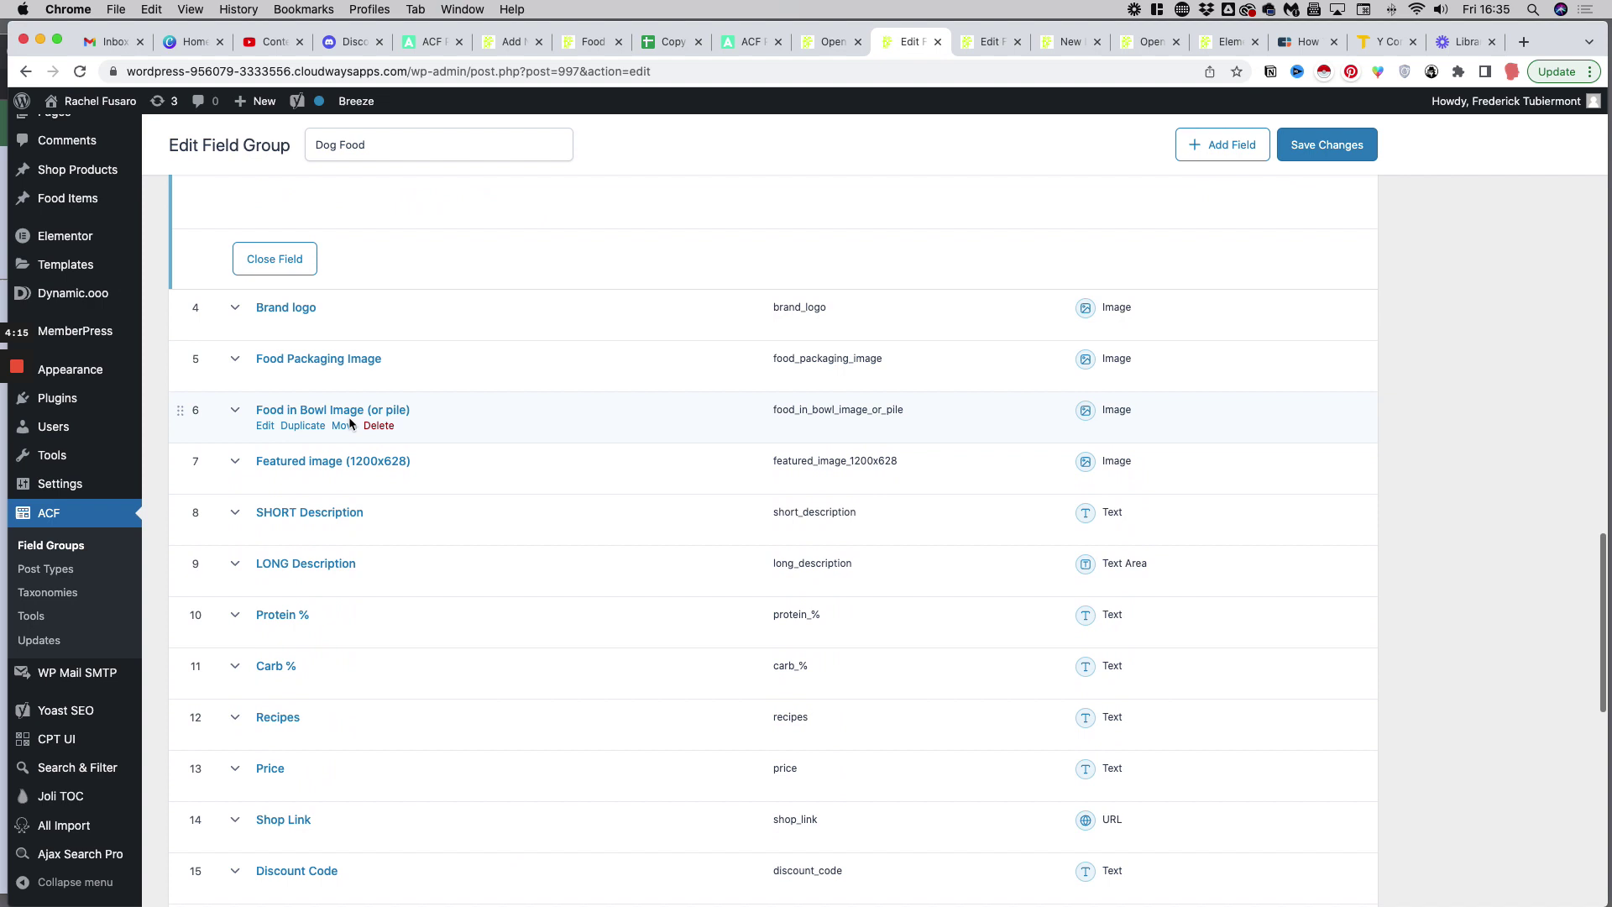
{"action": "scroll", "coordinate": [335, 420], "scroll_direction": "down", "scroll_amount": 1}
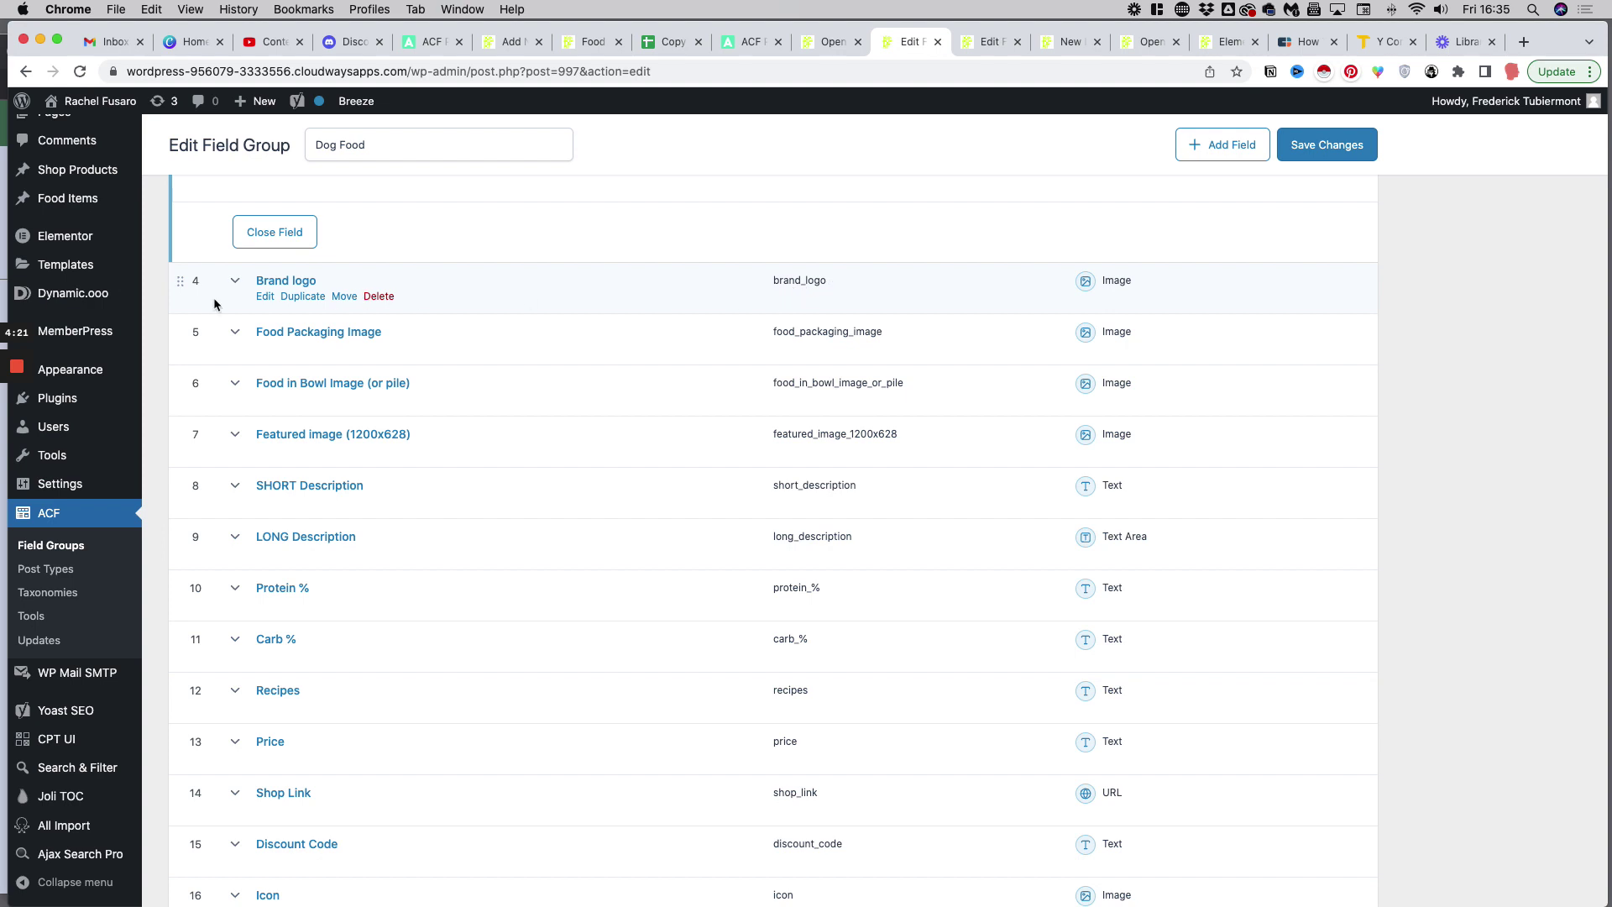
Step: Check the Brand logo and Shop Link fields, then open Video Link: a URL field named video_link
{"action": "left_click", "coordinate": [236, 293]}
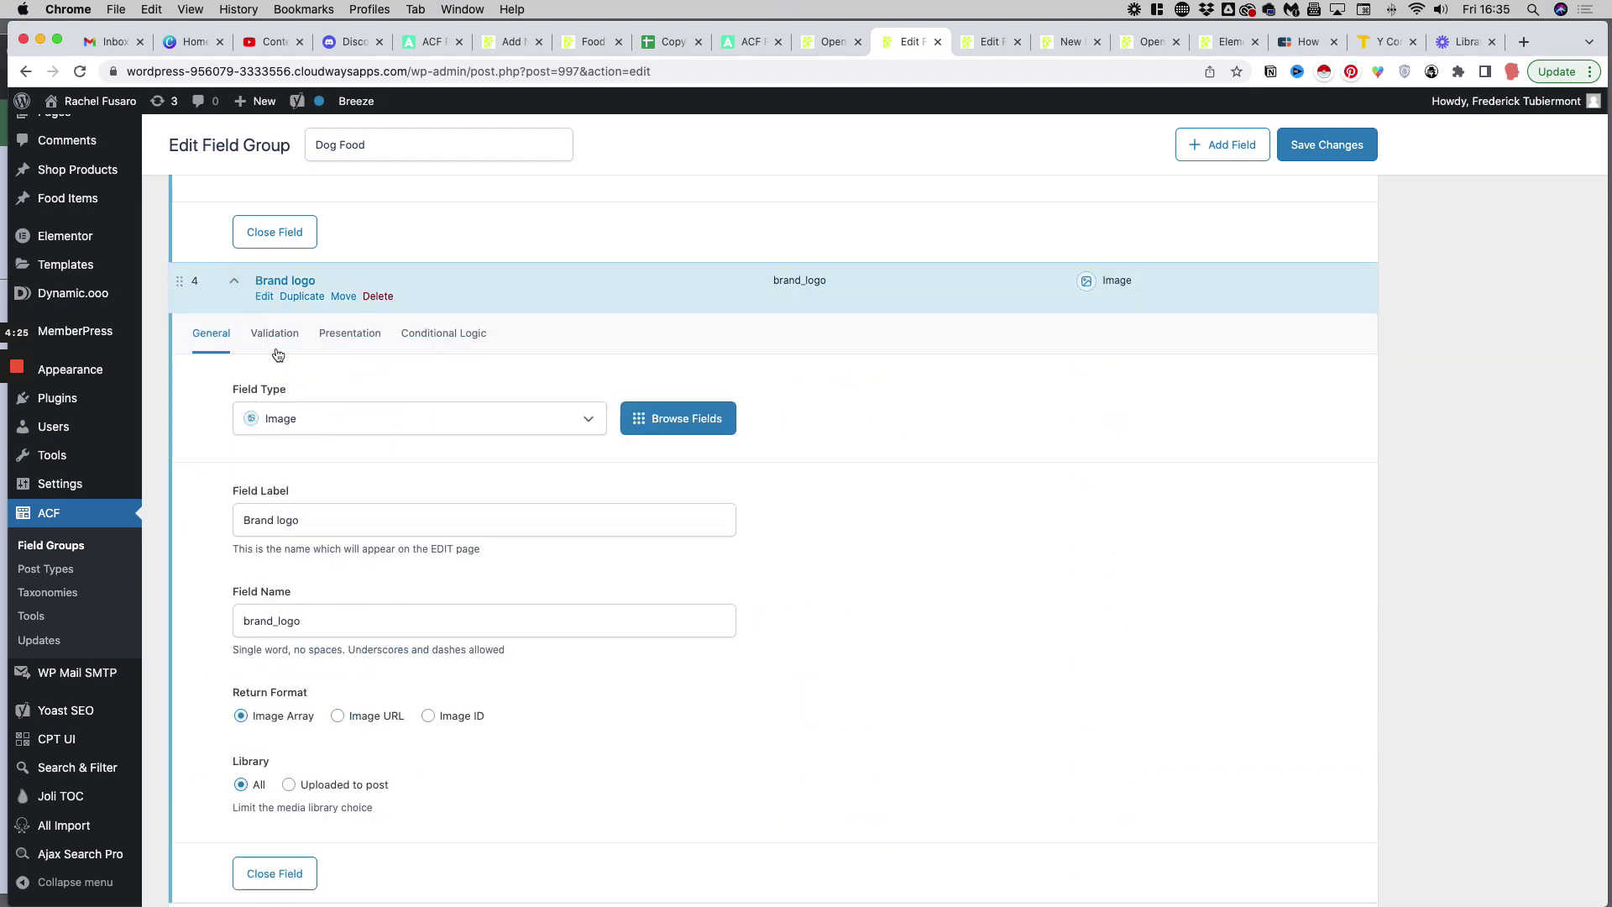
{"action": "left_click", "coordinate": [236, 291]}
{"action": "scroll", "coordinate": [270, 327], "scroll_direction": "down", "scroll_amount": 5}
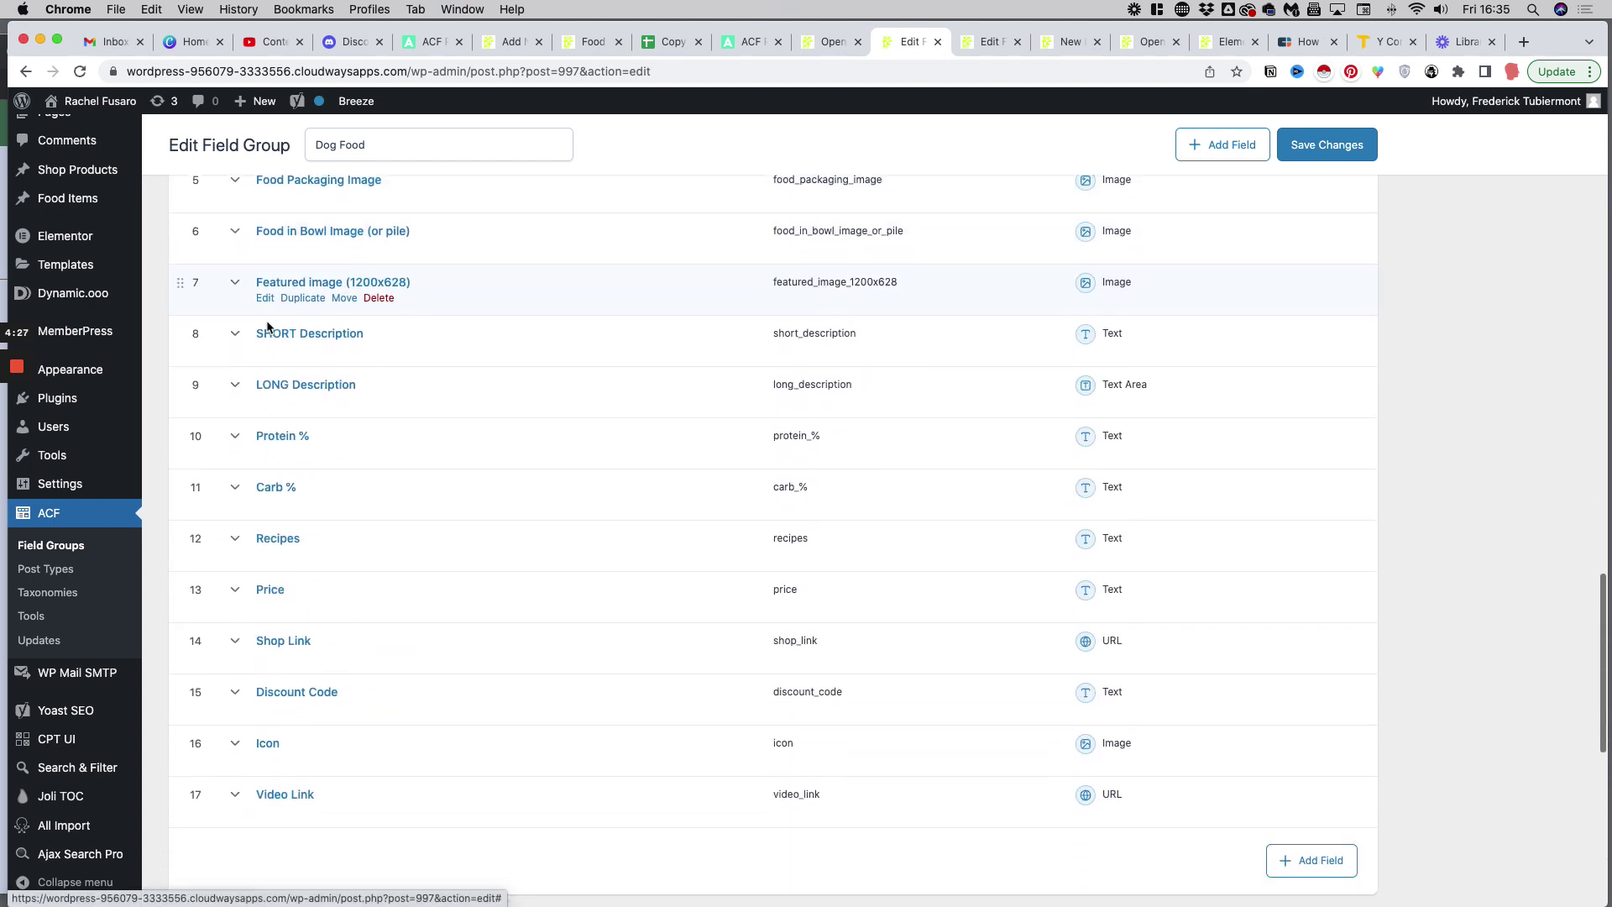
{"action": "scroll", "coordinate": [273, 344], "scroll_direction": "down", "scroll_amount": 3}
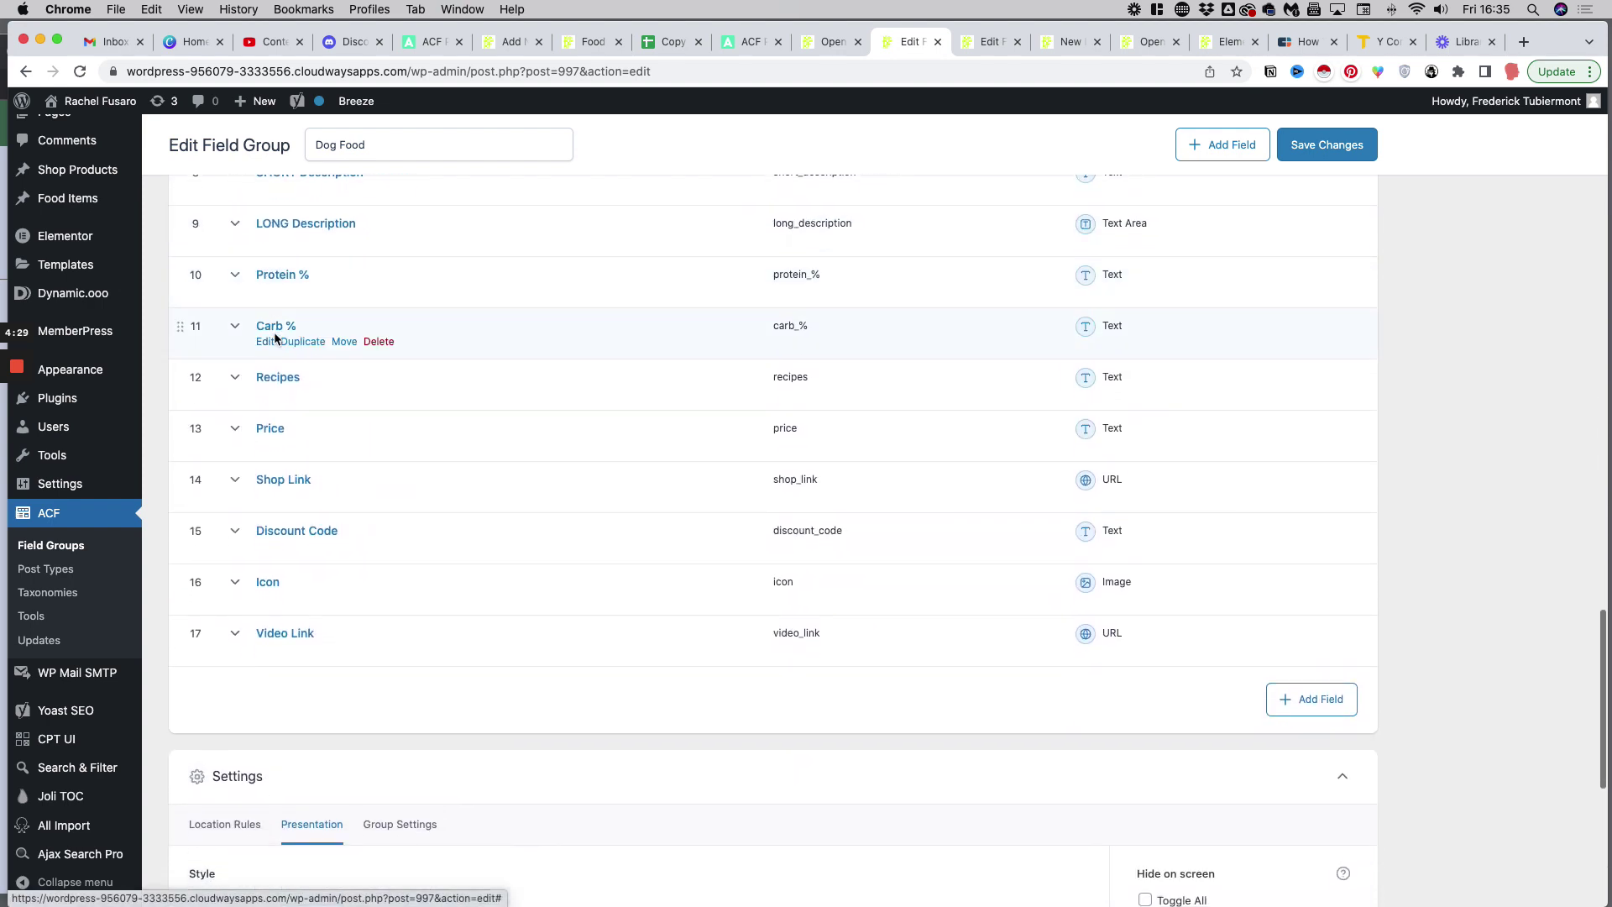
{"action": "scroll", "coordinate": [270, 355], "scroll_direction": "down", "scroll_amount": 3}
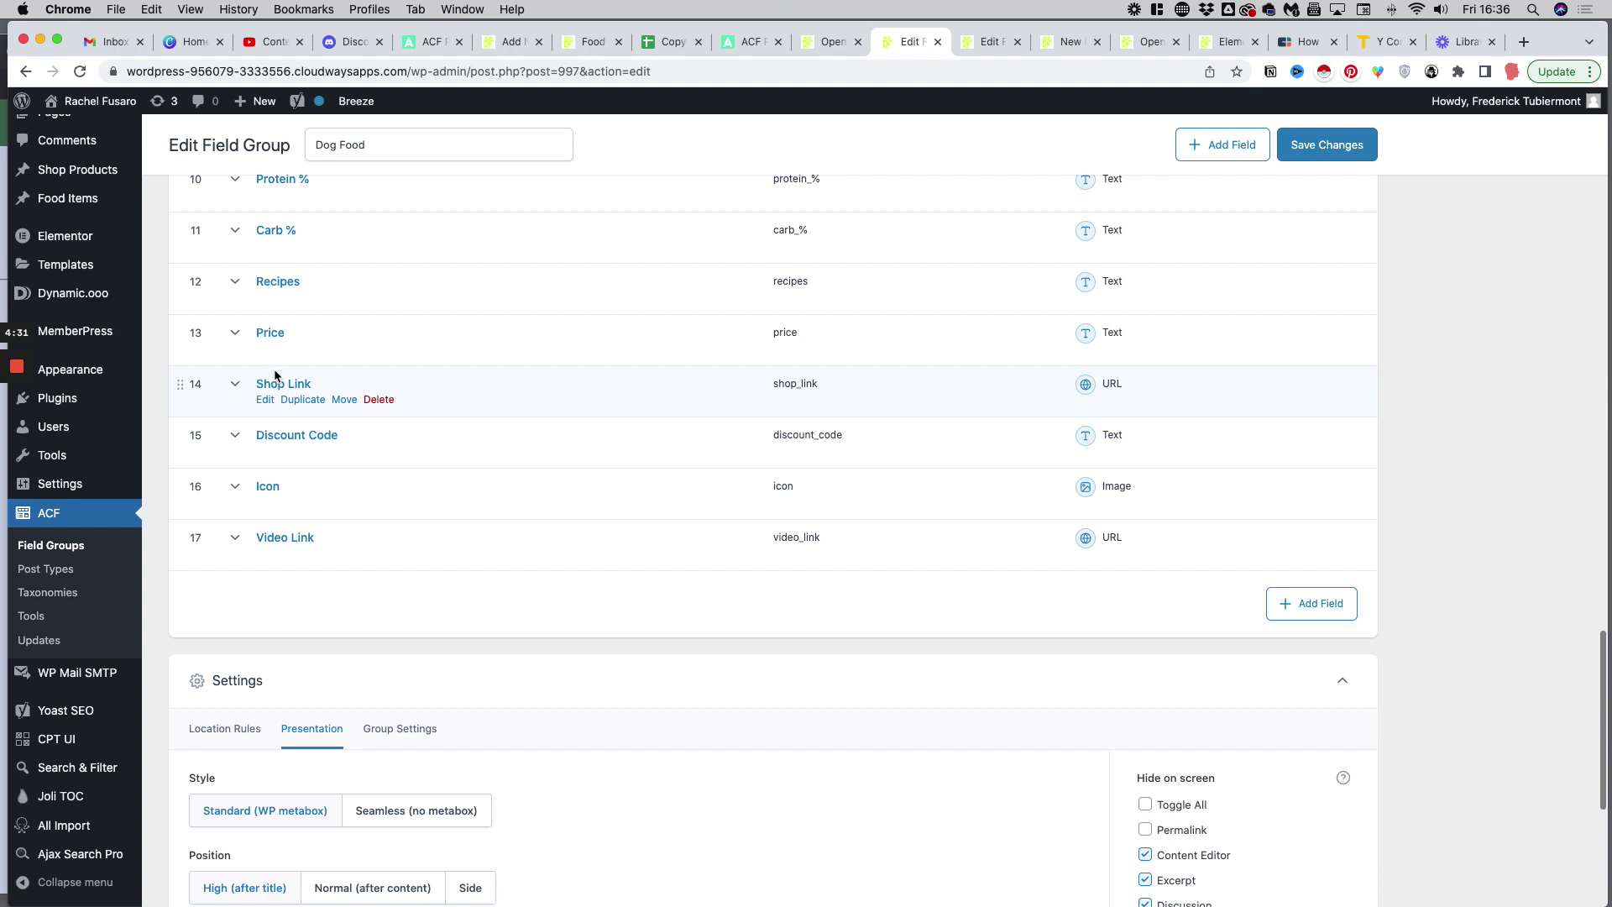
{"action": "left_click", "coordinate": [236, 386]}
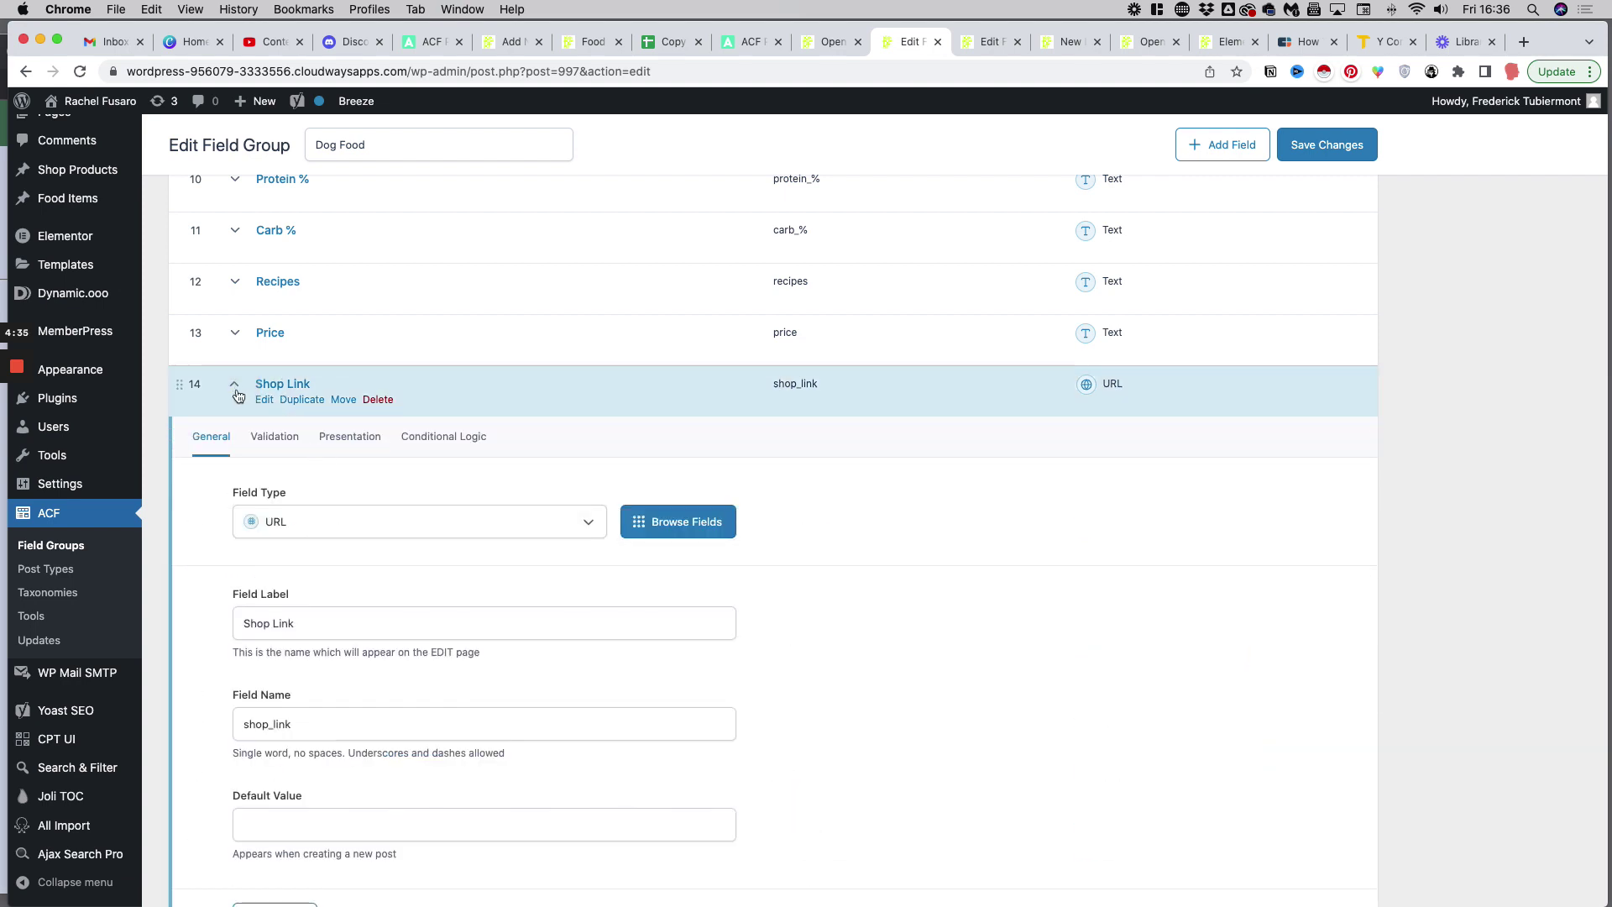
{"action": "left_click", "coordinate": [233, 389]}
{"action": "scroll", "coordinate": [232, 420], "scroll_direction": "down", "scroll_amount": 3}
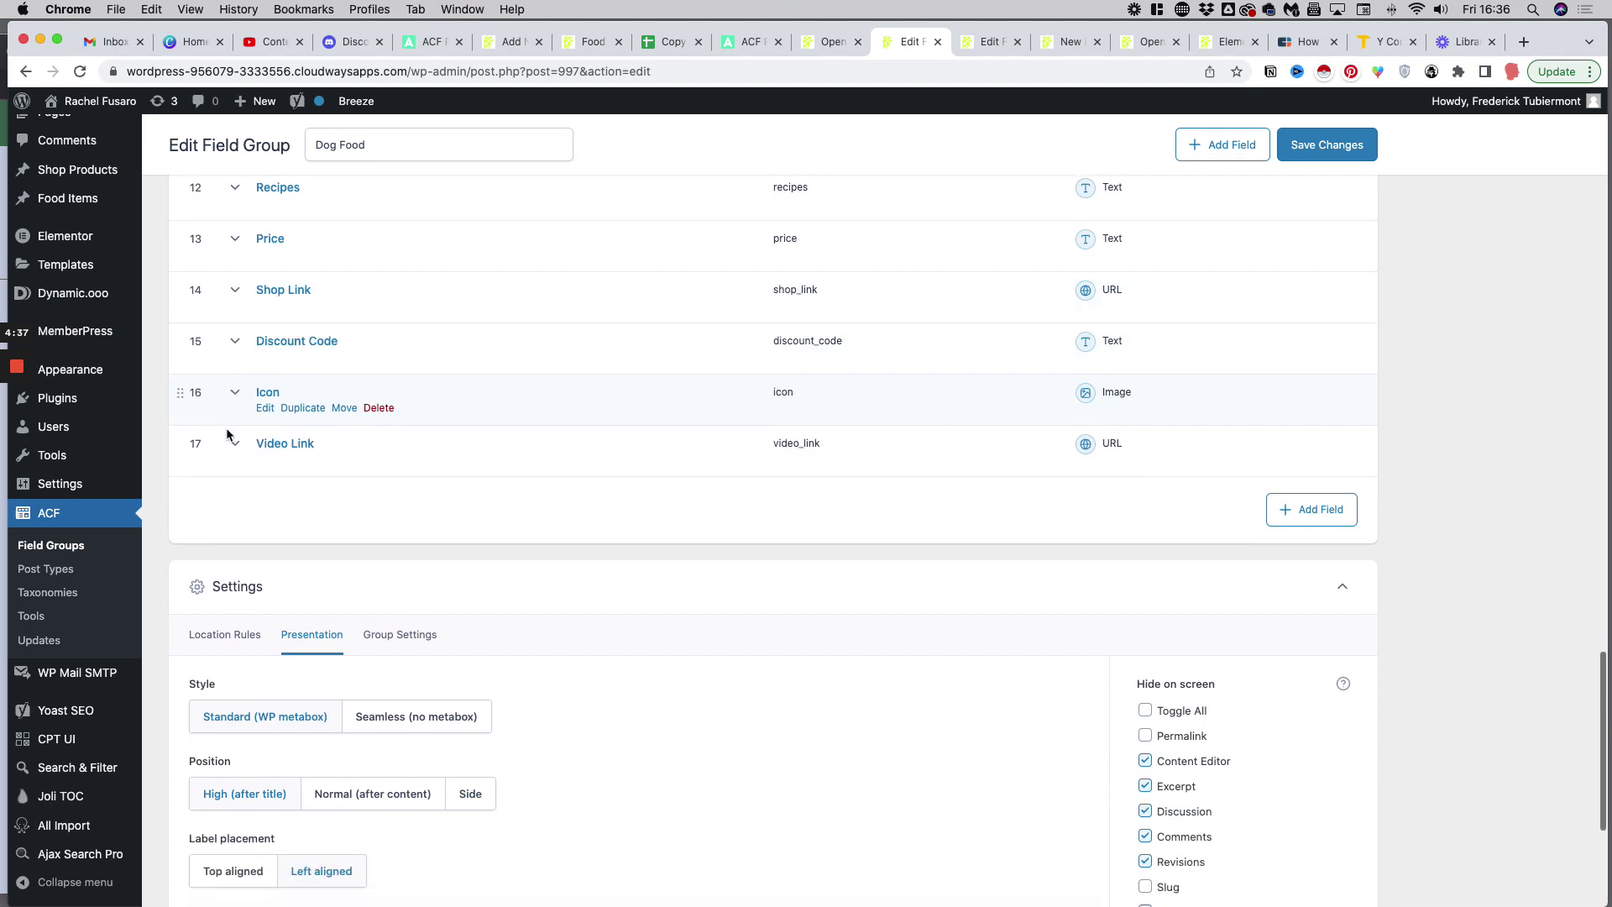
{"action": "left_click", "coordinate": [231, 446]}
{"action": "scroll", "coordinate": [246, 443], "scroll_direction": "down", "scroll_amount": 6}
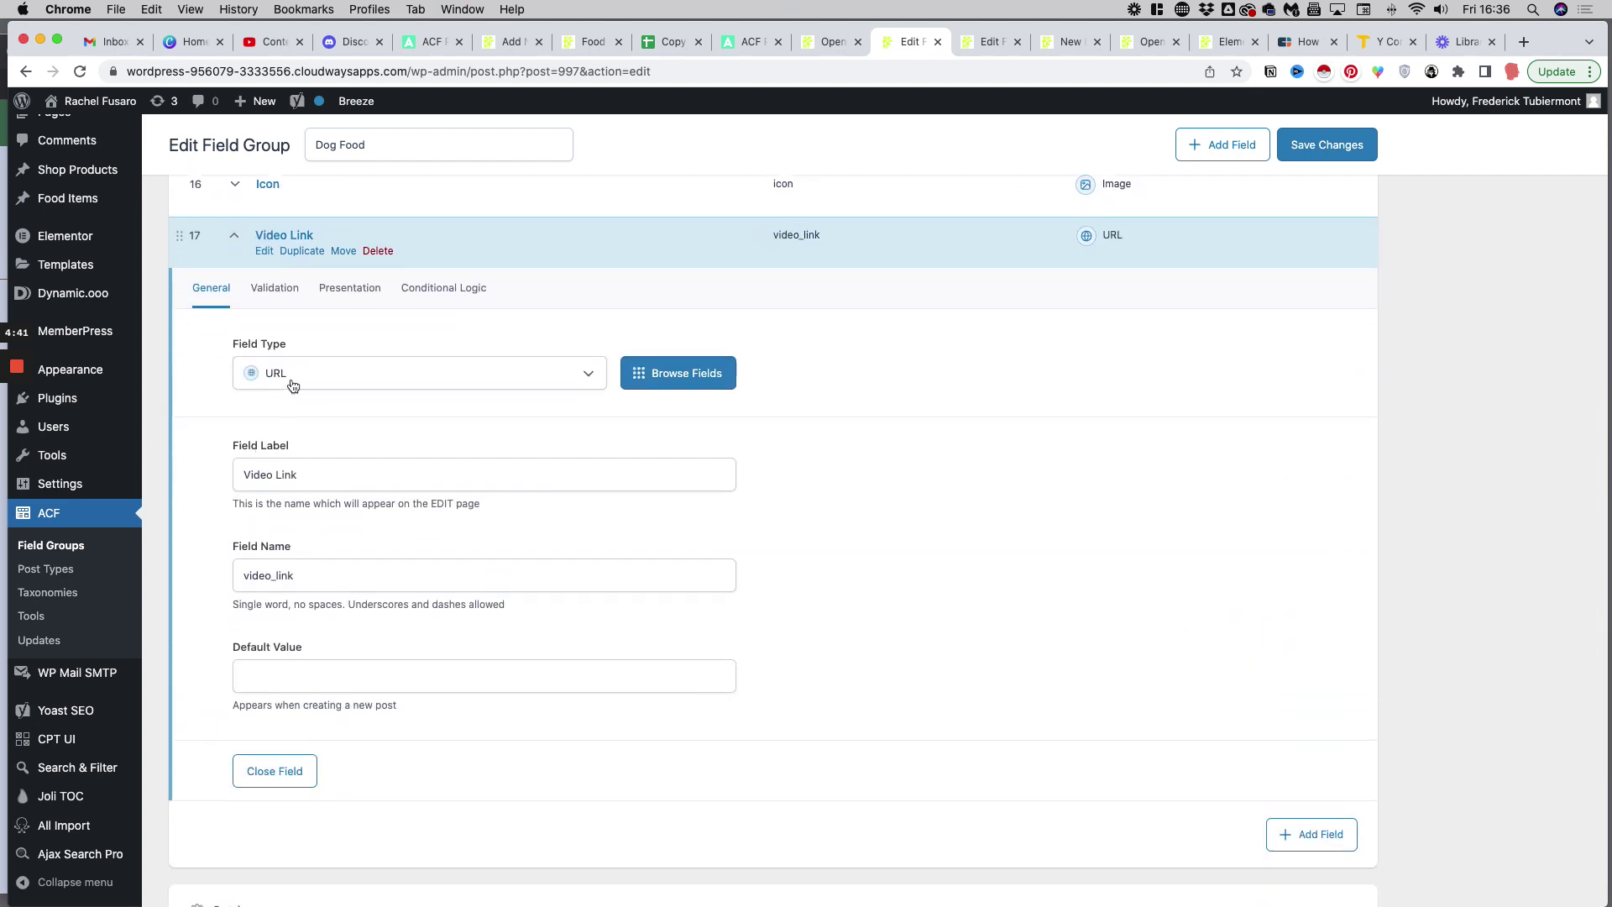
Step: Fold Video Link away and confirm the location rule: Post Type is equal to Food Item
{"action": "left_click", "coordinate": [237, 246]}
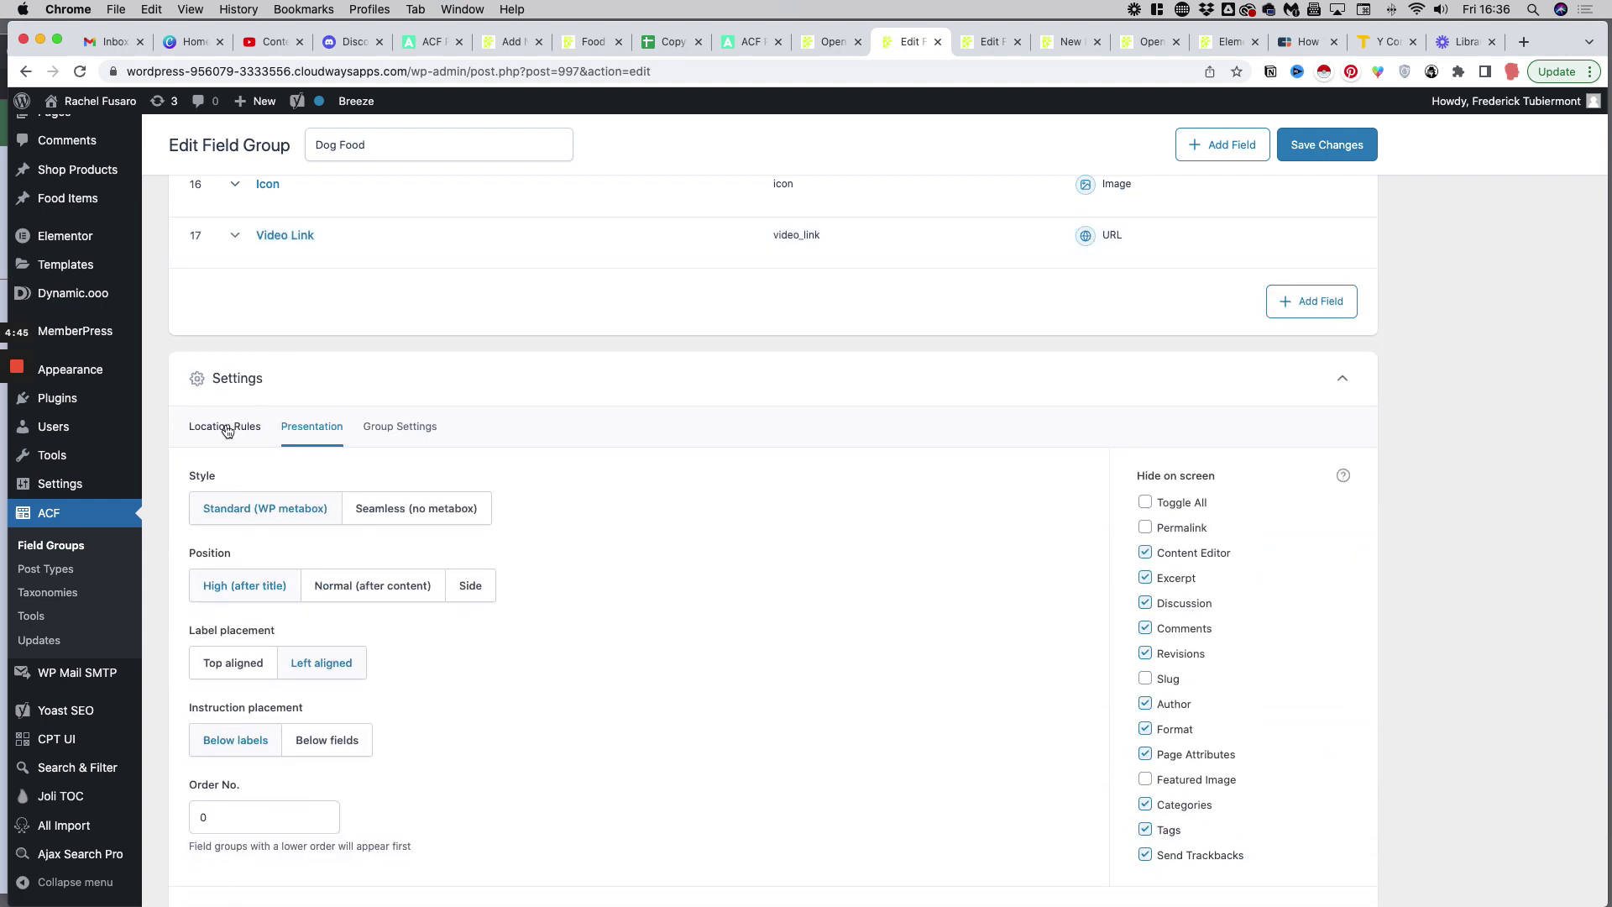
{"action": "scroll", "coordinate": [217, 384], "scroll_direction": "down", "scroll_amount": 2}
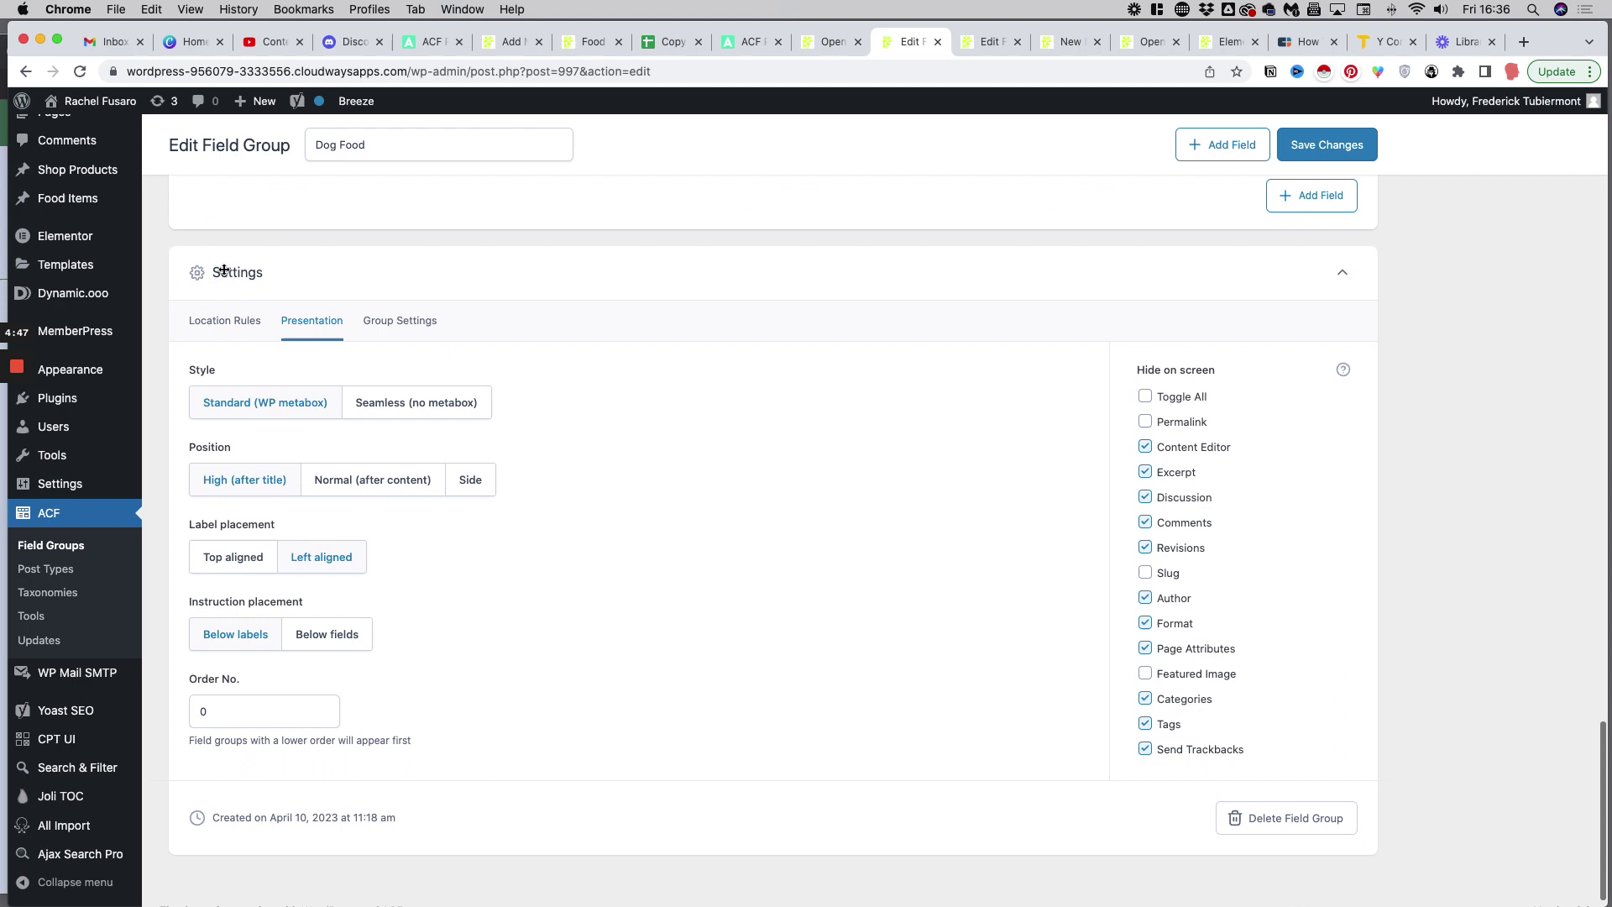
{"action": "left_click", "coordinate": [225, 321]}
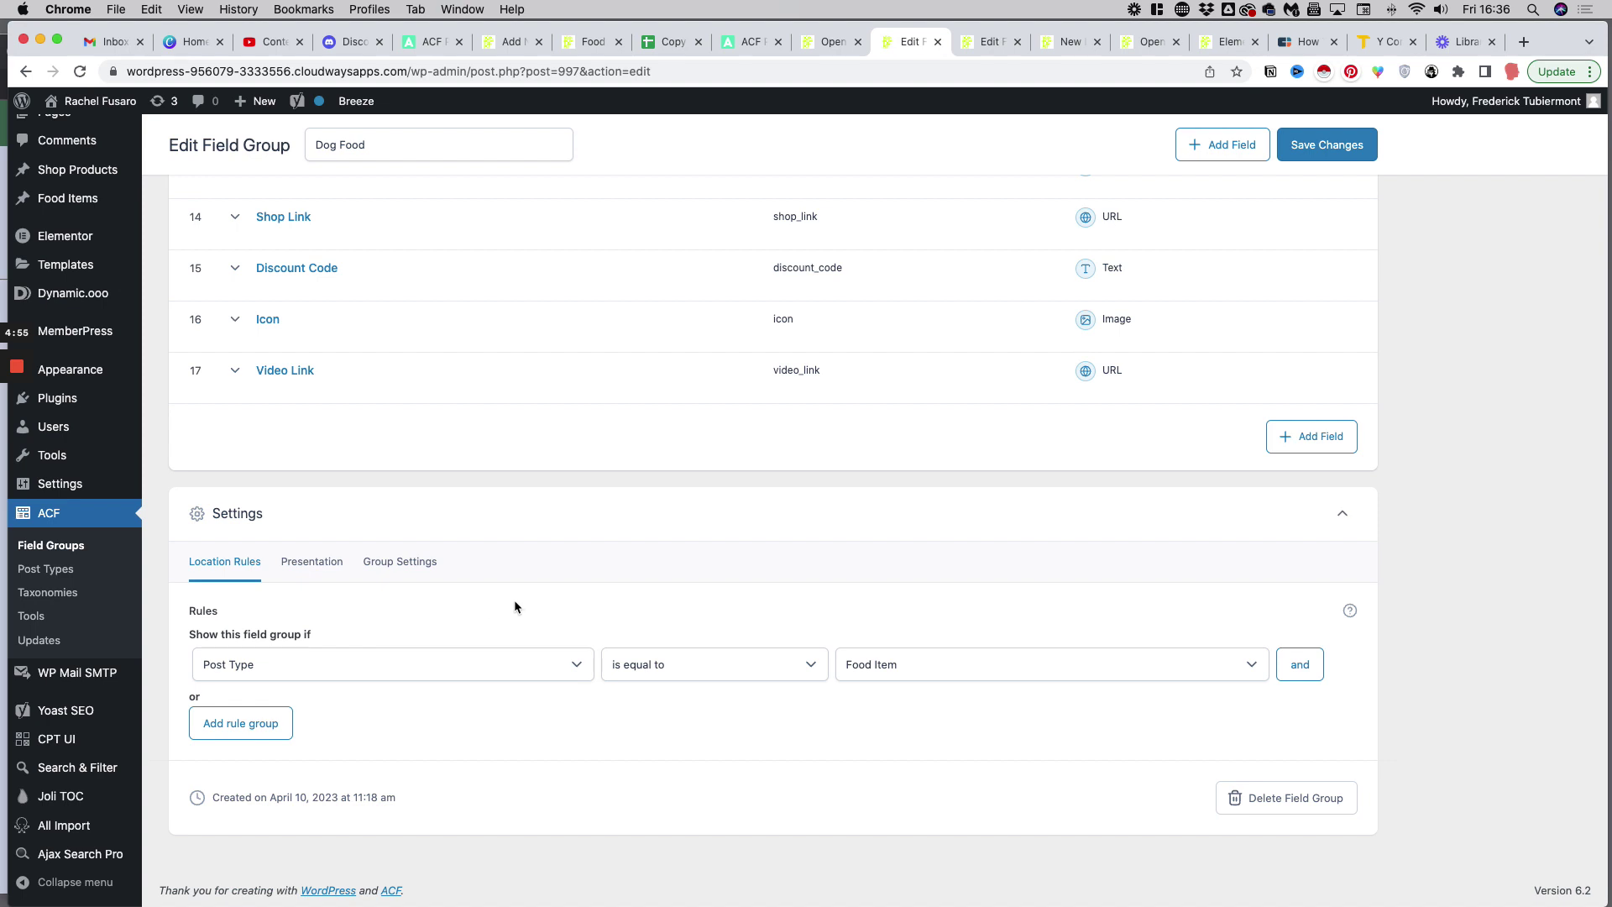
{"action": "left_click", "coordinate": [894, 669]}
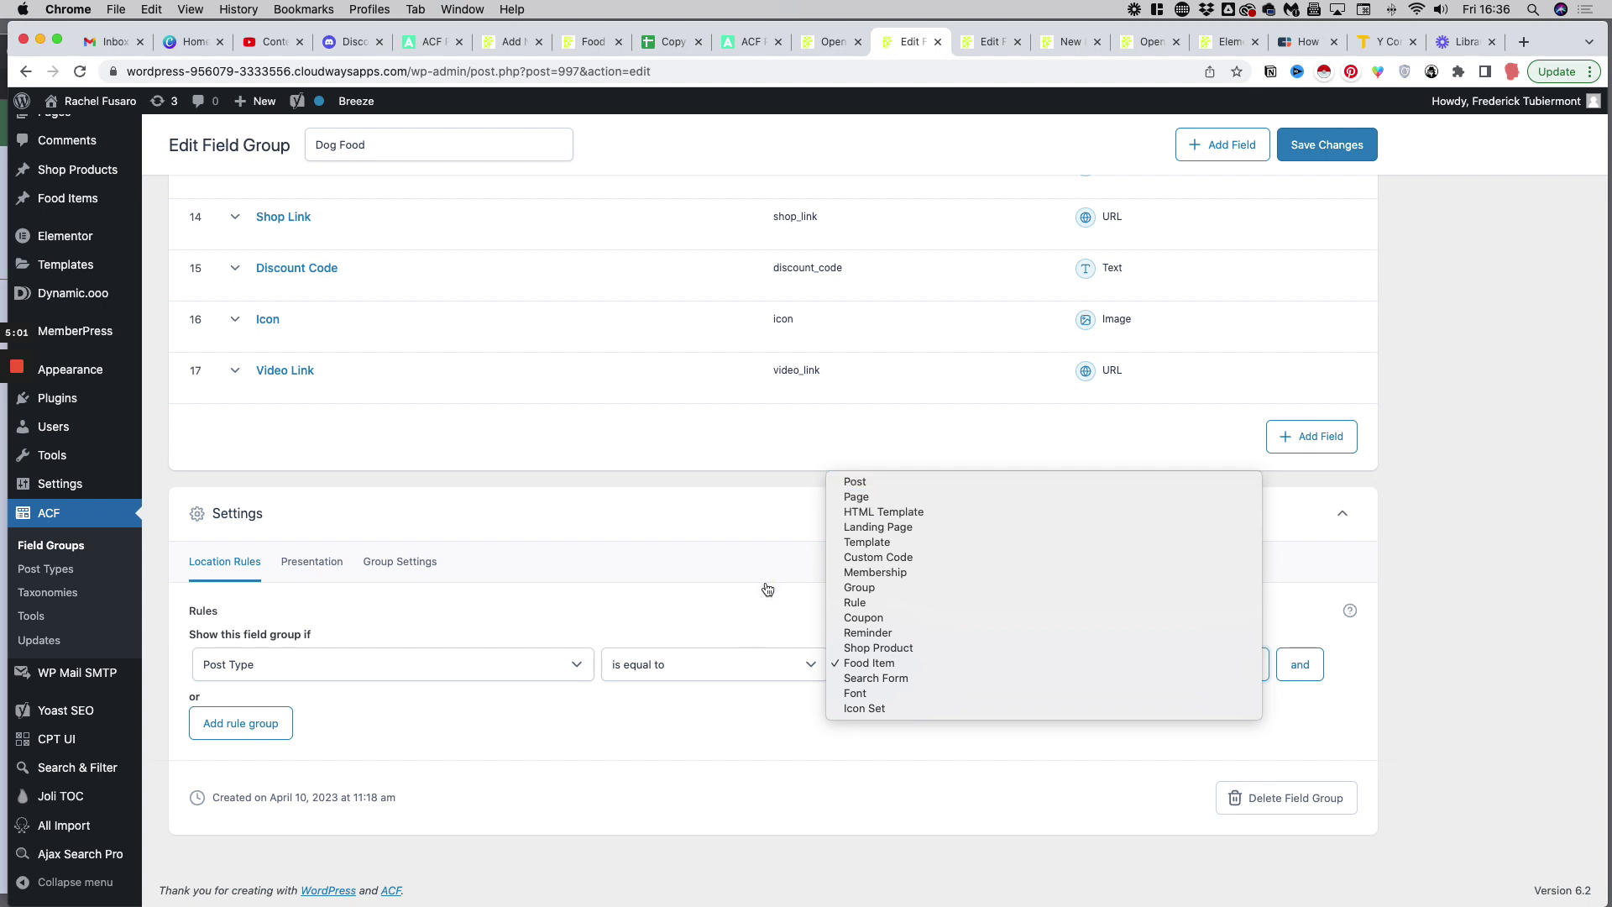
{"action": "left_click", "coordinate": [813, 698]}
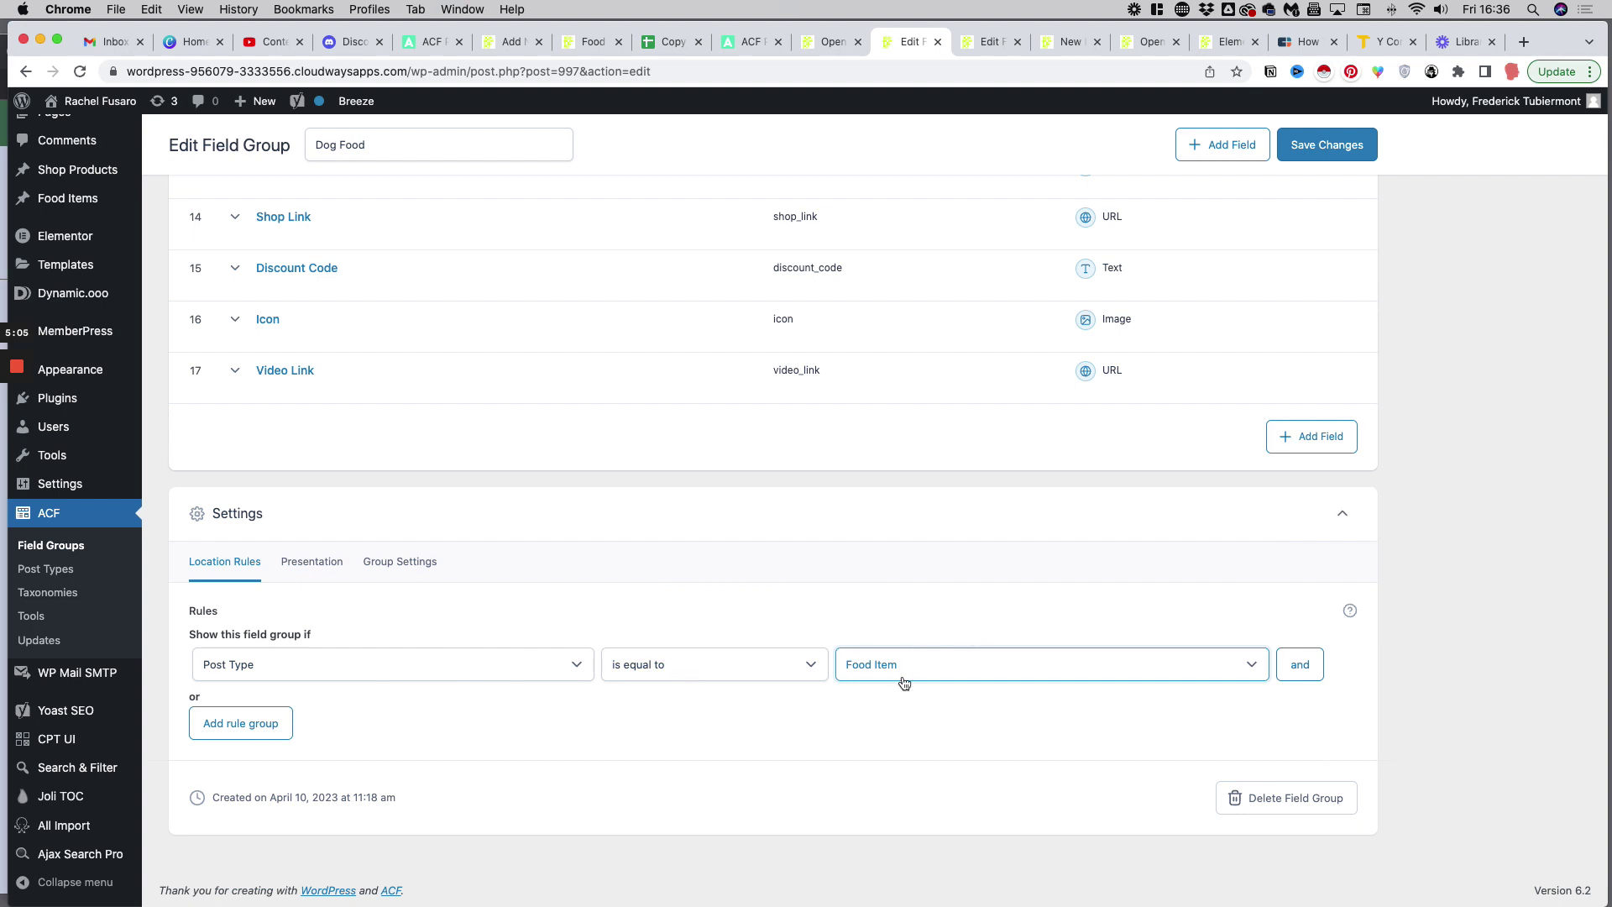
Step: Review the Presentation settings: standard metabox, high position, hiding Content Editor, Excerpt and more
{"action": "left_click", "coordinate": [305, 574]}
{"action": "scroll", "coordinate": [349, 587], "scroll_direction": "down", "scroll_amount": 3}
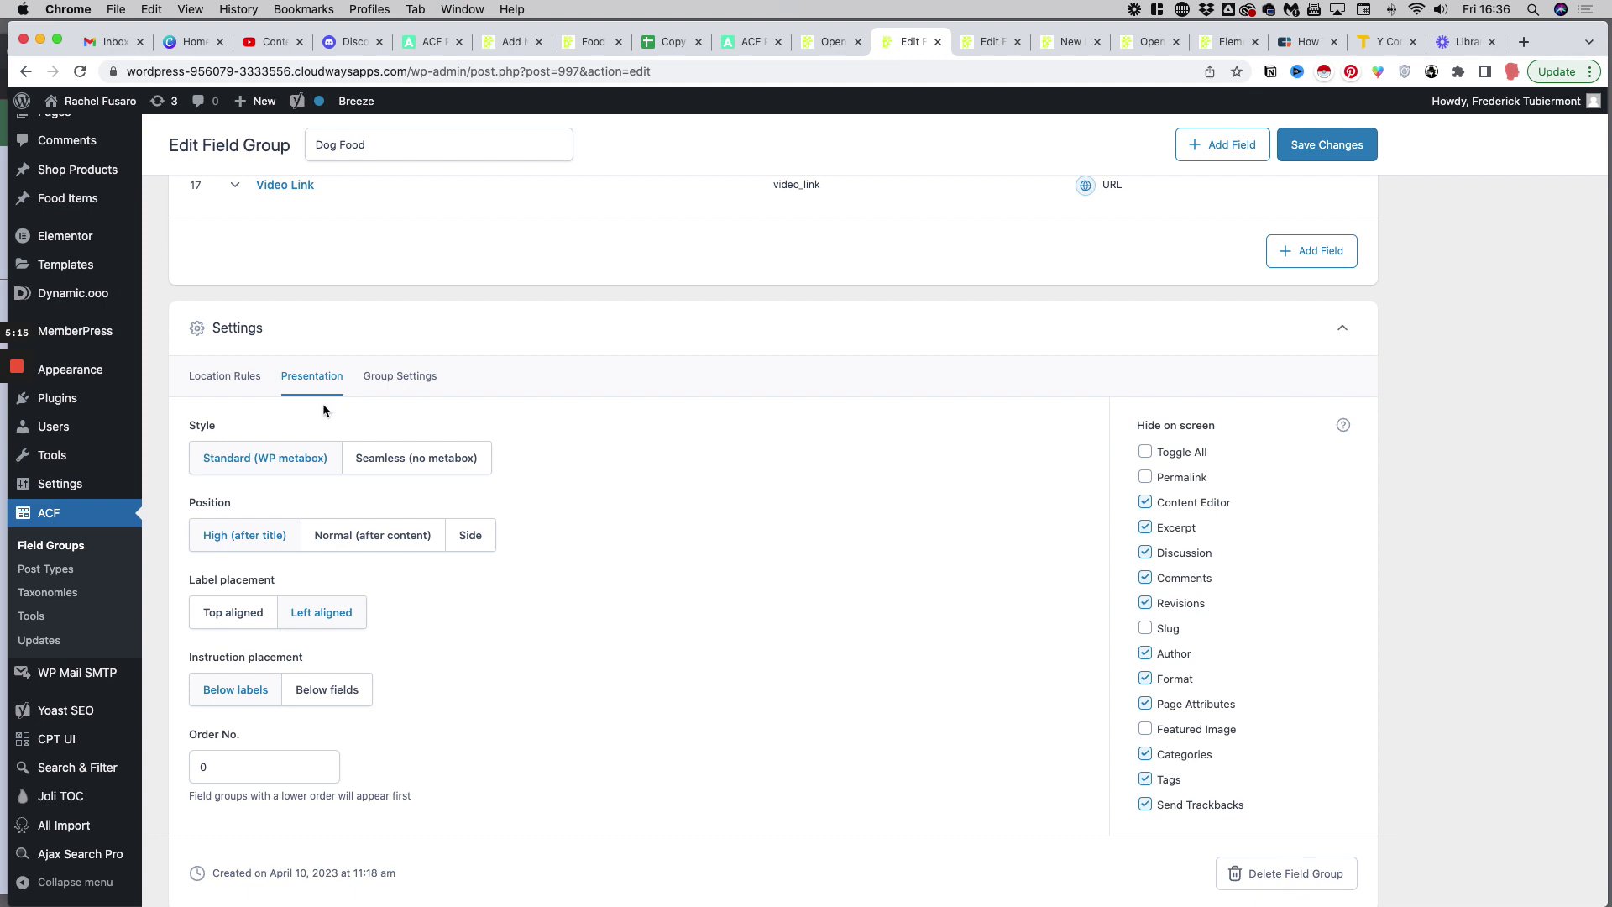
{"action": "scroll", "coordinate": [272, 414], "scroll_direction": "down", "scroll_amount": 1}
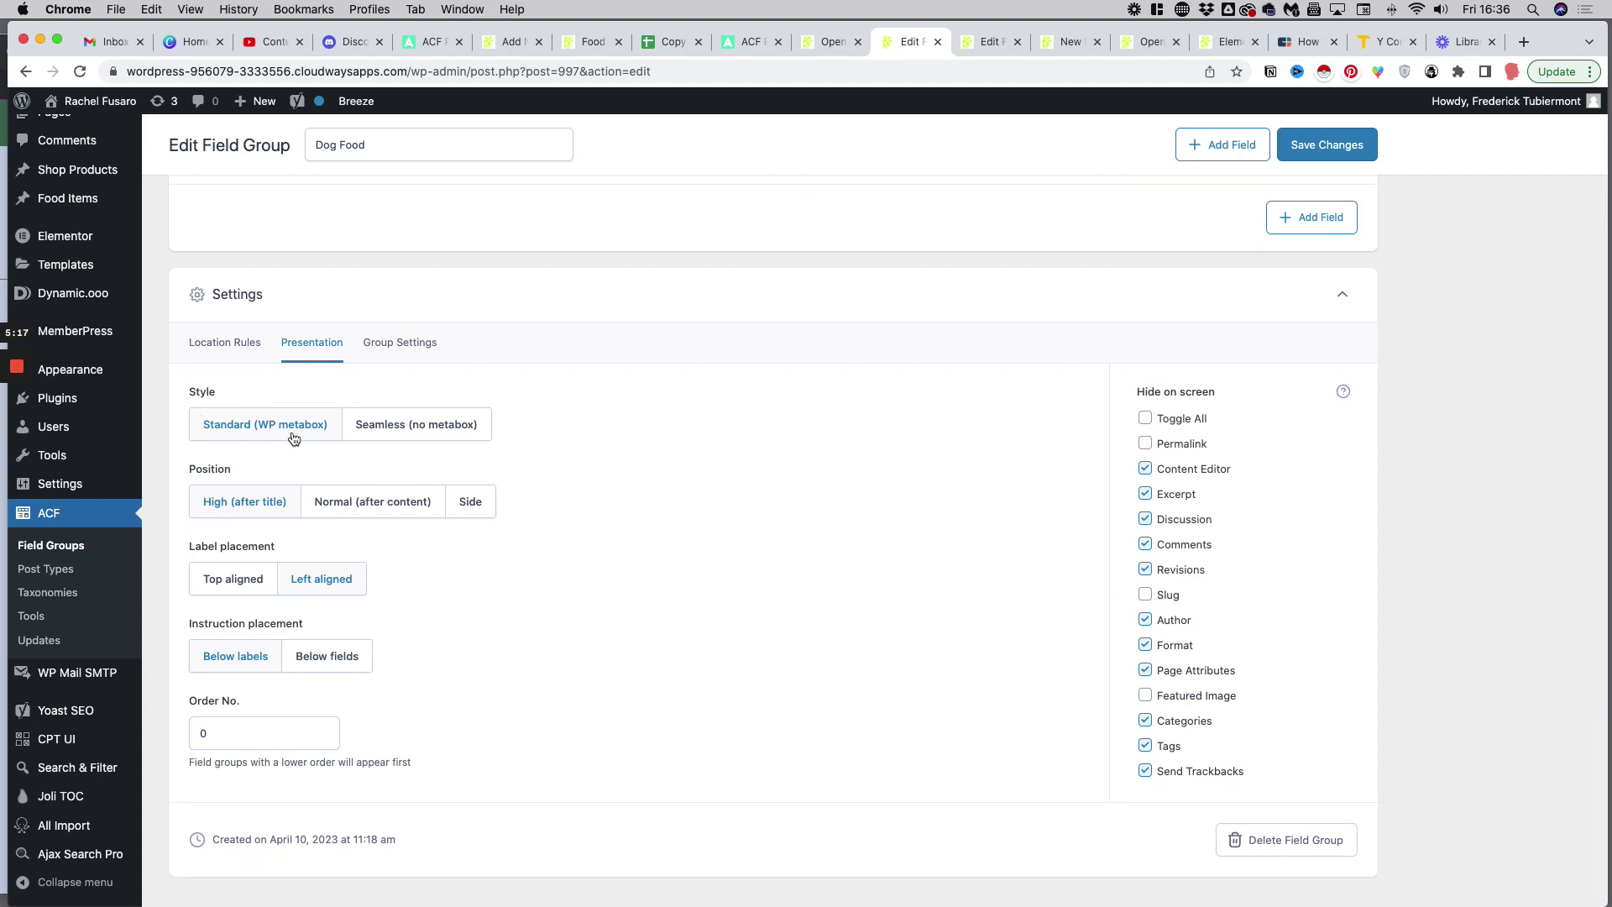
{"action": "scroll", "coordinate": [285, 435], "scroll_direction": "down", "scroll_amount": 2}
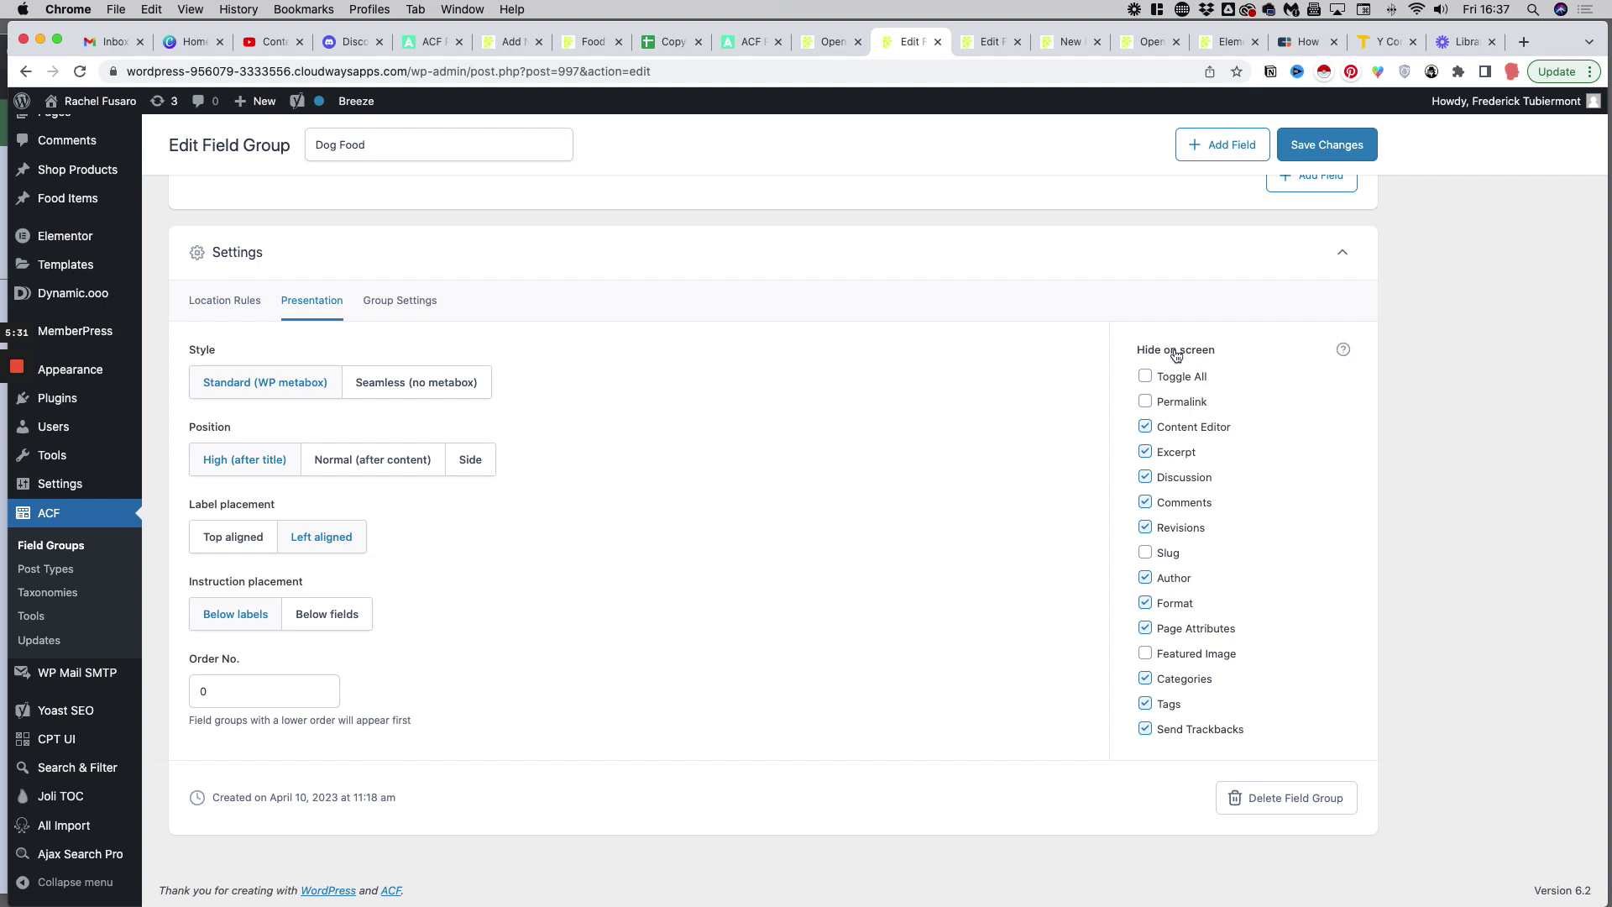
{"action": "scroll", "coordinate": [1155, 411], "scroll_direction": "up", "scroll_amount": 1}
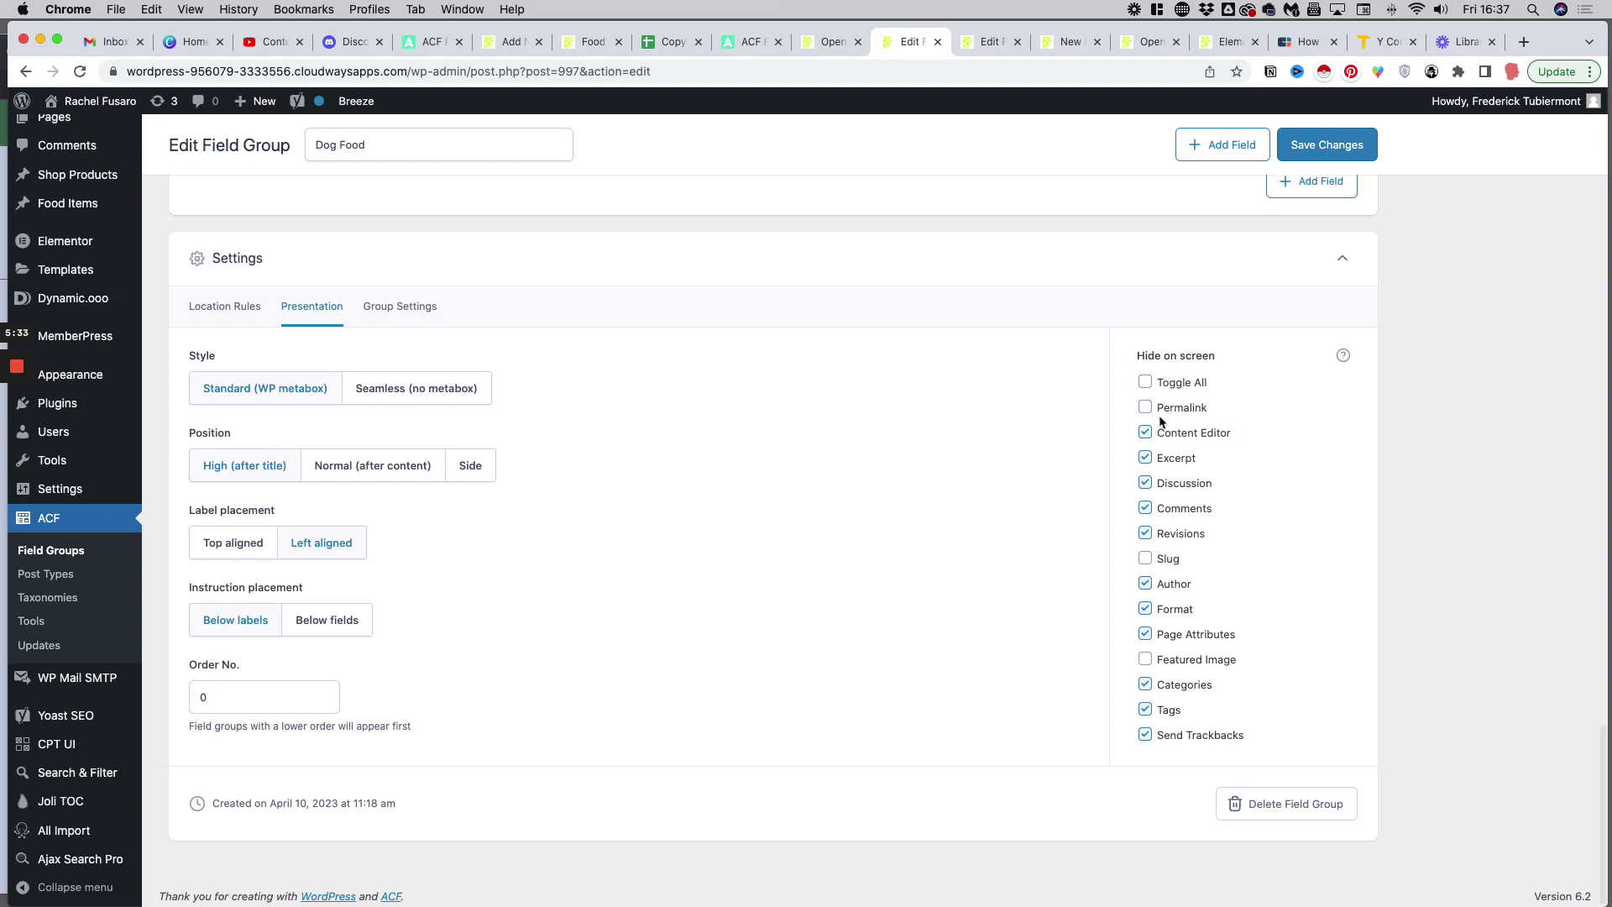
{"action": "scroll", "coordinate": [1186, 418], "scroll_direction": "down", "scroll_amount": 1}
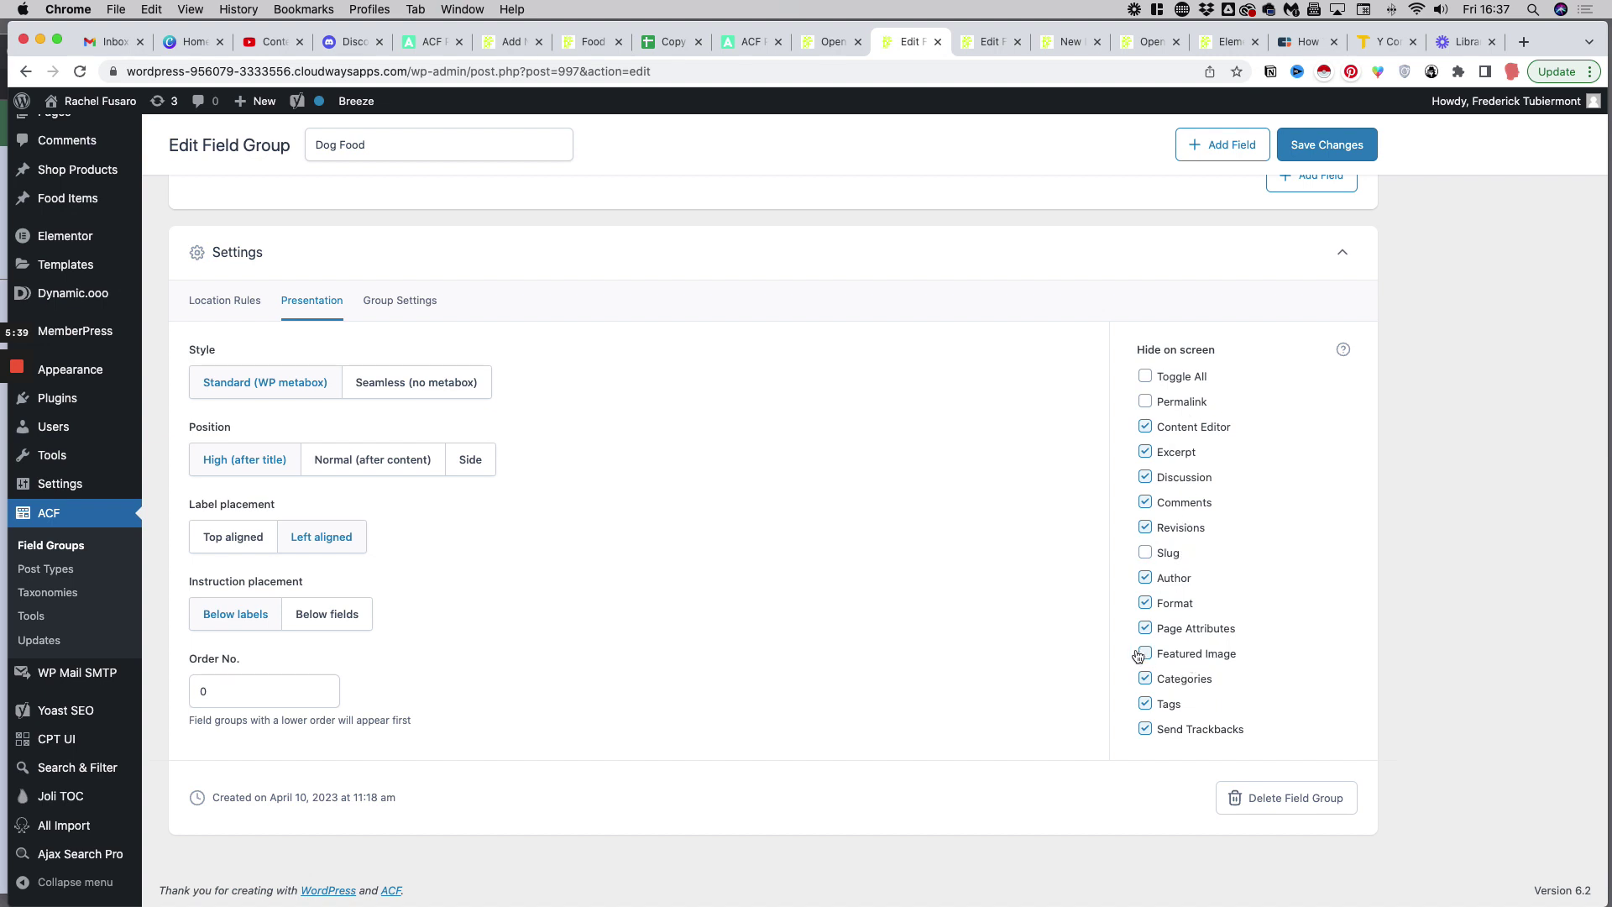
Step: Open the Open Farm food item, select its title and inspect its three Pros entries
{"action": "left_click", "coordinate": [976, 43]}
{"action": "scroll", "coordinate": [853, 269], "scroll_direction": "up", "scroll_amount": 10}
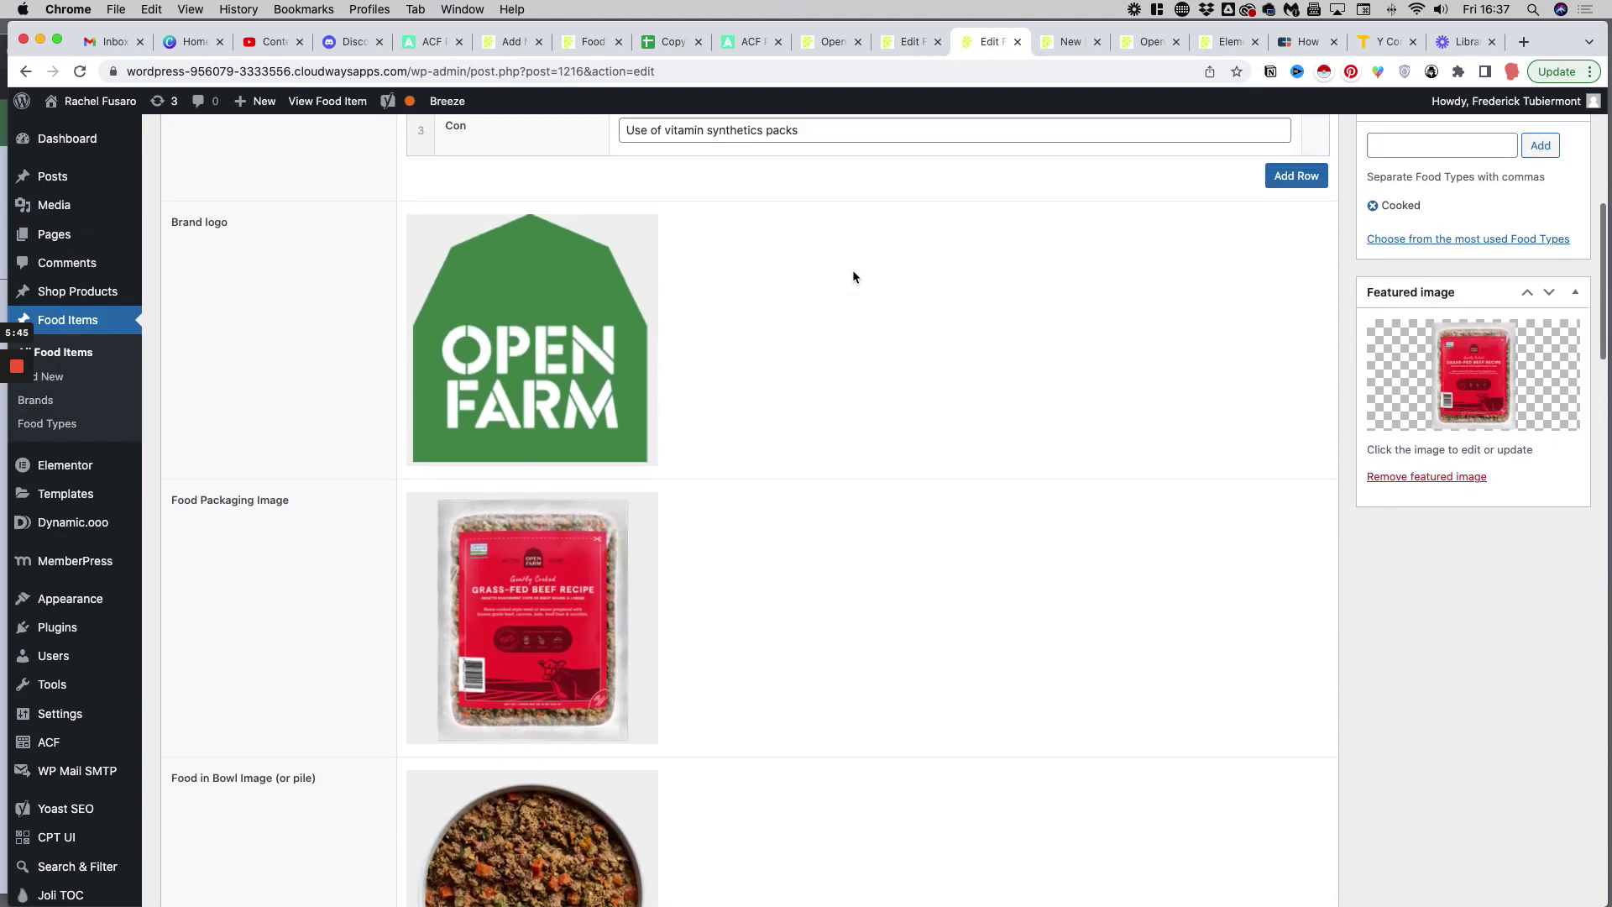
{"action": "scroll", "coordinate": [854, 269], "scroll_direction": "up", "scroll_amount": 7}
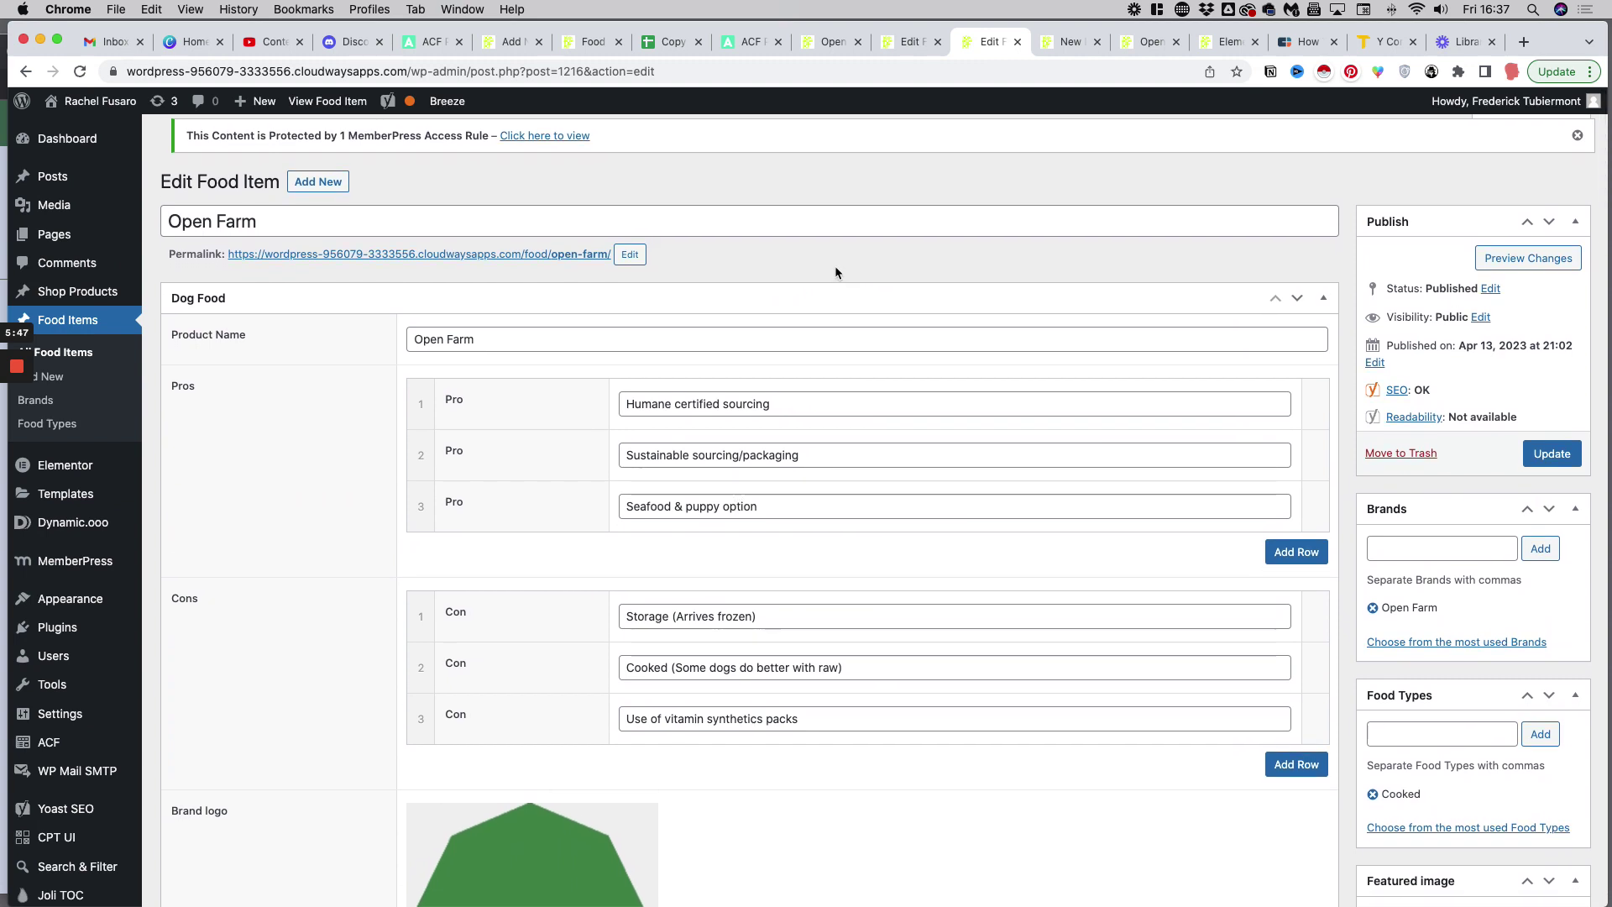
{"action": "triple_click", "coordinate": [189, 225]}
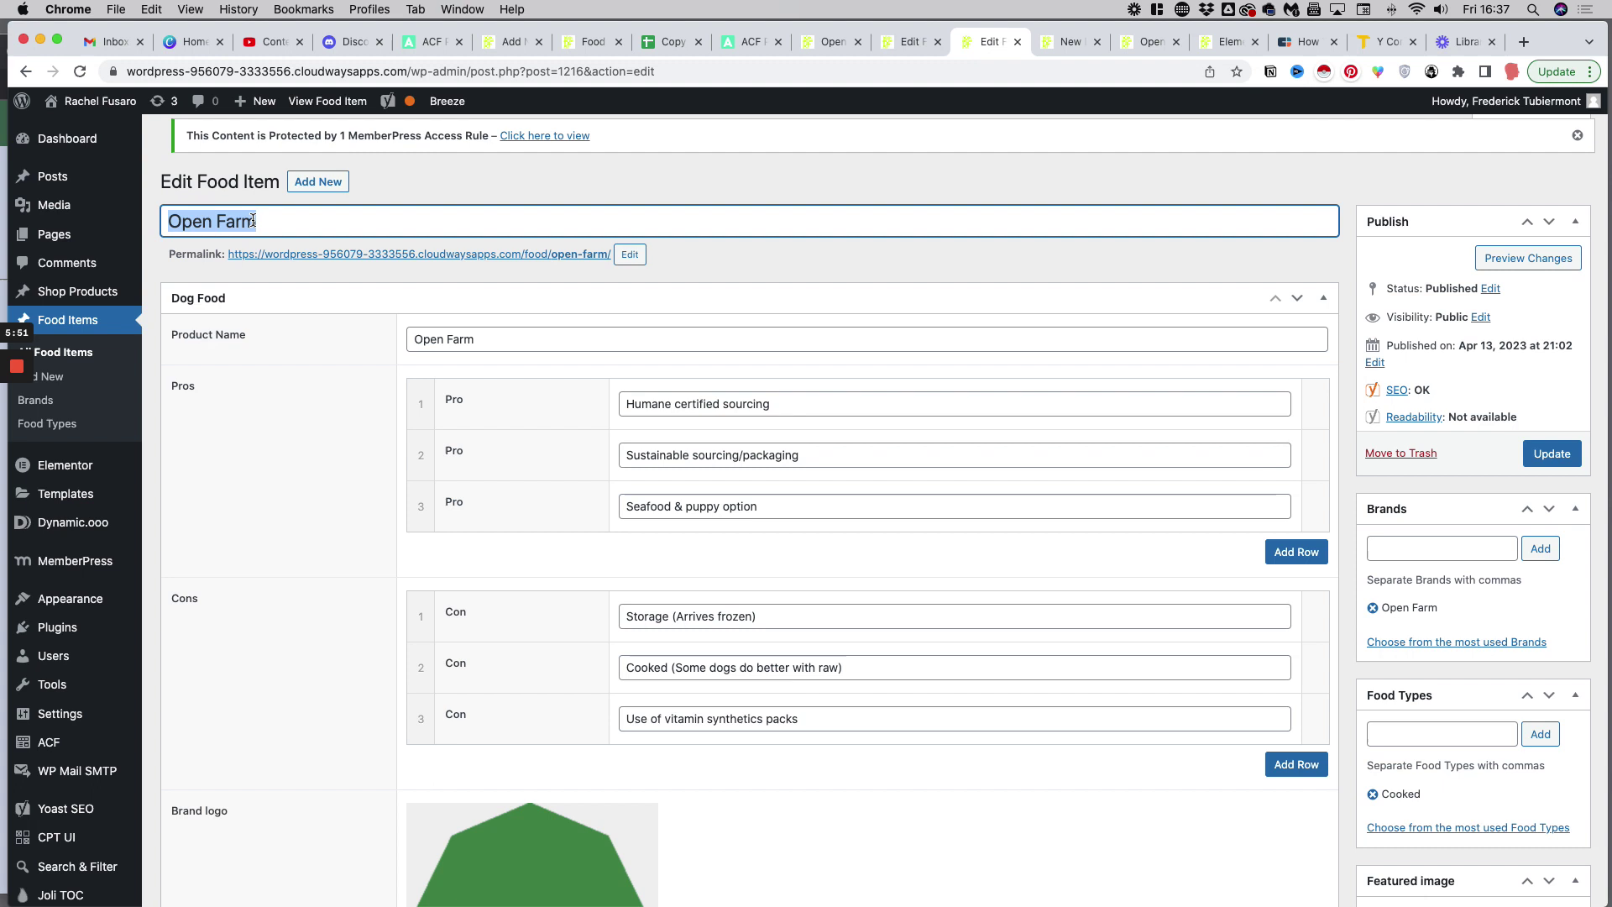
{"action": "scroll", "coordinate": [604, 336], "scroll_direction": "down", "scroll_amount": 1}
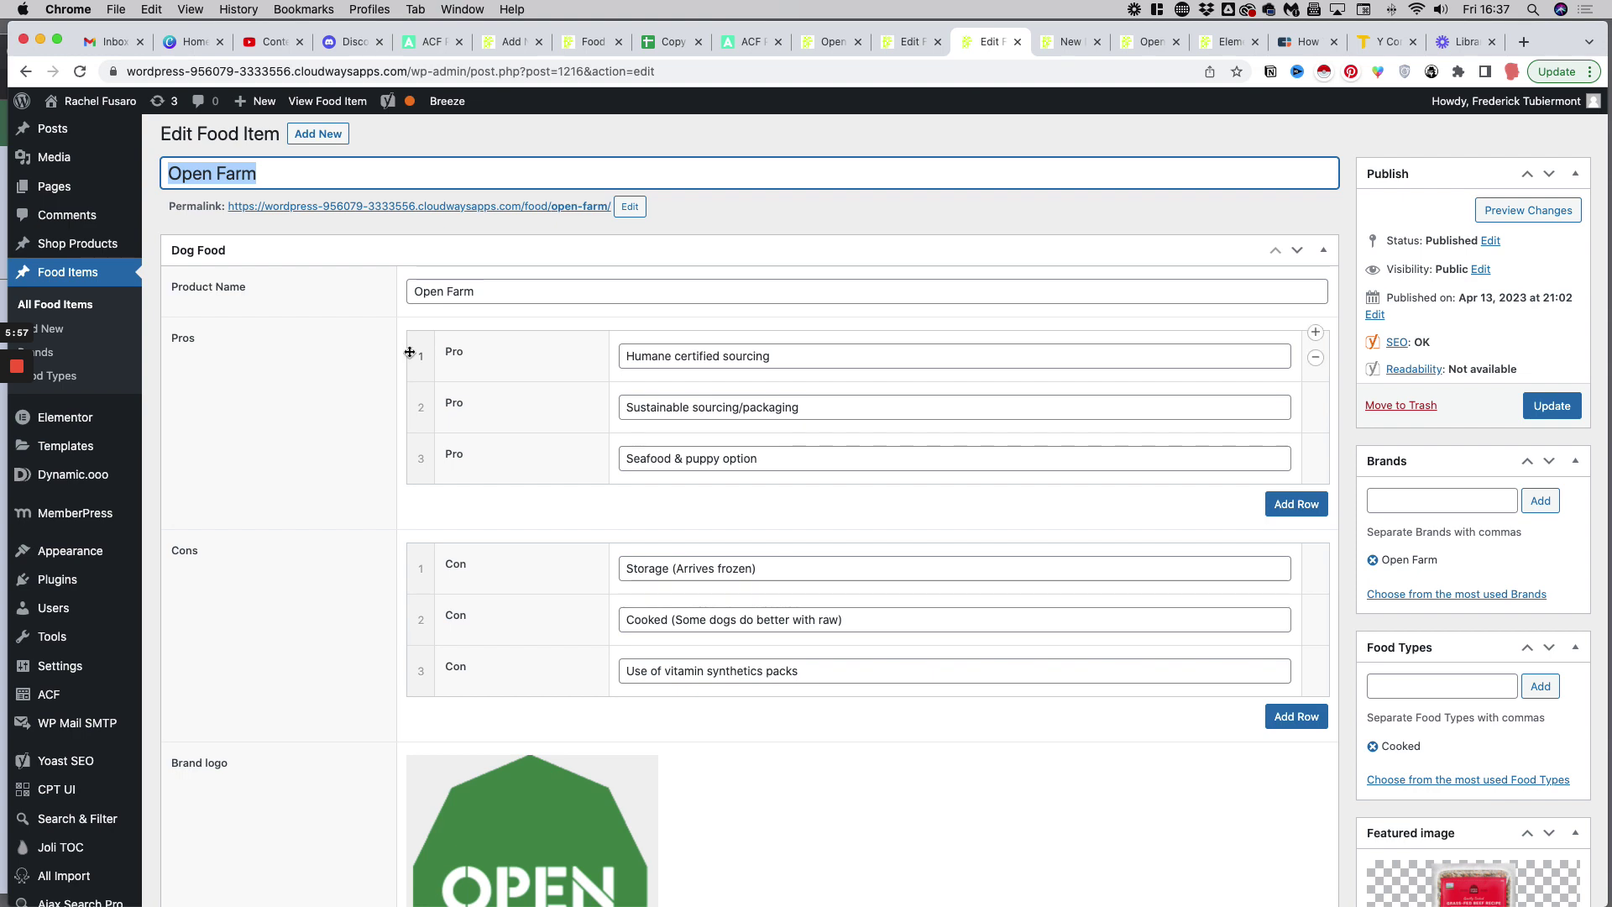
{"action": "left_click", "coordinate": [803, 361]}
{"action": "left_click", "coordinate": [818, 407]}
{"action": "left_click", "coordinate": [792, 461]}
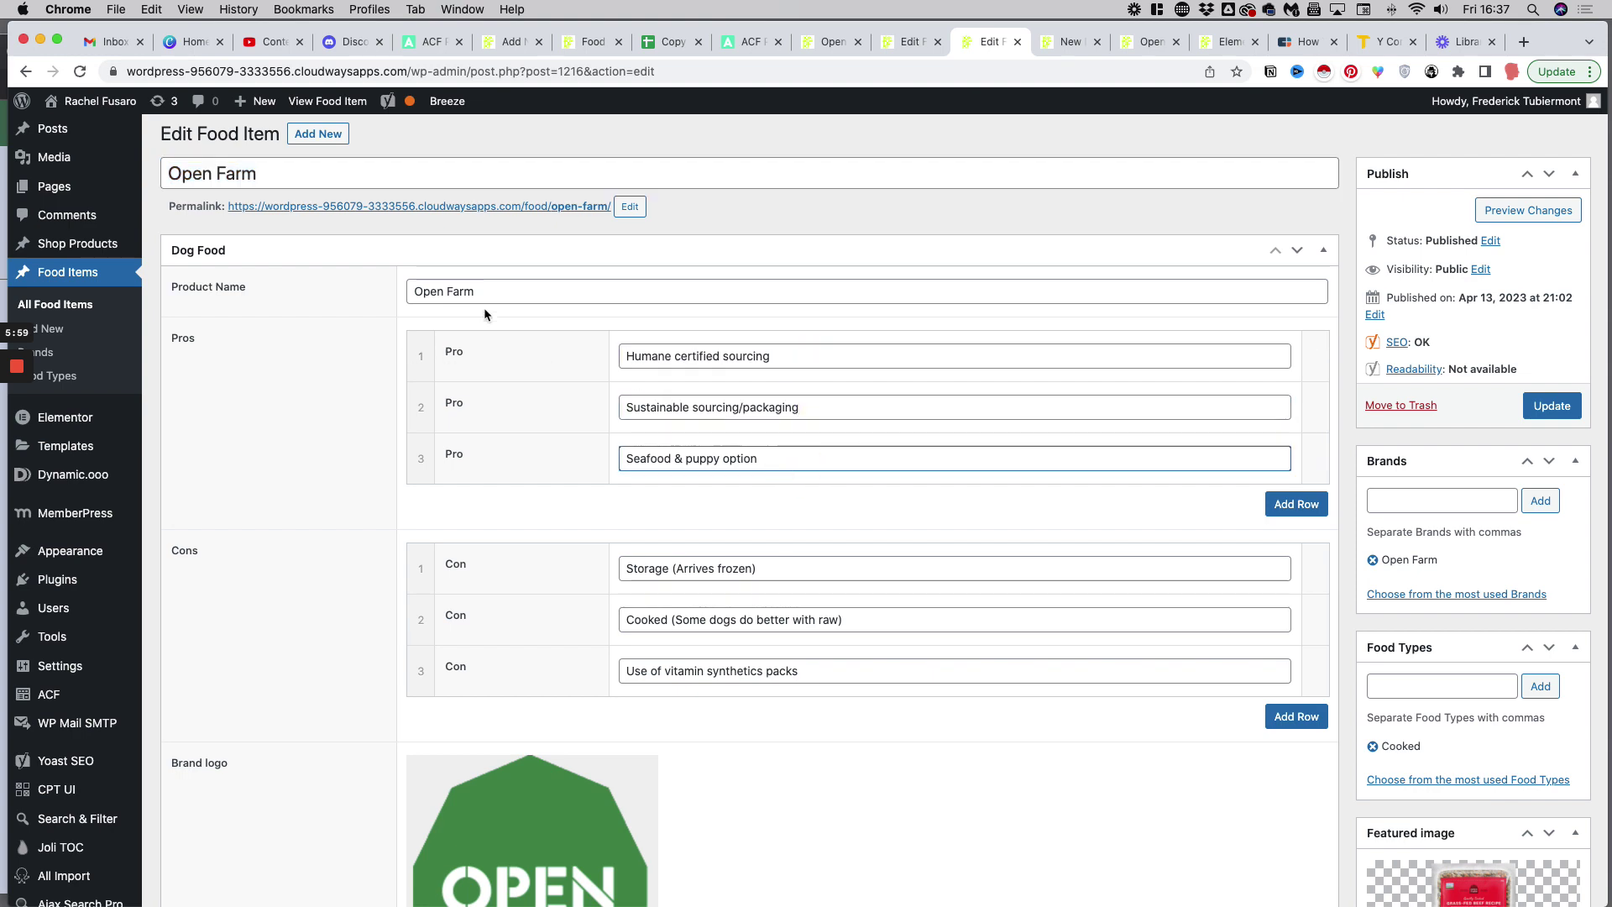
{"action": "left_click", "coordinate": [486, 305]}
Step: Review the item's LONG Description, Carb % and Protein % values
{"action": "scroll", "coordinate": [493, 314], "scroll_direction": "down", "scroll_amount": 12}
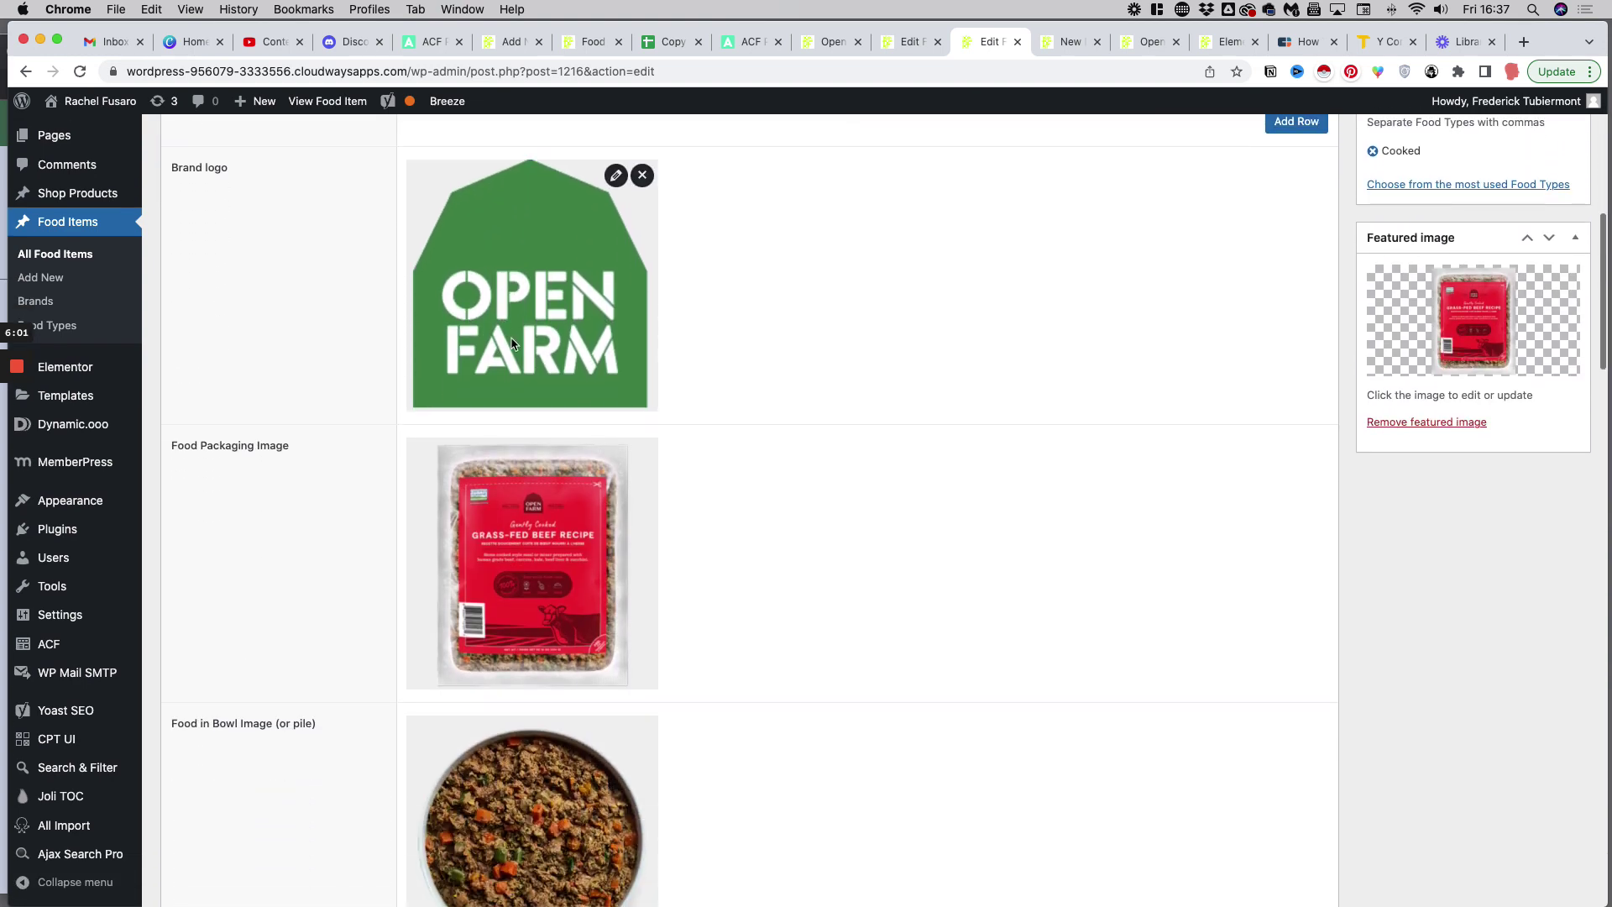
{"action": "scroll", "coordinate": [508, 327], "scroll_direction": "down", "scroll_amount": 6}
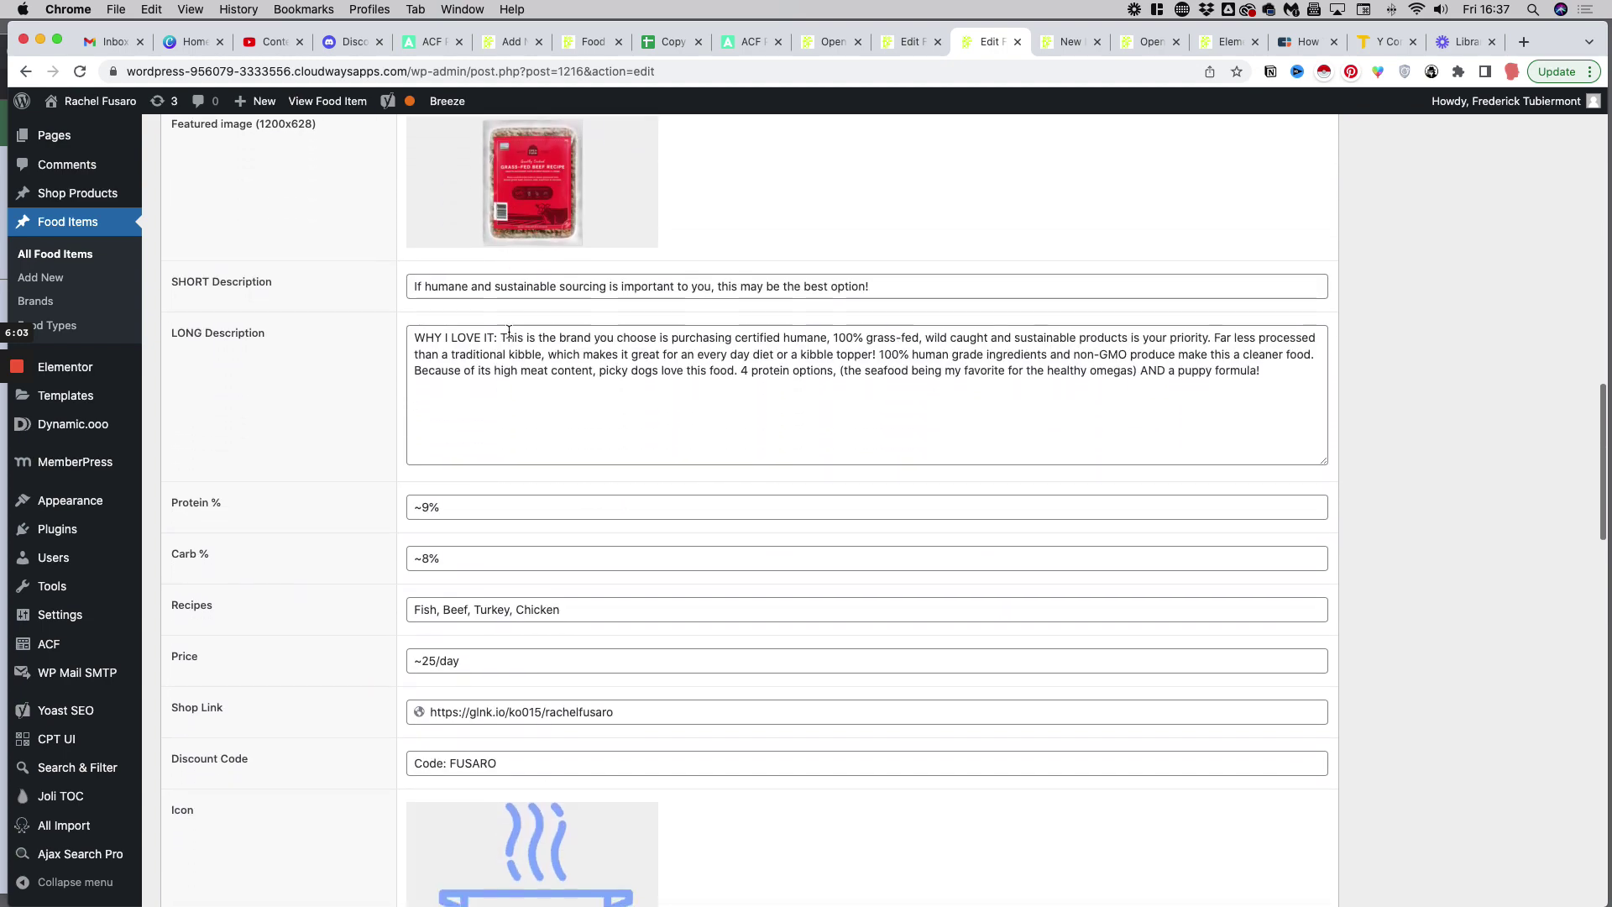
{"action": "left_click", "coordinate": [487, 344]}
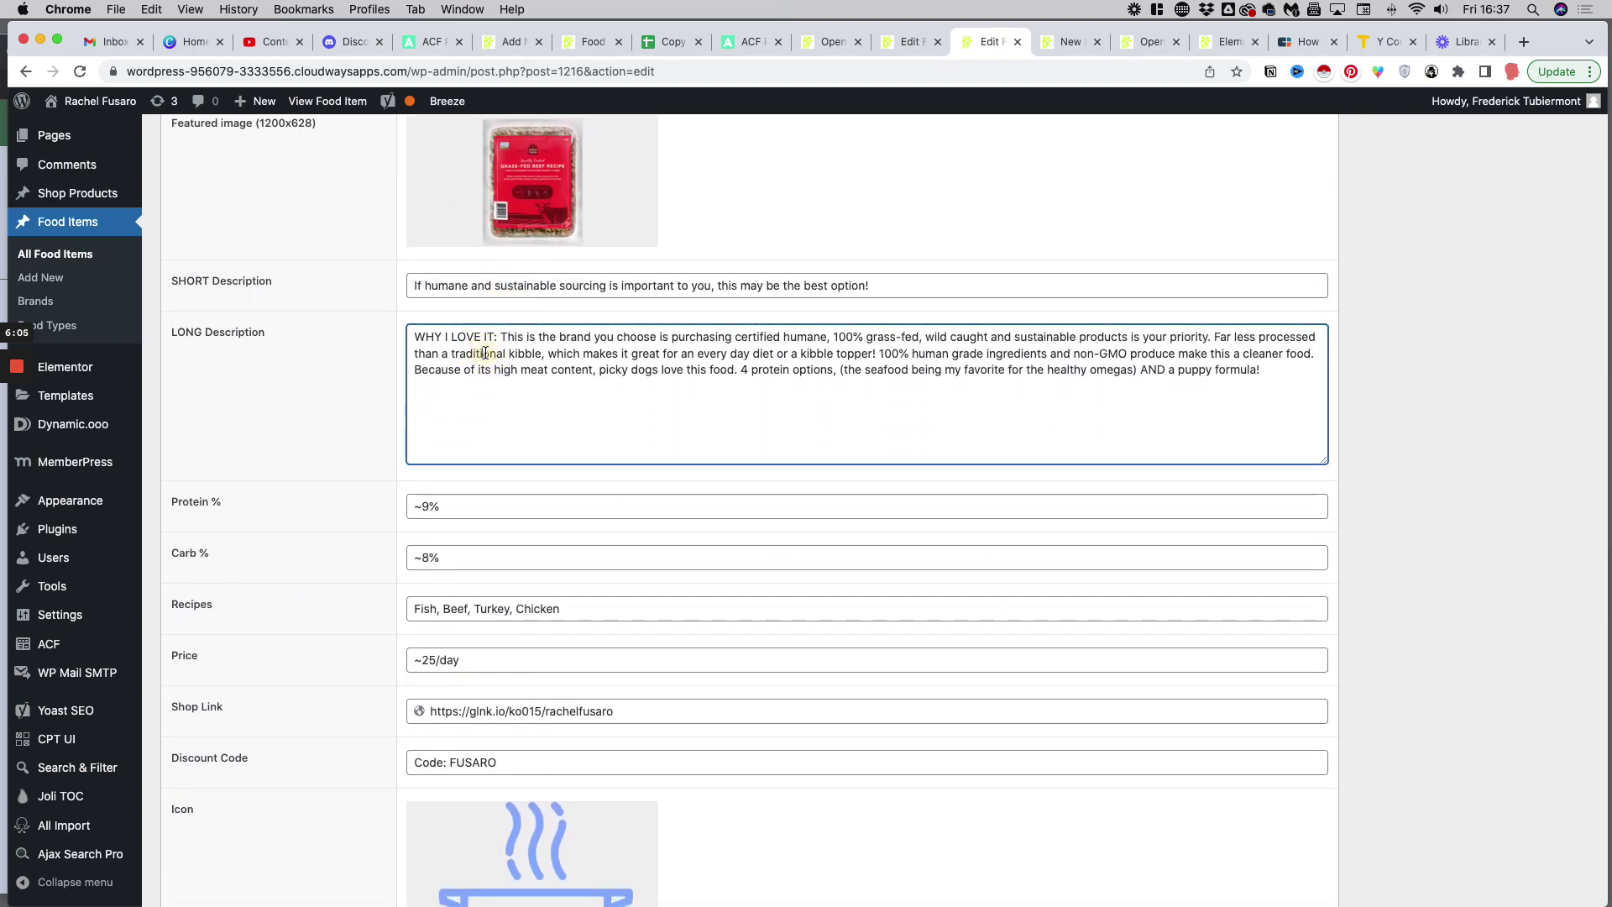
{"action": "scroll", "coordinate": [480, 353], "scroll_direction": "down", "scroll_amount": 2}
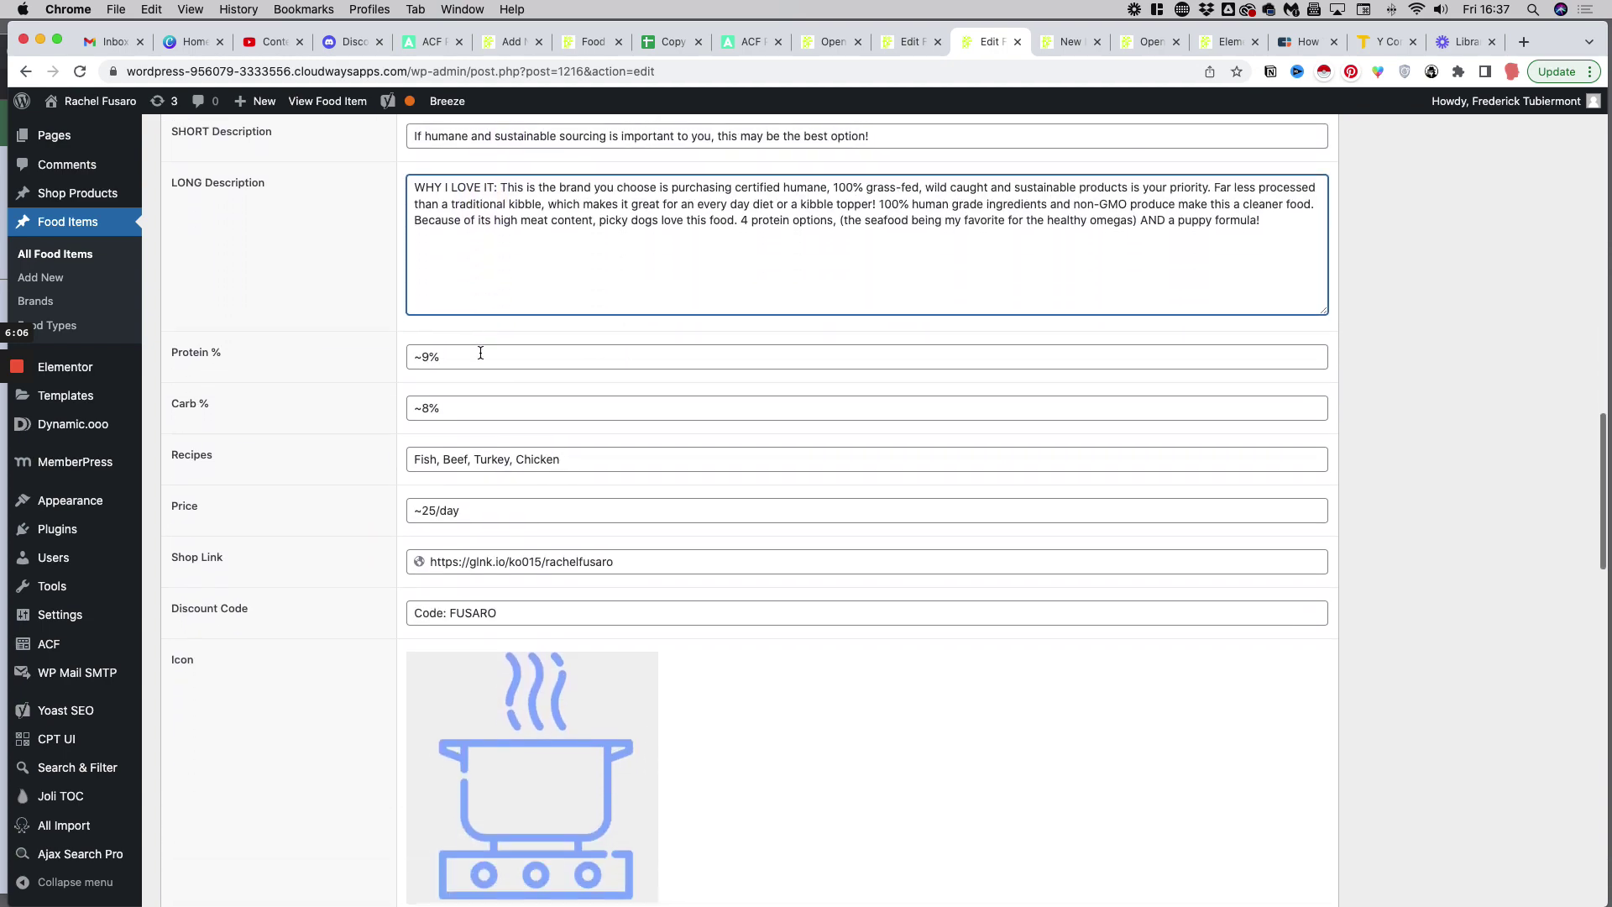
{"action": "left_click", "coordinate": [468, 408]}
{"action": "left_click_drag", "start_coordinate": [442, 356], "coordinate": [416, 351]}
{"action": "left_click_drag", "start_coordinate": [445, 409], "coordinate": [370, 420]}
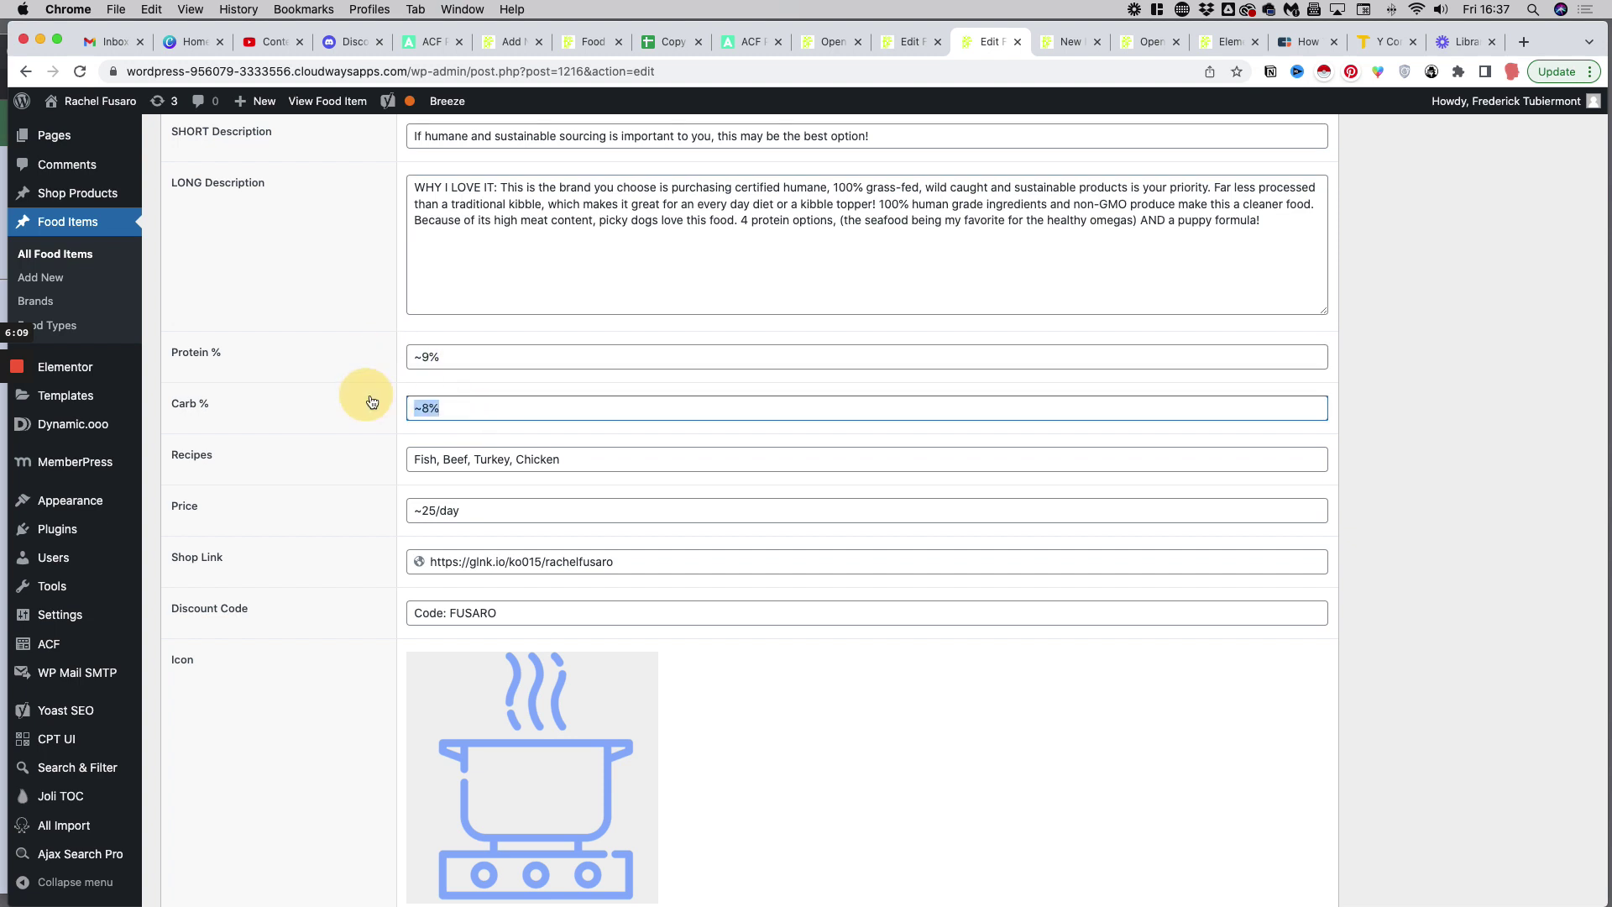
{"action": "scroll", "coordinate": [371, 420], "scroll_direction": "down", "scroll_amount": 2}
{"action": "scroll", "coordinate": [424, 403], "scroll_direction": "down", "scroll_amount": 1}
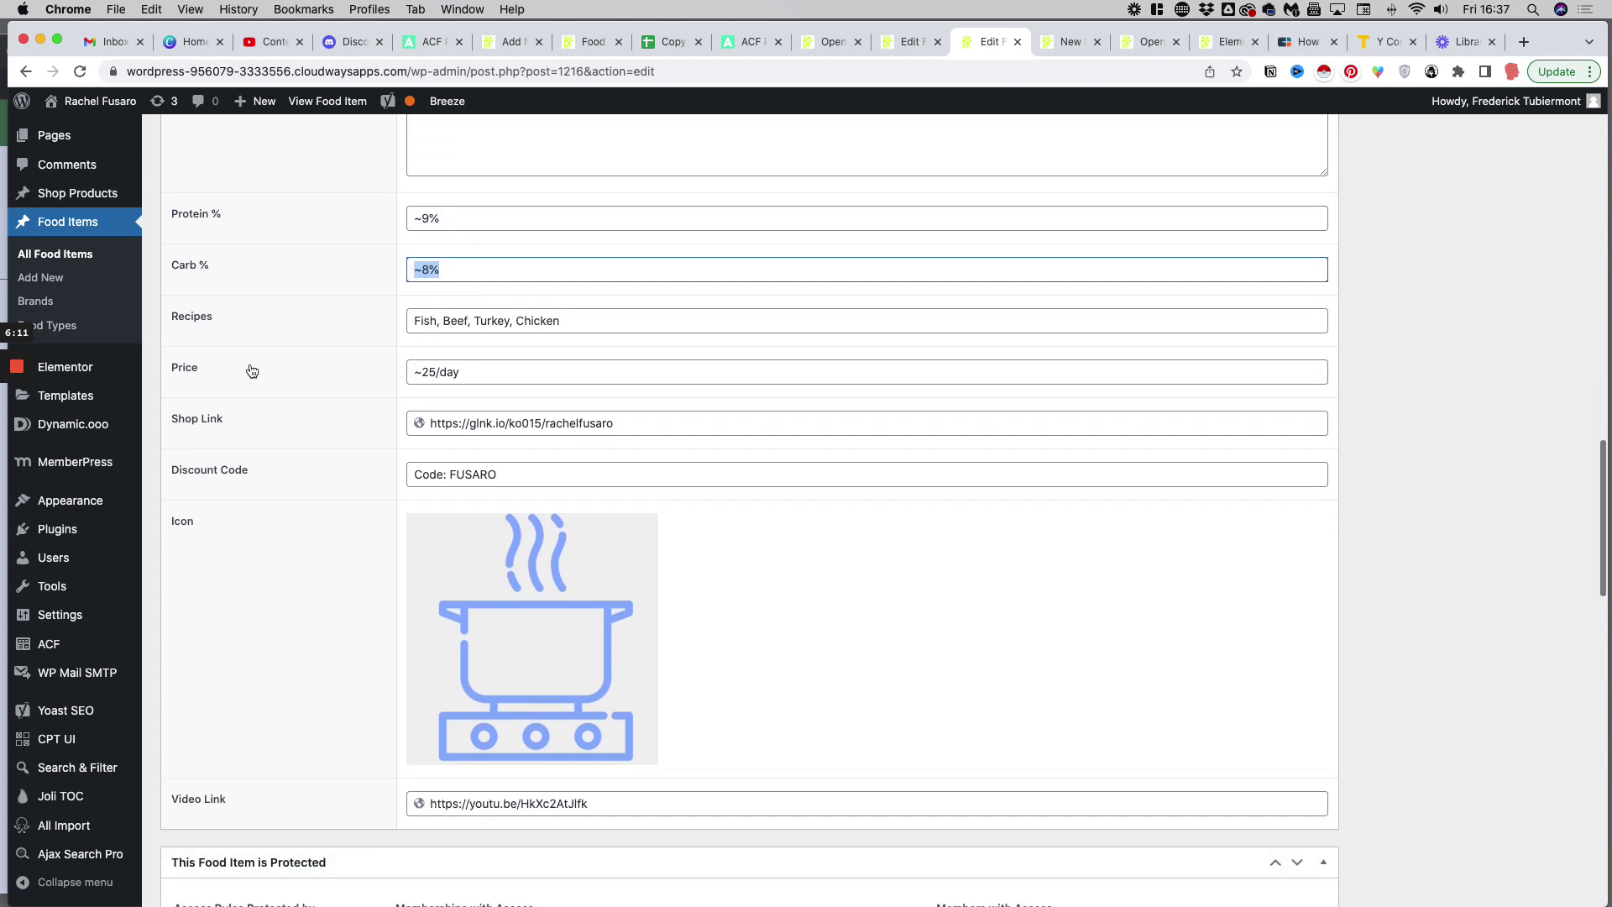
Step: Check the Price, Shop Link, Discount Code, Video Link and Featured image, then switch to the spreadsheet
{"action": "left_click", "coordinate": [470, 372]}
{"action": "scroll", "coordinate": [369, 427], "scroll_direction": "down", "scroll_amount": 1}
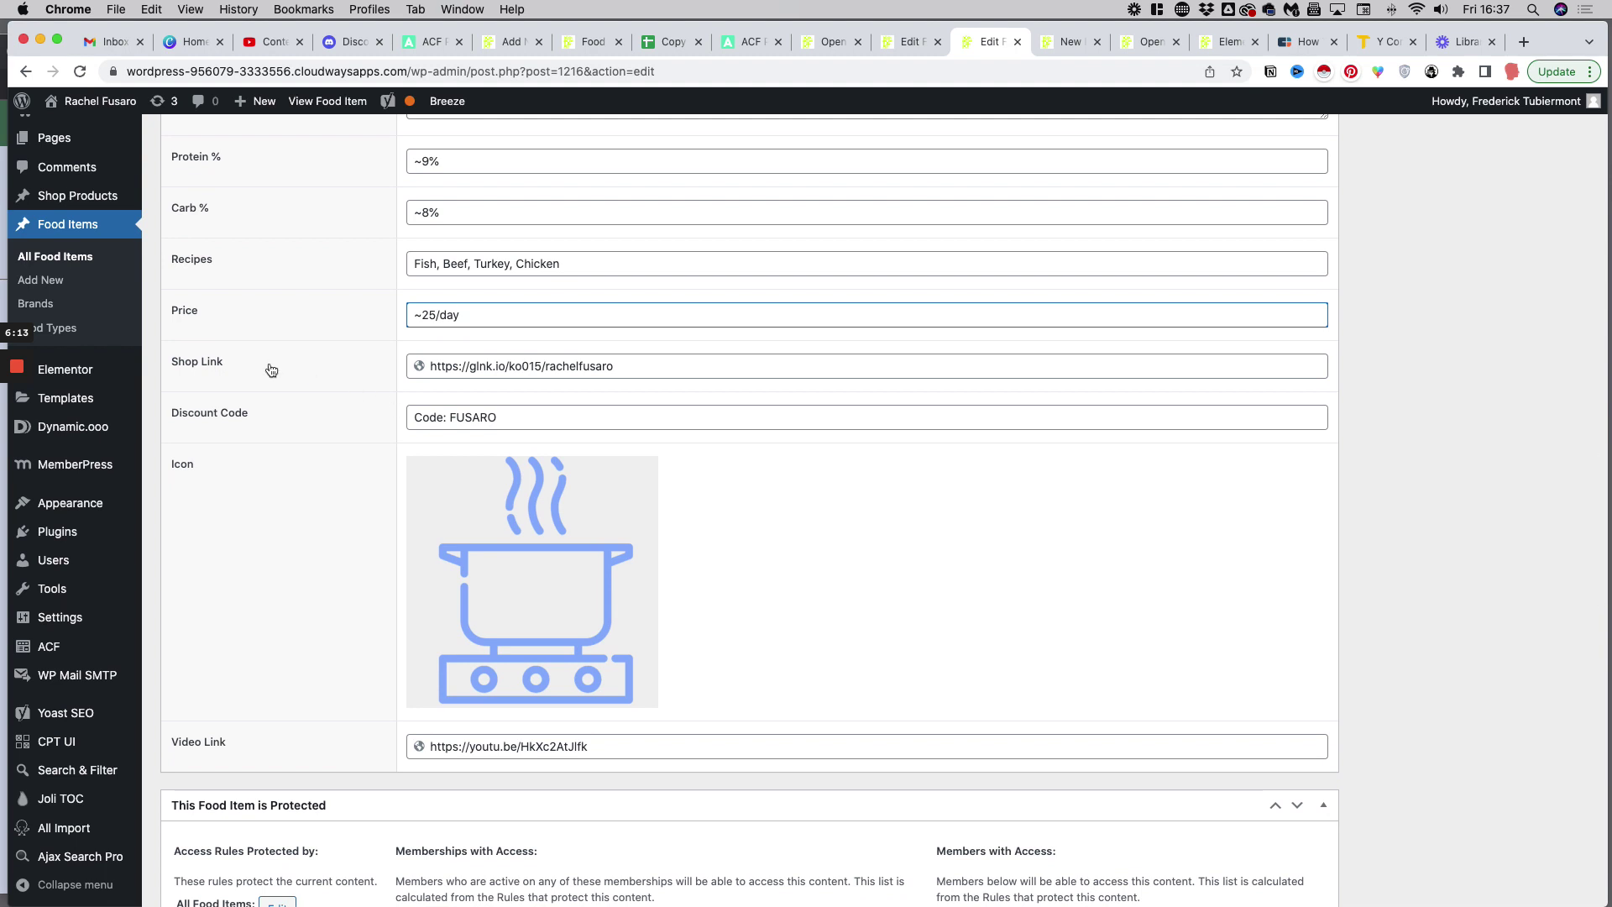
{"action": "left_click", "coordinate": [478, 366]}
{"action": "left_click", "coordinate": [504, 417]}
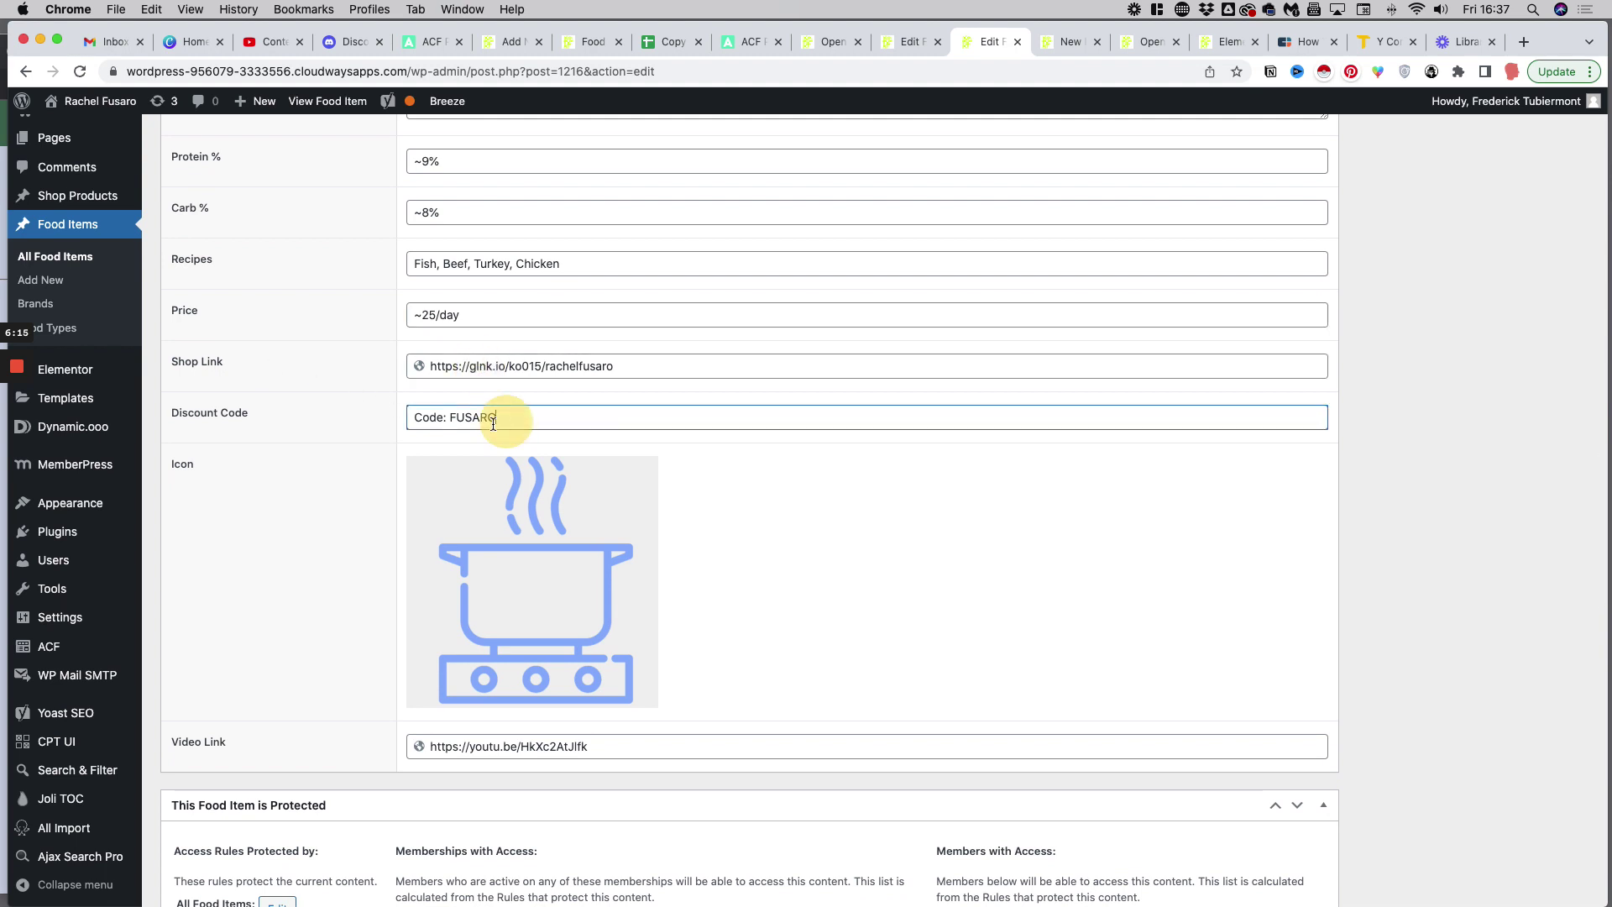
{"action": "scroll", "coordinate": [425, 432], "scroll_direction": "down", "scroll_amount": 2}
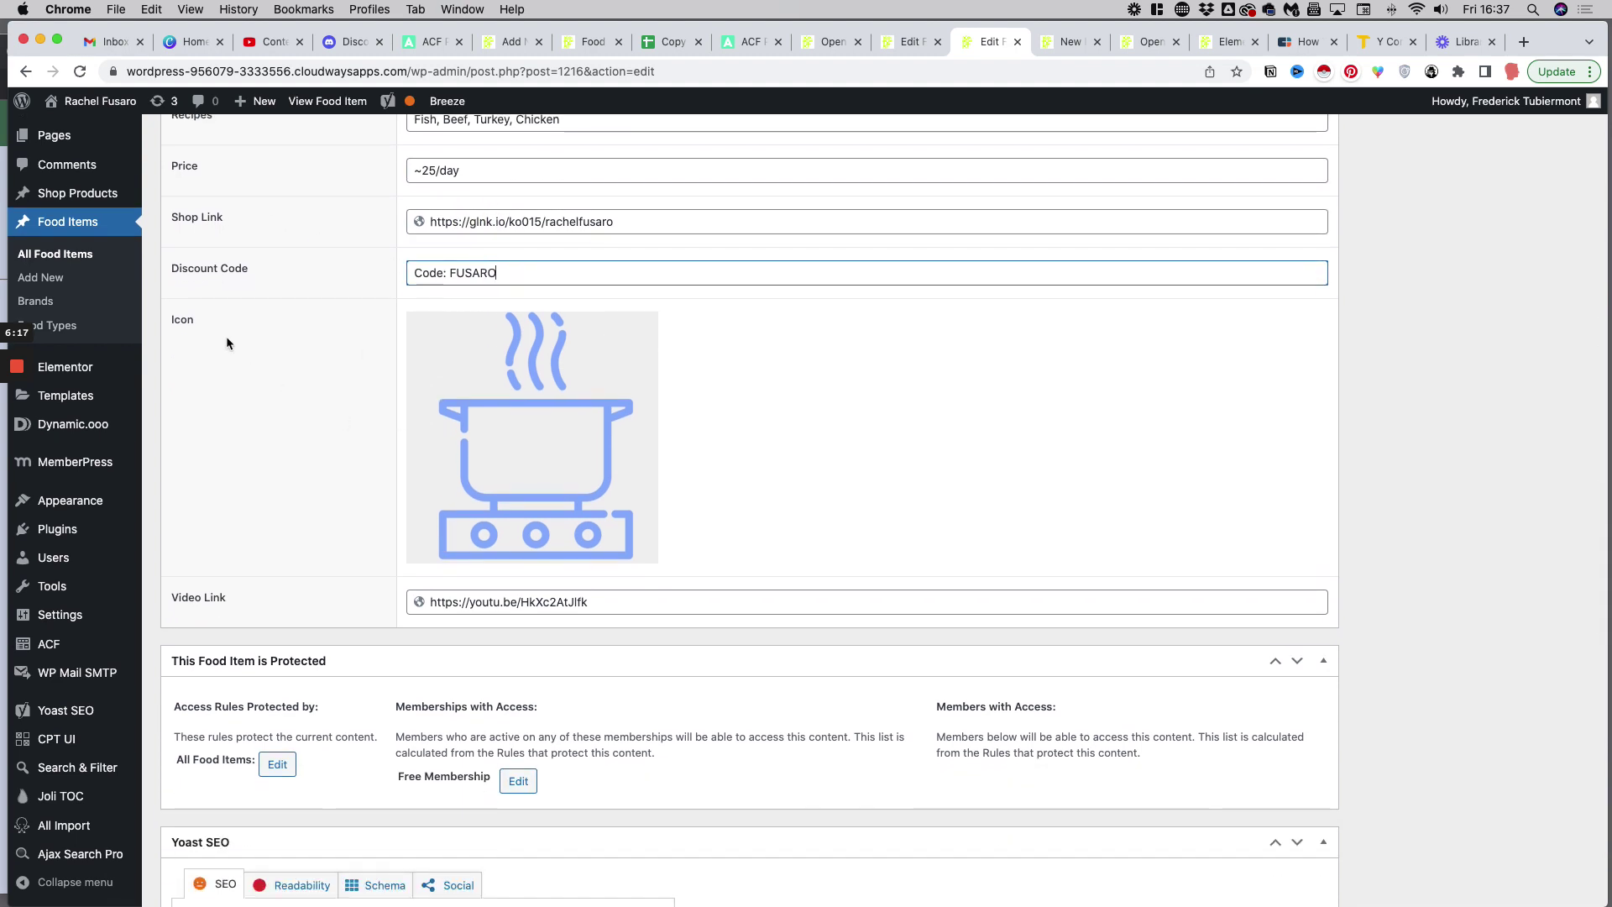
{"action": "scroll", "coordinate": [390, 446], "scroll_direction": "down", "scroll_amount": 1}
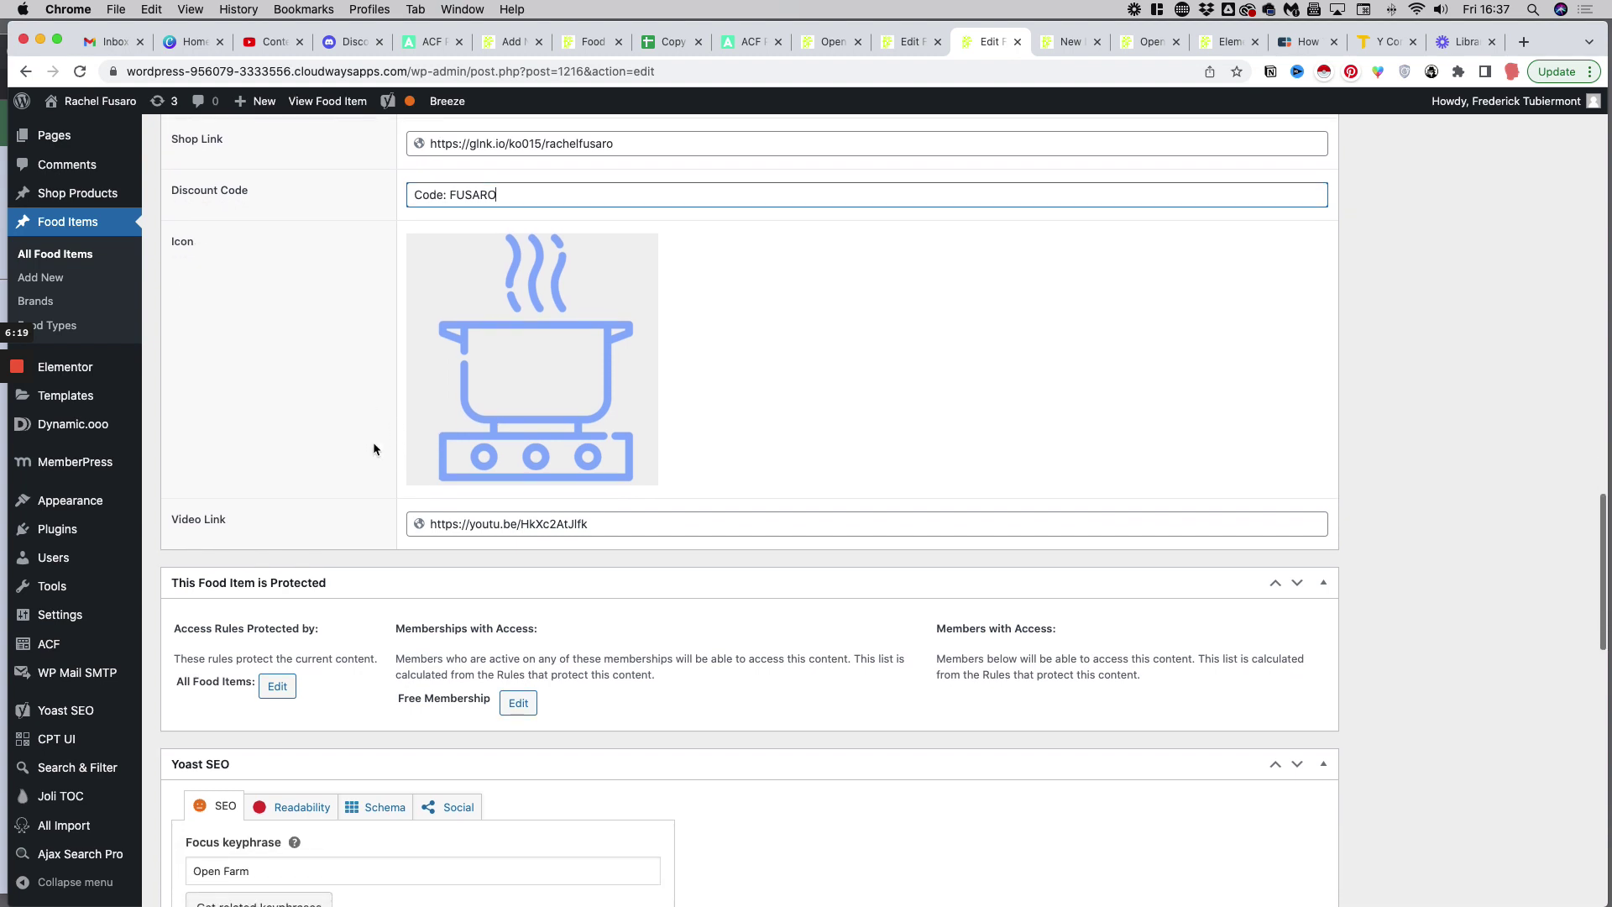
{"action": "left_click", "coordinate": [660, 526]}
{"action": "scroll", "coordinate": [630, 526], "scroll_direction": "down", "scroll_amount": 5}
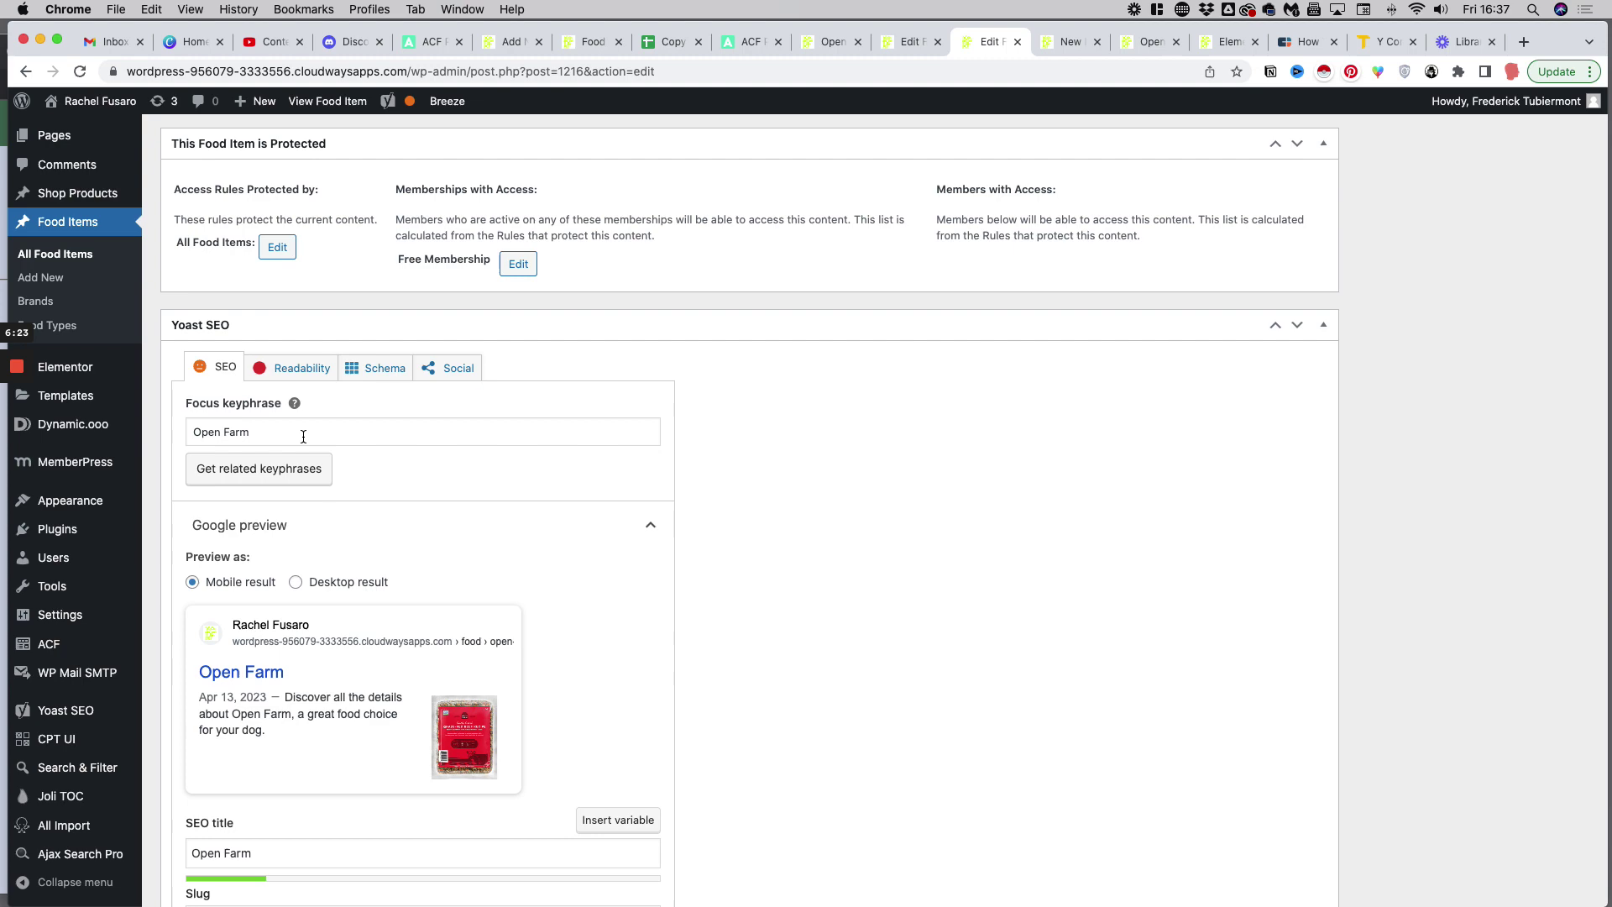
{"action": "scroll", "coordinate": [887, 452], "scroll_direction": "up", "scroll_amount": 20}
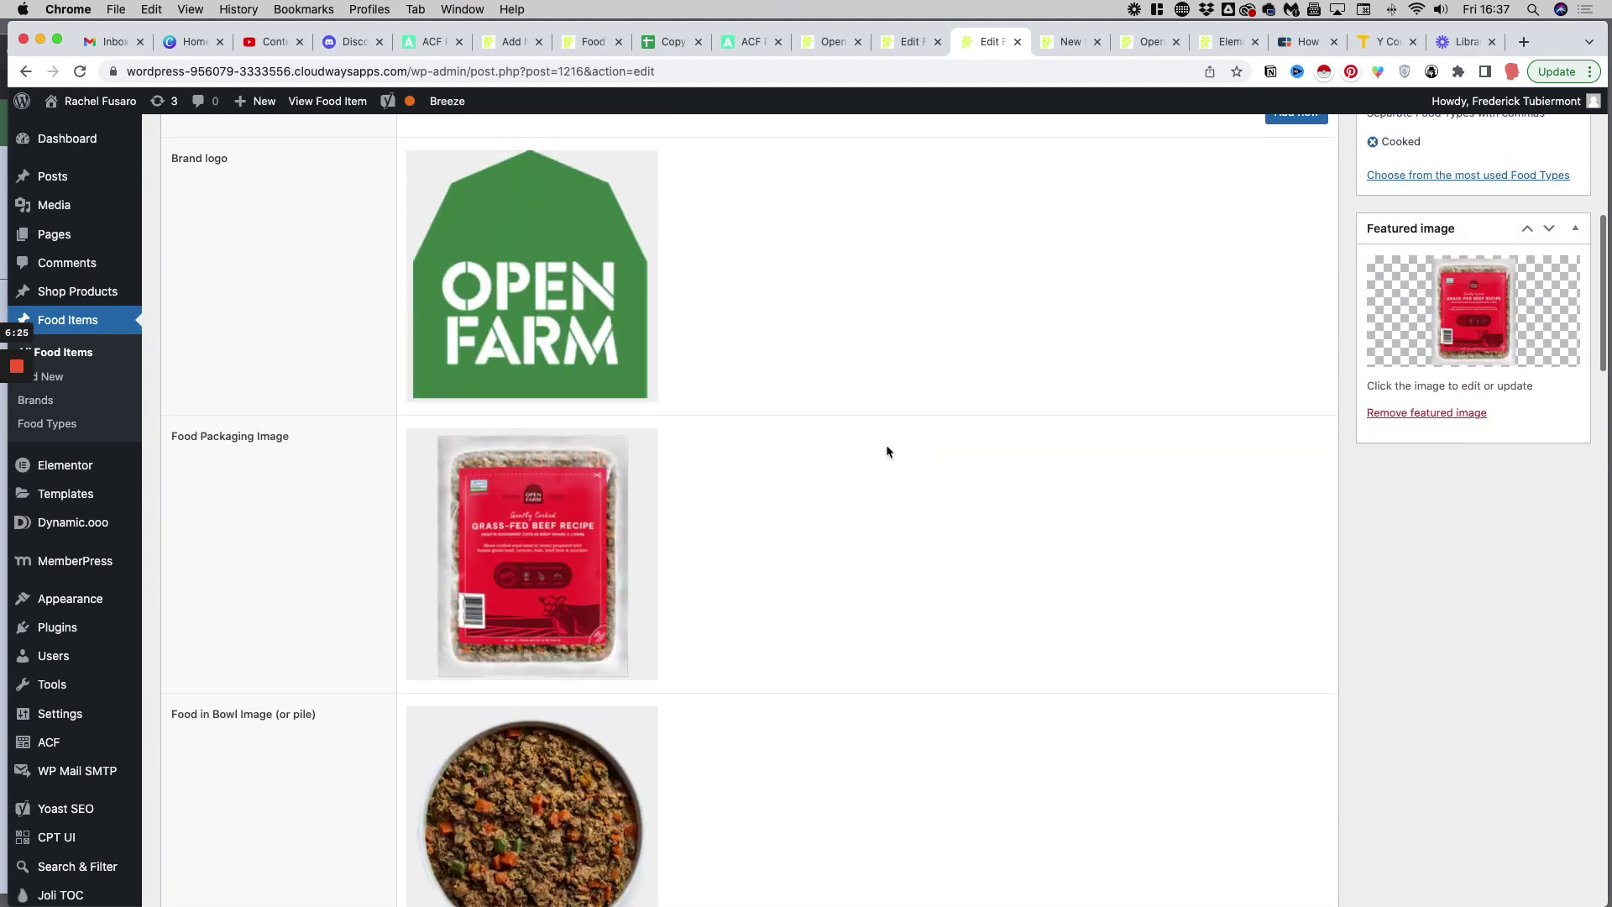
{"action": "scroll", "coordinate": [1061, 429], "scroll_direction": "down", "scroll_amount": 5}
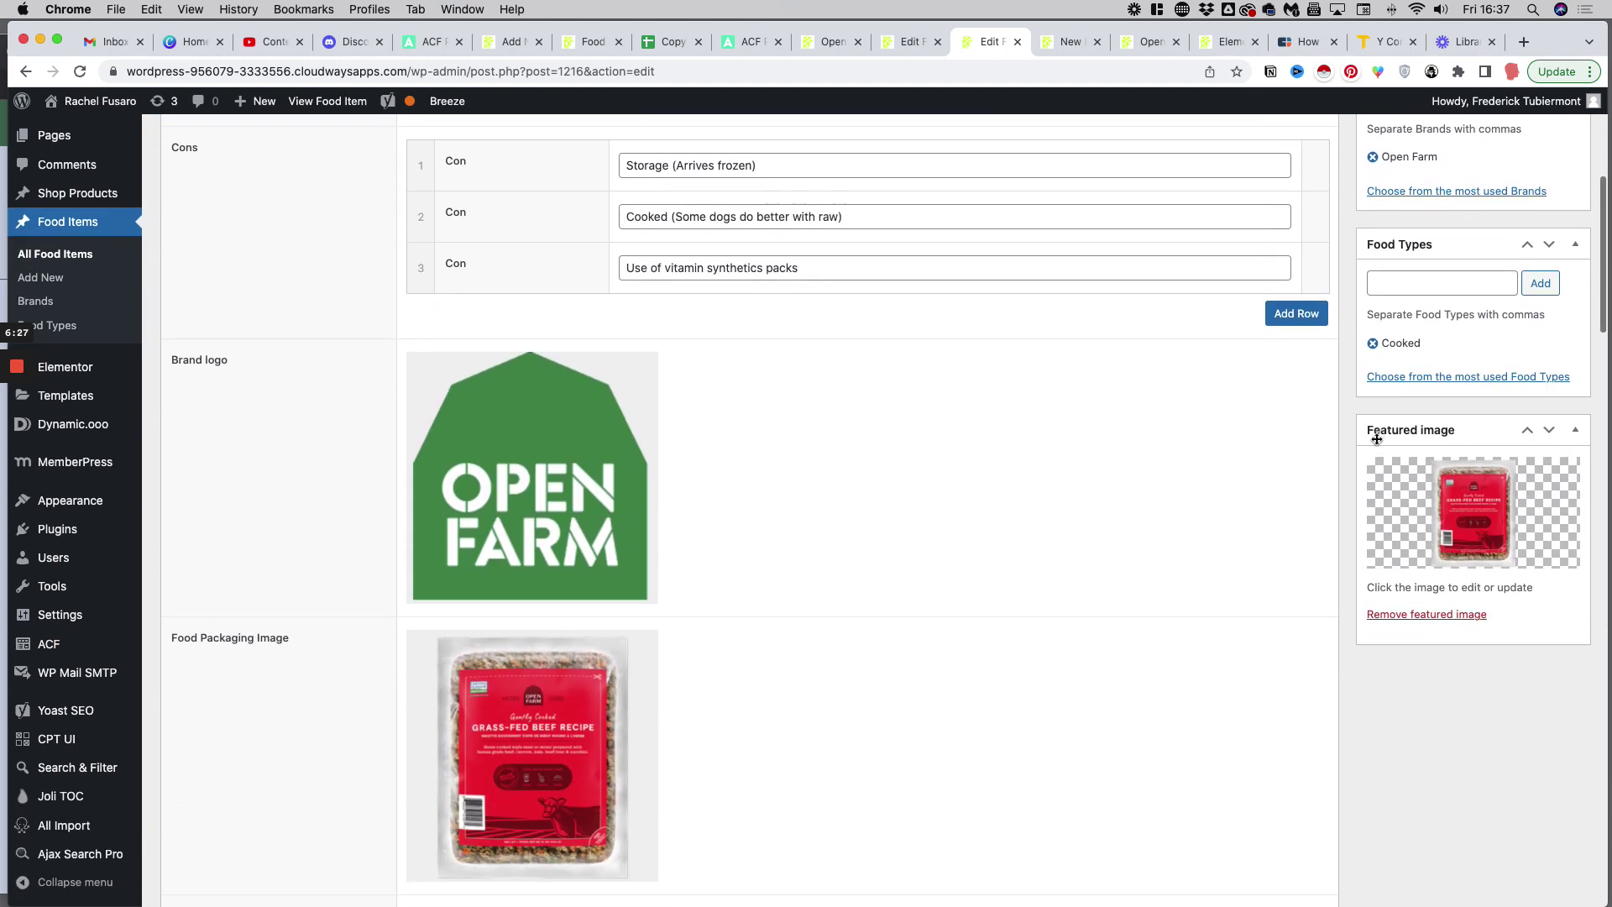
{"action": "left_click", "coordinate": [1401, 431]}
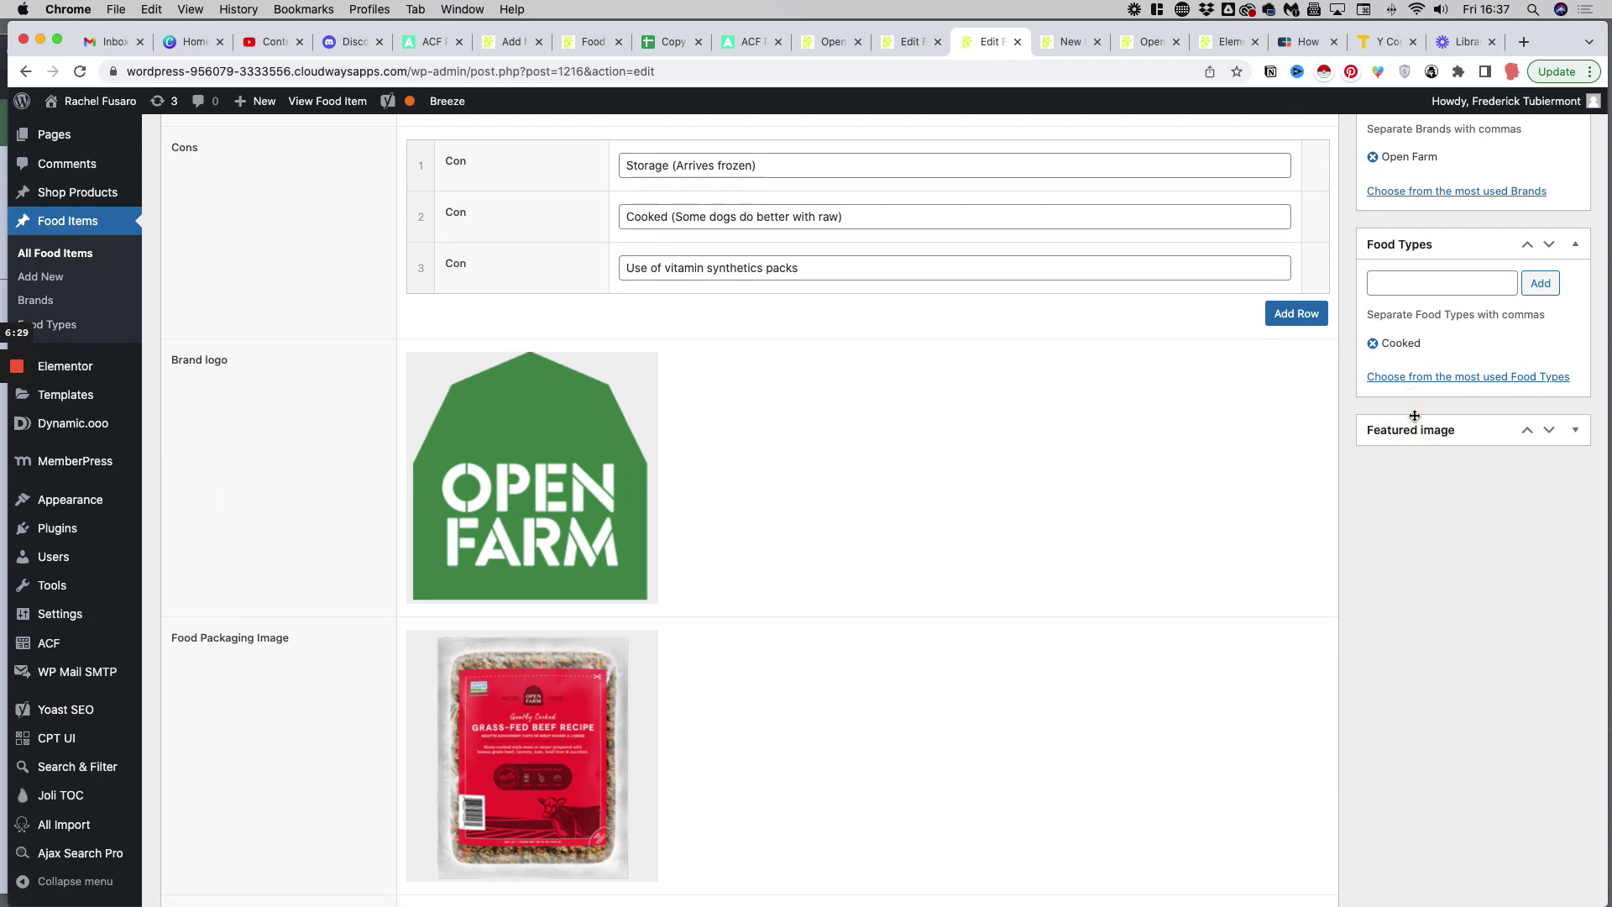
{"action": "left_click", "coordinate": [1419, 426]}
{"action": "scroll", "coordinate": [1450, 417], "scroll_direction": "up", "scroll_amount": 3}
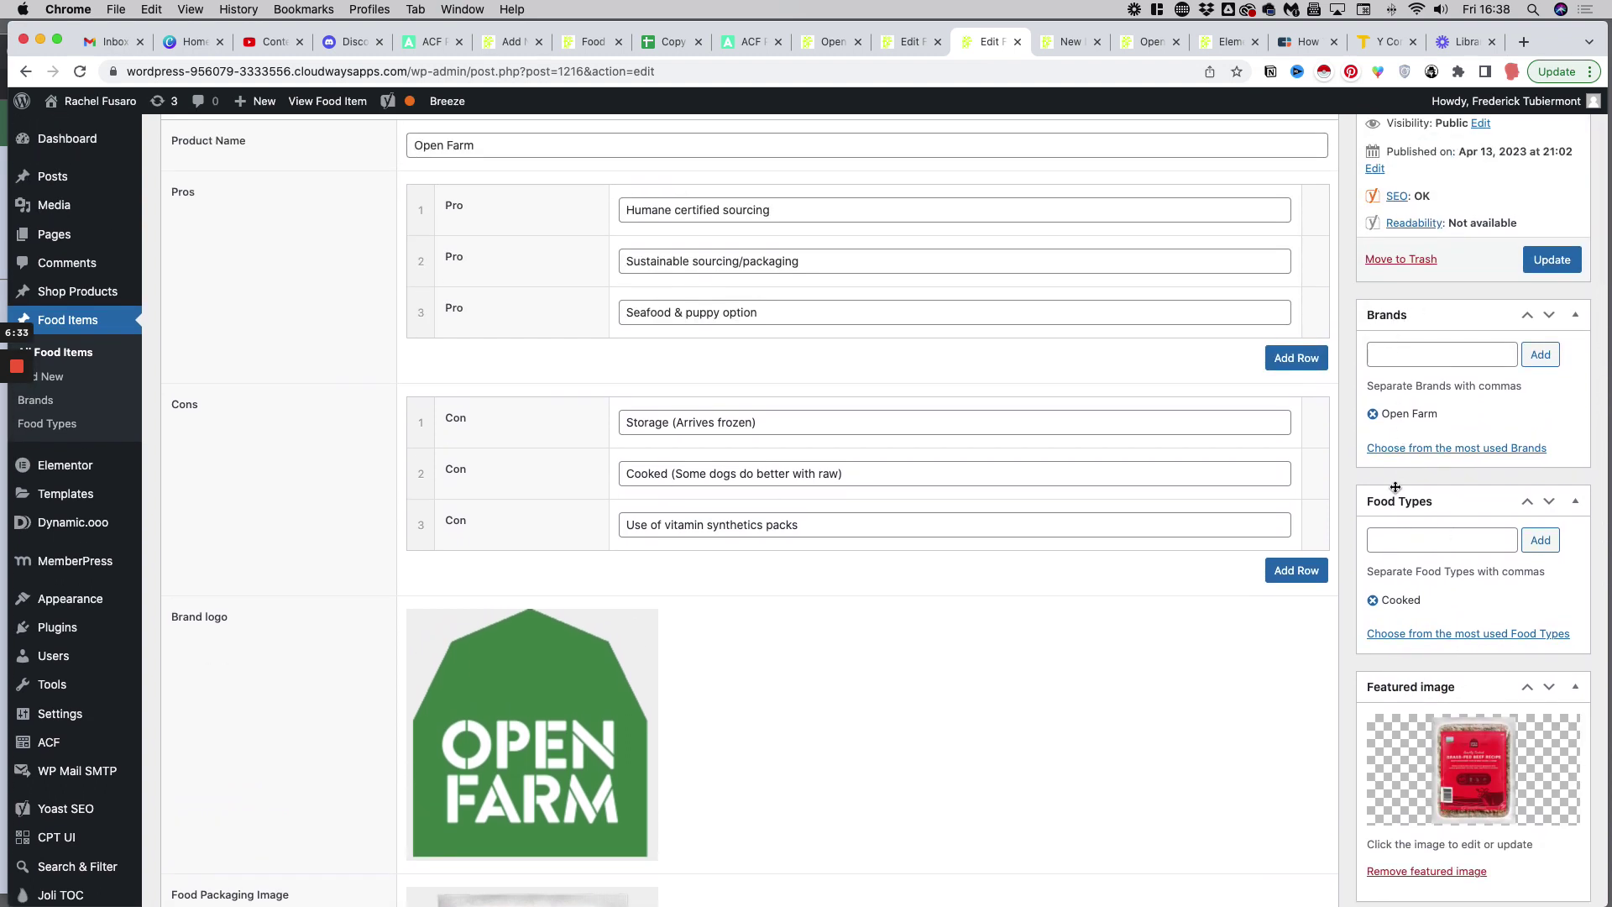
{"action": "left_click", "coordinate": [672, 46]}
Step: Look over the Brand column (B1) and cell B11, then go back to the Food Items list
{"action": "scroll", "coordinate": [325, 241], "scroll_direction": "left", "scroll_amount": 5}
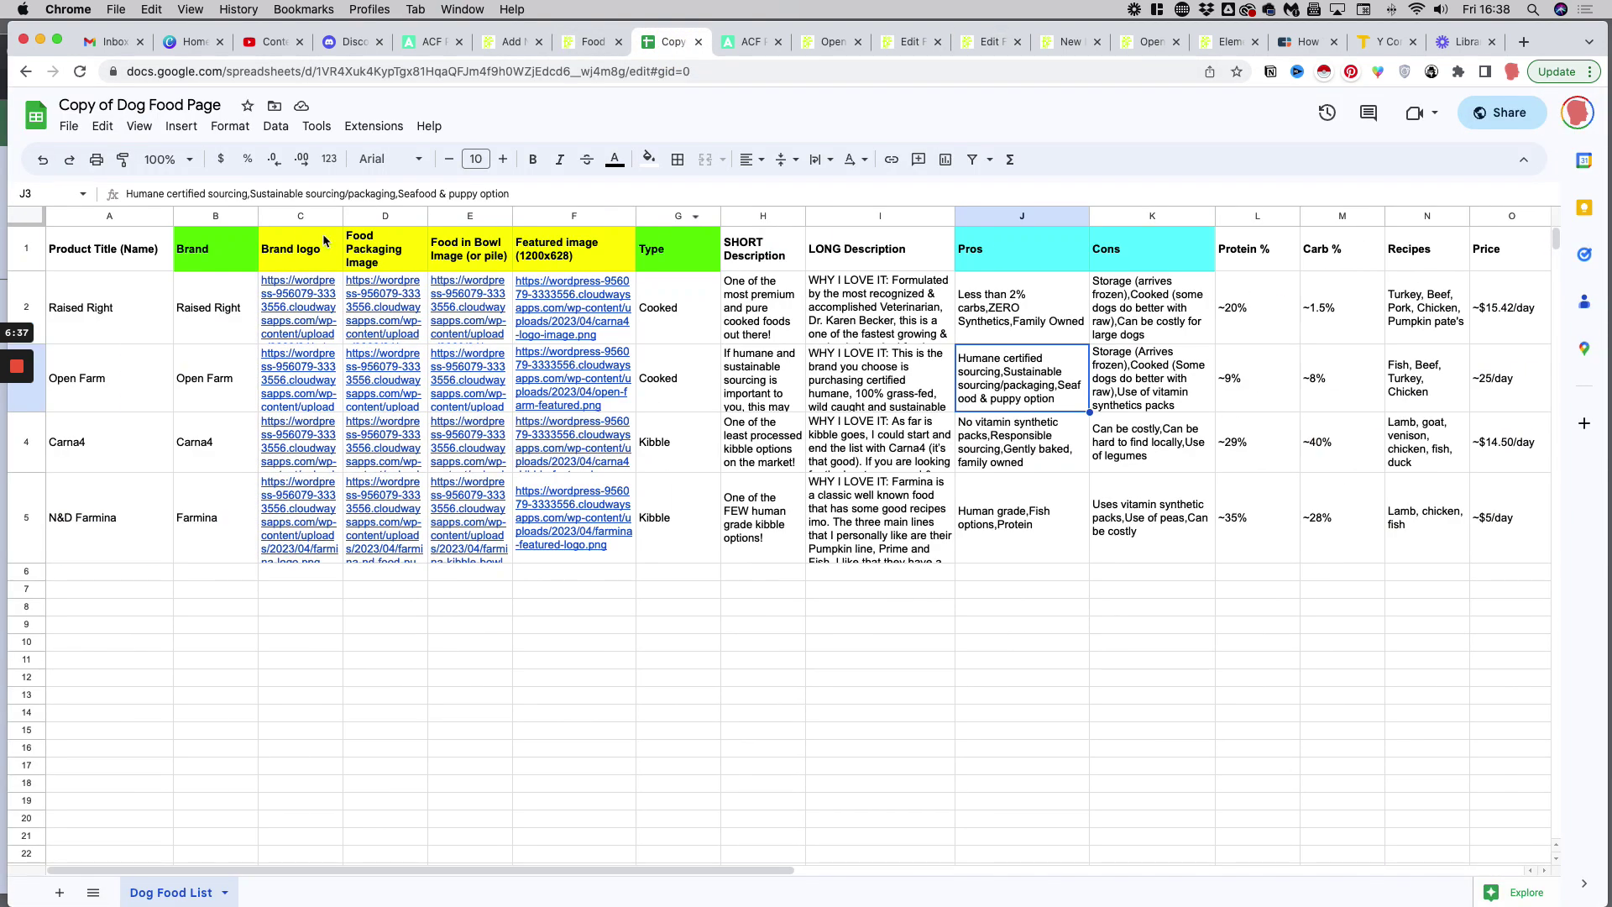
{"action": "left_click", "coordinate": [225, 251]}
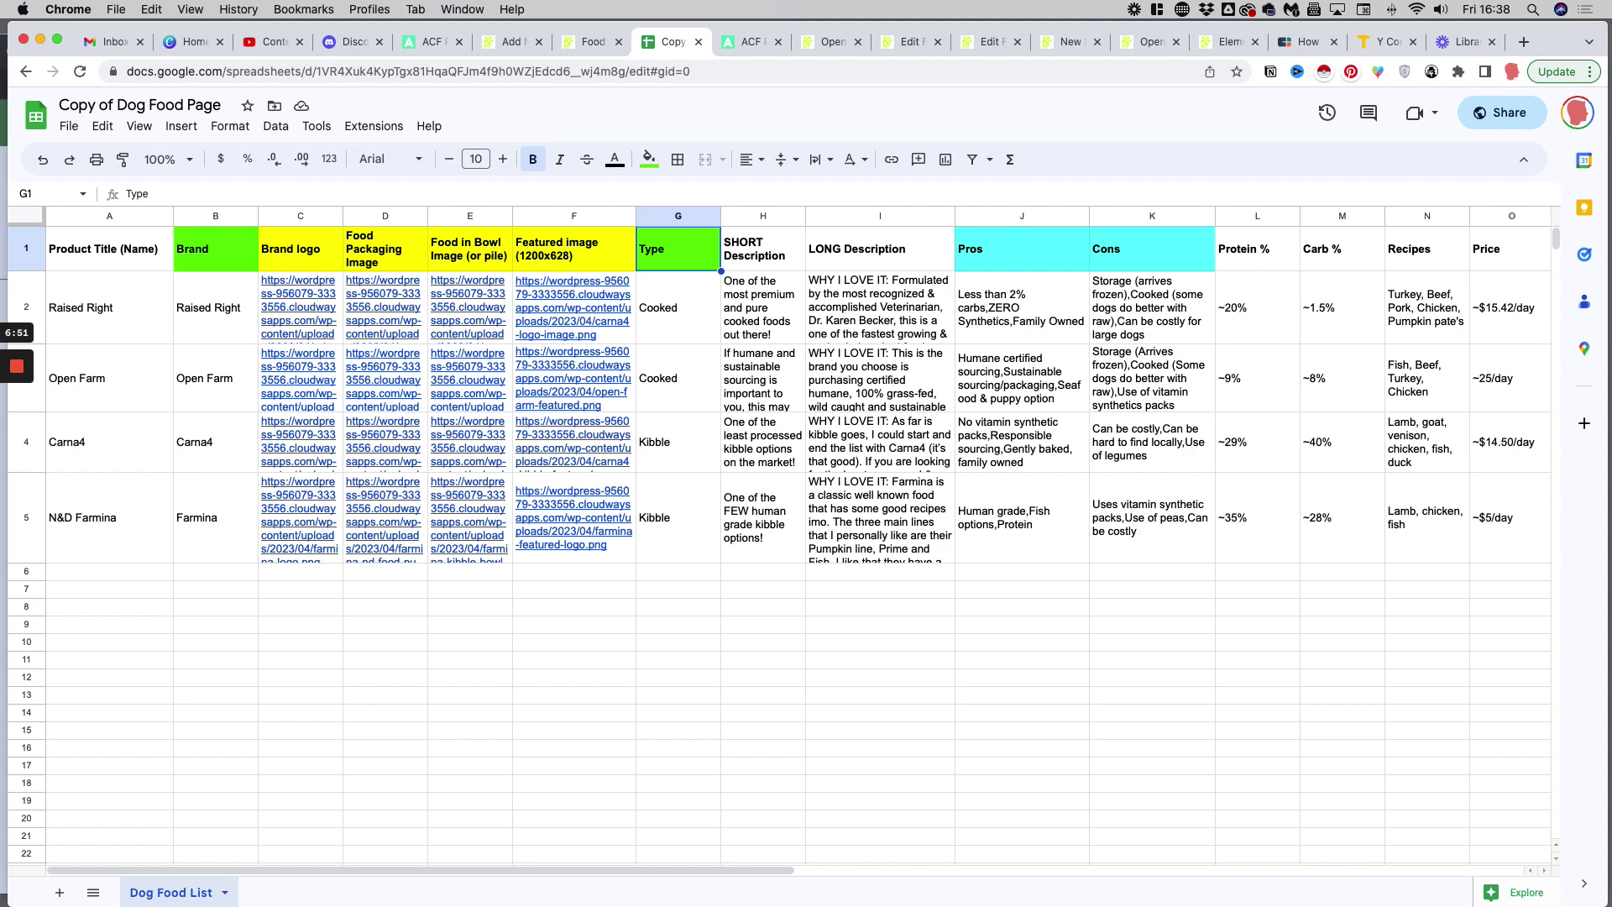
{"action": "left_click", "coordinate": [206, 661]}
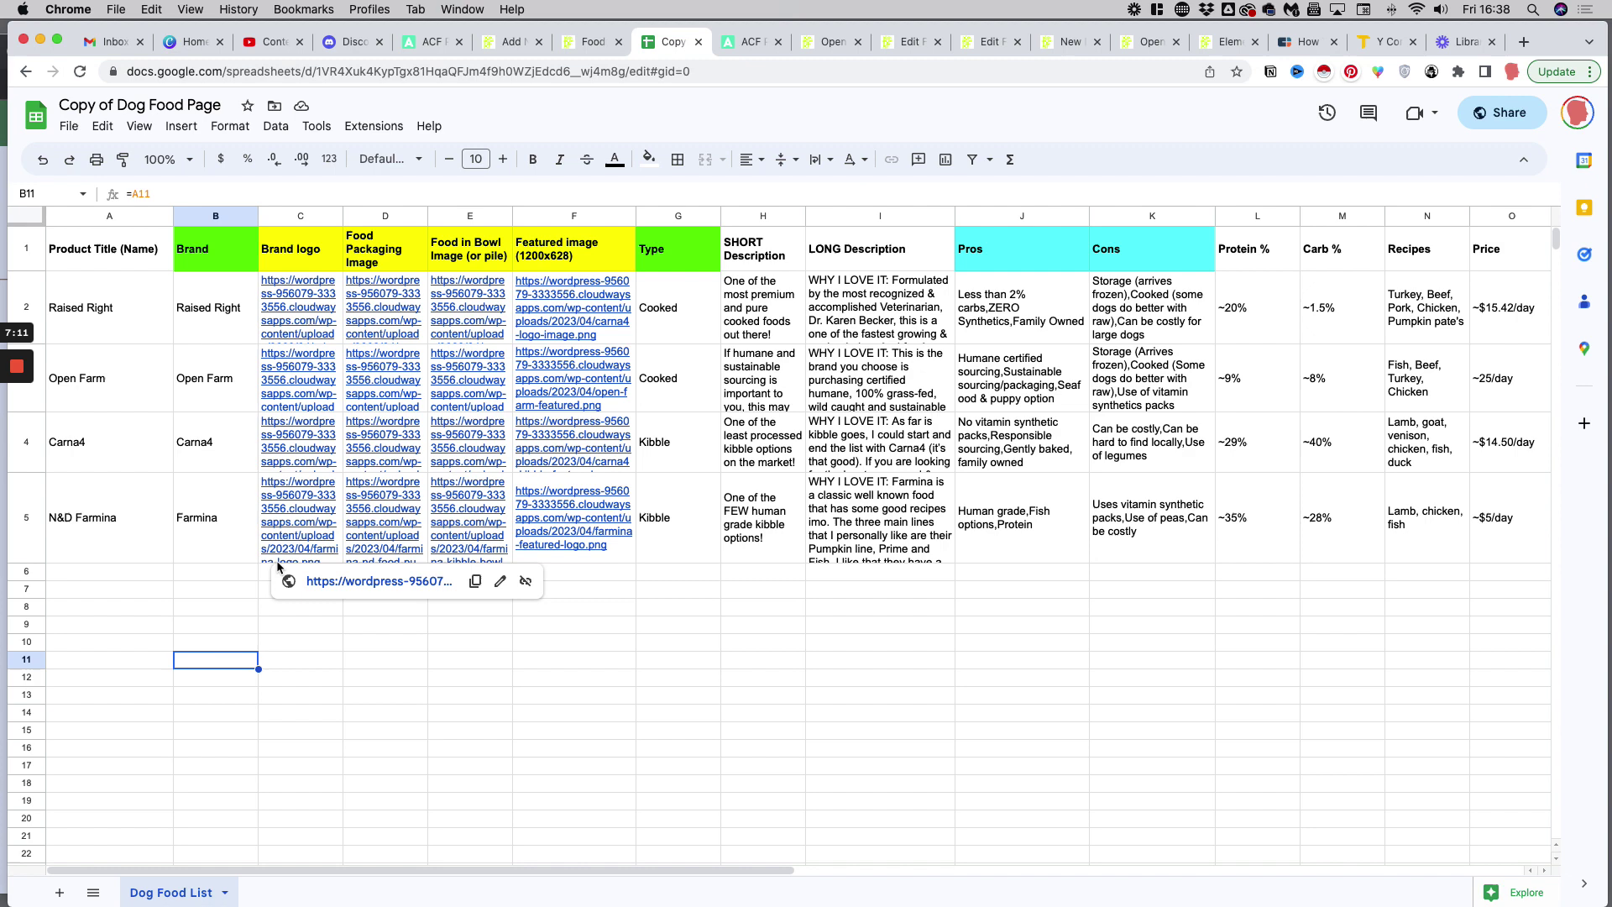
{"action": "left_click", "coordinate": [602, 47]}
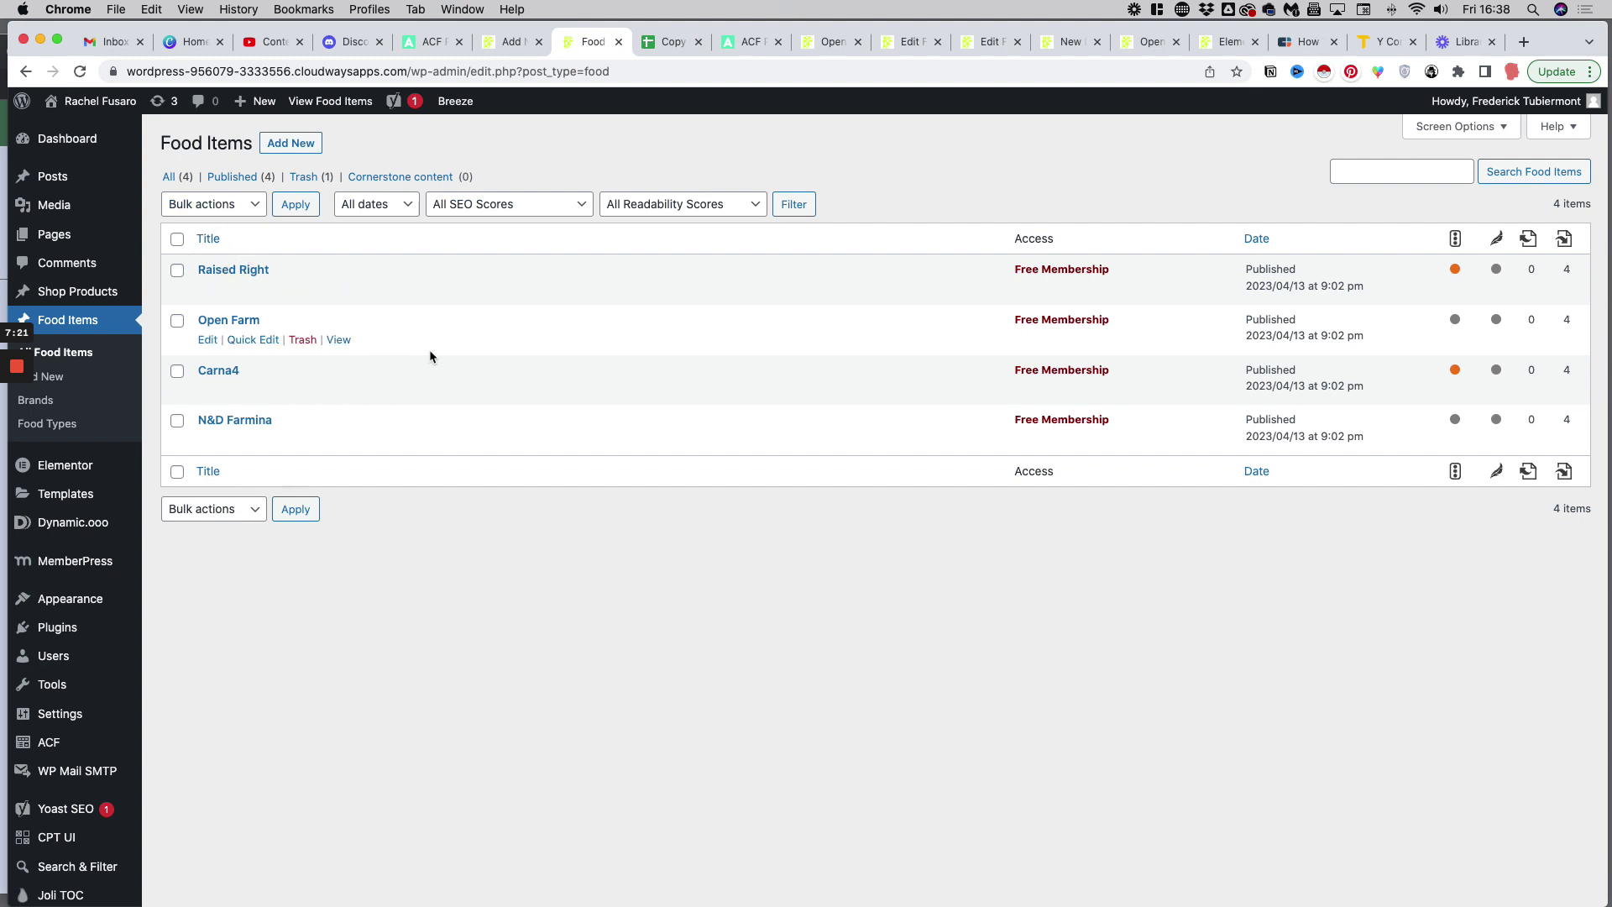
Step: Start a new All Import and upload FOOD.csv from the Desktop
{"action": "scroll", "coordinate": [460, 344], "scroll_direction": "down", "scroll_amount": 3}
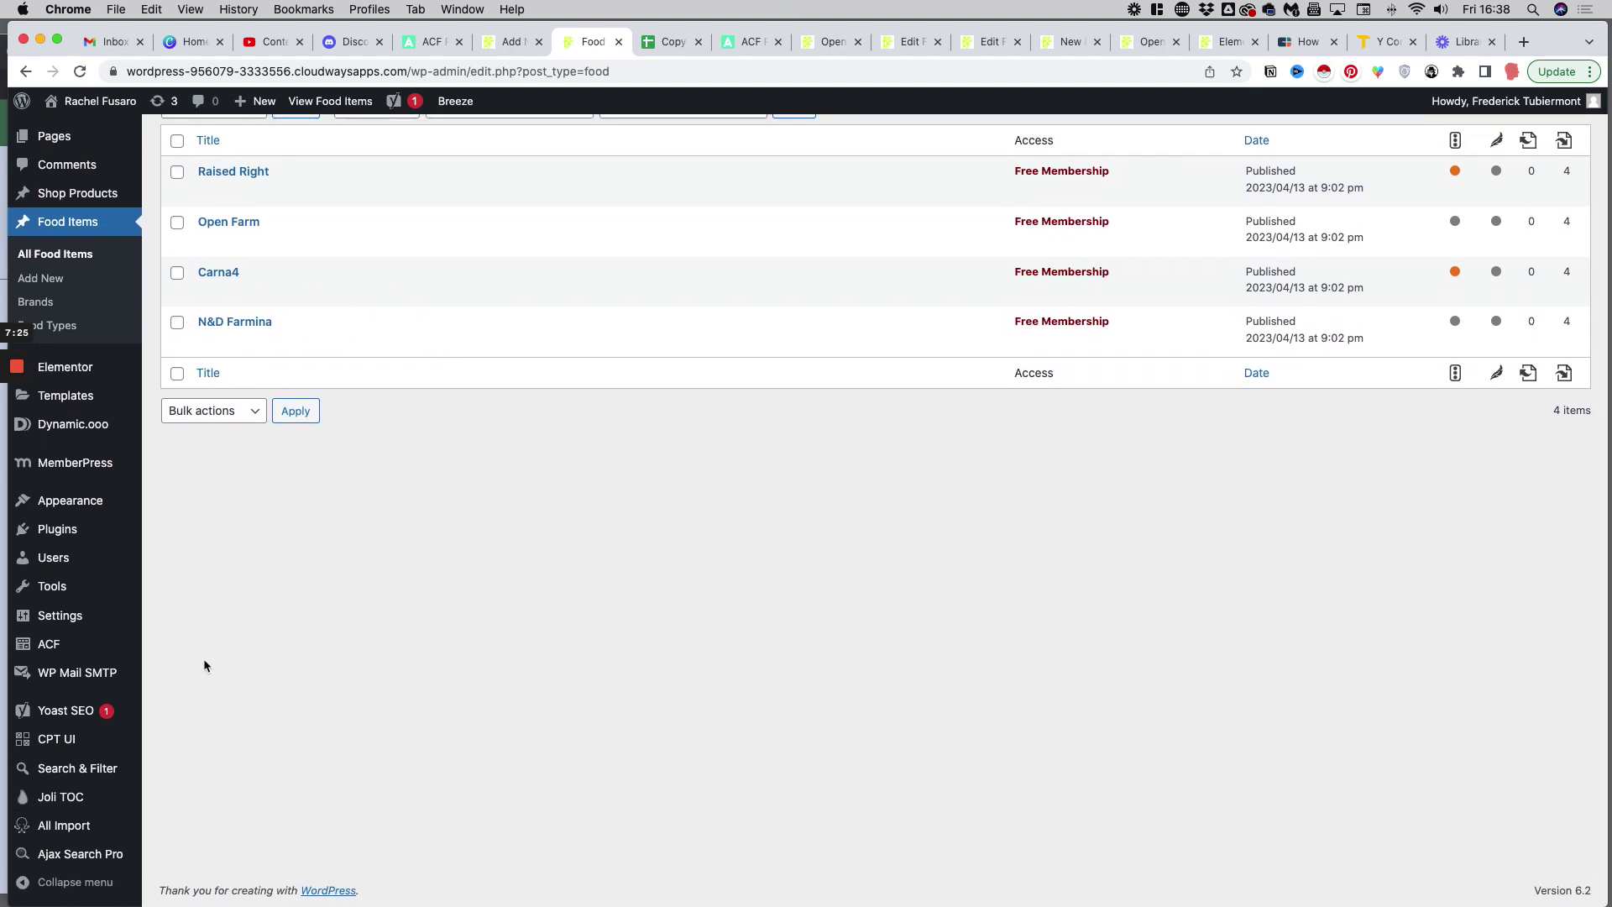
{"action": "left_click", "coordinate": [1060, 43]}
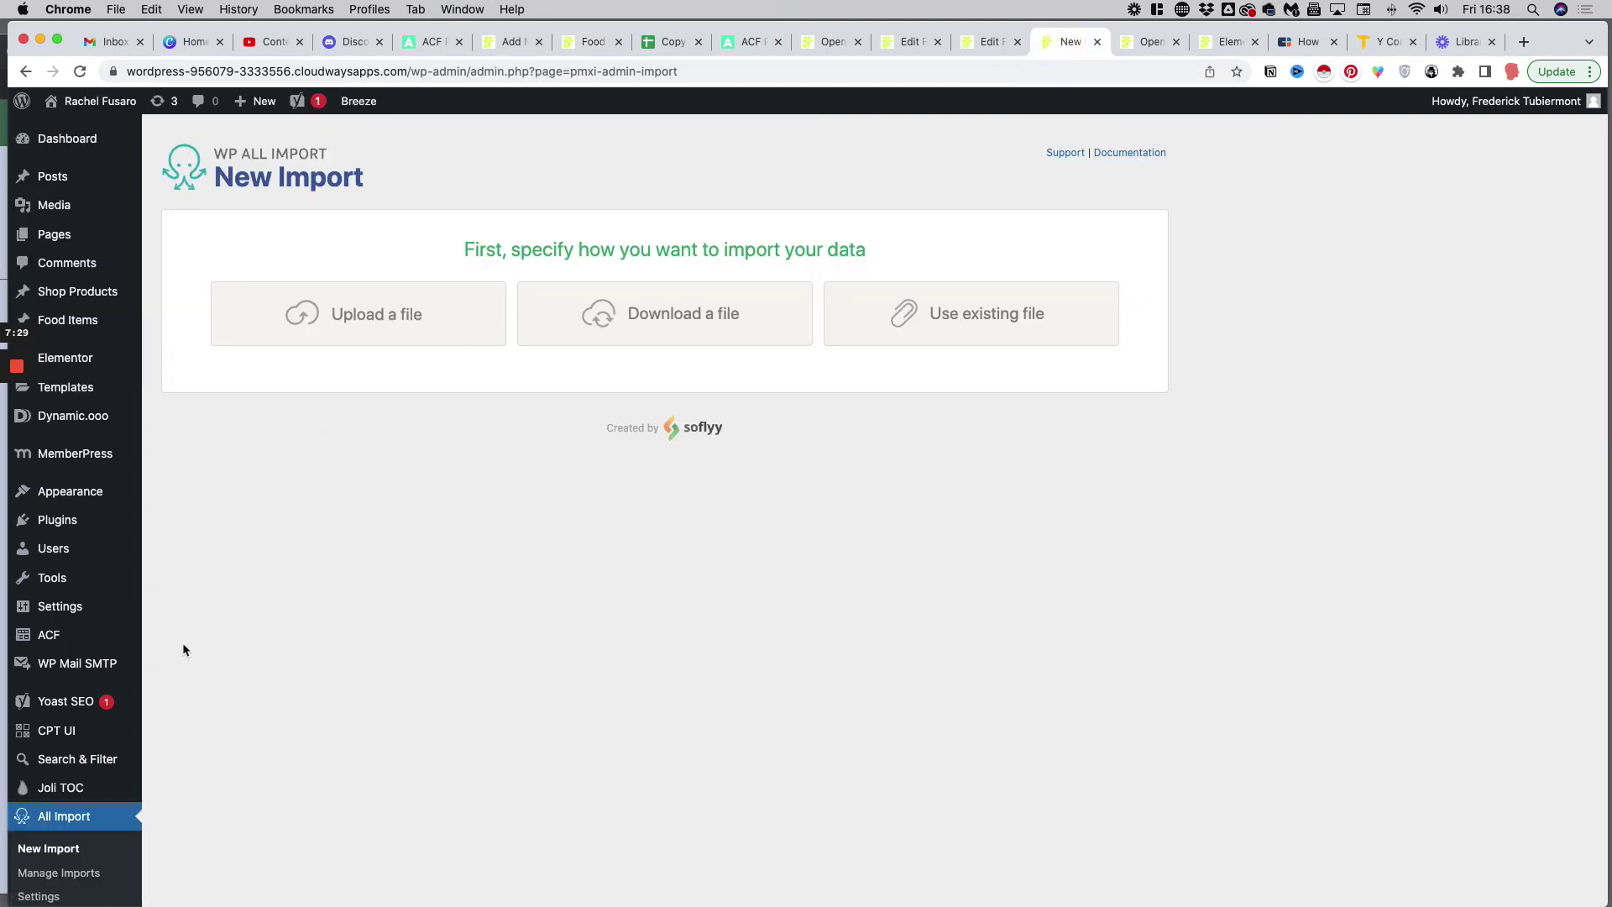
{"action": "scroll", "coordinate": [183, 642], "scroll_direction": "down", "scroll_amount": 2}
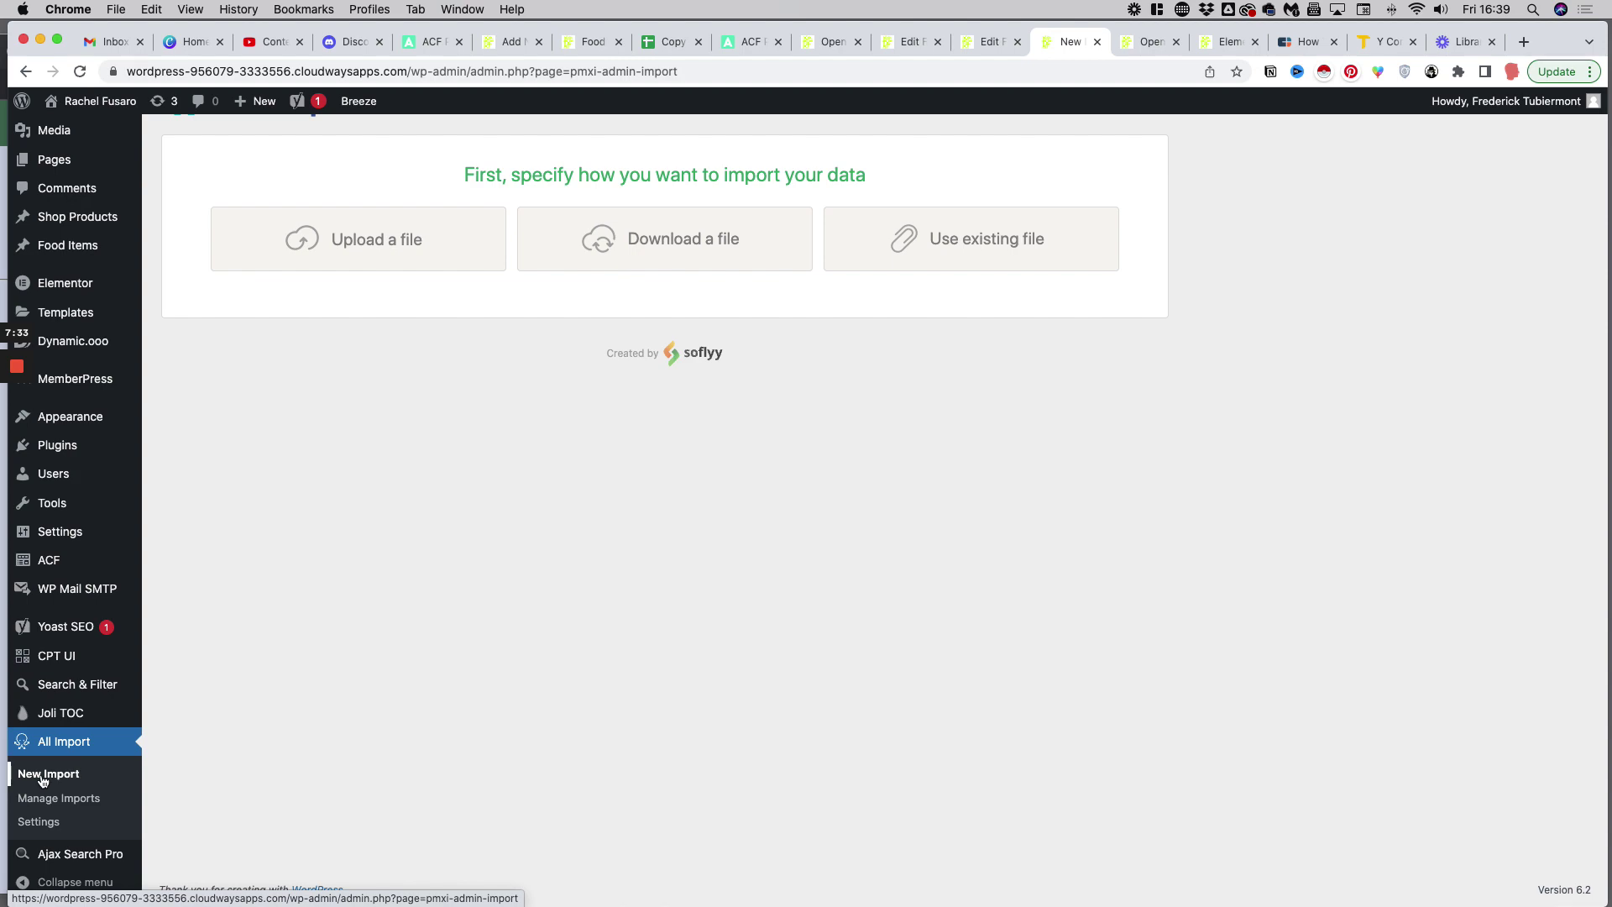
{"action": "scroll", "coordinate": [395, 277], "scroll_direction": "up", "scroll_amount": 2}
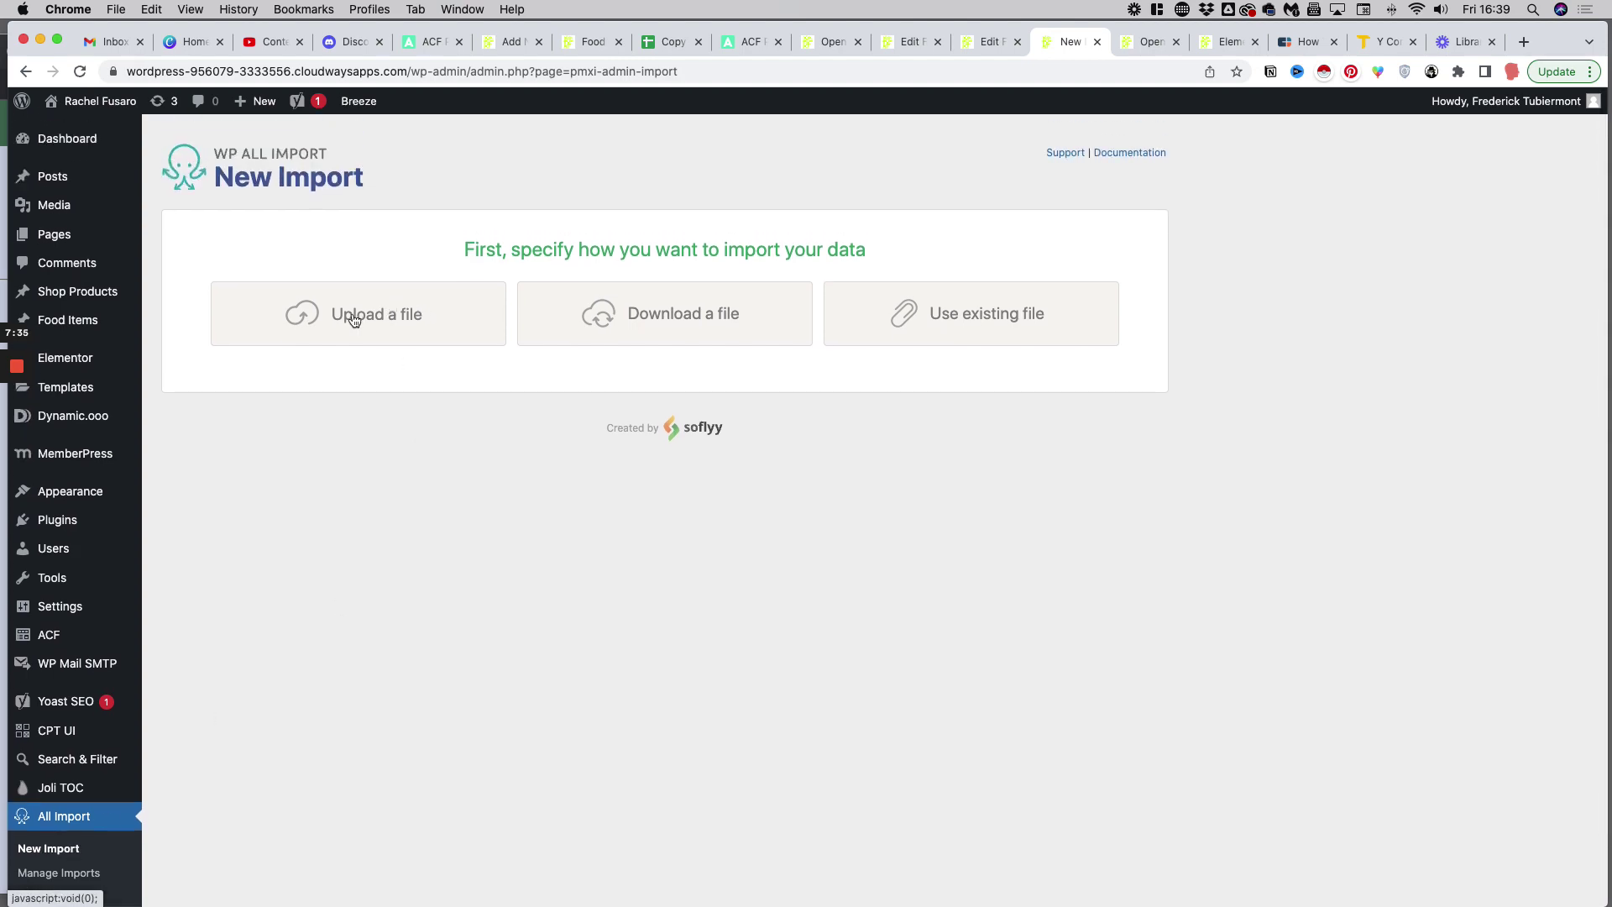
{"action": "left_click", "coordinate": [353, 313]}
{"action": "left_click", "coordinate": [342, 316]}
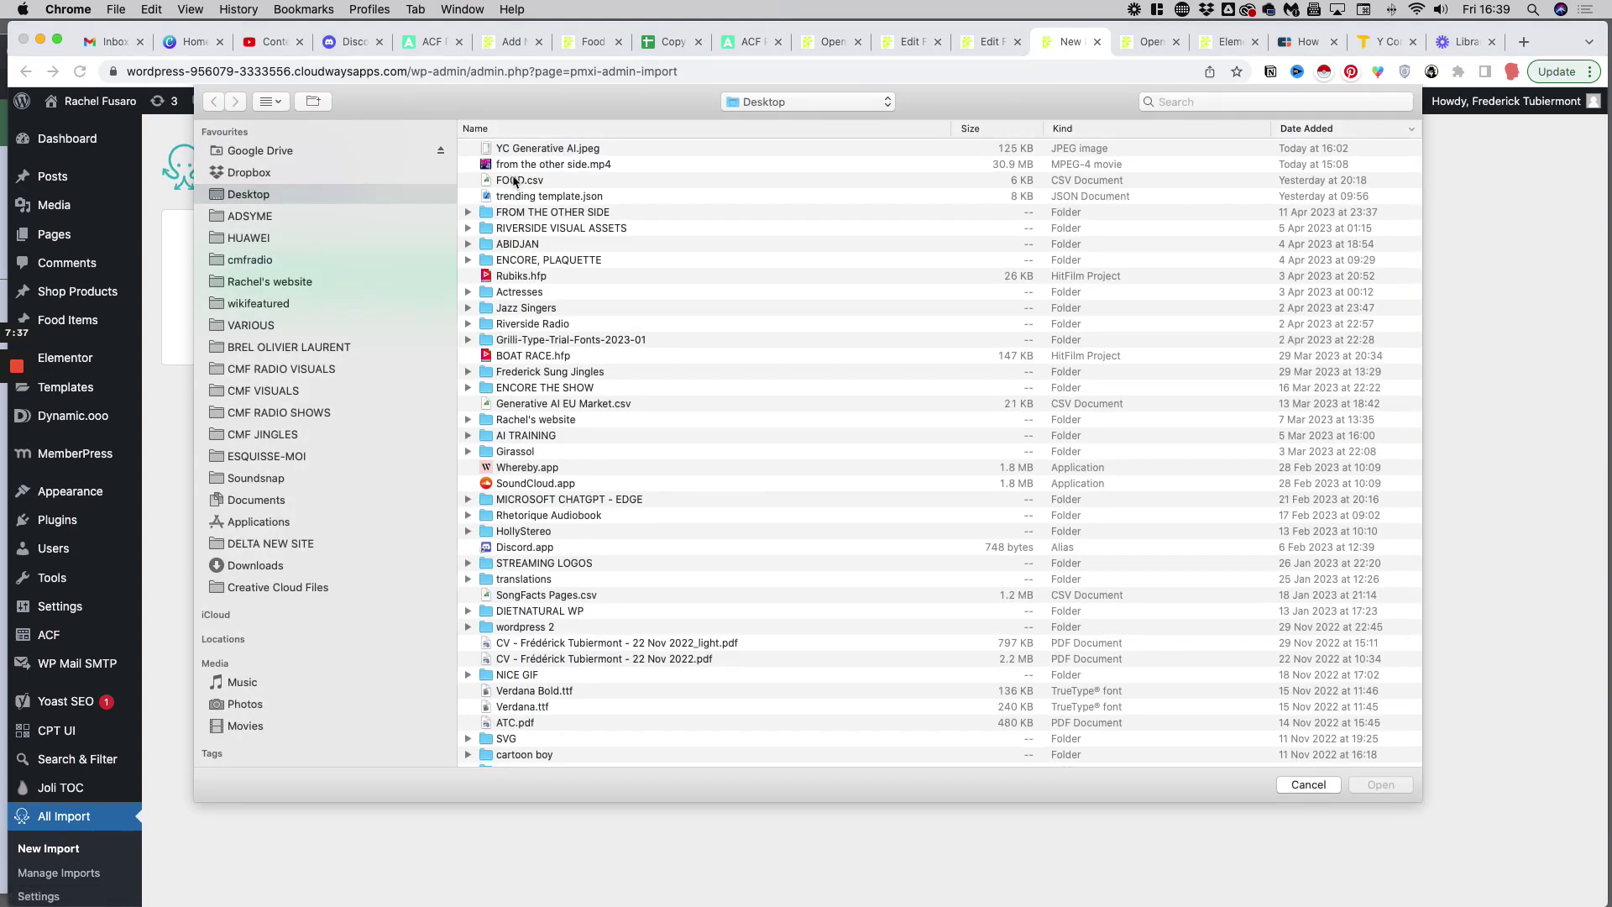
{"action": "double_click", "coordinate": [514, 180]}
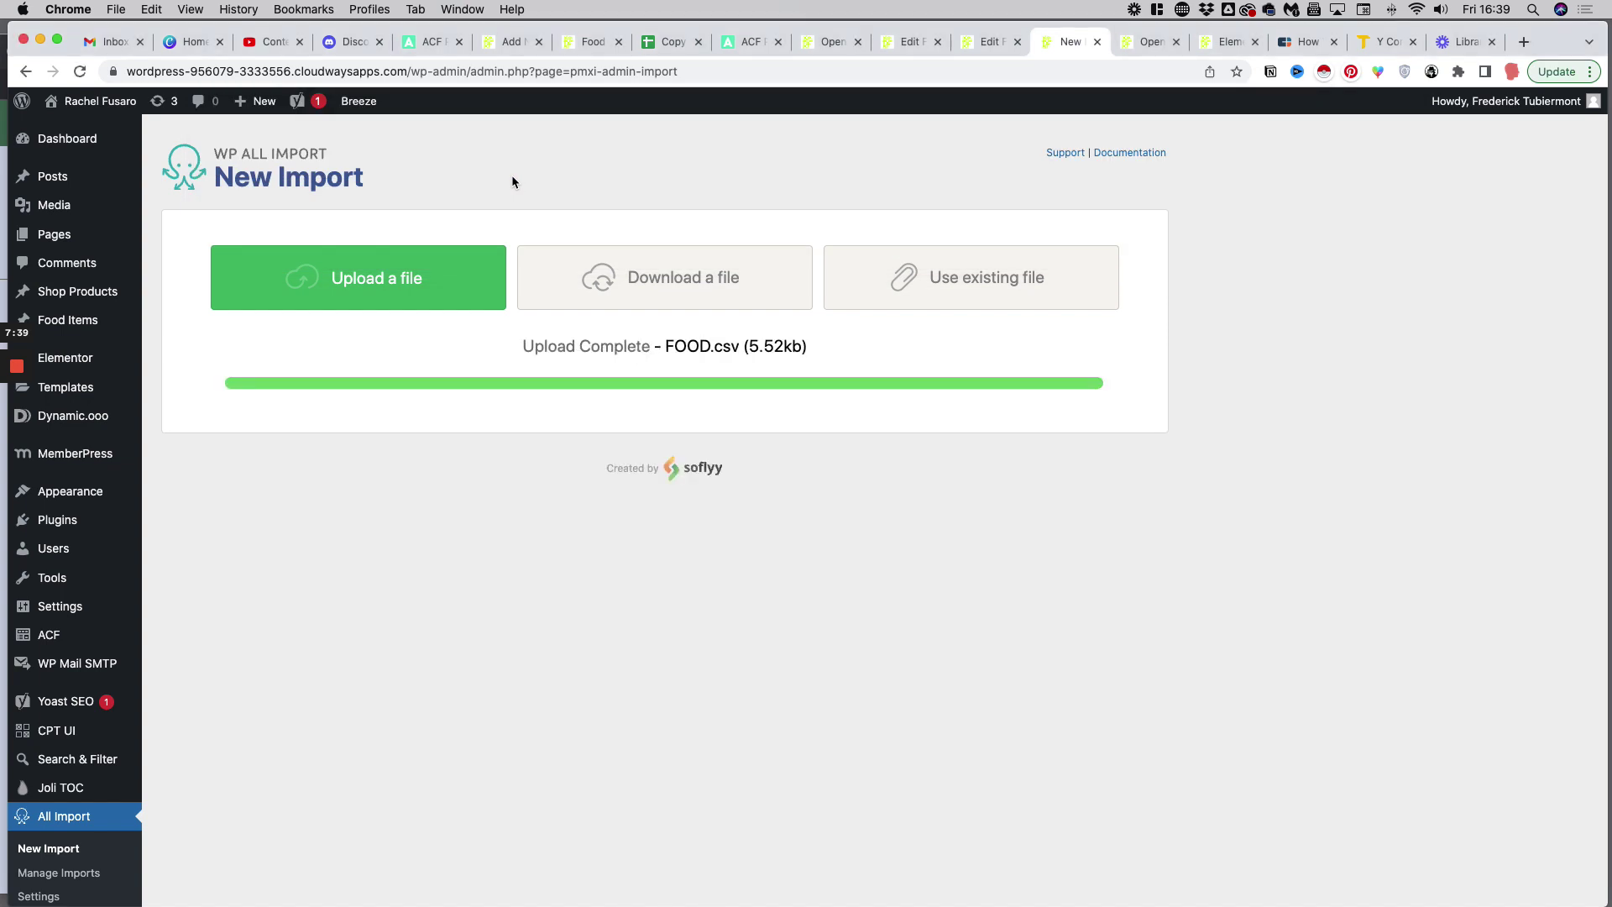
Step: Set the import to create new Food Items and continue to Step 2
{"action": "scroll", "coordinate": [529, 503], "scroll_direction": "down", "scroll_amount": 2}
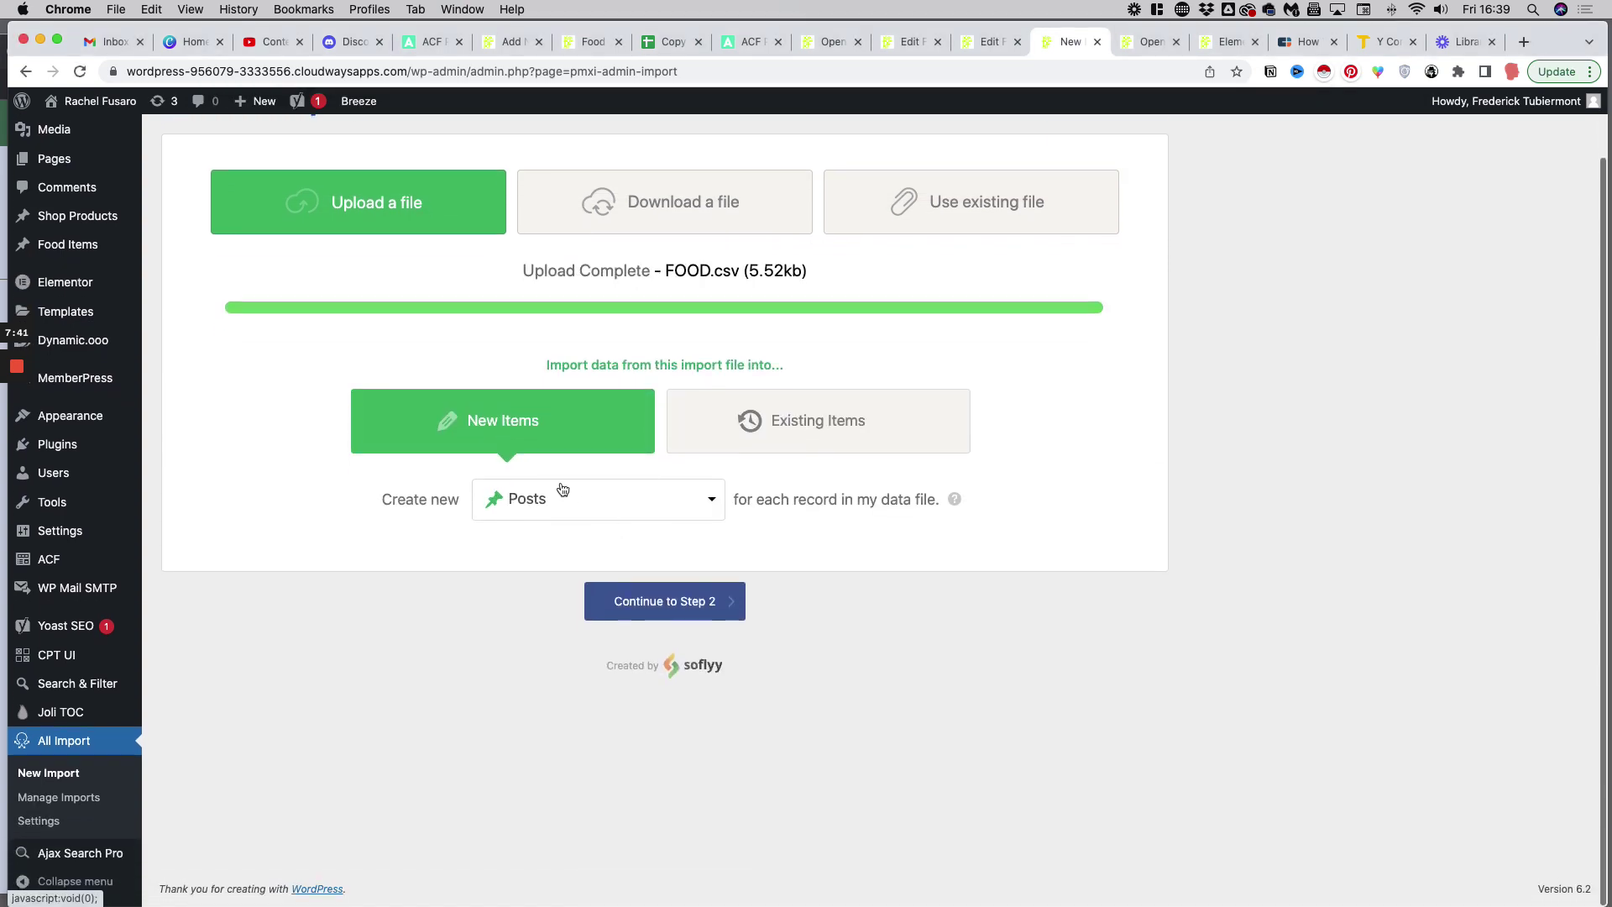
{"action": "left_click", "coordinate": [515, 511]}
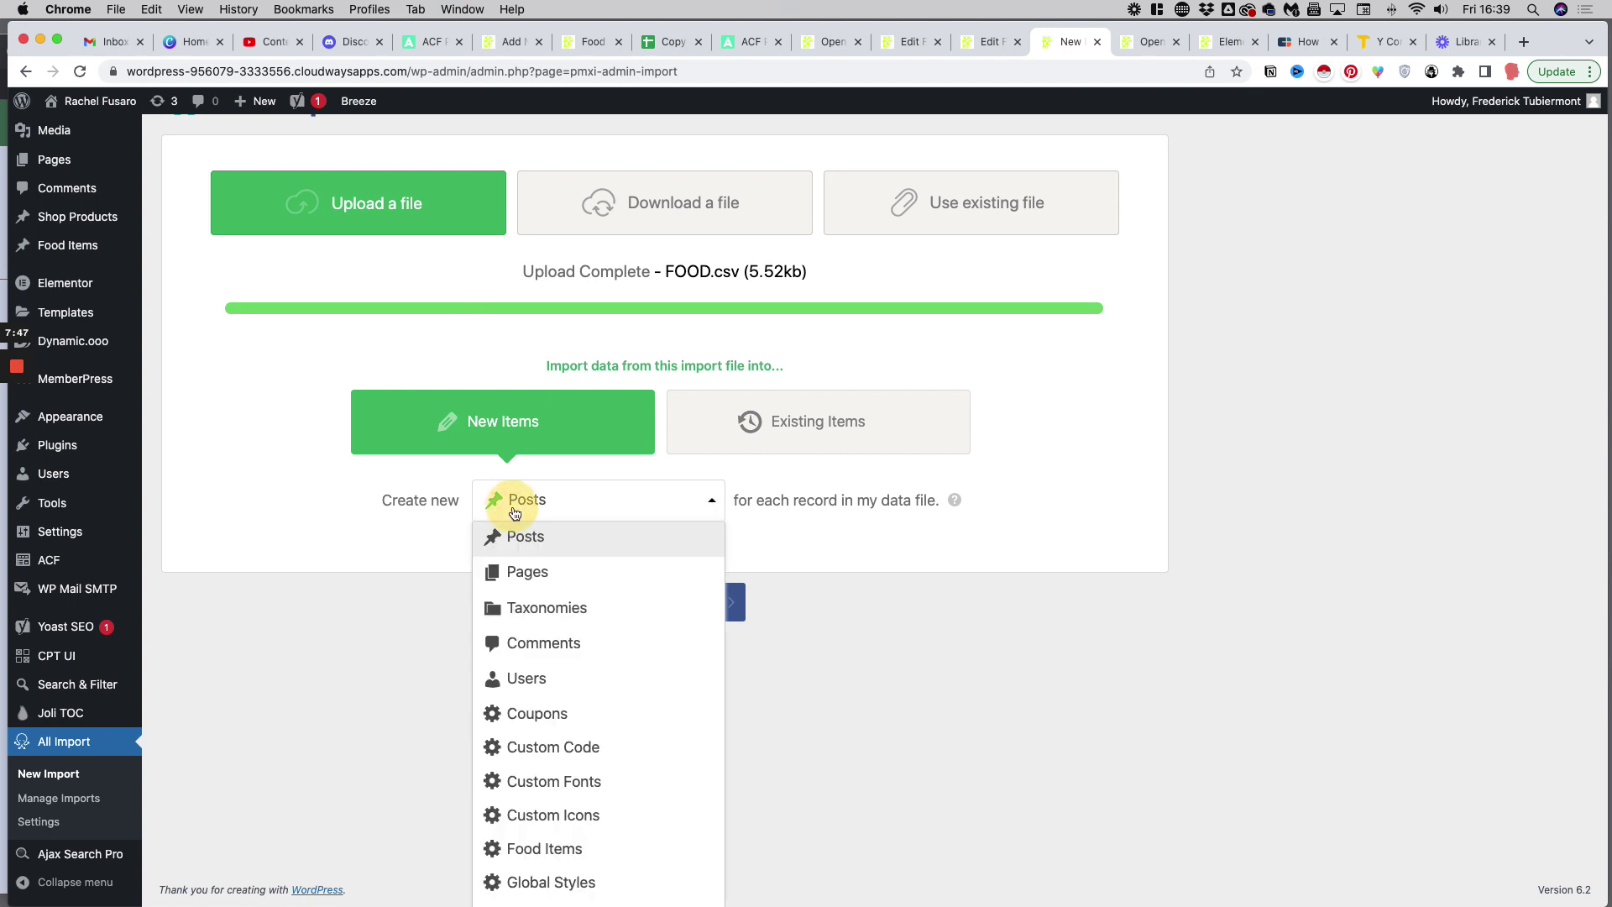
{"action": "scroll", "coordinate": [521, 571], "scroll_direction": "down", "scroll_amount": 5}
{"action": "scroll", "coordinate": [525, 594], "scroll_direction": "down", "scroll_amount": 2}
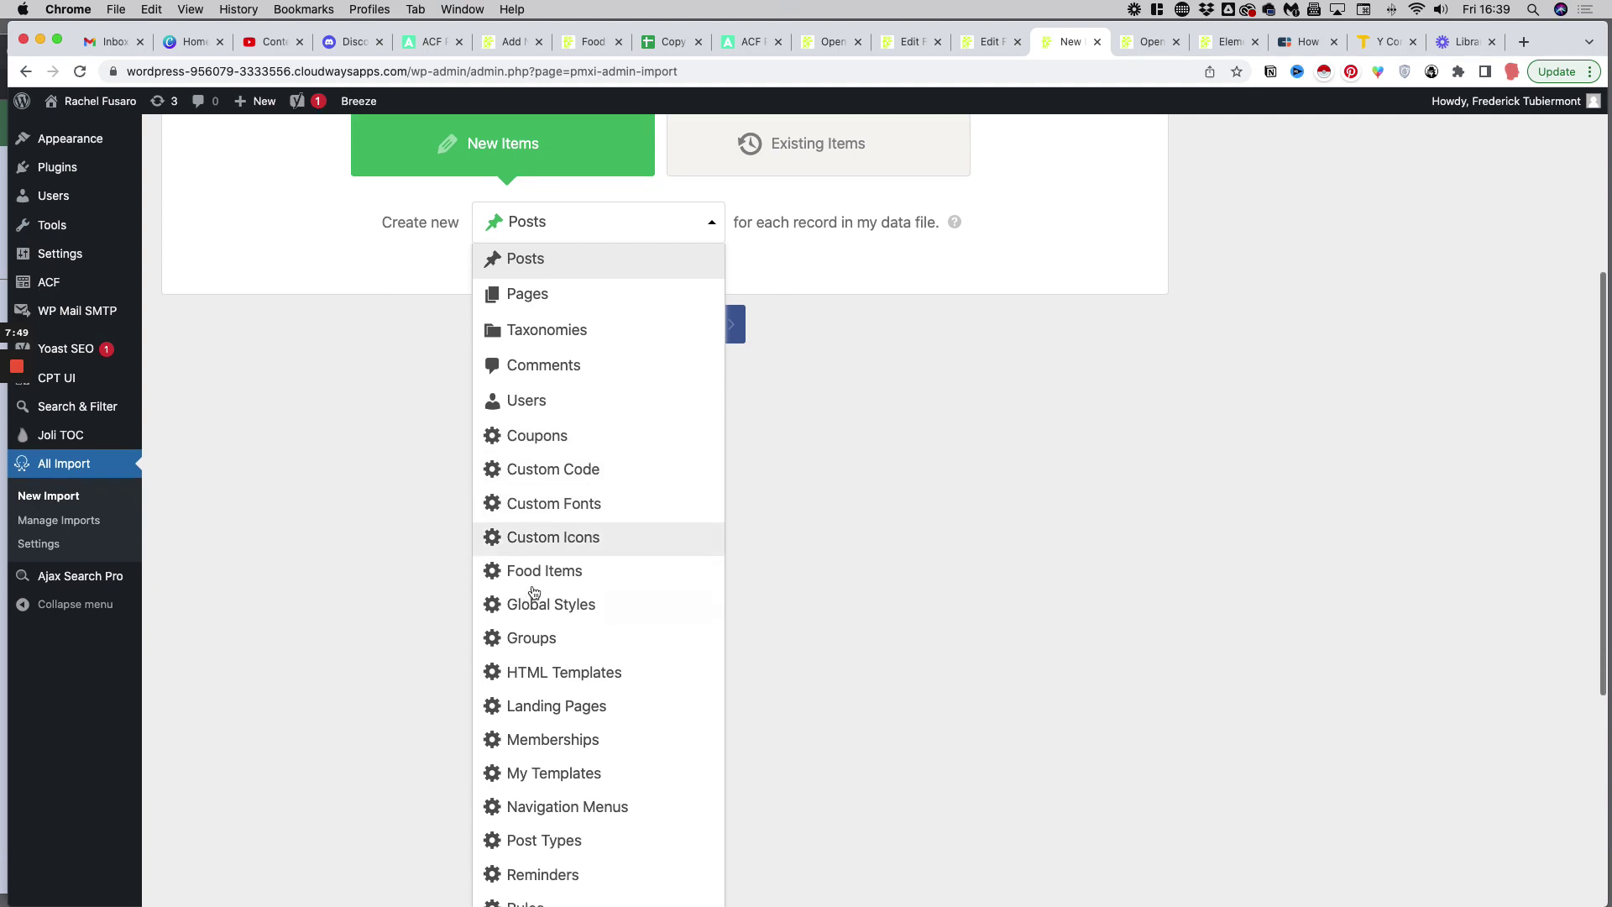
{"action": "left_click", "coordinate": [538, 571]}
{"action": "left_click", "coordinate": [632, 602]}
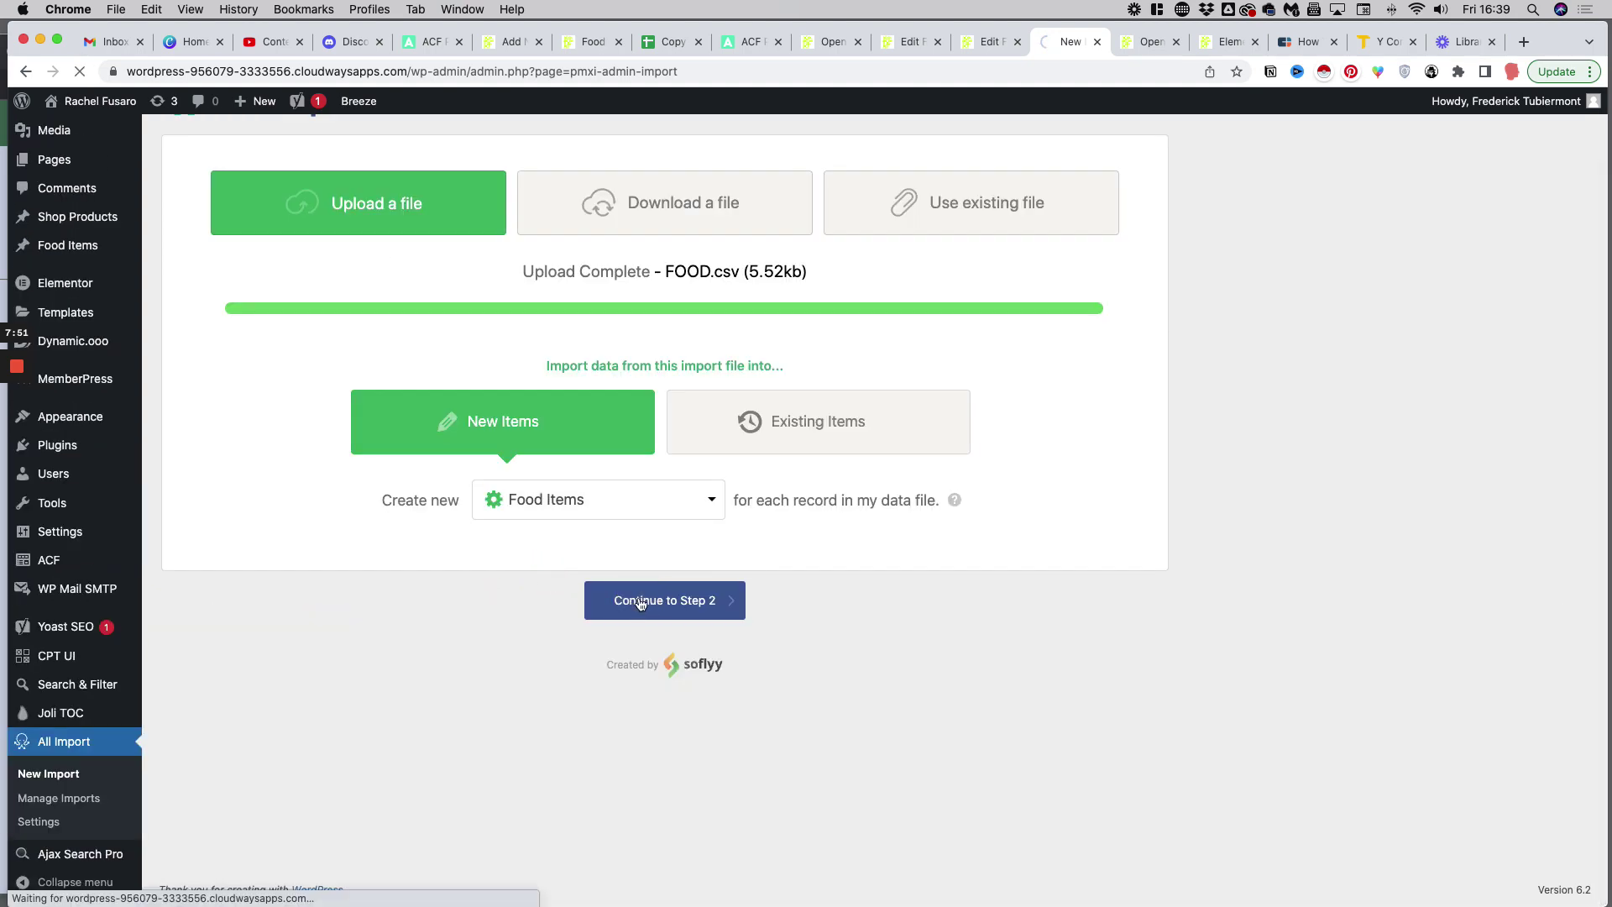
Step: Confirm the import preview lists 4 records, then proceed to Step 3 of the import
{"action": "scroll", "coordinate": [640, 603], "scroll_direction": "down", "scroll_amount": 3}
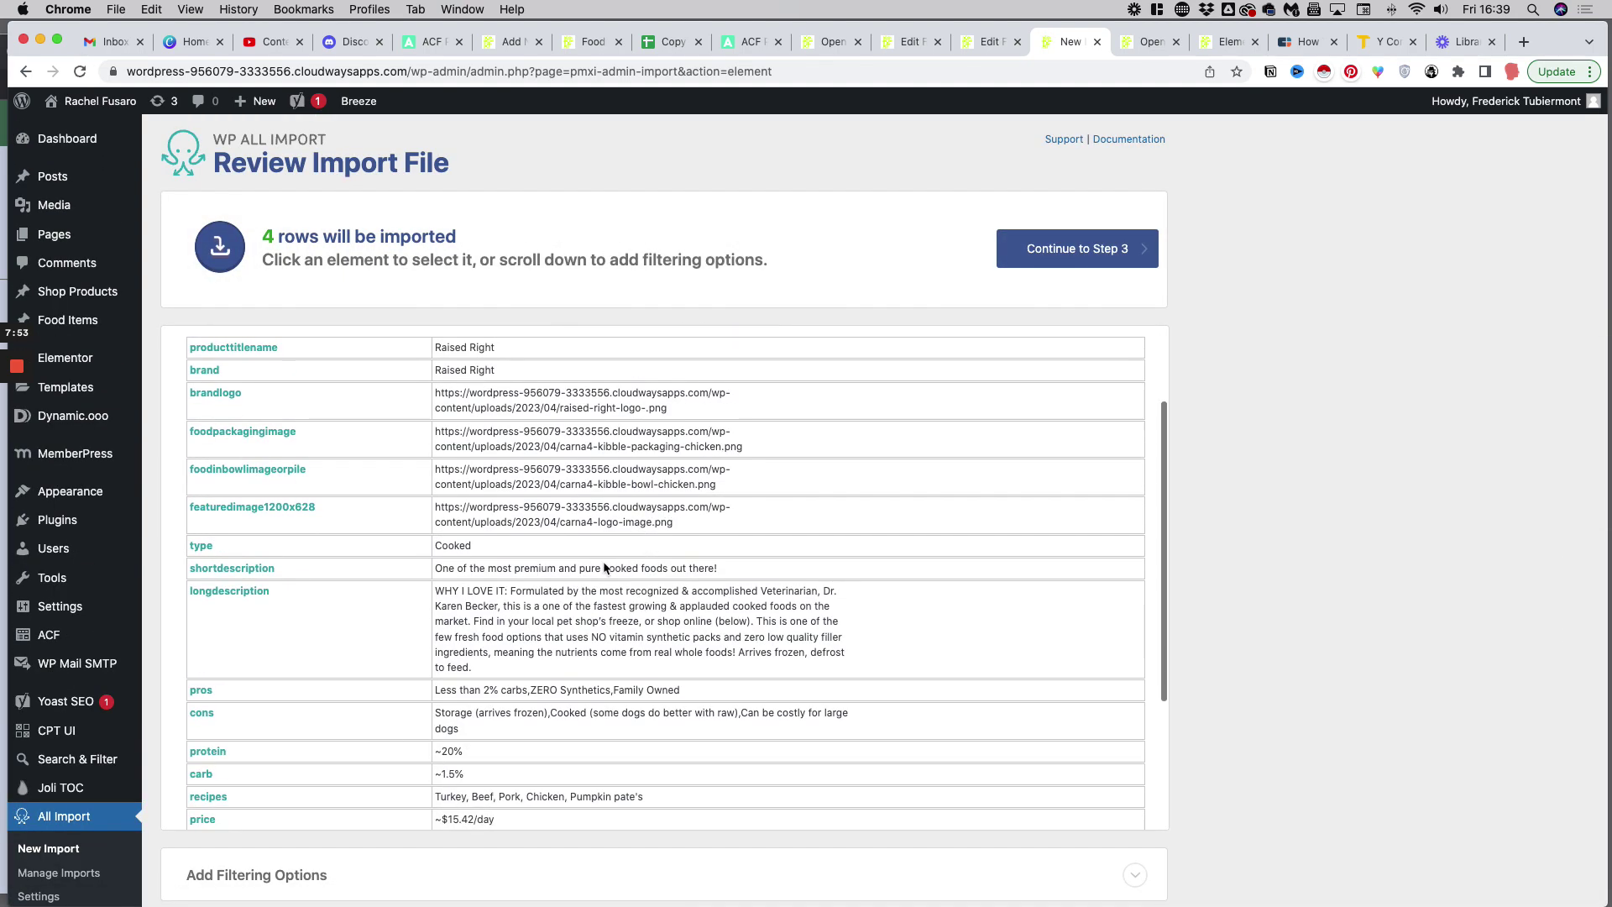
{"action": "scroll", "coordinate": [508, 525], "scroll_direction": "up", "scroll_amount": 4}
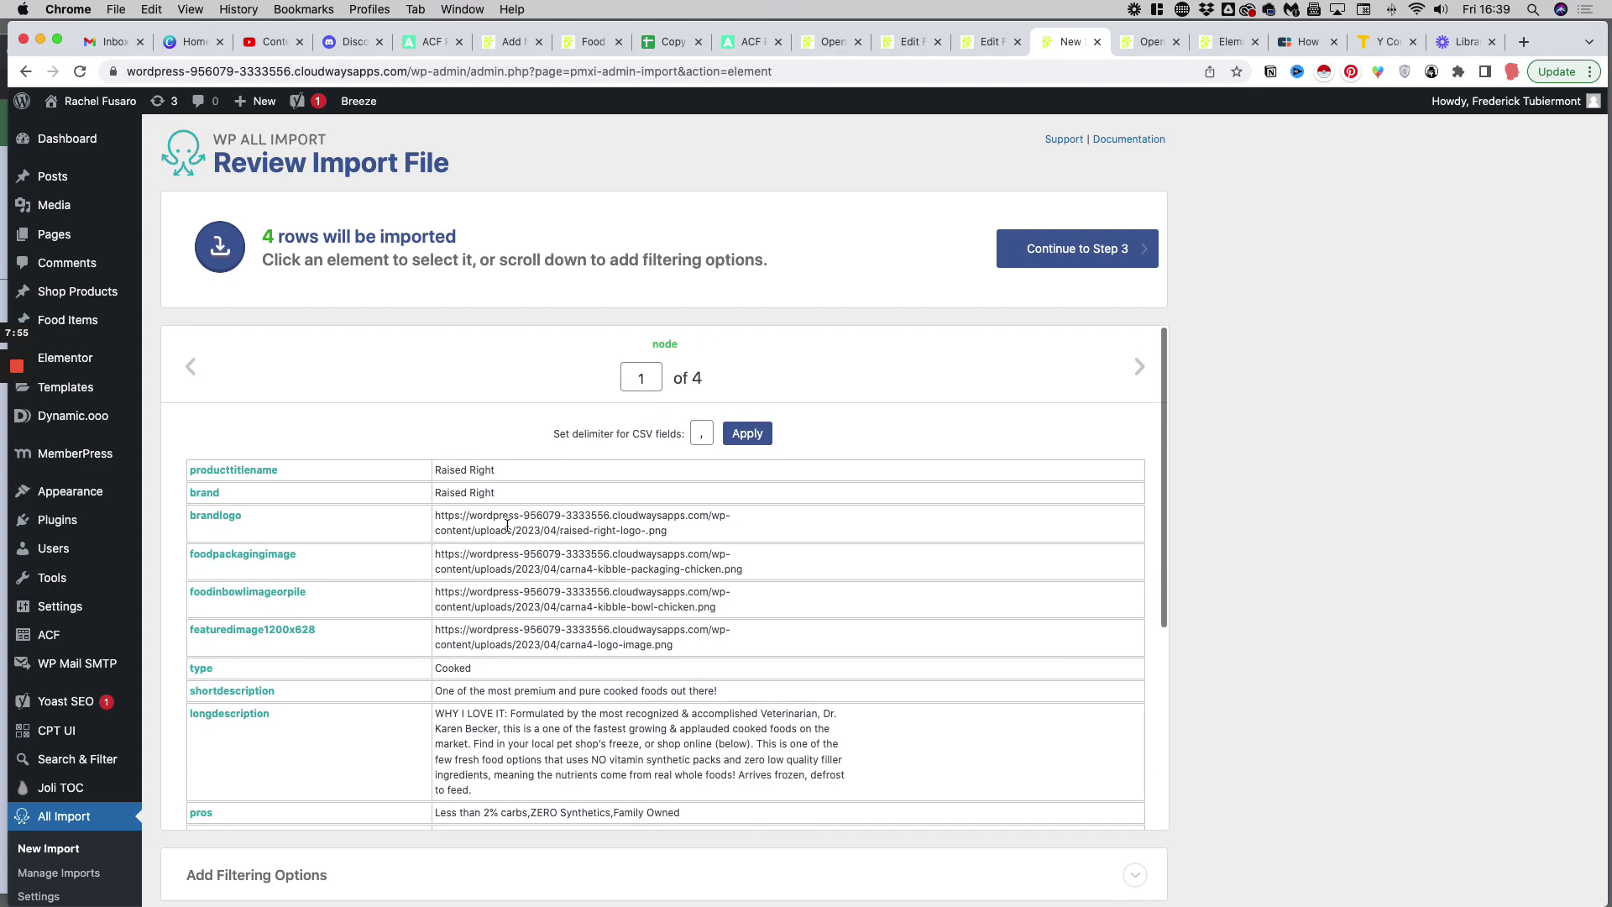
{"action": "scroll", "coordinate": [557, 566], "scroll_direction": "down", "scroll_amount": 3}
{"action": "scroll", "coordinate": [610, 507], "scroll_direction": "up", "scroll_amount": 3}
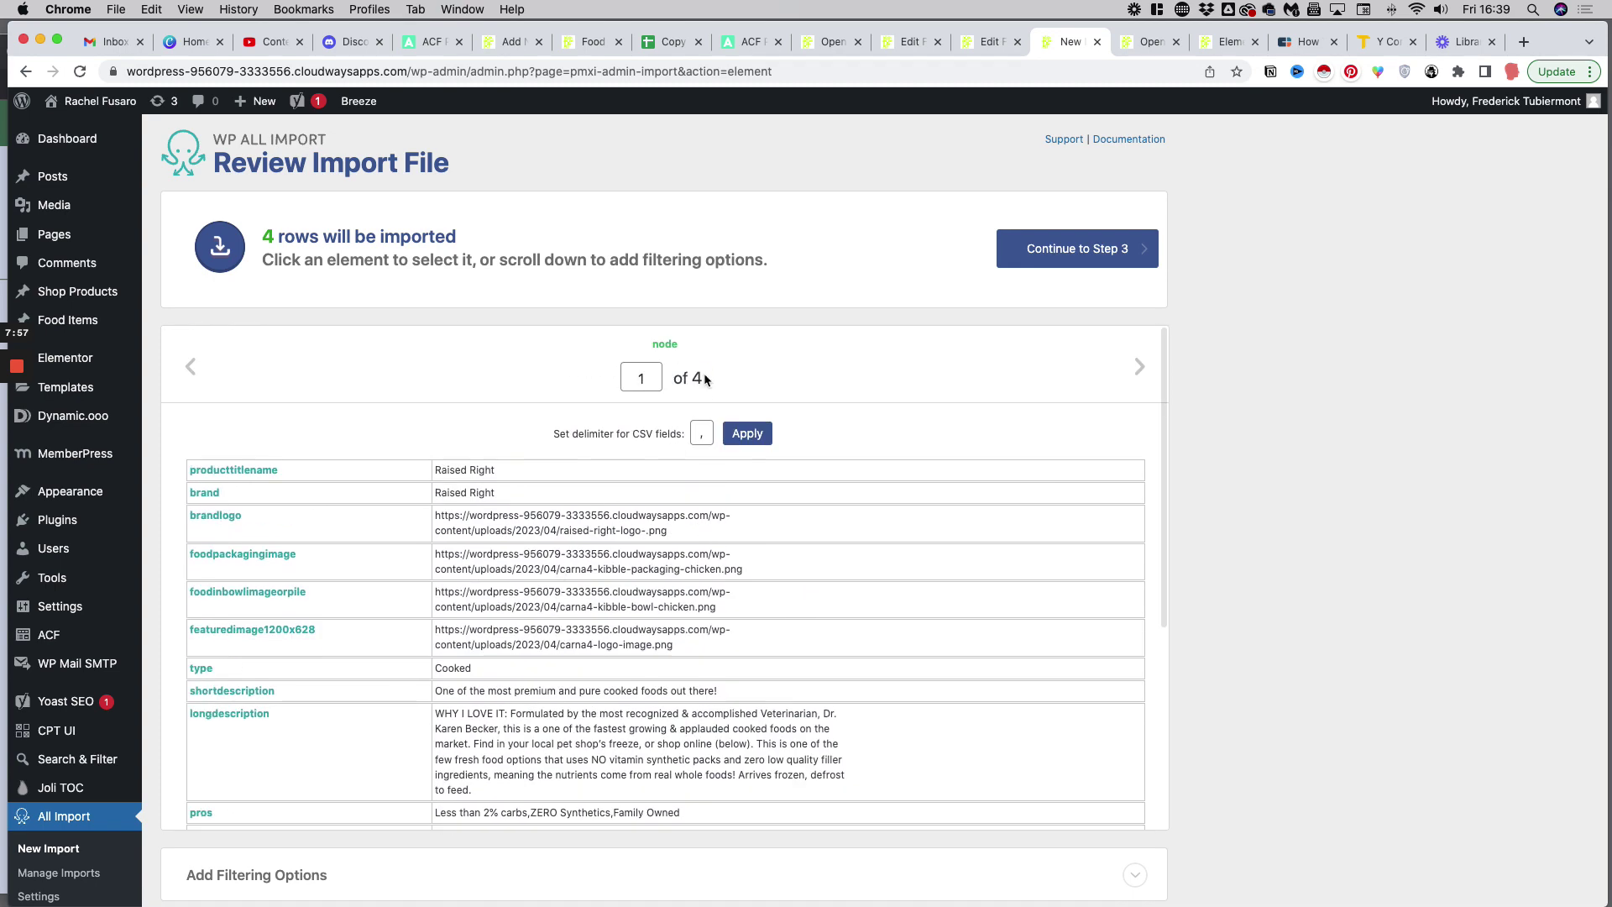
{"action": "mouse_move", "coordinate": [706, 378]}
{"action": "left_mouse_down"}
{"action": "mouse_move", "coordinate": [676, 378]}
{"action": "mouse_move", "coordinate": [698, 379]}
{"action": "left_mouse_up"}
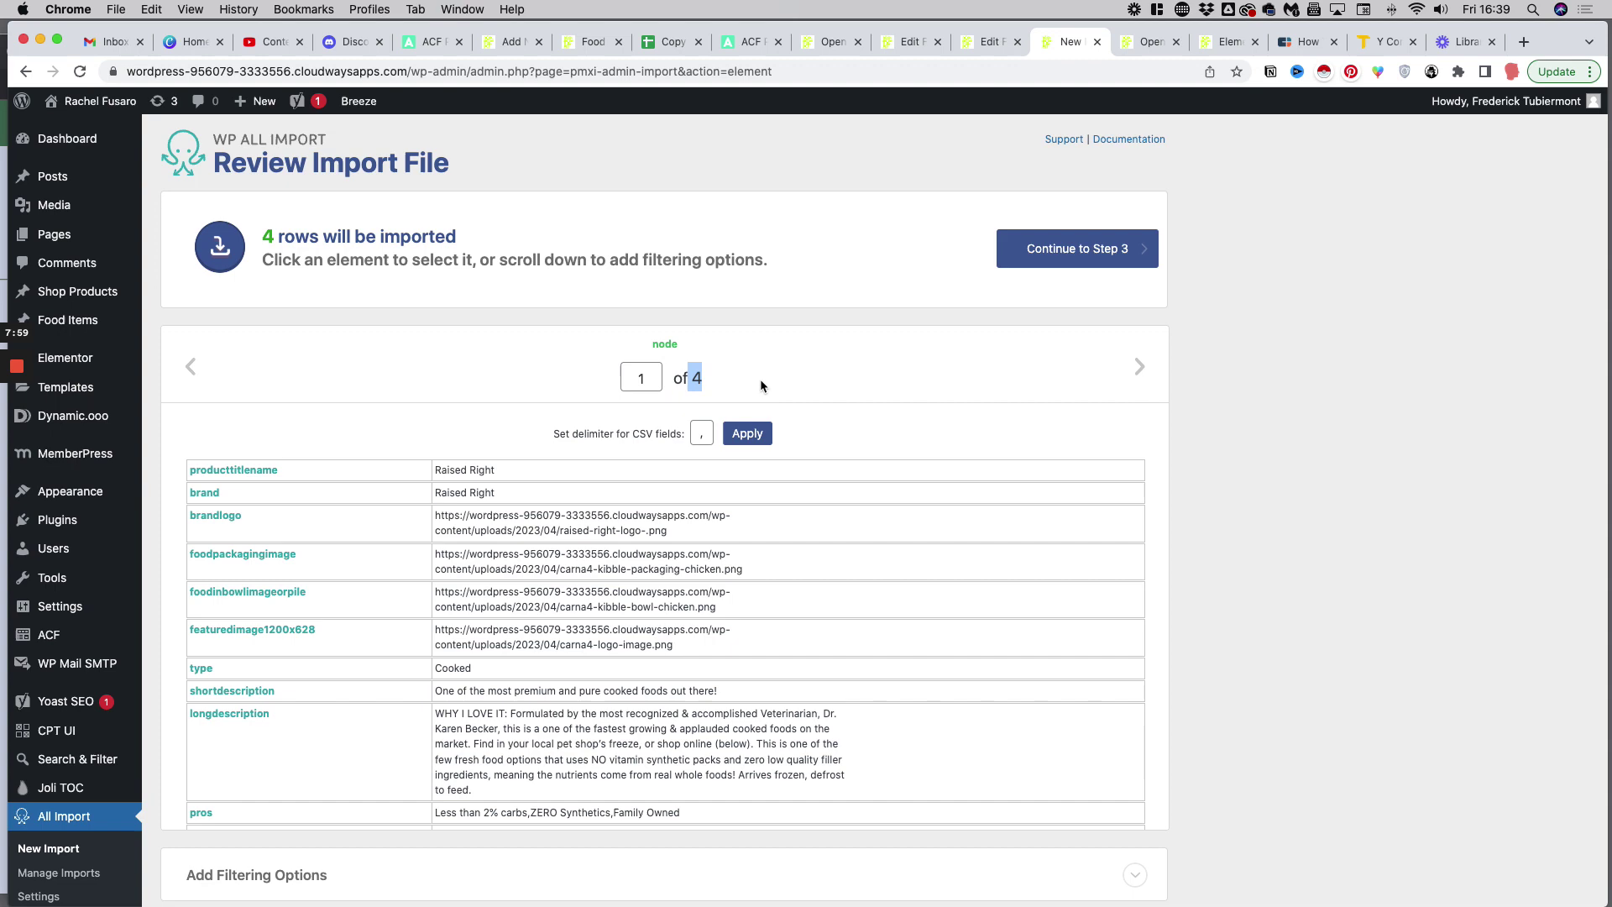
{"action": "scroll", "coordinate": [739, 538], "scroll_direction": "down", "scroll_amount": 10}
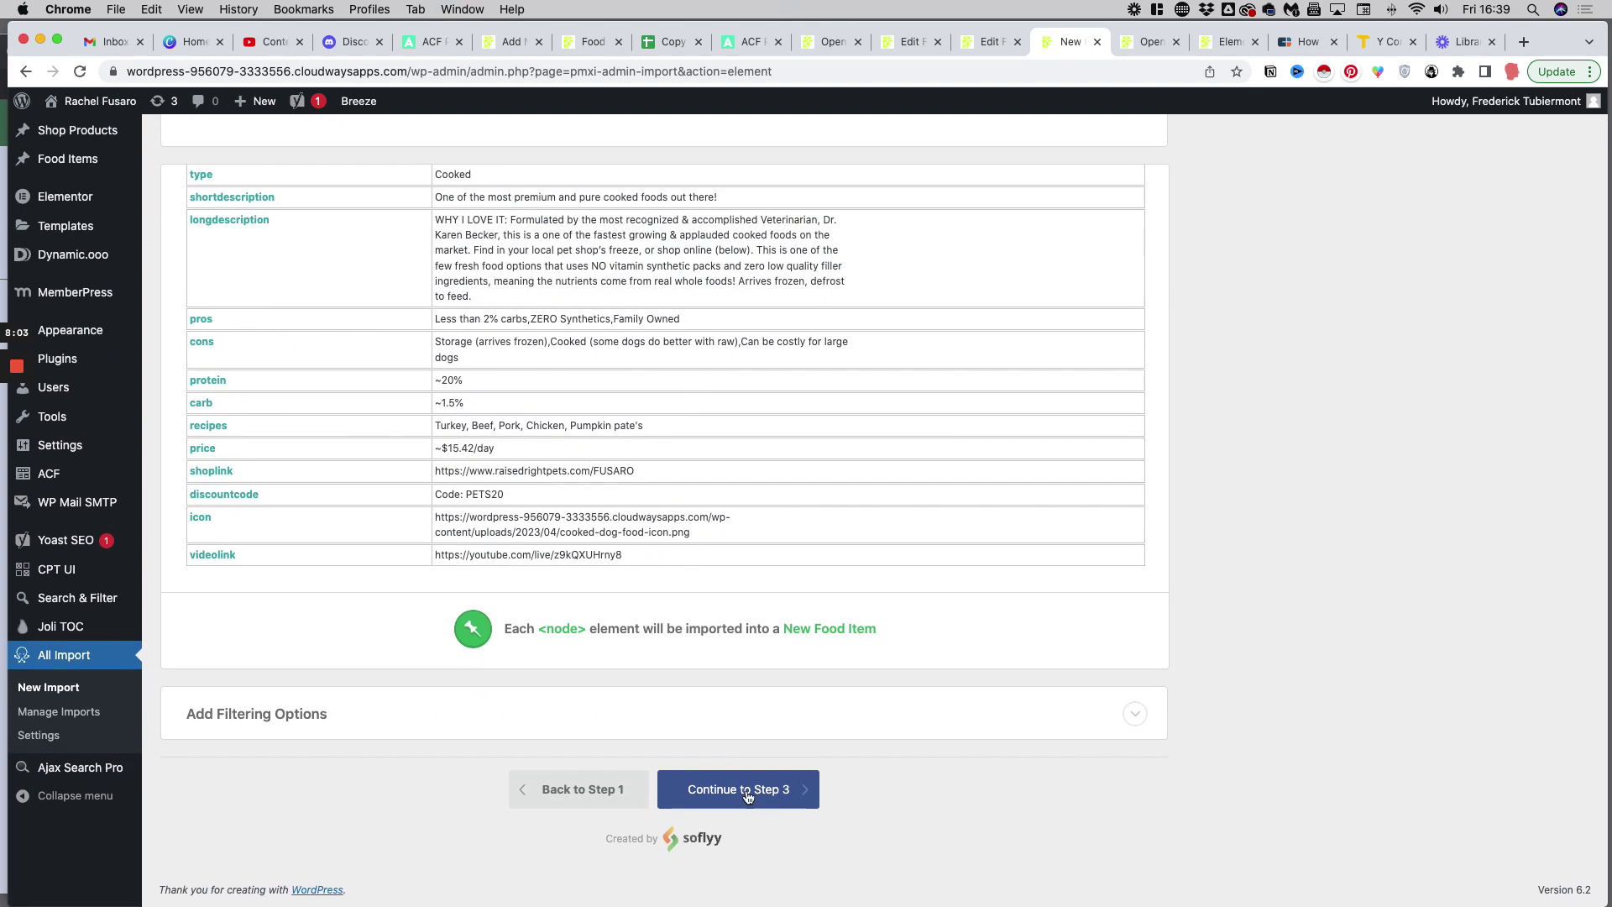
{"action": "left_click", "coordinate": [729, 787]}
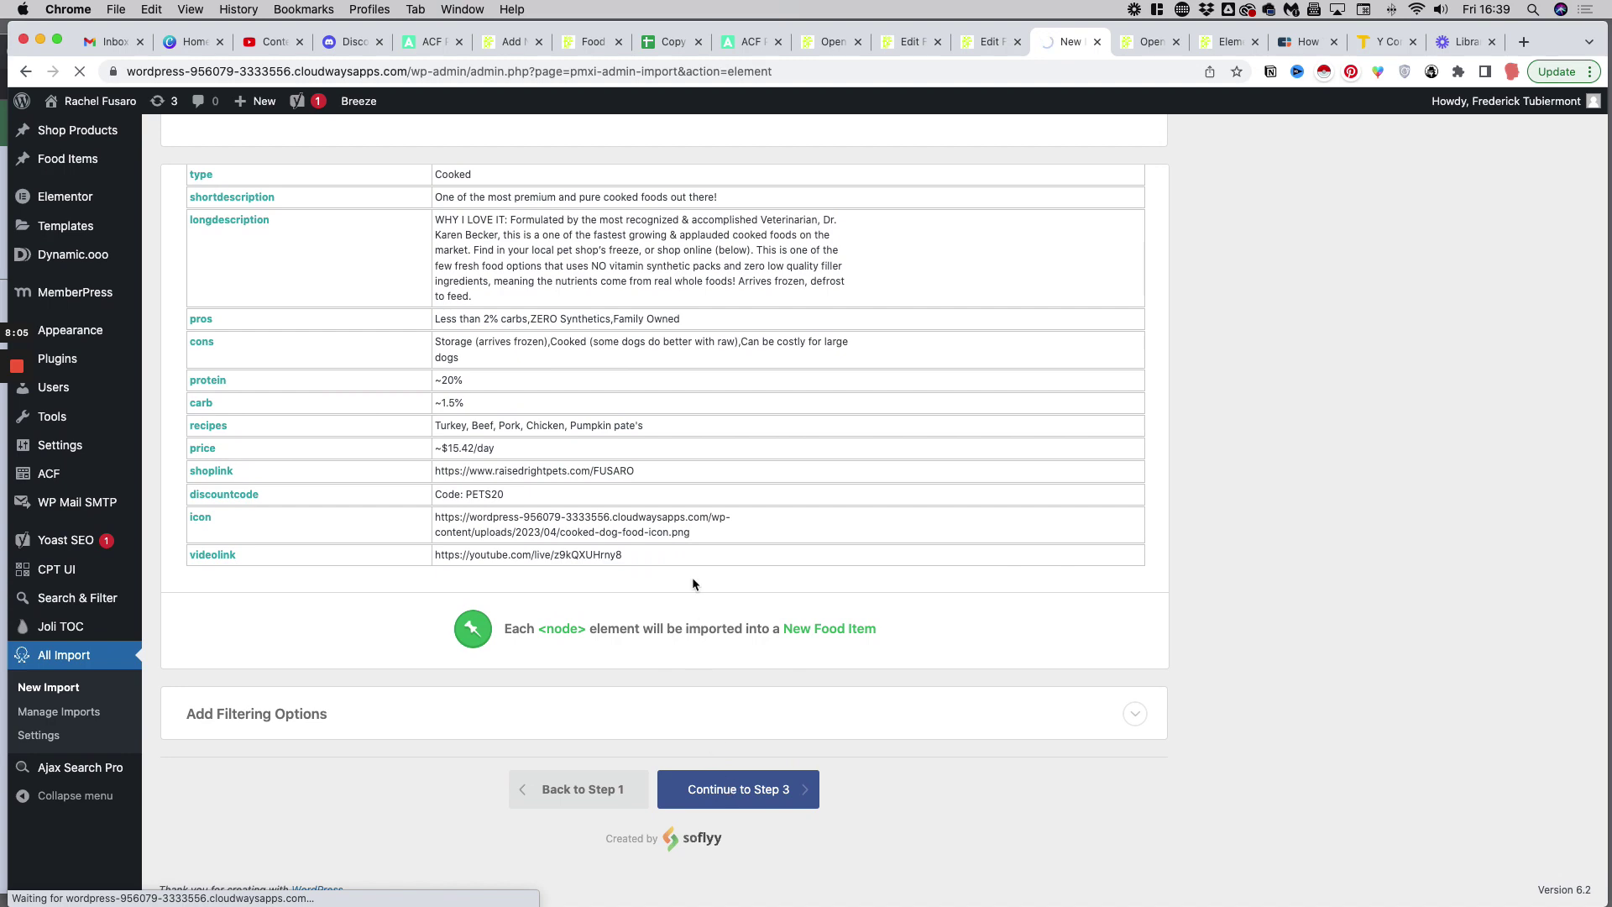
Step: Set the post title to {producttitlename[1]}, clearing the misplaced placeholder first
{"action": "scroll", "coordinate": [665, 542], "scroll_direction": "down", "scroll_amount": 1}
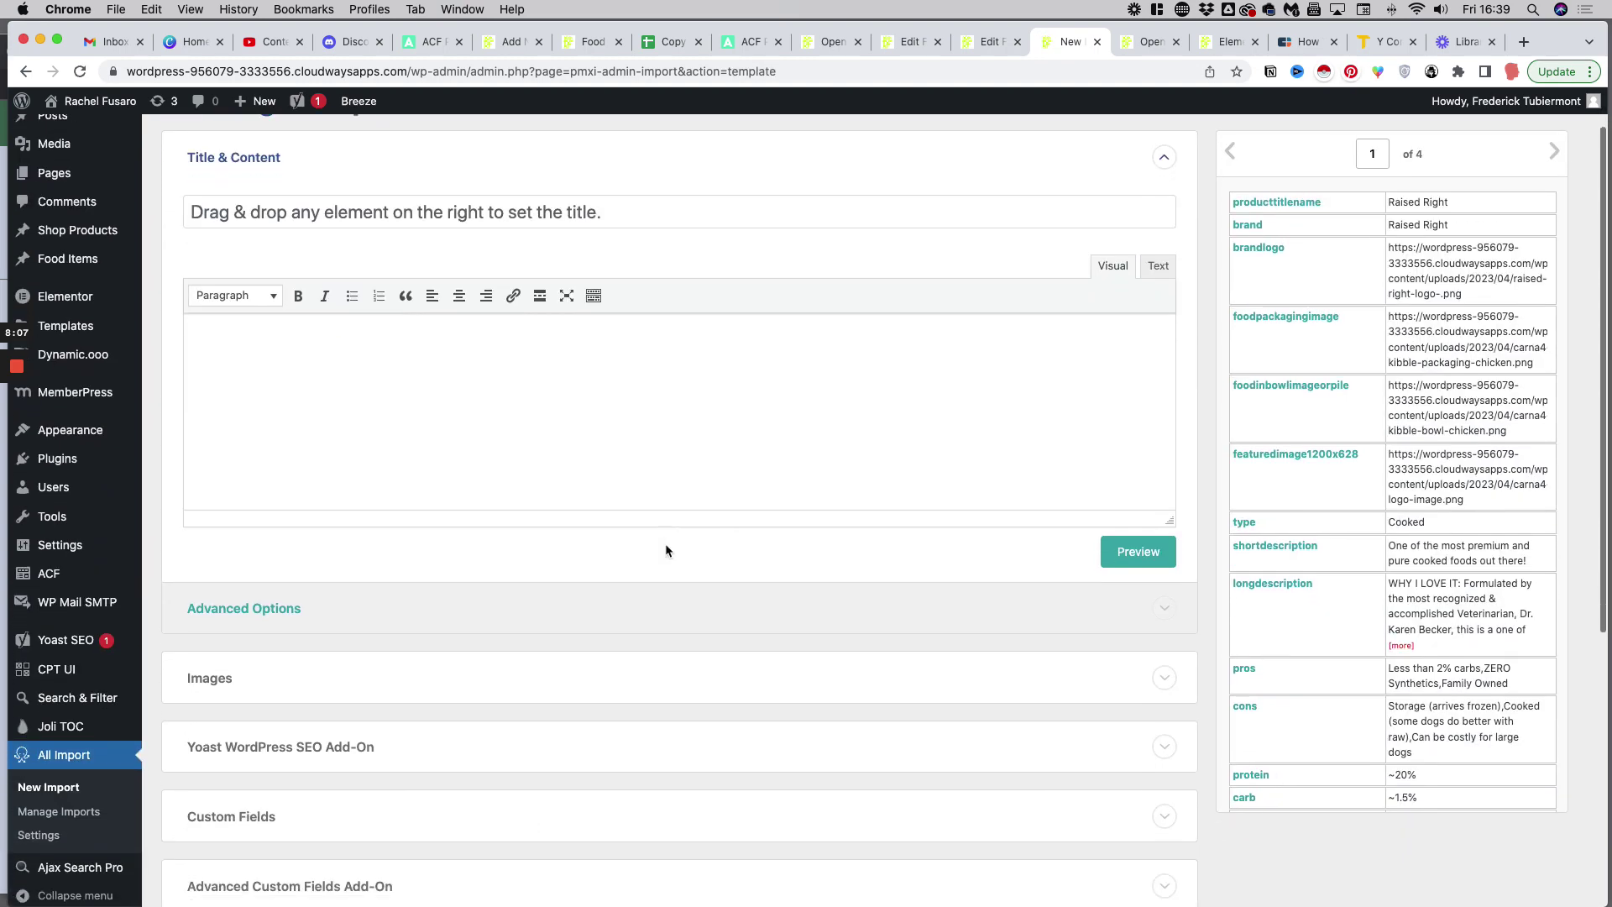
{"action": "scroll", "coordinate": [665, 542], "scroll_direction": "up", "scroll_amount": 1}
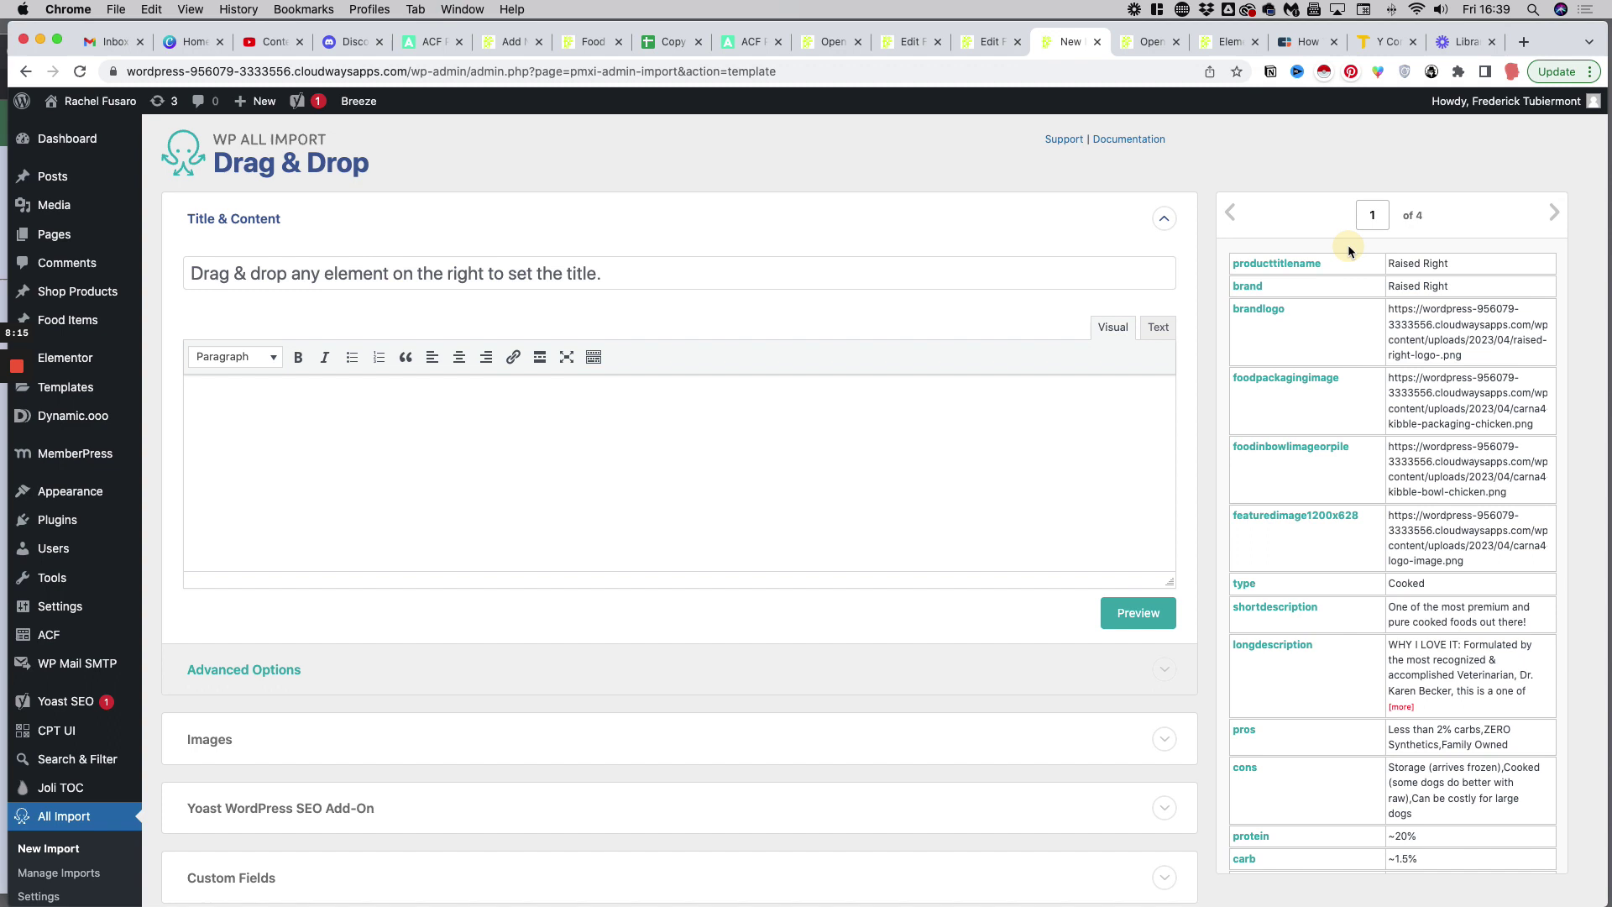
{"action": "left_click_drag", "start_coordinate": [1349, 245], "coordinate": [513, 269]}
{"action": "left_click_drag", "start_coordinate": [1243, 263], "coordinate": [709, 279]}
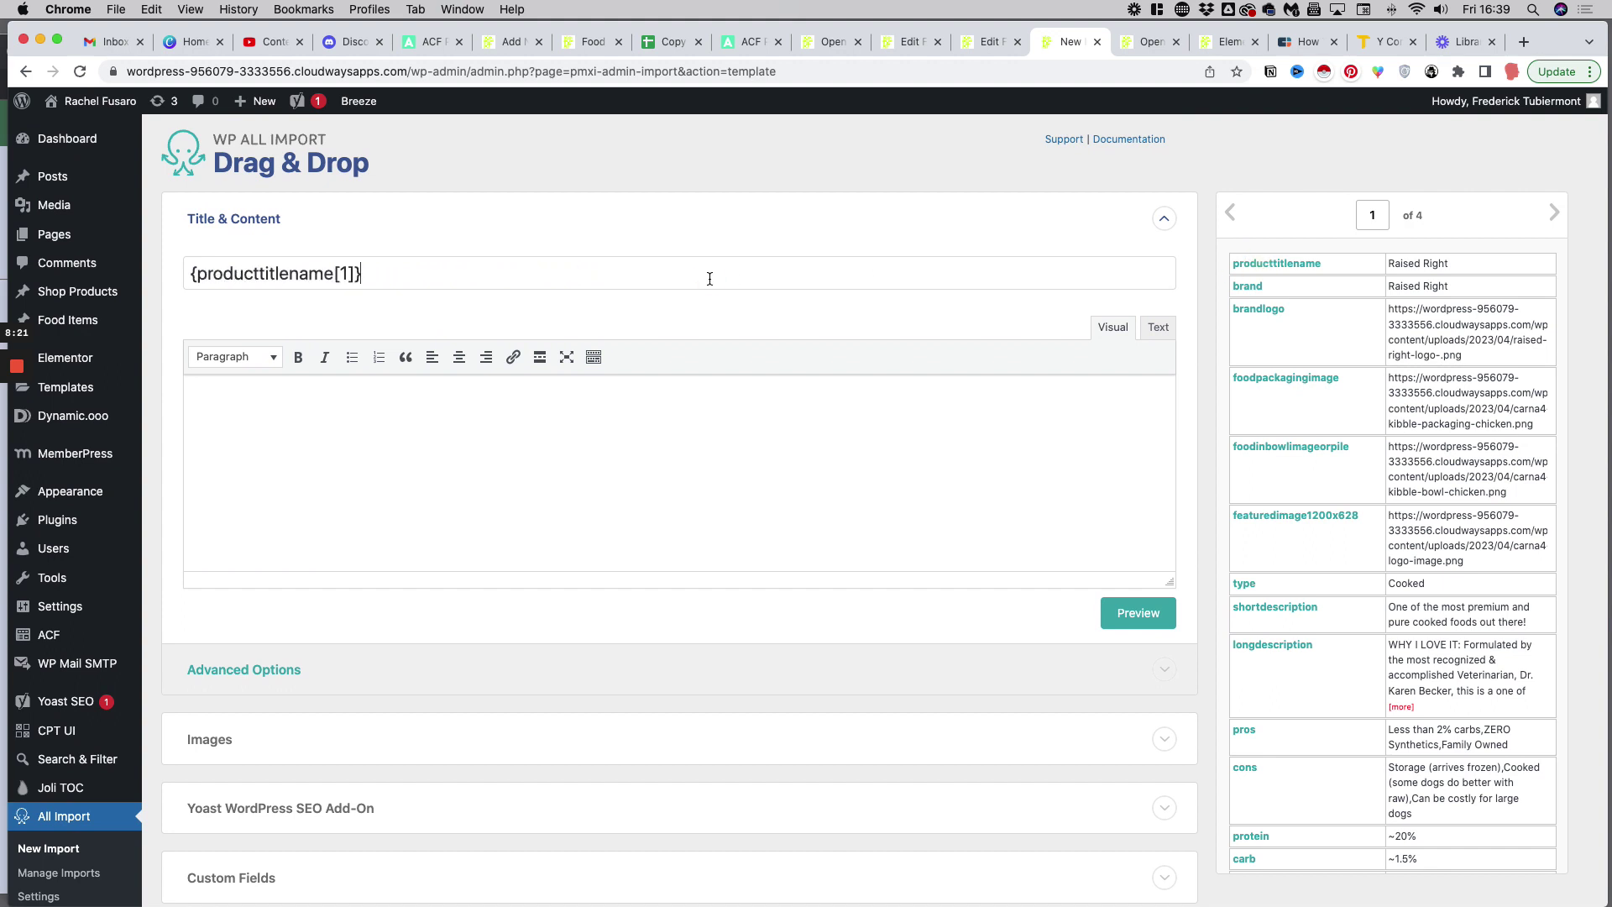
{"action": "left_click_drag", "start_coordinate": [178, 264], "coordinate": [291, 243]}
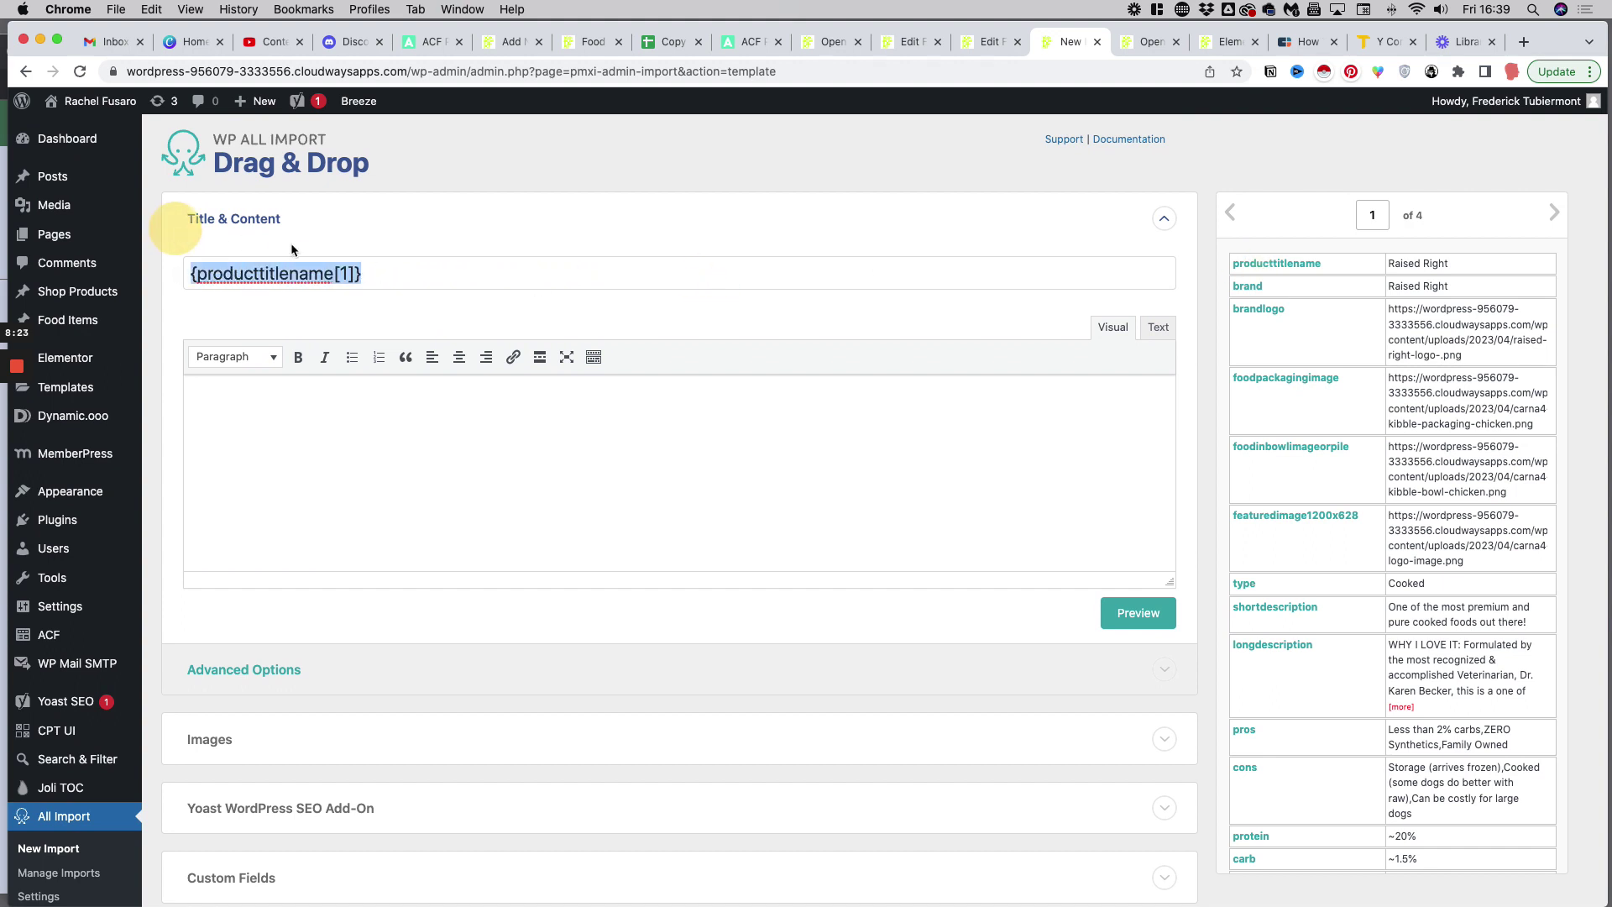
{"action": "key", "text": "BackSpace"}
{"action": "left_click_drag", "start_coordinate": [1276, 263], "coordinate": [799, 271]}
Step: Expand the Images section of the import template
{"action": "scroll", "coordinate": [773, 277], "scroll_direction": "down", "scroll_amount": 1}
{"action": "scroll", "coordinate": [773, 279], "scroll_direction": "down", "scroll_amount": 3}
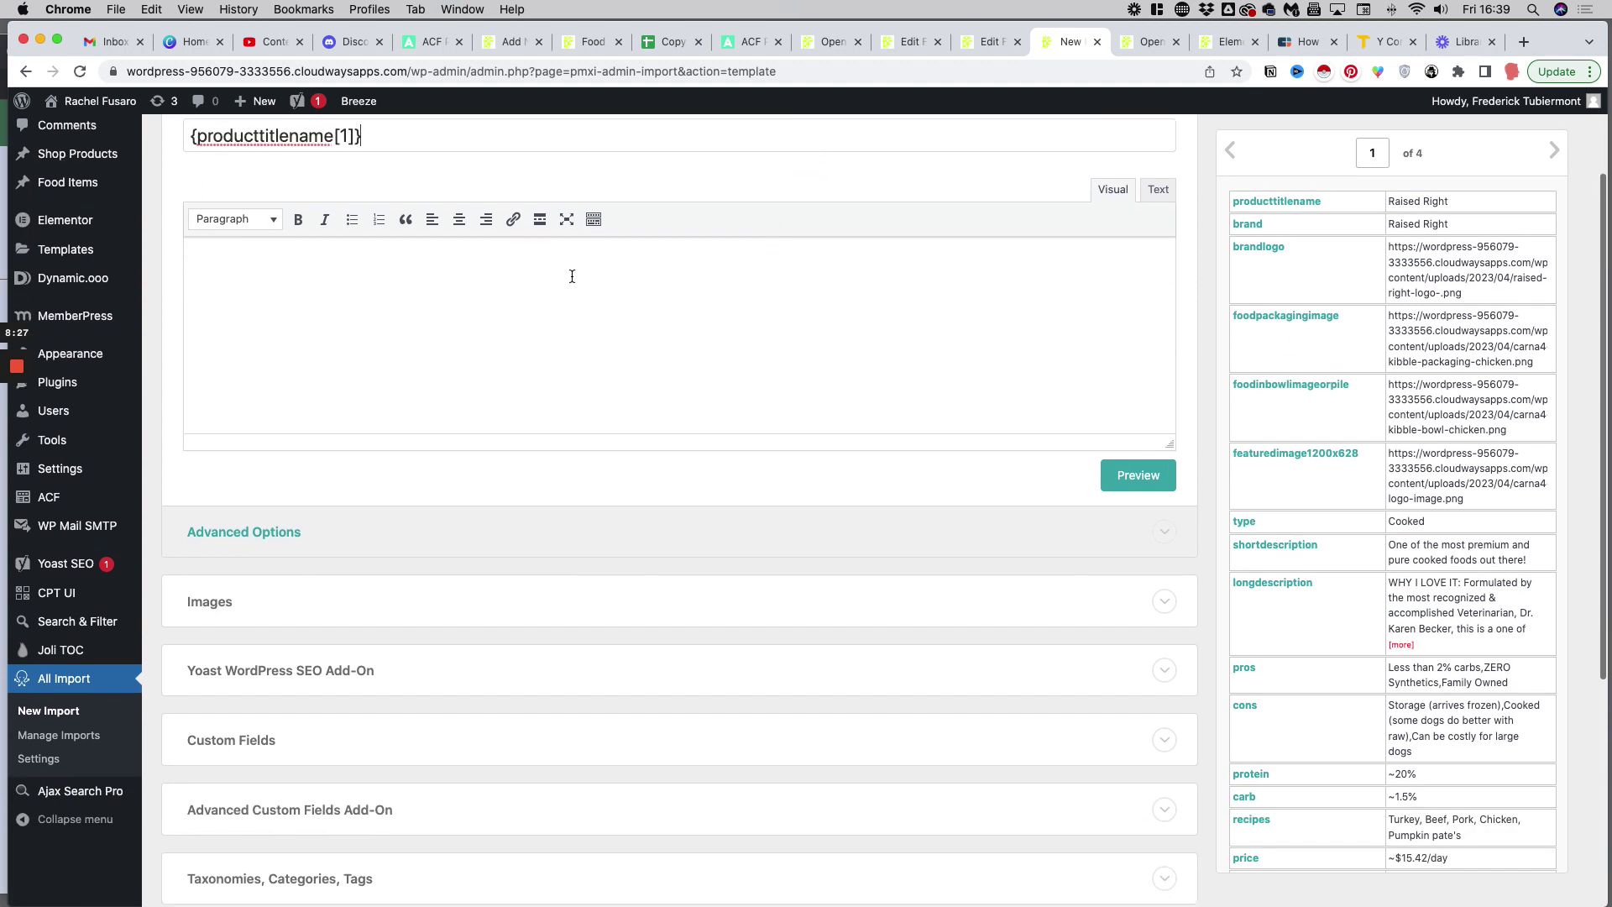
{"action": "left_click", "coordinate": [573, 277]}
{"action": "scroll", "coordinate": [245, 289], "scroll_direction": "down", "scroll_amount": 8}
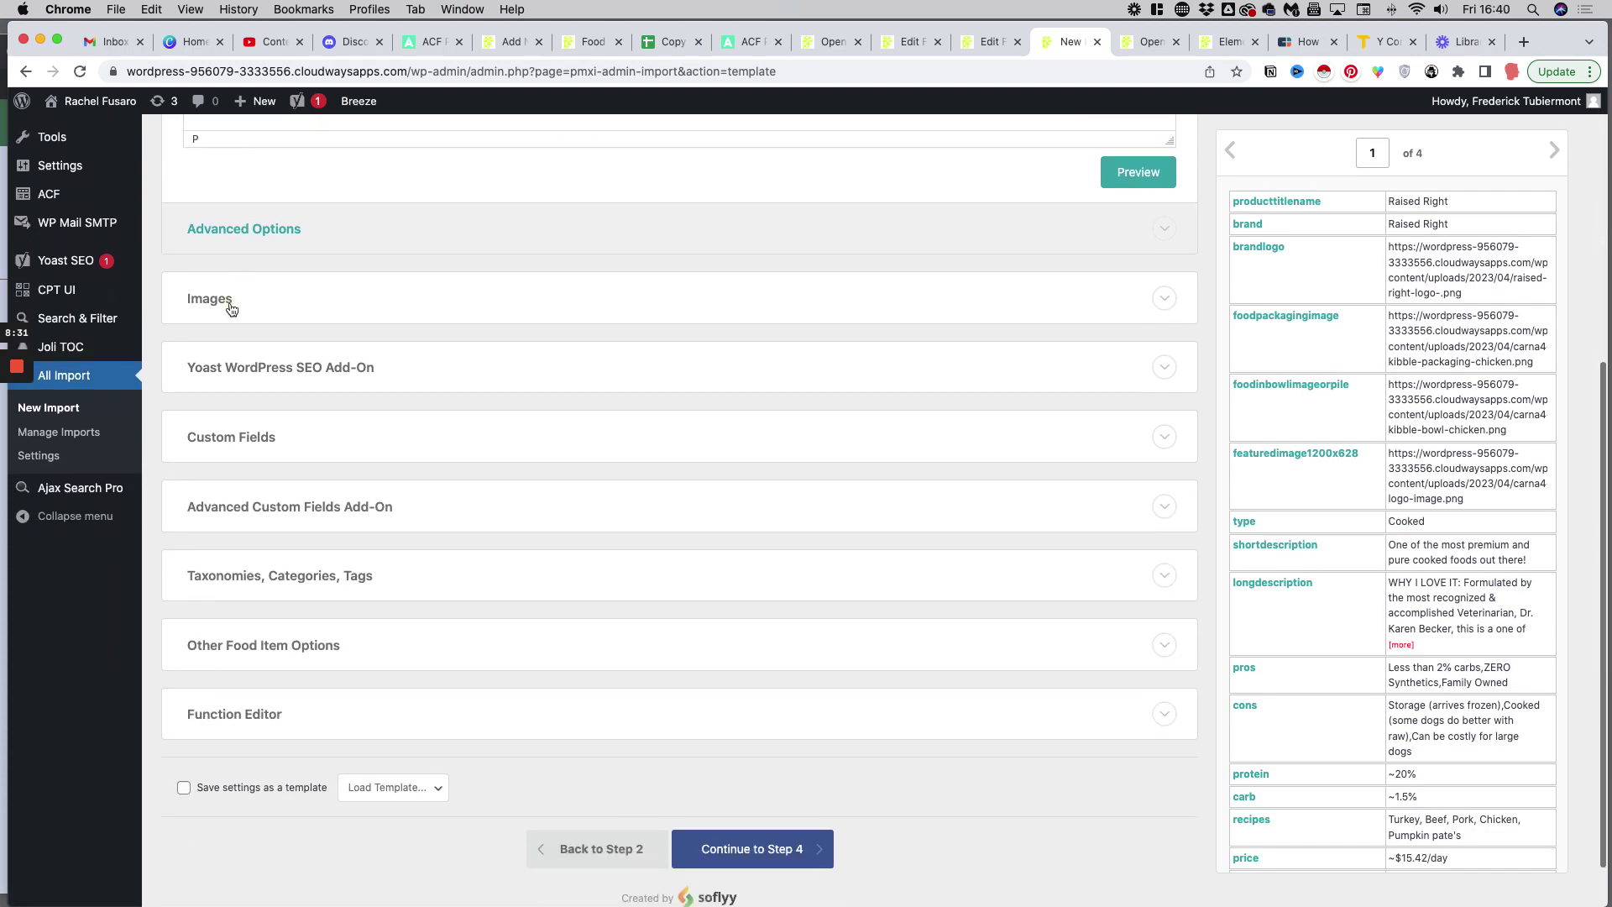
{"action": "left_click", "coordinate": [232, 302]}
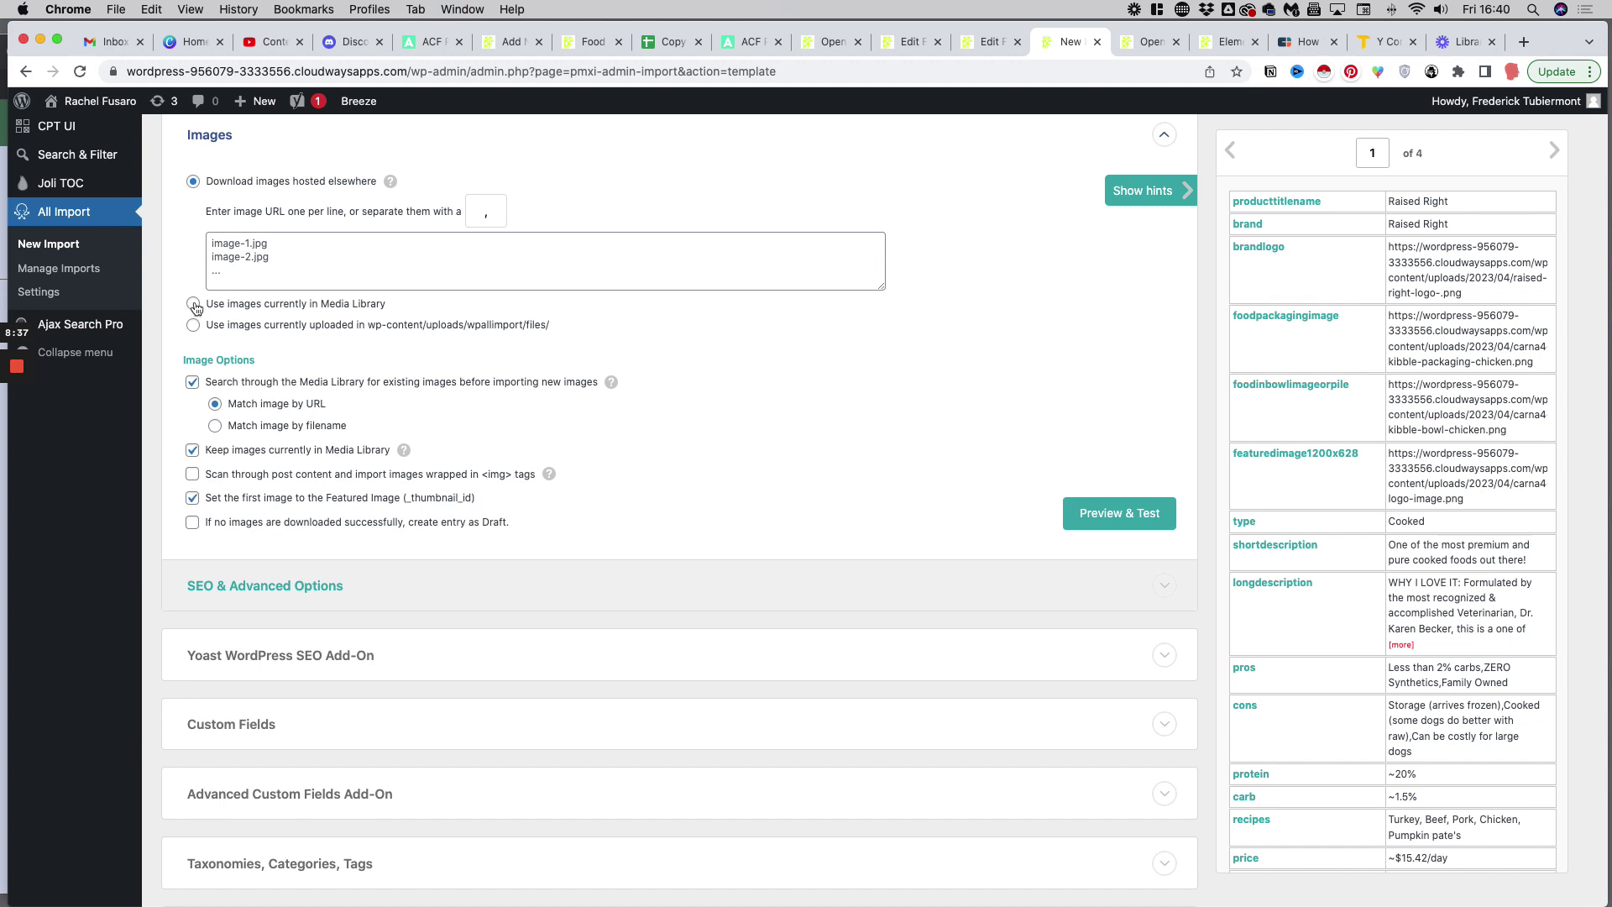
Step: Select 'Use images currently in Media Library' with filenames set to {featuredimage1200x628[1]}
{"action": "left_click_drag", "start_coordinate": [386, 304], "coordinate": [257, 304]}
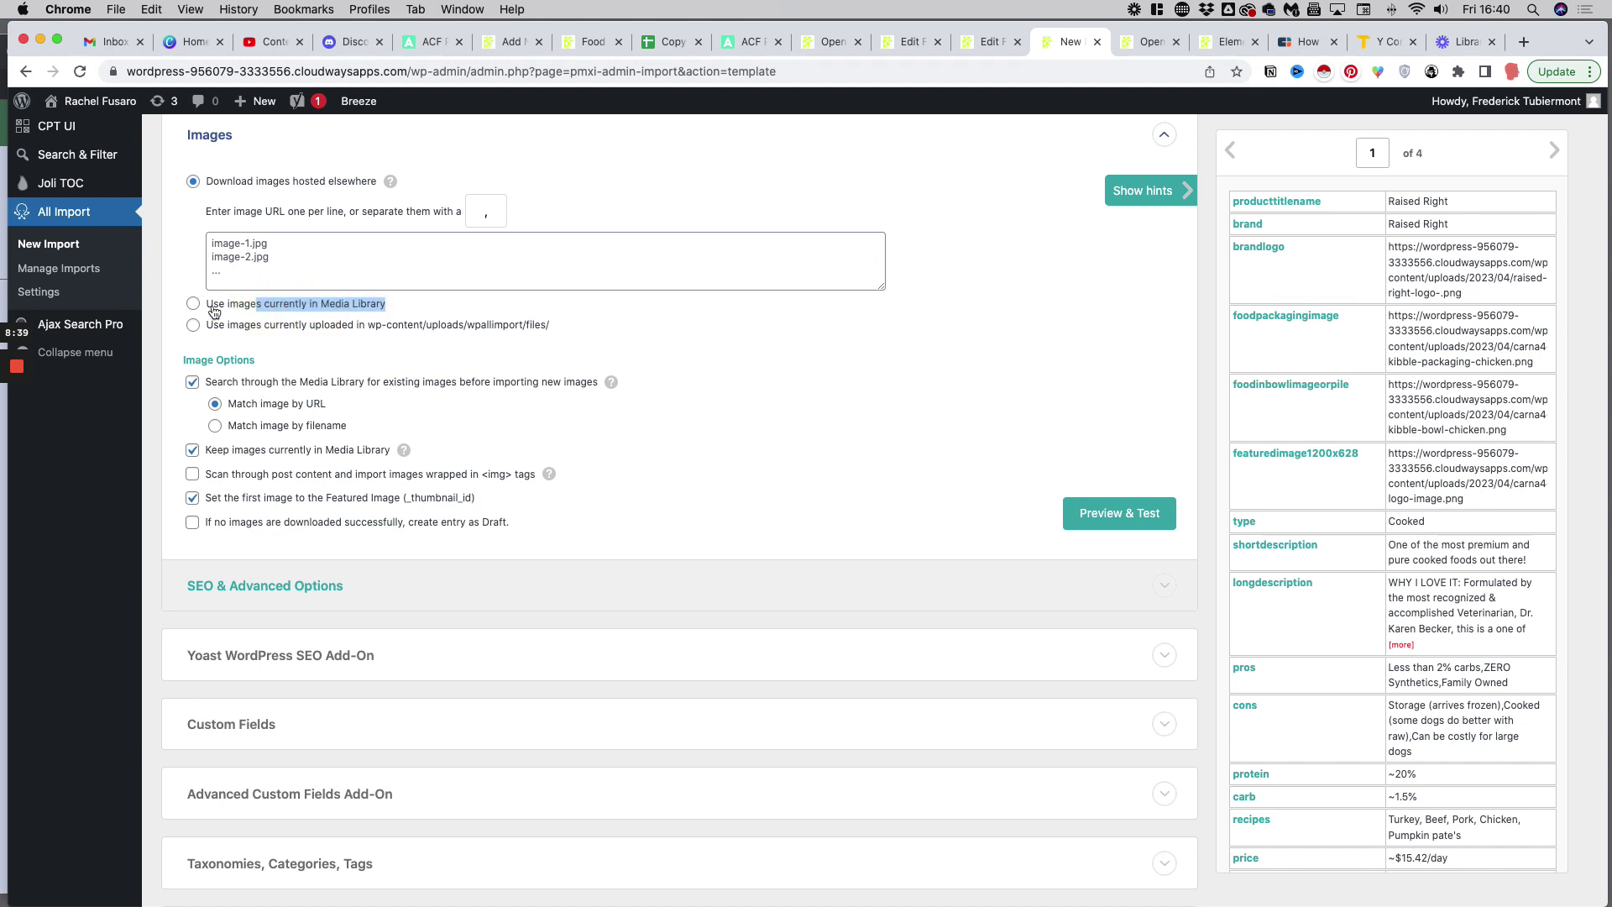
{"action": "left_click", "coordinate": [194, 304]}
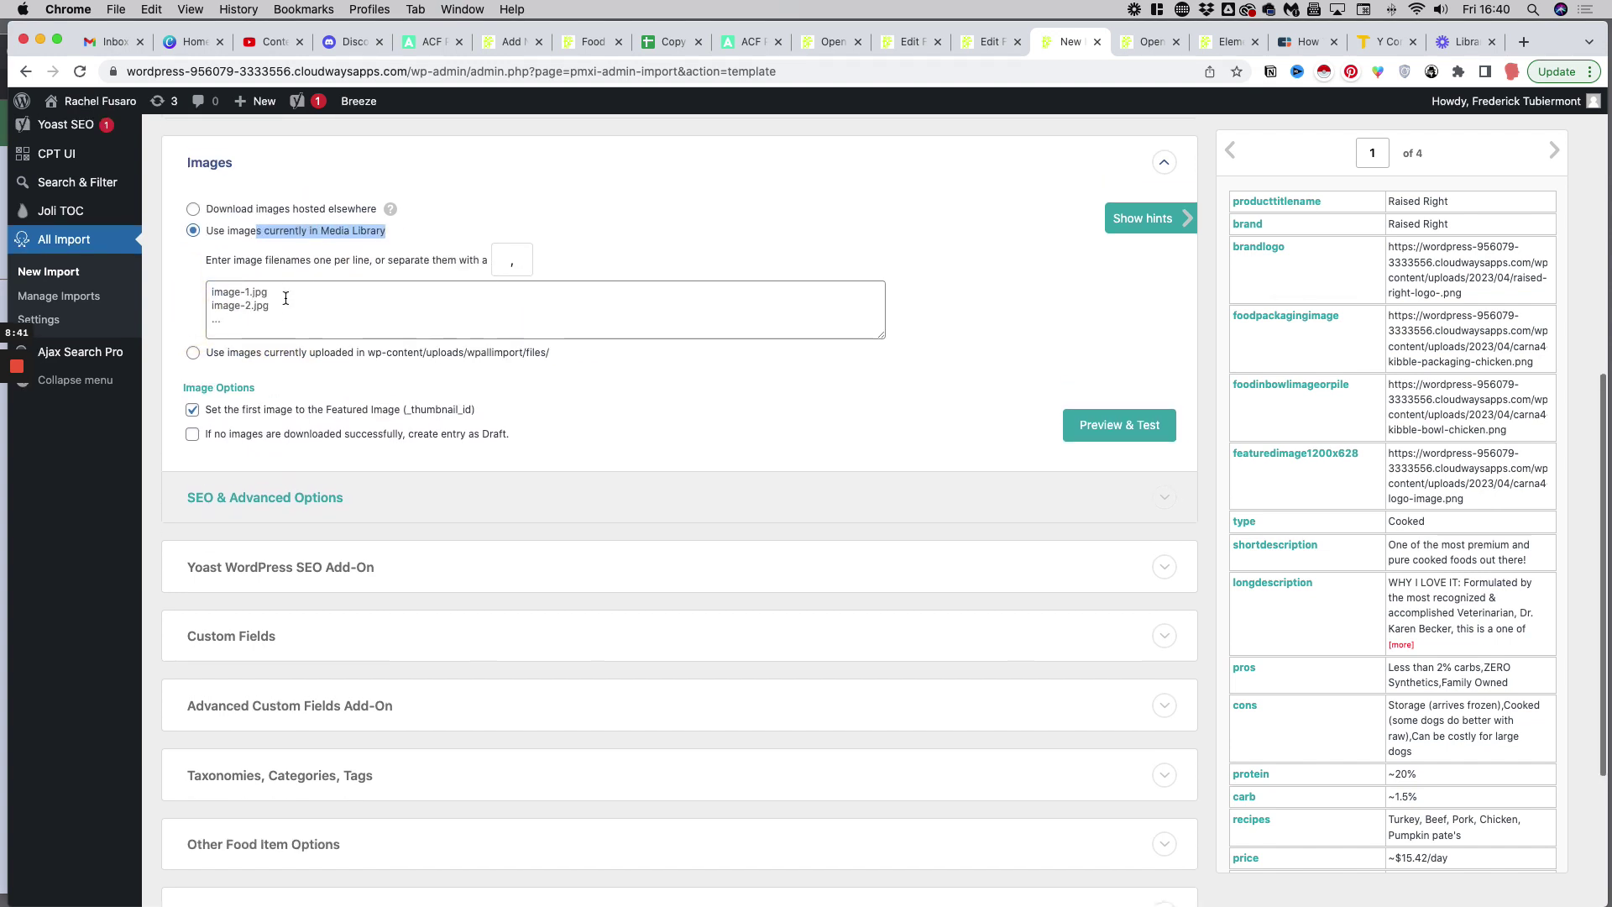
{"action": "left_click", "coordinate": [193, 209]}
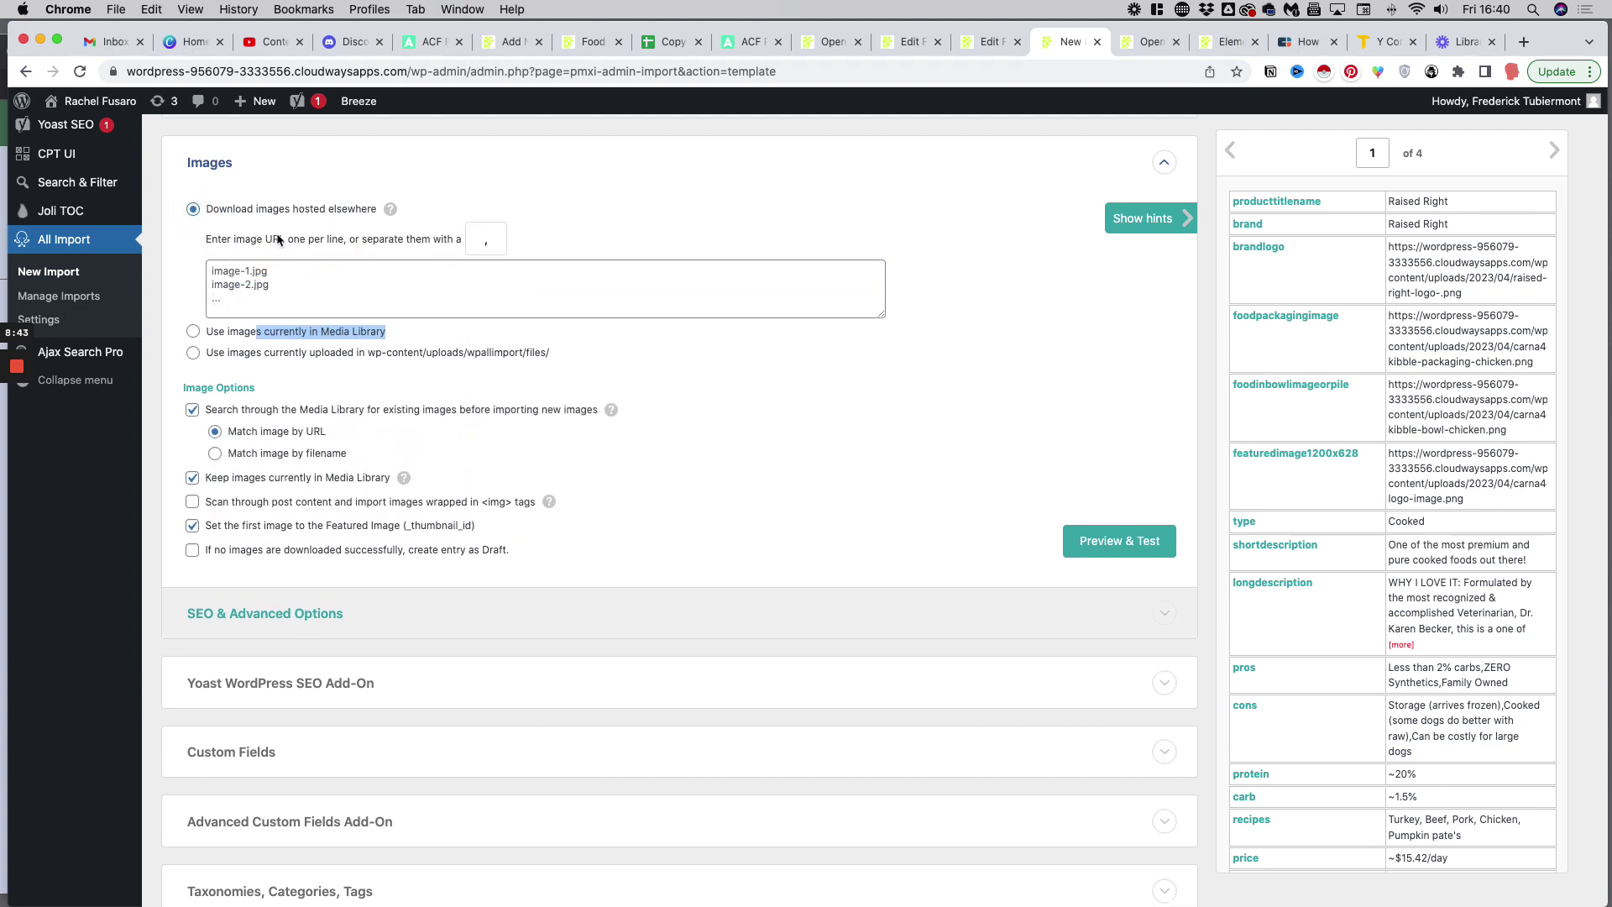
{"action": "left_click", "coordinate": [194, 332]}
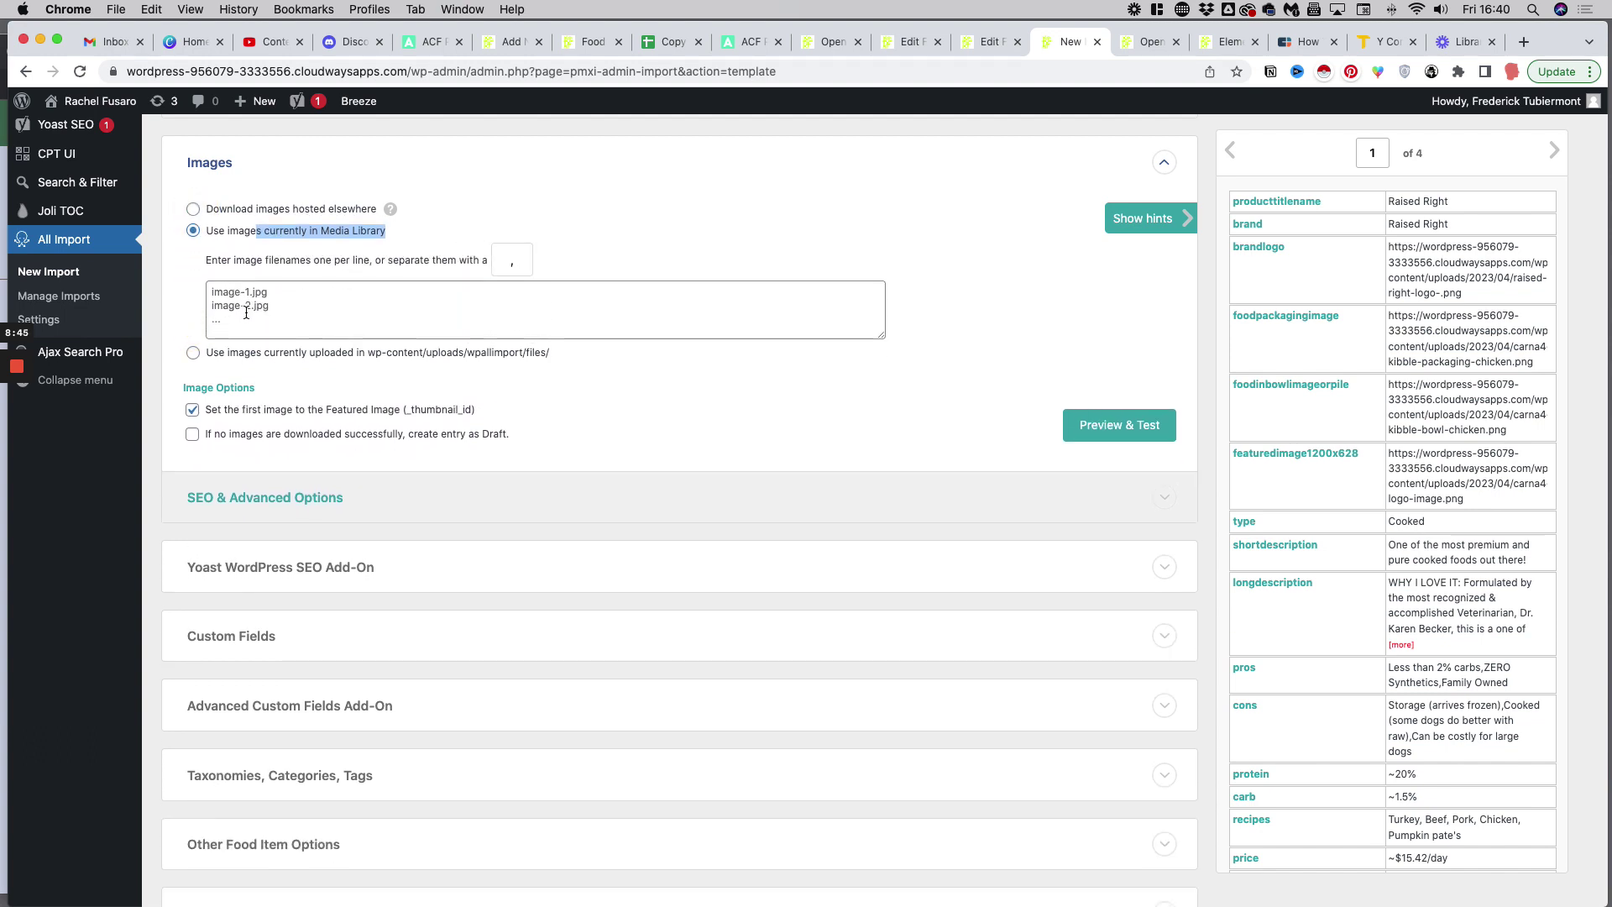
{"action": "left_click", "coordinate": [219, 301]}
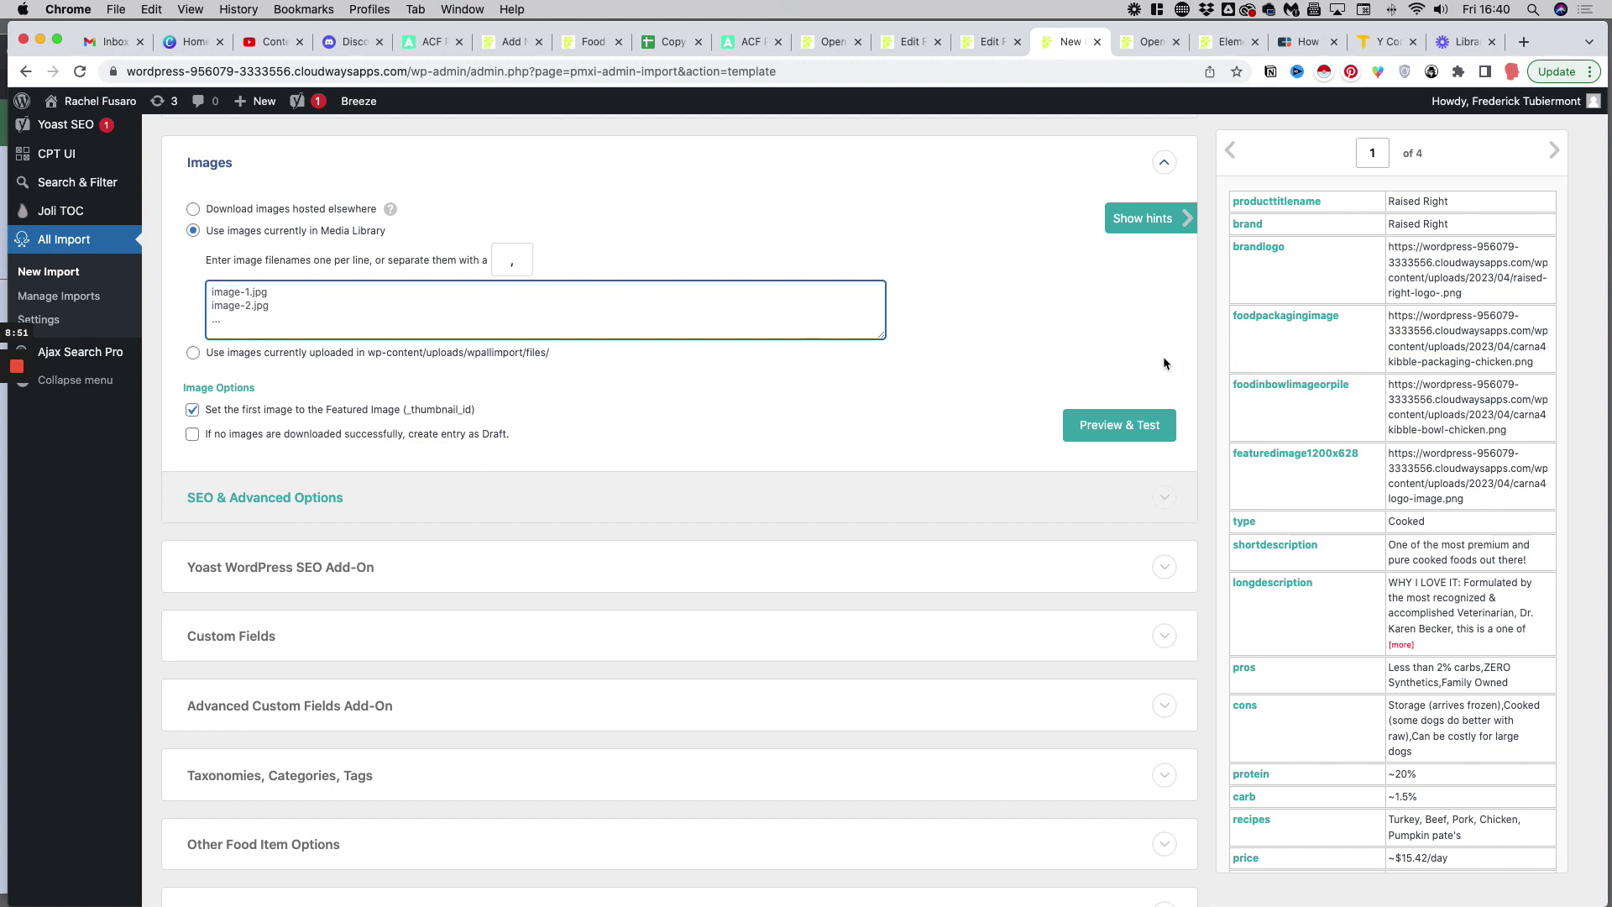
{"action": "scroll", "coordinate": [1271, 403], "scroll_direction": "down", "scroll_amount": 1}
{"action": "left_click", "coordinate": [1272, 415]}
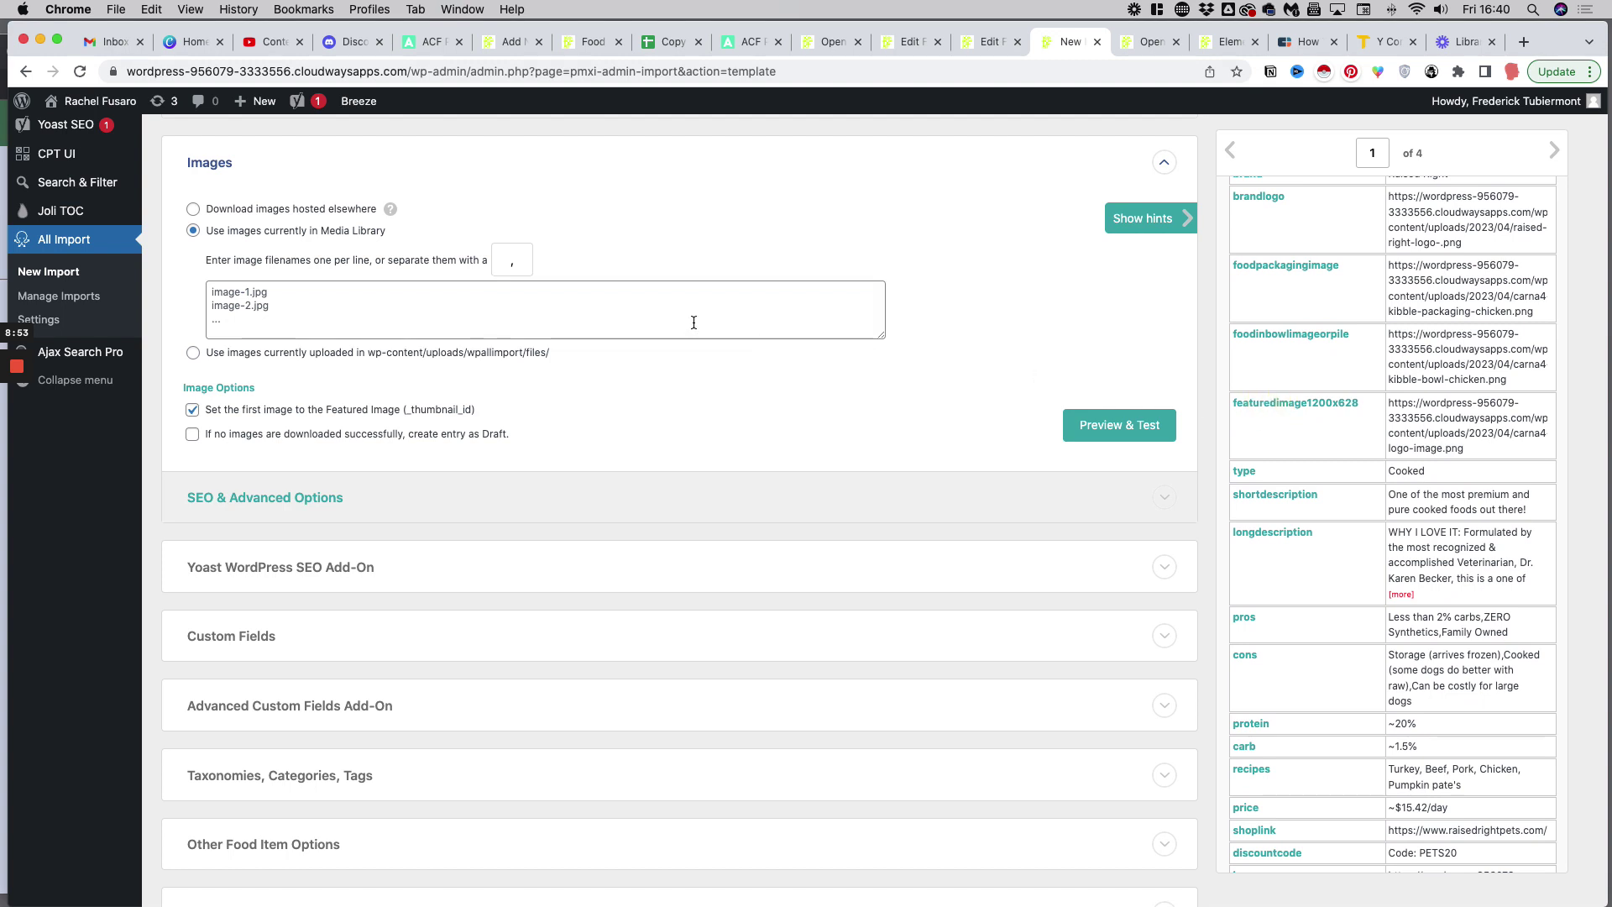
{"action": "left_click_drag", "start_coordinate": [703, 311], "coordinate": [704, 312]}
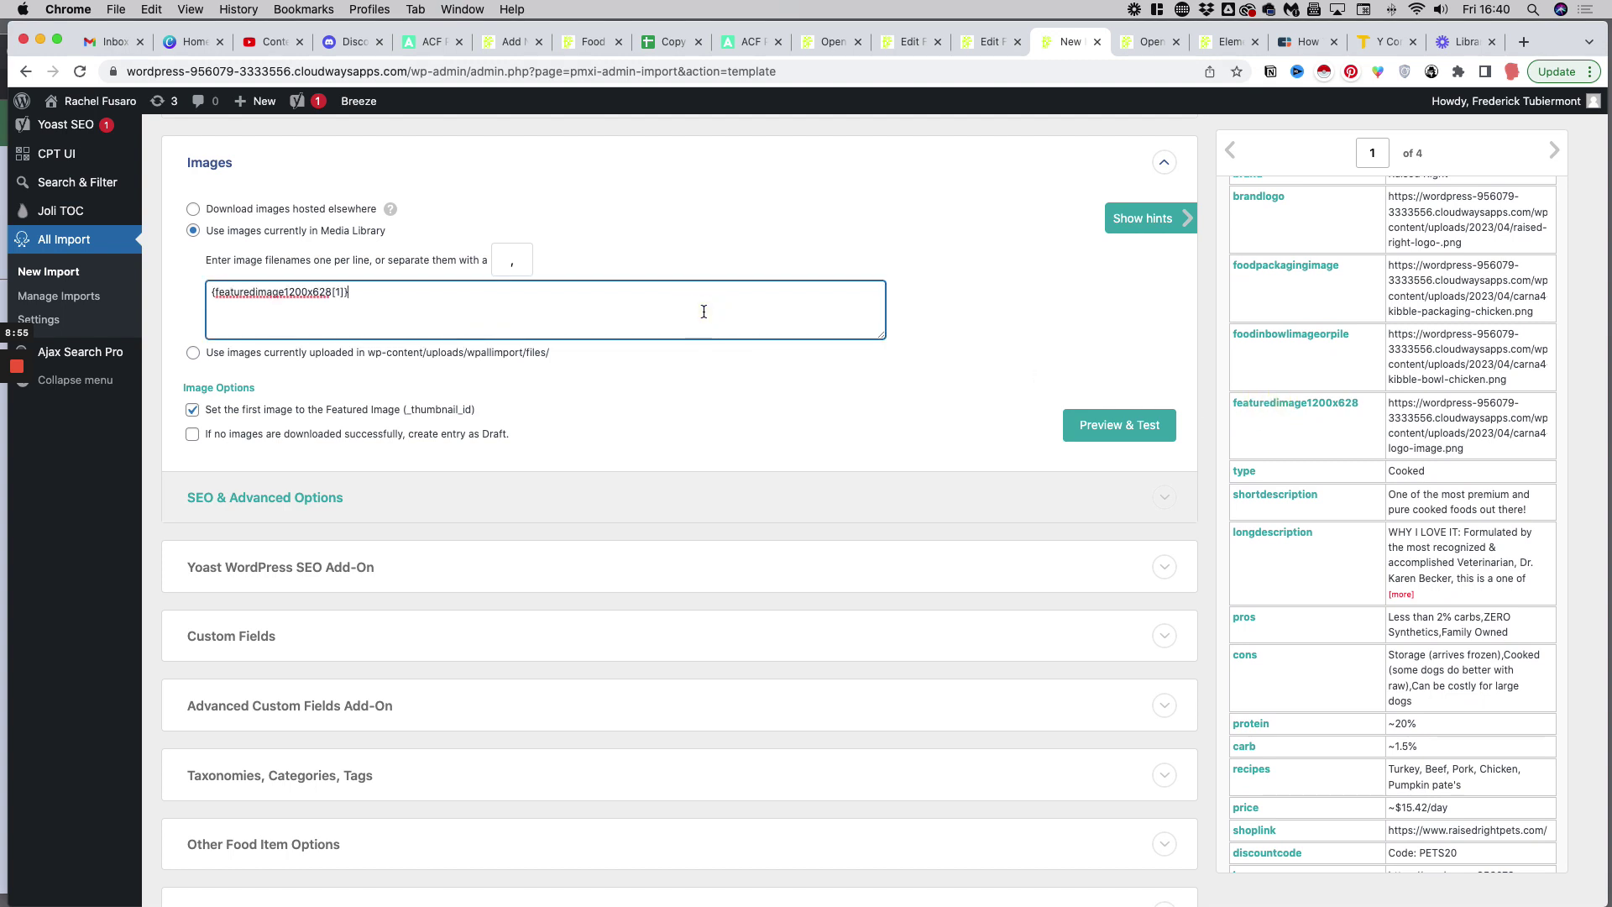
{"action": "scroll", "coordinate": [698, 318], "scroll_direction": "down", "scroll_amount": 3}
Step: Expand the Yoast SEO add-on and clear a wrongly inserted brandlogo field from Focus Keyword
{"action": "left_click", "coordinate": [329, 430]}
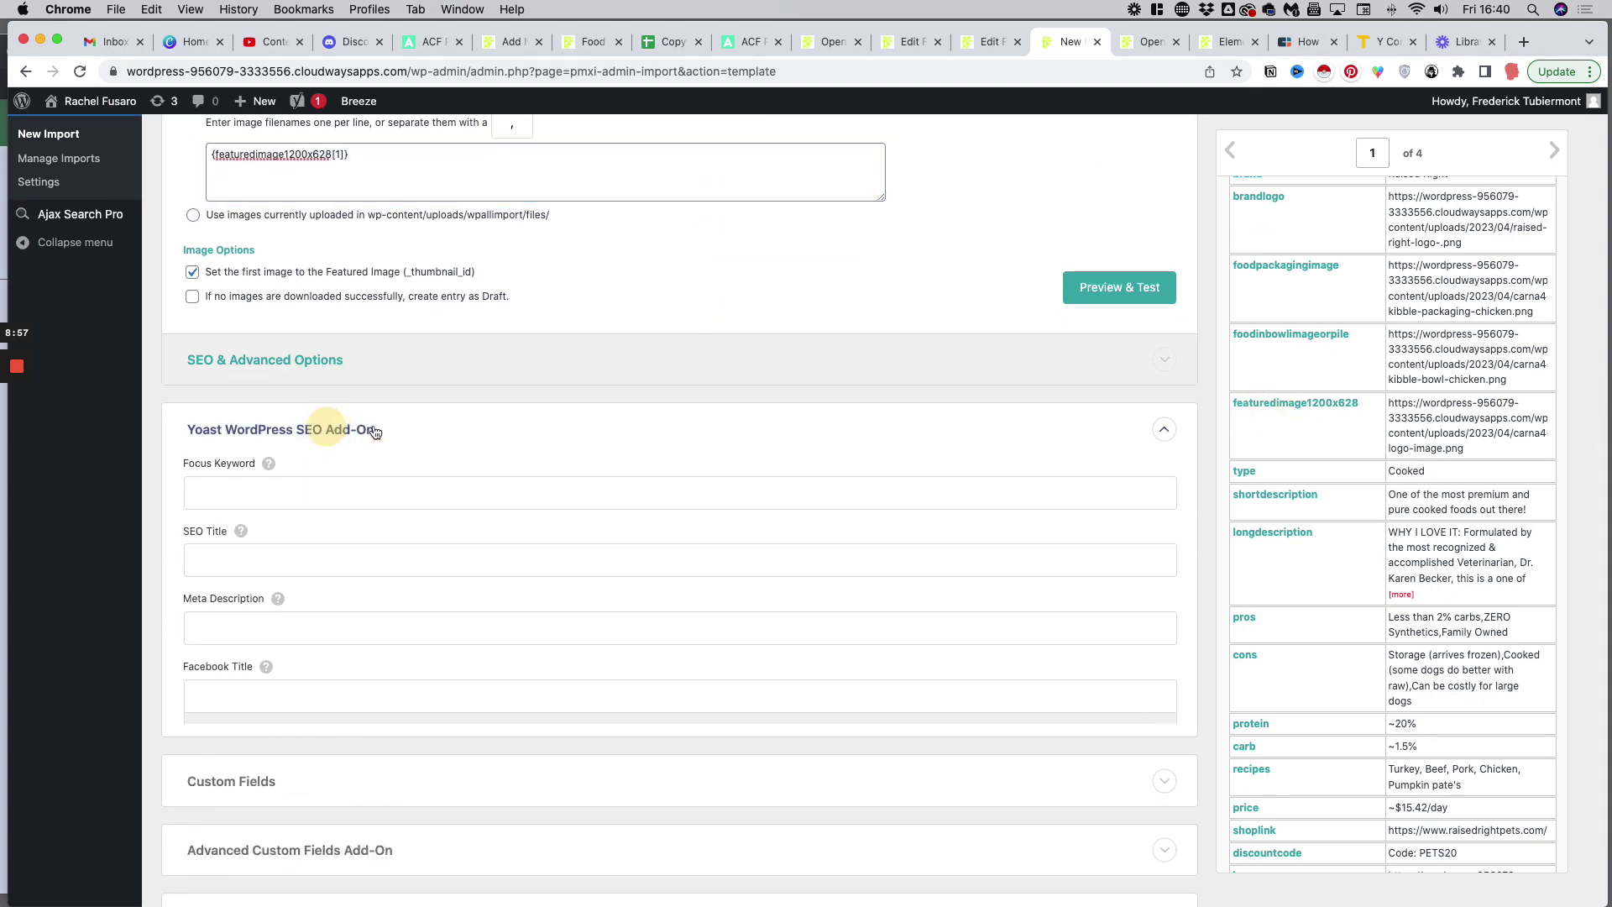
{"action": "scroll", "coordinate": [374, 427], "scroll_direction": "down", "scroll_amount": 3}
{"action": "left_click", "coordinate": [244, 309]}
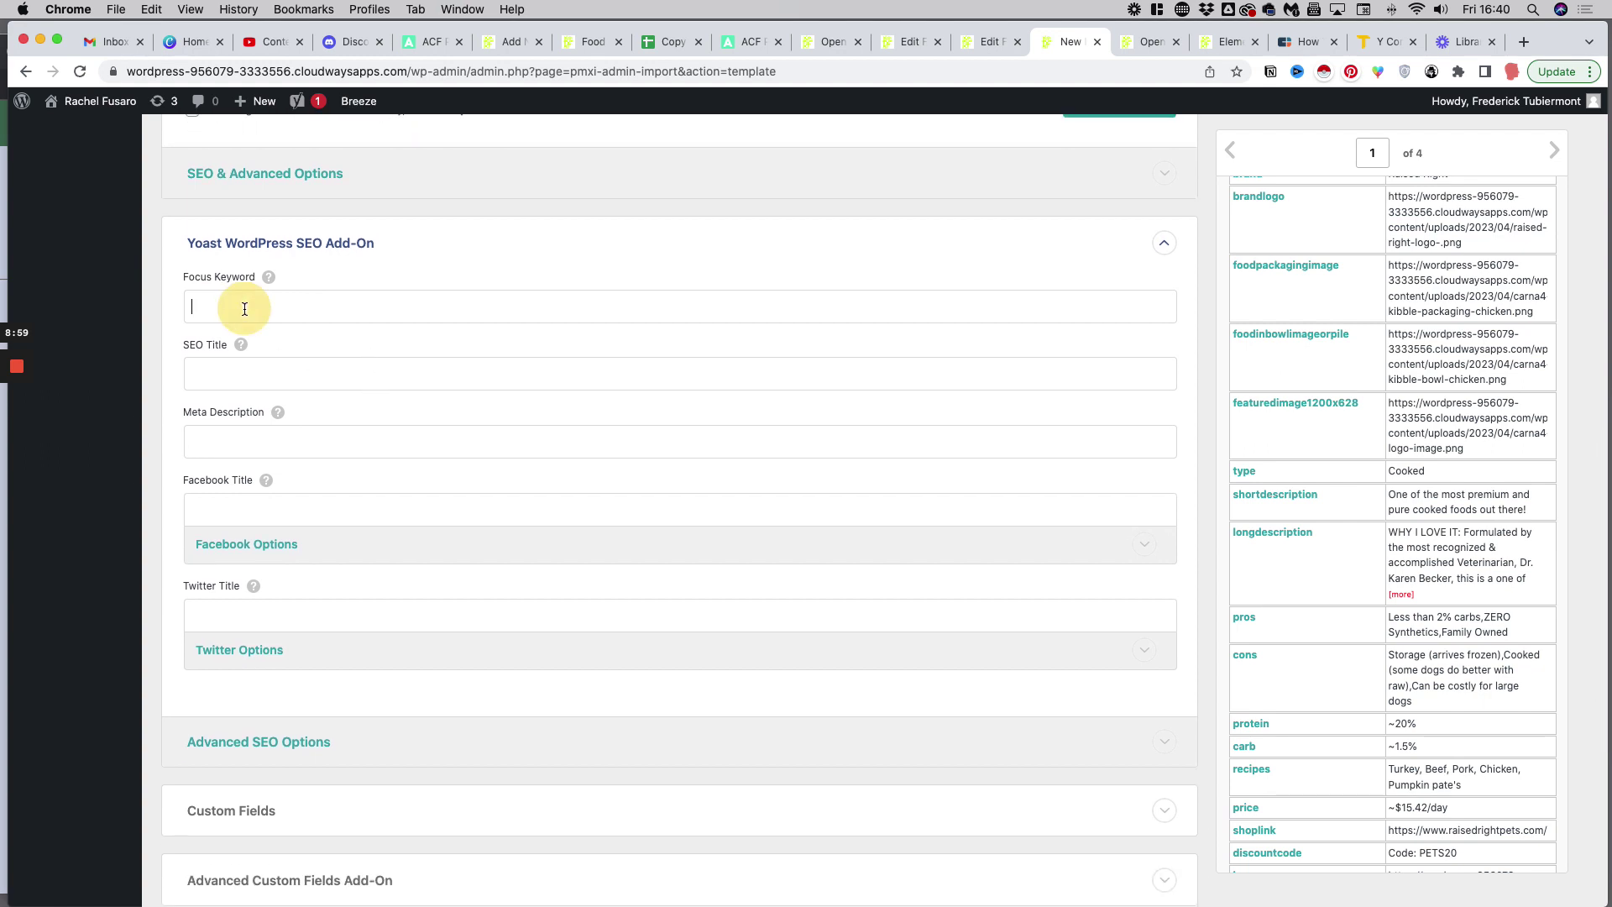
{"action": "scroll", "coordinate": [1264, 220], "scroll_direction": "up", "scroll_amount": 2}
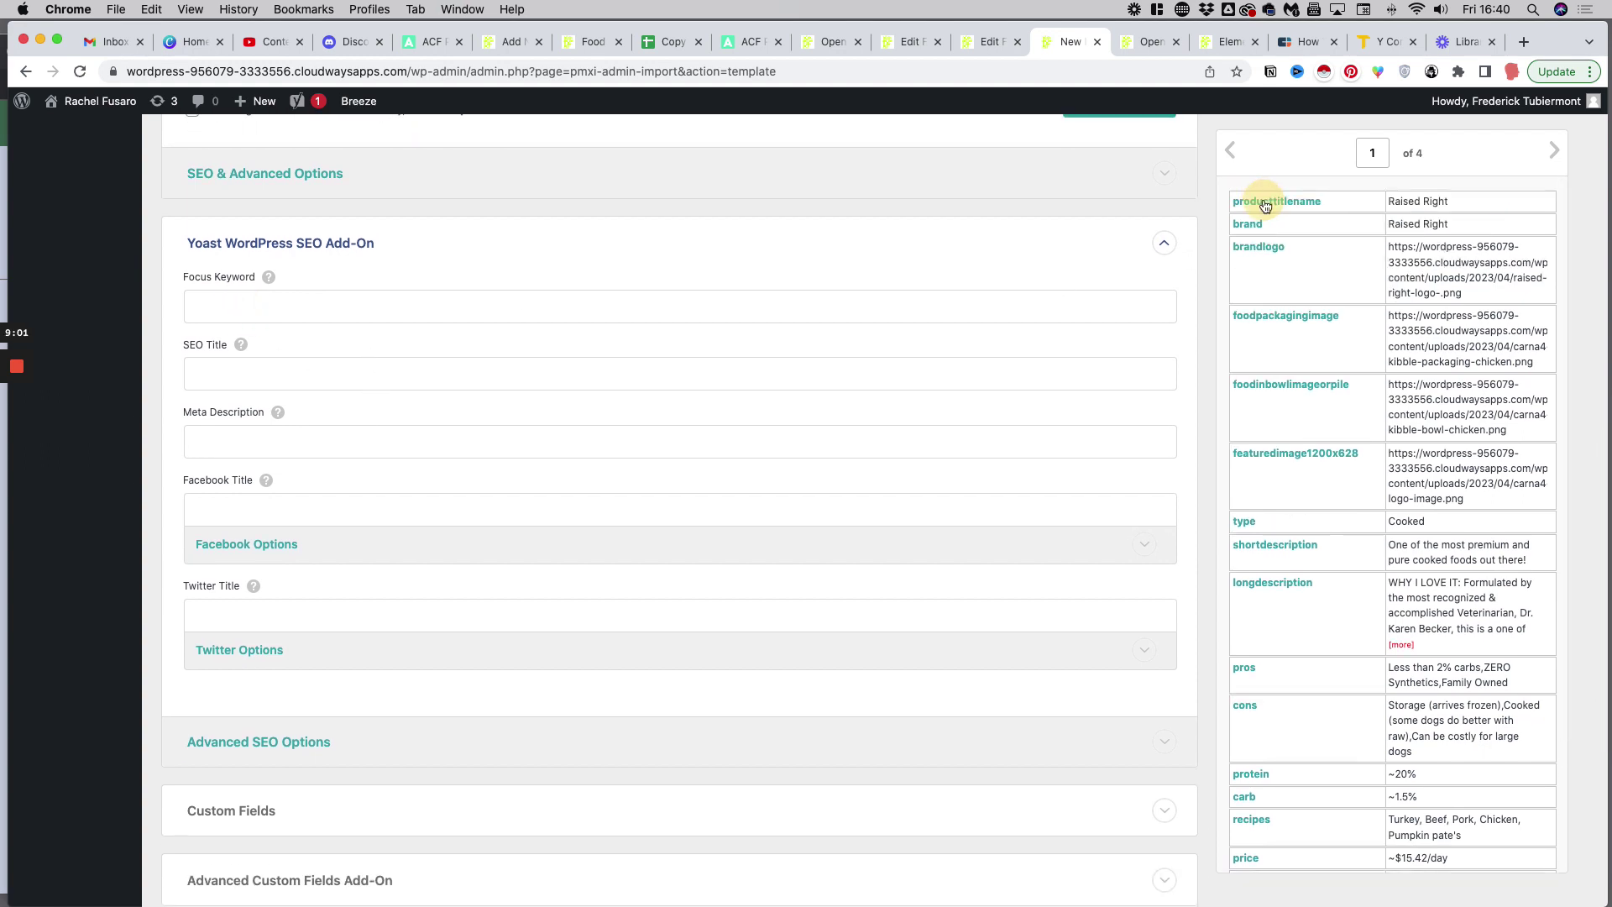
{"action": "left_click_drag", "start_coordinate": [267, 305], "coordinate": [266, 309]}
{"action": "key", "text": "super+a"}
{"action": "key", "text": "BackSpace"}
{"action": "left_click_drag", "start_coordinate": [1243, 205], "coordinate": [585, 309]}
{"action": "scroll", "coordinate": [1259, 216], "scroll_direction": "up", "scroll_amount": 3}
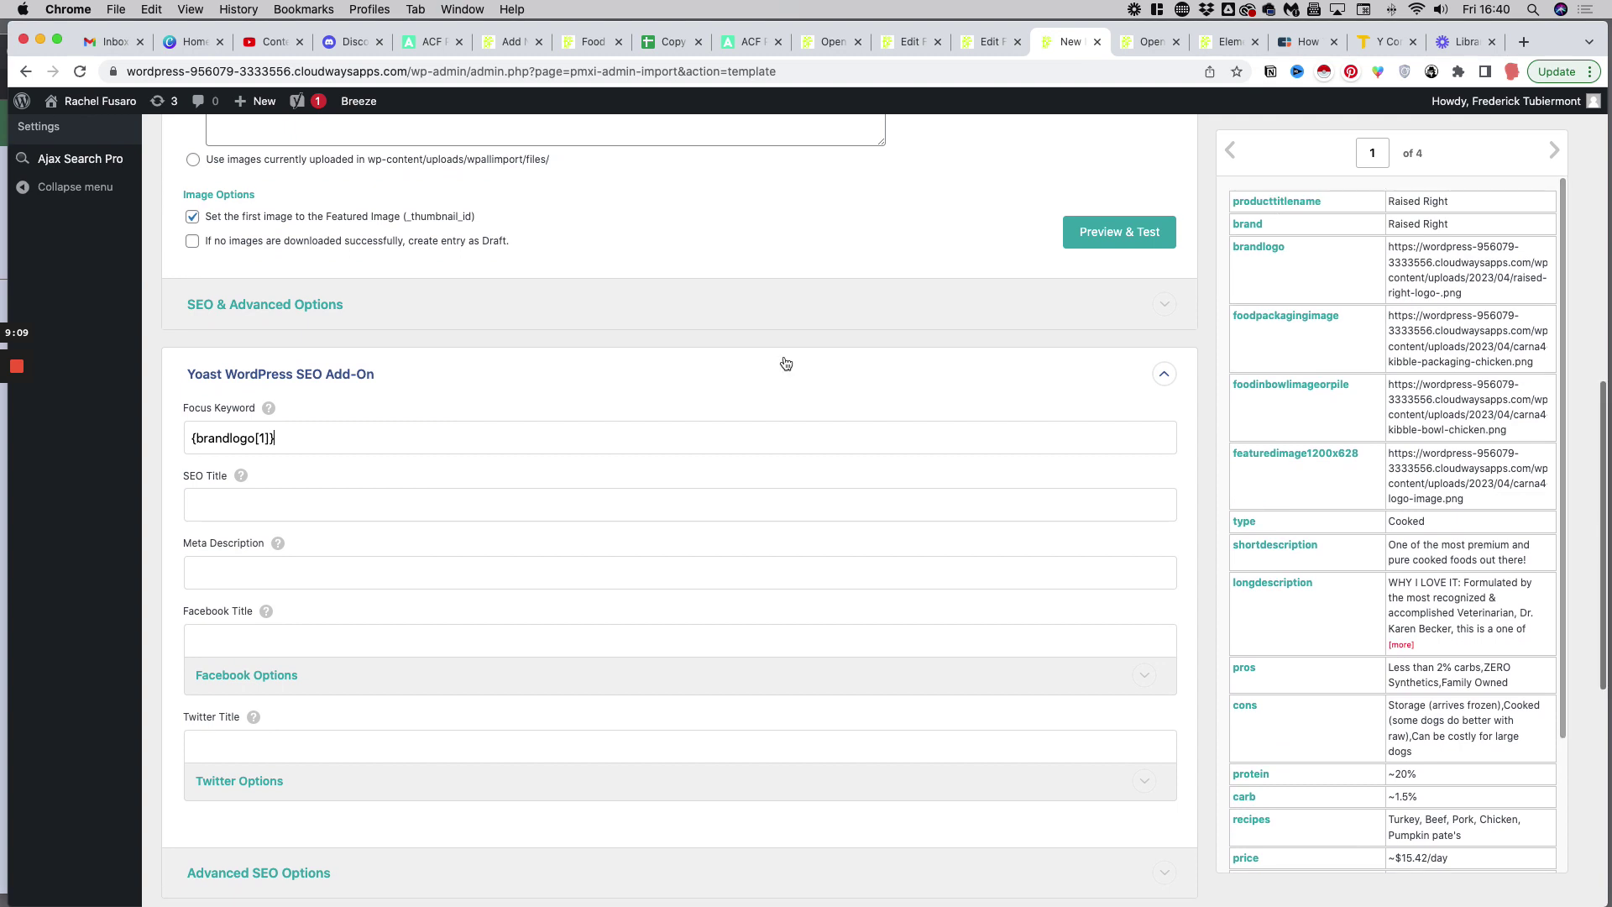
{"action": "scroll", "coordinate": [786, 363], "scroll_direction": "down", "scroll_amount": 2}
{"action": "key", "text": "super+a"}
{"action": "key", "text": "BackSpace"}
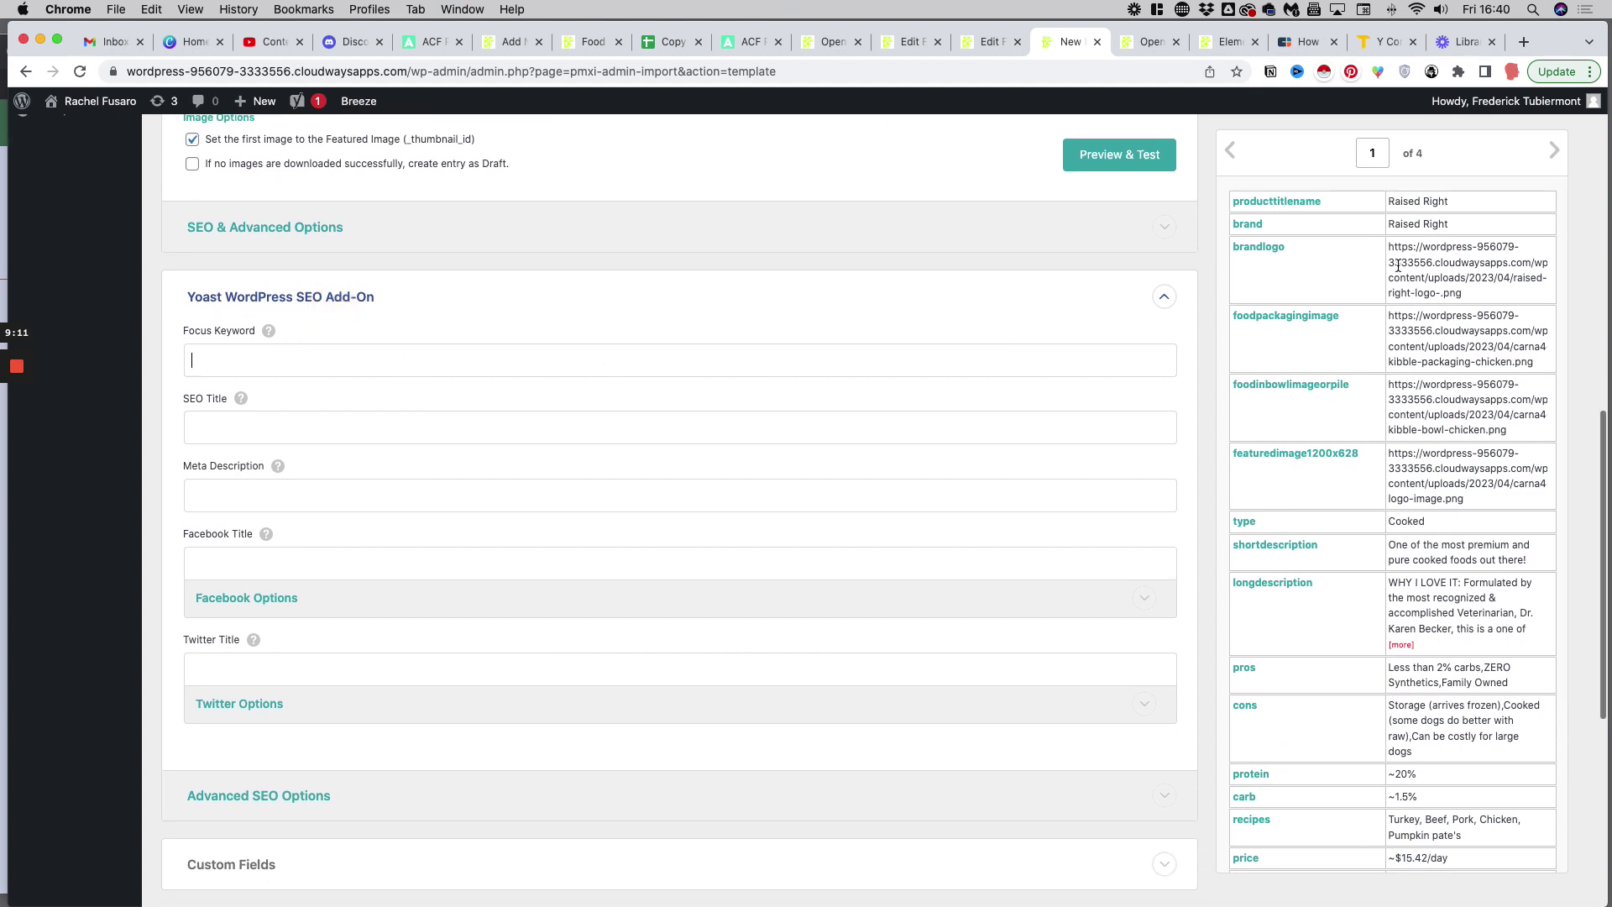
Step: Set both Focus Keyword and SEO Title to {producttitlename[1]}
{"action": "scroll", "coordinate": [1300, 218], "scroll_direction": "down", "scroll_amount": 3}
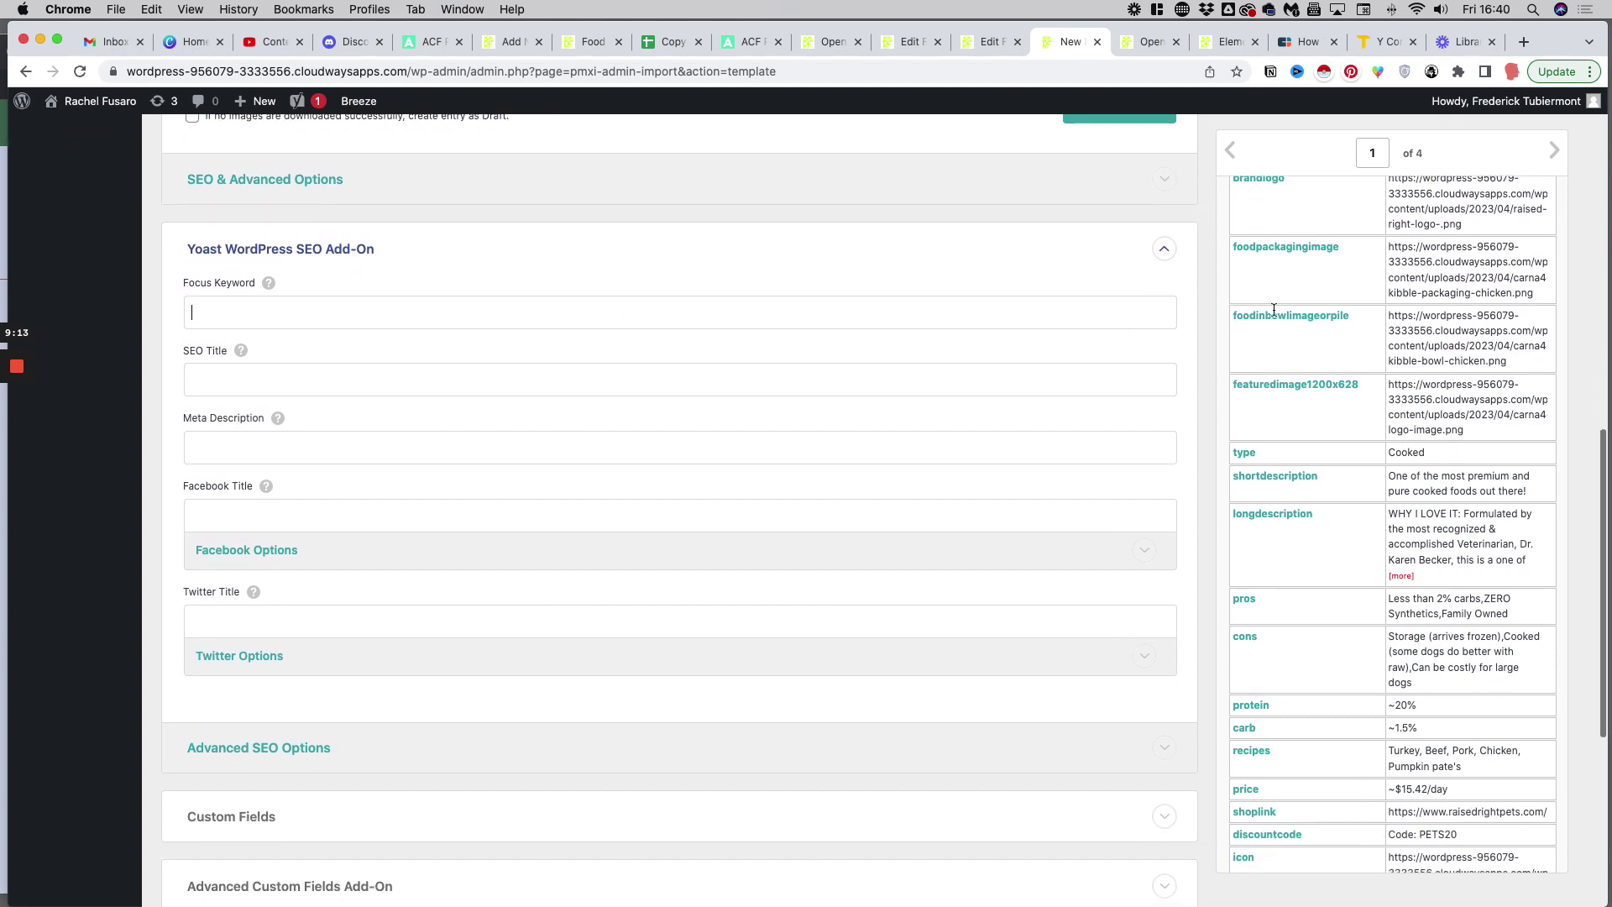
{"action": "scroll", "coordinate": [1274, 310], "scroll_direction": "up", "scroll_amount": 5}
{"action": "scroll", "coordinate": [1095, 294], "scroll_direction": "down", "scroll_amount": 3}
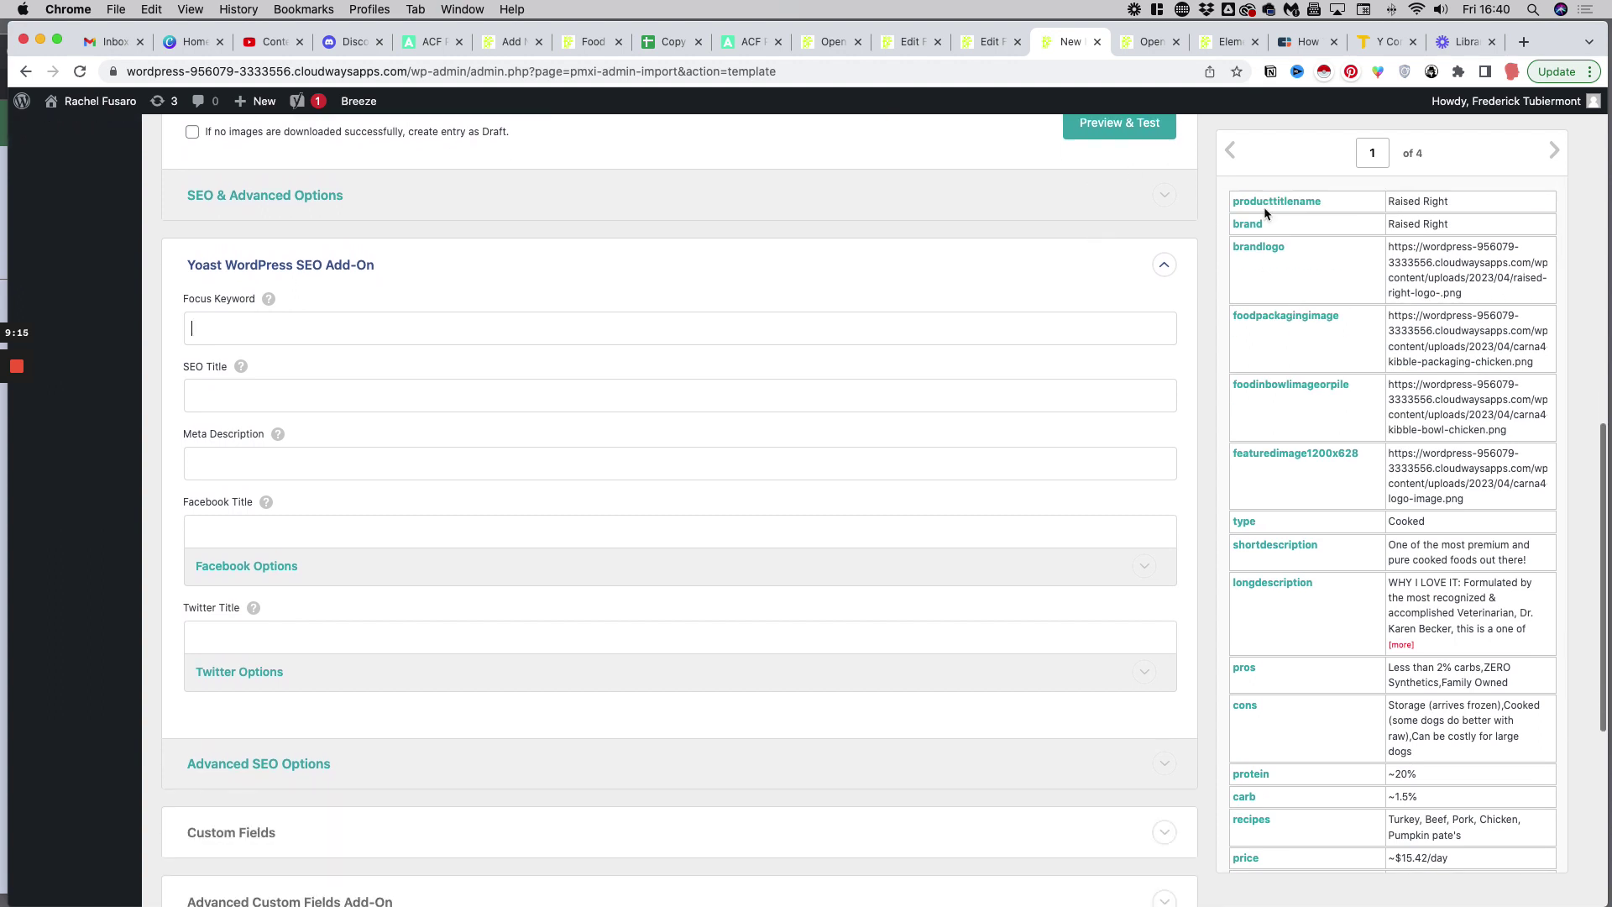
{"action": "left_click", "coordinate": [1316, 206]}
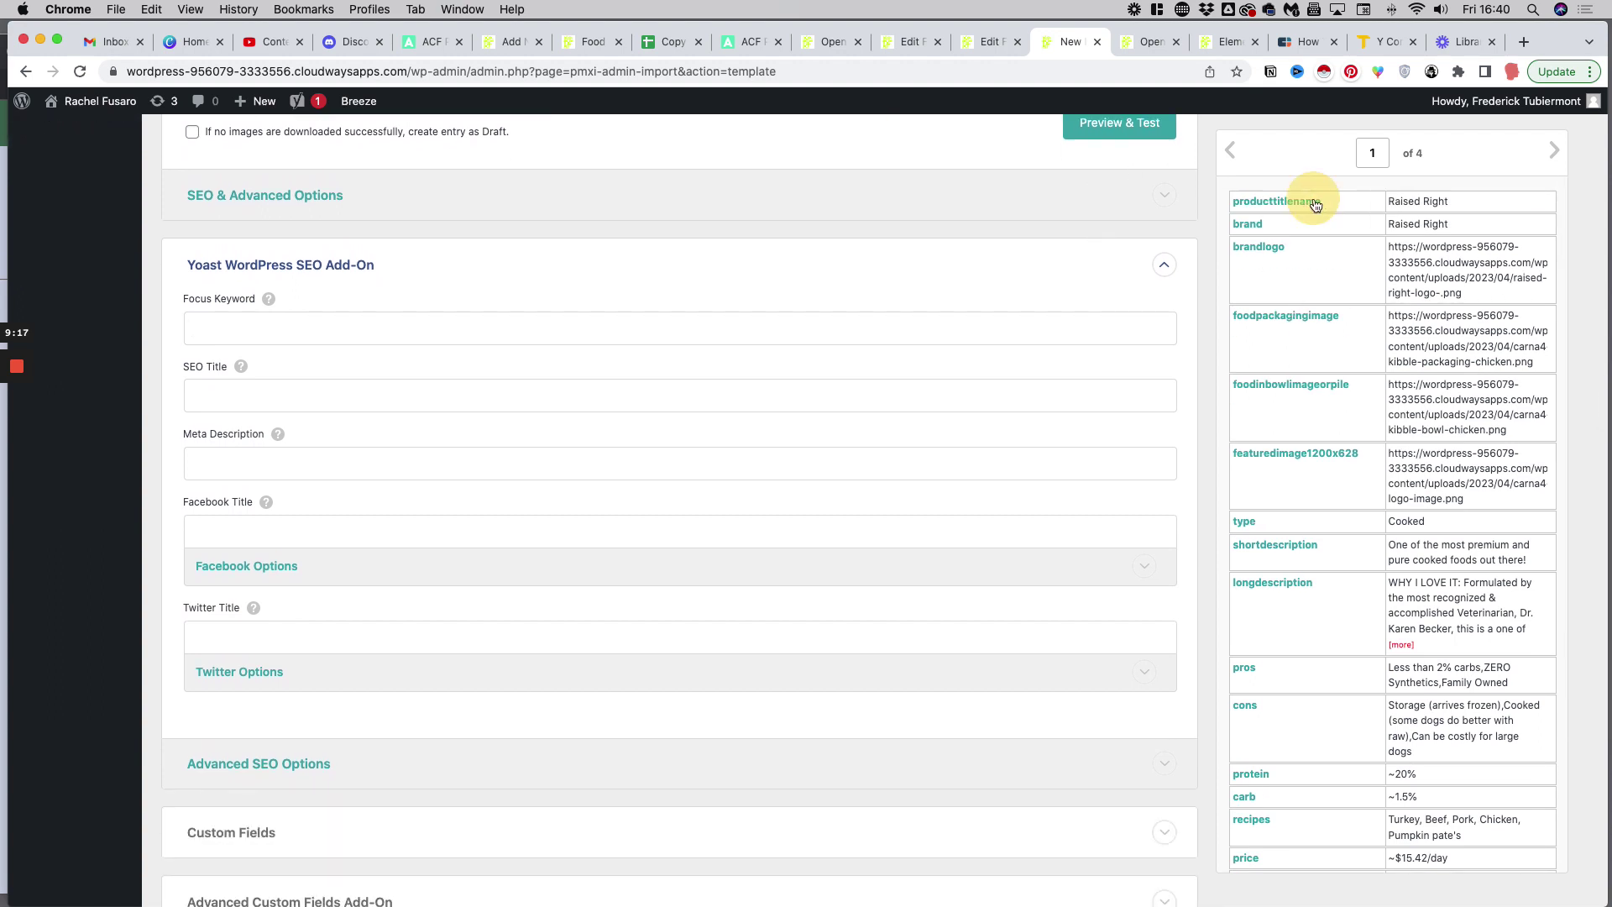
{"action": "left_click_drag", "start_coordinate": [1316, 206], "coordinate": [278, 328]}
{"action": "key", "text": "super+a"}
{"action": "key", "text": "super+c"}
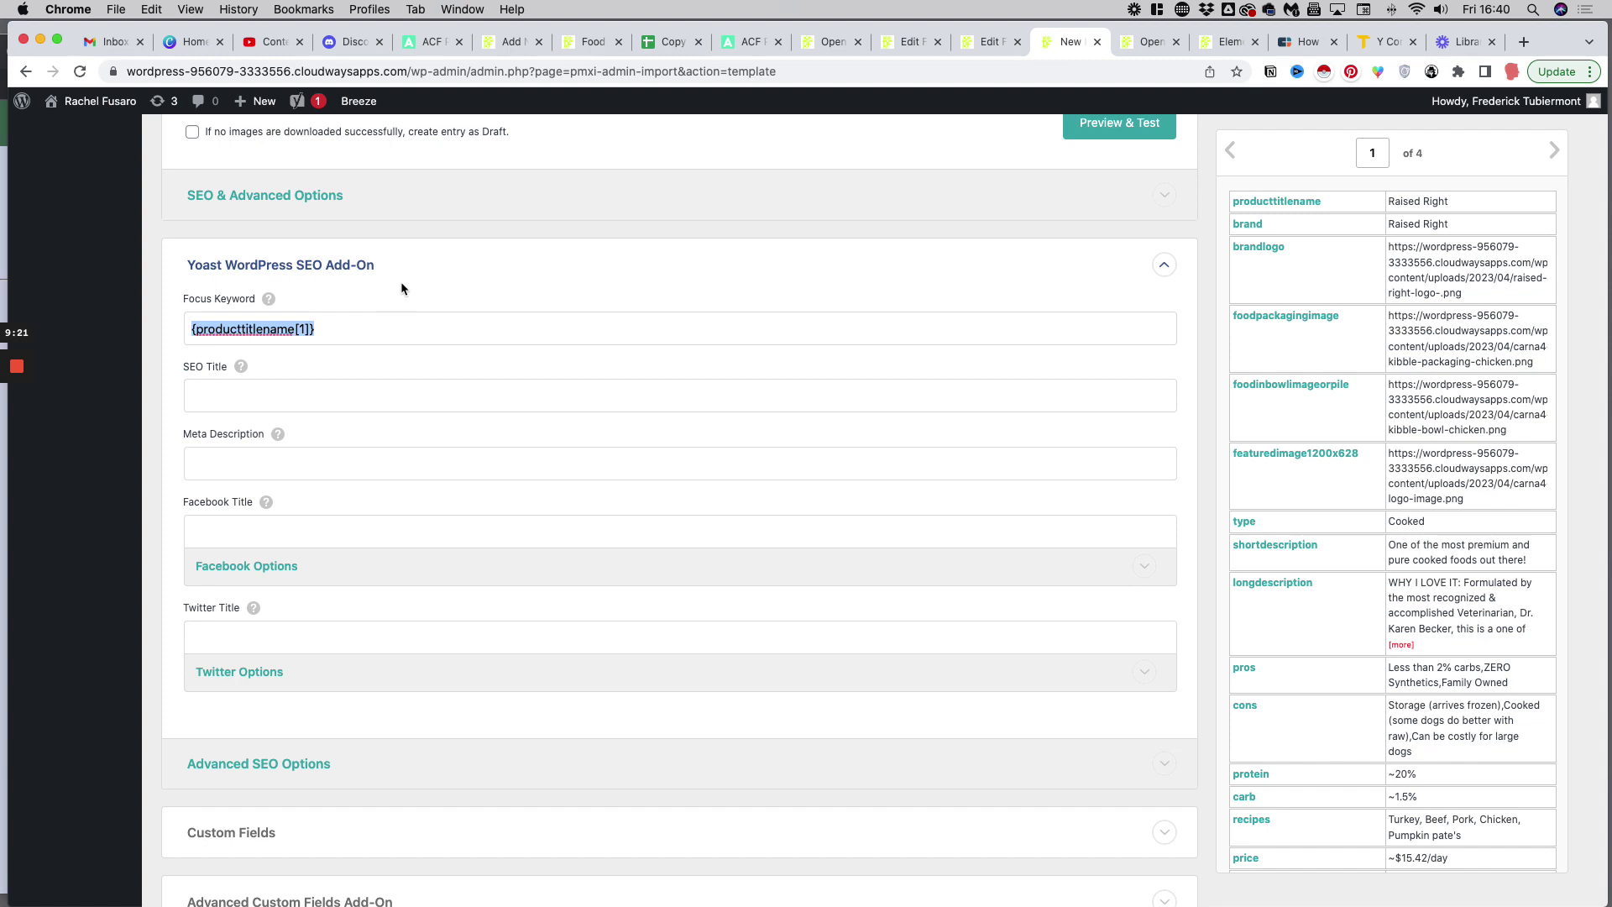
{"action": "left_click", "coordinate": [227, 395]}
{"action": "key", "text": "super+v"}
Step: Set Meta Description to {producttitlename[1]}? Check out all the details about this great product for dogs
{"action": "scroll", "coordinate": [248, 384], "scroll_direction": "down", "scroll_amount": 2}
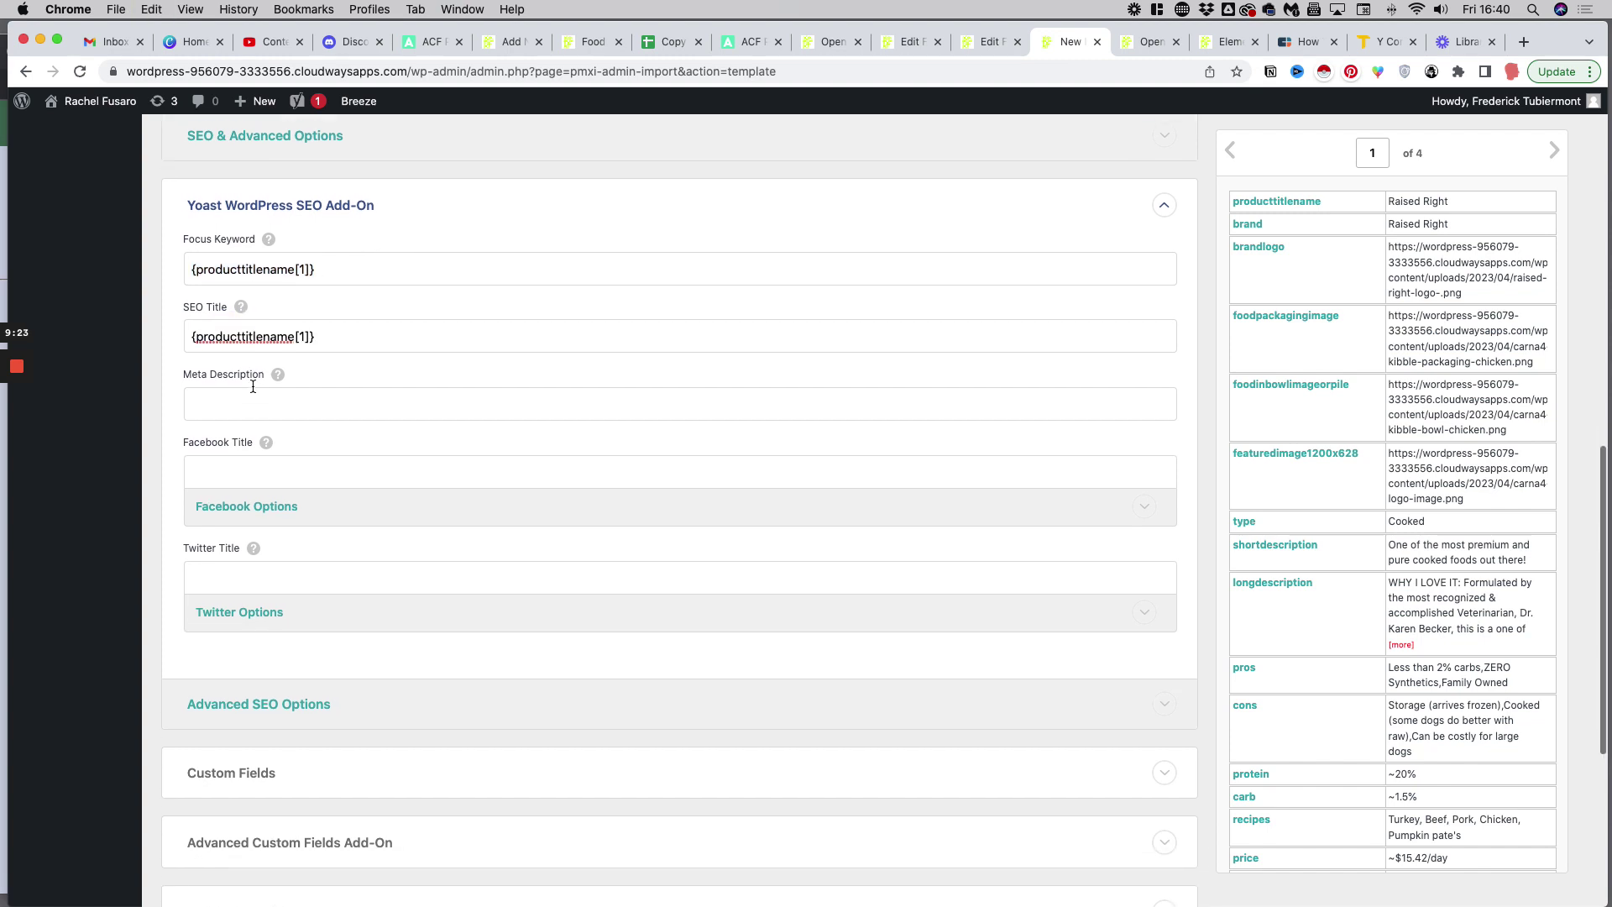
{"action": "left_click", "coordinate": [252, 392]}
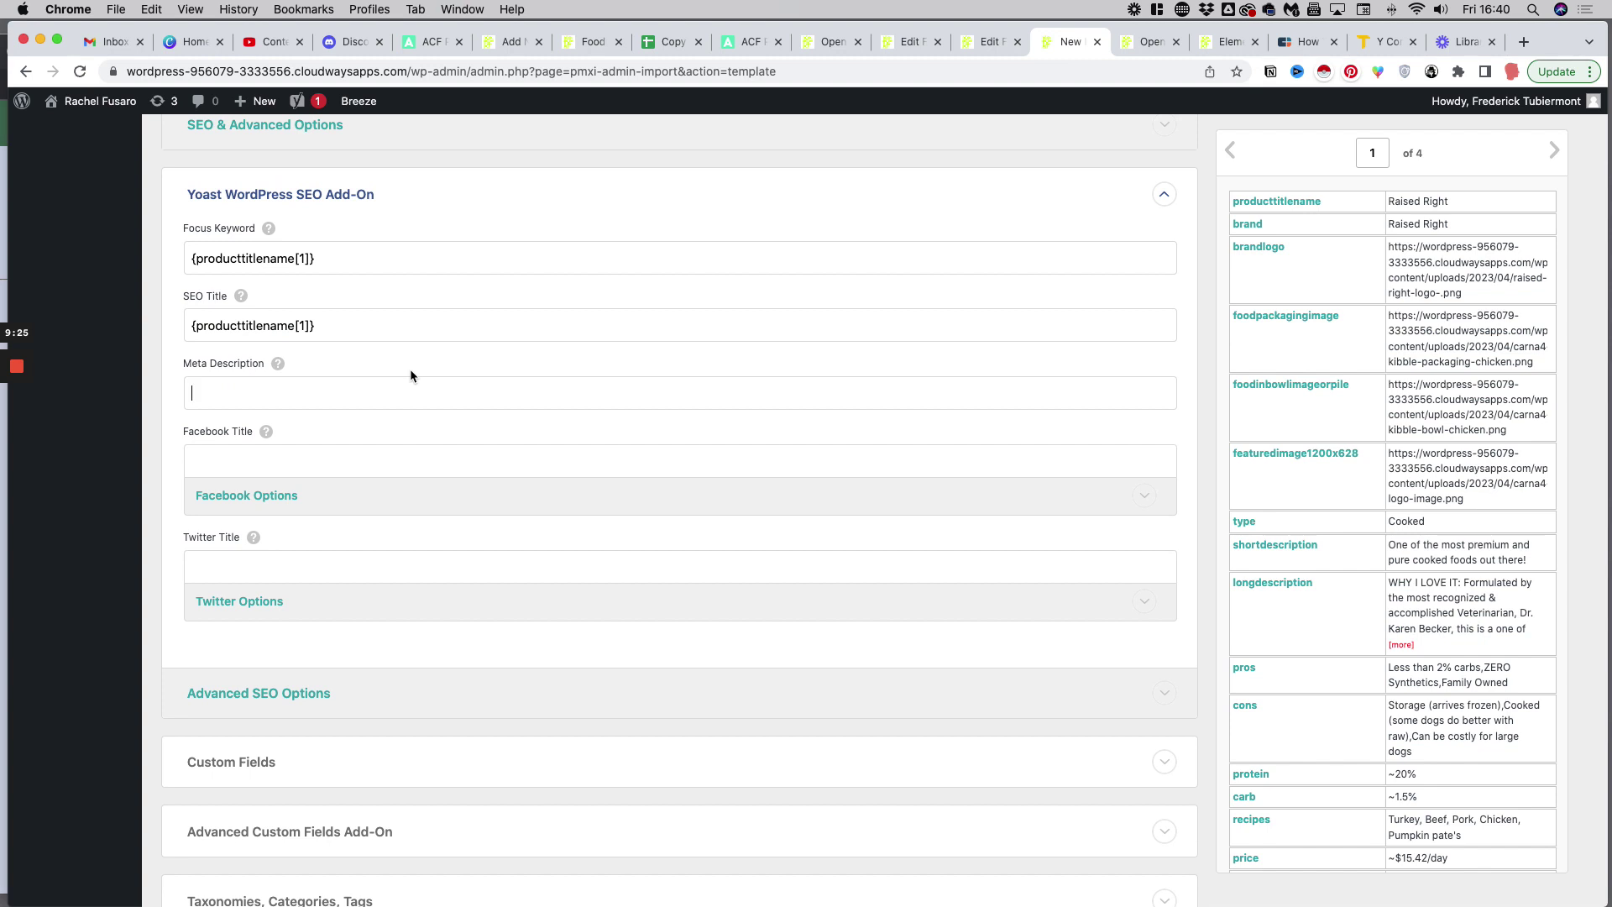
{"action": "key", "text": "super+v"}
{"action": "type", "text": "? "}
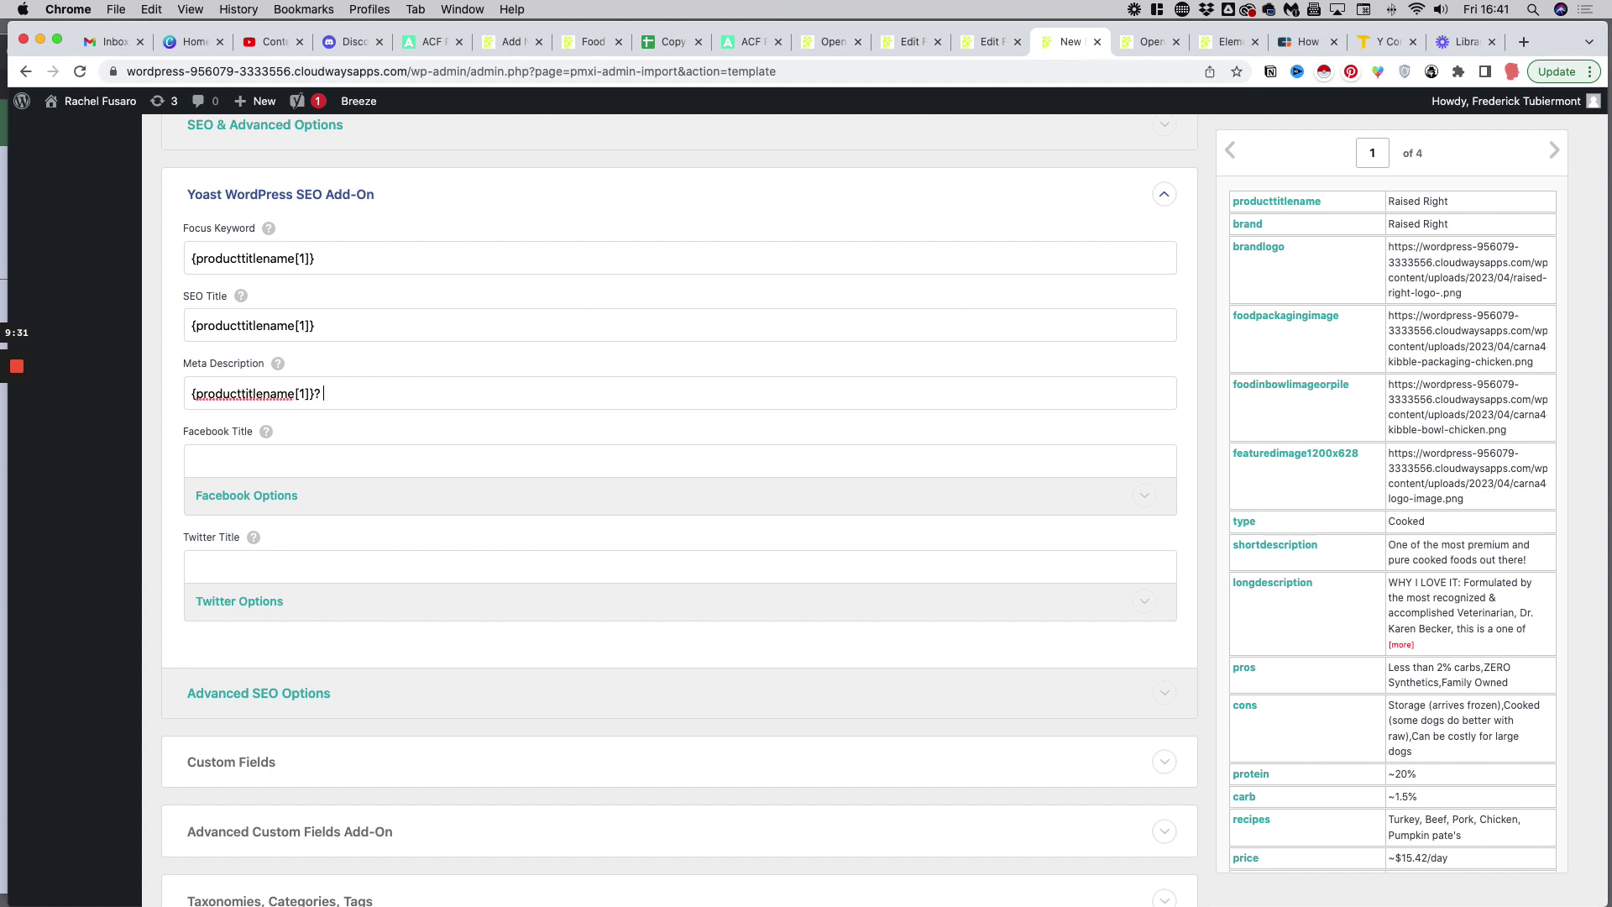
{"action": "key", "text": "BackSpace"}
{"action": "key", "text": "BackSpace"}
{"action": "type", "text": ". Check out all the details about this"}
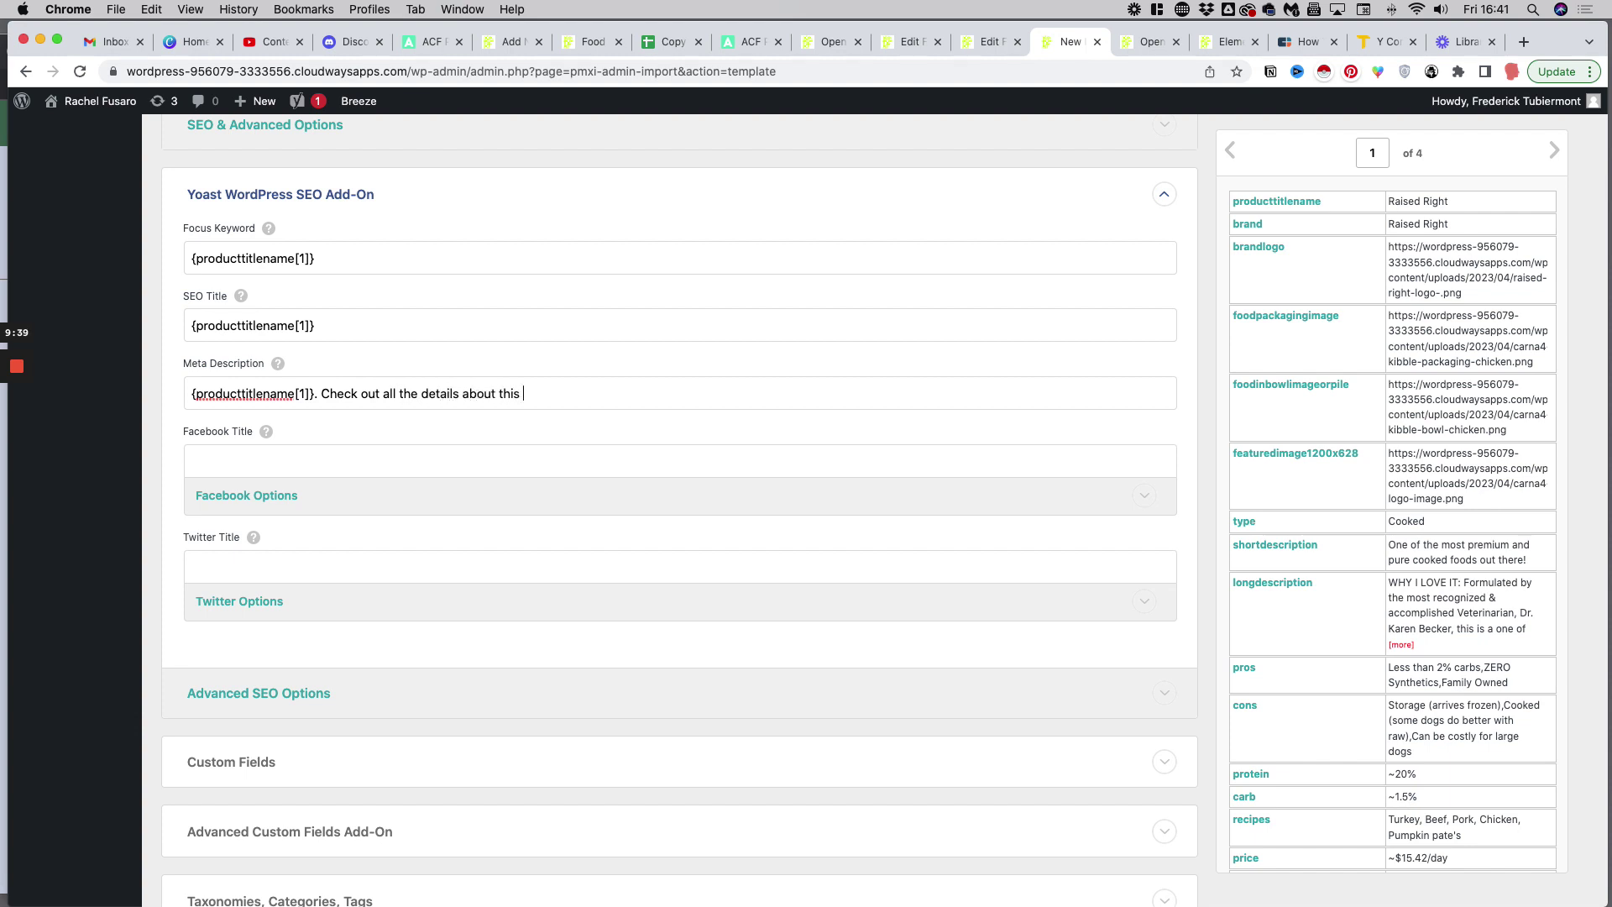
{"action": "type", "text": " great product for dogs."}
{"action": "scroll", "coordinate": [229, 391], "scroll_direction": "down", "scroll_amount": 5}
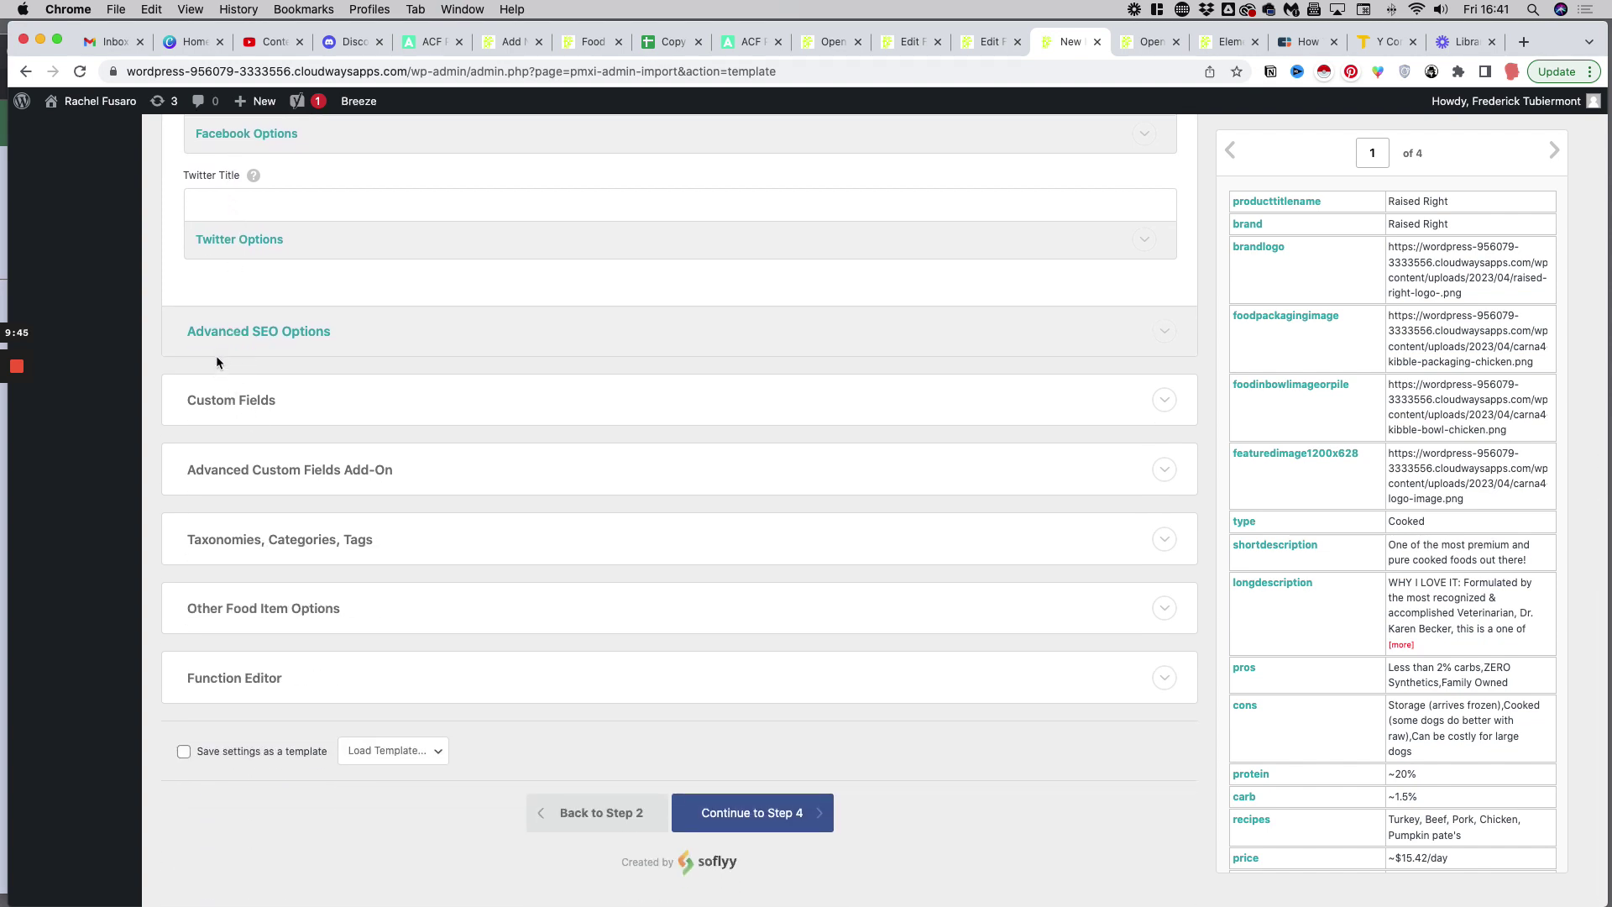
Step: Expand the Advanced Custom Fields add-on and enable the Dog Food field group
{"action": "left_click", "coordinate": [249, 470]}
{"action": "scroll", "coordinate": [247, 469], "scroll_direction": "down", "scroll_amount": 2}
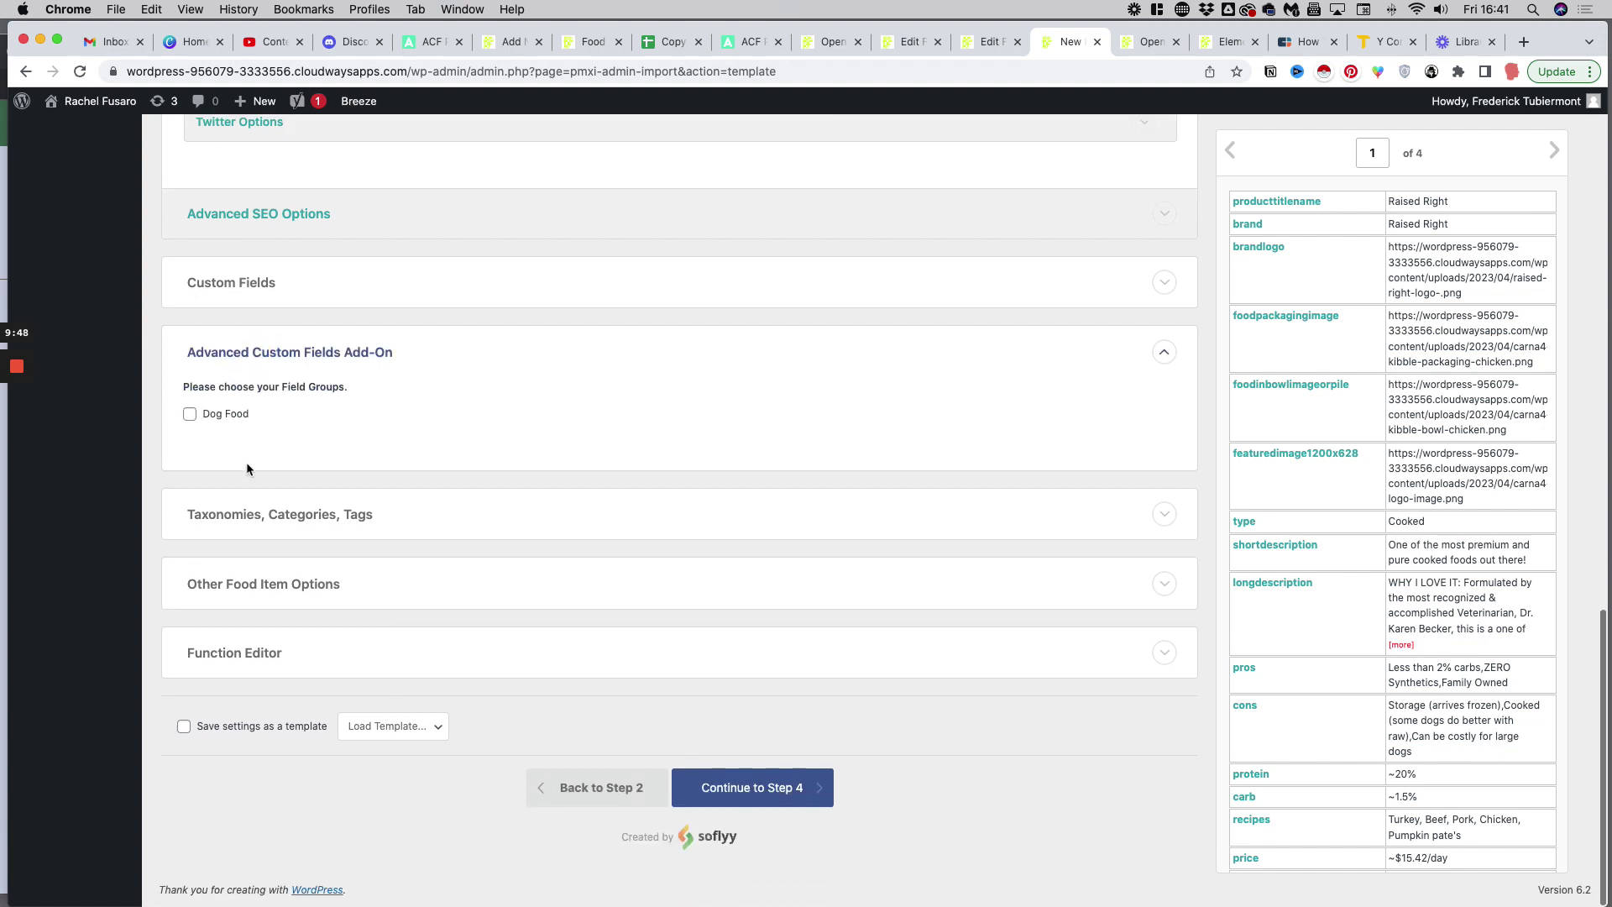
{"action": "left_click", "coordinate": [190, 417]}
{"action": "scroll", "coordinate": [202, 411], "scroll_direction": "down", "scroll_amount": 3}
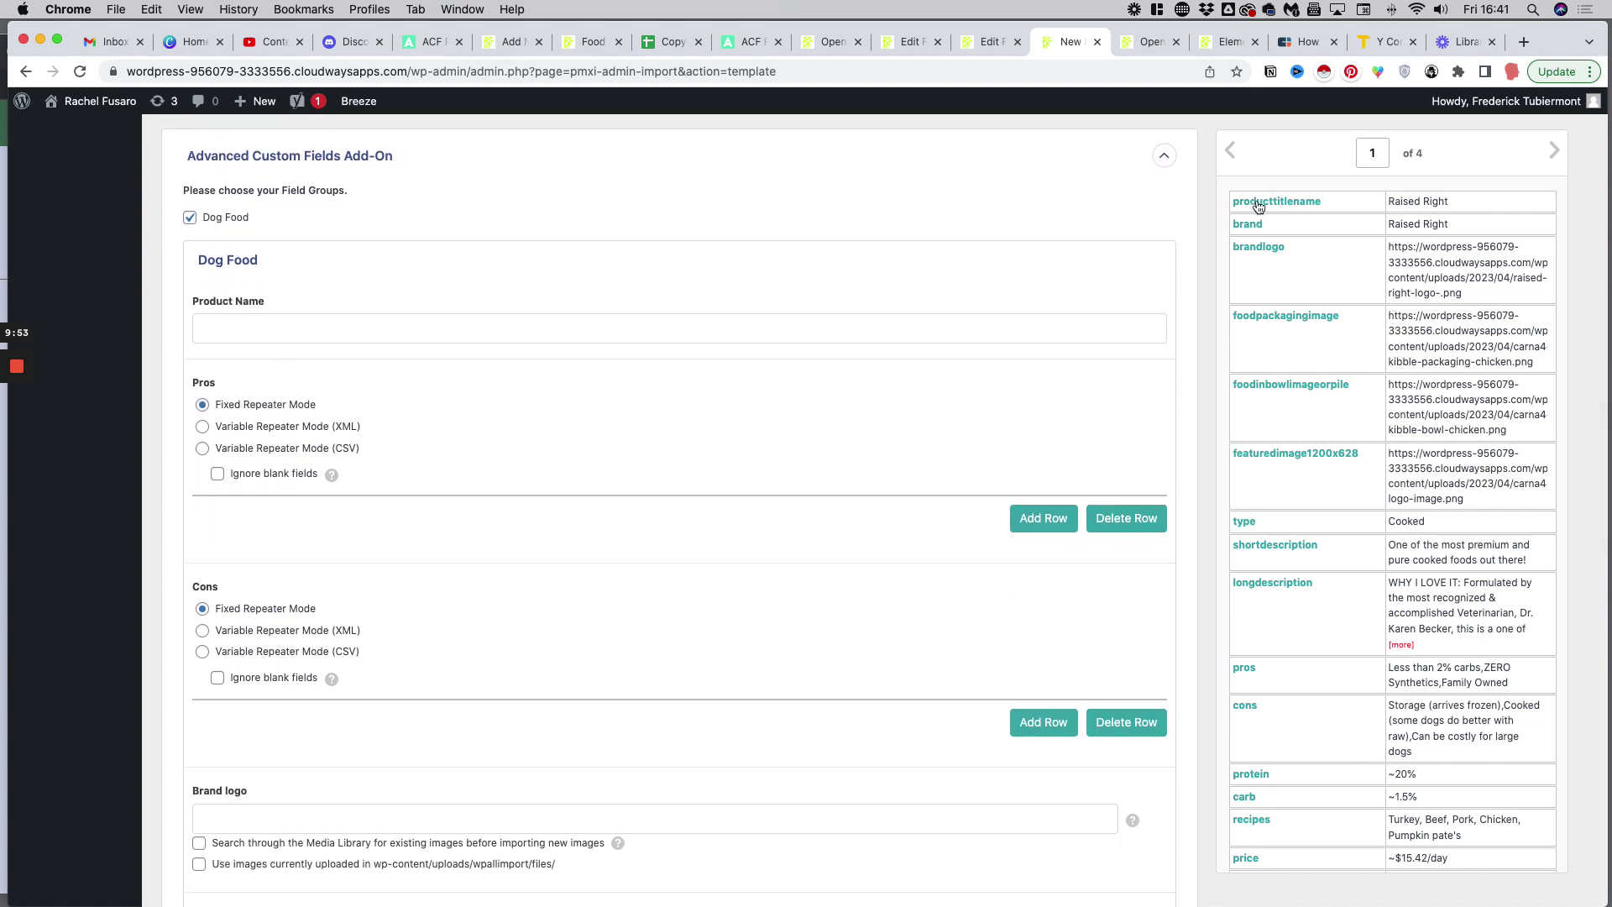
{"action": "left_click_drag", "start_coordinate": [415, 322], "coordinate": [405, 317]}
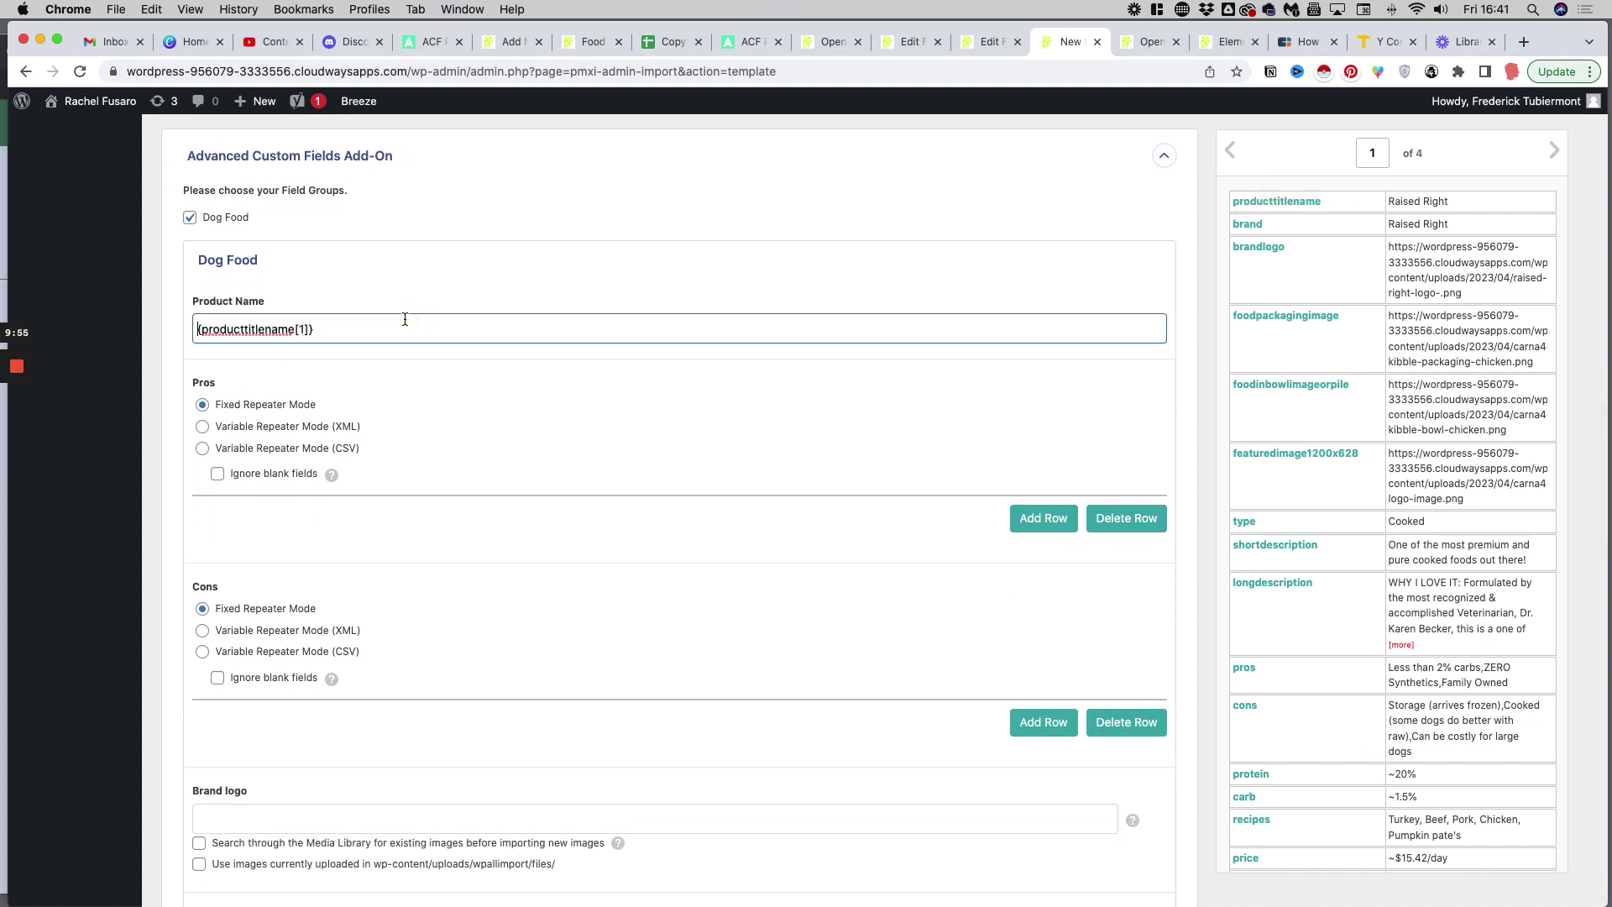
{"action": "scroll", "coordinate": [405, 318], "scroll_direction": "down", "scroll_amount": 3}
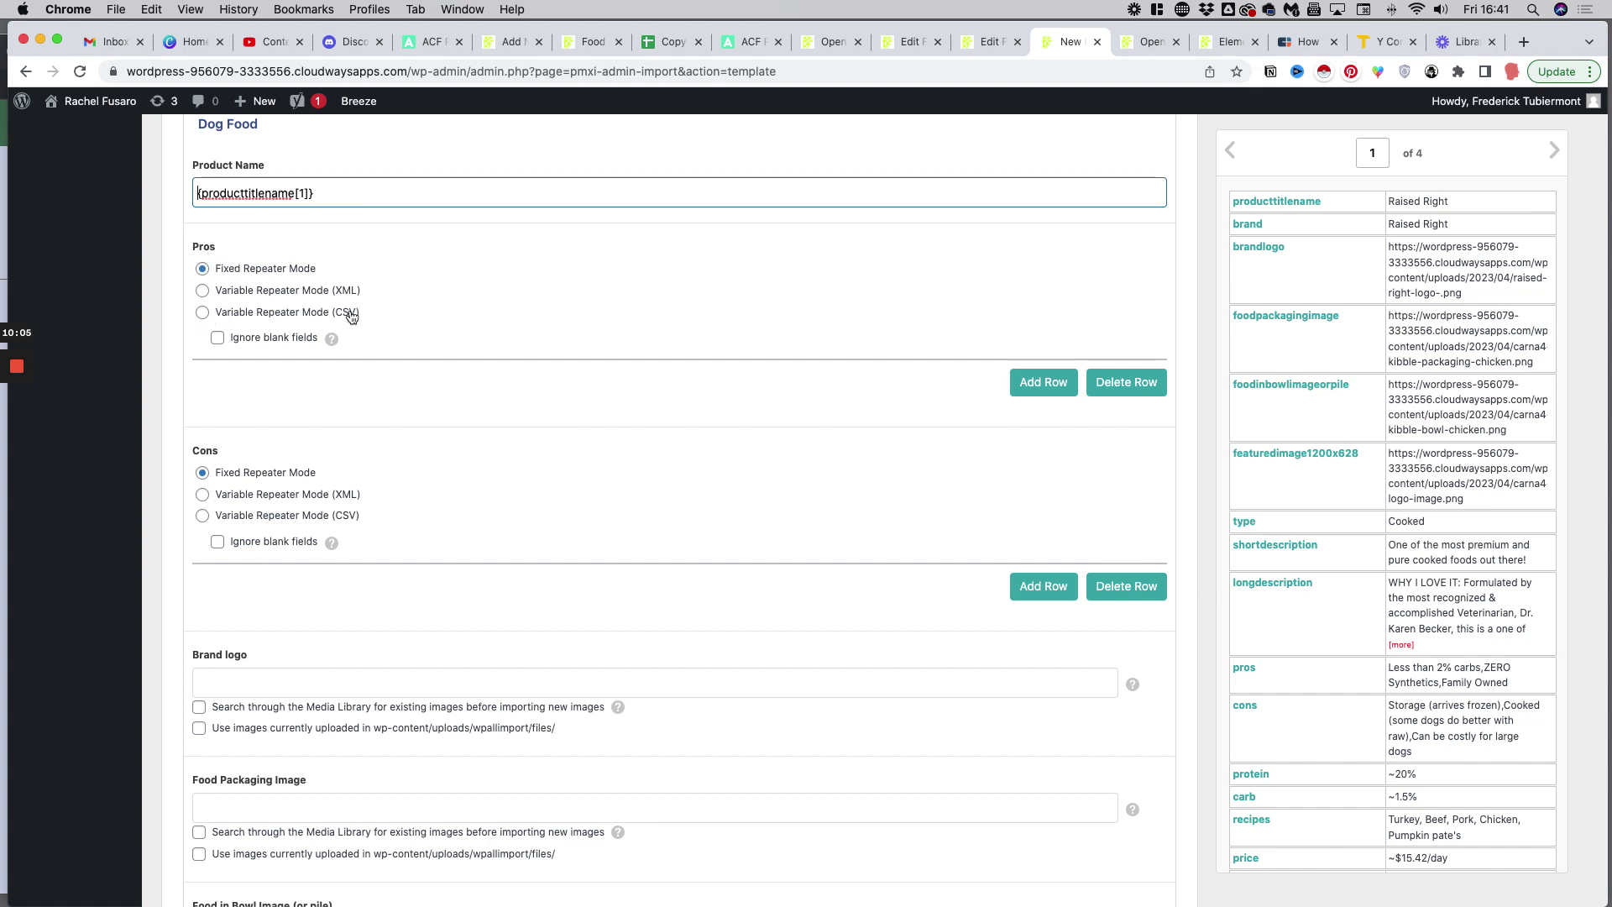
Step: Switch Pros to Variable Repeater Mode (CSV) with a comma separator
{"action": "left_click", "coordinate": [202, 312]}
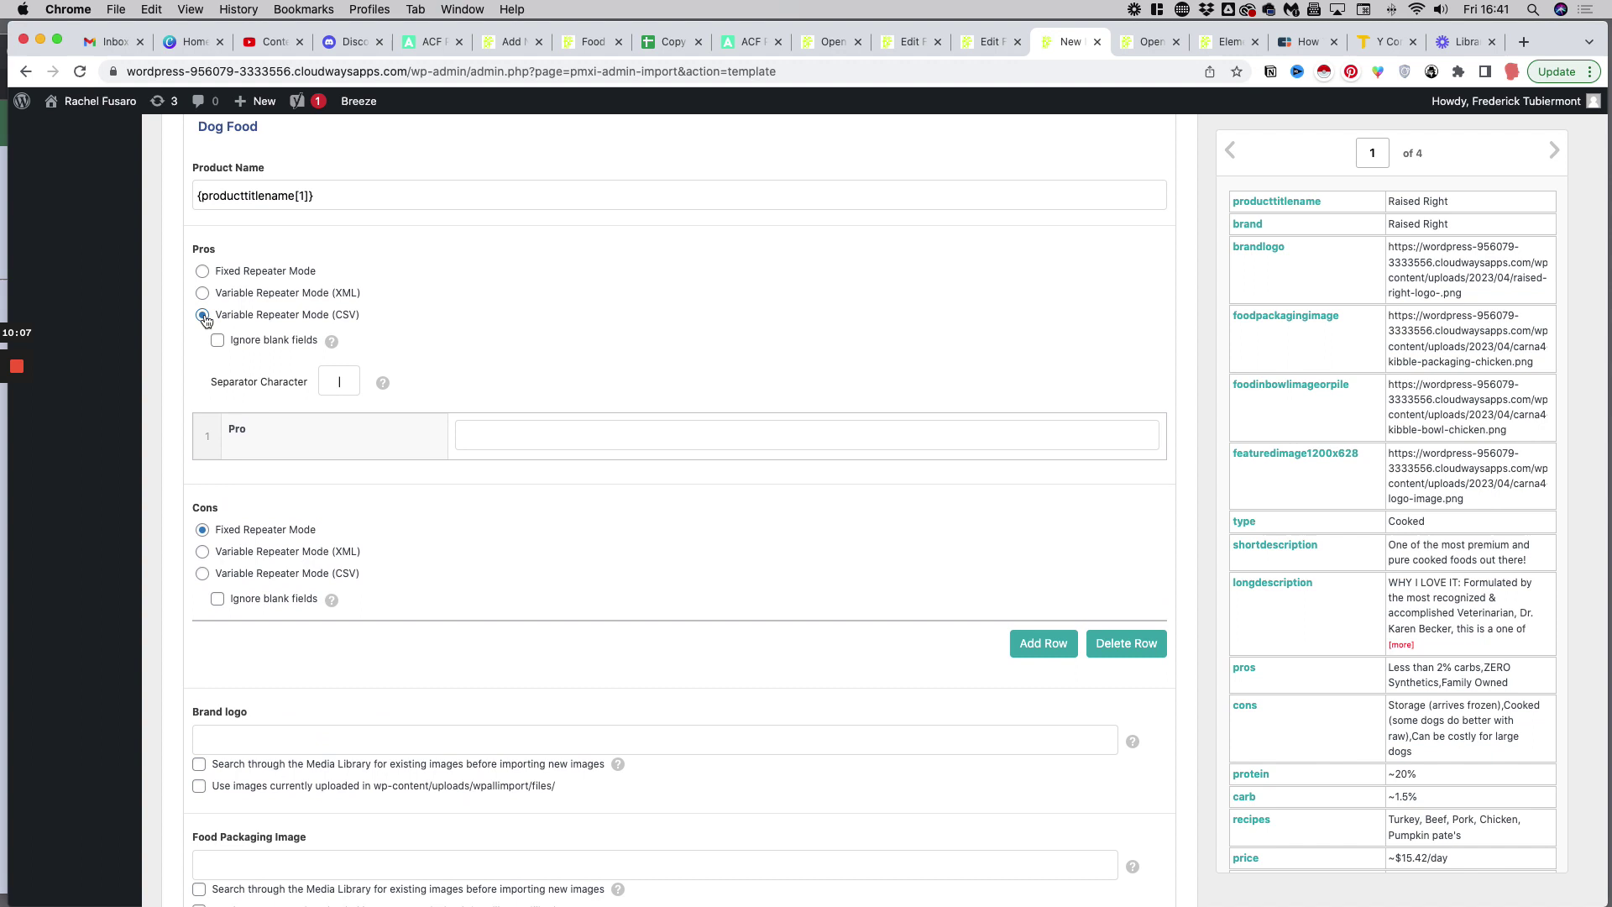
{"action": "left_click", "coordinate": [471, 428]}
{"action": "scroll", "coordinate": [430, 419], "scroll_direction": "down", "scroll_amount": 1}
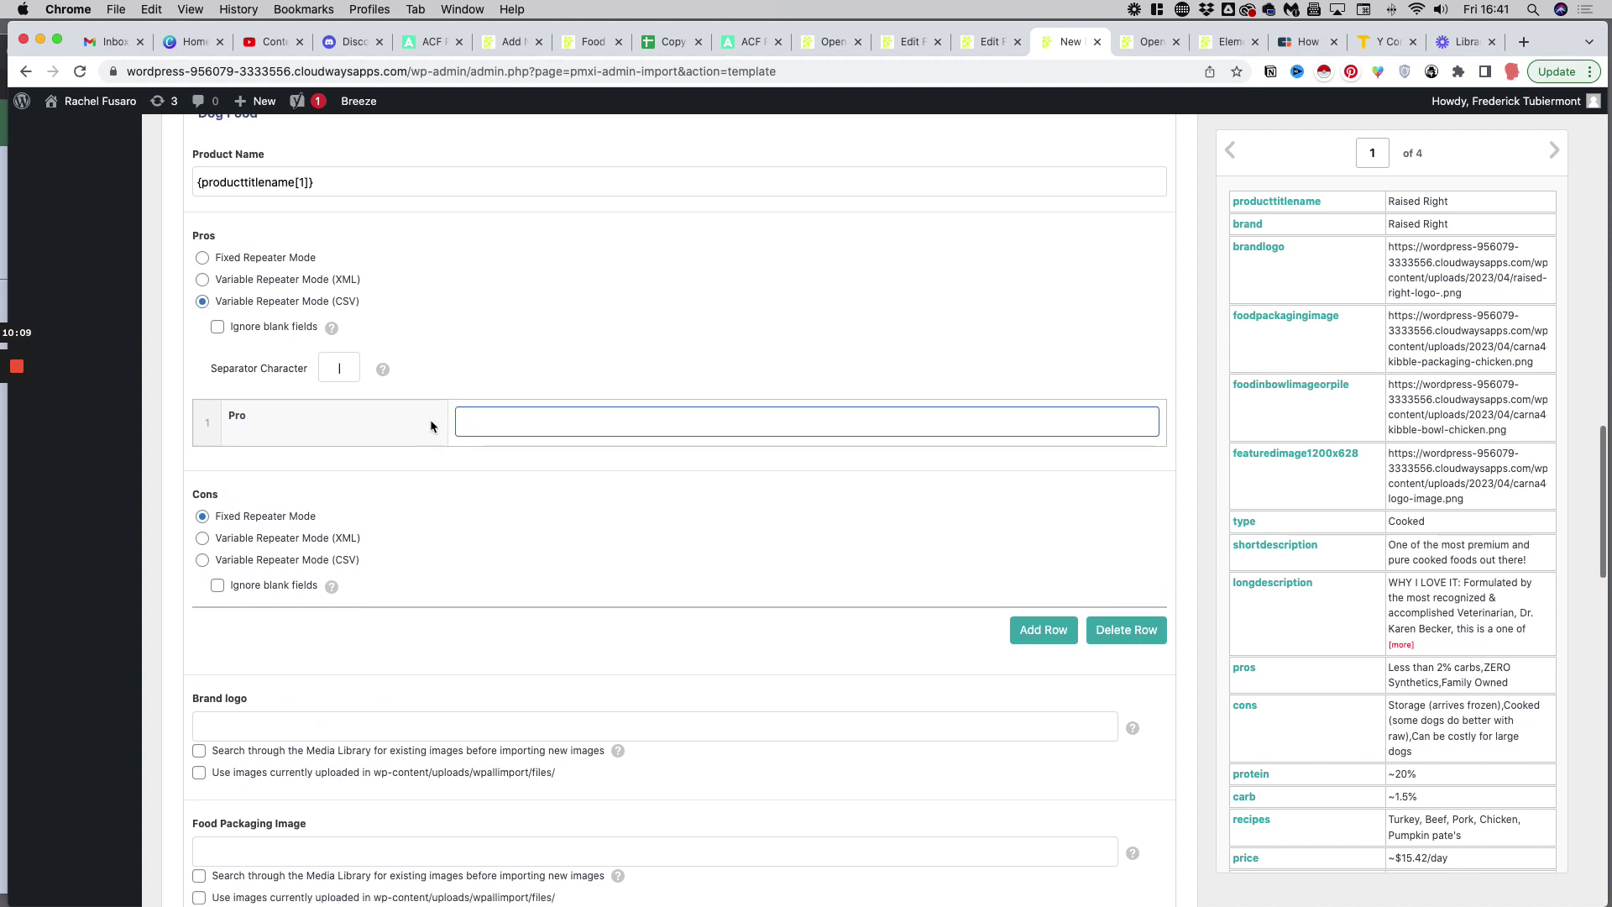
{"action": "left_click", "coordinate": [340, 365]}
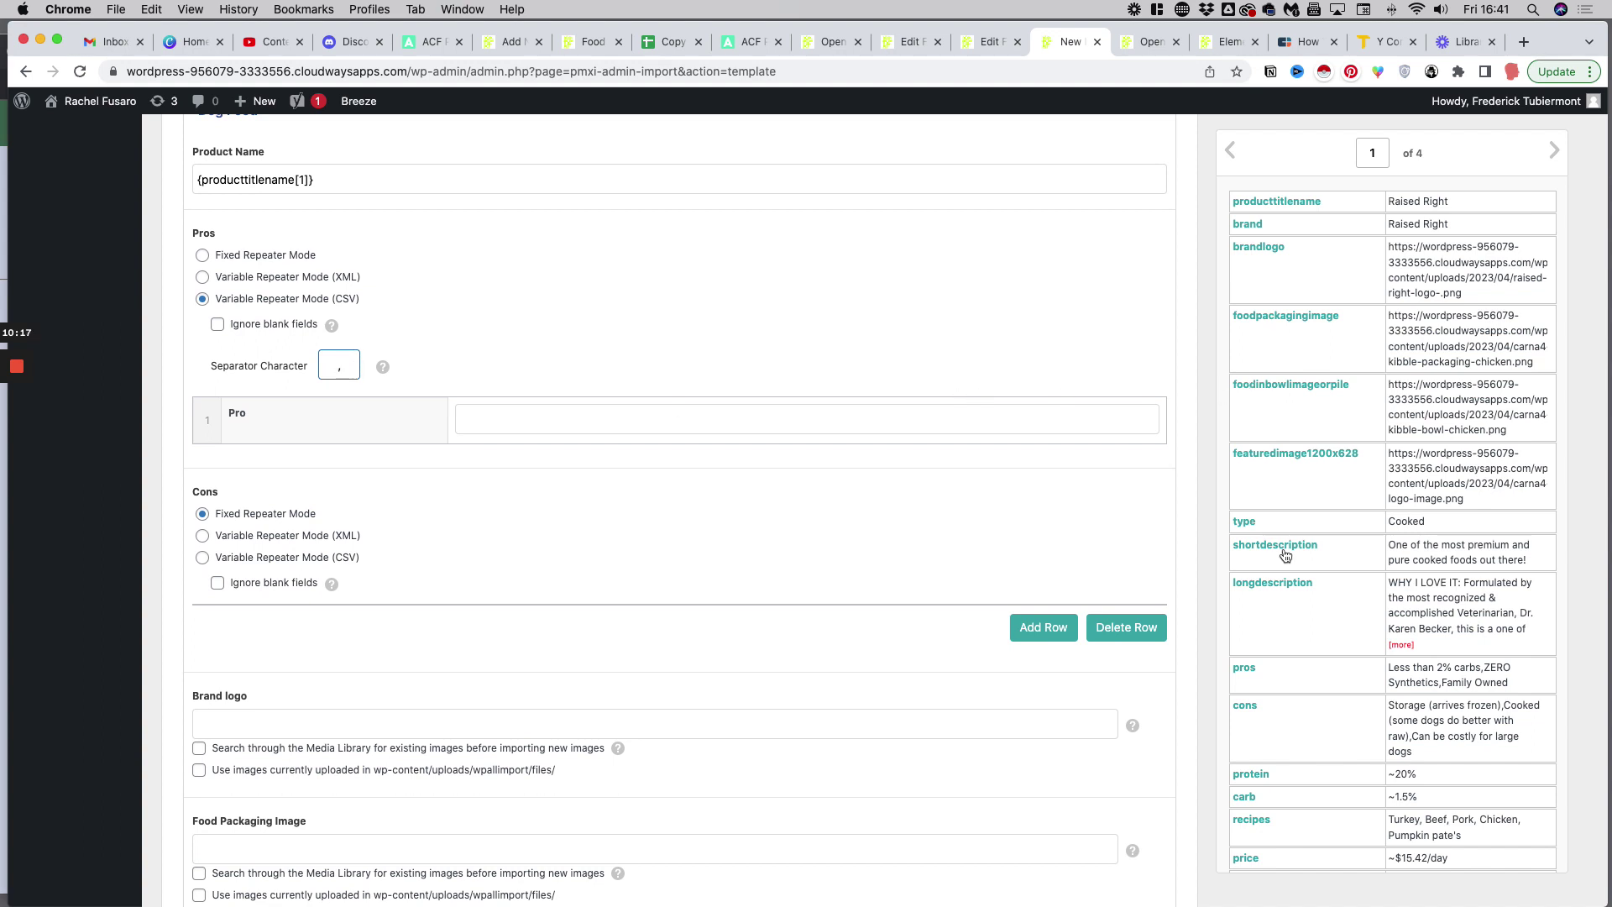
{"action": "scroll", "coordinate": [1285, 547], "scroll_direction": "down", "scroll_amount": 2}
{"action": "scroll", "coordinate": [1289, 587], "scroll_direction": "up", "scroll_amount": 3}
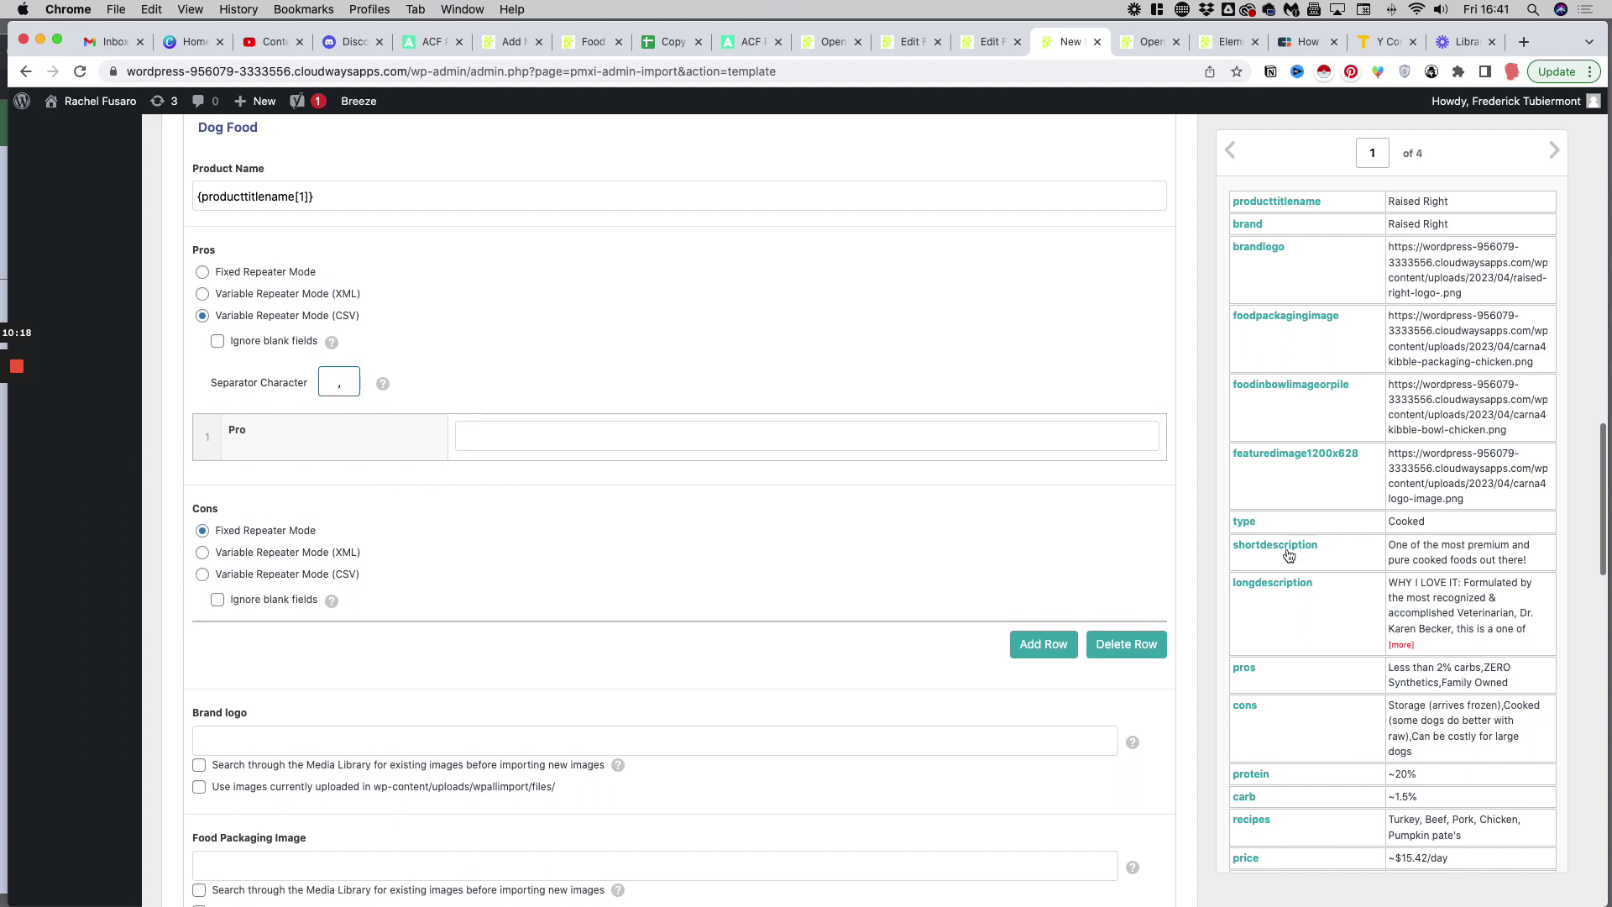
{"action": "left_click", "coordinate": [1244, 668]}
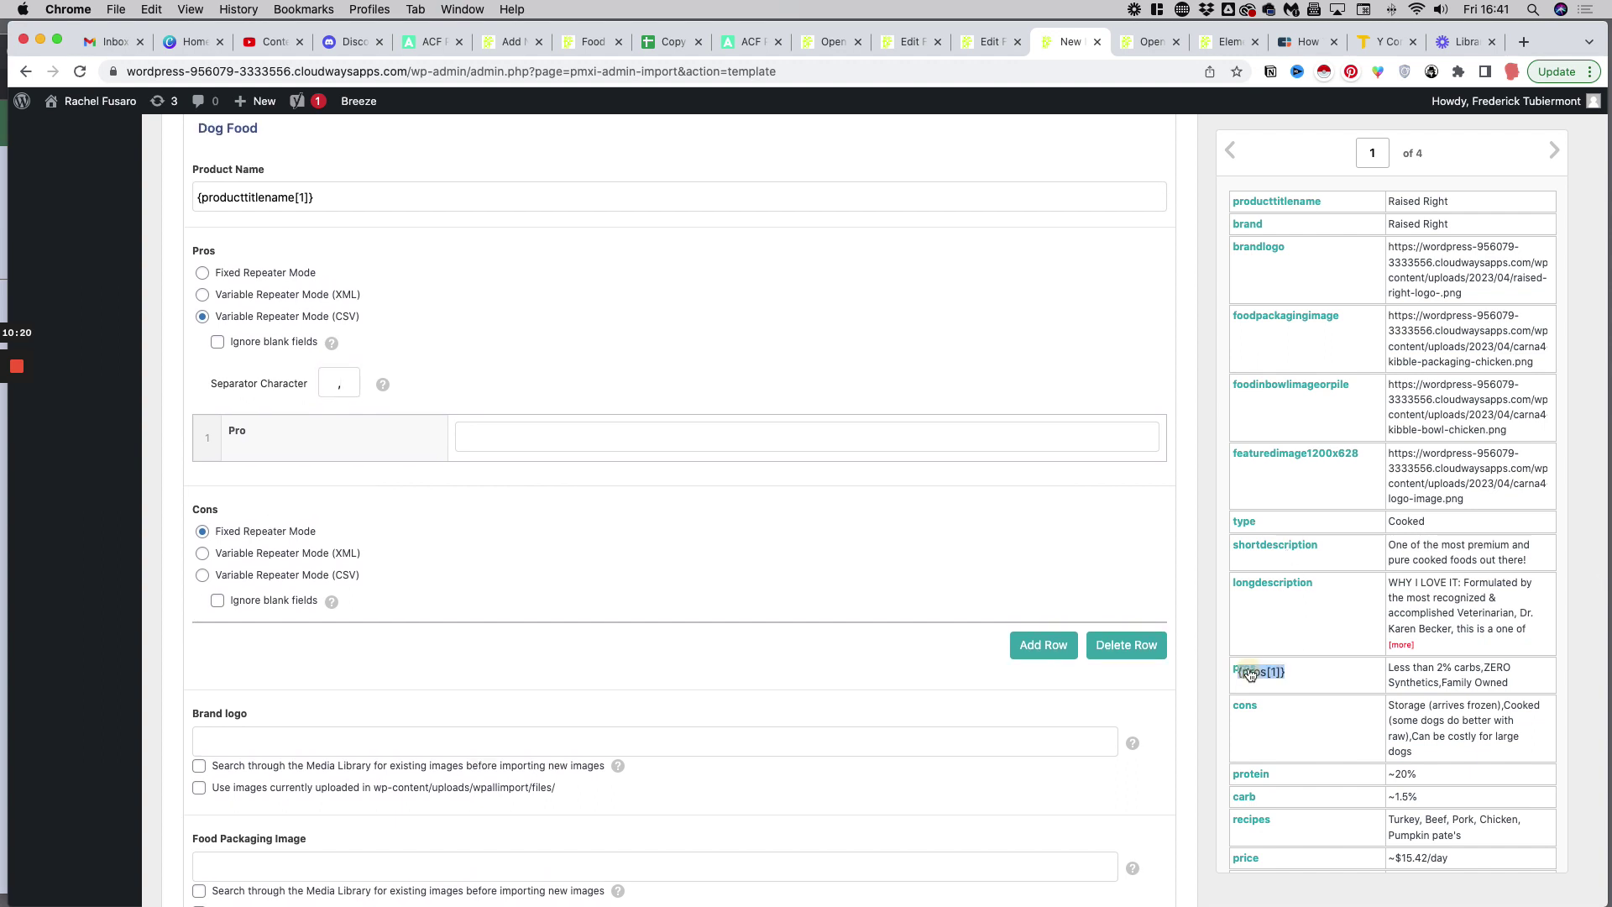
{"action": "left_click", "coordinate": [534, 438]}
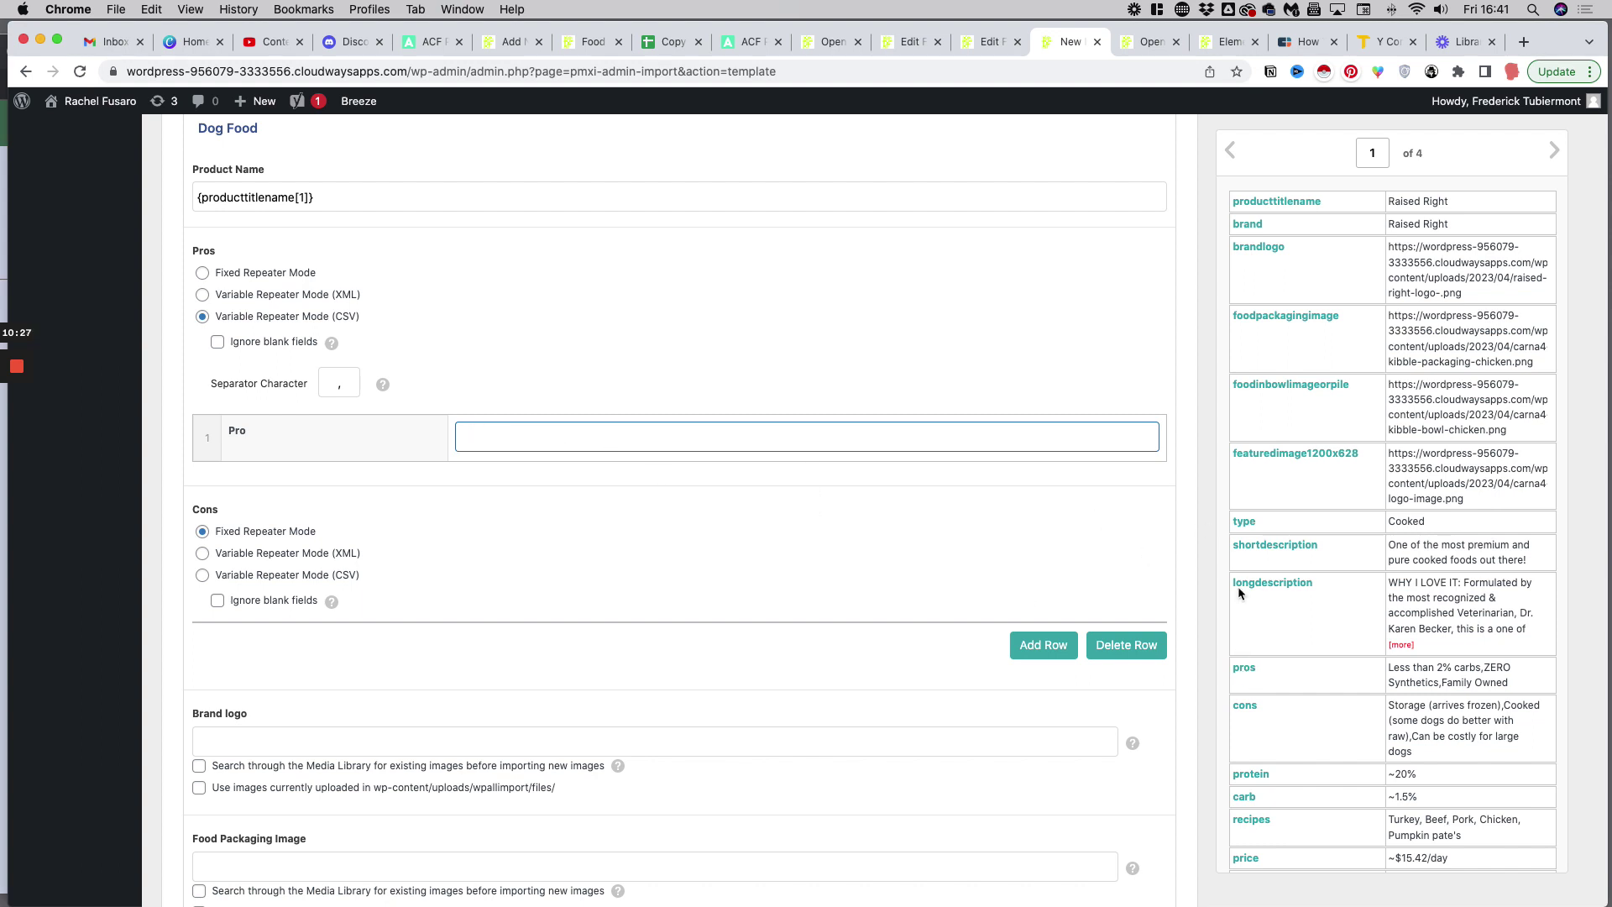
{"action": "left_click", "coordinate": [1247, 671]}
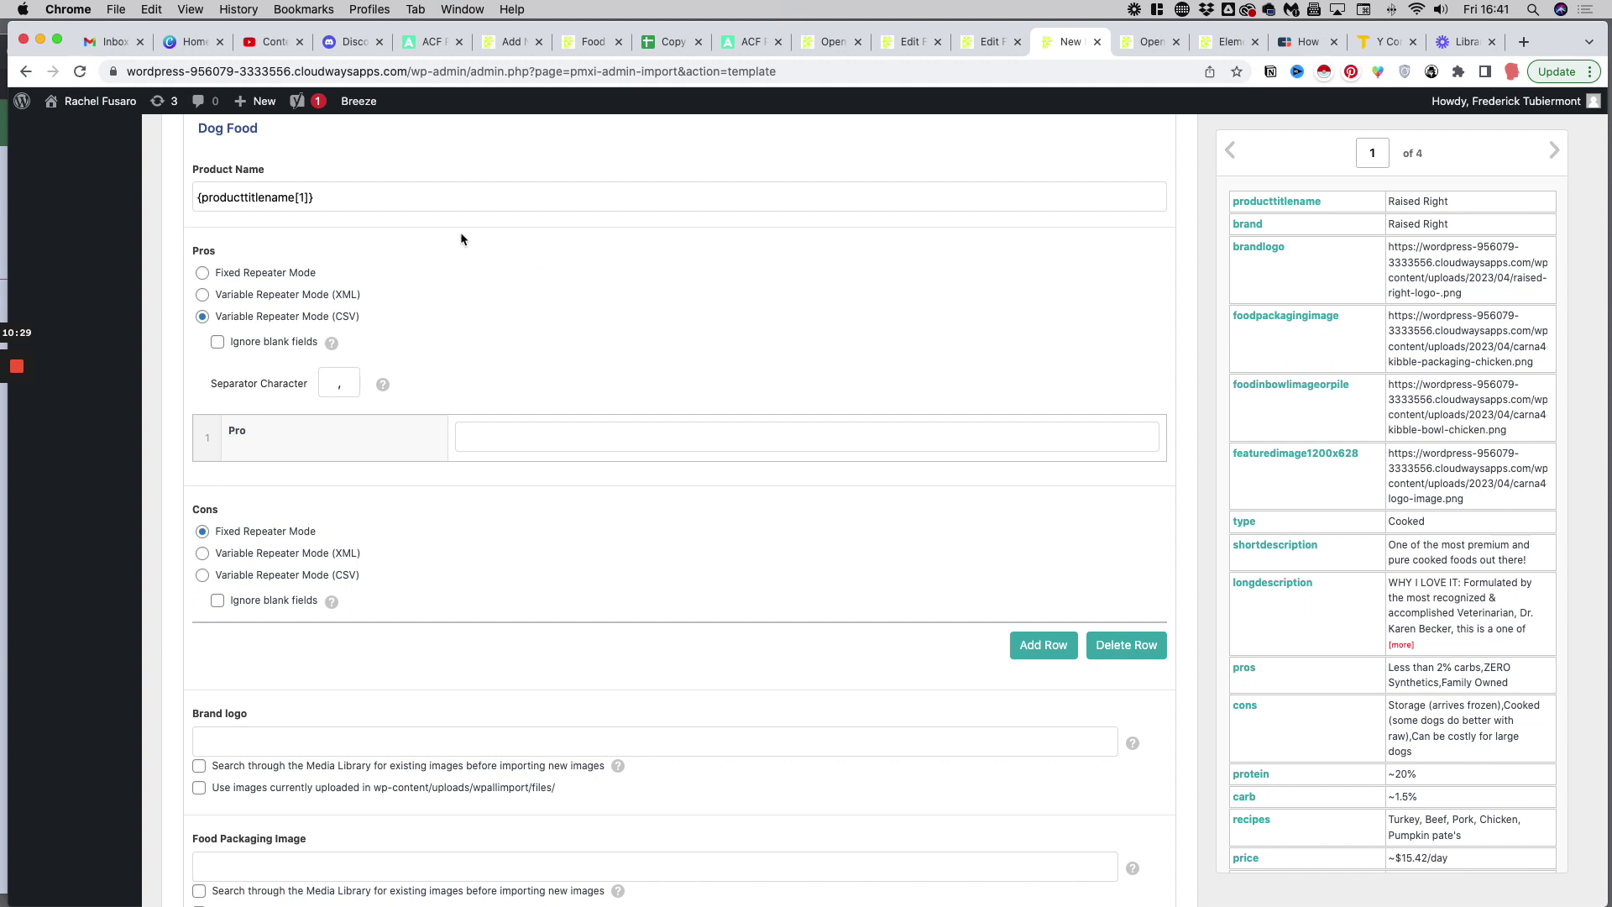
Step: Map {pros[1]} into the Pro row, removing a copy accidentally dropped into Product Name
{"action": "left_click", "coordinate": [492, 200]}
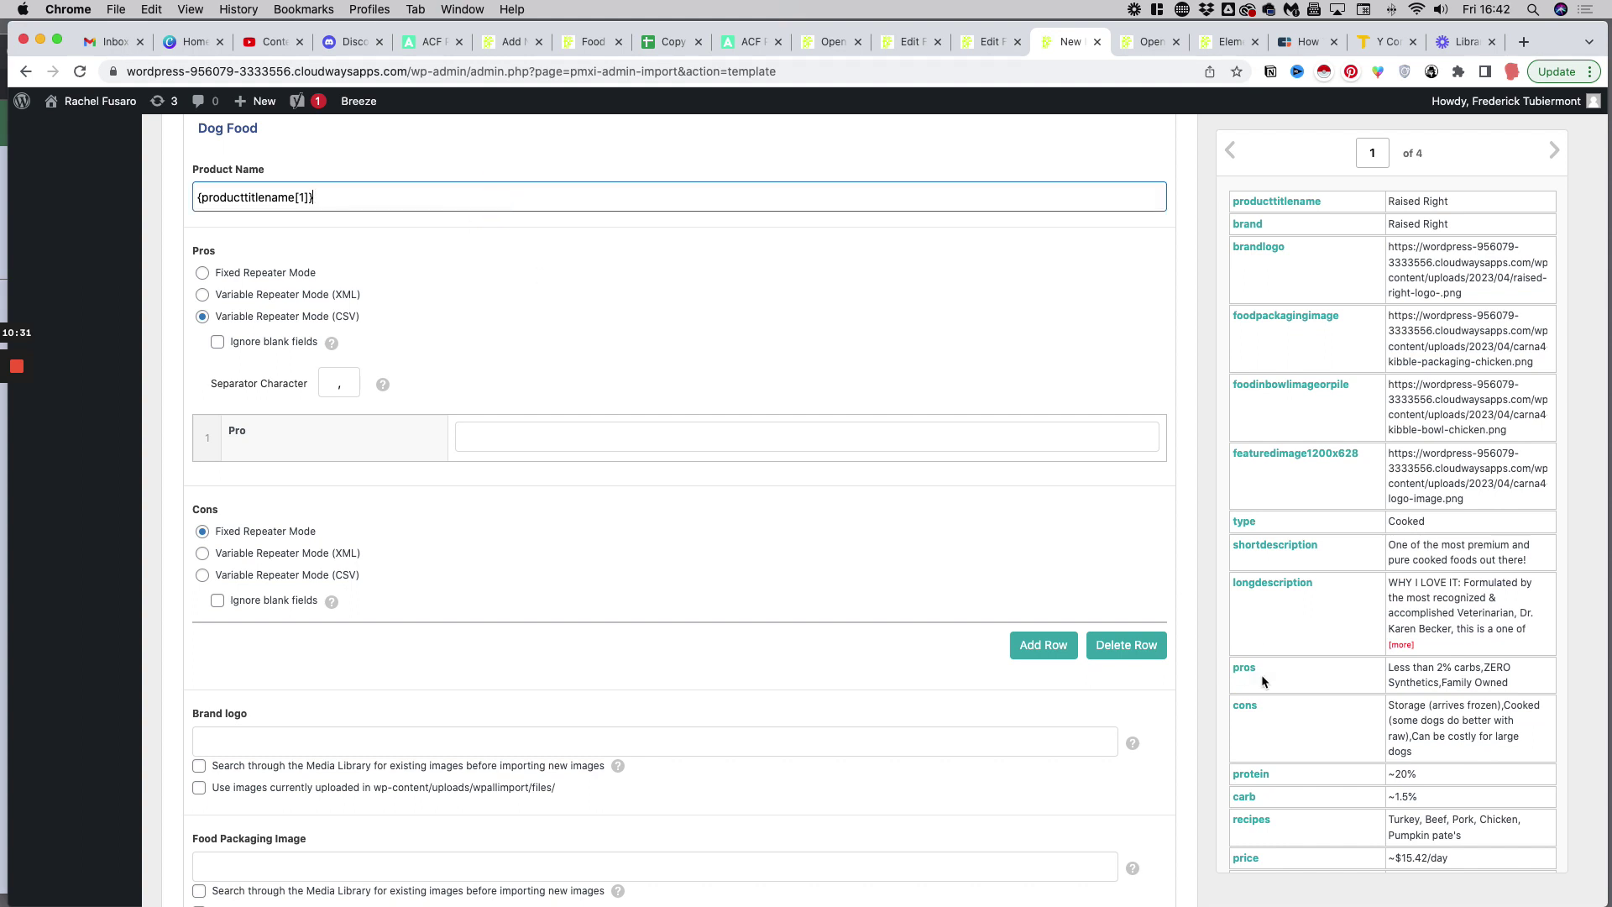
{"action": "left_click_drag", "start_coordinate": [1261, 674], "coordinate": [521, 200]}
{"action": "left_click_drag", "start_coordinate": [313, 199], "coordinate": [395, 201]}
{"action": "key", "text": "BackSpace"}
{"action": "left_click", "coordinate": [460, 430]}
{"action": "type", "text": "{pros[1]}"}
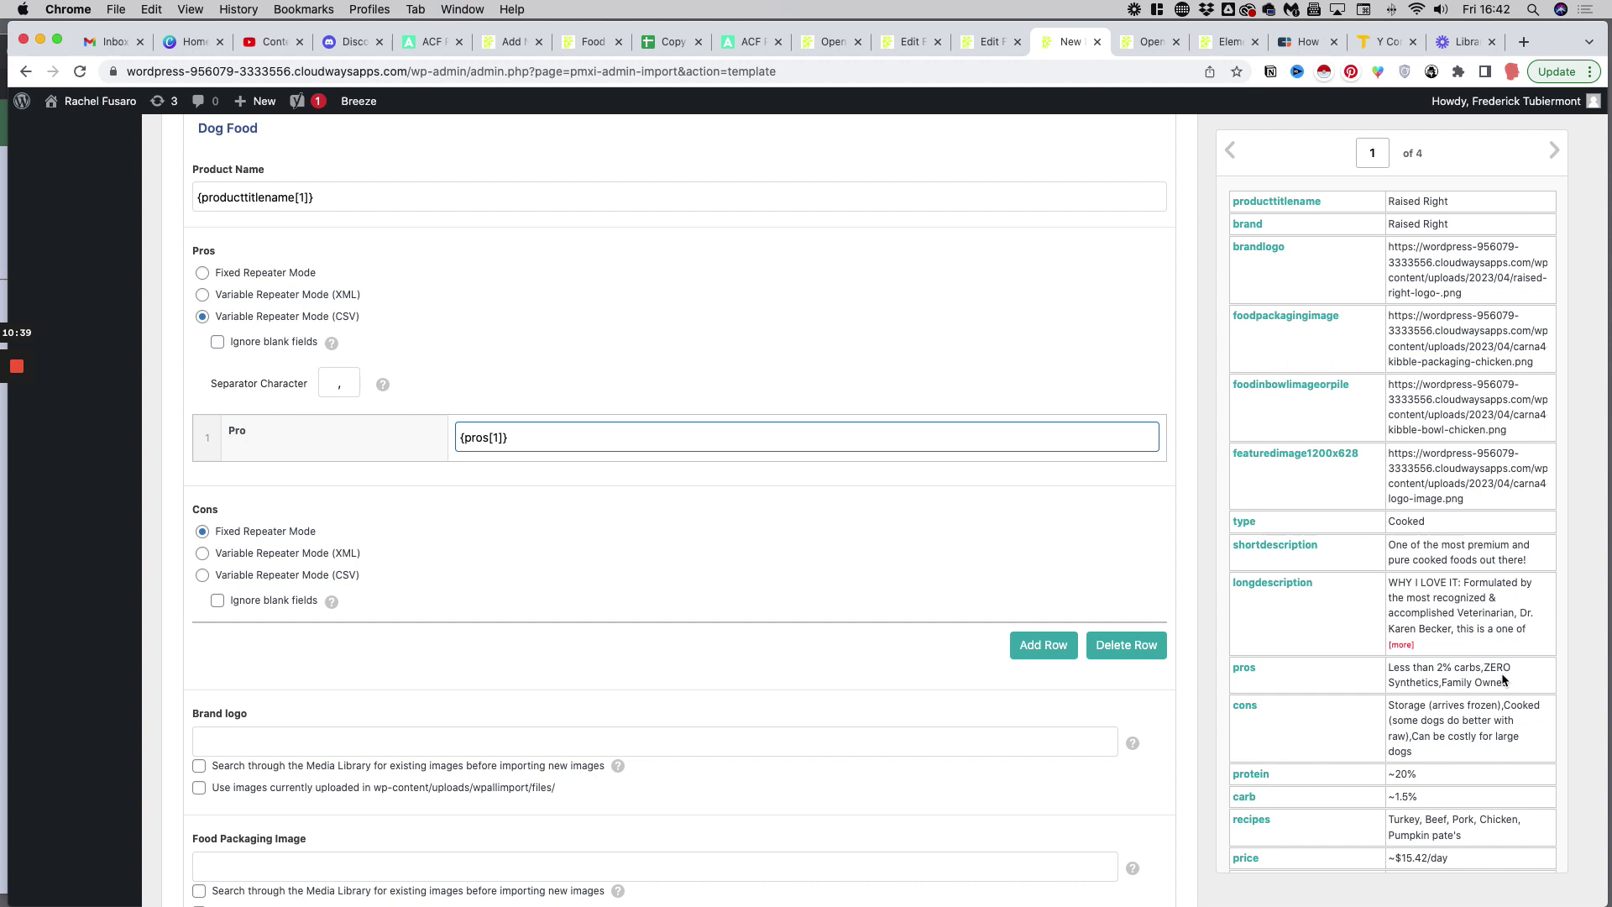
{"action": "left_click_drag", "start_coordinate": [1503, 680], "coordinate": [1378, 668]}
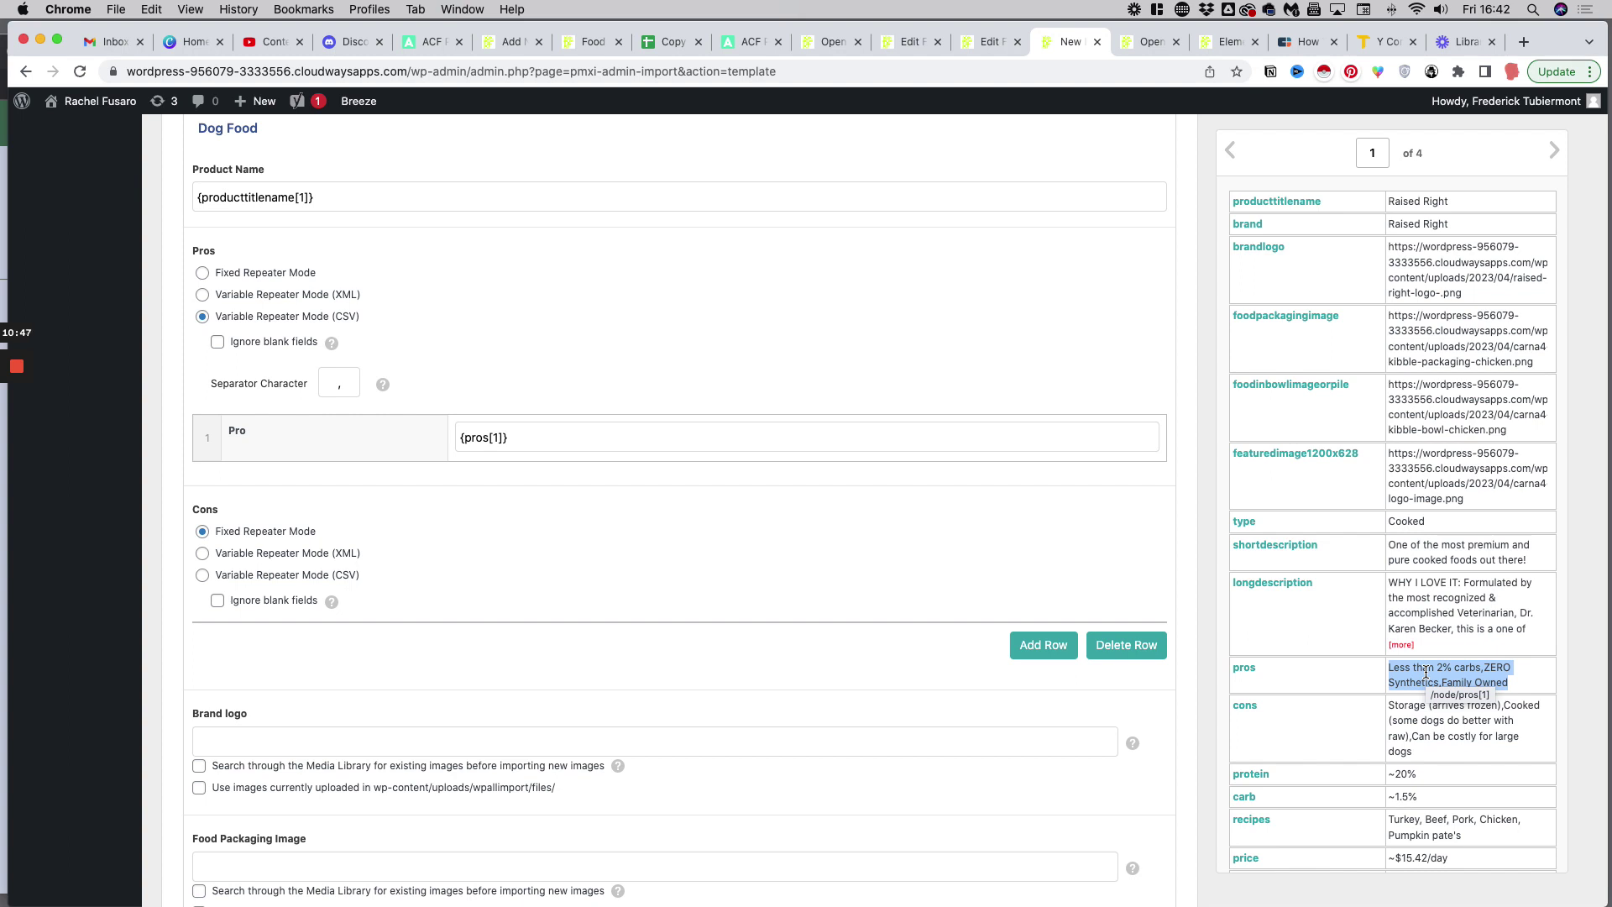
{"action": "scroll", "coordinate": [1369, 642], "scroll_direction": "down", "scroll_amount": 2}
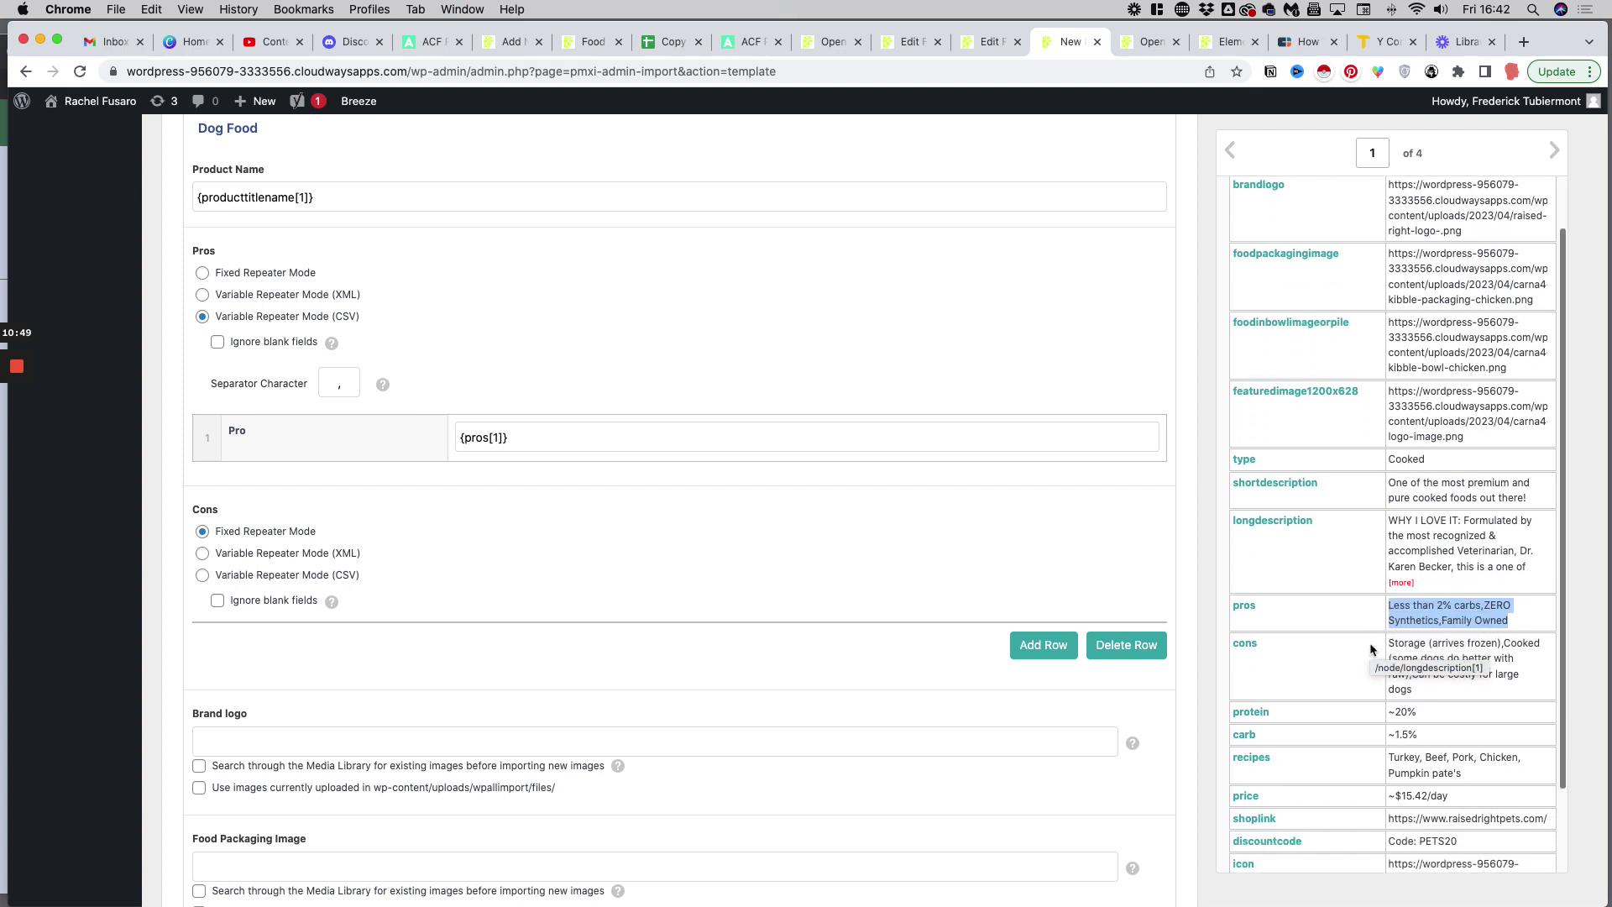
{"action": "scroll", "coordinate": [1369, 643], "scroll_direction": "up", "scroll_amount": 2}
Step: Put Cons in comma-separated CSV repeater mode and map {cons[1]} into the Con row
{"action": "left_click", "coordinate": [202, 576]}
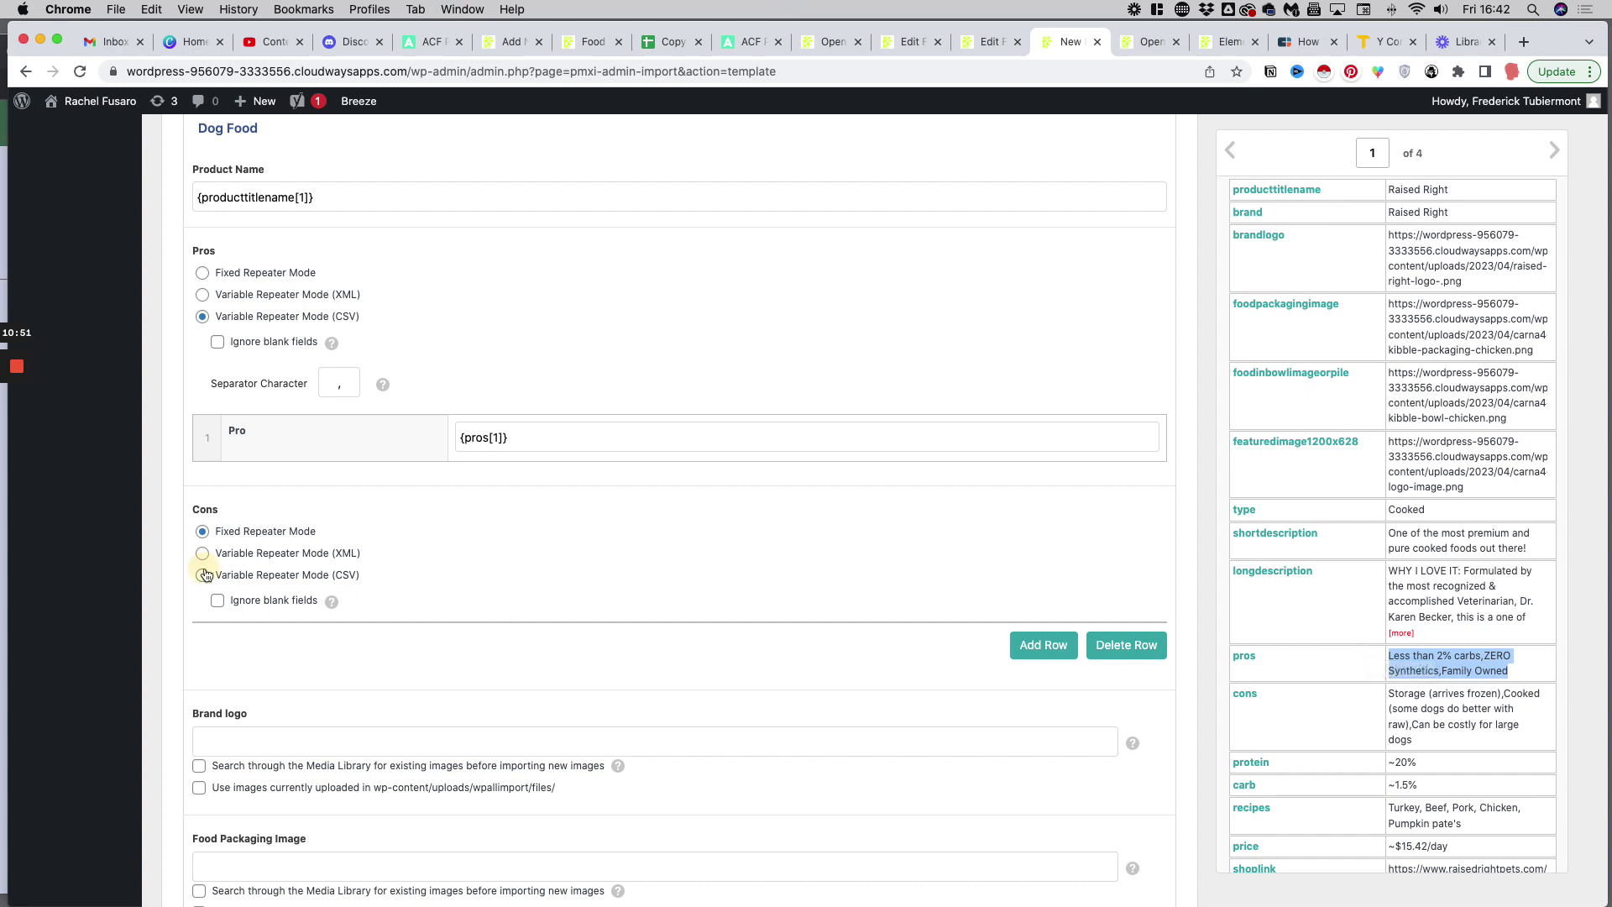
{"action": "scroll", "coordinate": [516, 567], "scroll_direction": "down", "scroll_amount": 5}
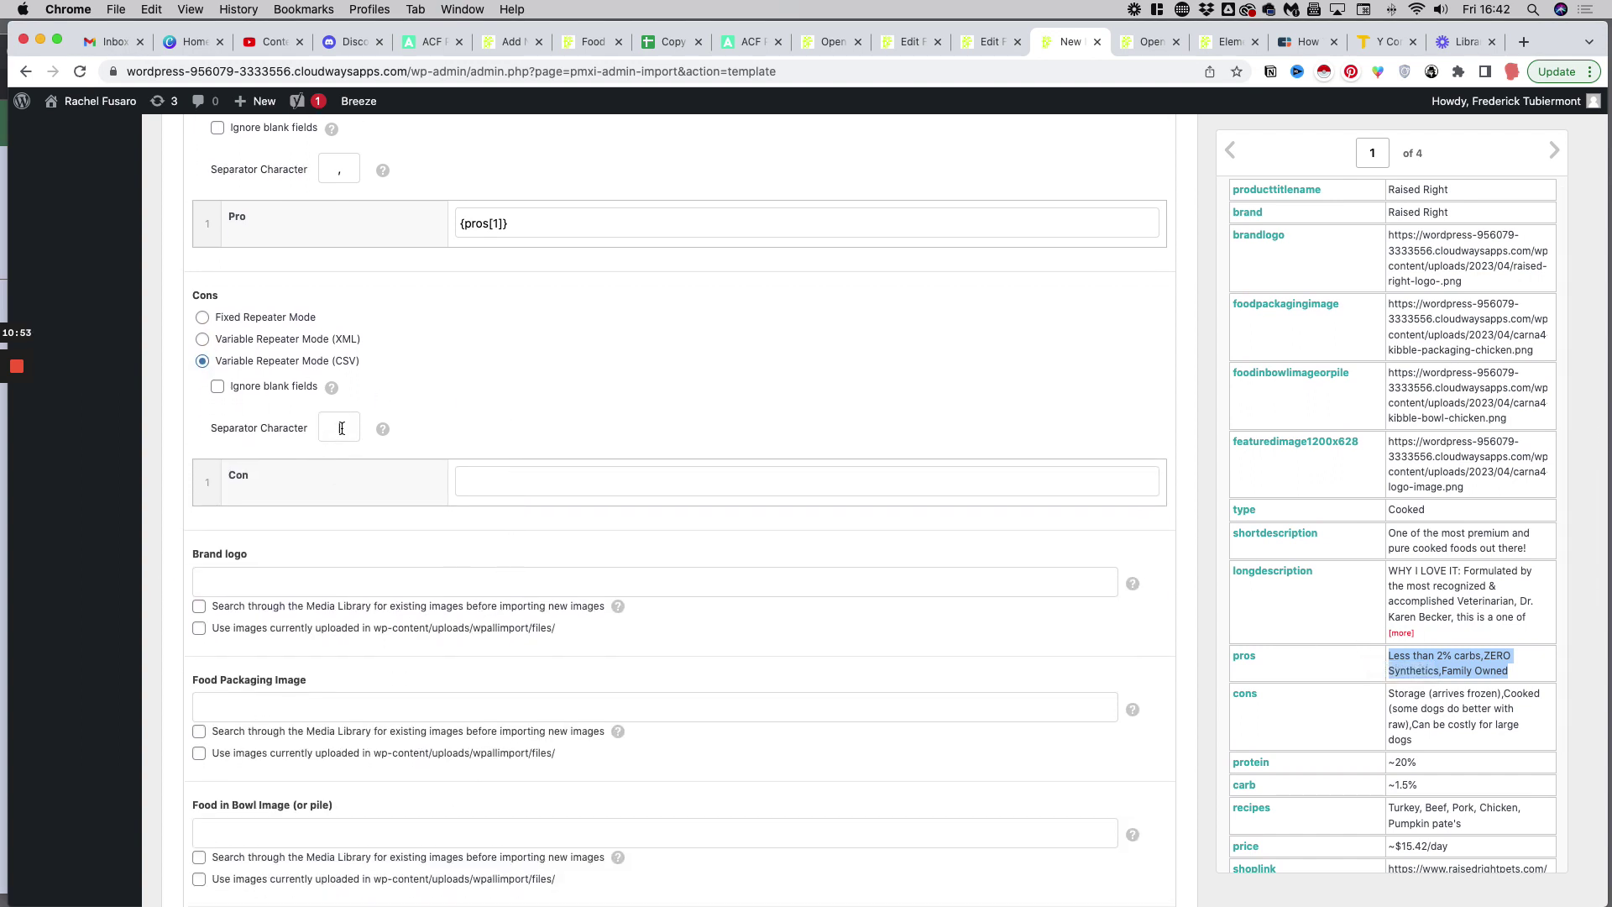
{"action": "left_click", "coordinate": [346, 425]}
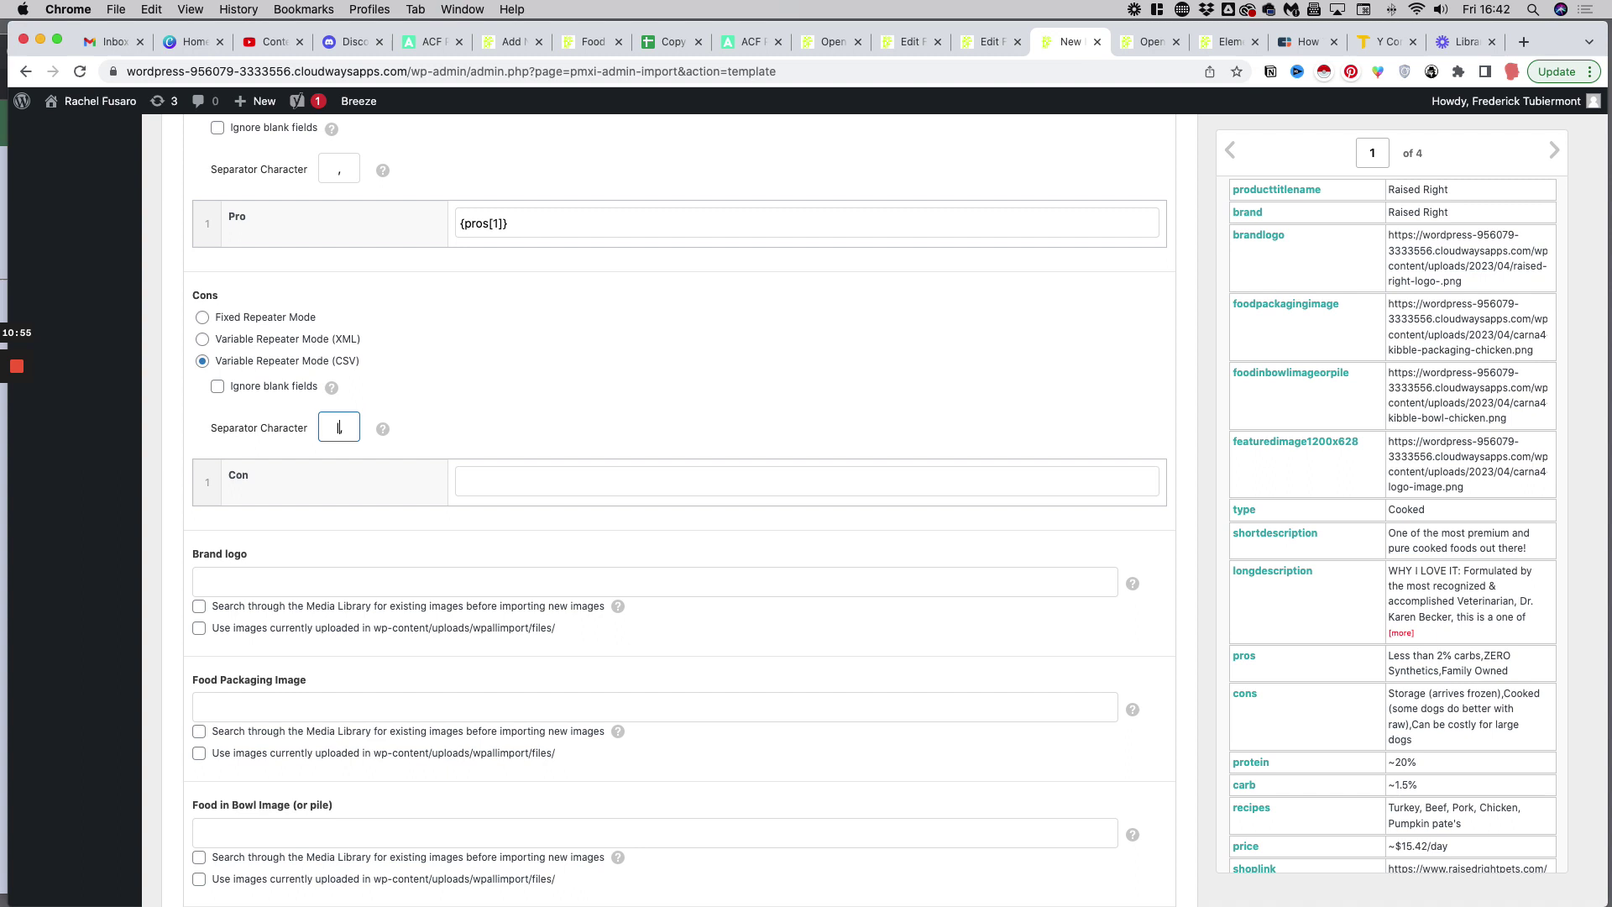
{"action": "scroll", "coordinate": [350, 421], "scroll_direction": "up", "scroll_amount": 2}
{"action": "scroll", "coordinate": [659, 456], "scroll_direction": "down", "scroll_amount": 2}
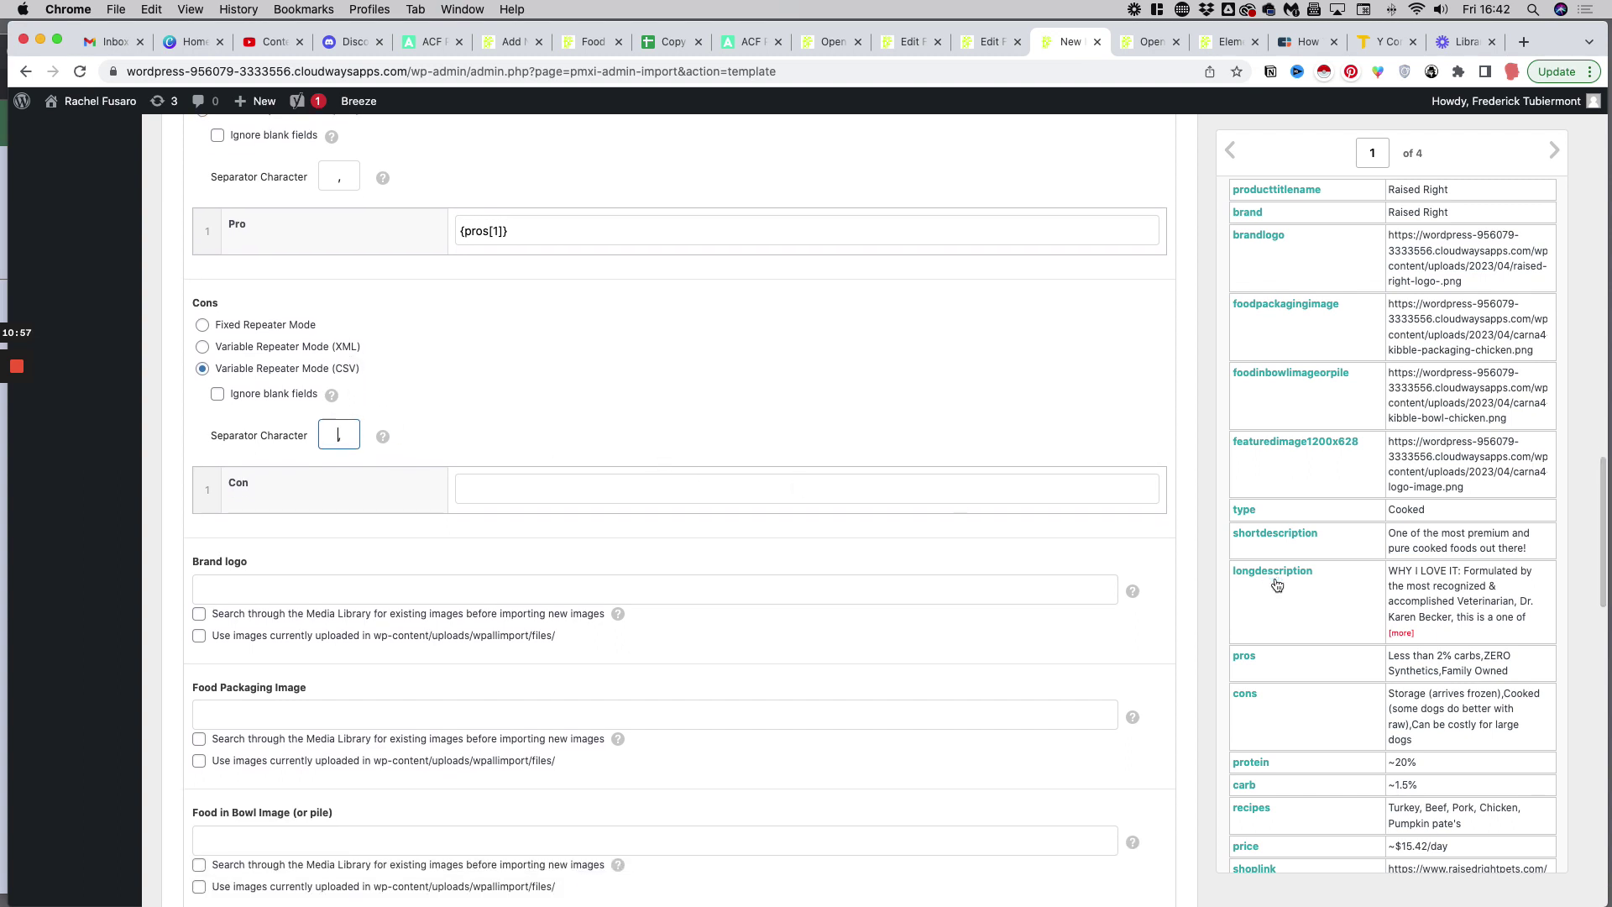
{"action": "left_click_drag", "start_coordinate": [1248, 705], "coordinate": [743, 491]}
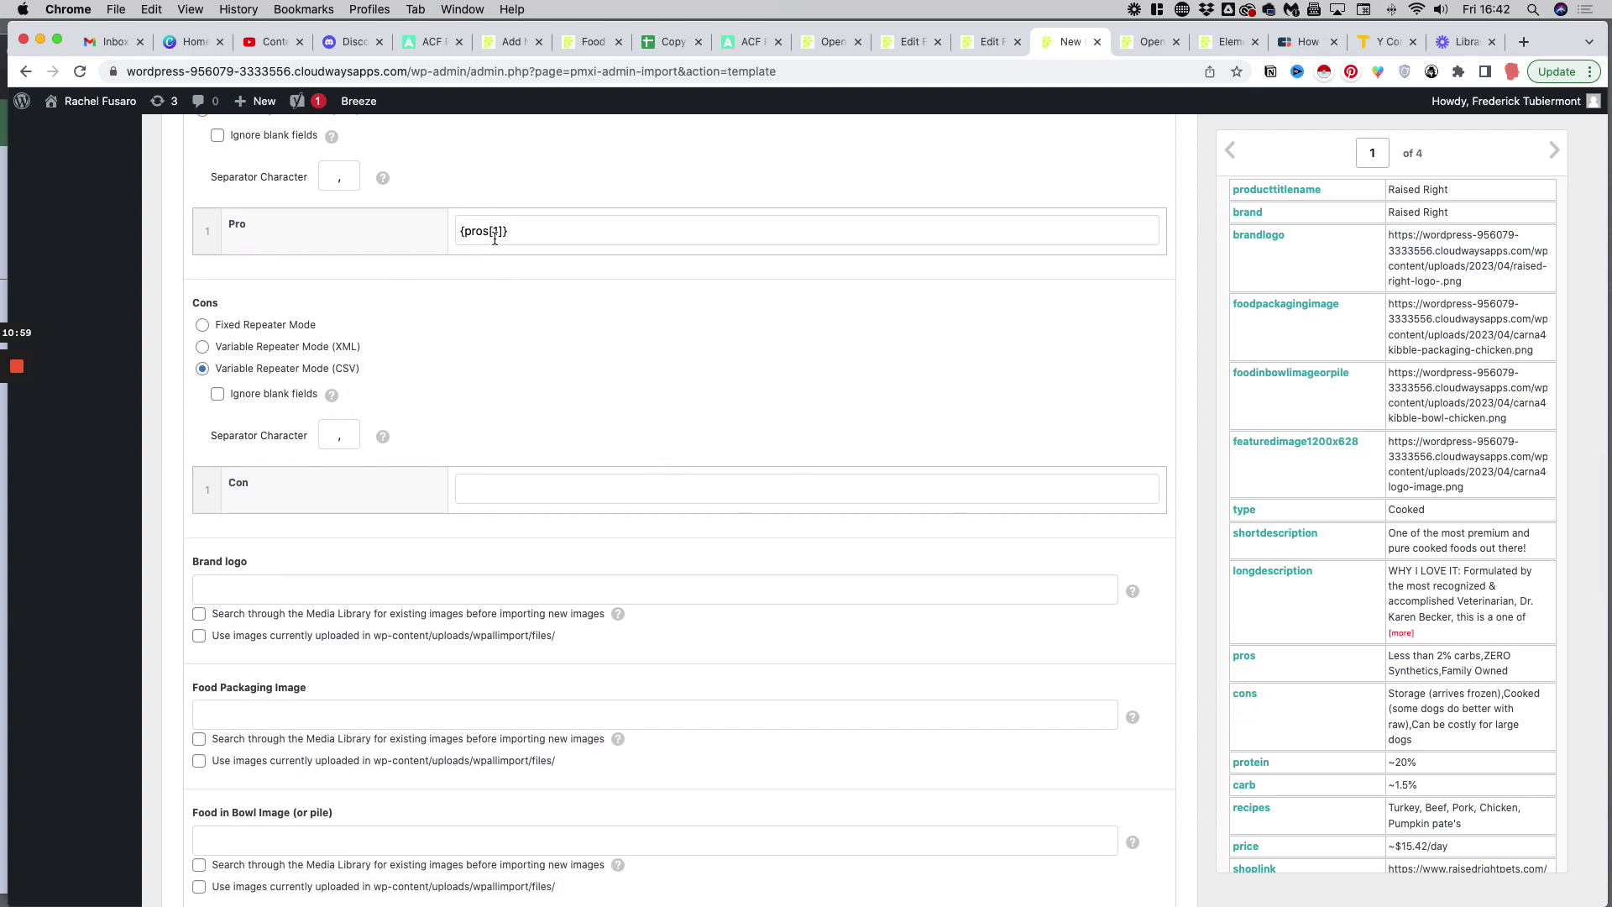
{"action": "left_click_drag", "start_coordinate": [358, 591], "coordinate": [303, 550]}
{"action": "key", "text": "cmd+c"}
{"action": "key", "text": "BackSpace"}
{"action": "left_click", "coordinate": [497, 494]}
{"action": "key", "text": "cmd+v"}
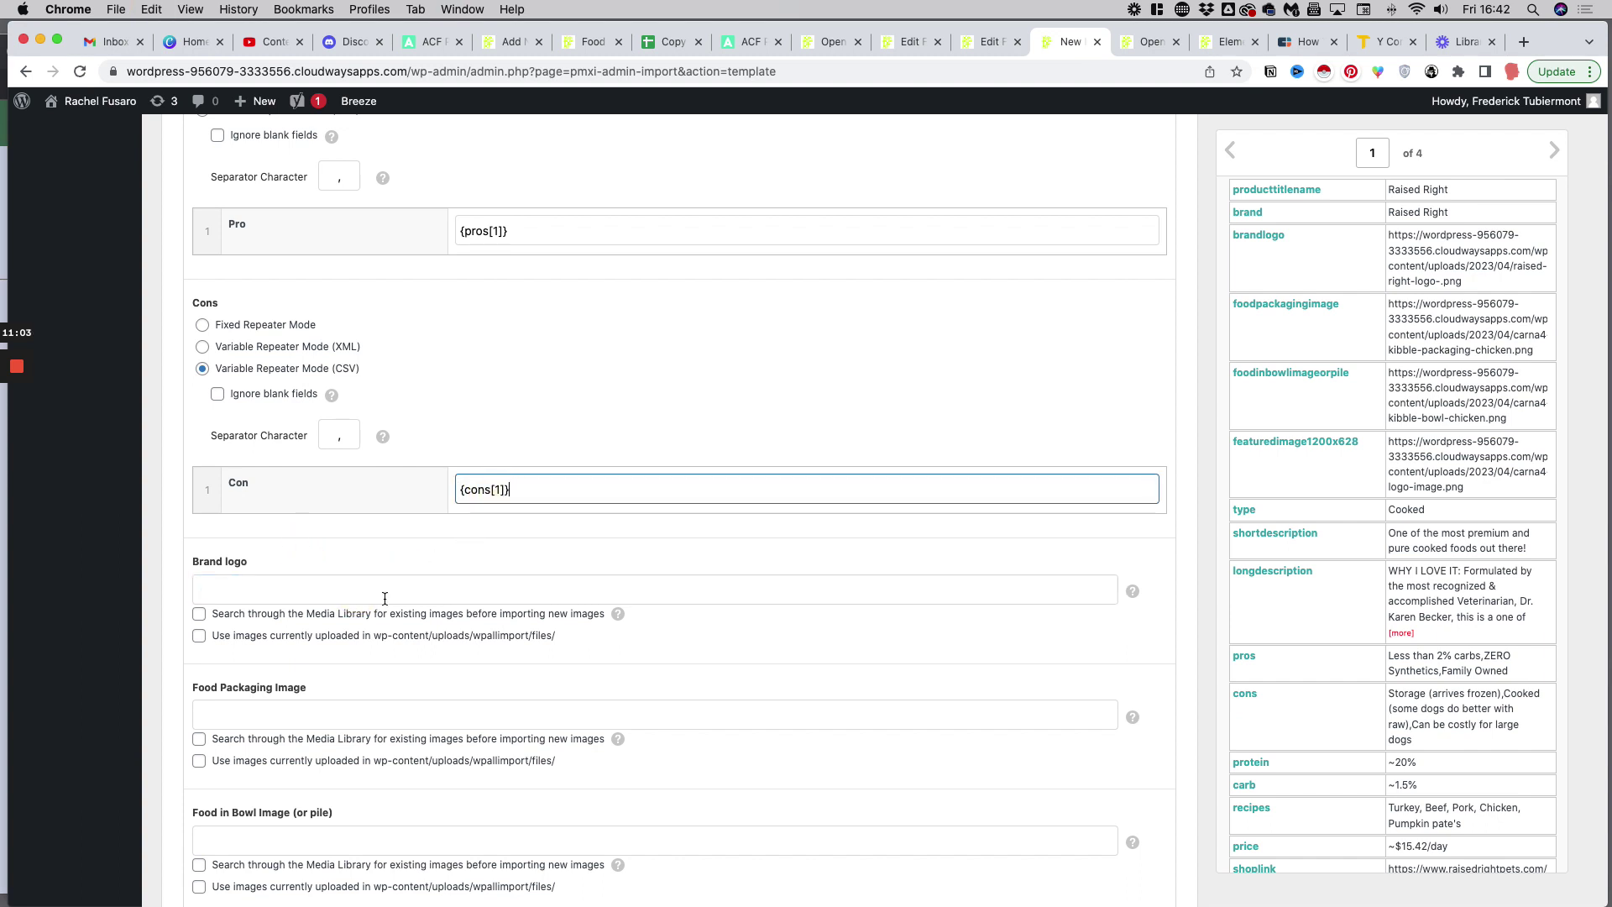
{"action": "scroll", "coordinate": [390, 607], "scroll_direction": "down", "scroll_amount": 3}
Step: Map {brandlogo[1]} and {foodpackagingimage[1]} into Brand logo and Food Packaging Image, searching the Media Library first
{"action": "left_click", "coordinate": [226, 475]}
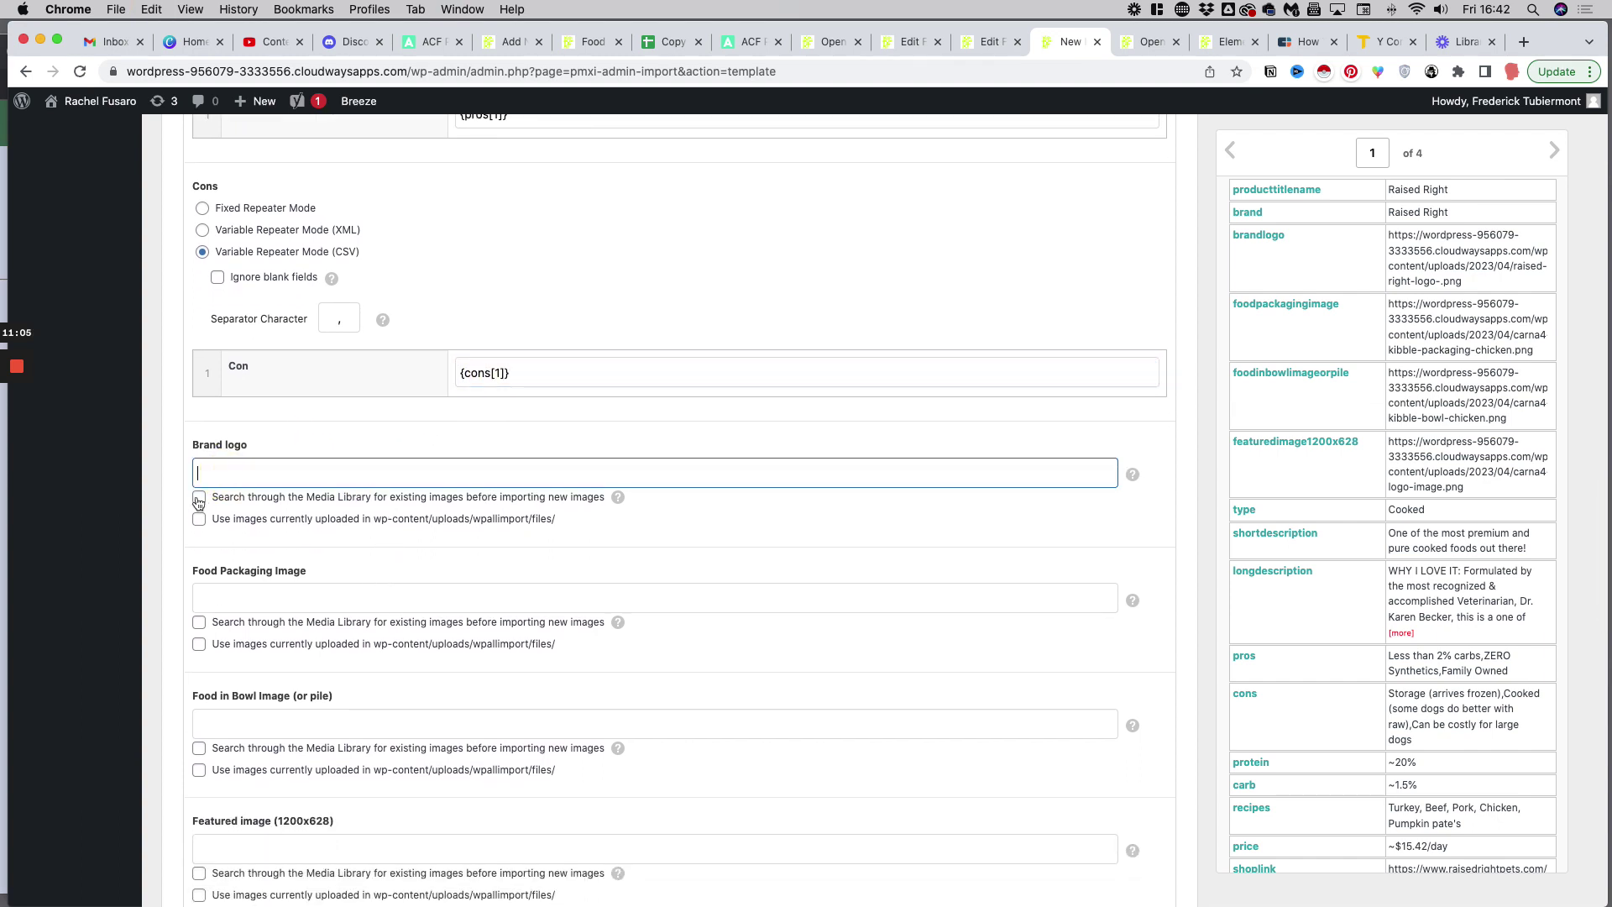
{"action": "left_click", "coordinate": [199, 497]}
{"action": "left_click", "coordinate": [263, 473]}
{"action": "left_click_drag", "start_coordinate": [1258, 246], "coordinate": [237, 470]}
{"action": "scroll", "coordinate": [252, 471], "scroll_direction": "down", "scroll_amount": 3}
{"action": "left_click", "coordinate": [288, 487]}
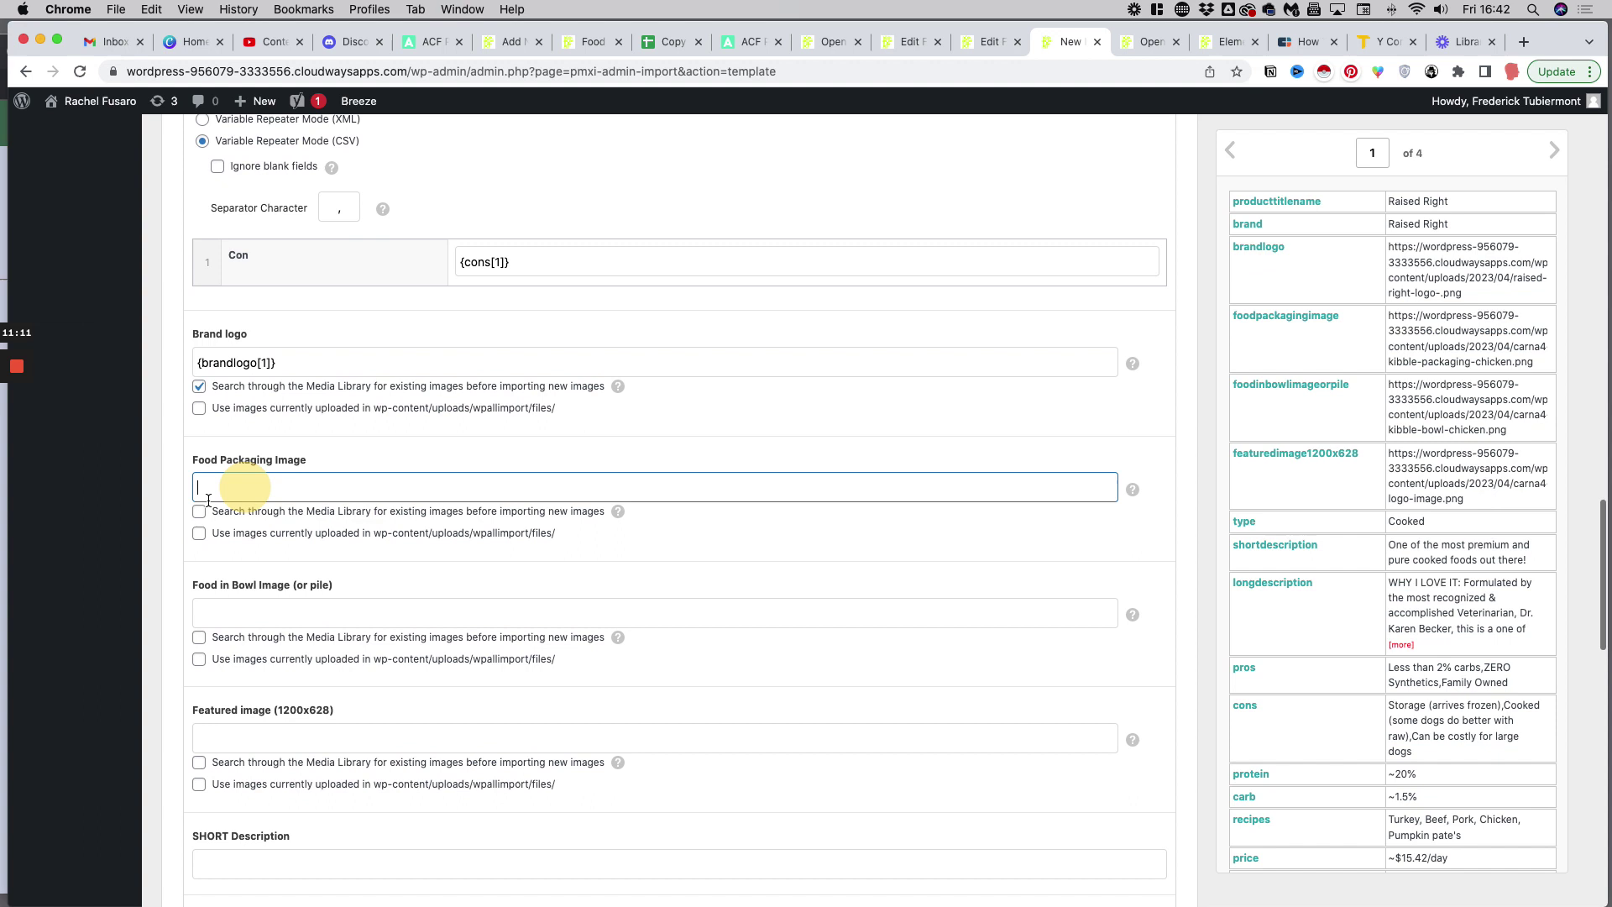
{"action": "left_click", "coordinate": [199, 513]}
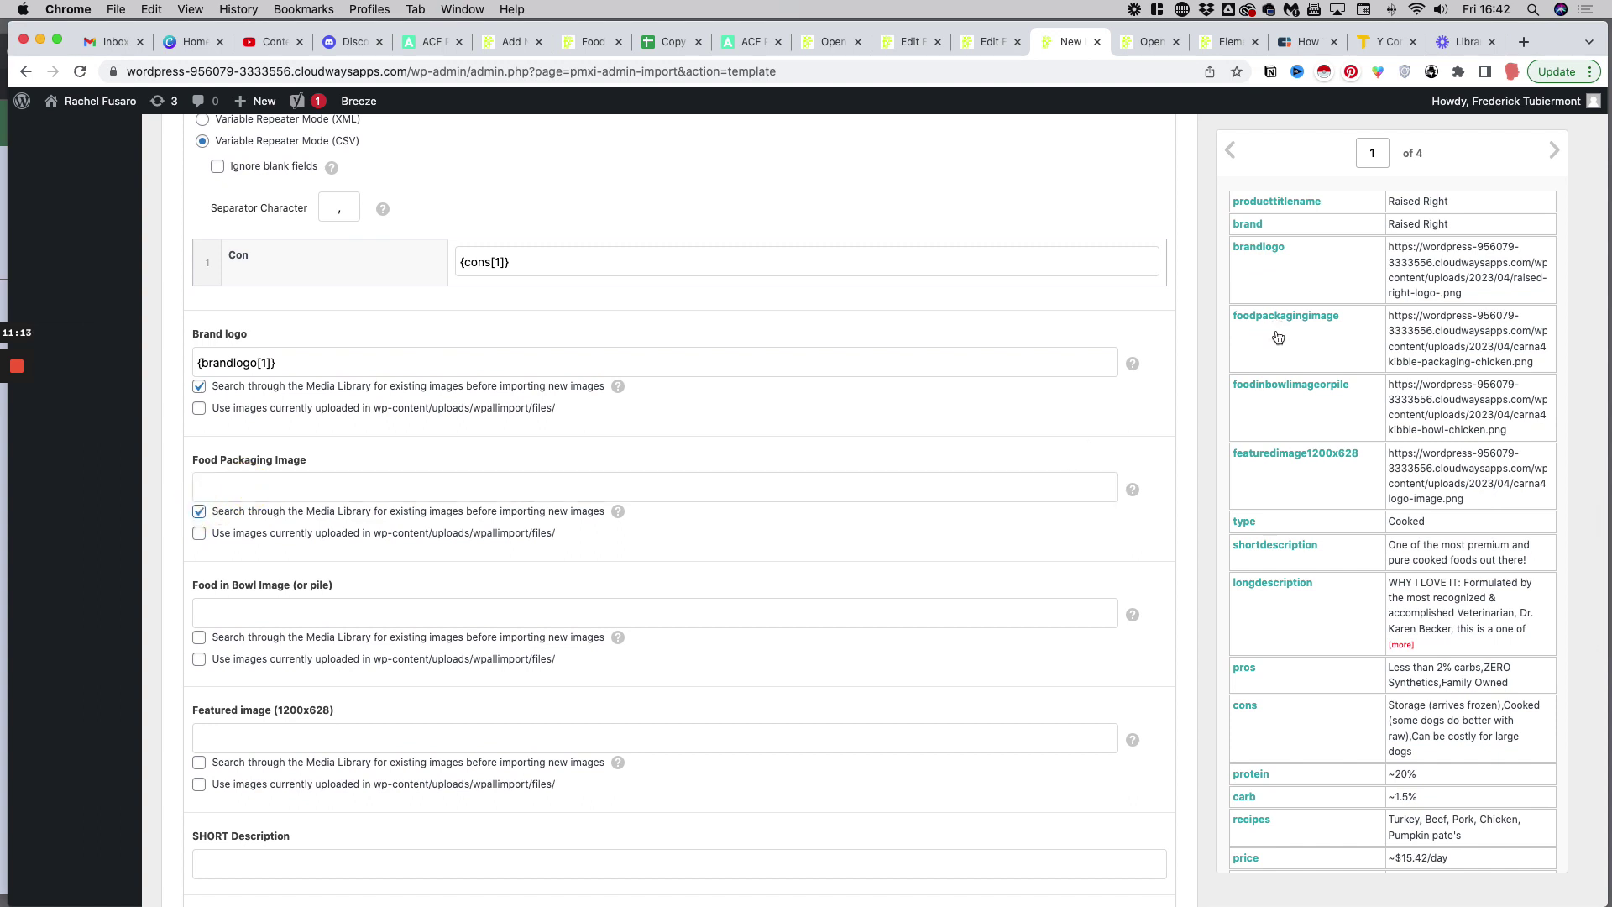
{"action": "left_click_drag", "start_coordinate": [1275, 320], "coordinate": [432, 481]}
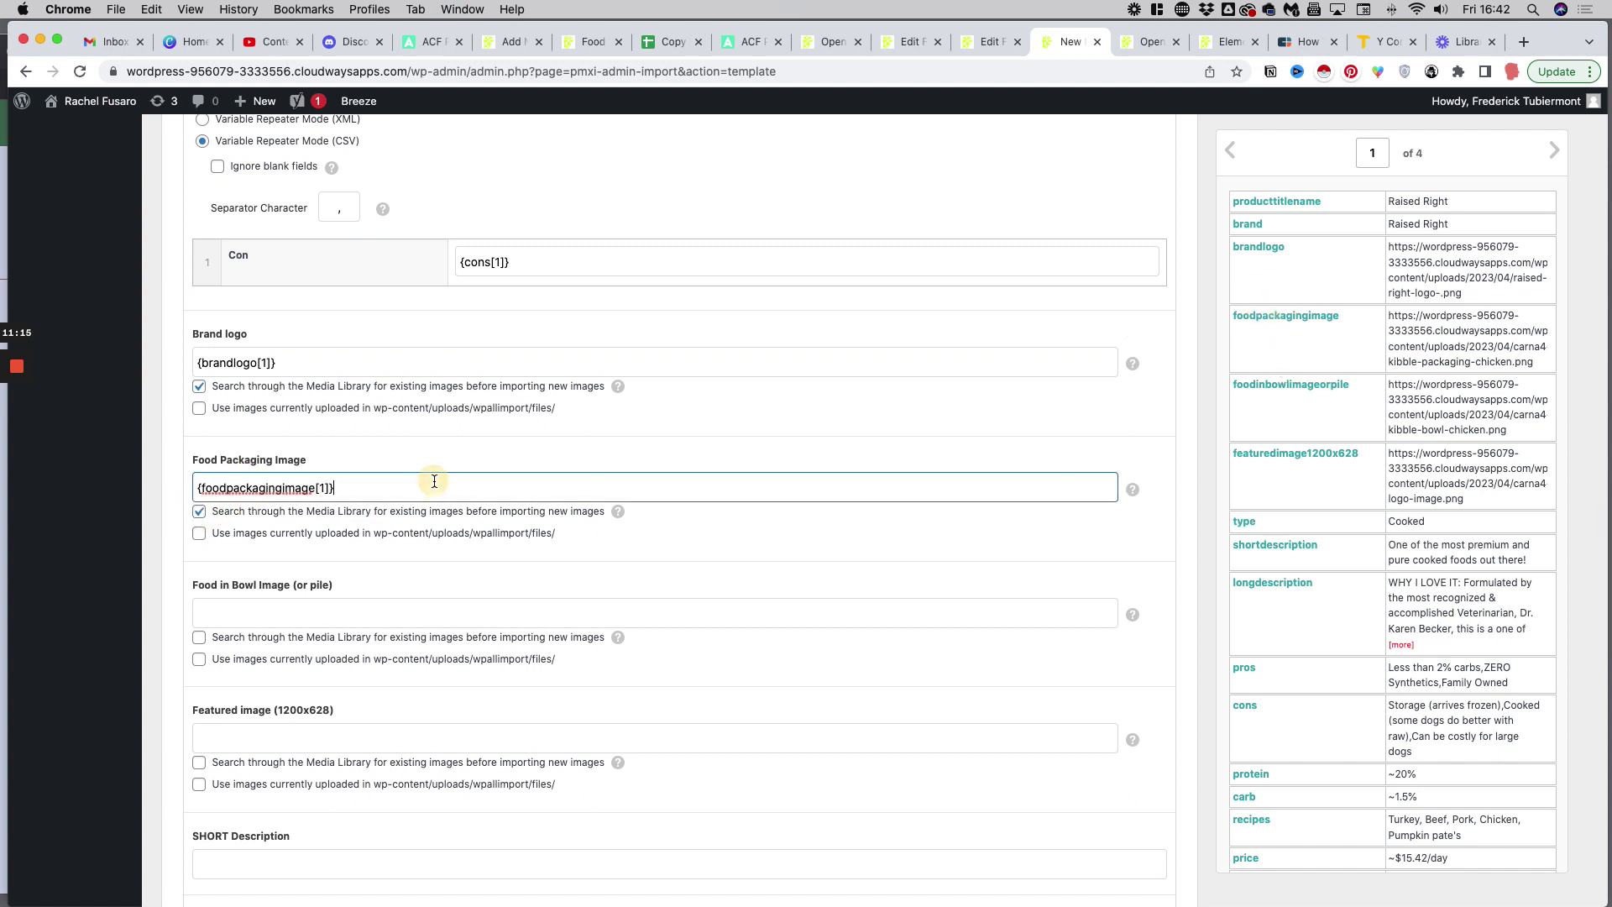
Step: Map {foodinbowlimageorpile[1]} and {featuredimage1200x628[1]} into Food in Bowl and Featured image, searching the Media Library
{"action": "scroll", "coordinate": [461, 487], "scroll_direction": "down", "scroll_amount": 4}
{"action": "left_click", "coordinate": [199, 462]}
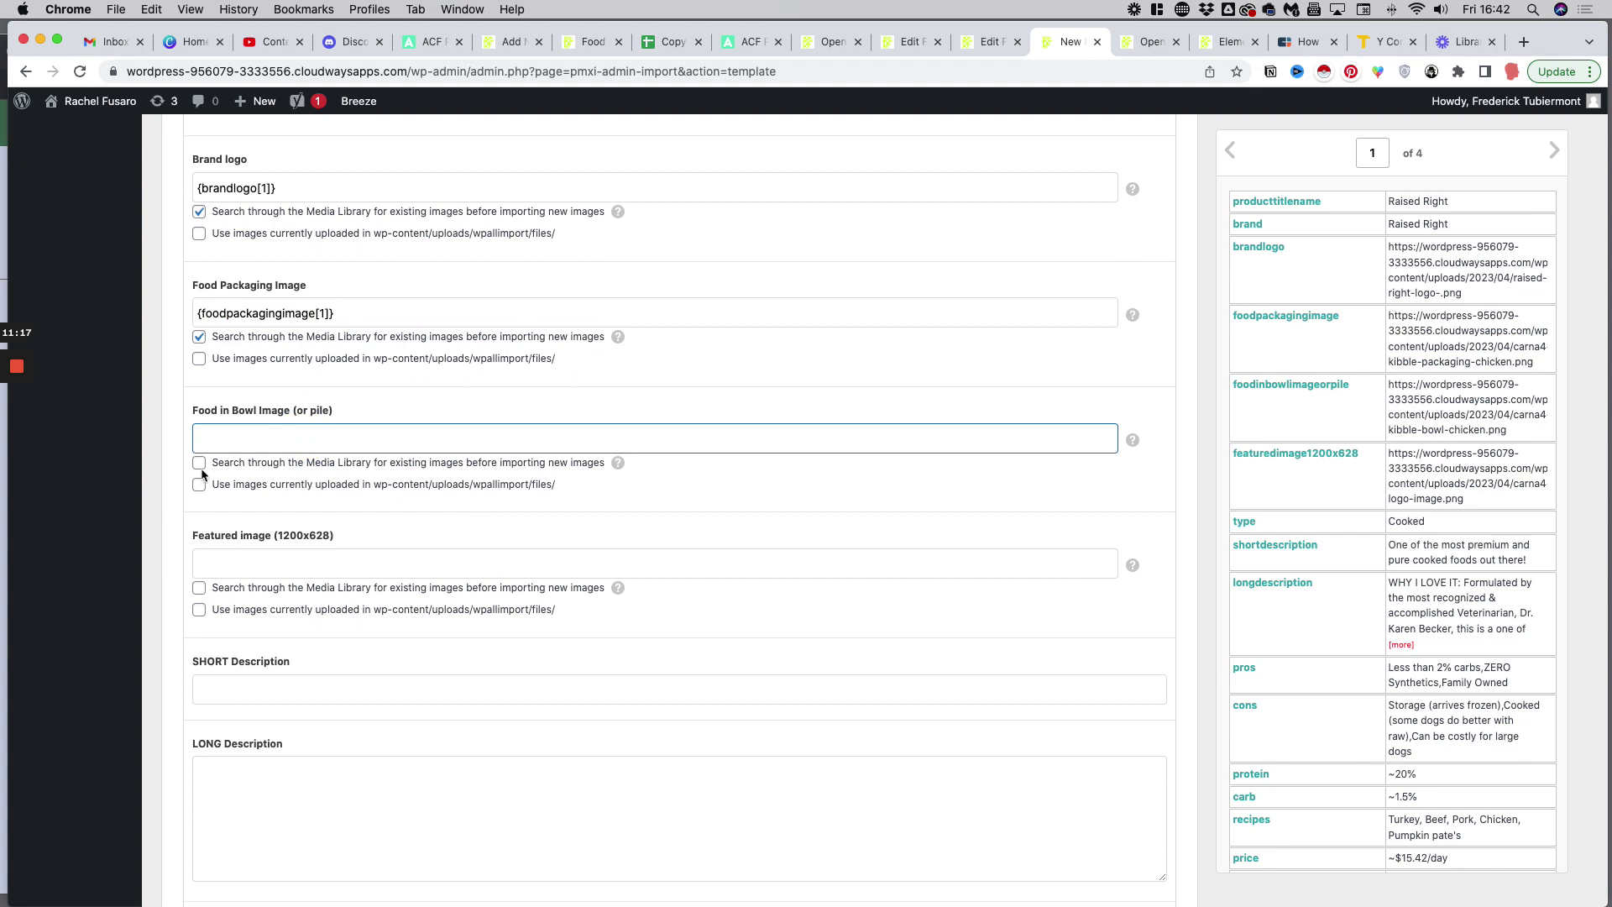
{"action": "left_click_drag", "start_coordinate": [1264, 392], "coordinate": [466, 435]}
{"action": "left_click", "coordinate": [199, 588]}
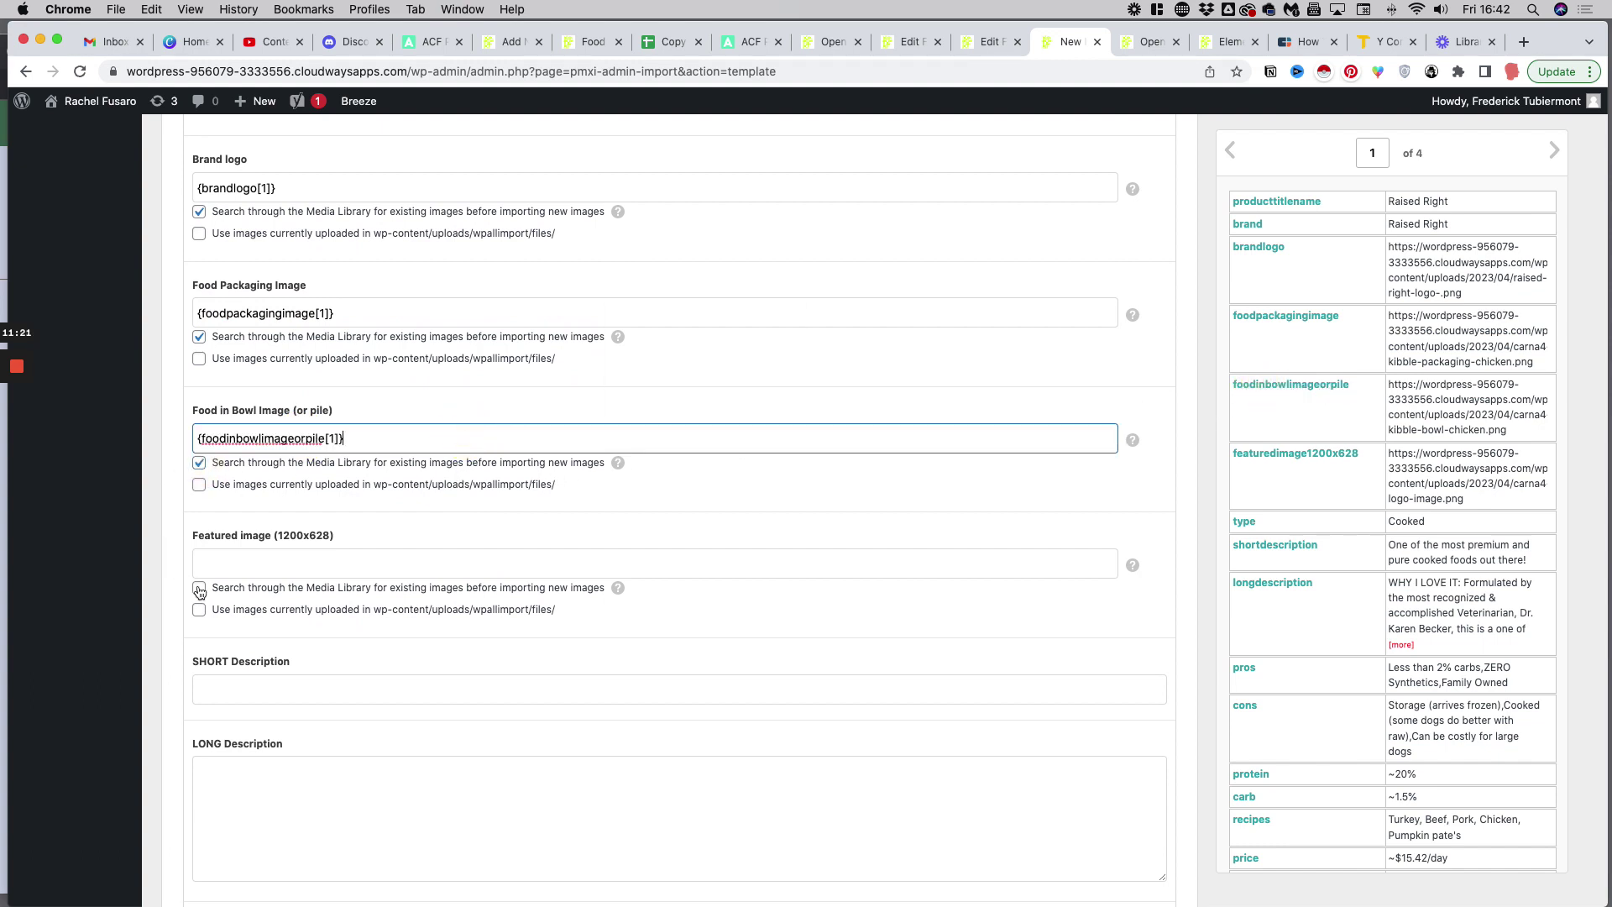
{"action": "left_click", "coordinate": [223, 565]}
{"action": "left_click_drag", "start_coordinate": [1248, 458], "coordinate": [350, 556]}
{"action": "scroll", "coordinate": [294, 542], "scroll_direction": "down", "scroll_amount": 3}
{"action": "left_click", "coordinate": [270, 515]}
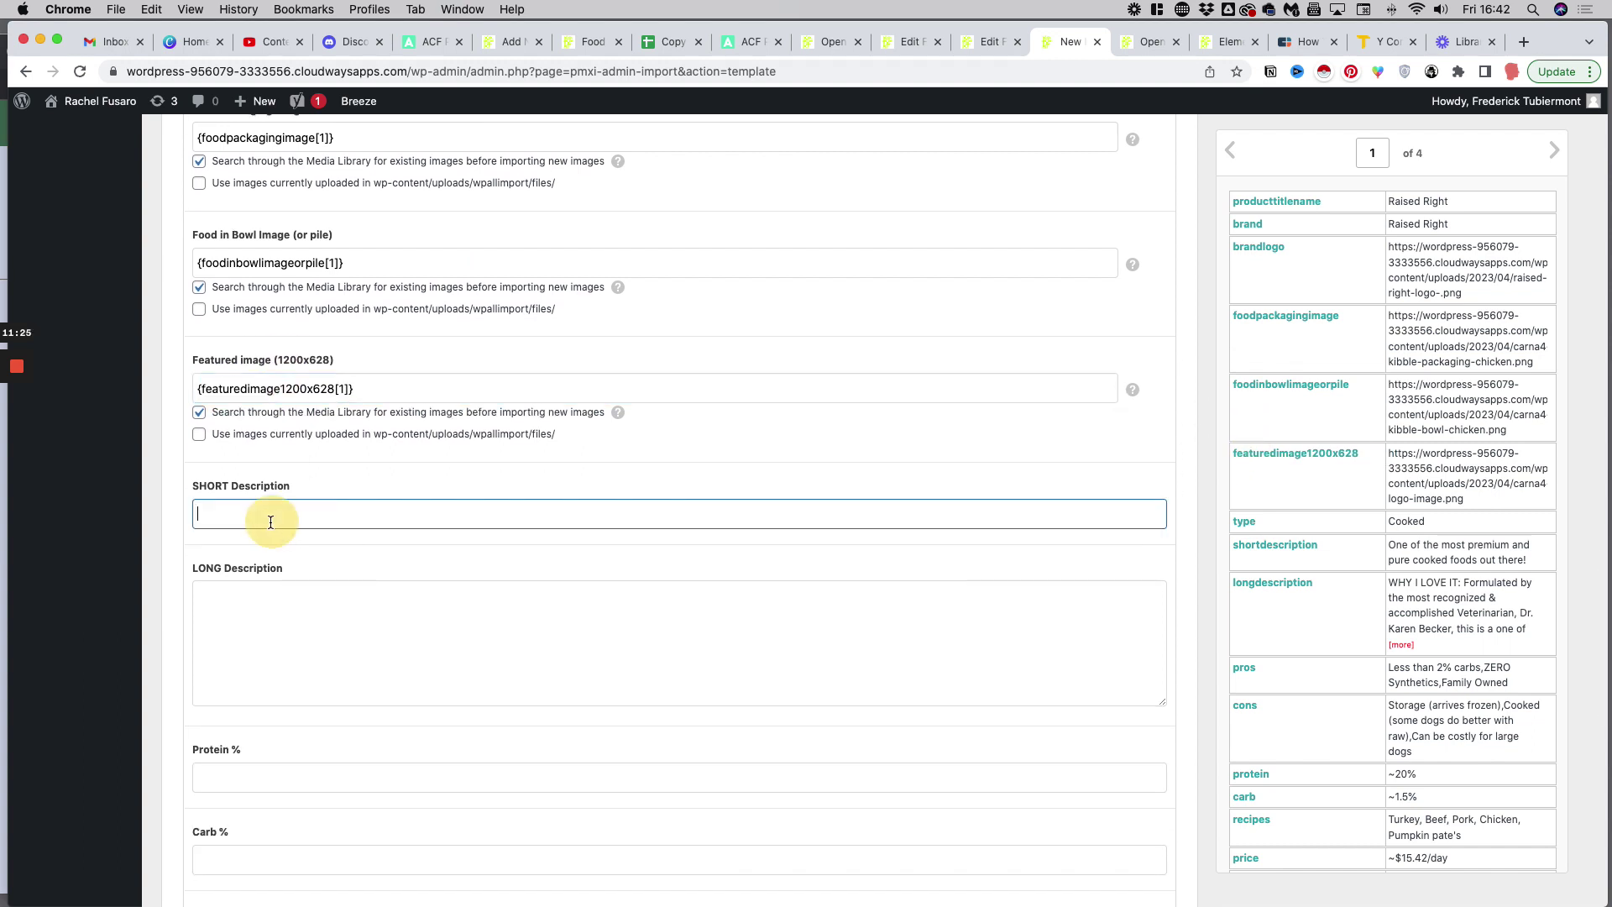
Step: Map the short description, long description and protein columns into SHORT Description, LONG Description and Protein %
{"action": "left_click_drag", "start_coordinate": [1250, 546], "coordinate": [319, 514]}
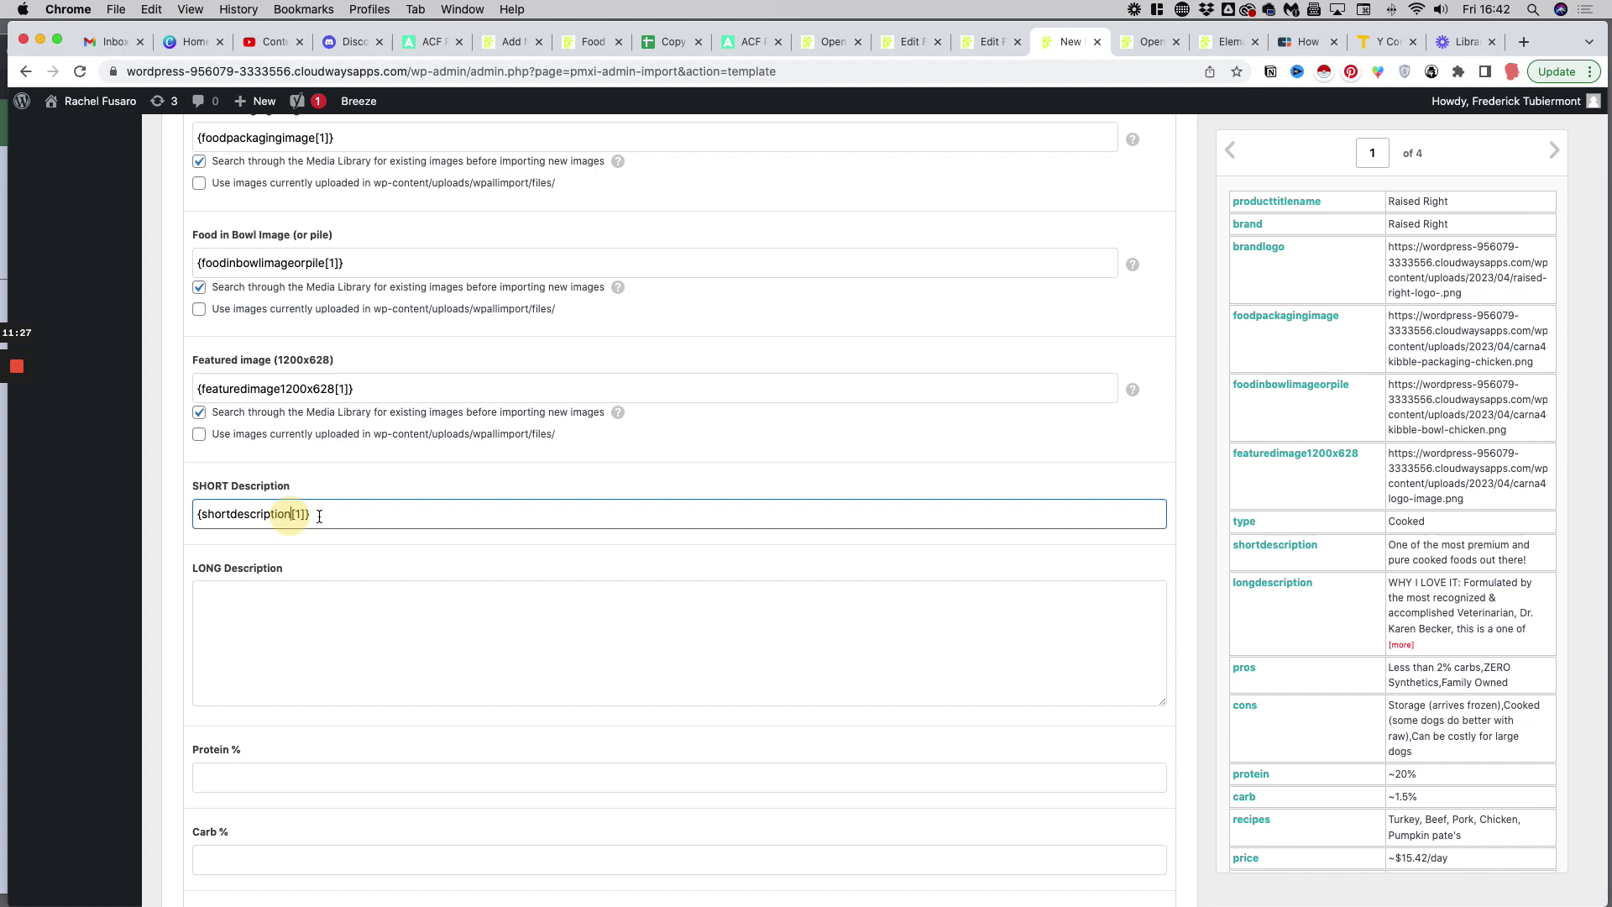
{"action": "scroll", "coordinate": [319, 514], "scroll_direction": "down", "scroll_amount": 3}
{"action": "left_click", "coordinate": [314, 523]}
{"action": "left_click_drag", "start_coordinate": [1268, 586], "coordinate": [756, 473]}
{"action": "scroll", "coordinate": [757, 472], "scroll_direction": "down", "scroll_amount": 5}
{"action": "left_click", "coordinate": [325, 349]}
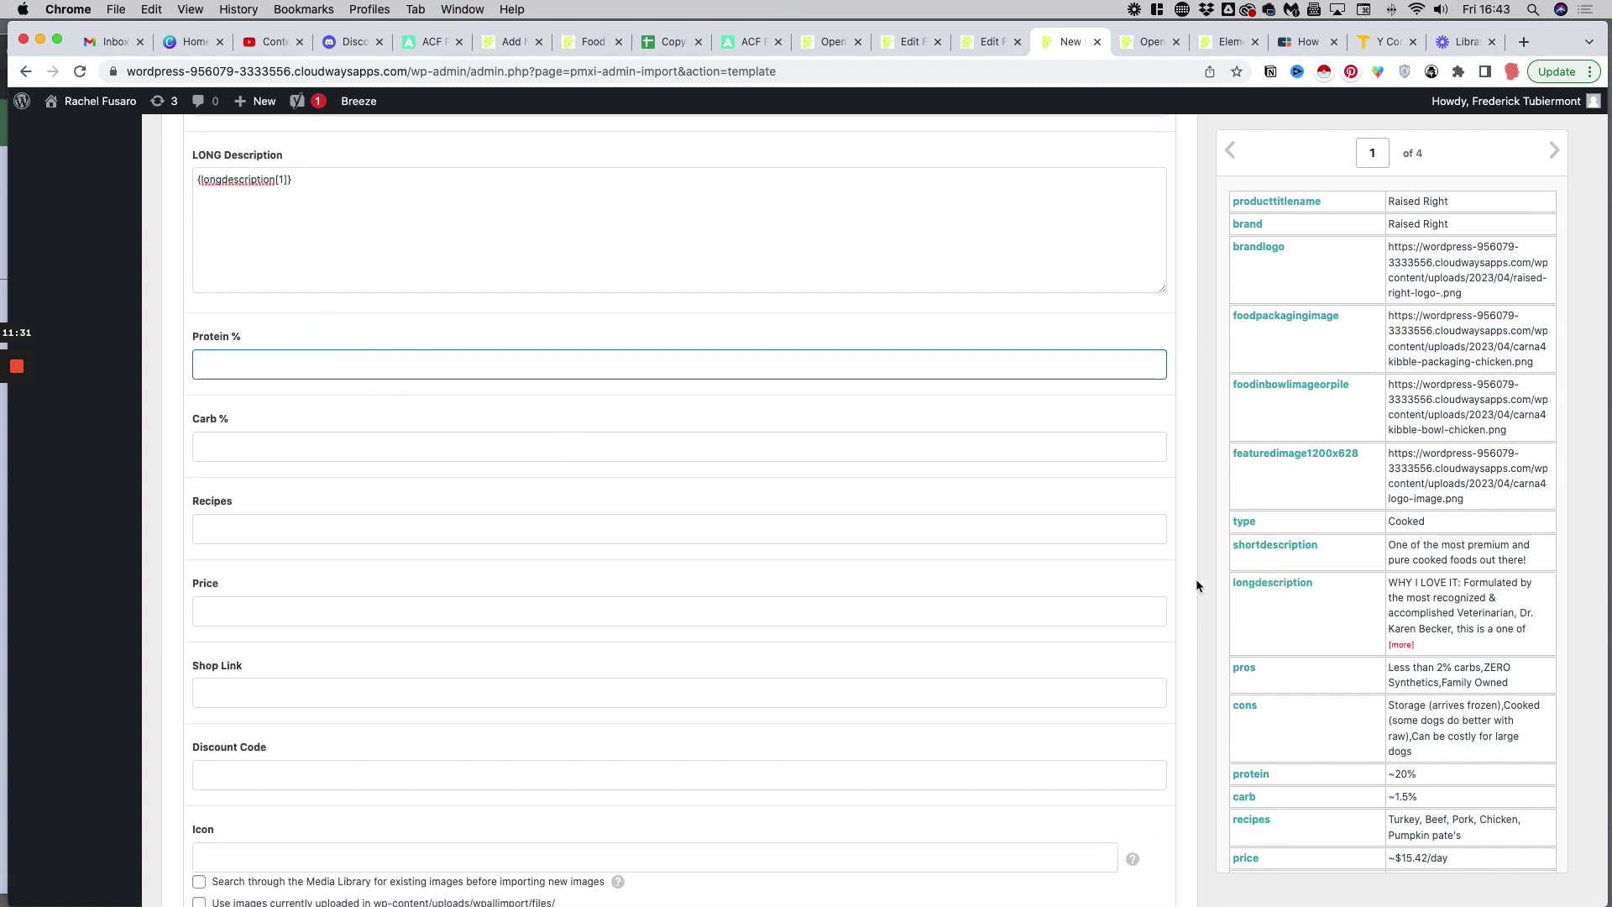
{"action": "scroll", "coordinate": [1268, 707], "scroll_direction": "down", "scroll_amount": 3}
{"action": "left_click_drag", "start_coordinate": [1251, 641], "coordinate": [302, 361]}
Step: Map the carb, recipes, price, shop link and discountcode columns into their matching fields
{"action": "left_click", "coordinate": [281, 432]}
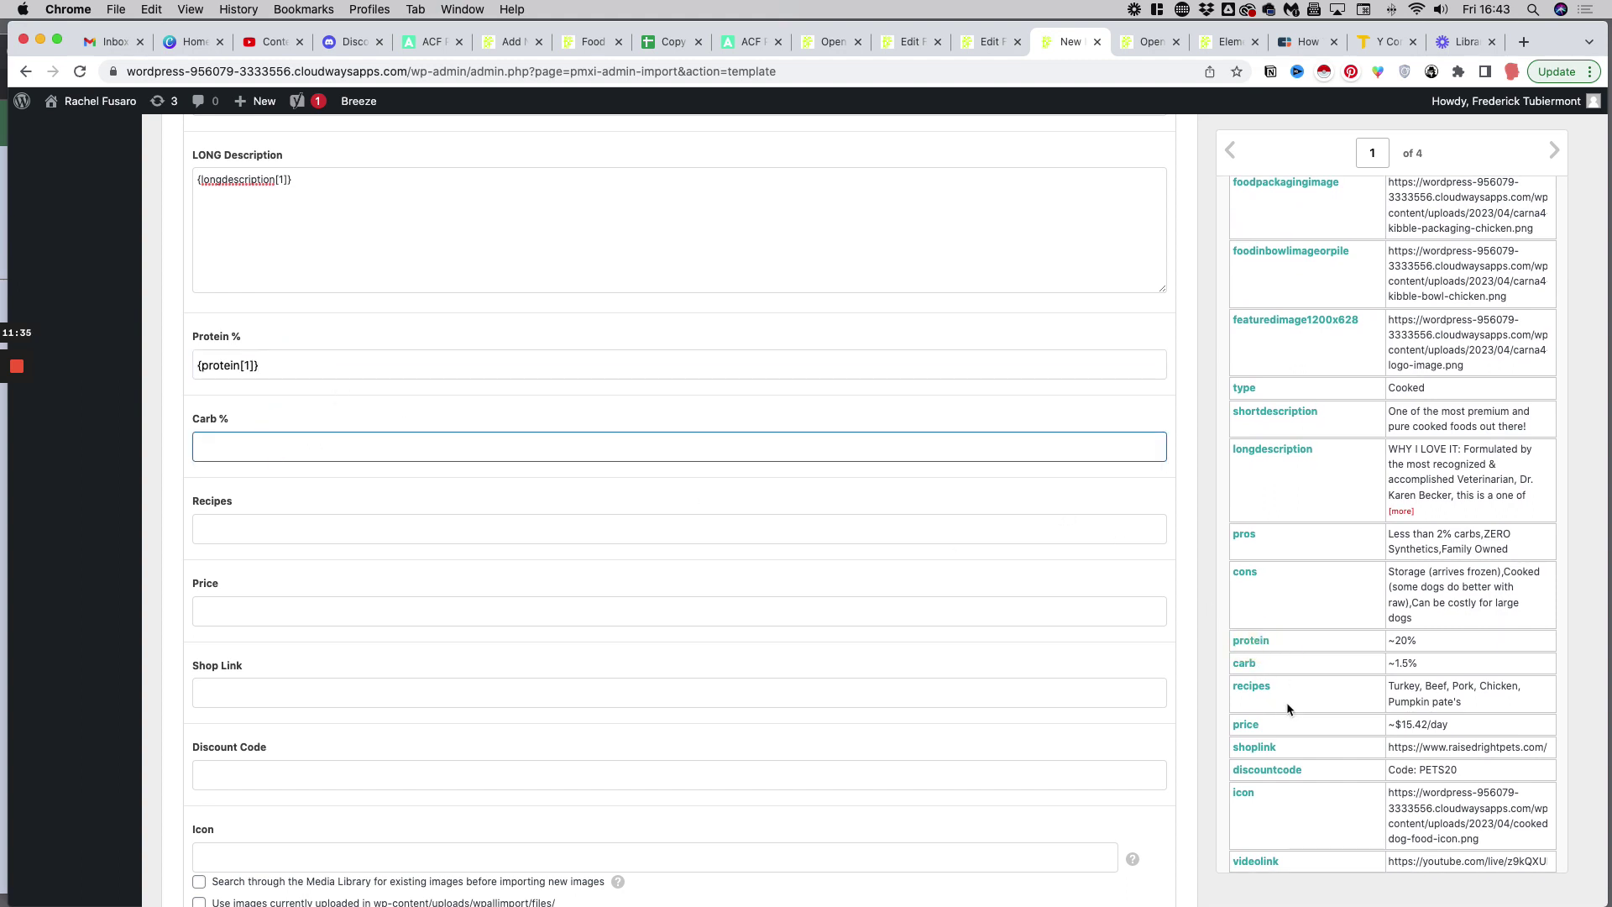
{"action": "left_click_drag", "start_coordinate": [1247, 665], "coordinate": [406, 443]}
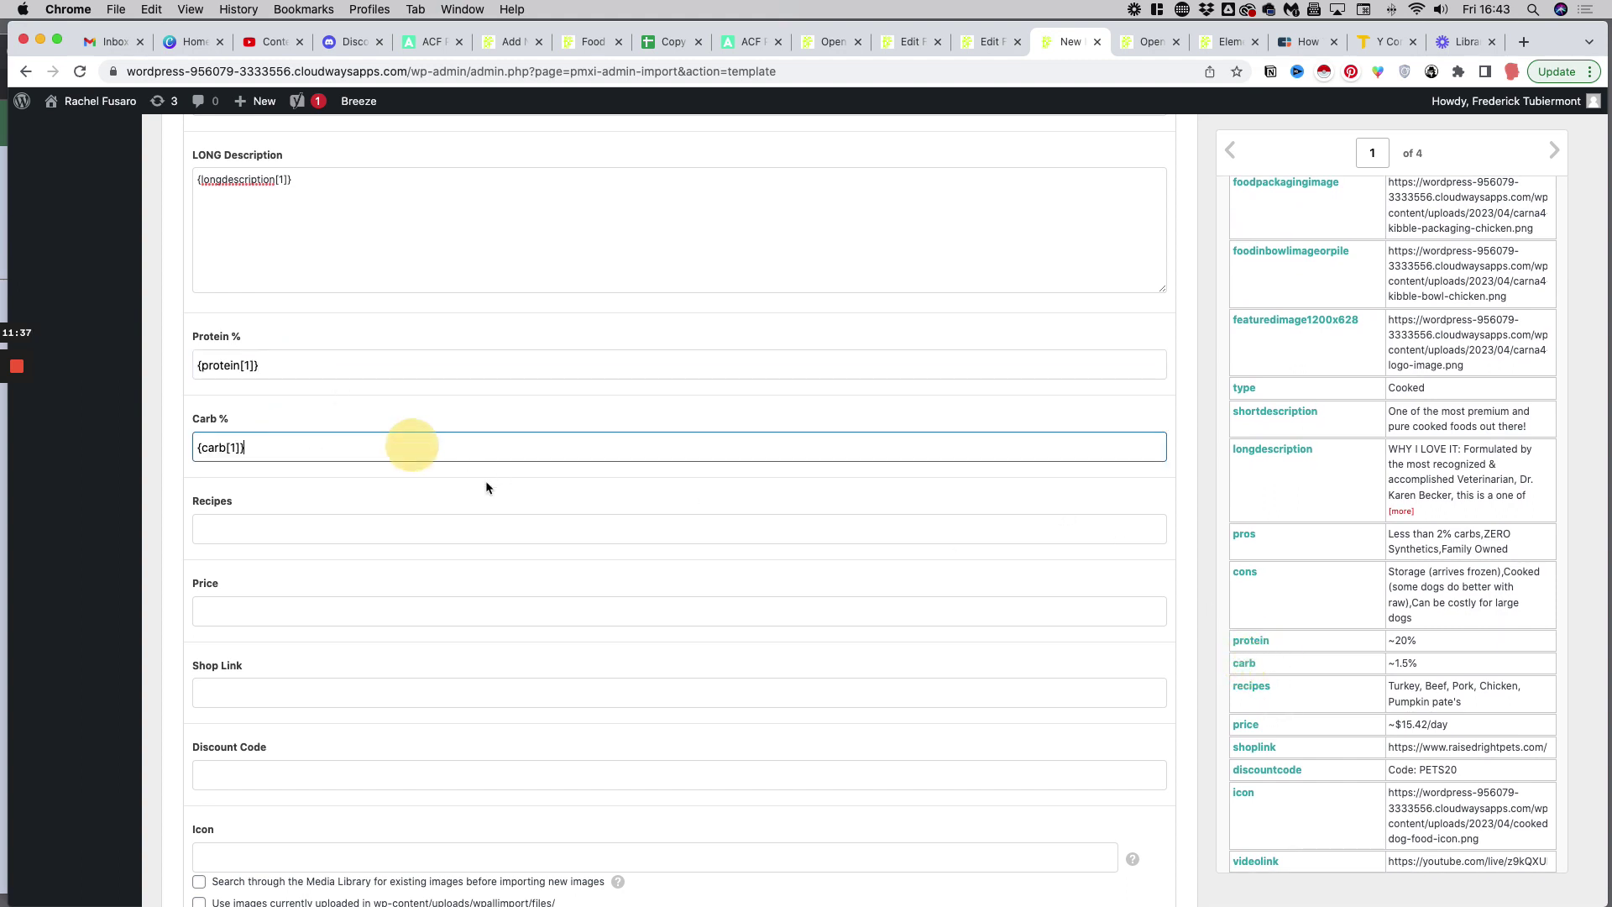
{"action": "left_click", "coordinate": [472, 516]}
{"action": "left_click_drag", "start_coordinate": [1243, 687], "coordinate": [350, 522]}
{"action": "scroll", "coordinate": [353, 504], "scroll_direction": "down", "scroll_amount": 5}
{"action": "left_click", "coordinate": [331, 375]}
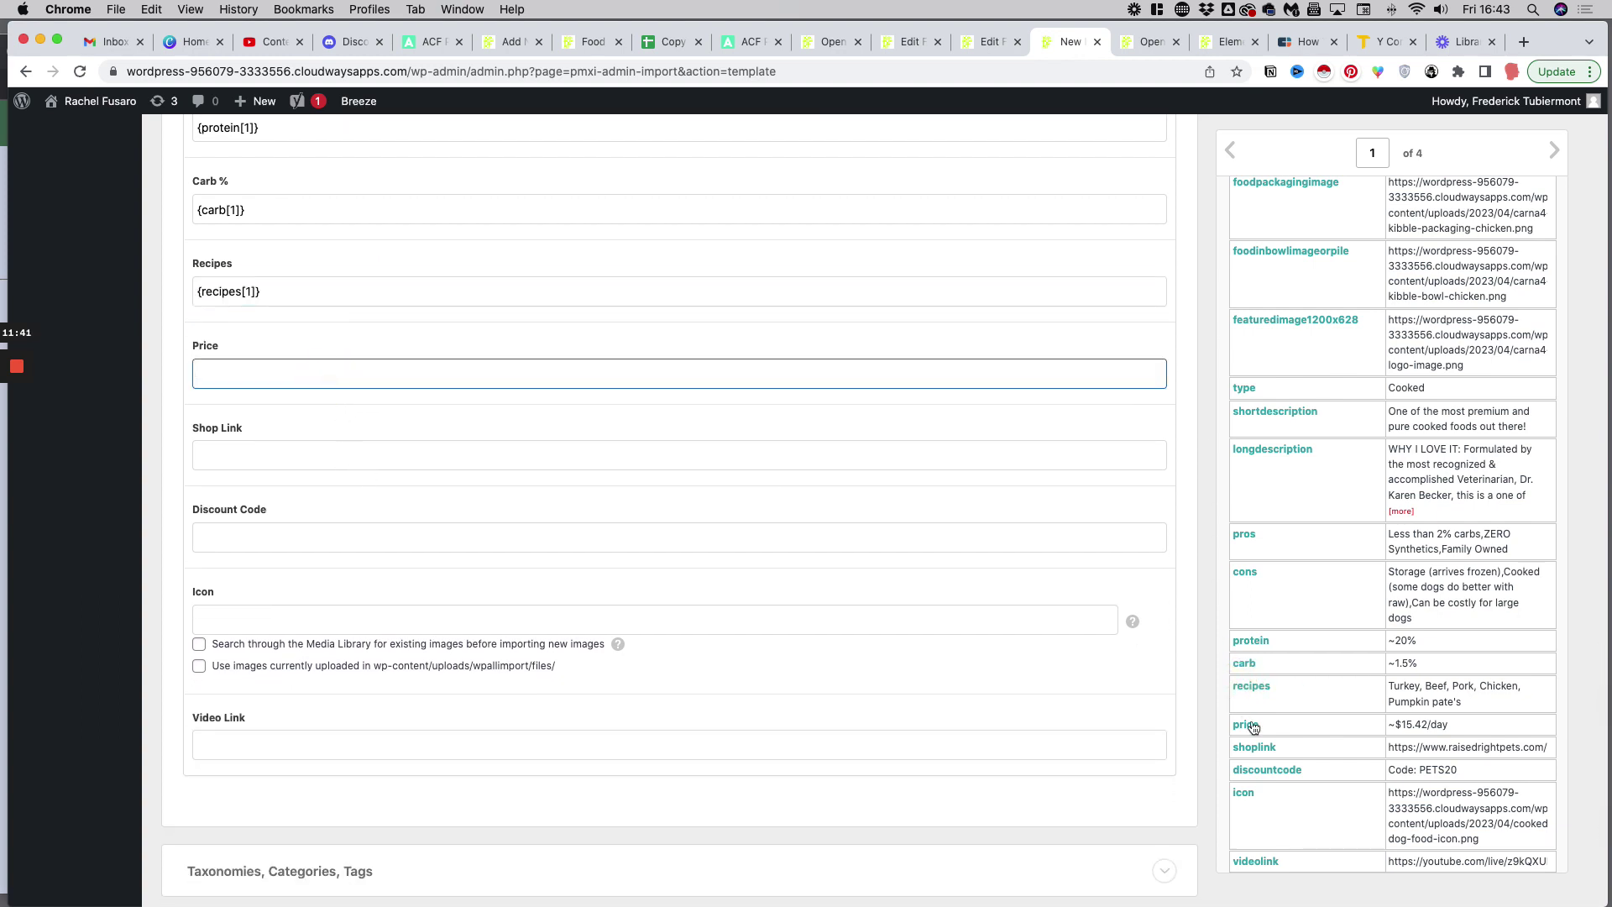
{"action": "left_click_drag", "start_coordinate": [1254, 728], "coordinate": [212, 376]}
{"action": "left_click_drag", "start_coordinate": [1263, 751], "coordinate": [479, 446]}
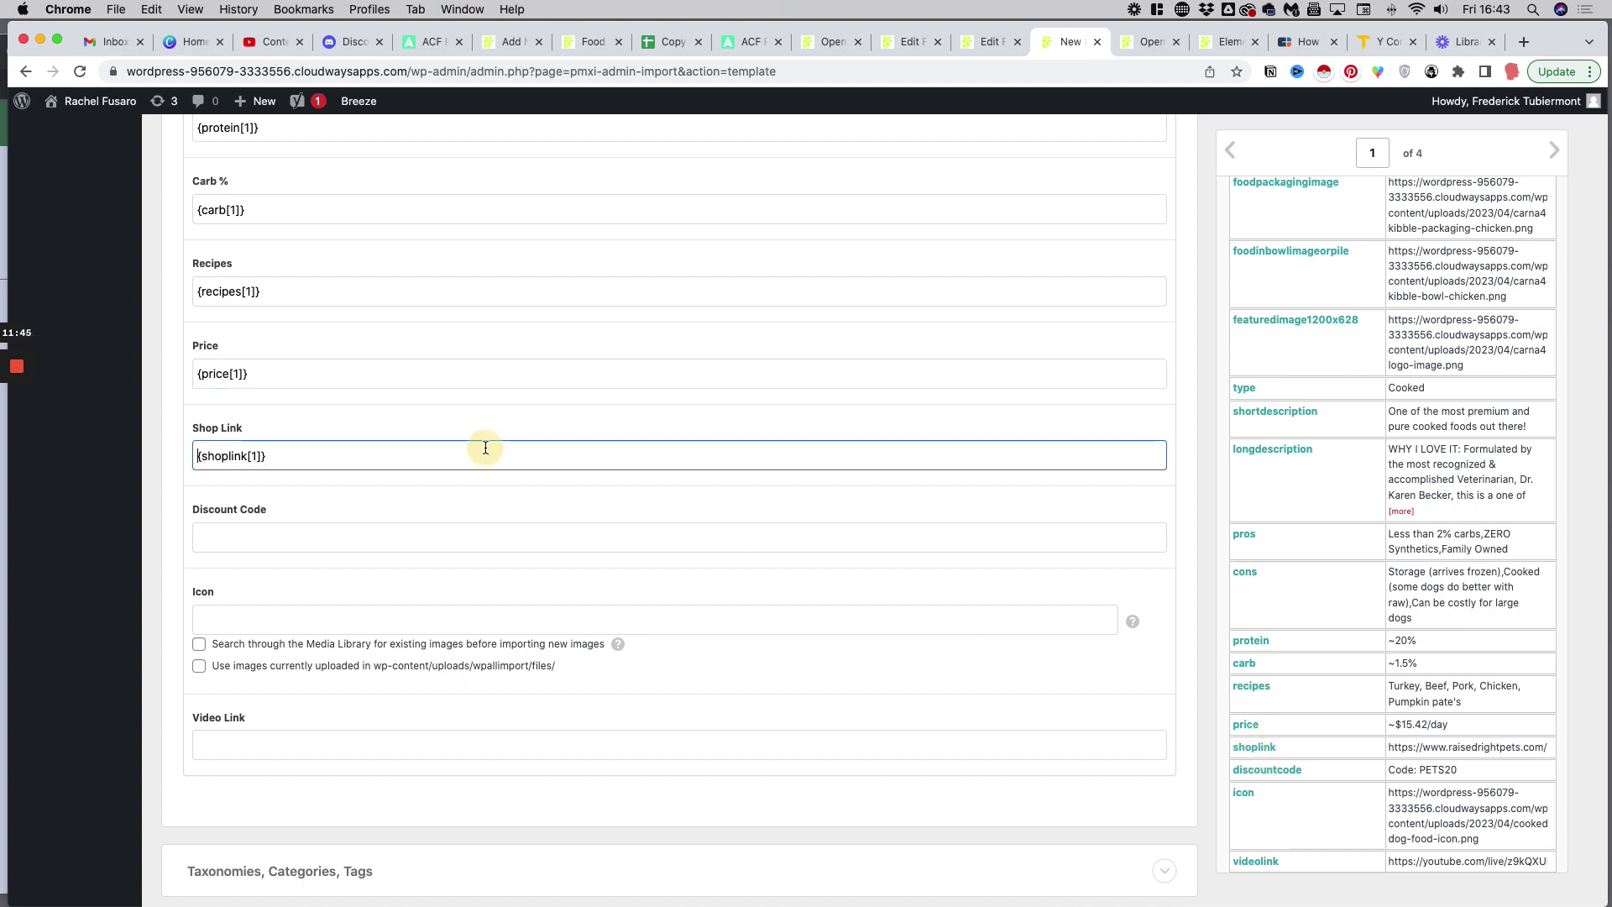
{"action": "left_click", "coordinate": [471, 531]}
{"action": "left_click_drag", "start_coordinate": [1249, 769], "coordinate": [345, 538]}
Step: Map the icon column into Icon, searching the Media Library, and the video link column into Video Link
{"action": "scroll", "coordinate": [345, 538], "scroll_direction": "down", "scroll_amount": 2}
{"action": "left_click", "coordinate": [199, 558]}
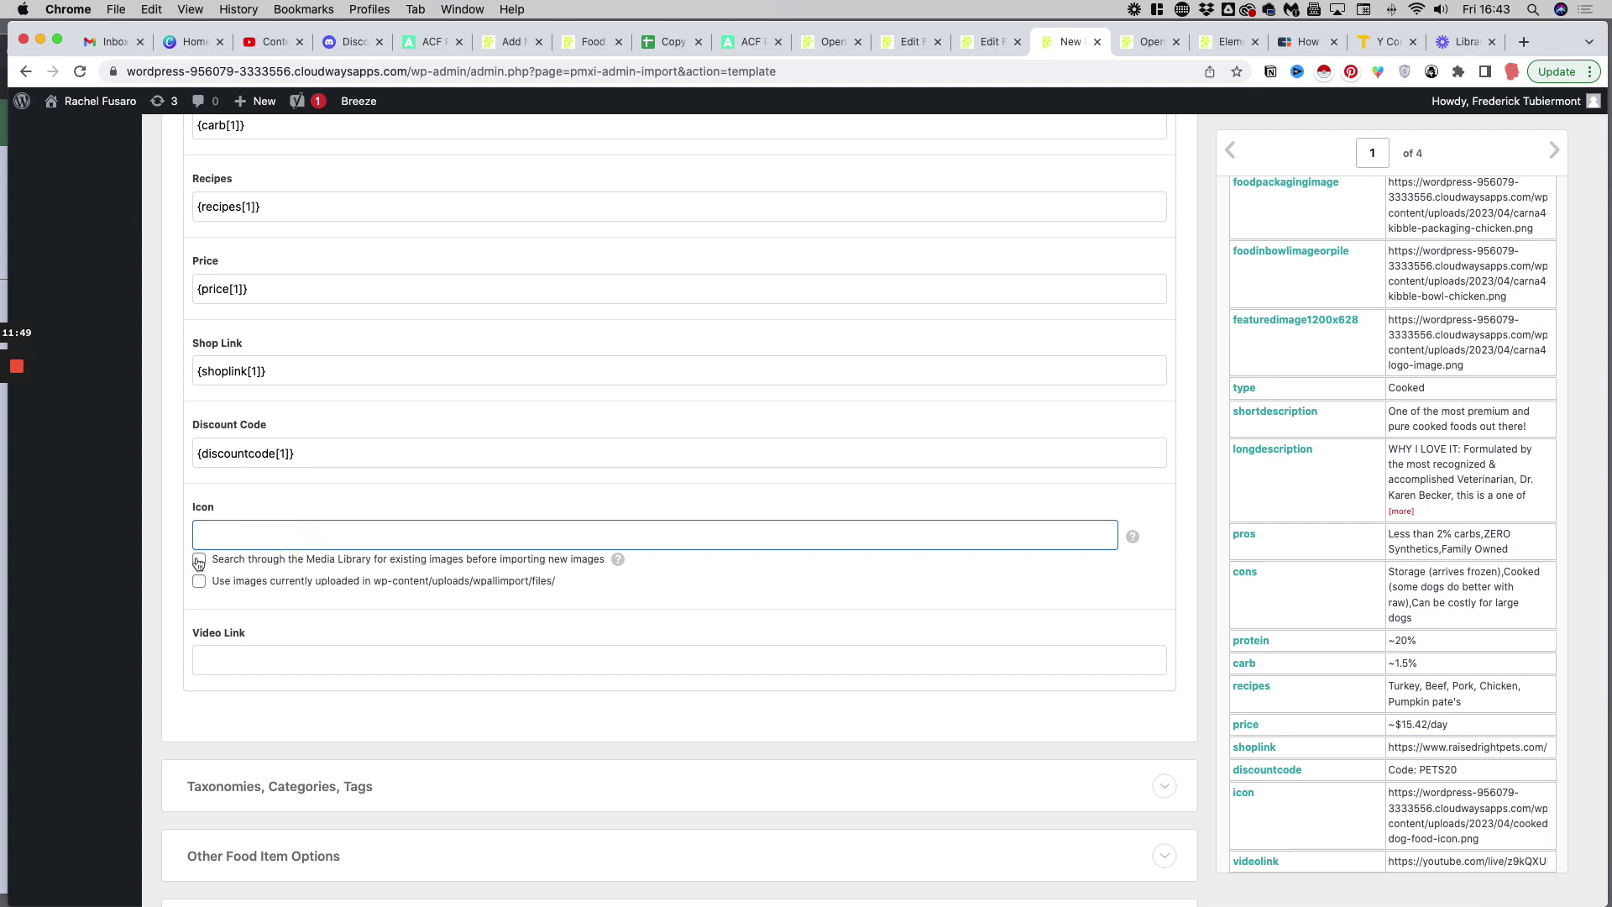
{"action": "scroll", "coordinate": [1277, 598], "scroll_direction": "down", "scroll_amount": 1}
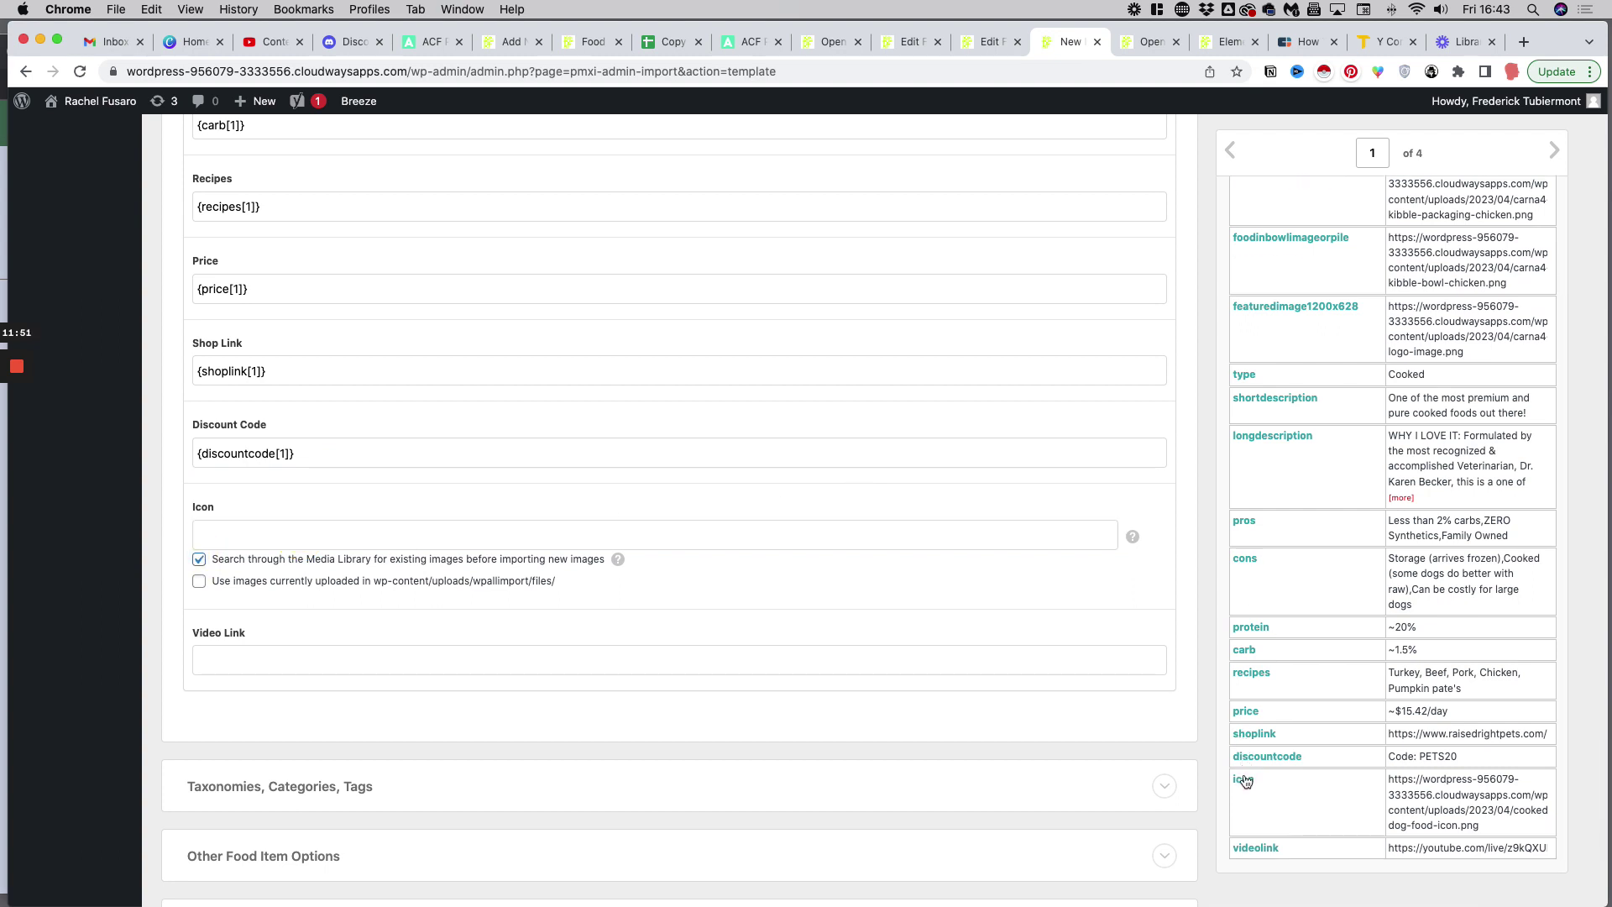
{"action": "left_click_drag", "start_coordinate": [1247, 777], "coordinate": [406, 536]}
{"action": "left_click", "coordinate": [395, 659]}
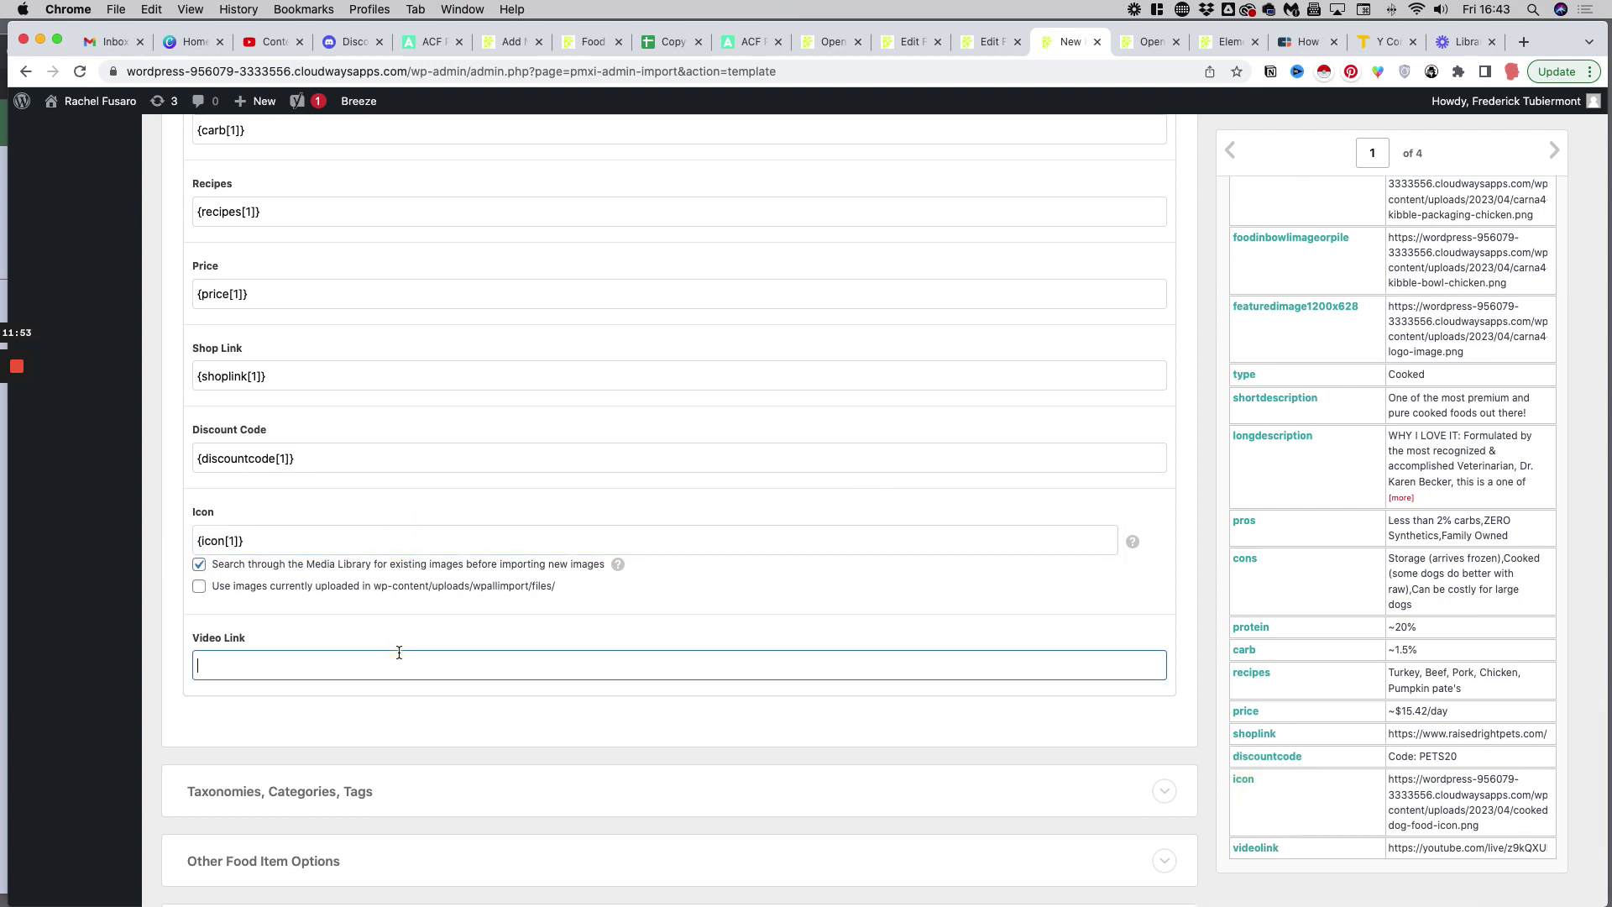
{"action": "left_click_drag", "start_coordinate": [1274, 849], "coordinate": [378, 674]}
{"action": "scroll", "coordinate": [387, 679], "scroll_direction": "down", "scroll_amount": 5}
Step: Enable taxonomies and set the Brands term to the pasted brand tag
{"action": "left_click", "coordinate": [310, 521]}
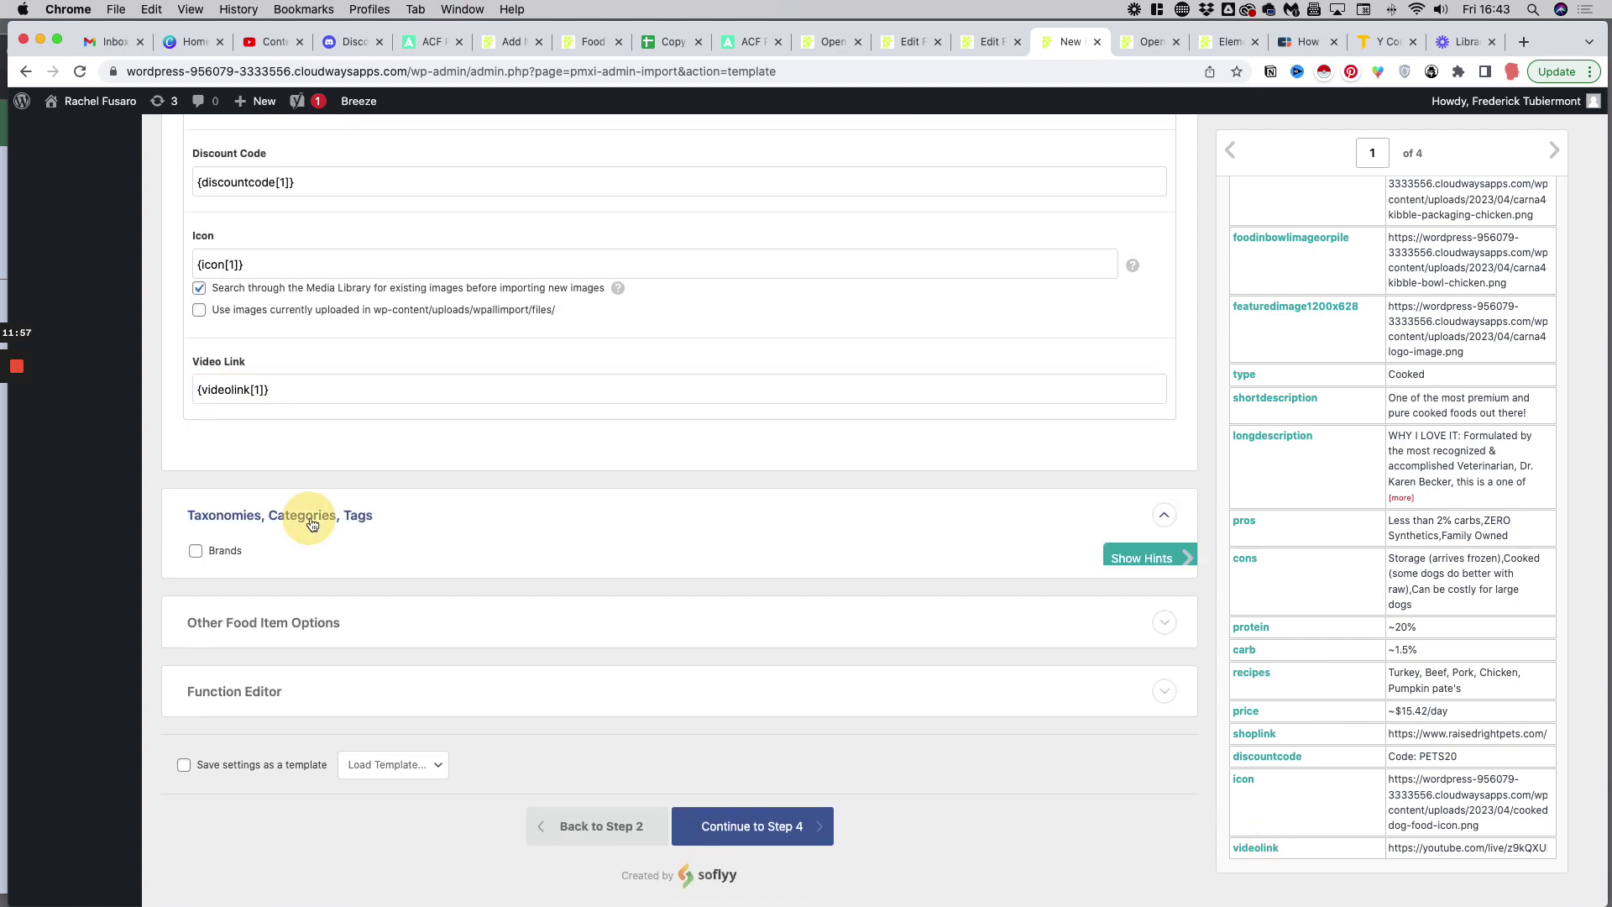
{"action": "scroll", "coordinate": [309, 520], "scroll_direction": "down", "scroll_amount": 2}
{"action": "left_click", "coordinate": [212, 461]}
{"action": "left_click", "coordinate": [393, 516]}
{"action": "scroll", "coordinate": [1268, 331], "scroll_direction": "up", "scroll_amount": 1}
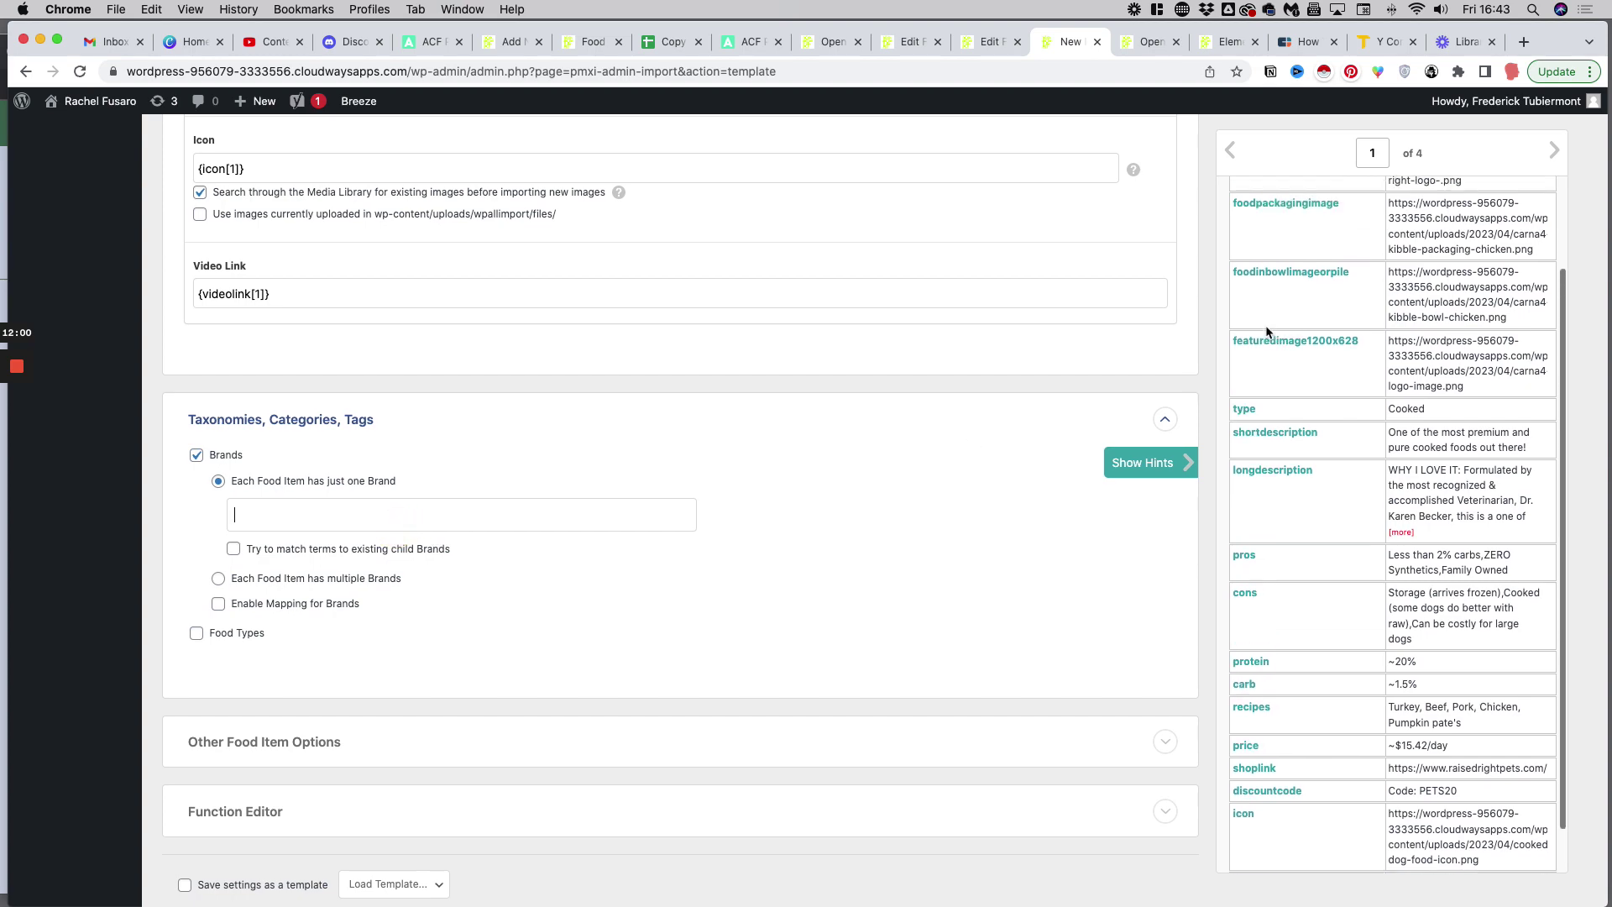
{"action": "scroll", "coordinate": [1255, 294], "scroll_direction": "up", "scroll_amount": 3}
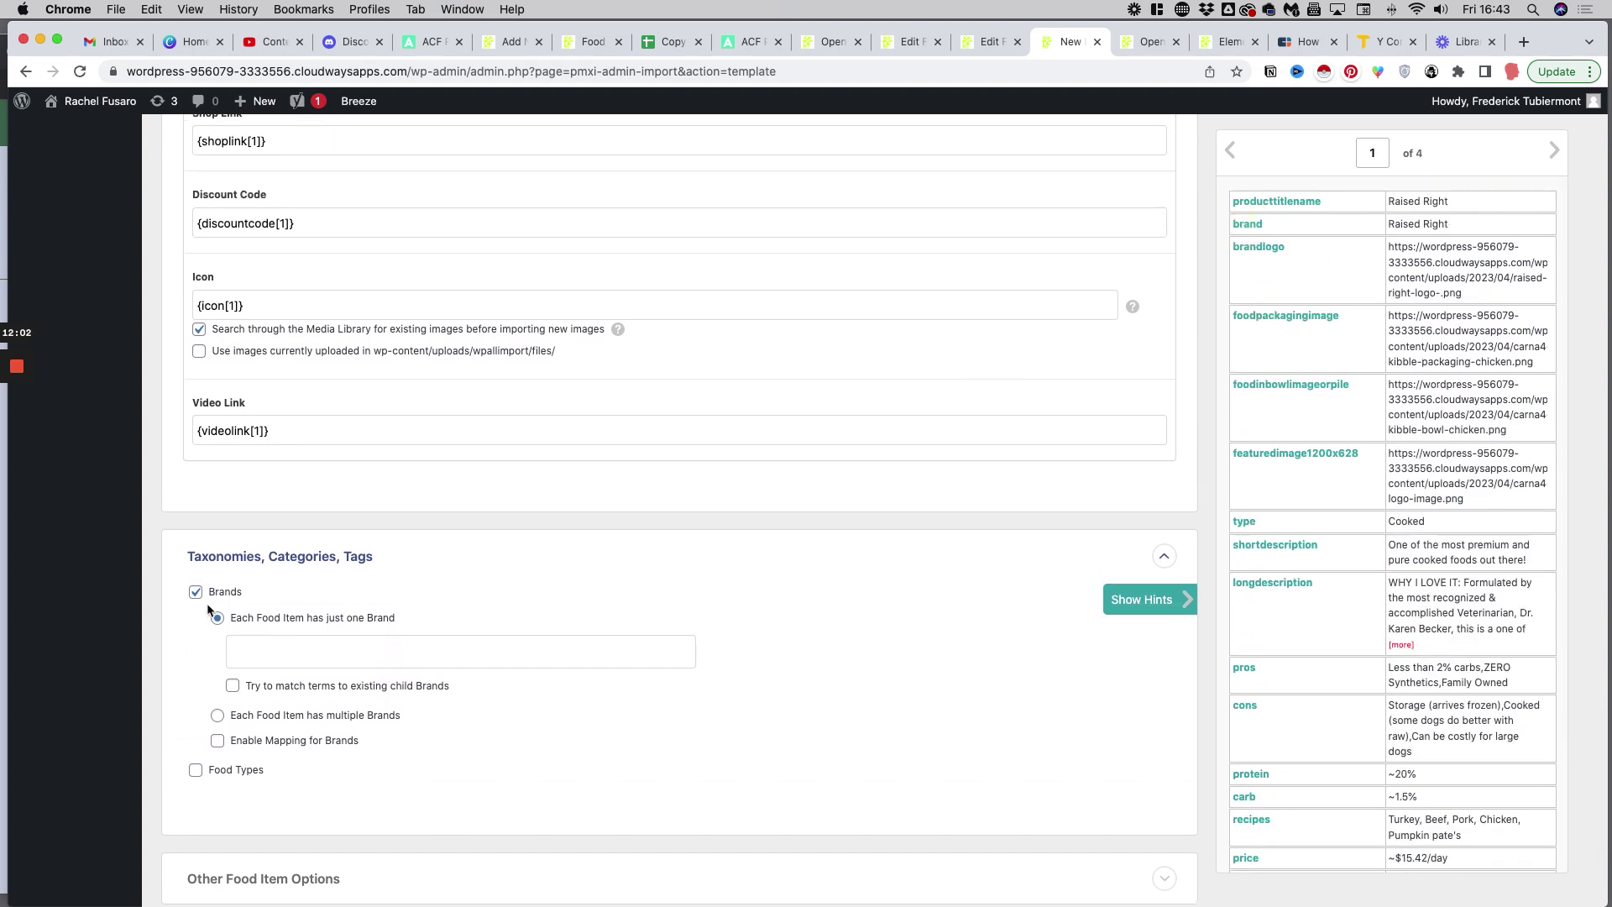
{"action": "type", "text": "{brand[1]}"}
{"action": "scroll", "coordinate": [302, 655], "scroll_direction": "down", "scroll_amount": 4}
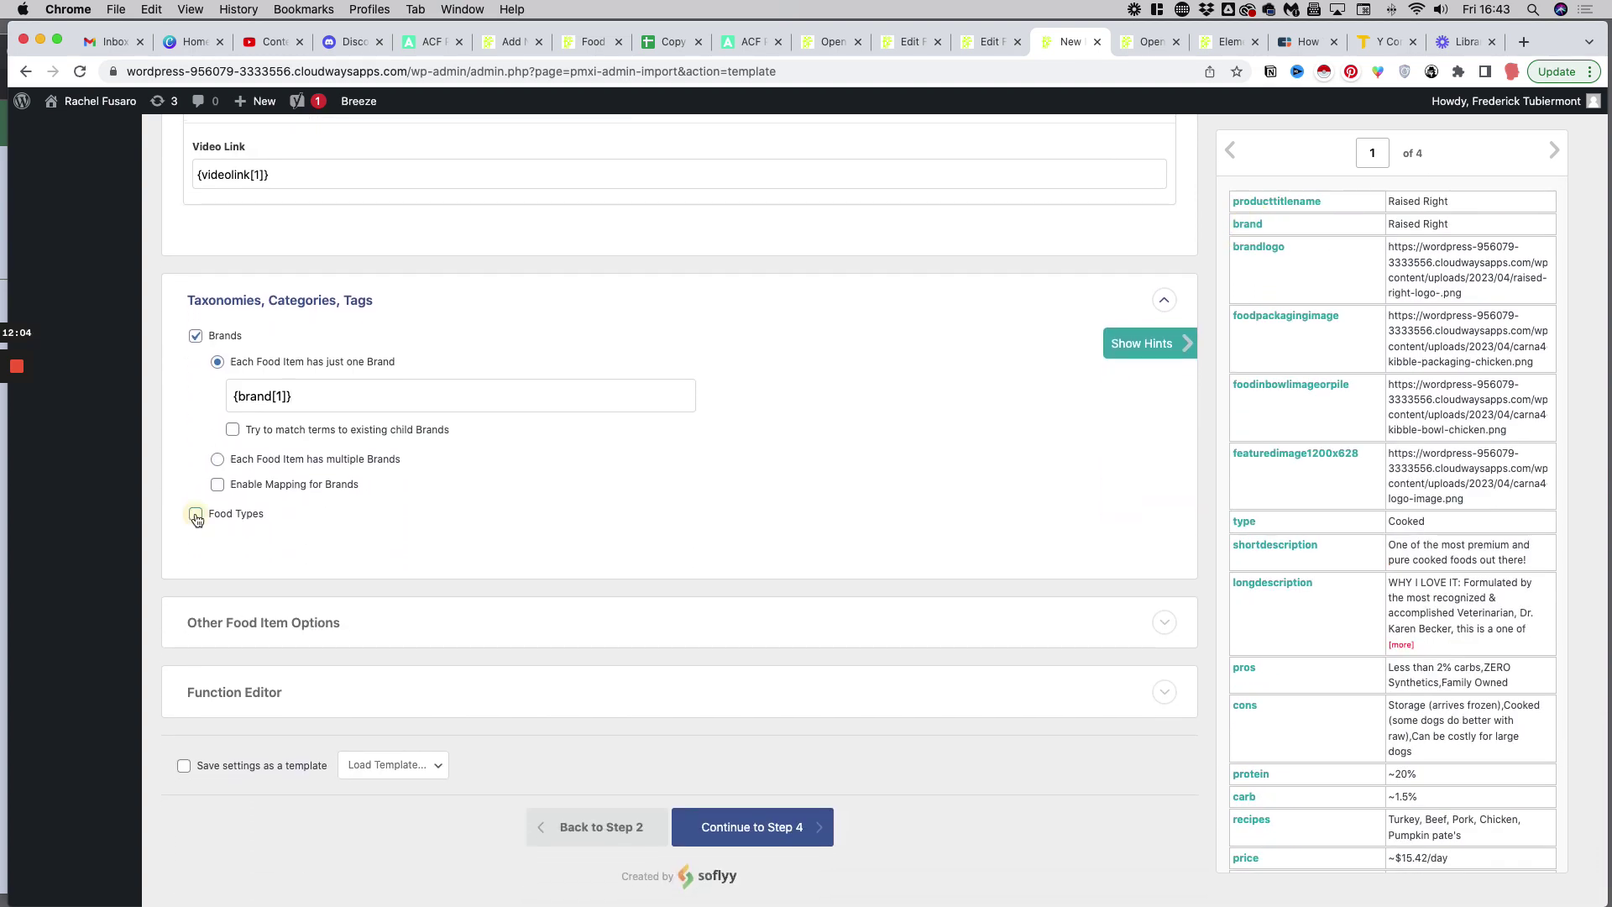
Step: Map the type element into the Food Types taxonomy box
{"action": "left_click", "coordinate": [197, 516]}
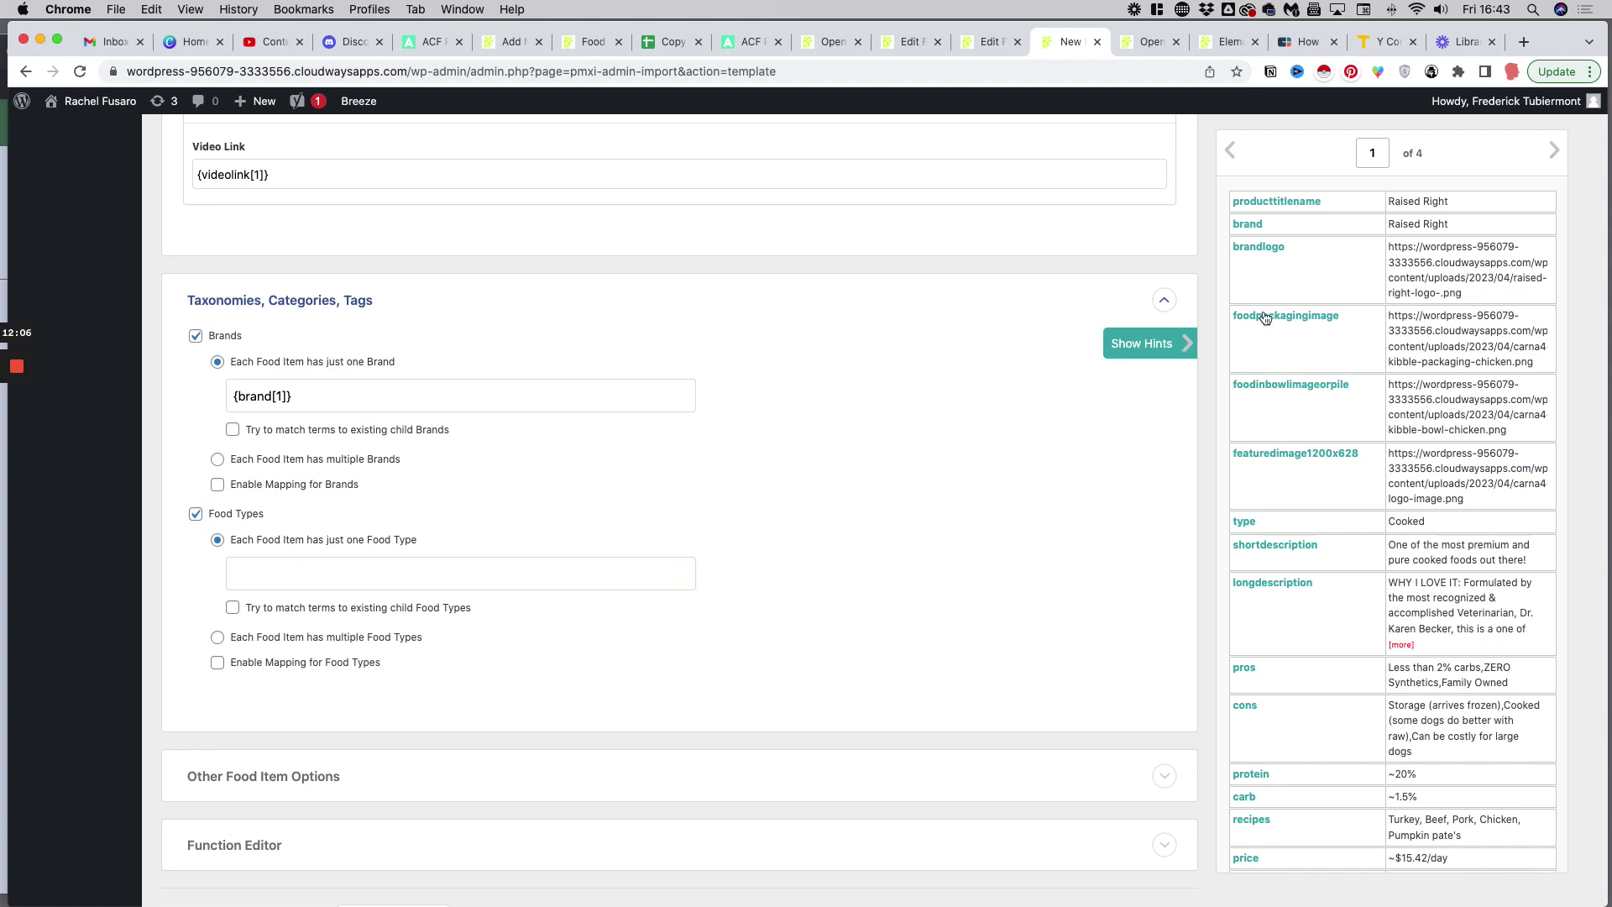
{"action": "scroll", "coordinate": [1267, 341], "scroll_direction": "down", "scroll_amount": 3}
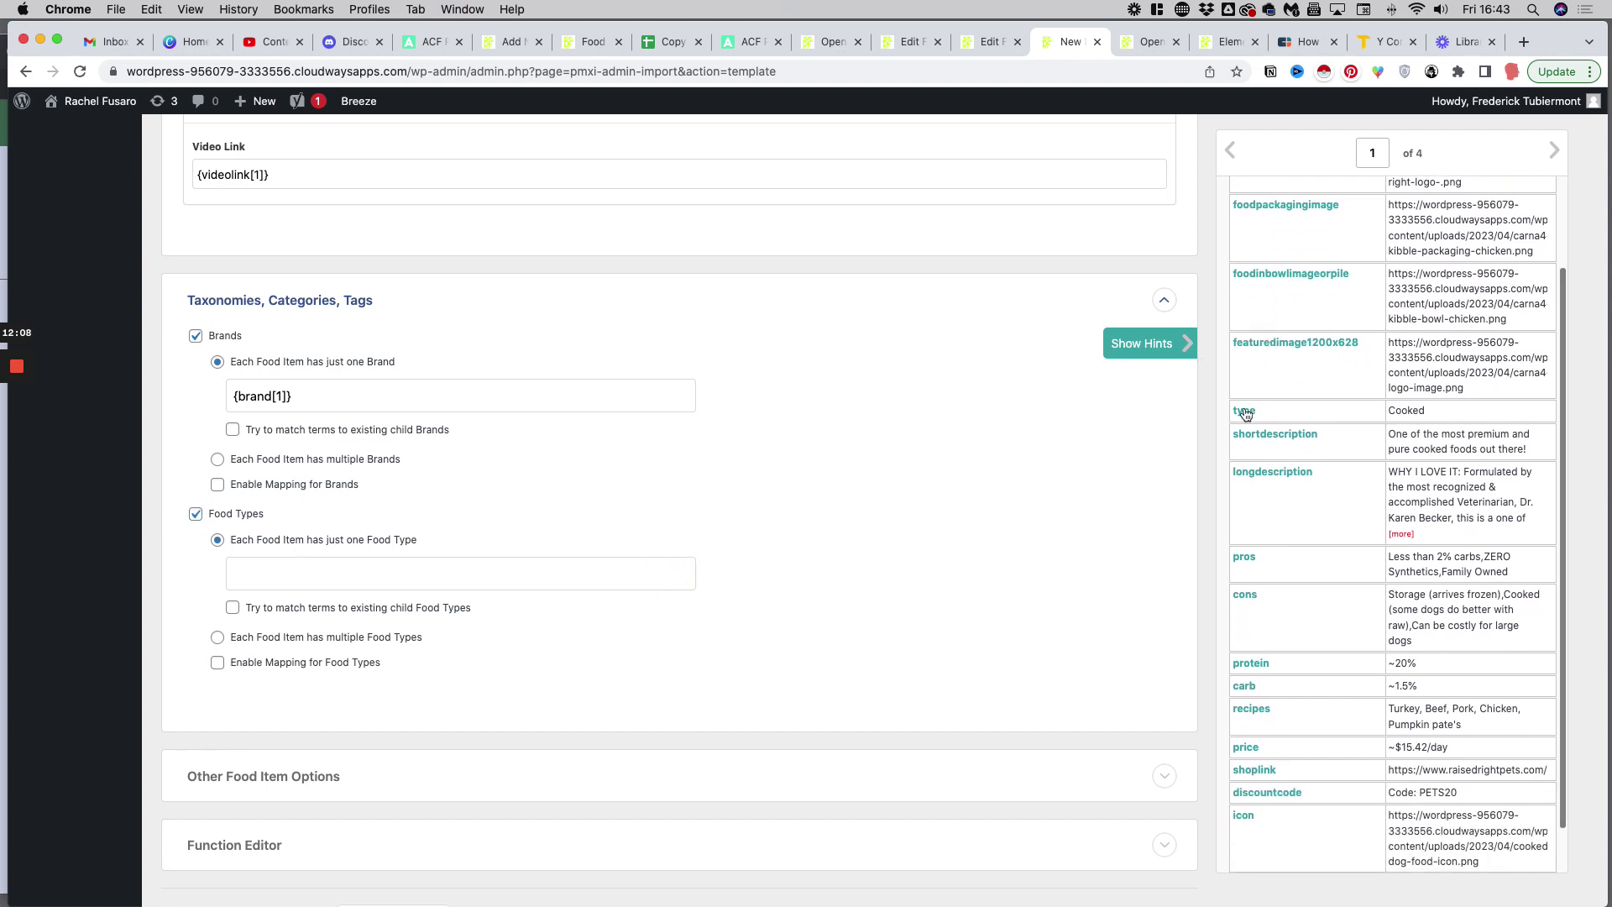
{"action": "left_click_drag", "start_coordinate": [1245, 413], "coordinate": [444, 568]}
{"action": "scroll", "coordinate": [445, 559], "scroll_direction": "down", "scroll_amount": 5}
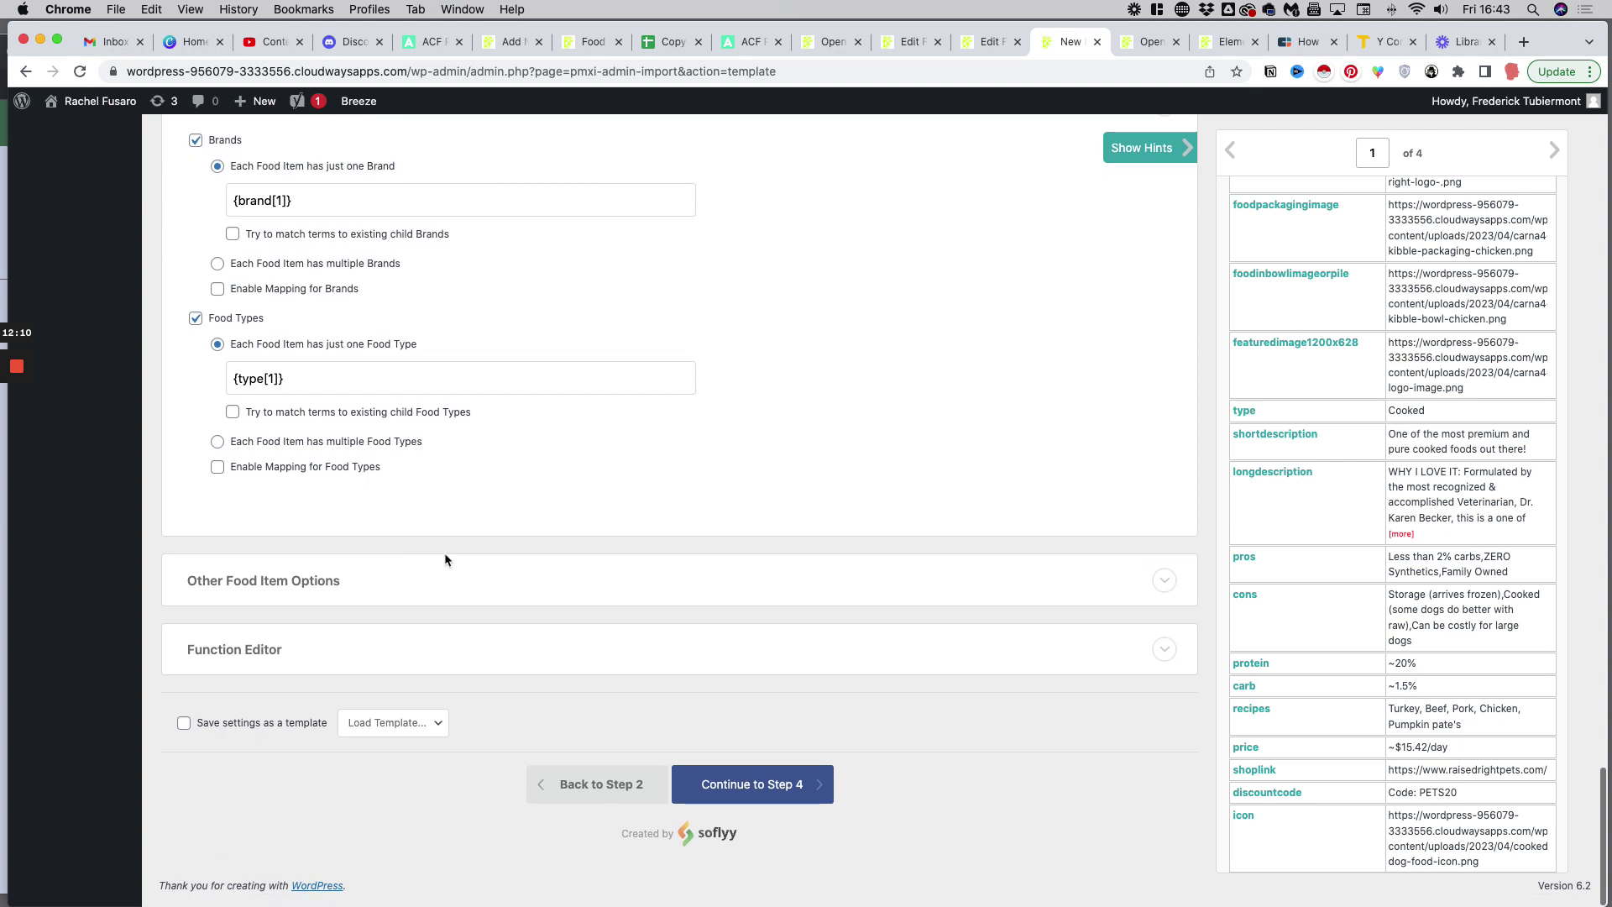
Step: Save the import settings as a template named Dog Food Item
{"action": "left_click", "coordinate": [309, 583]}
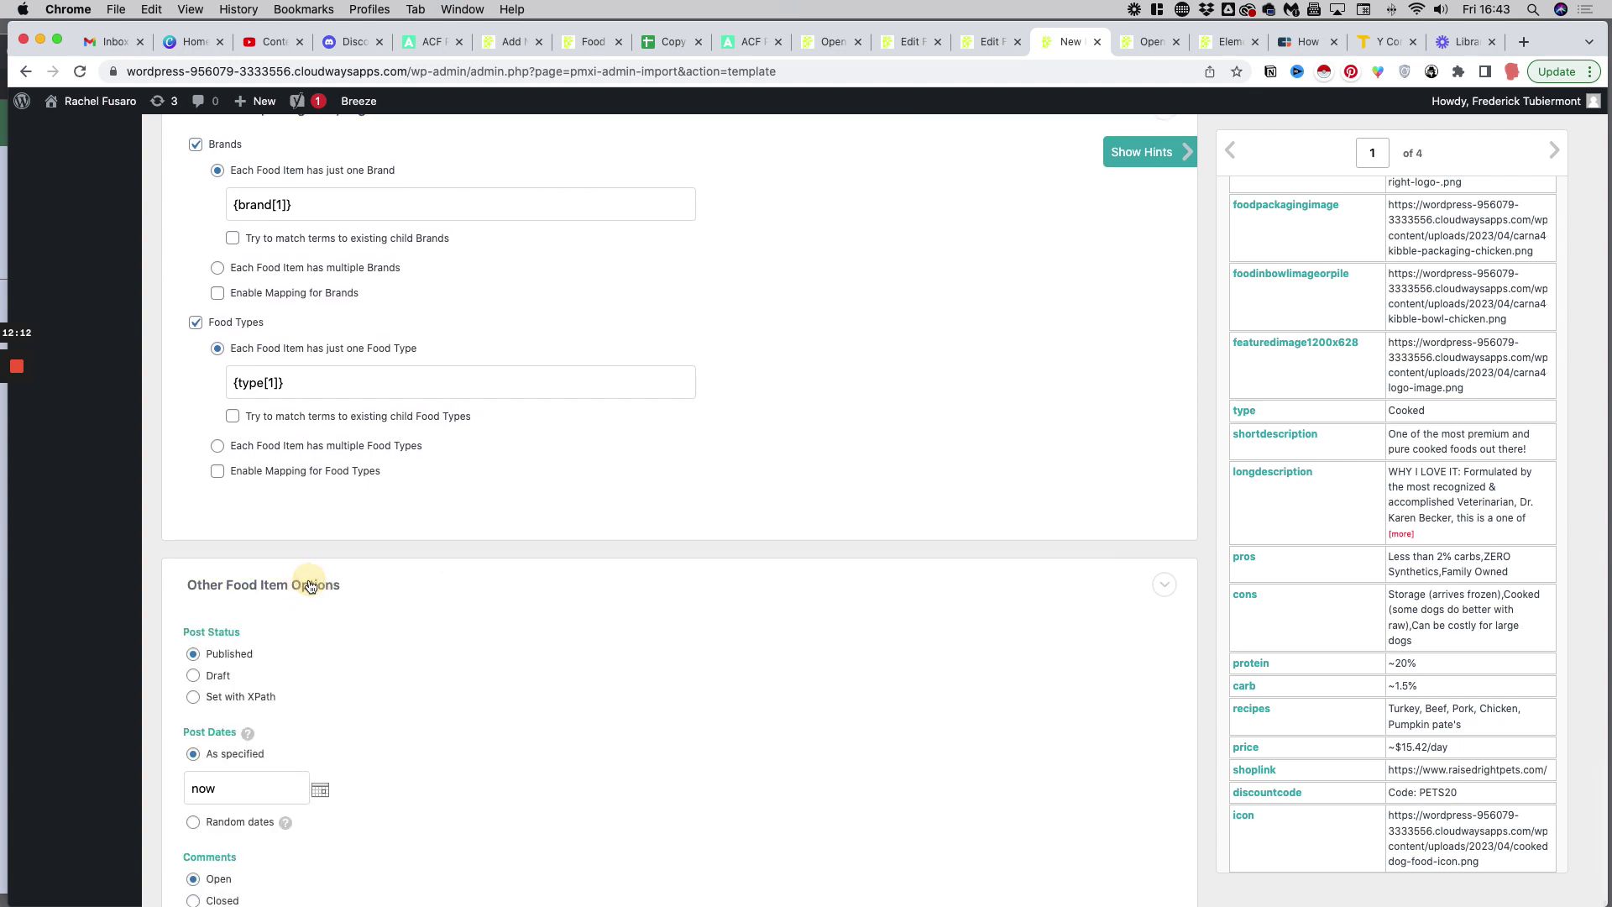
{"action": "left_click", "coordinate": [309, 585]}
{"action": "left_click", "coordinate": [184, 727]}
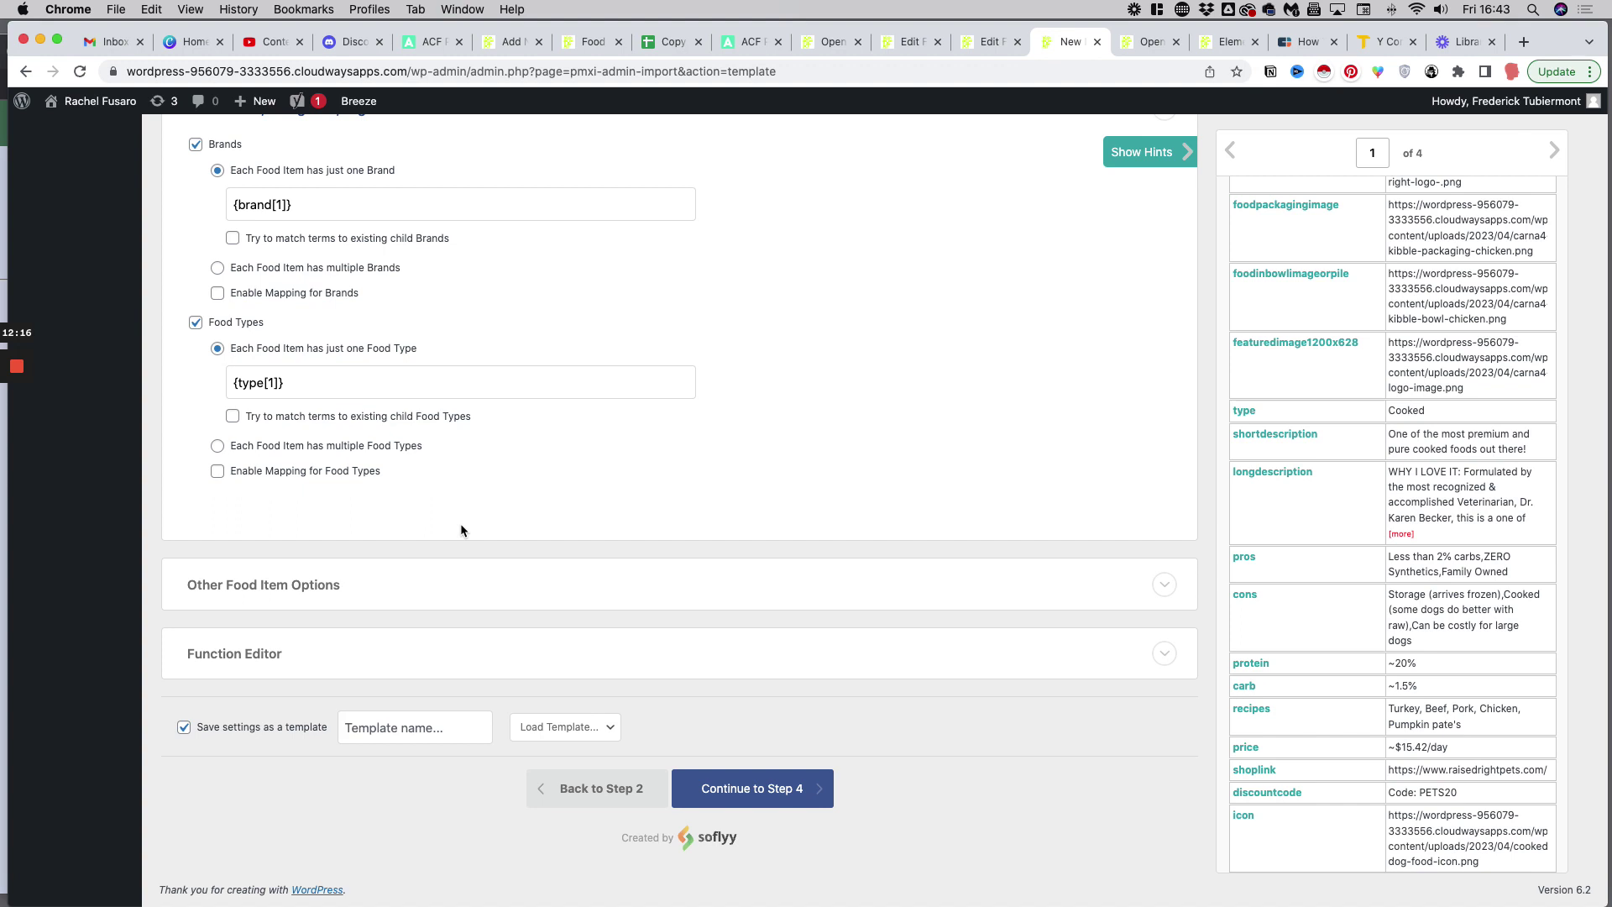
{"action": "type", "text": "Dog Food Item"}
Step: Auto-detect the unique identifier {producttitlename[1]} - {videolink[1]} and proceed to Confirm & Run
{"action": "left_click", "coordinate": [731, 802]}
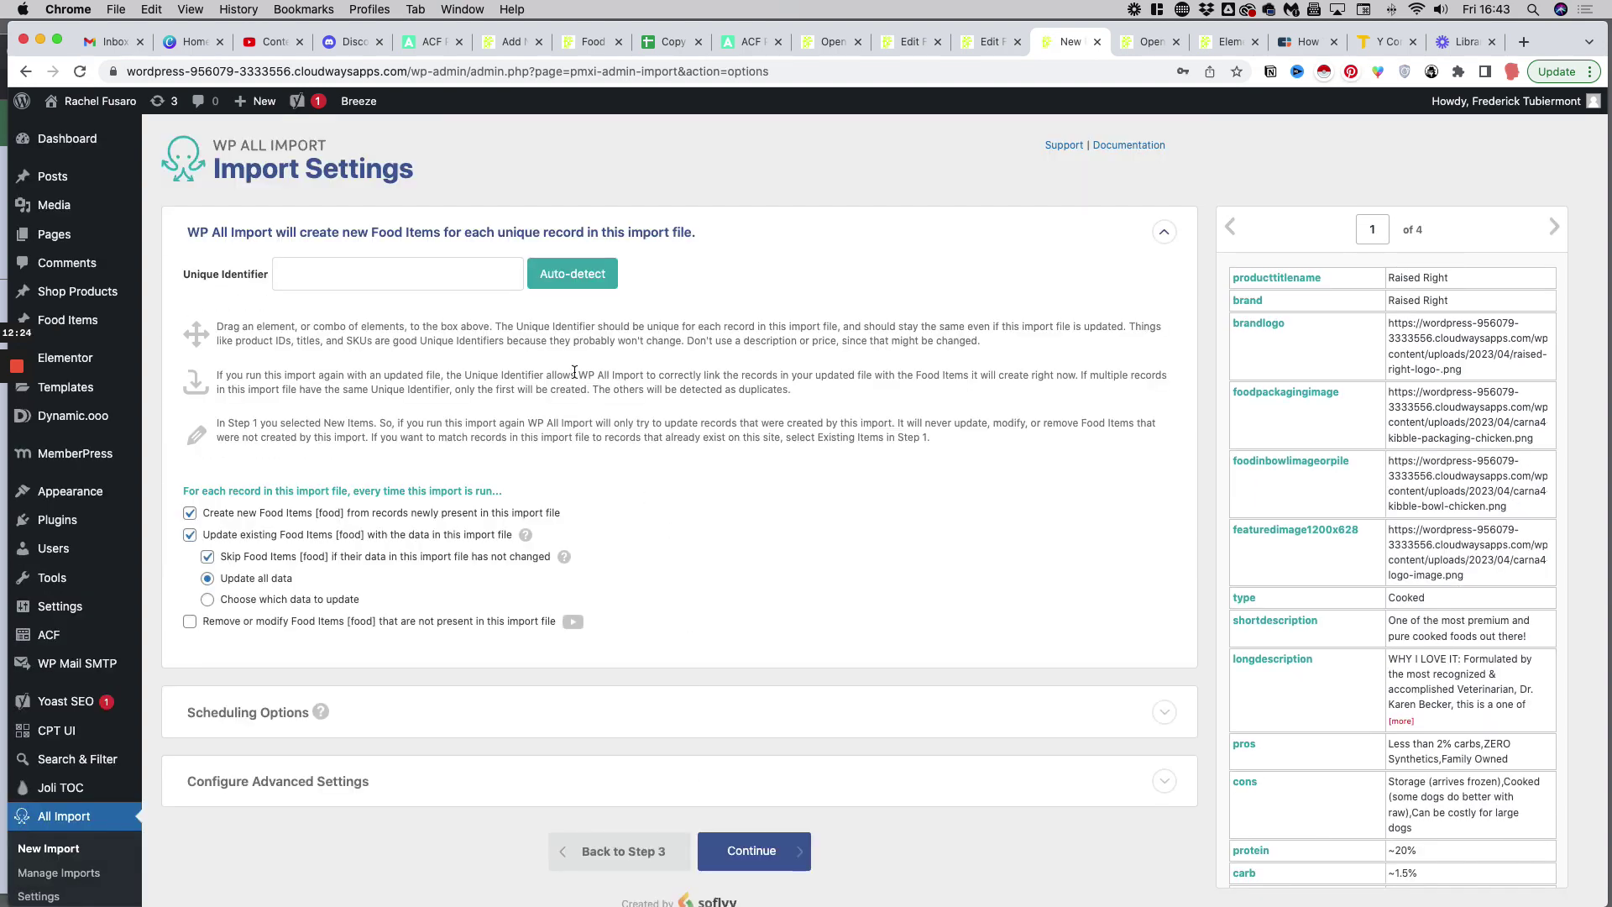
{"action": "left_click", "coordinate": [573, 274]}
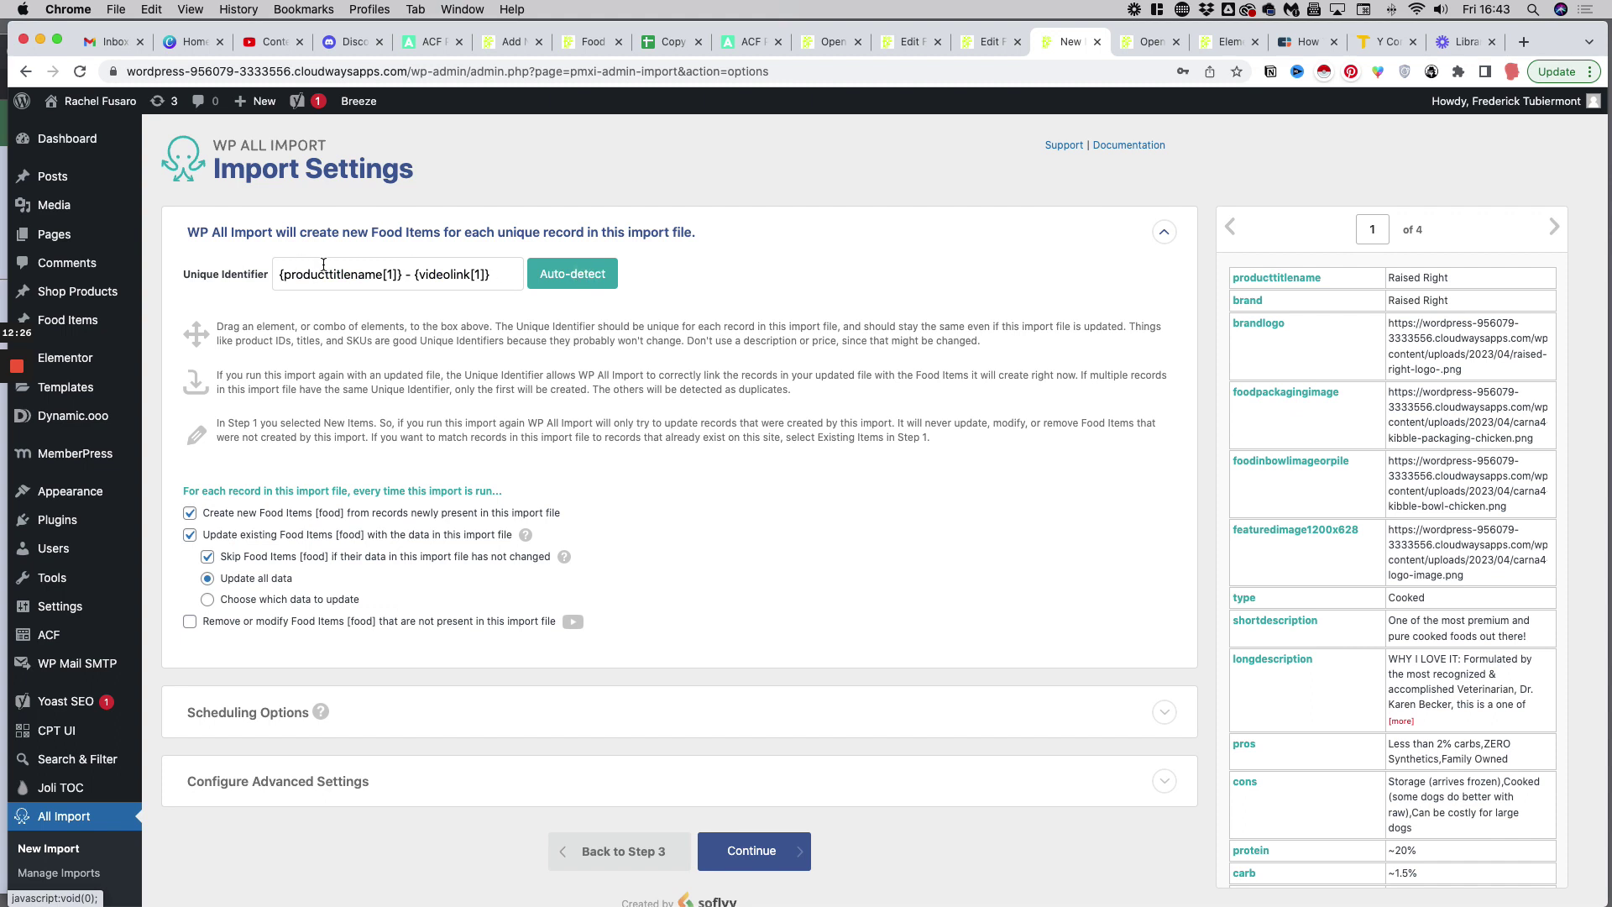
{"action": "left_click_drag", "start_coordinate": [514, 274], "coordinate": [336, 252]}
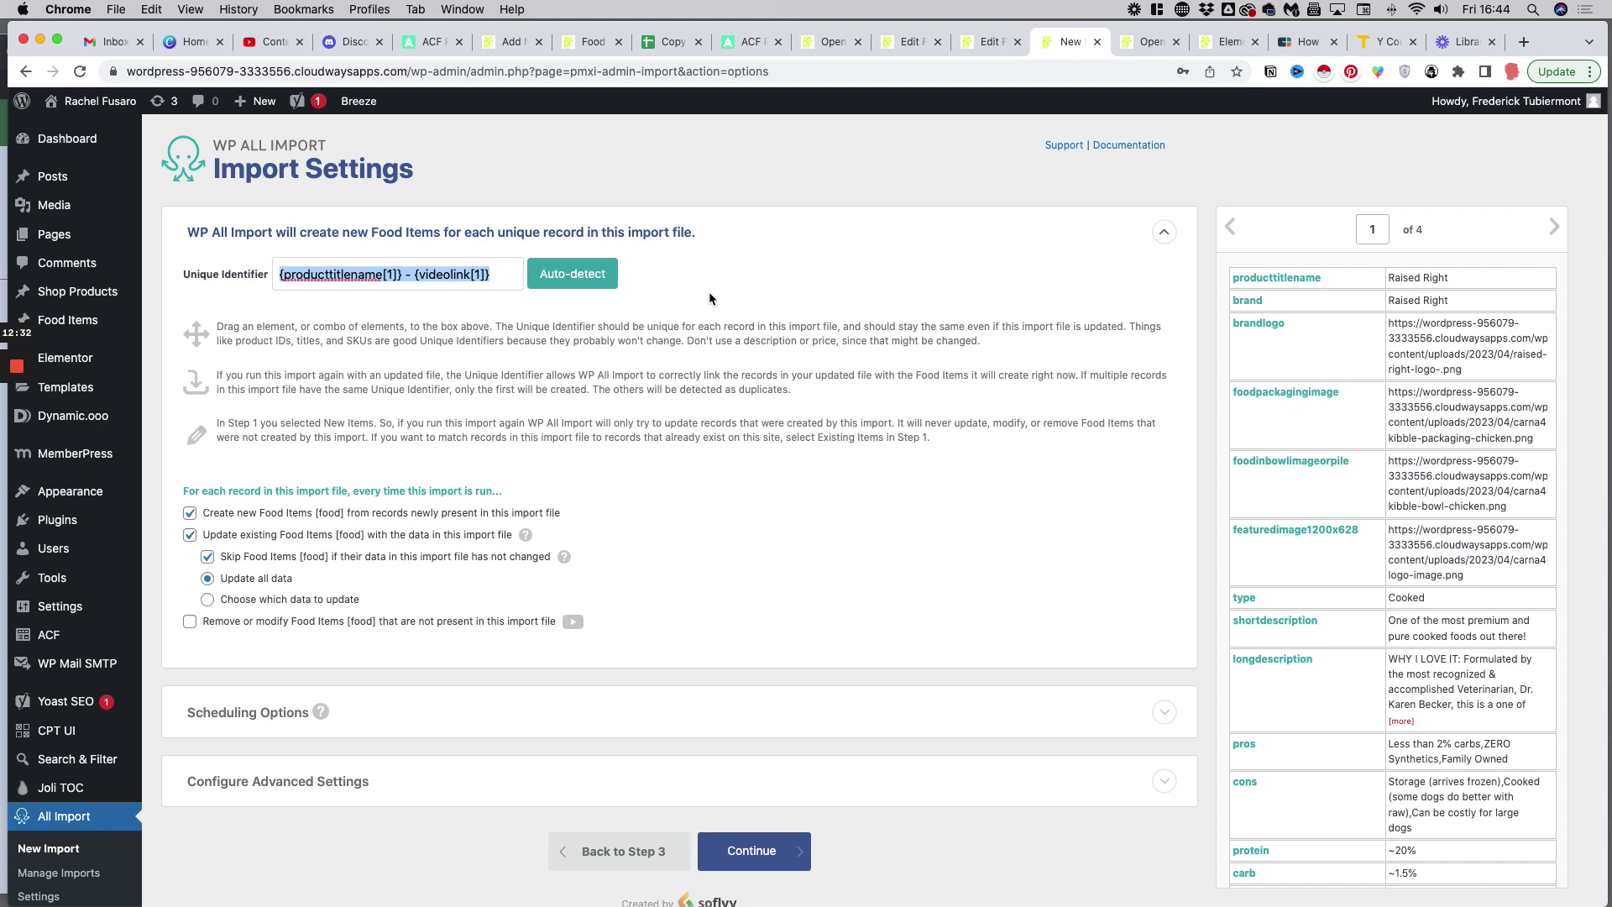
{"action": "left_click", "coordinate": [504, 273]}
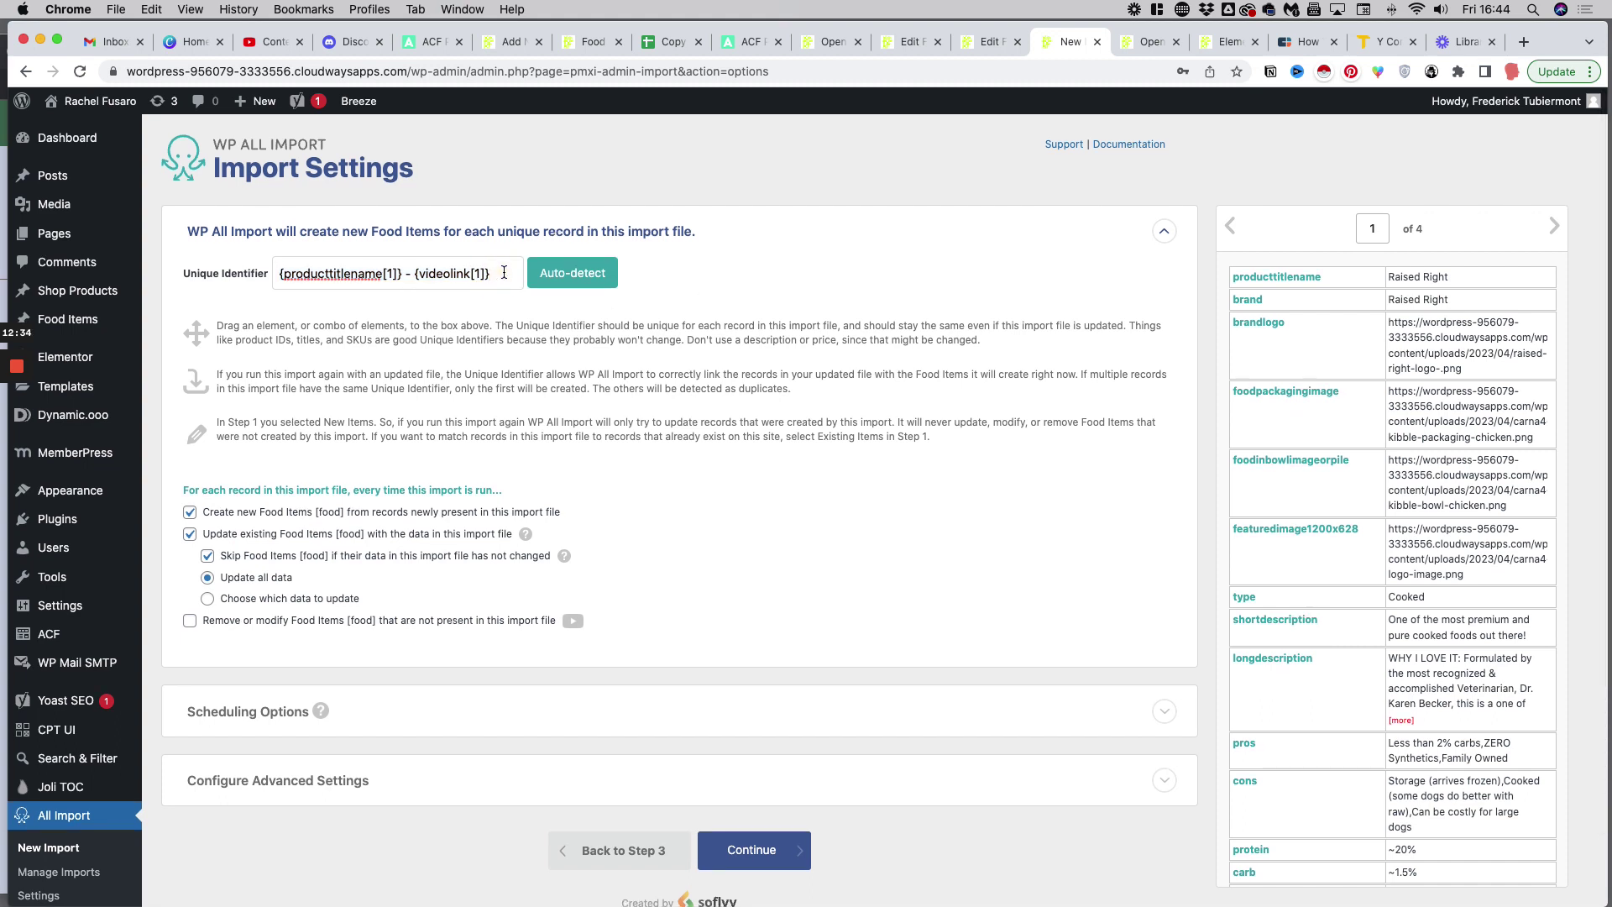
{"action": "scroll", "coordinate": [509, 445], "scroll_direction": "down", "scroll_amount": 2}
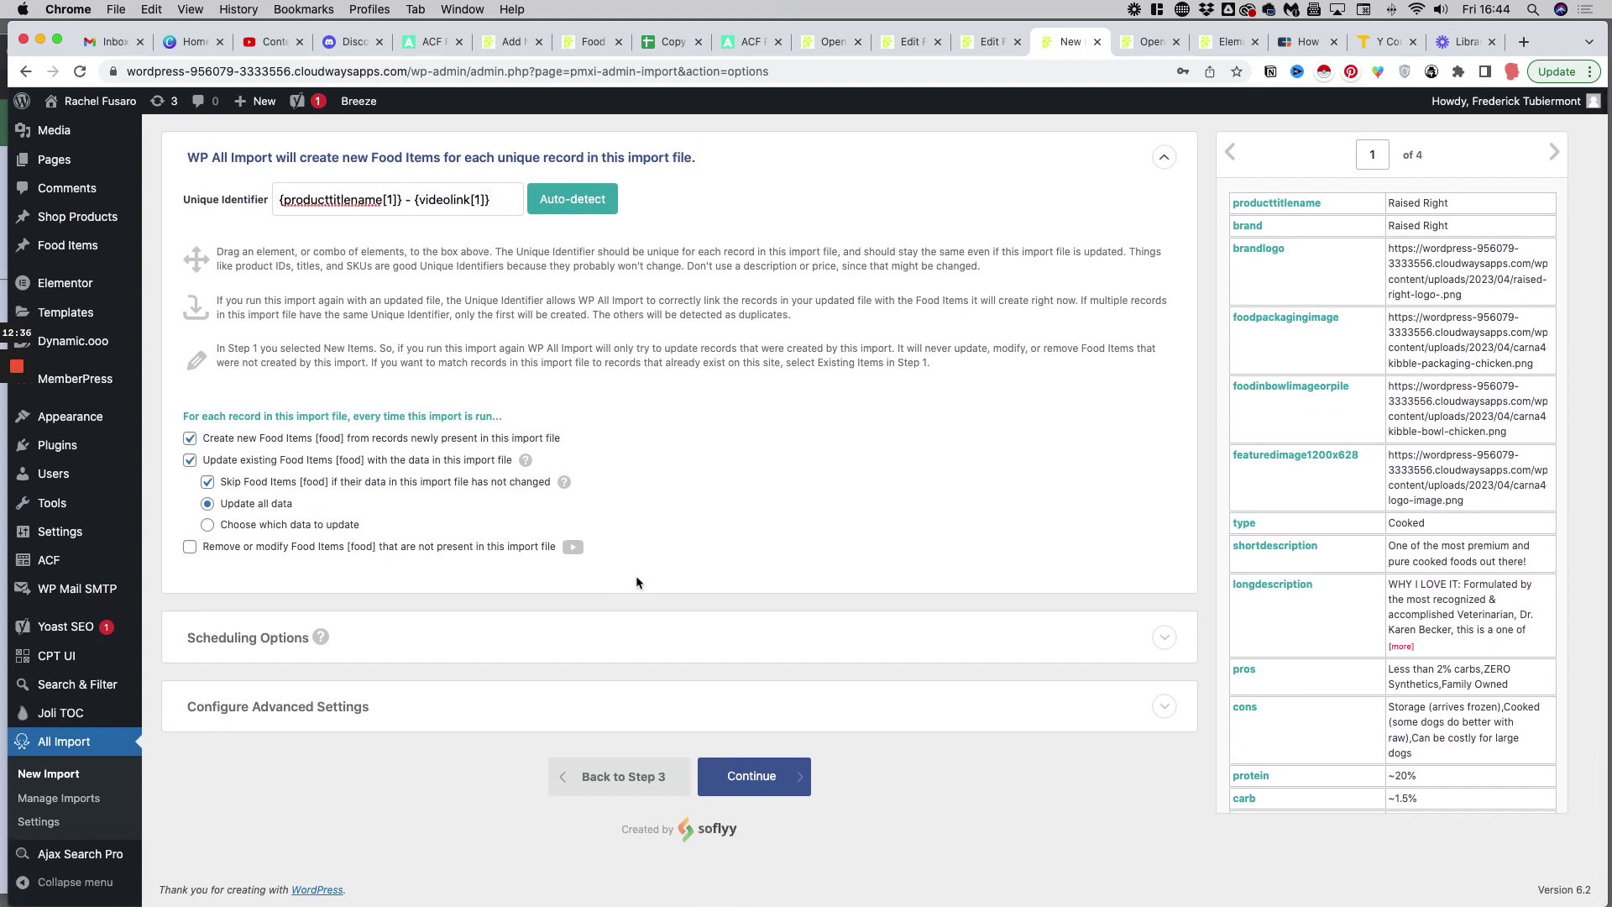
{"action": "left_click", "coordinate": [736, 775]}
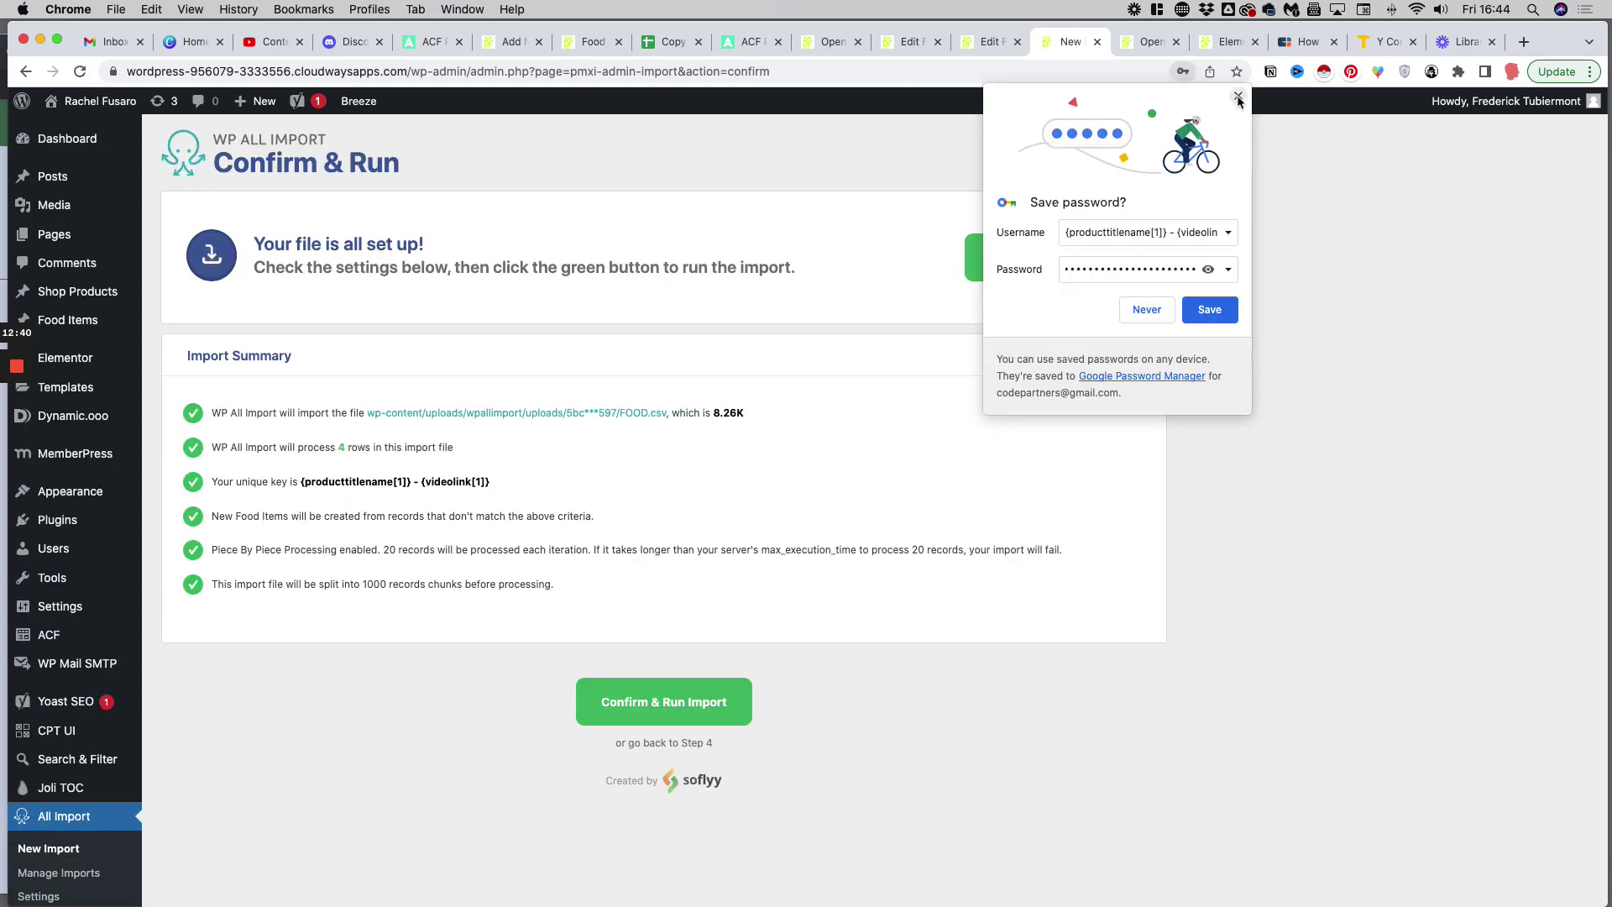
{"action": "left_click", "coordinate": [1238, 98]}
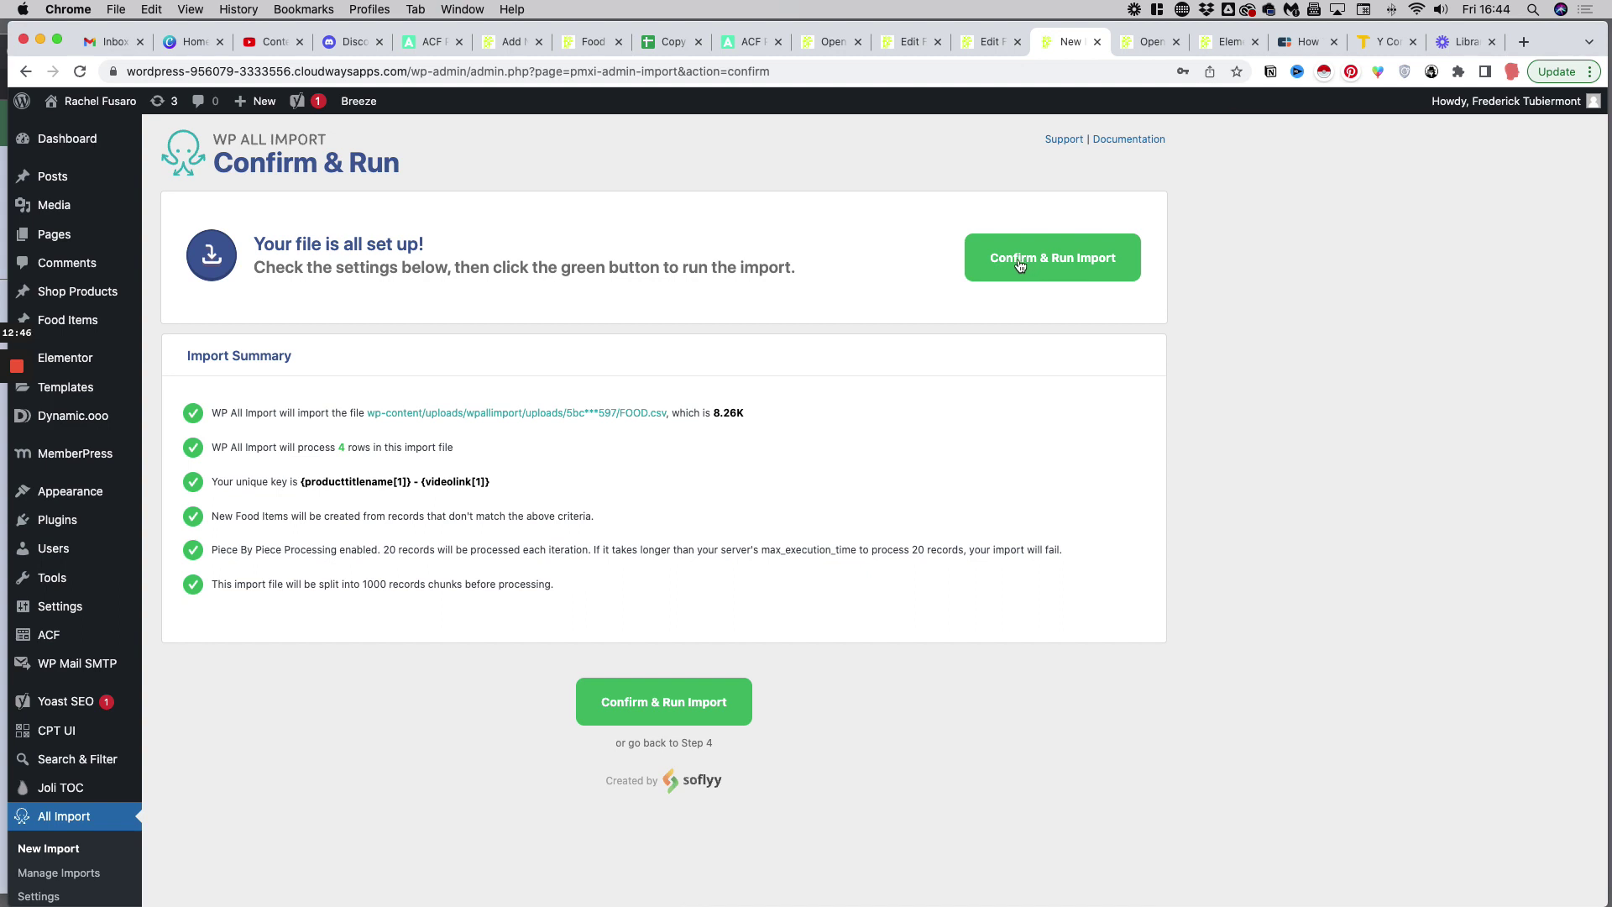
Step: Open Raised Right from Food Items and review its Pros, Cons, logo, icon and video link fields
{"action": "left_click", "coordinate": [601, 42]}
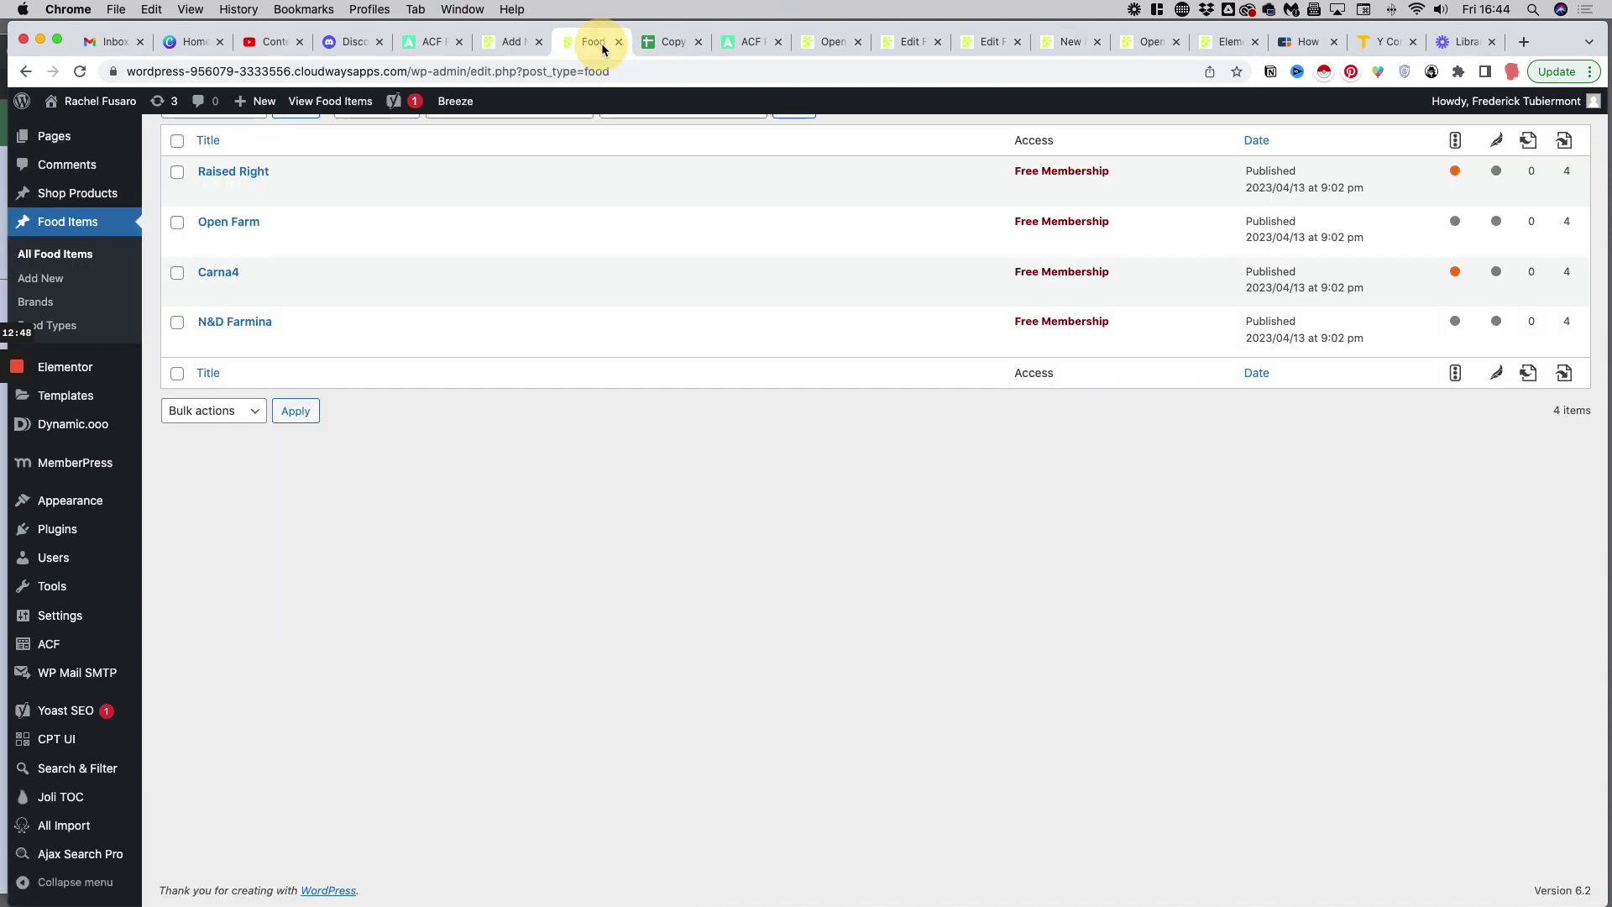
{"action": "scroll", "coordinate": [759, 311], "scroll_direction": "up", "scroll_amount": 2}
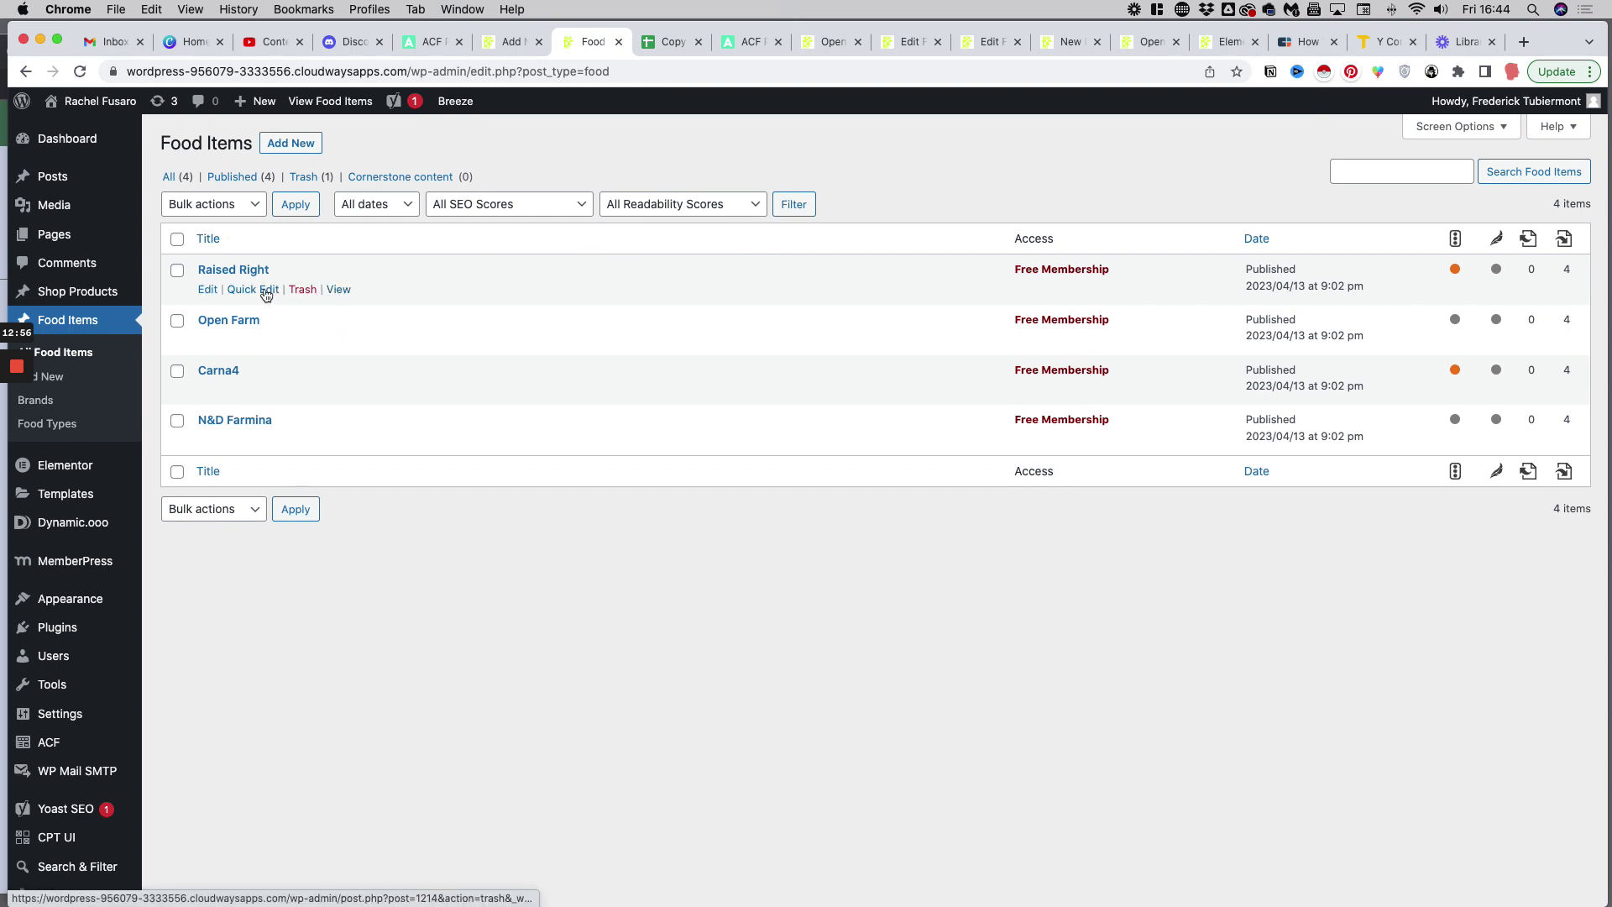
{"action": "left_click", "coordinate": [207, 290]}
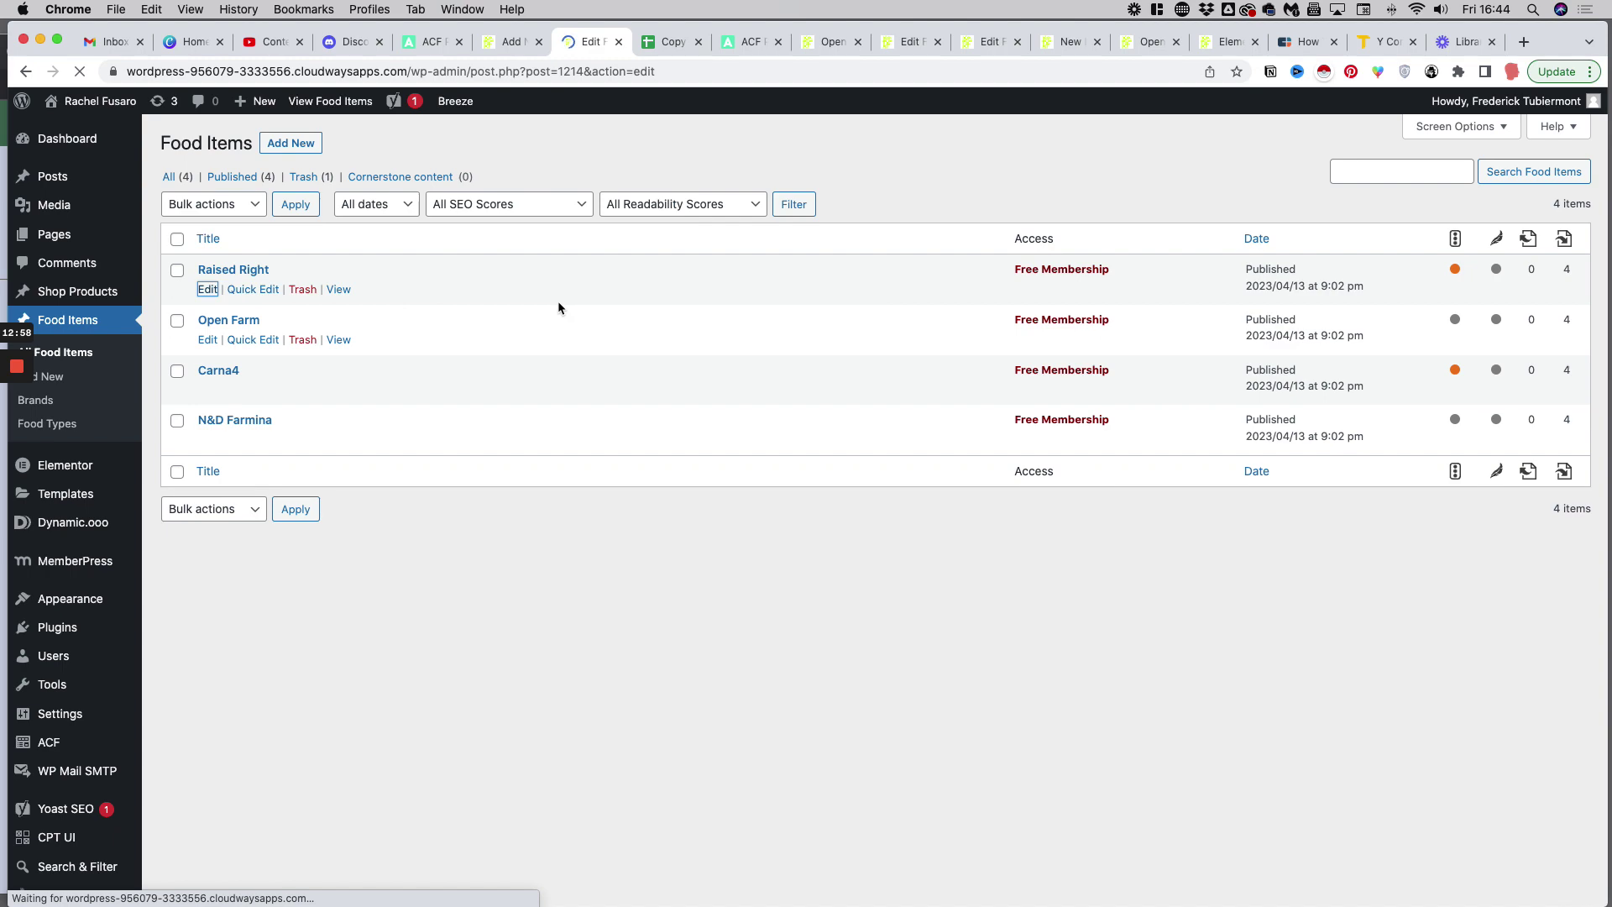
{"action": "scroll", "coordinate": [554, 302], "scroll_direction": "down", "scroll_amount": 5}
{"action": "scroll", "coordinate": [551, 309], "scroll_direction": "up", "scroll_amount": 3}
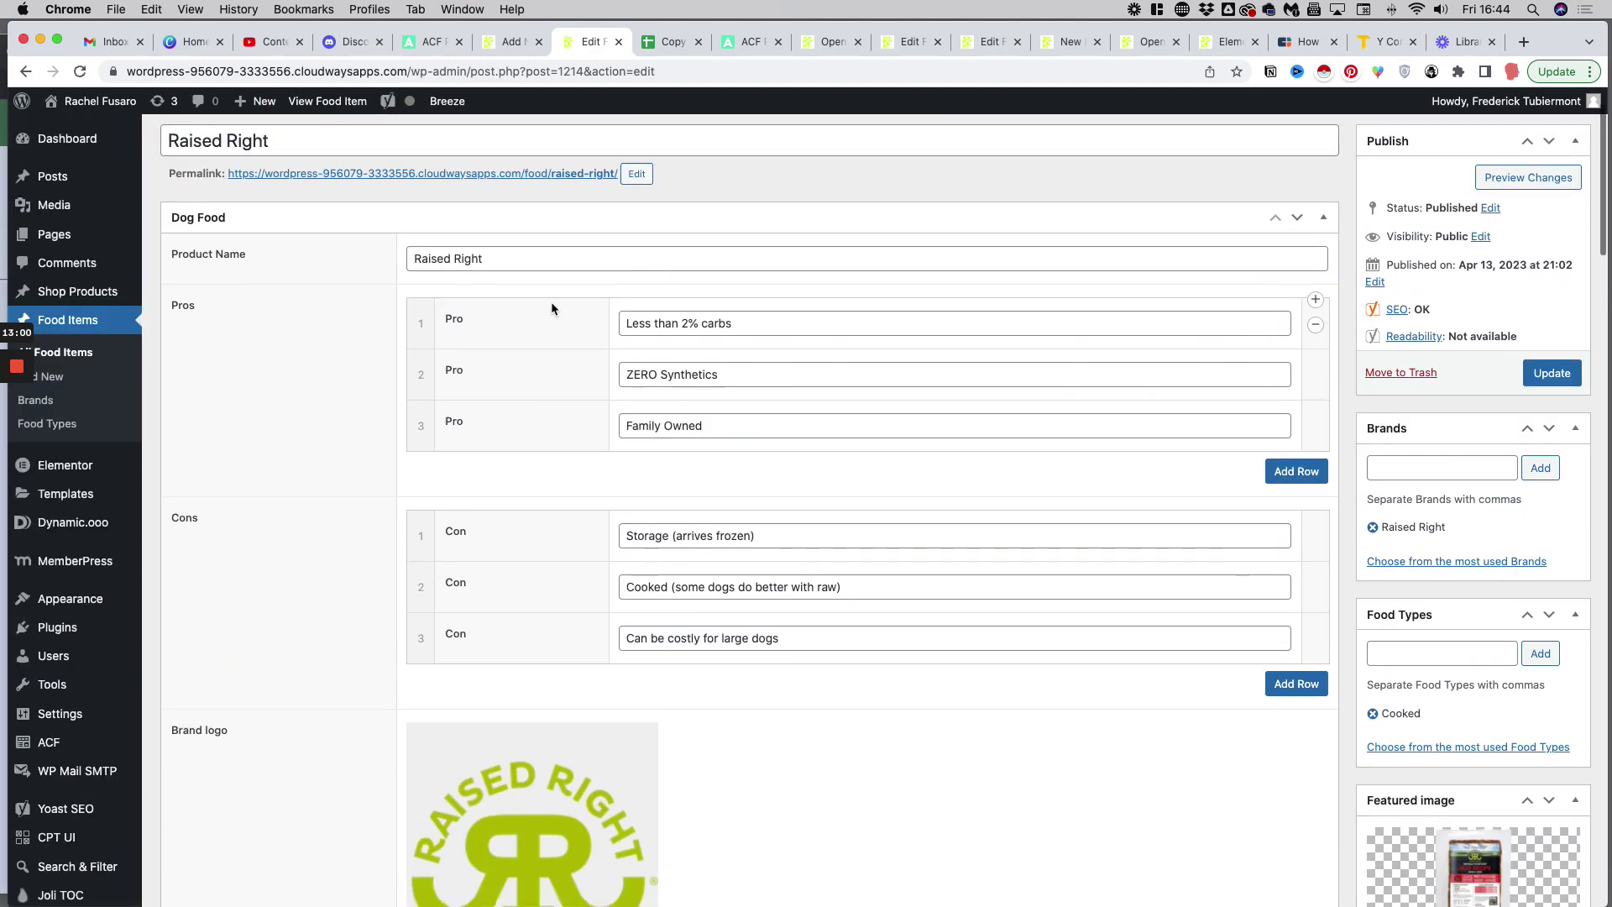
{"action": "scroll", "coordinate": [551, 301], "scroll_direction": "down", "scroll_amount": 15}
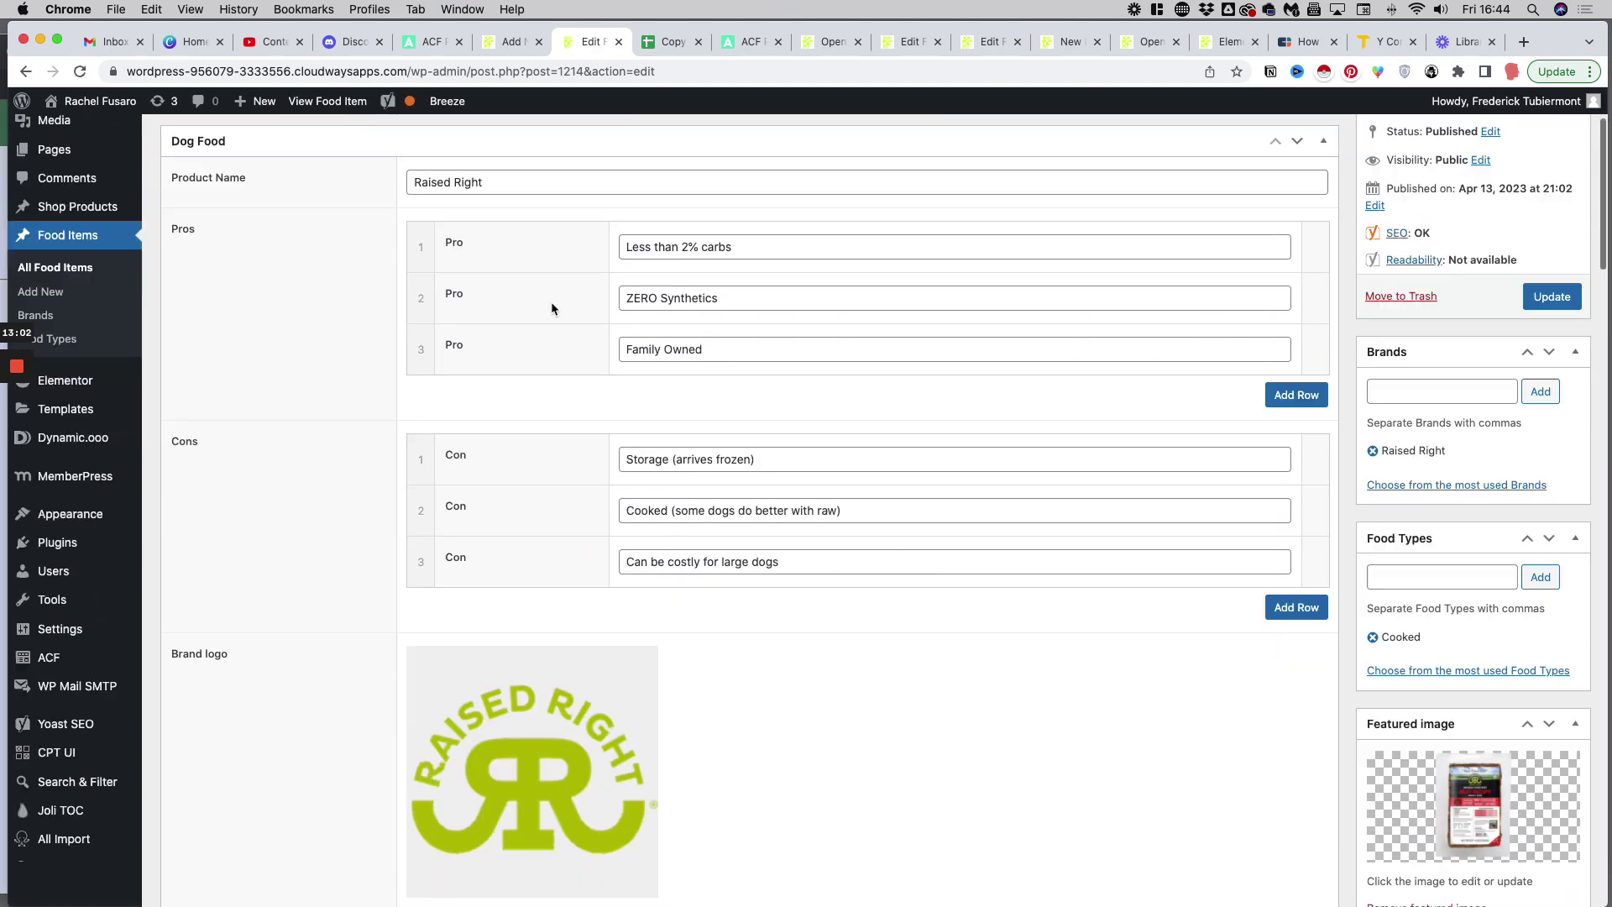
{"action": "scroll", "coordinate": [551, 303], "scroll_direction": "down", "scroll_amount": 7}
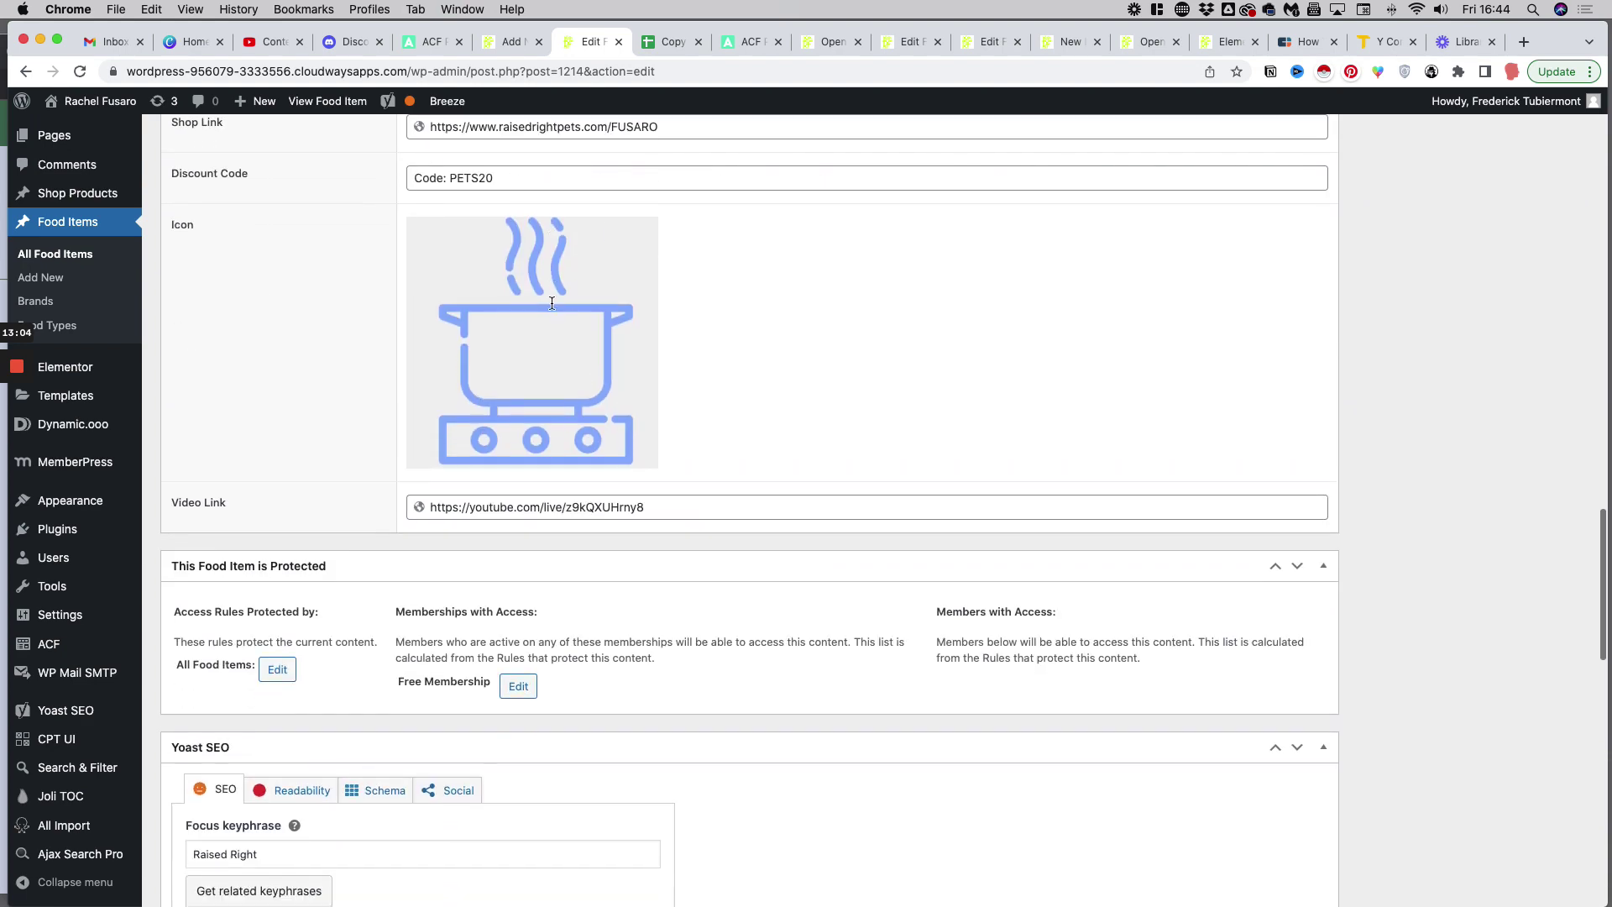
{"action": "scroll", "coordinate": [550, 301], "scroll_direction": "up", "scroll_amount": 5}
{"action": "scroll", "coordinate": [546, 309], "scroll_direction": "up", "scroll_amount": 20}
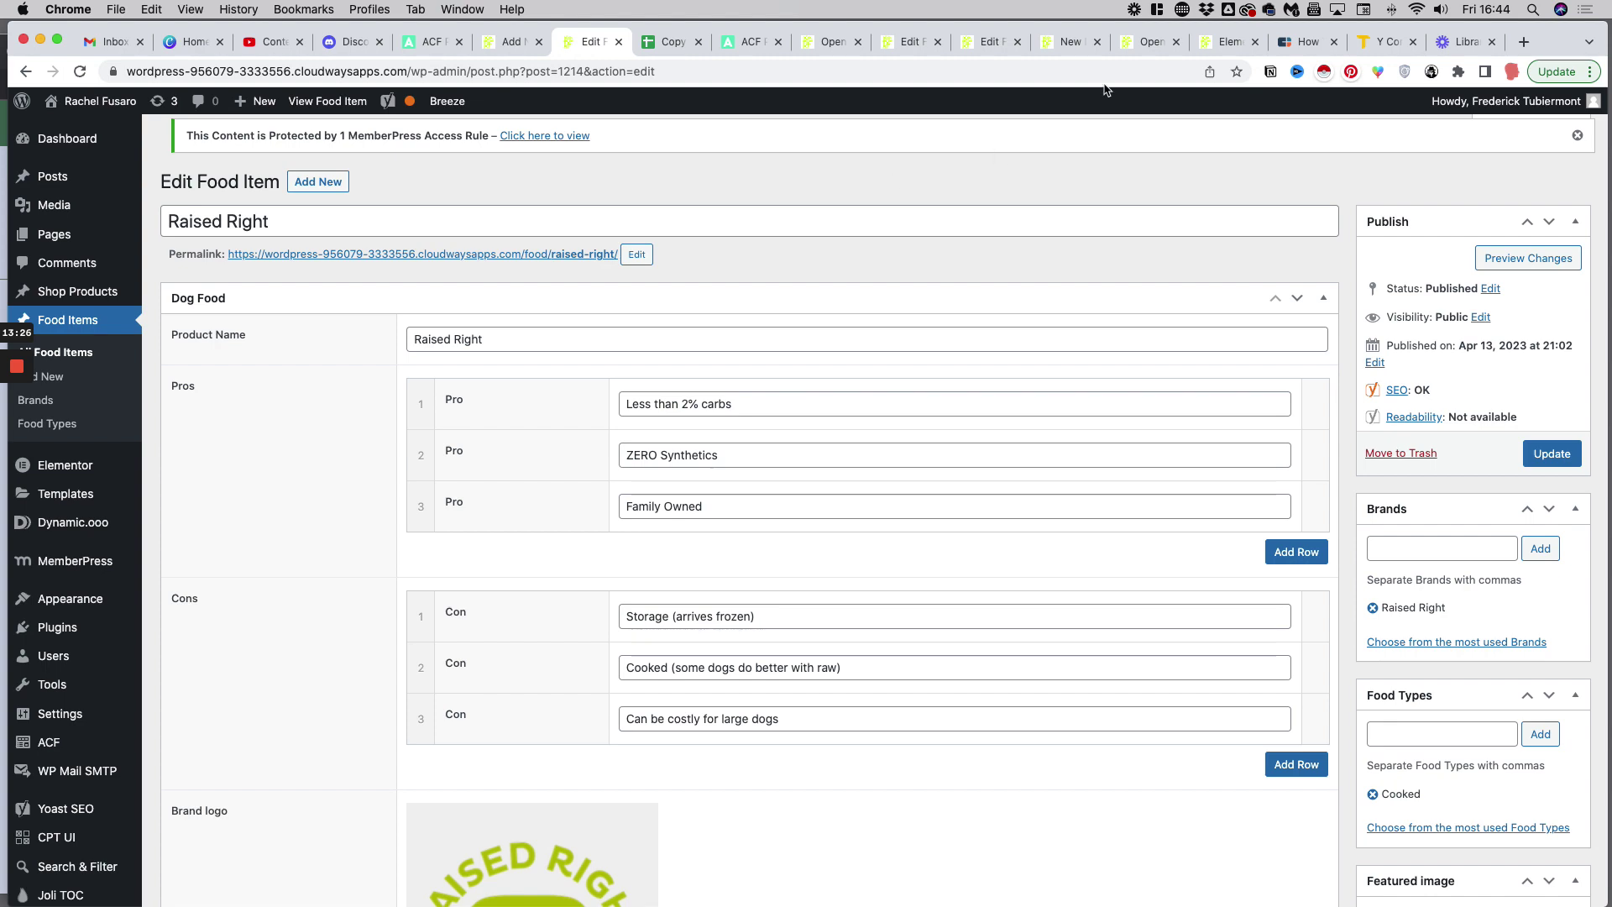
Step: Scroll through the live Open Farm food item page, highlighting its title
{"action": "left_click", "coordinate": [1228, 41]}
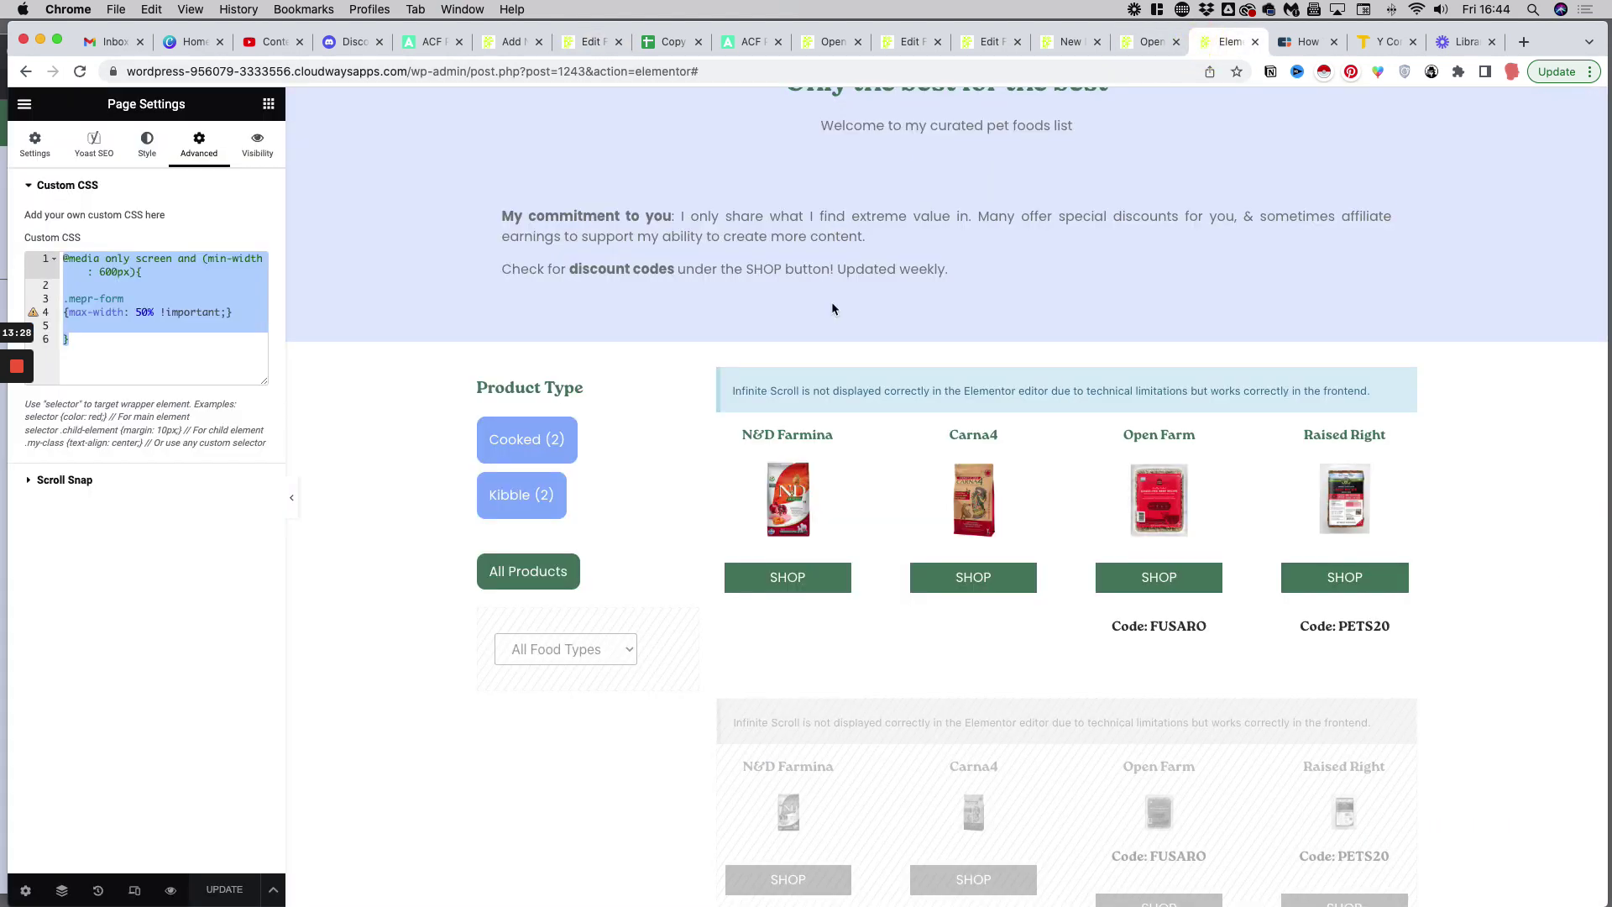
{"action": "scroll", "coordinate": [832, 309], "scroll_direction": "up", "scroll_amount": 2}
{"action": "left_click", "coordinate": [1143, 41]}
{"action": "scroll", "coordinate": [949, 199], "scroll_direction": "down", "scroll_amount": 2}
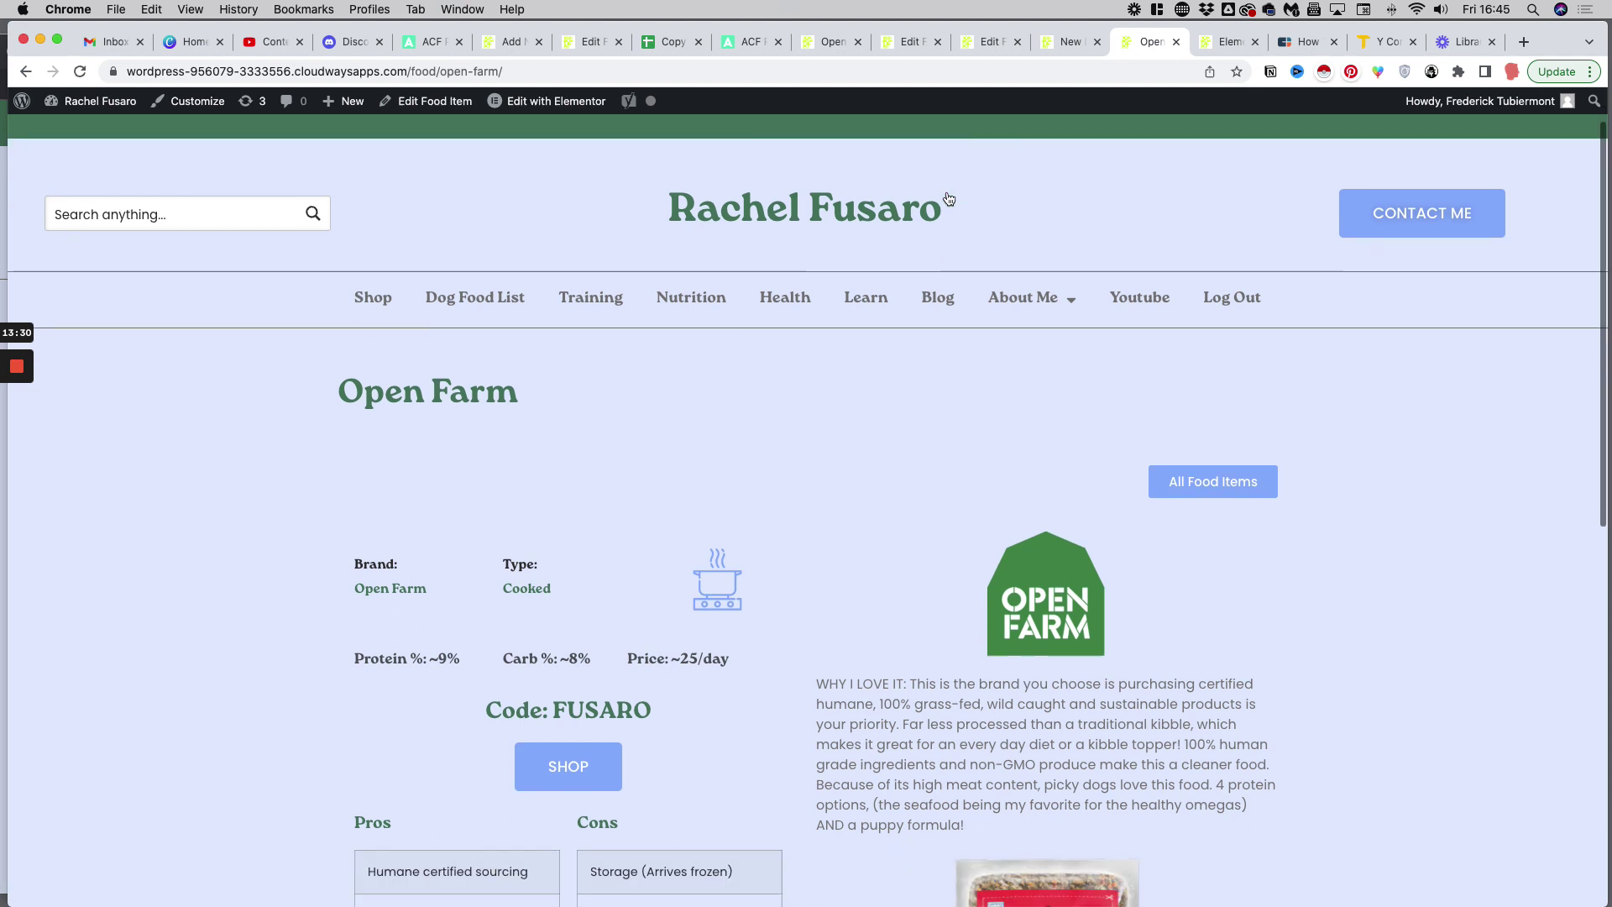
{"action": "scroll", "coordinate": [692, 286], "scroll_direction": "down", "scroll_amount": 2}
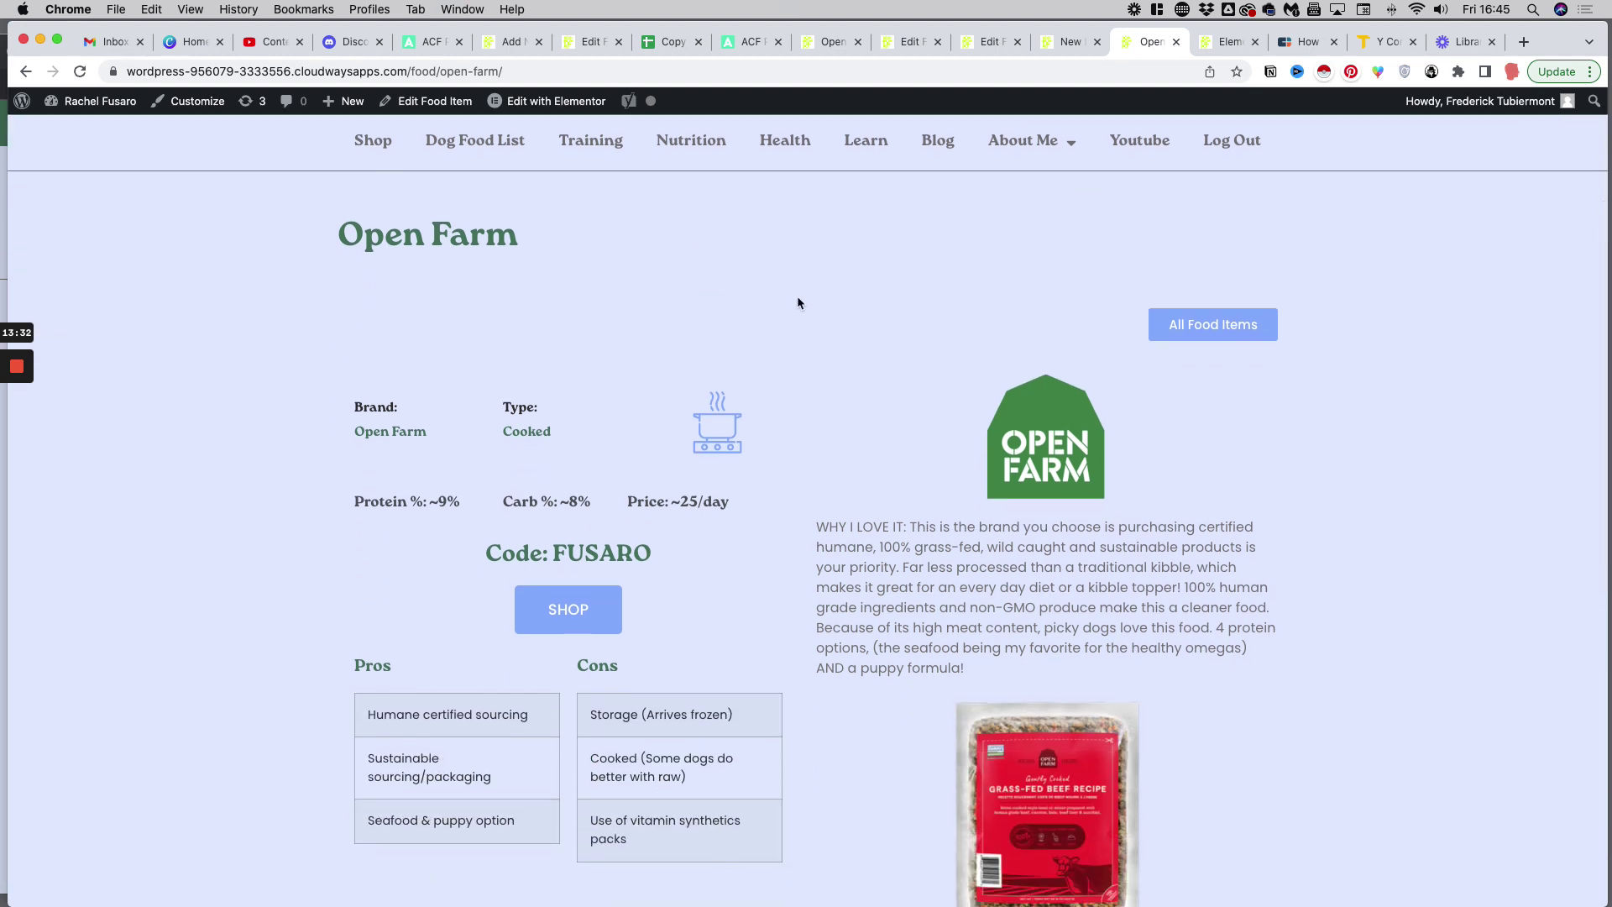
{"action": "scroll", "coordinate": [798, 294], "scroll_direction": "down", "scroll_amount": 2}
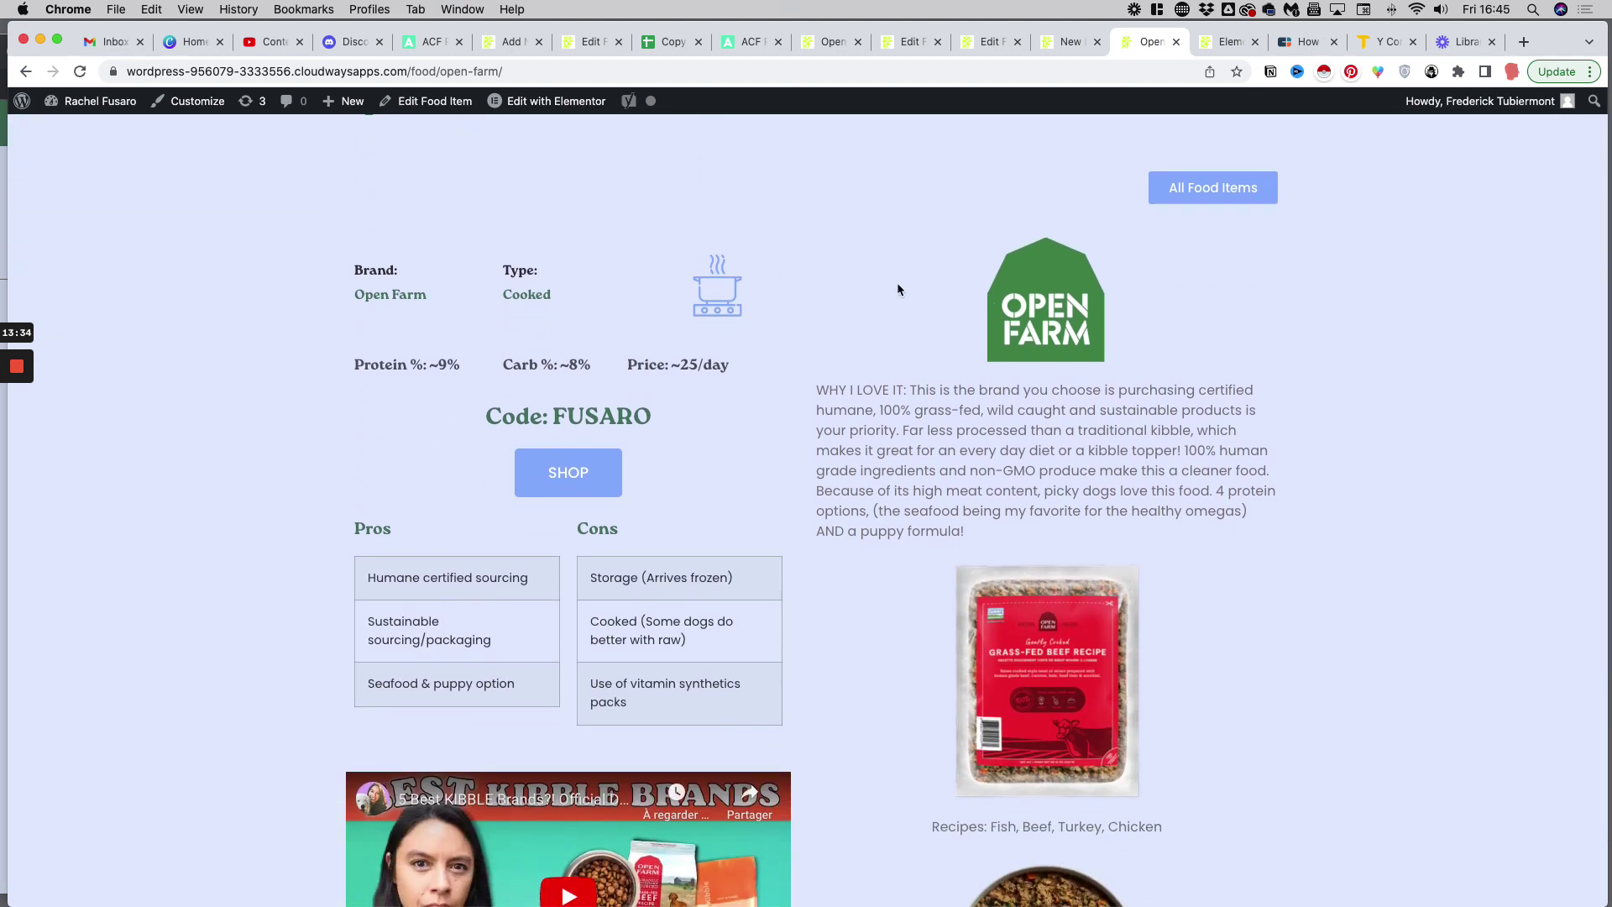
{"action": "scroll", "coordinate": [897, 282], "scroll_direction": "up", "scroll_amount": 1}
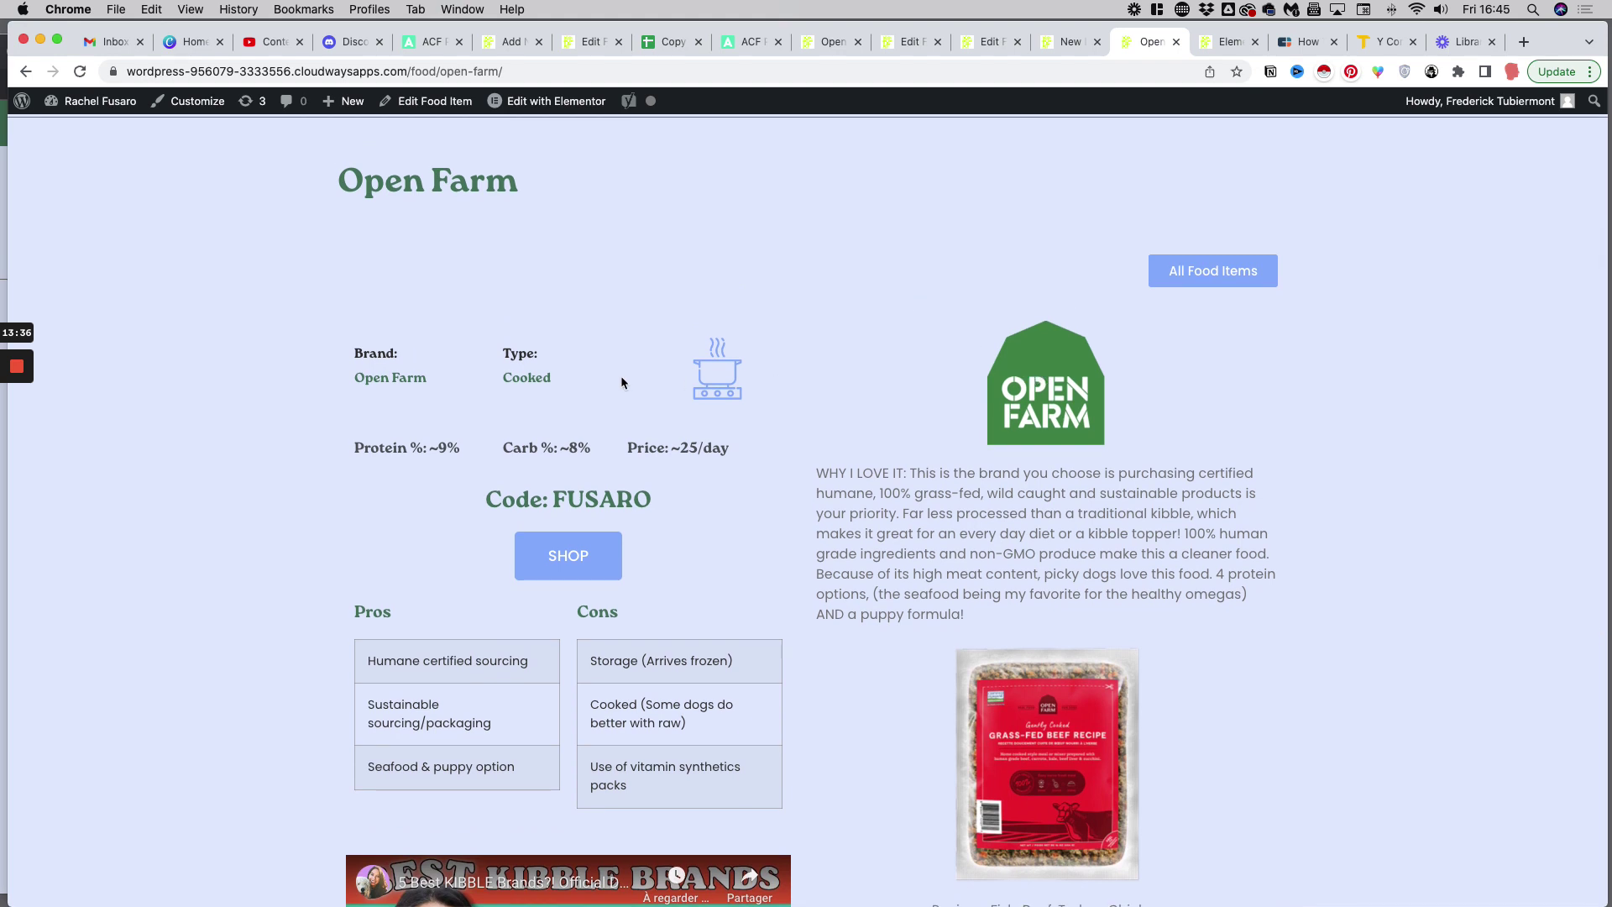
{"action": "left_click_drag", "start_coordinate": [524, 183], "coordinate": [368, 174]}
{"action": "scroll", "coordinate": [492, 252], "scroll_direction": "up", "scroll_amount": 2}
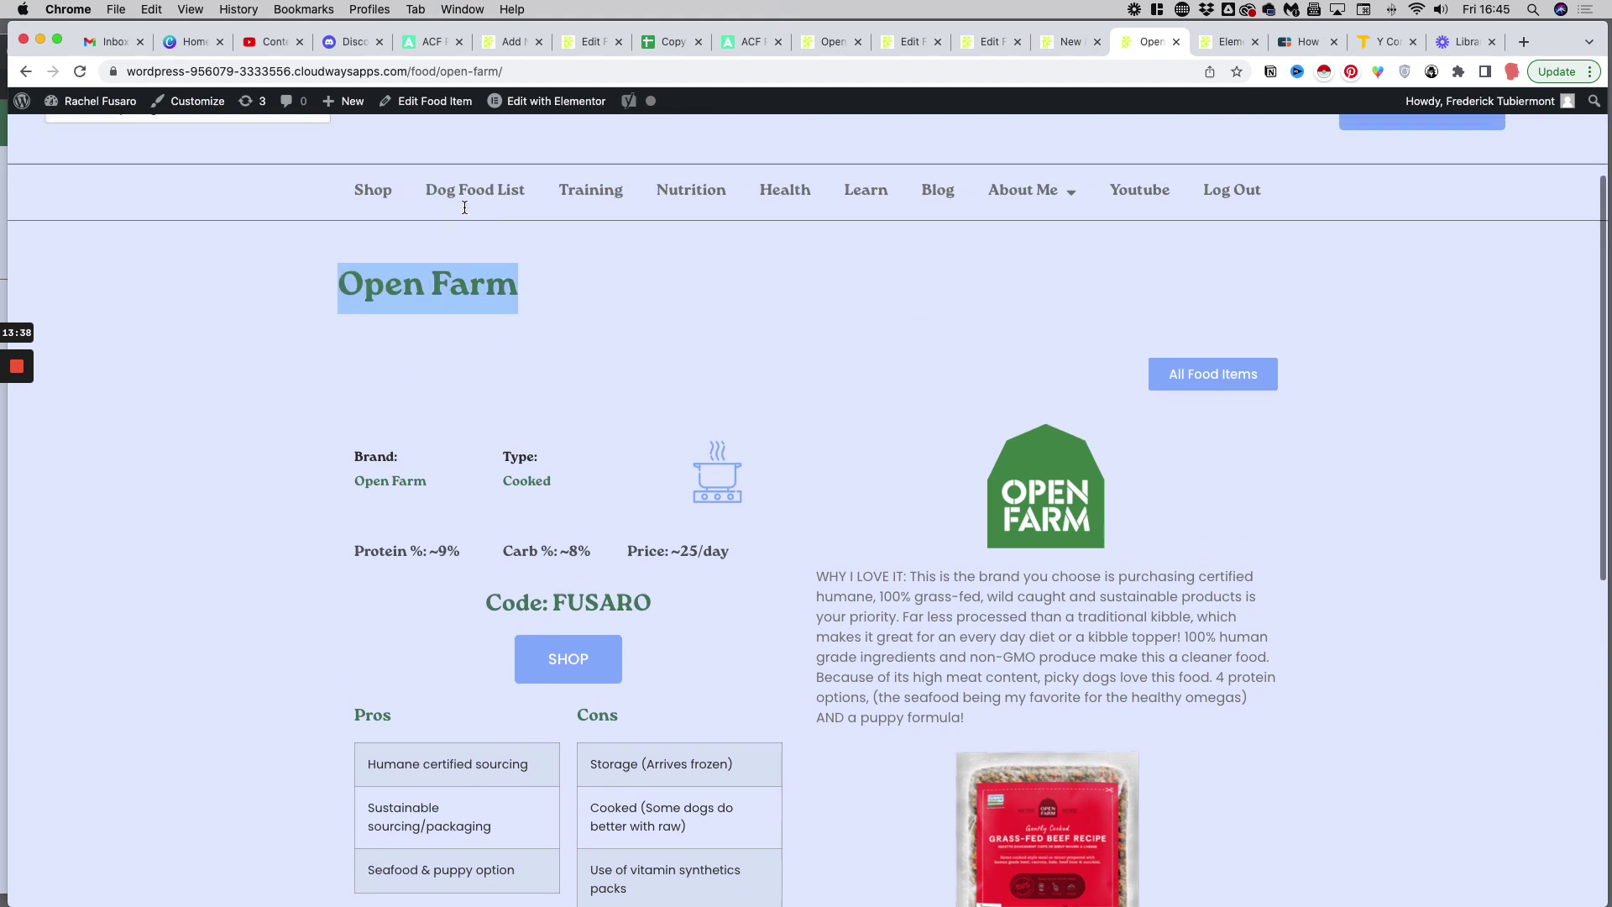
{"action": "mouse_move", "coordinate": [546, 102]}
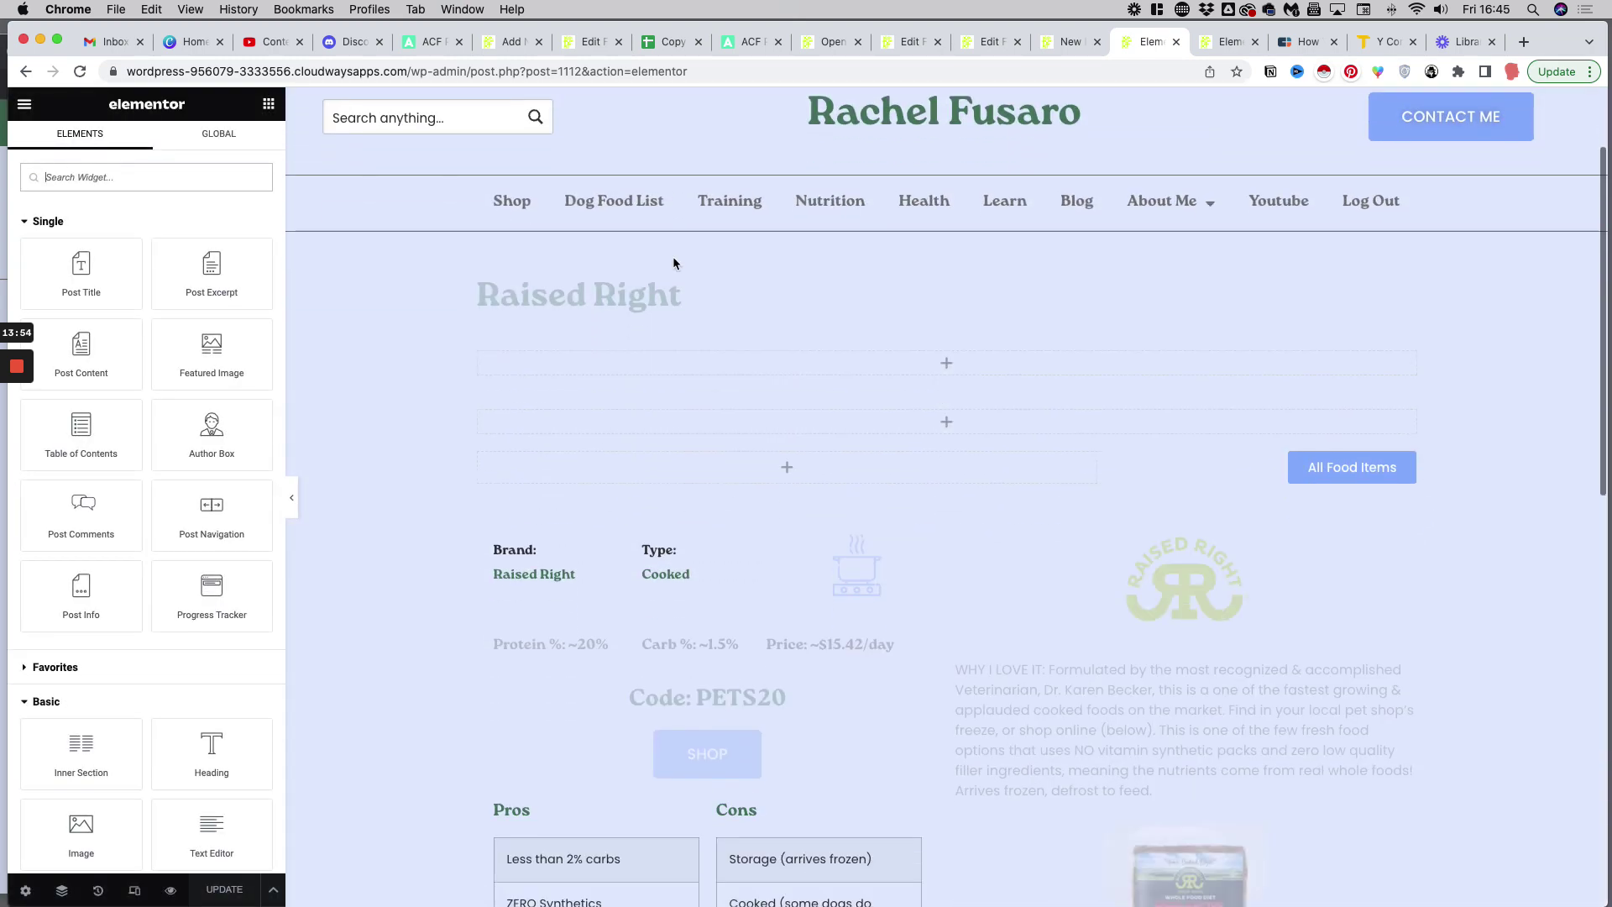
{"action": "scroll", "coordinate": [657, 252], "scroll_direction": "down", "scroll_amount": 5}
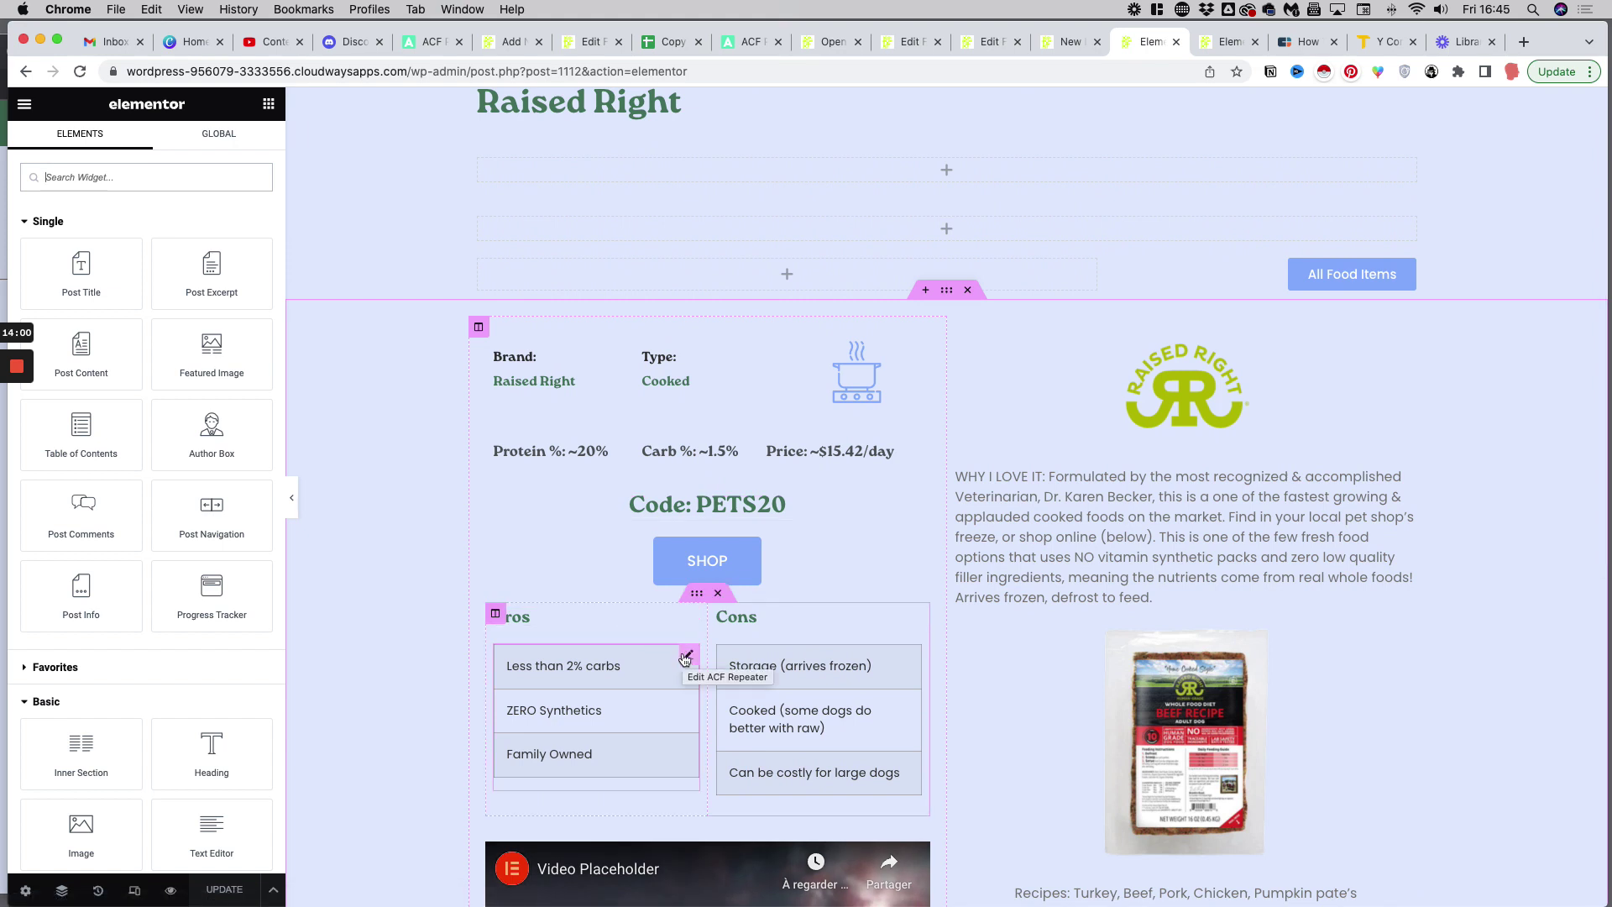
Step: Inspect the post title heading's dynamic value settings
{"action": "scroll", "coordinate": [682, 661], "scroll_direction": "up", "scroll_amount": 3}
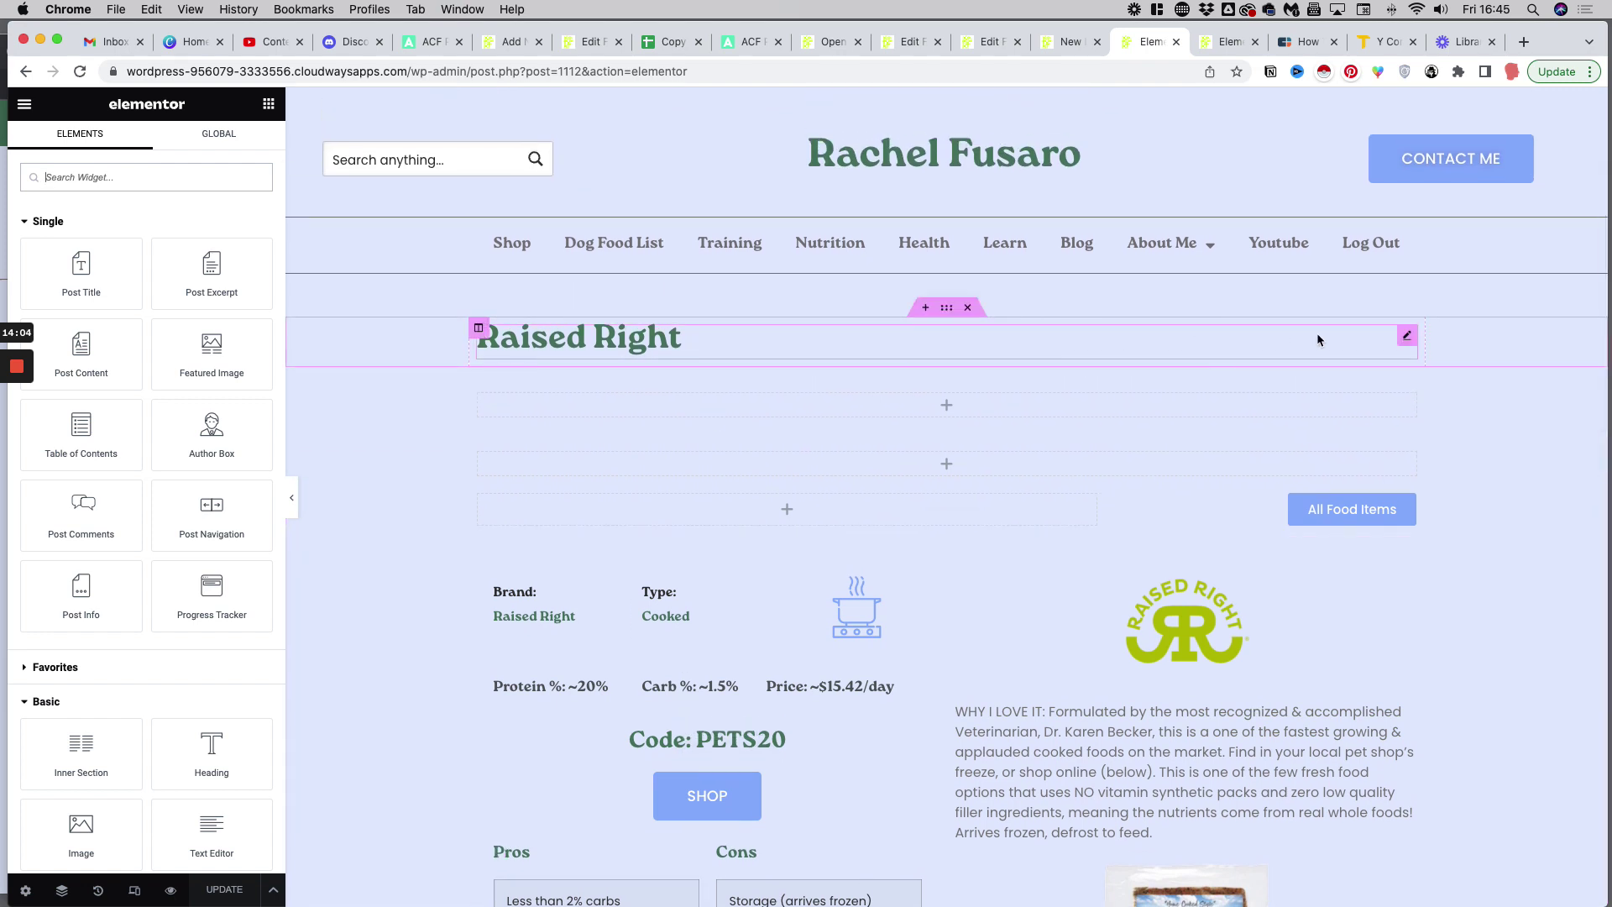
{"action": "left_click", "coordinate": [1408, 335]}
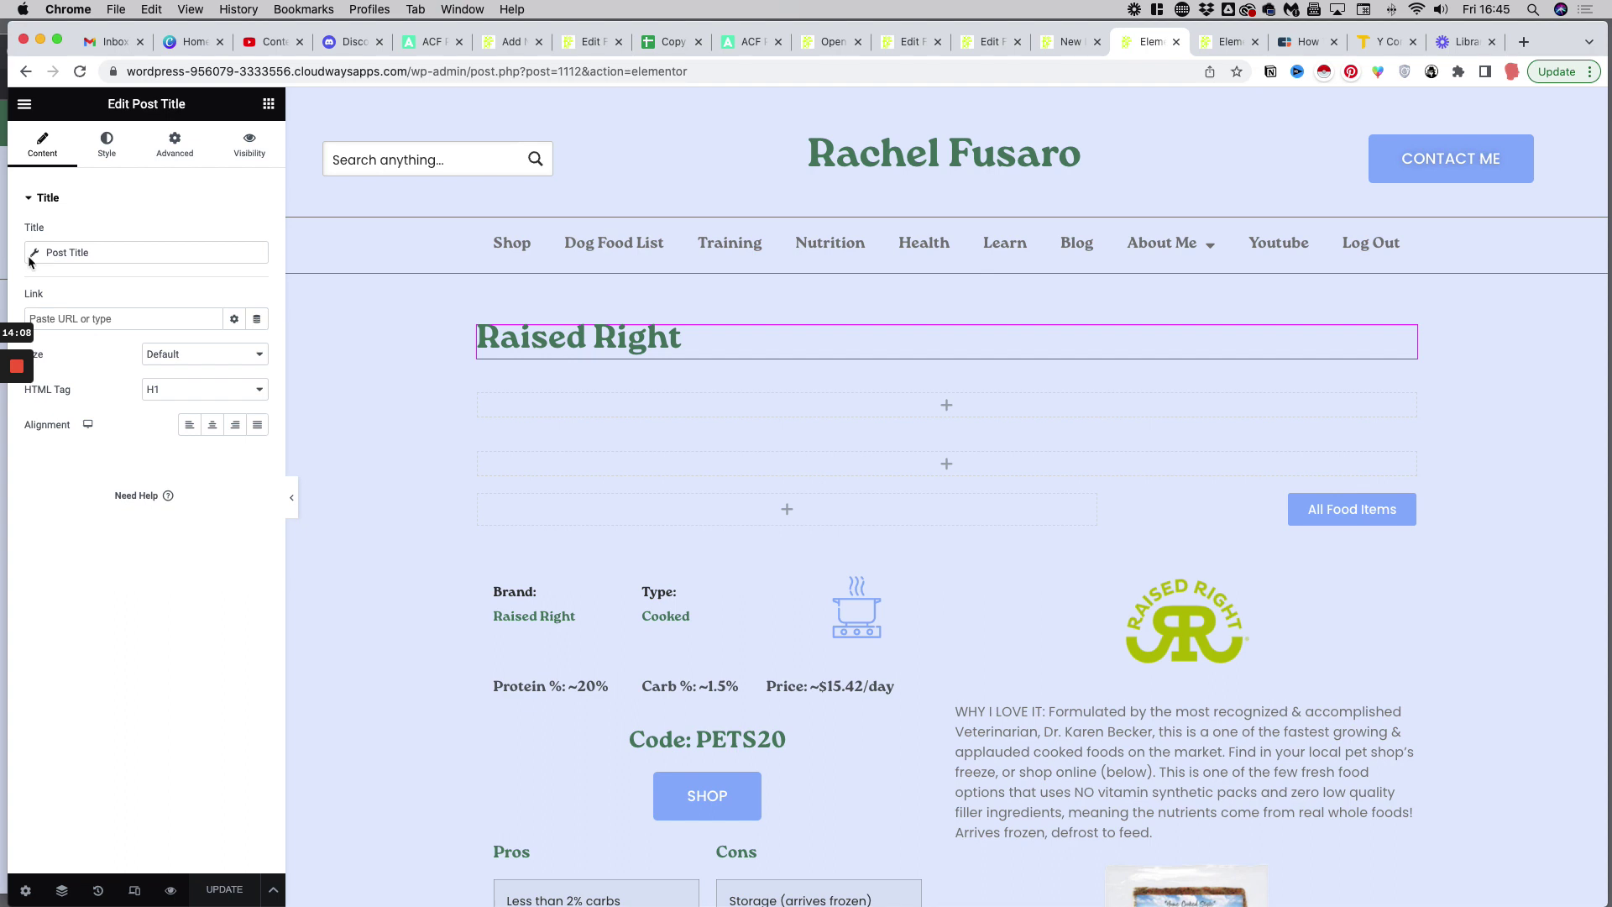
{"action": "left_click", "coordinate": [89, 254]}
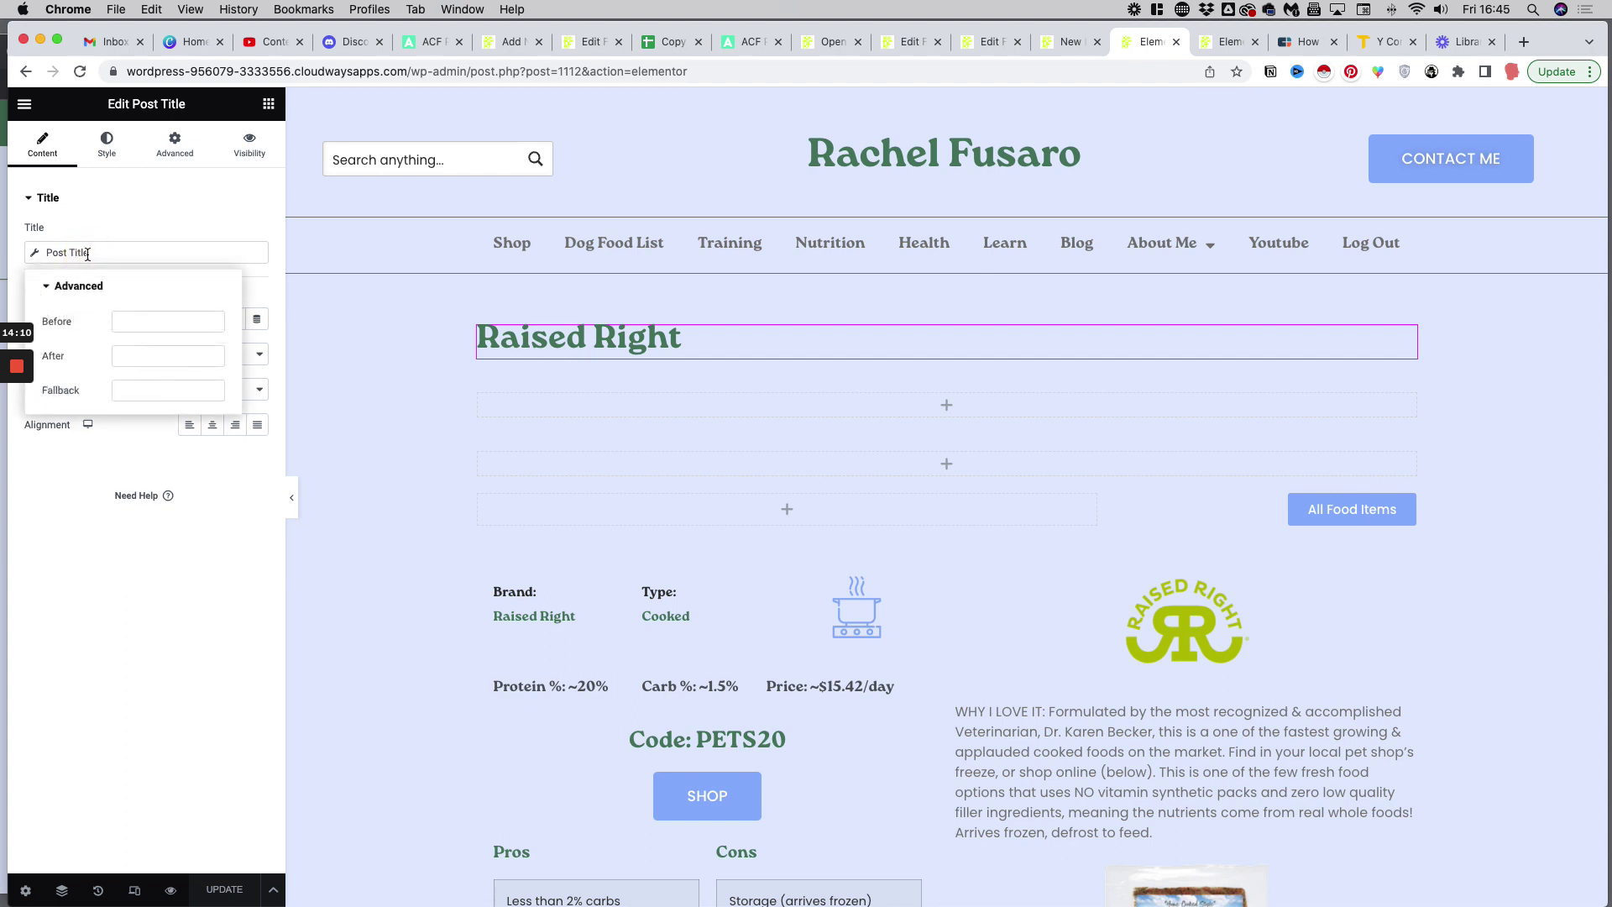
{"action": "left_click", "coordinate": [59, 239]}
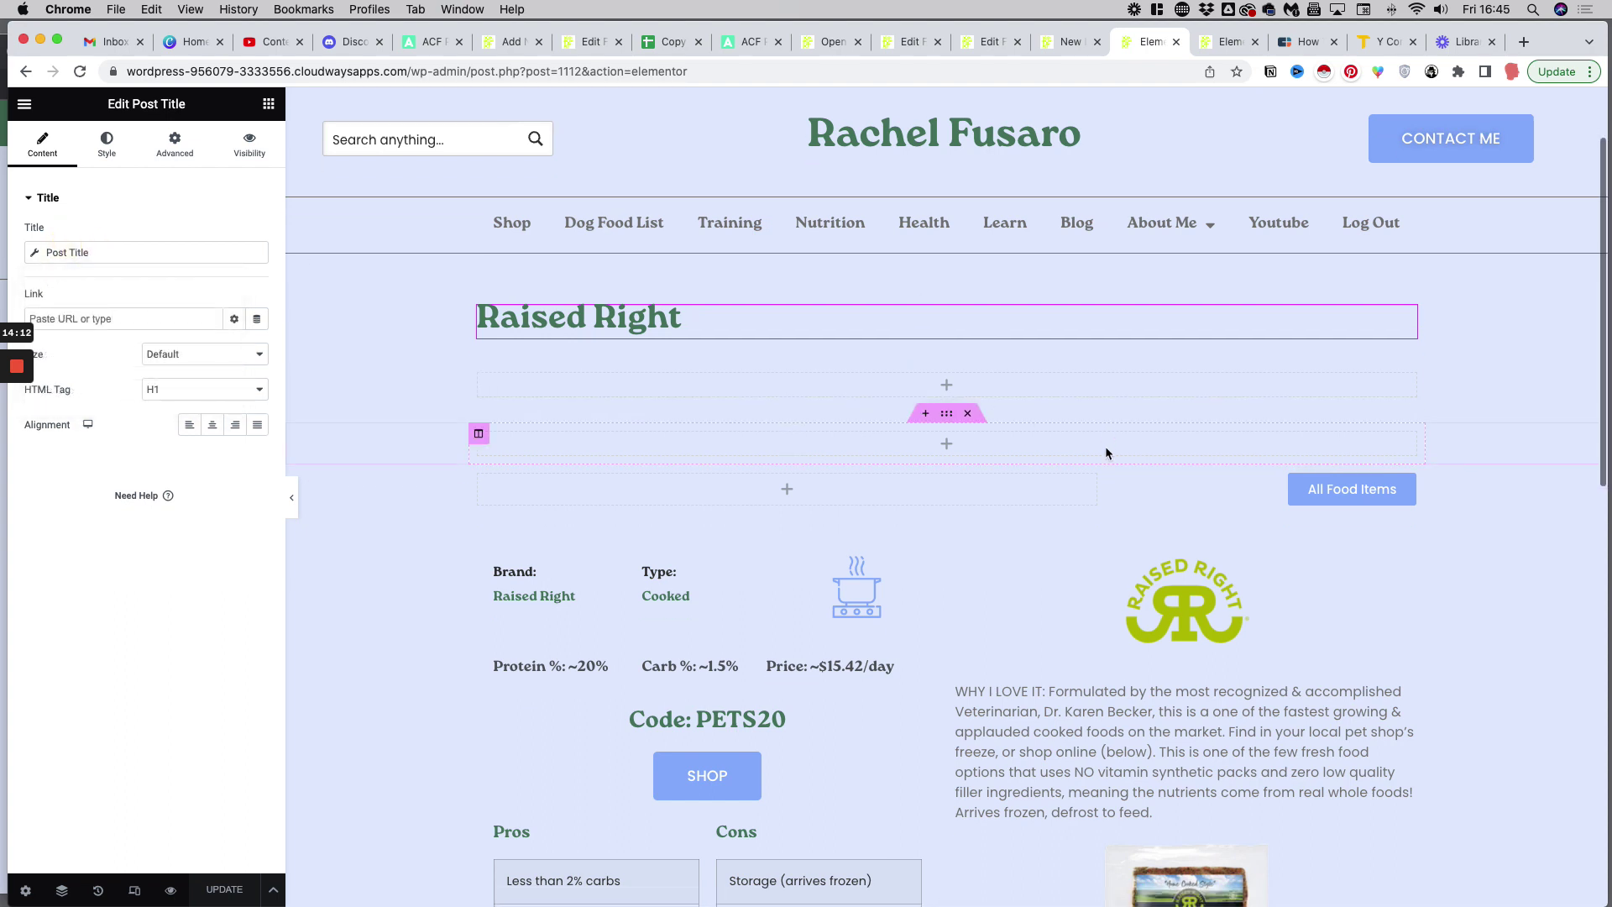
Step: Inspect the Brand and Type term widgets' Taxonomy settings
{"action": "scroll", "coordinate": [1106, 446], "scroll_direction": "down", "scroll_amount": 3}
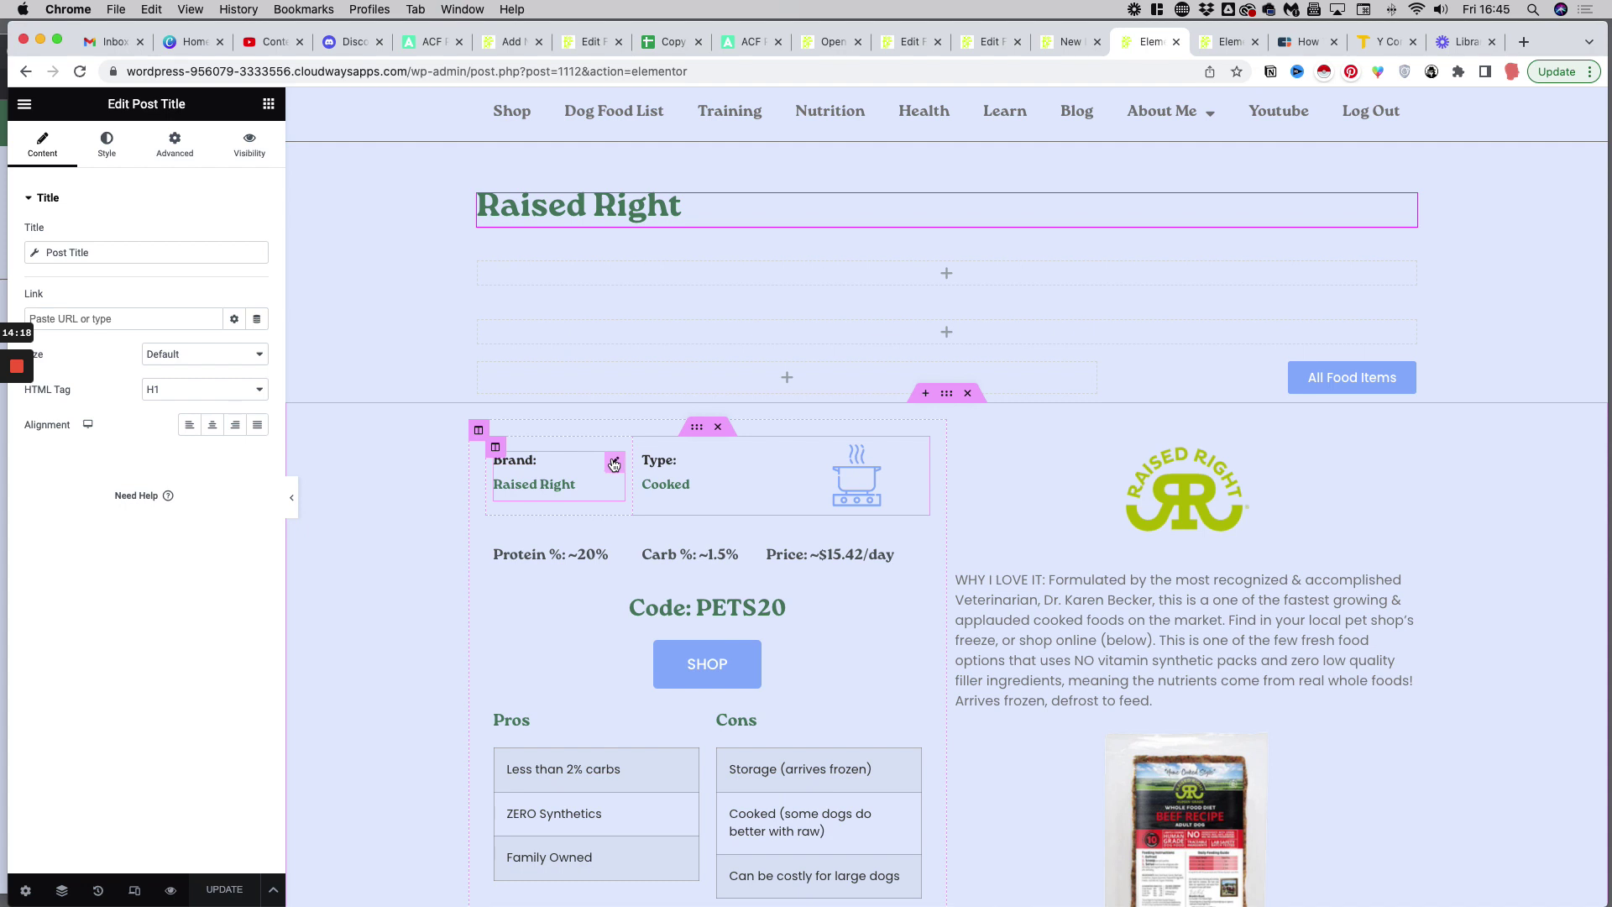
{"action": "left_click", "coordinate": [614, 464]}
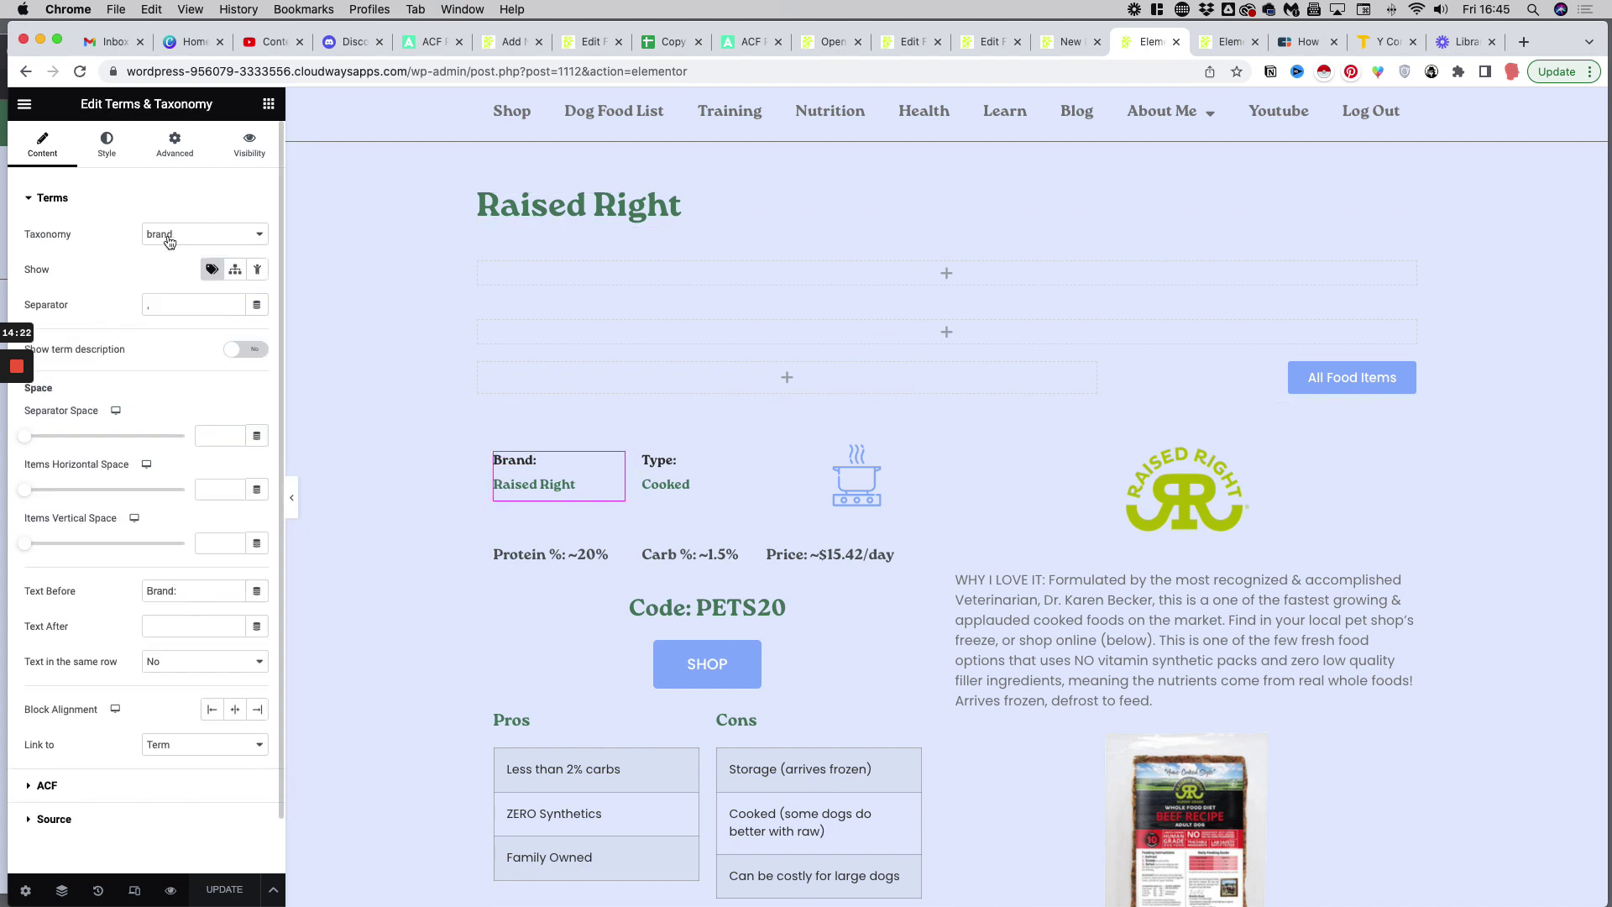
{"action": "left_click", "coordinate": [761, 462]}
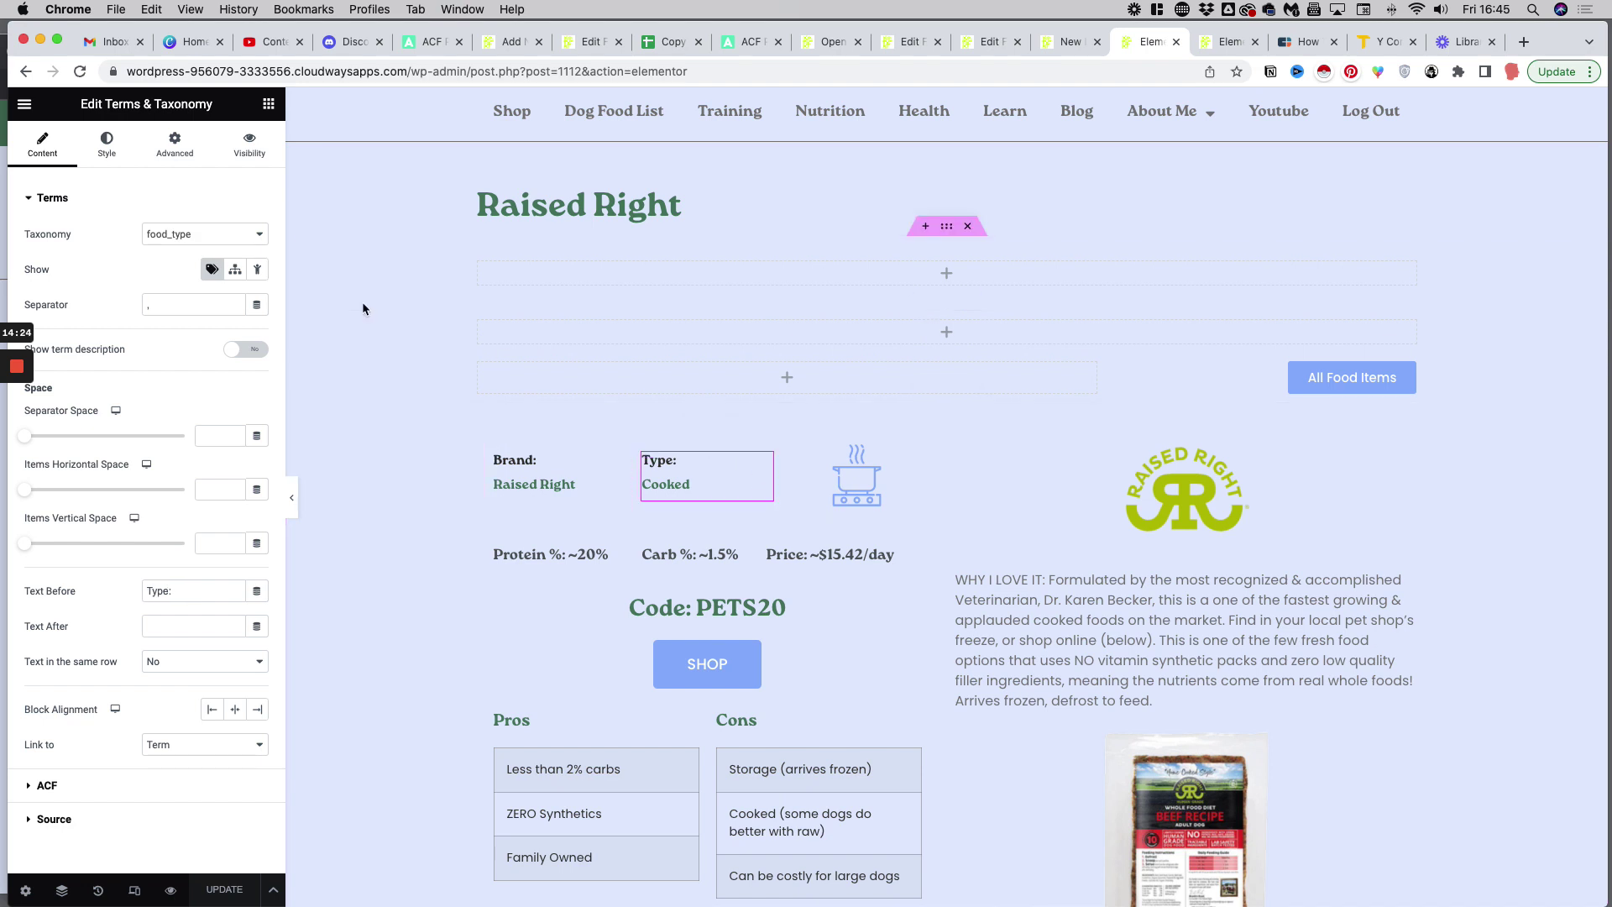
{"action": "left_click", "coordinate": [112, 217]}
{"action": "left_click", "coordinate": [108, 215]}
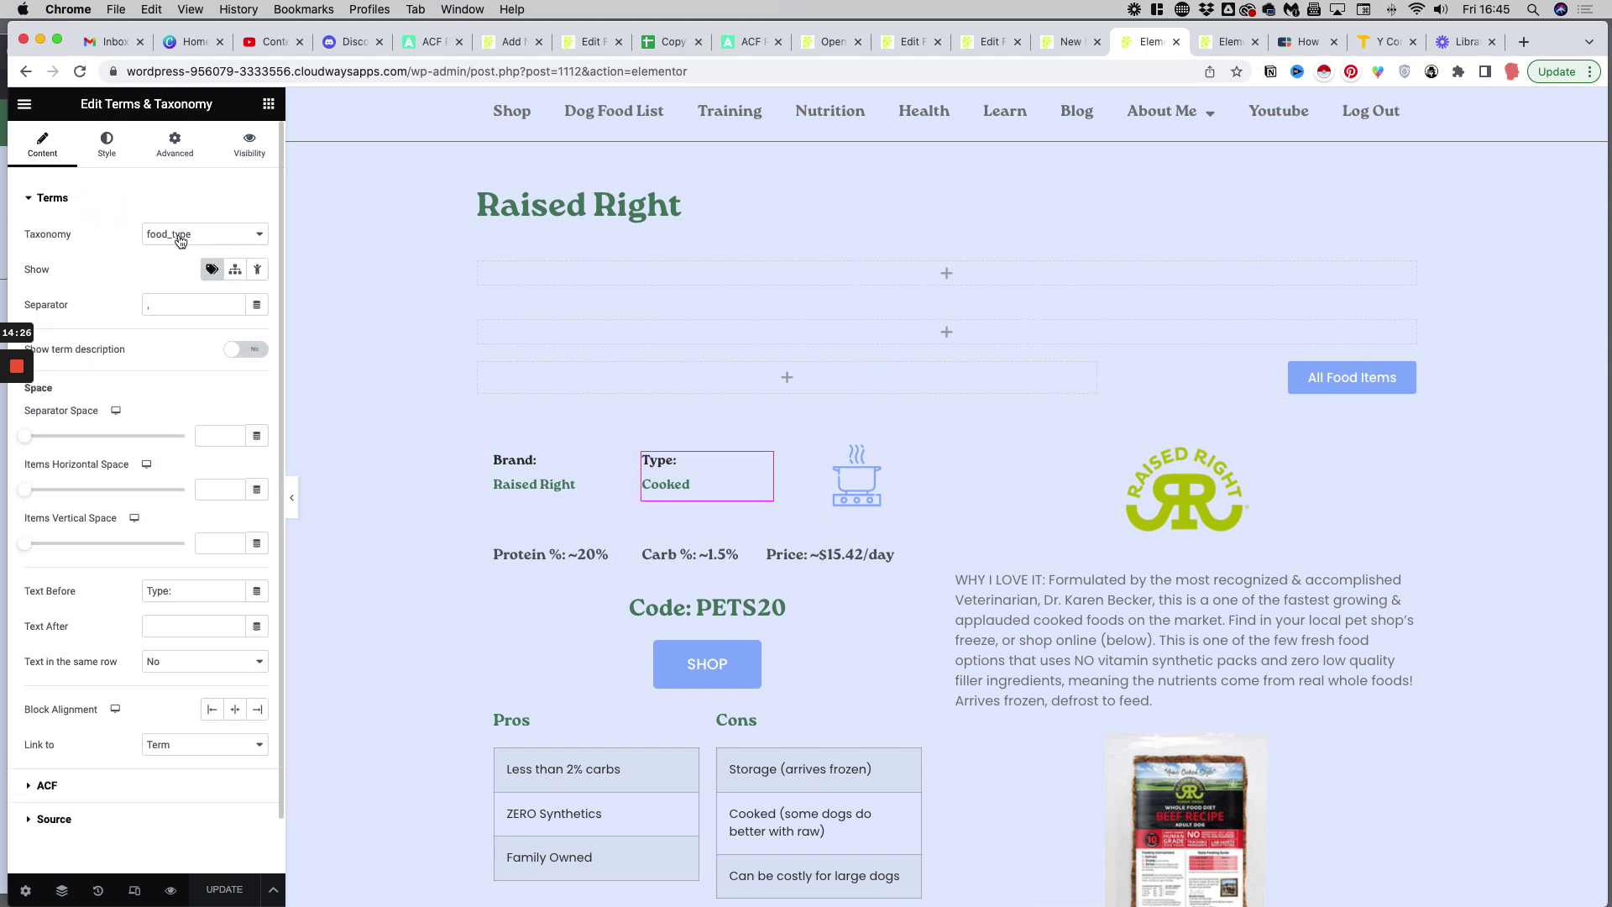
Step: Replace the cooking-pot image's dynamic source with ACF Image Field
{"action": "left_click", "coordinate": [893, 484]}
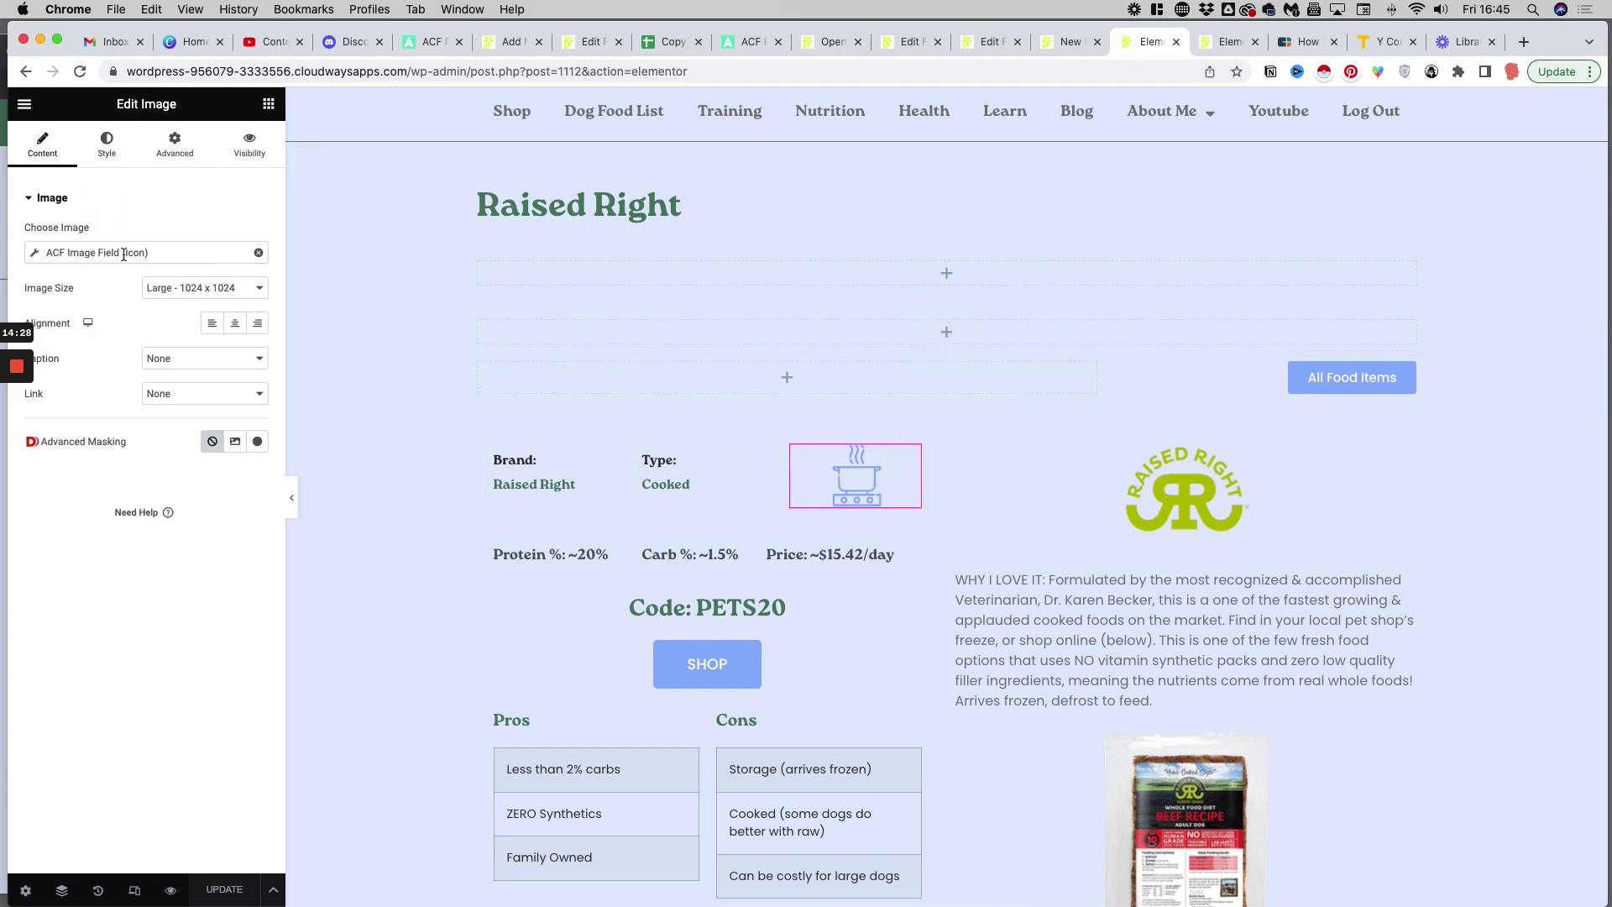
{"action": "left_click", "coordinate": [259, 253]}
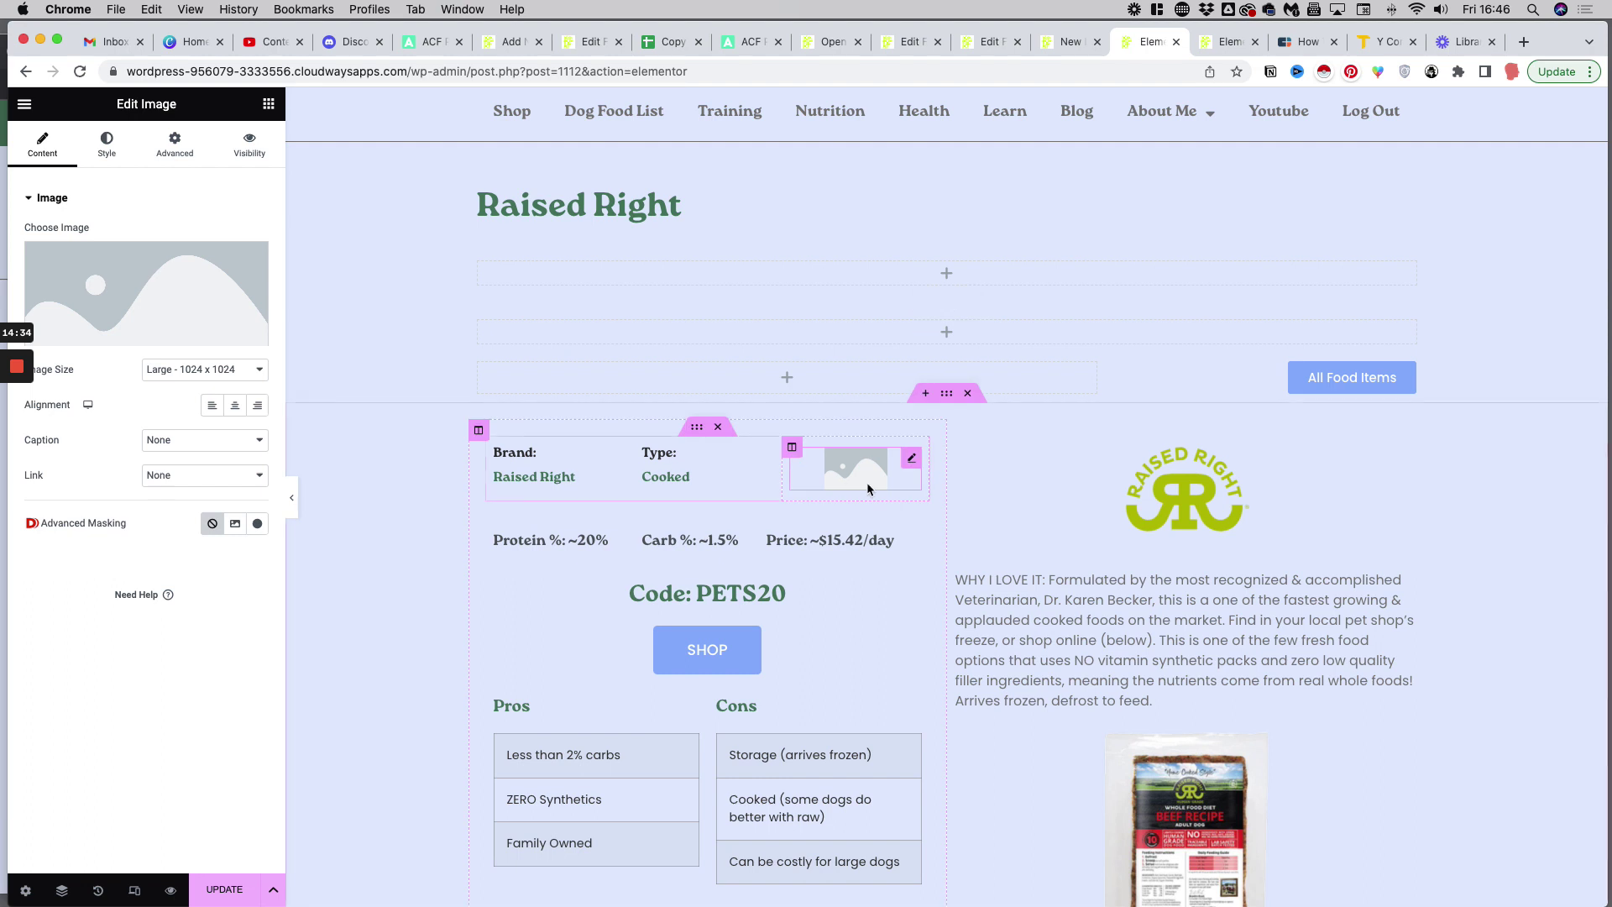
{"action": "mouse_move", "coordinate": [242, 282]}
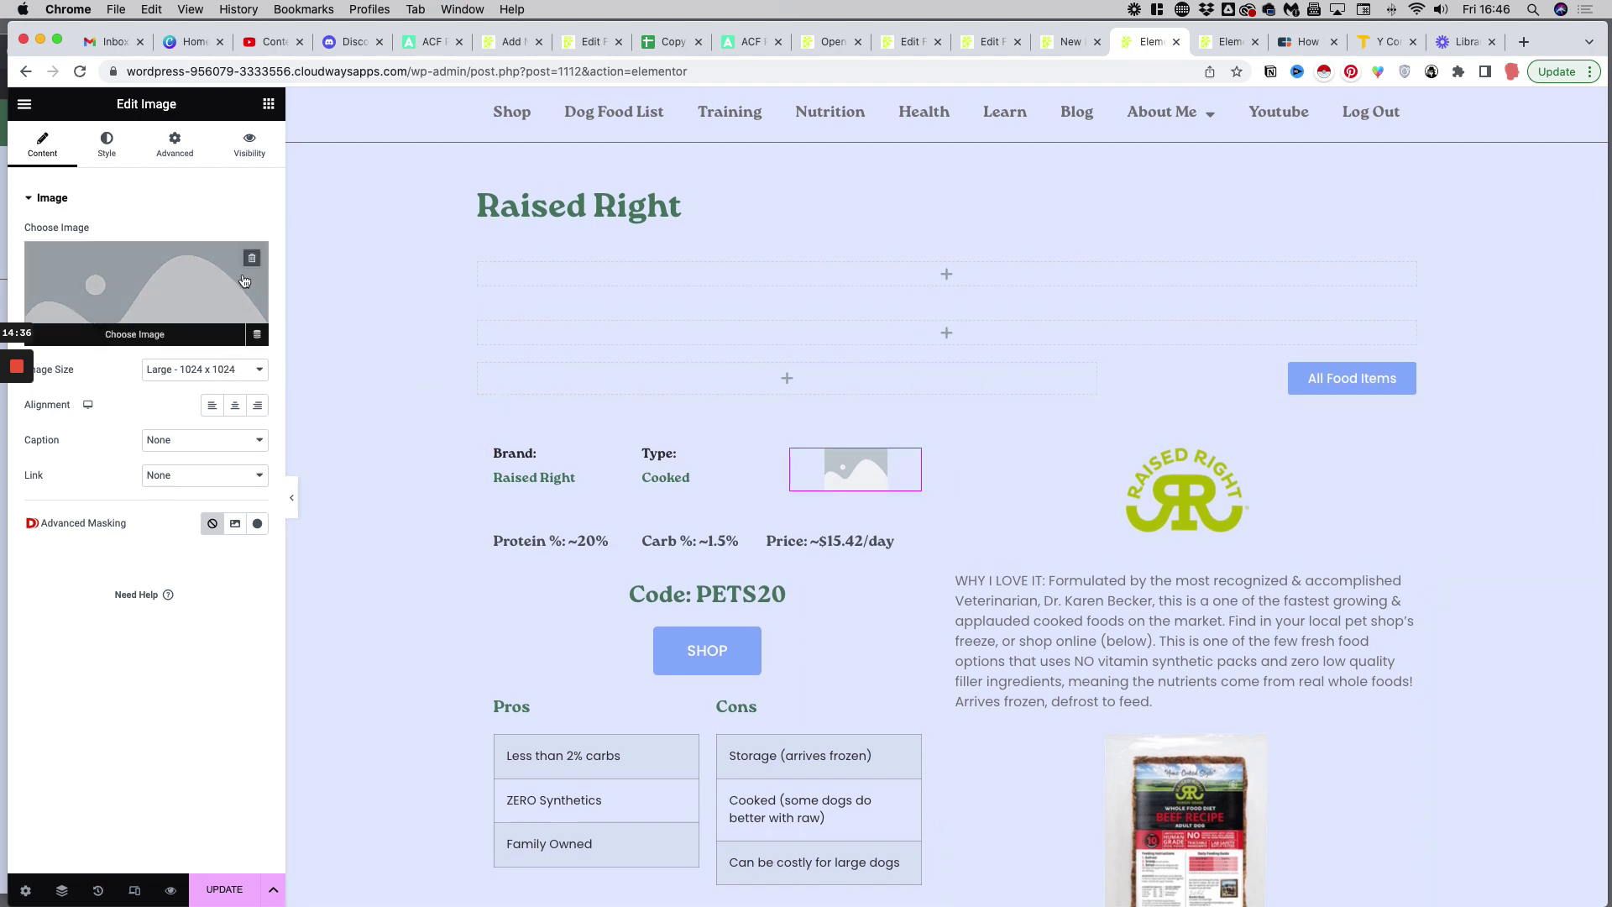
{"action": "left_click", "coordinate": [259, 337]}
{"action": "scroll", "coordinate": [117, 516], "scroll_direction": "down", "scroll_amount": 1}
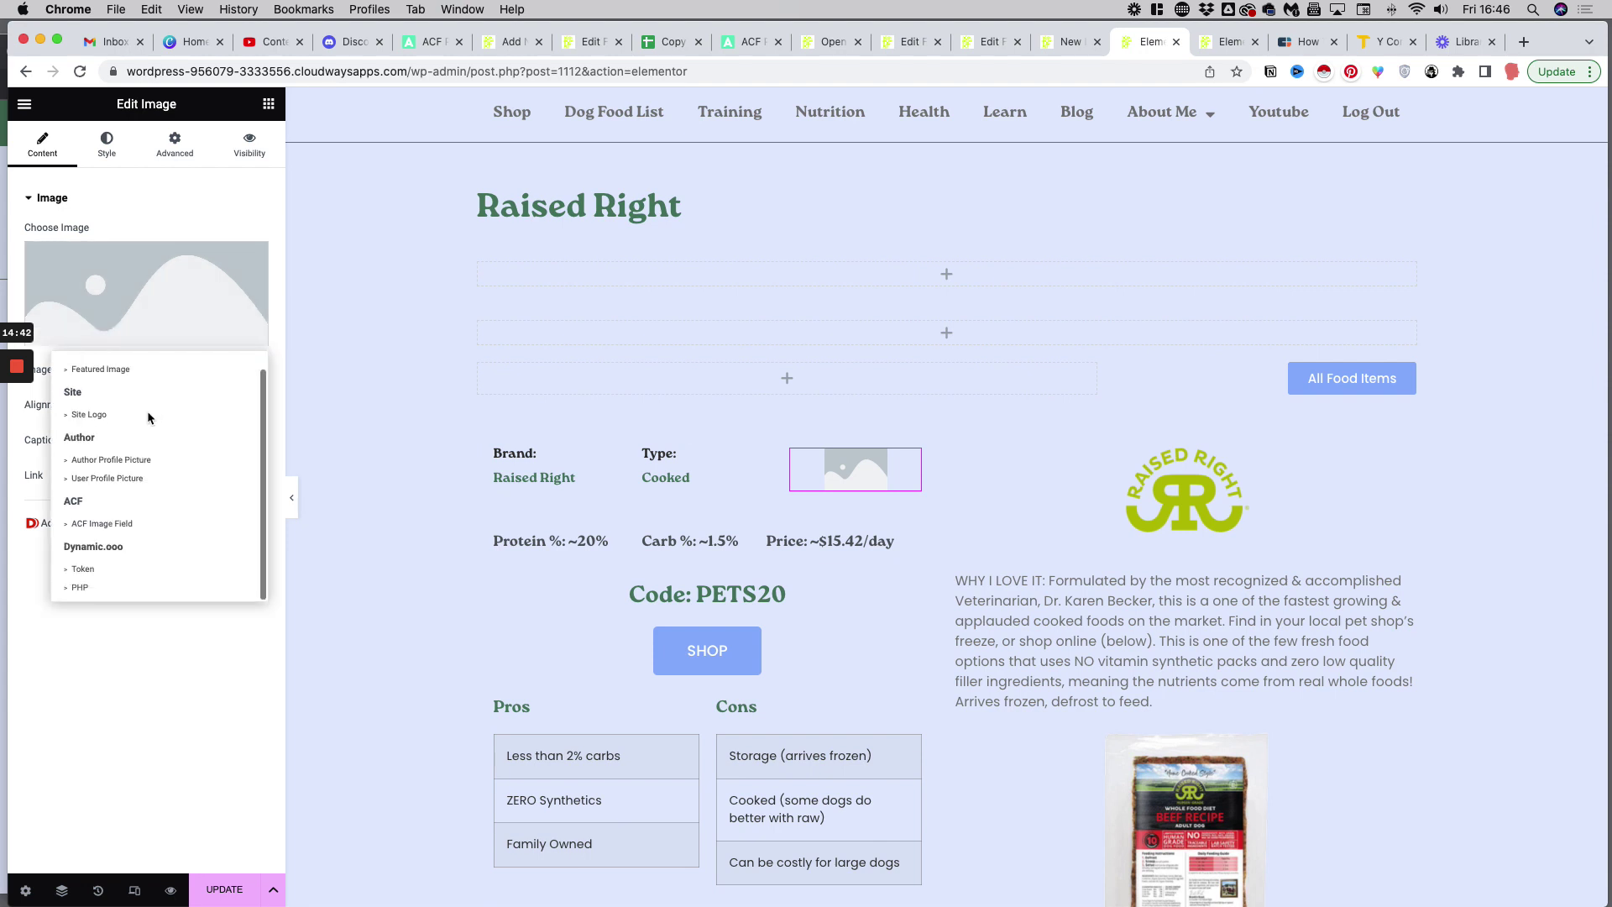
{"action": "left_click", "coordinate": [101, 523]}
Step: Set the ACF image key to Icon and size the image 75 px wide
{"action": "left_click", "coordinate": [40, 260]}
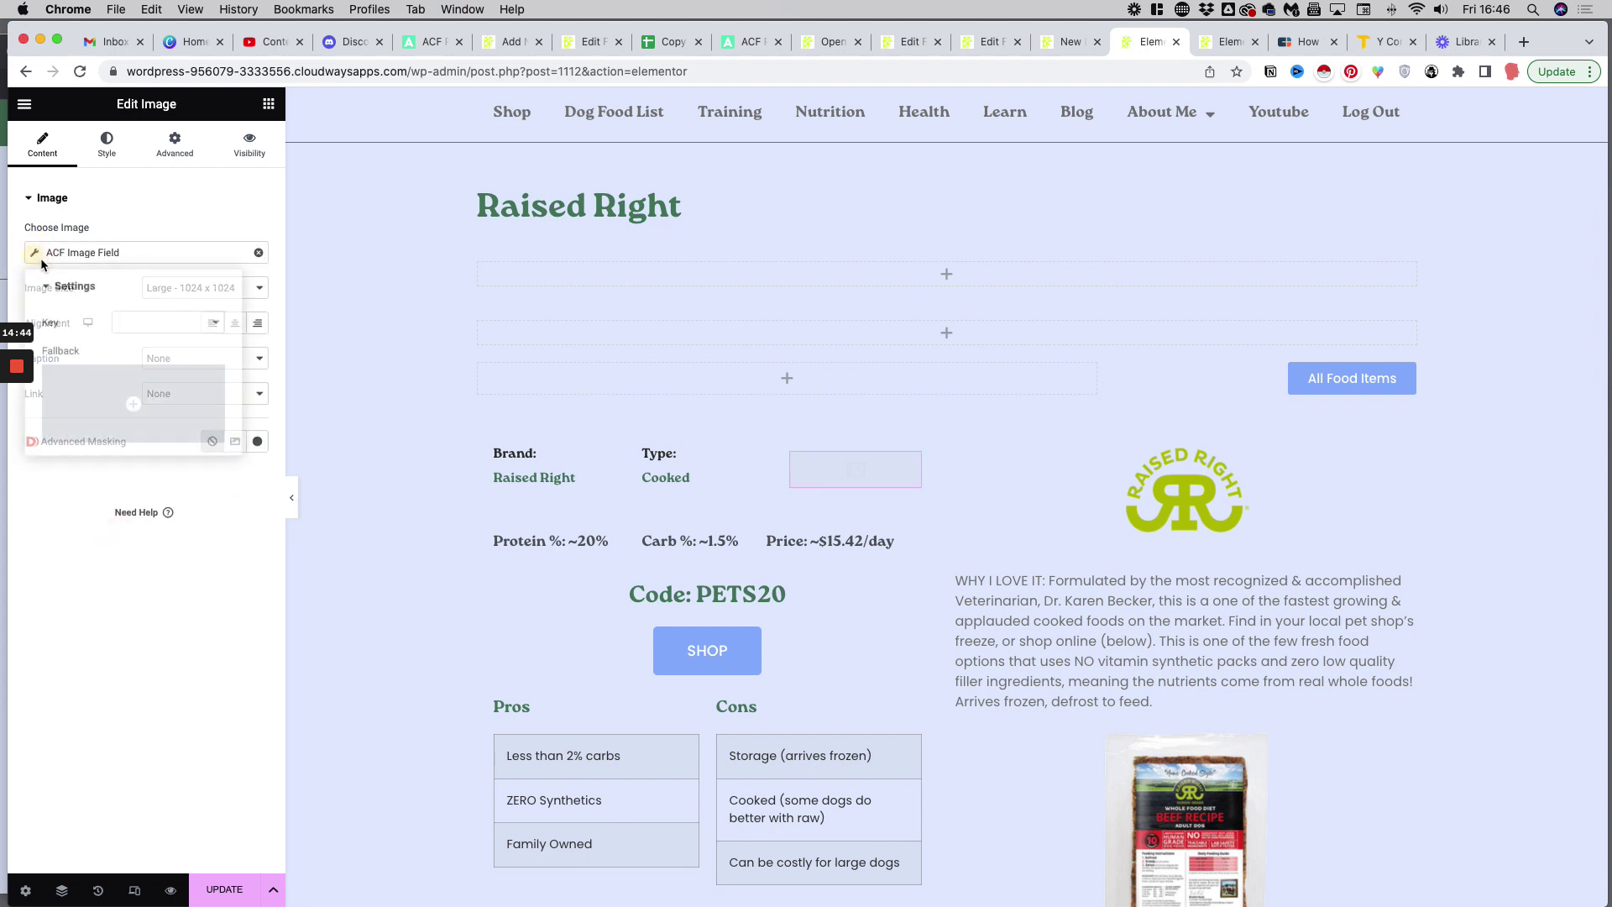
{"action": "left_click", "coordinate": [147, 323]}
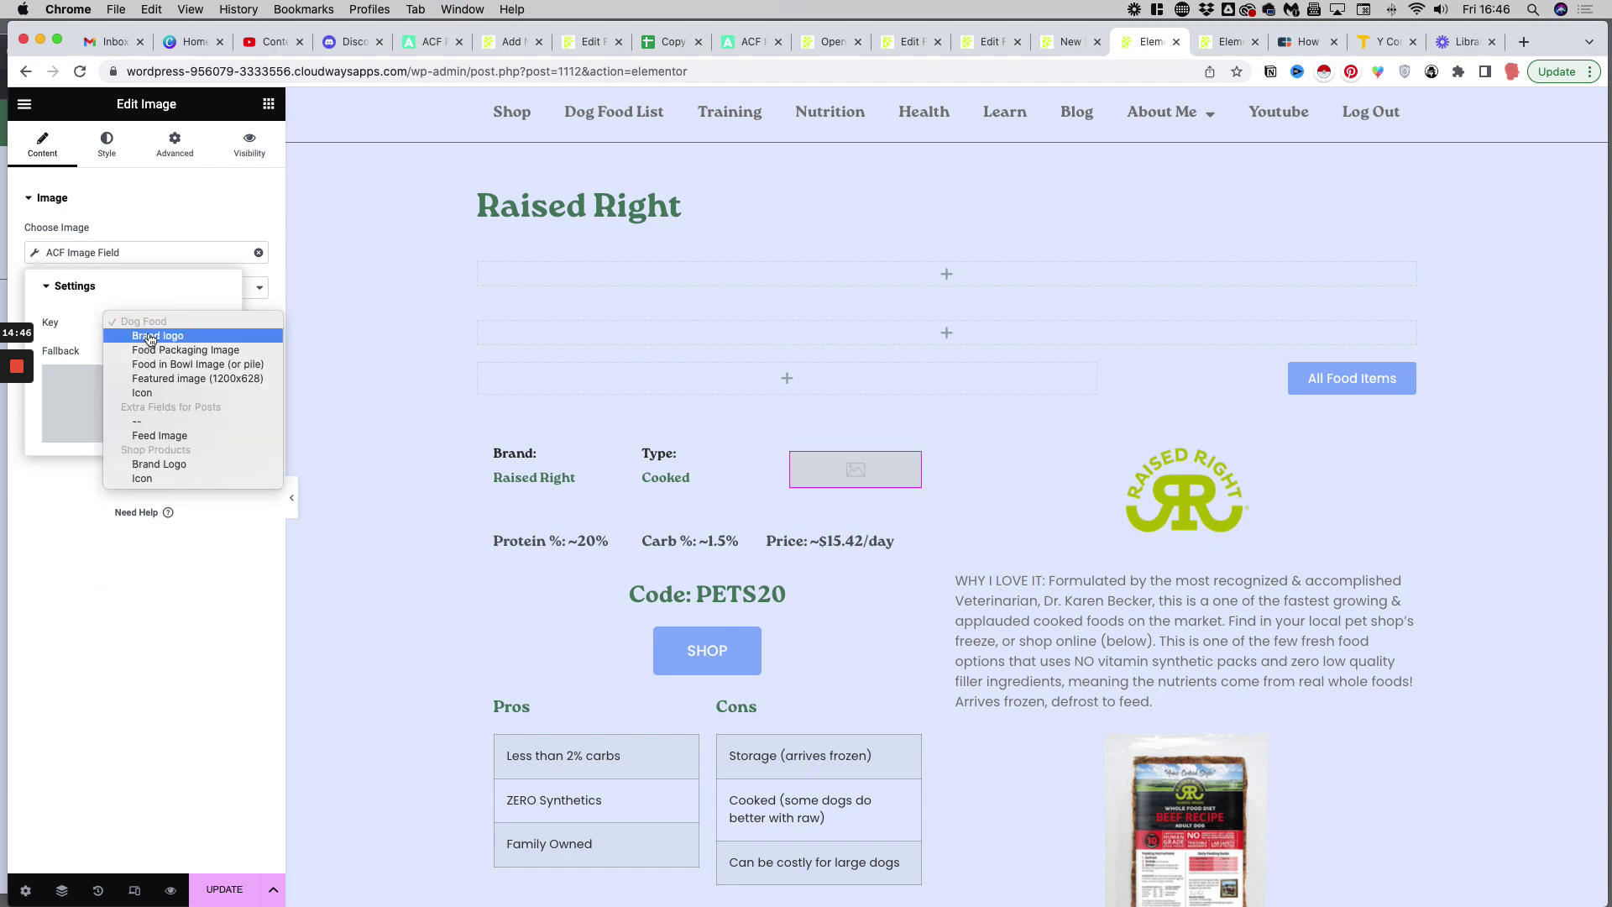
{"action": "left_click", "coordinate": [151, 392]}
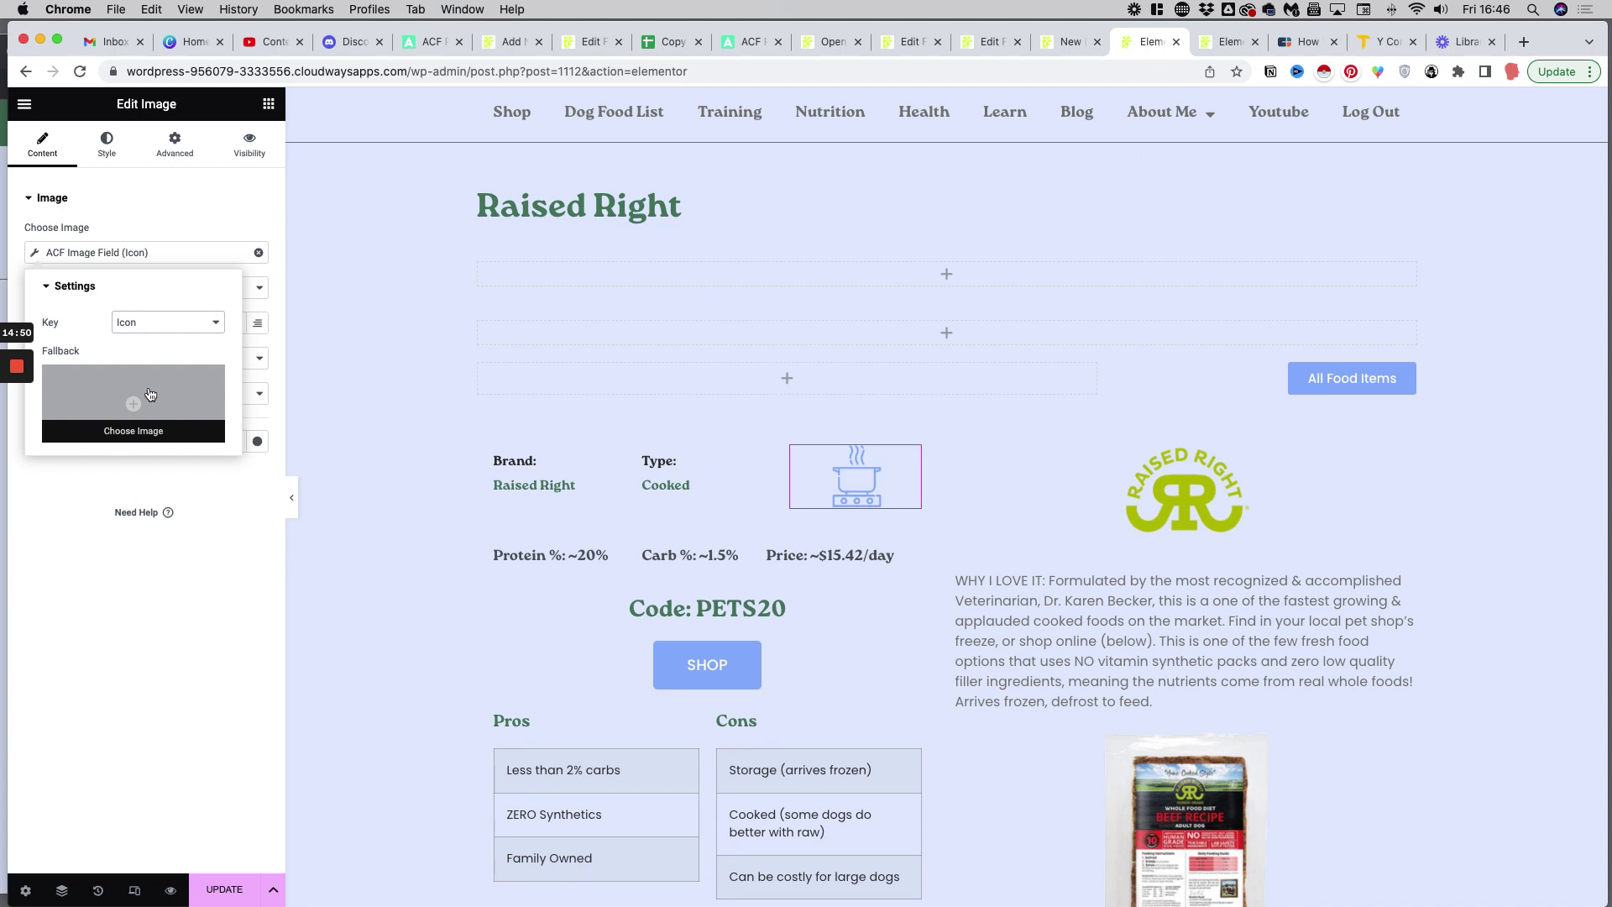
{"action": "left_click", "coordinate": [107, 145]}
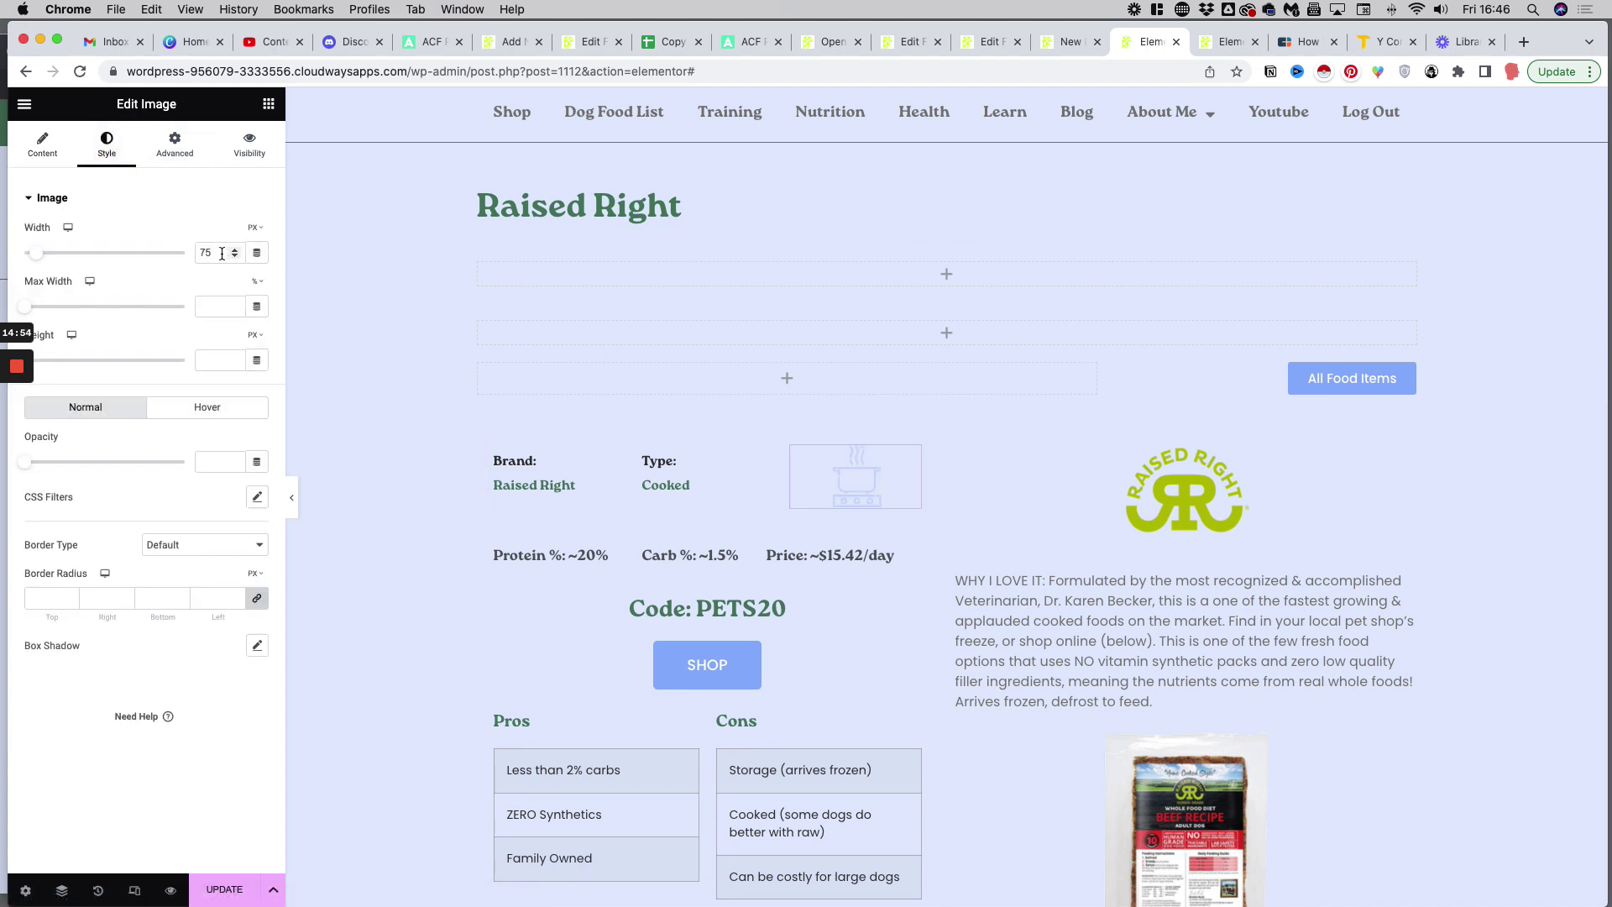
{"action": "scroll", "coordinate": [879, 483], "scroll_direction": "down", "scroll_amount": 3}
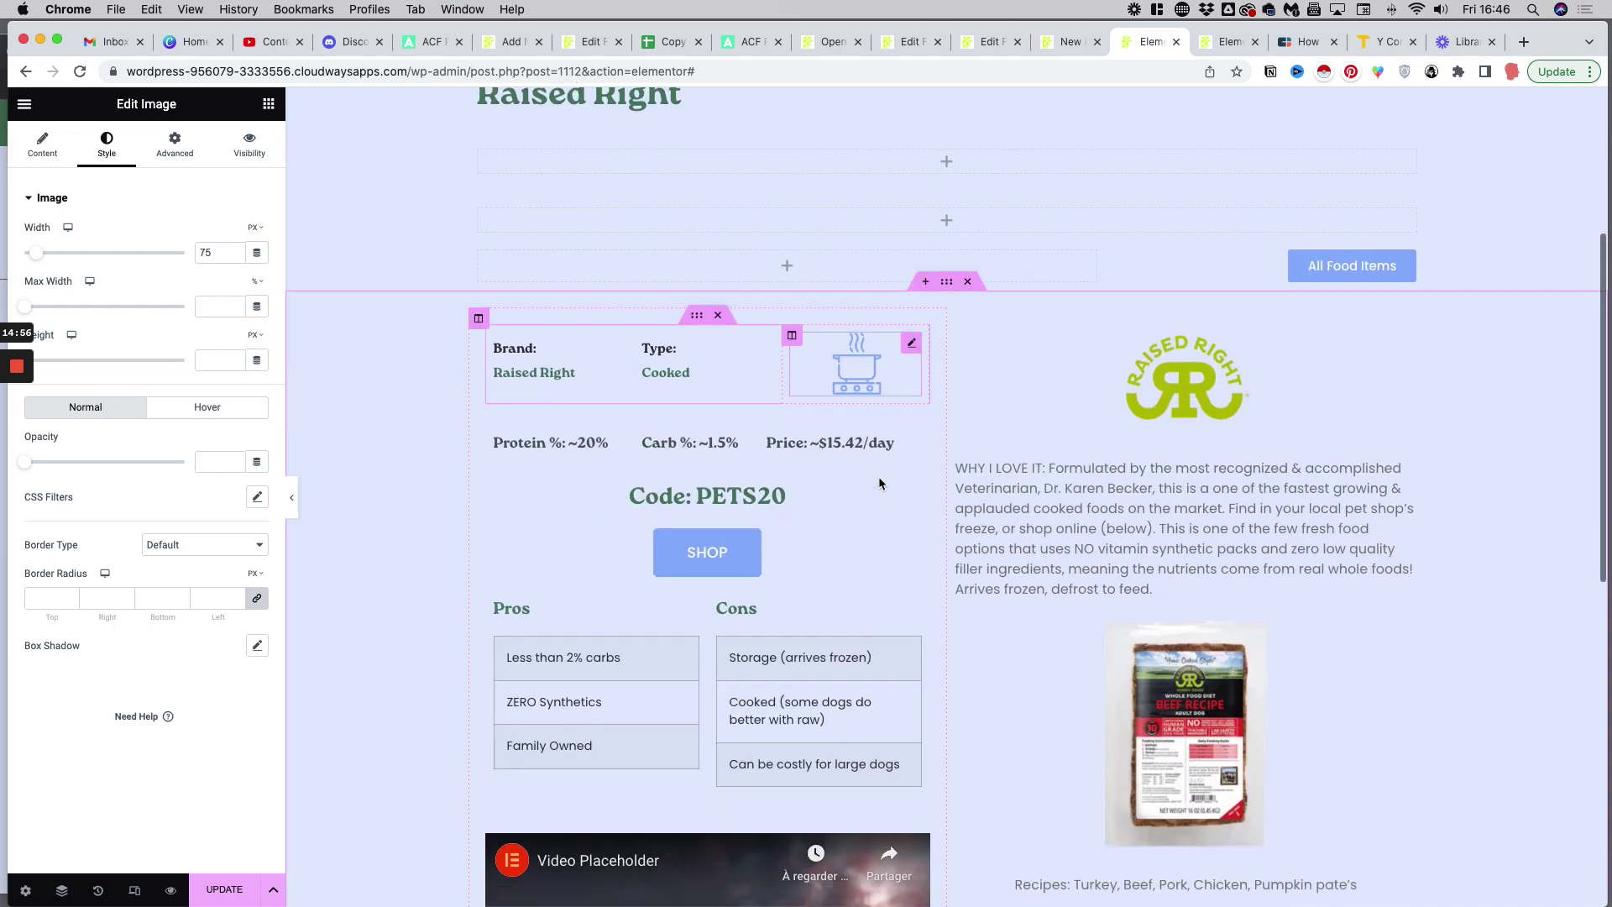
{"action": "scroll", "coordinate": [880, 483], "scroll_direction": "down", "scroll_amount": 1}
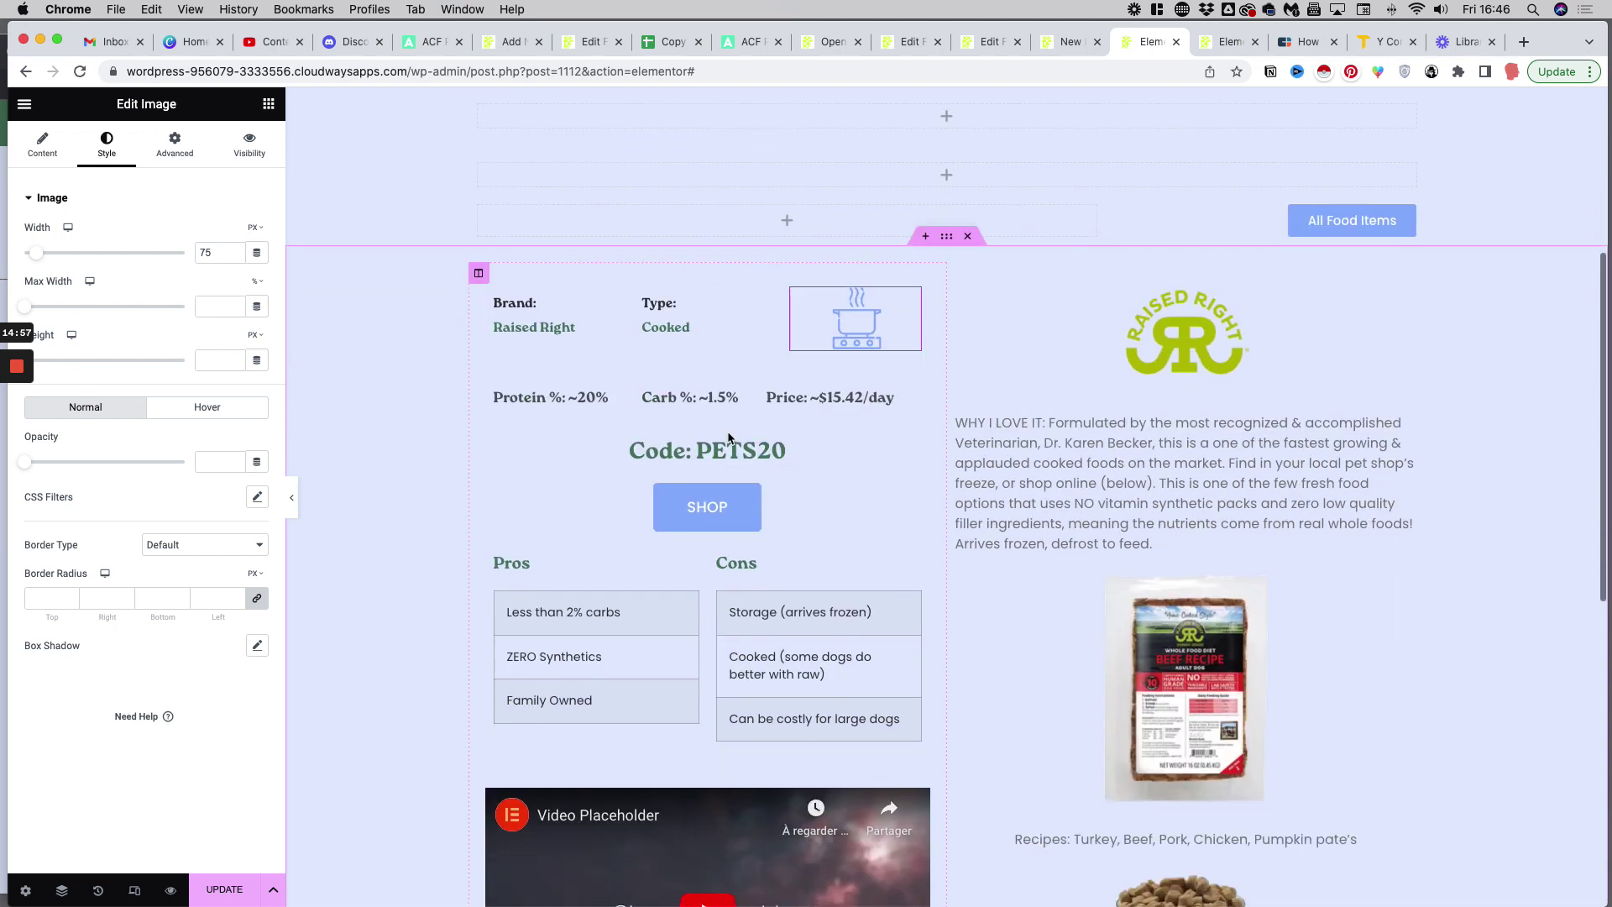
Step: Expand the template's Preview Settings, which target Food Item Raised Right
{"action": "left_click", "coordinate": [26, 893]}
{"action": "left_click", "coordinate": [123, 391]}
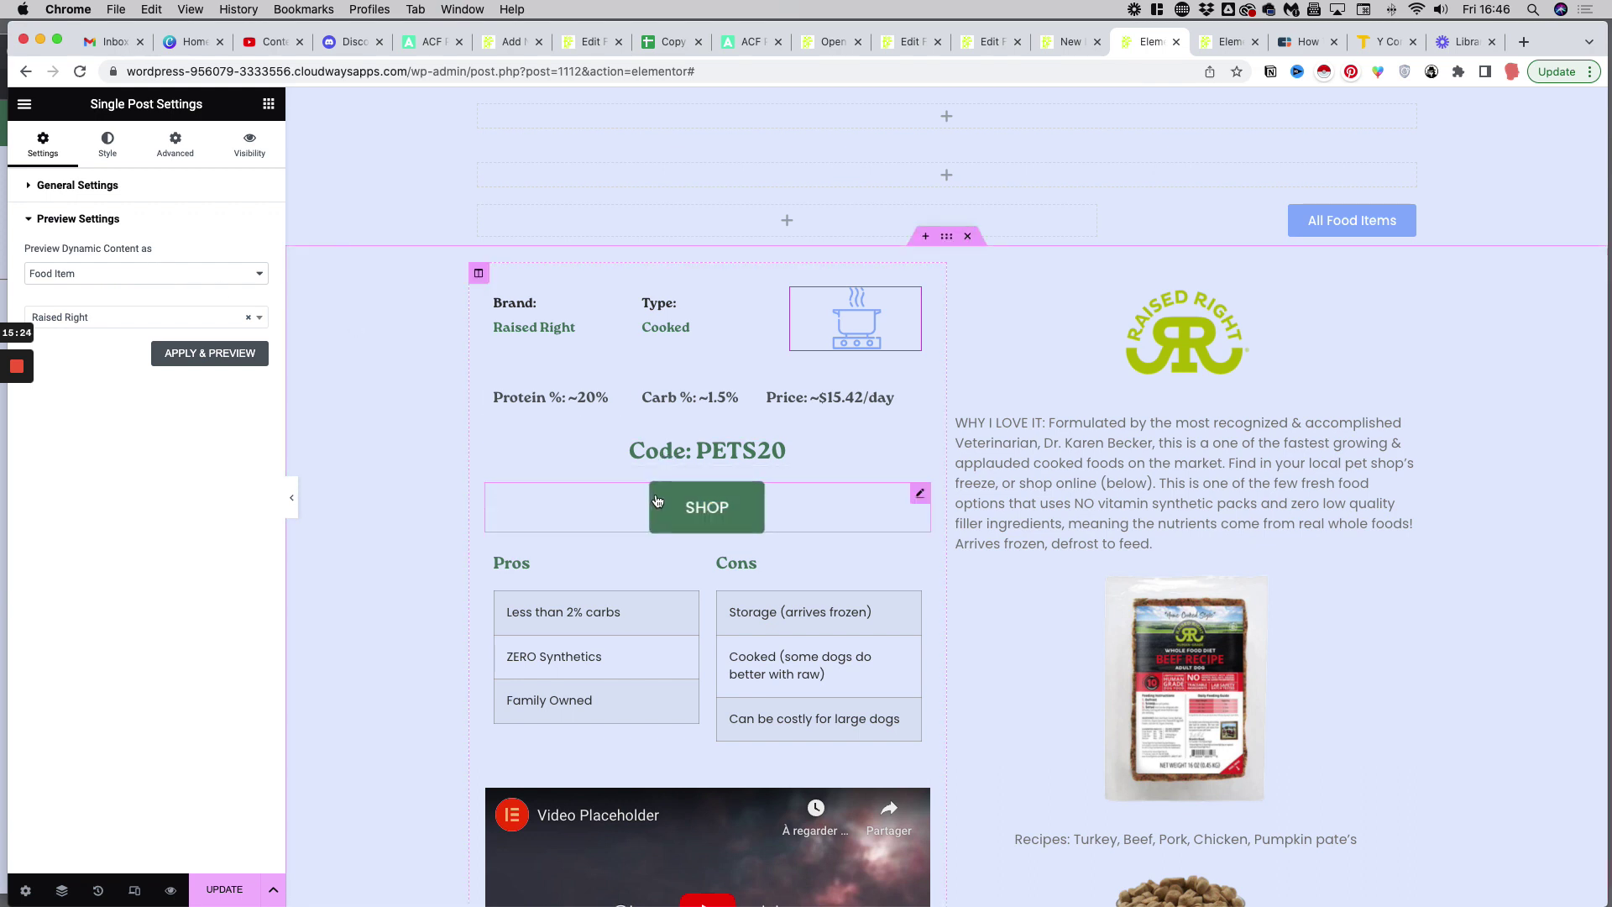
Step: Inspect the Pros repeater's pro sub-field, then the Cons repeater fed from the cons field
{"action": "scroll", "coordinate": [657, 501], "scroll_direction": "down", "scroll_amount": 3}
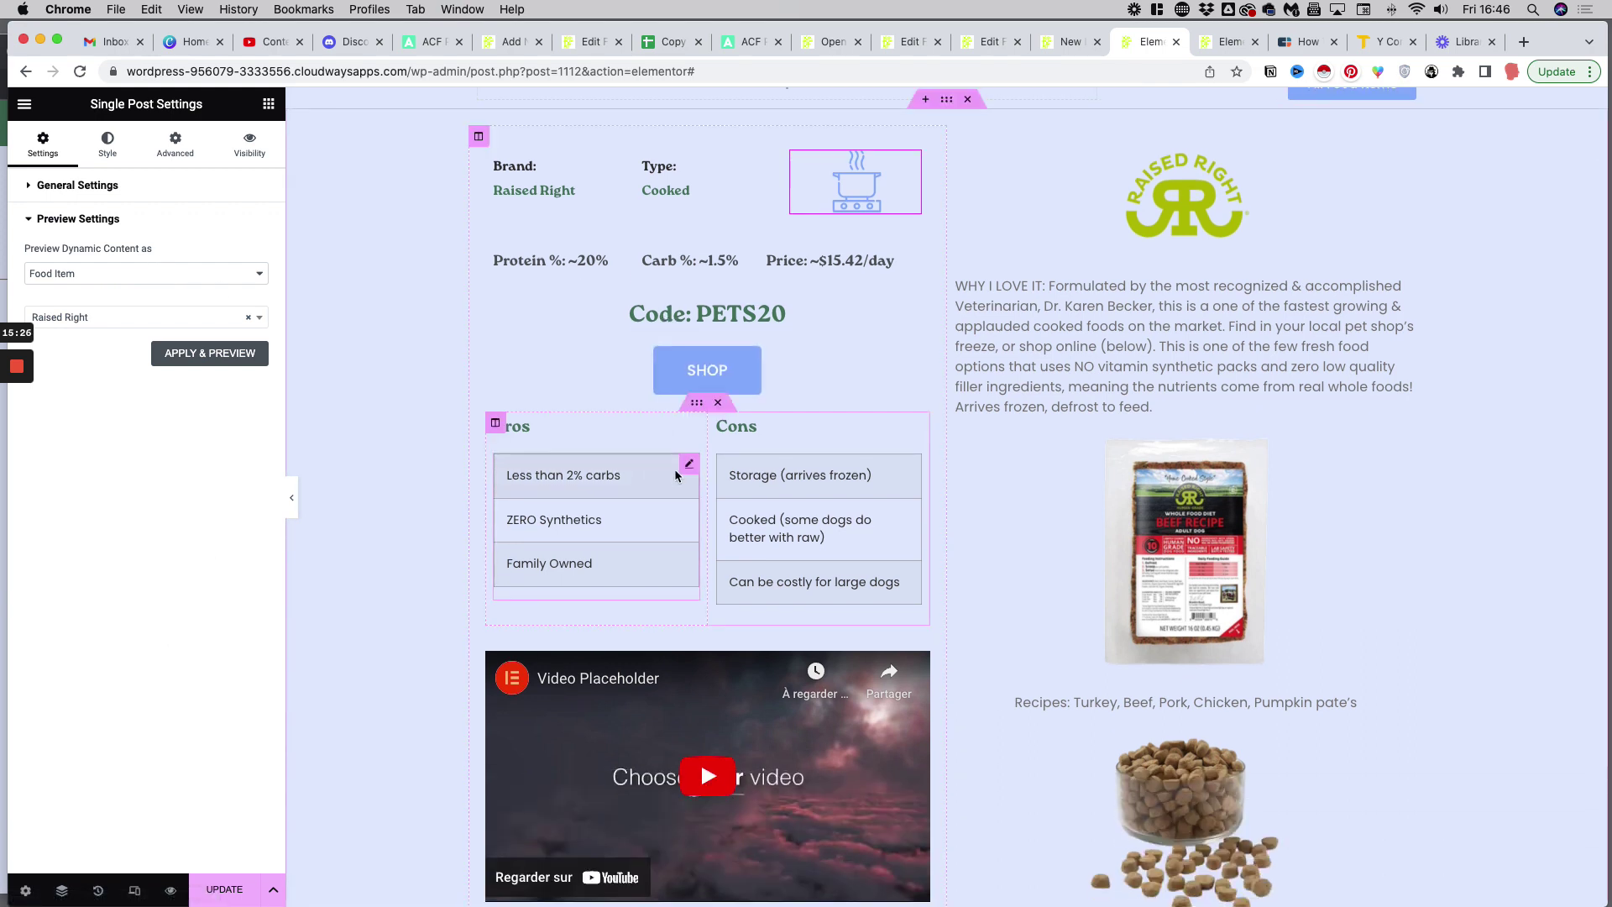
{"action": "left_click", "coordinate": [690, 466]}
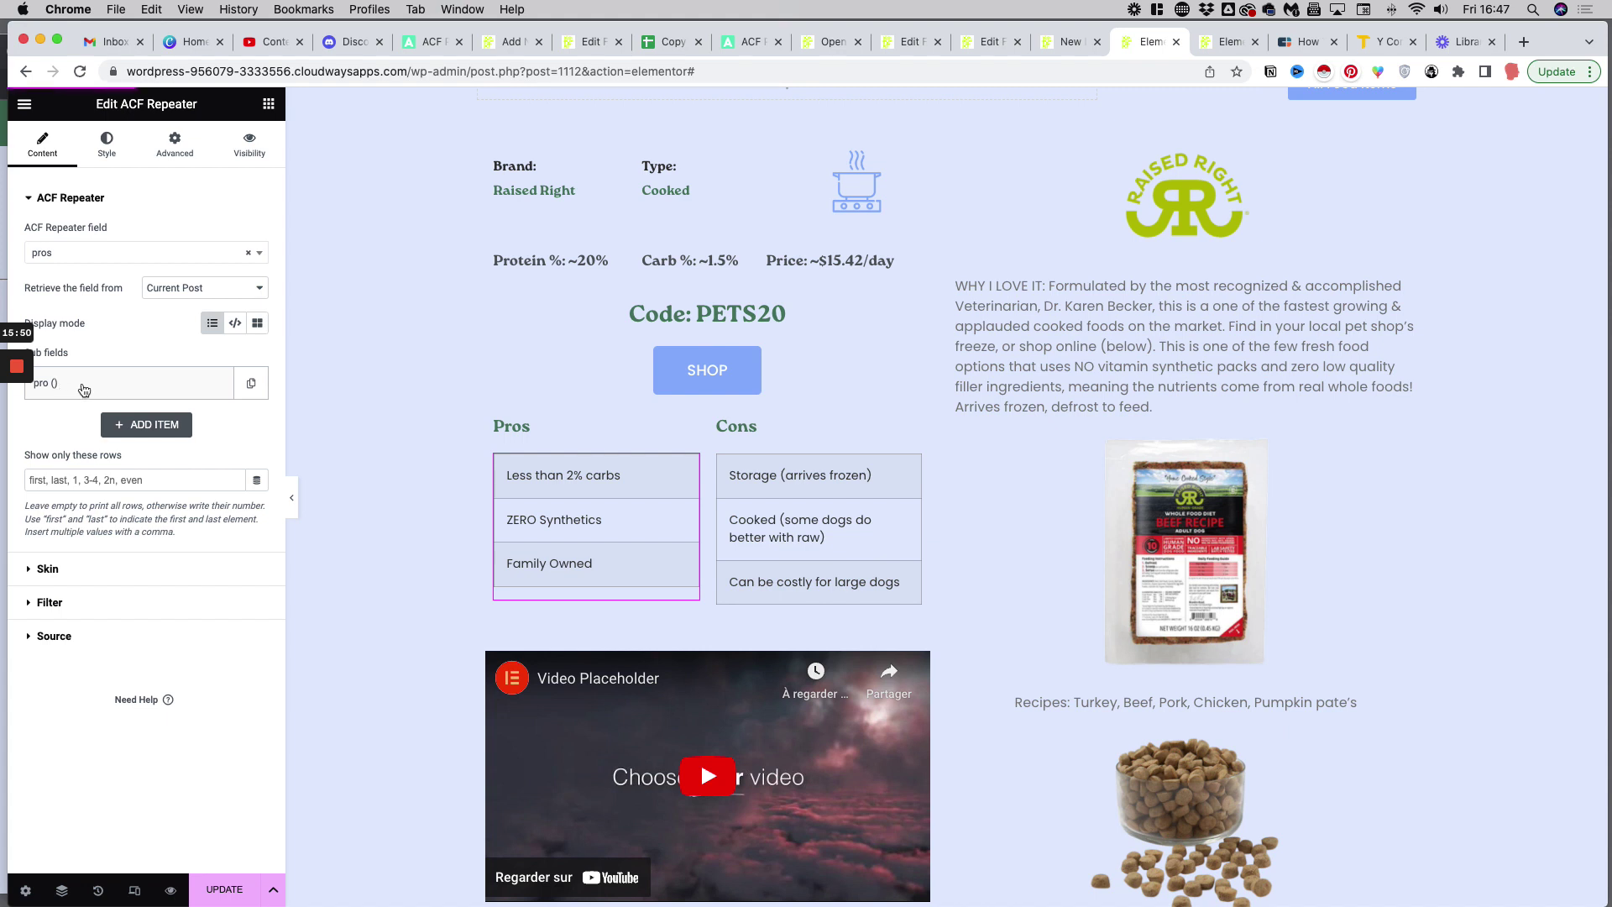
{"action": "left_click", "coordinate": [83, 388]}
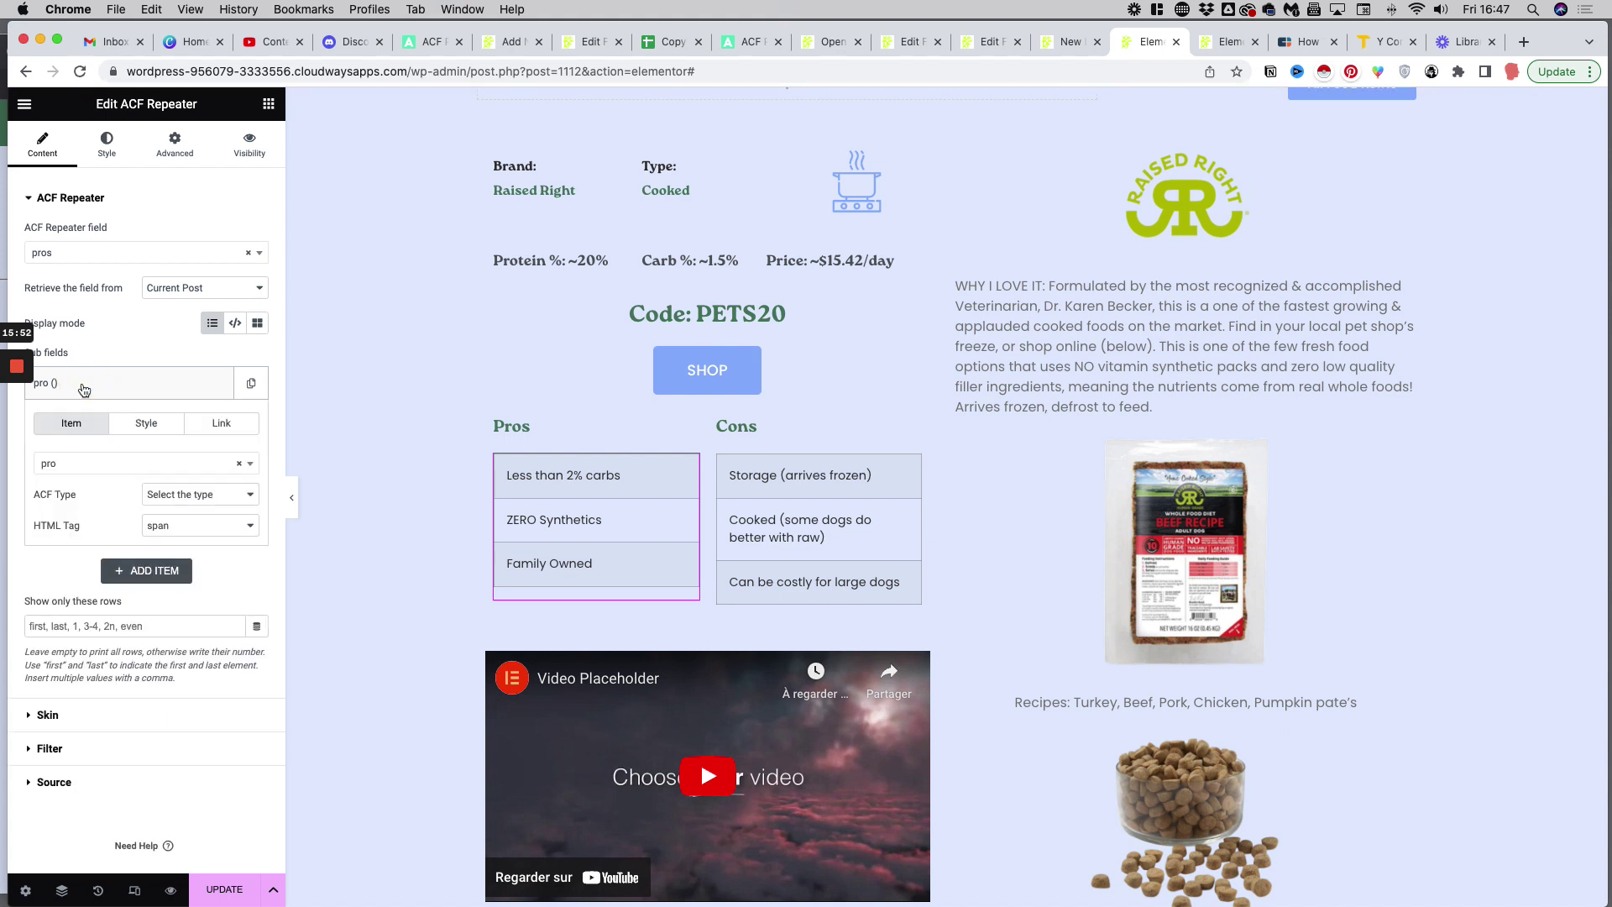
{"action": "left_click", "coordinate": [83, 389]}
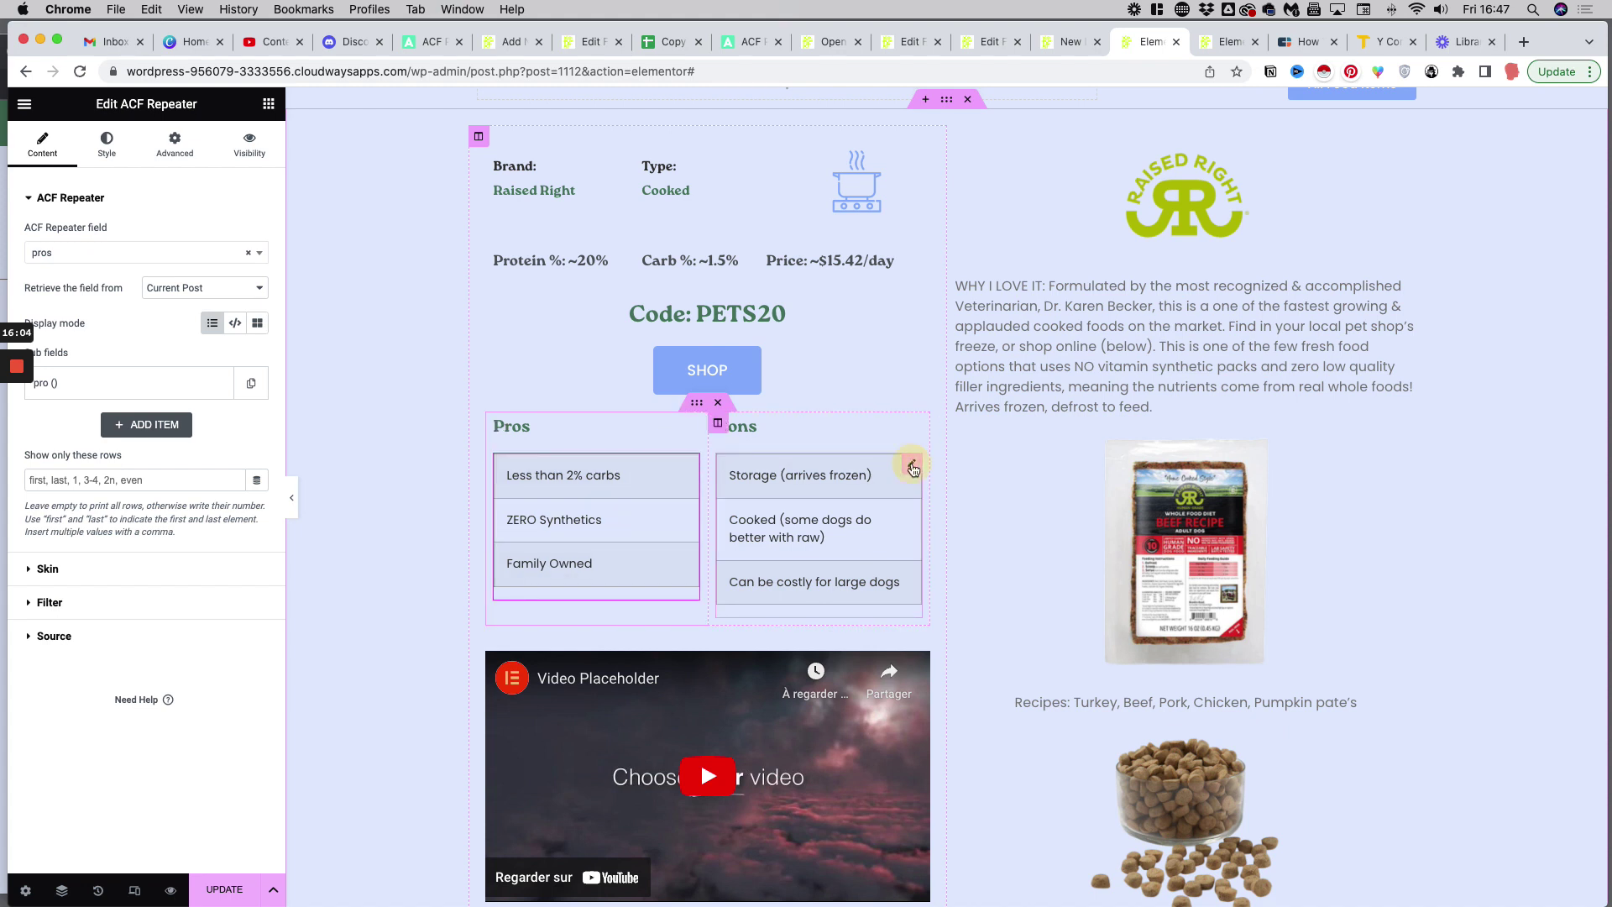
{"action": "left_click", "coordinate": [913, 468]}
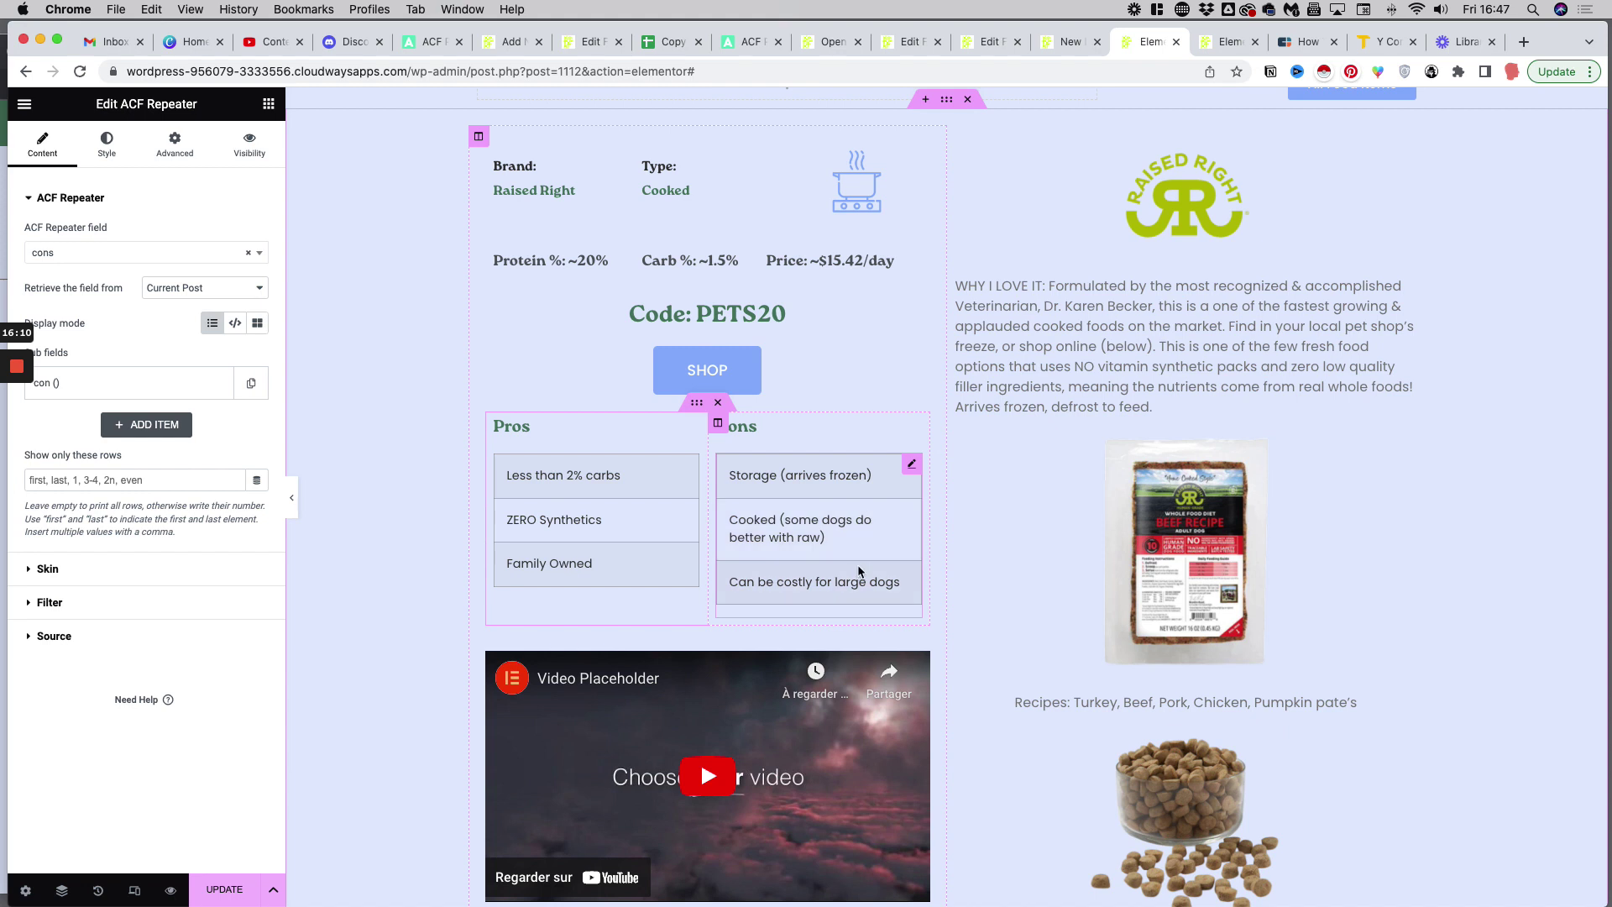
{"action": "scroll", "coordinate": [1211, 263], "scroll_direction": "up", "scroll_amount": 1}
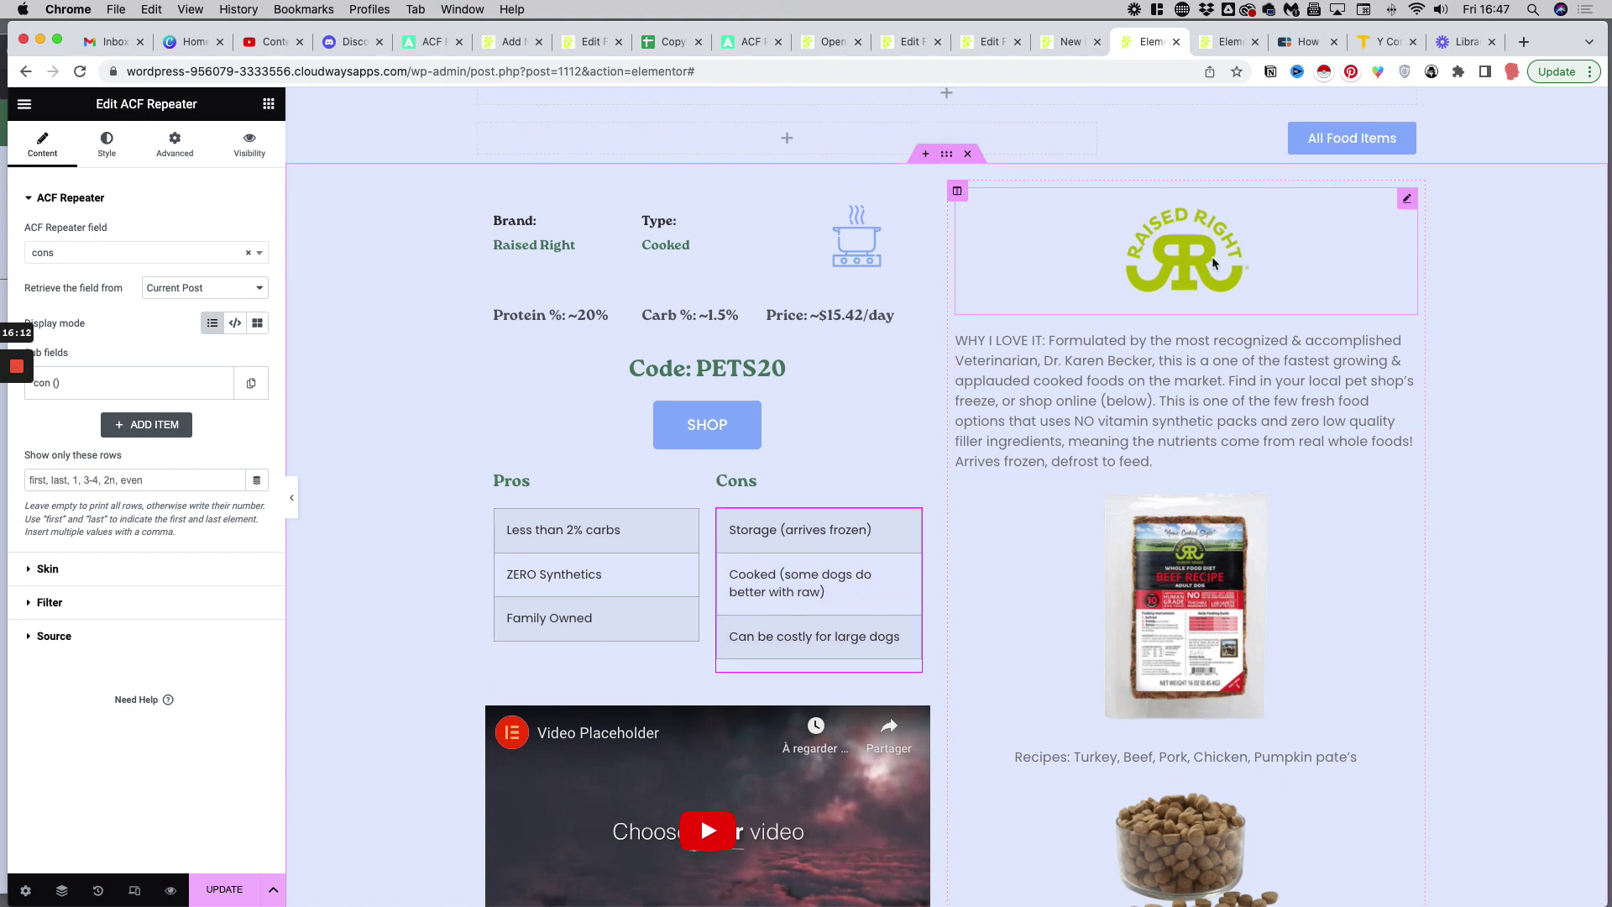
Step: Inspect the brand logo image and long description widgets' settings
{"action": "left_click", "coordinate": [1406, 199]}
{"action": "left_click", "coordinate": [1405, 341]}
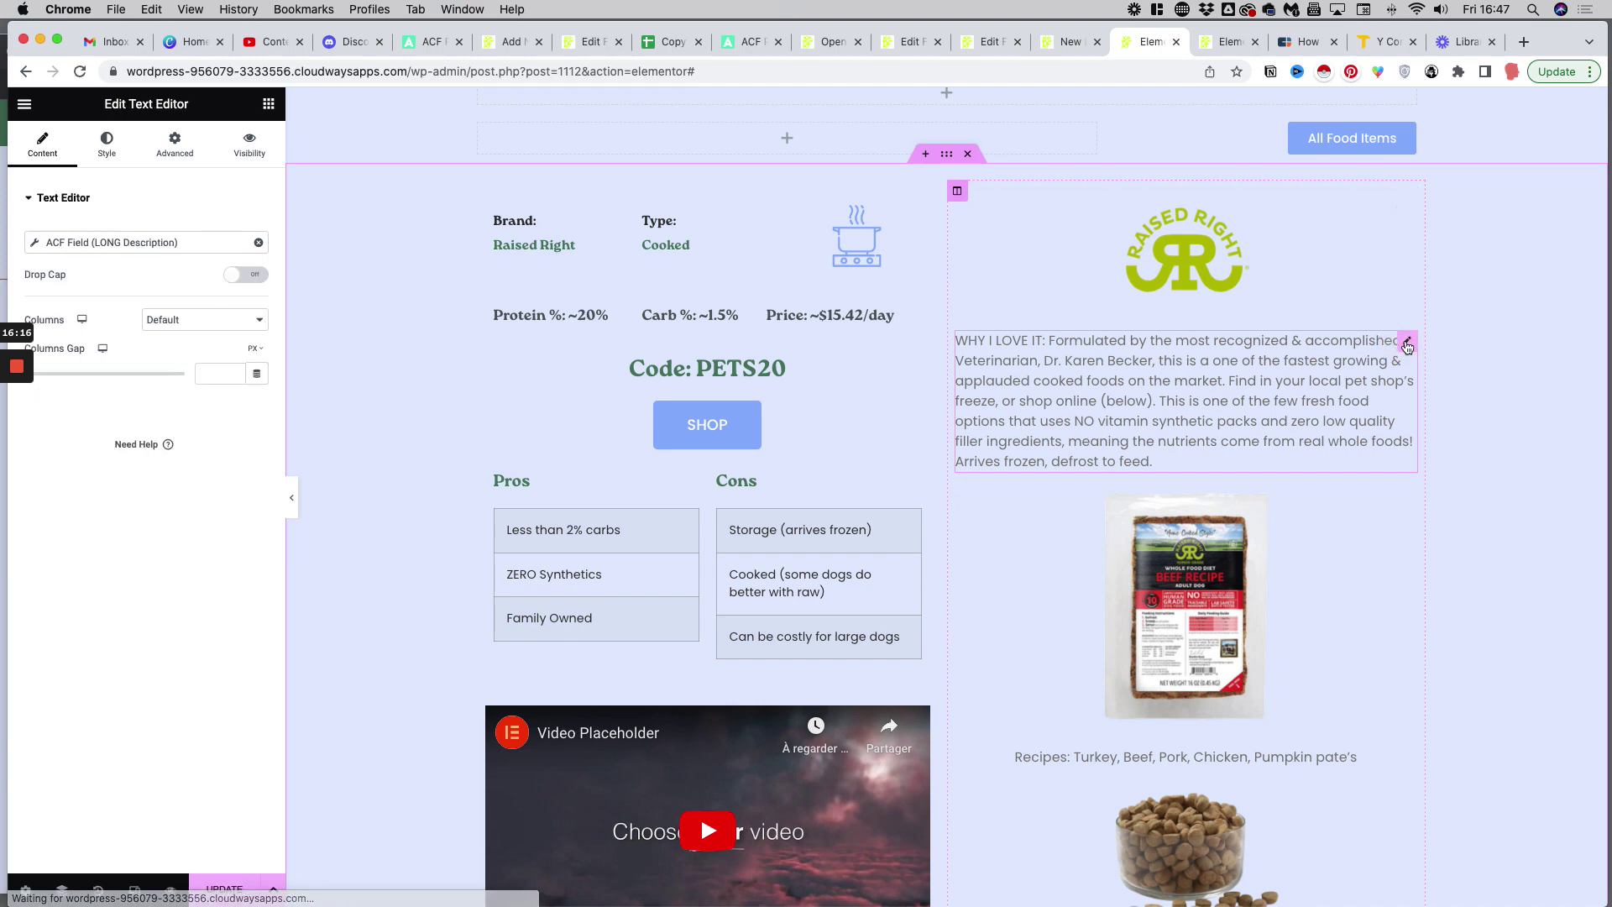
{"action": "scroll", "coordinate": [1404, 383], "scroll_direction": "down", "scroll_amount": 2}
{"action": "scroll", "coordinate": [1369, 525], "scroll_direction": "down", "scroll_amount": 8}
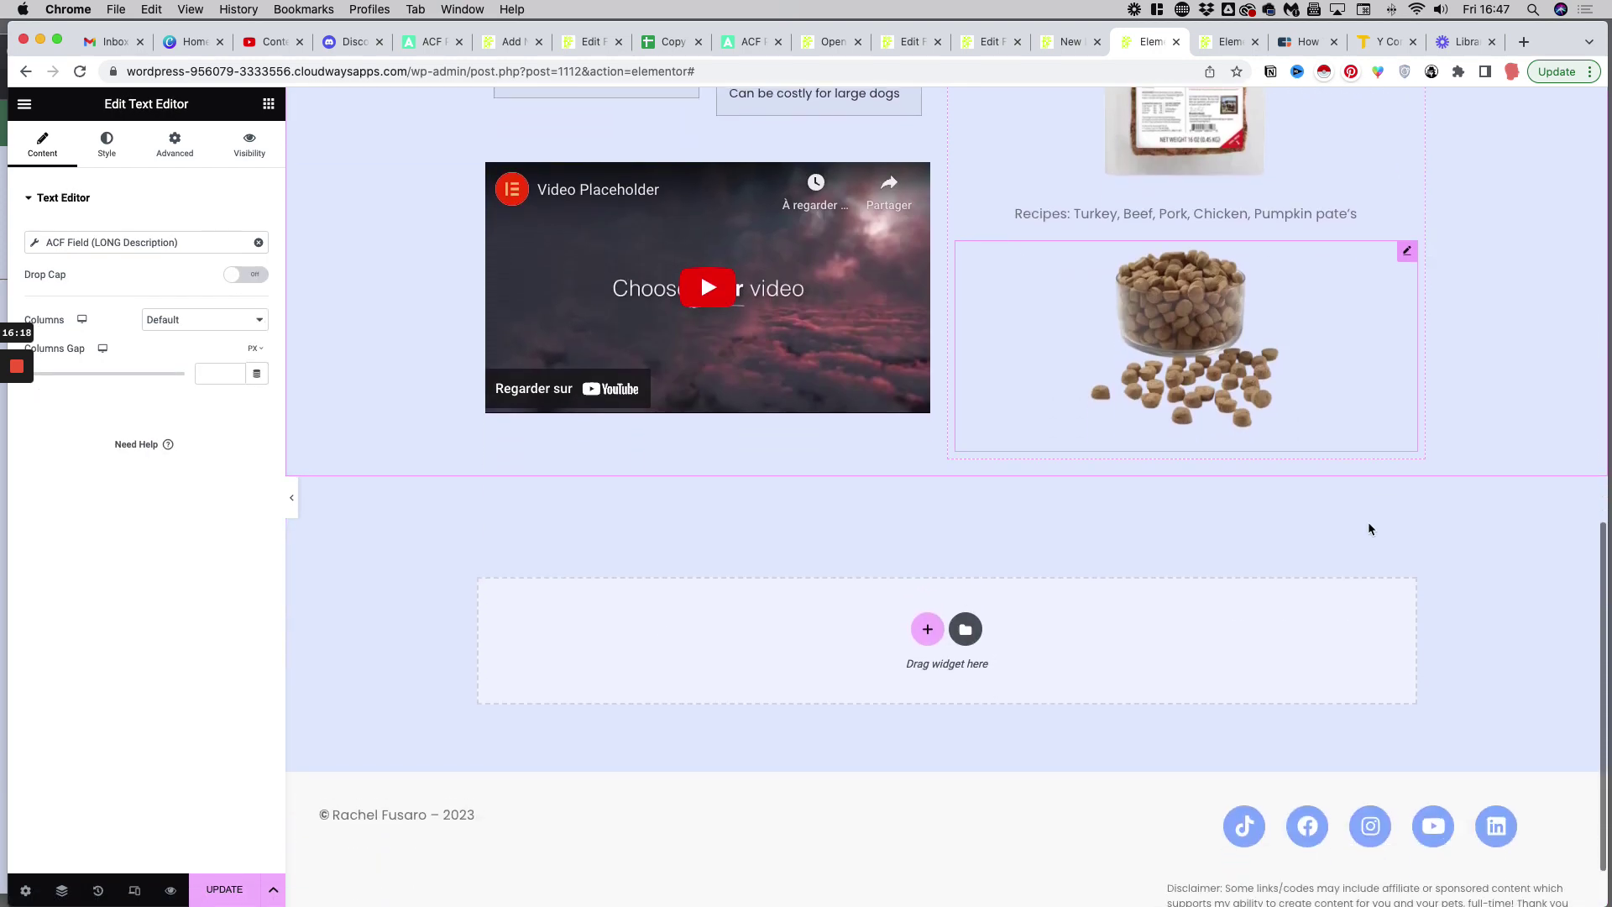
{"action": "scroll", "coordinate": [1369, 521], "scroll_direction": "up", "scroll_amount": 15}
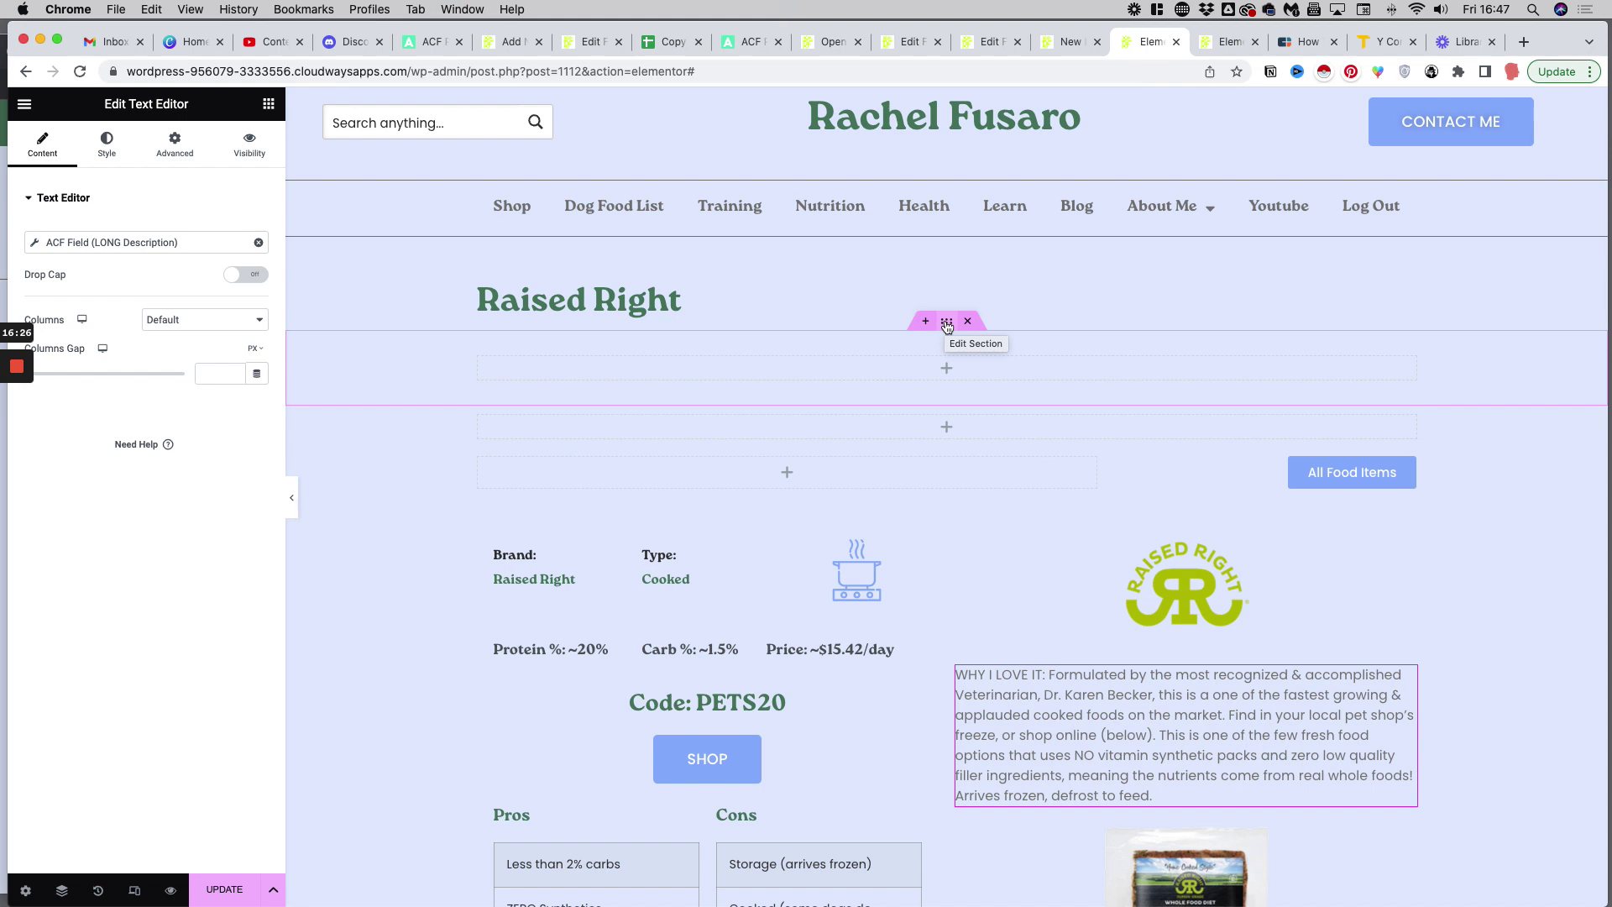
Step: Compare both sections' MemberPress restrictions, ending on the top section's All Food Items rule
{"action": "left_click", "coordinate": [947, 326]}
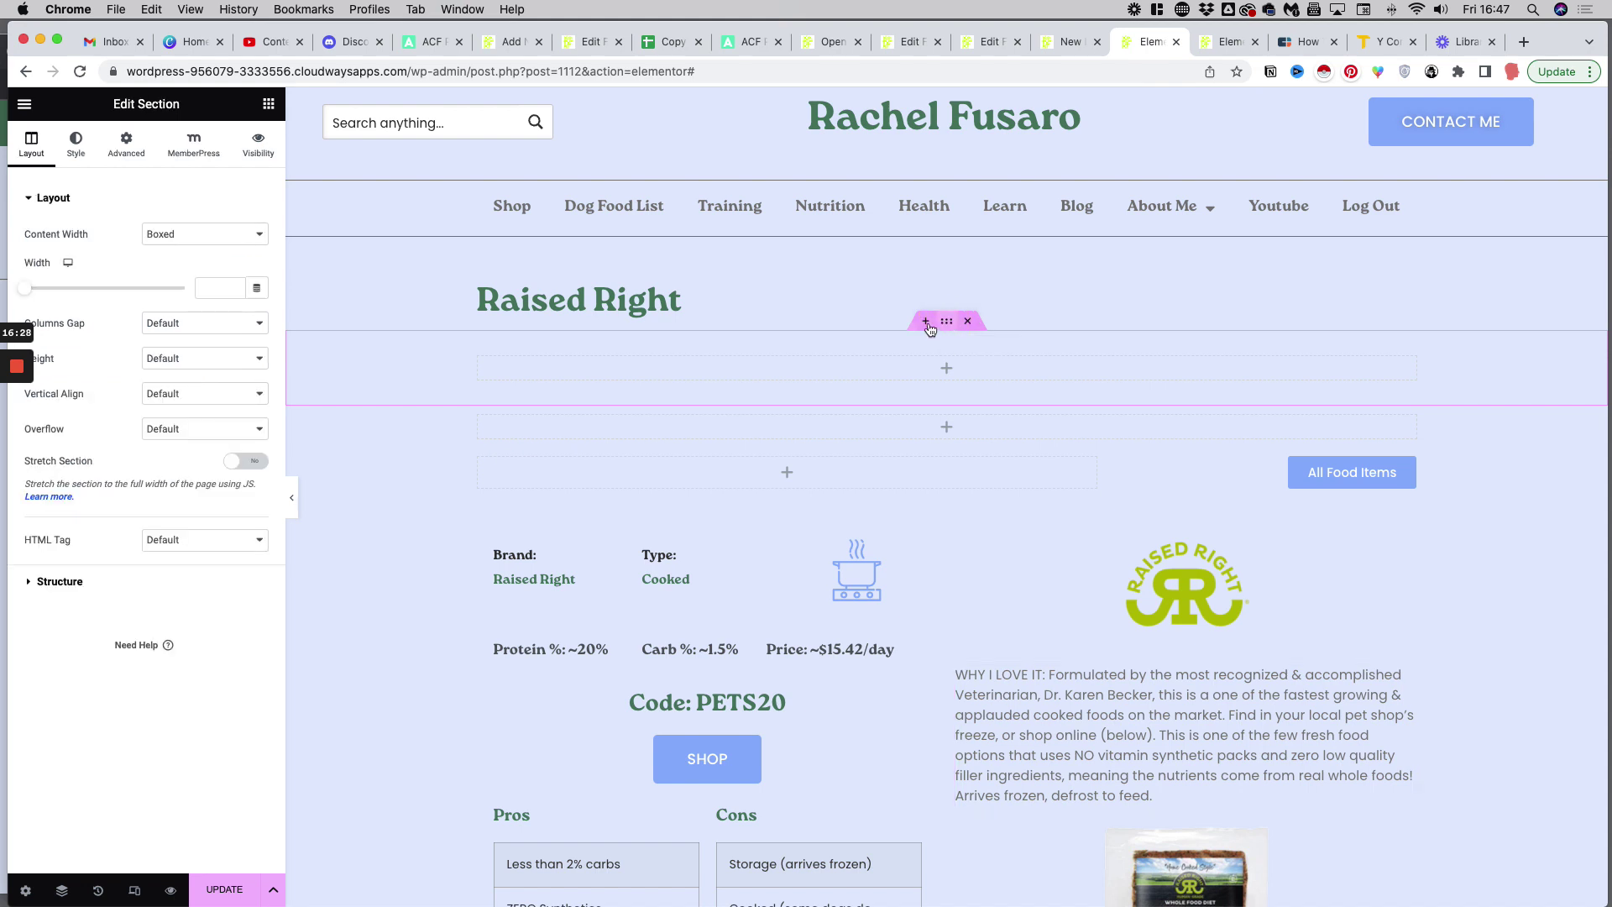
{"action": "left_click", "coordinate": [206, 147]}
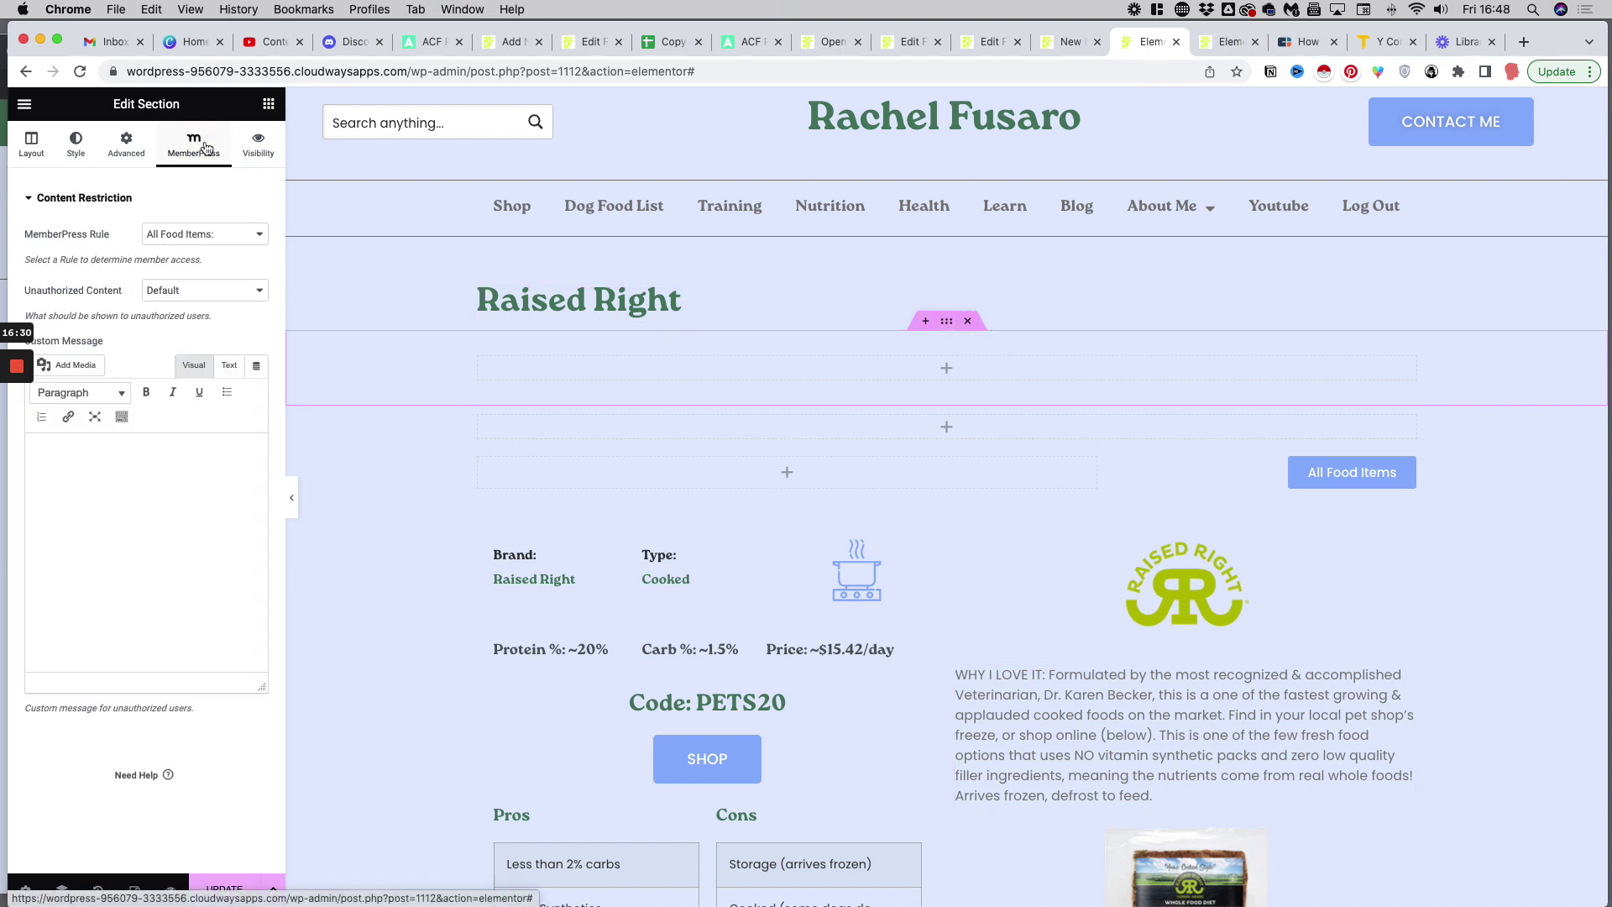
{"action": "left_click", "coordinate": [939, 403]}
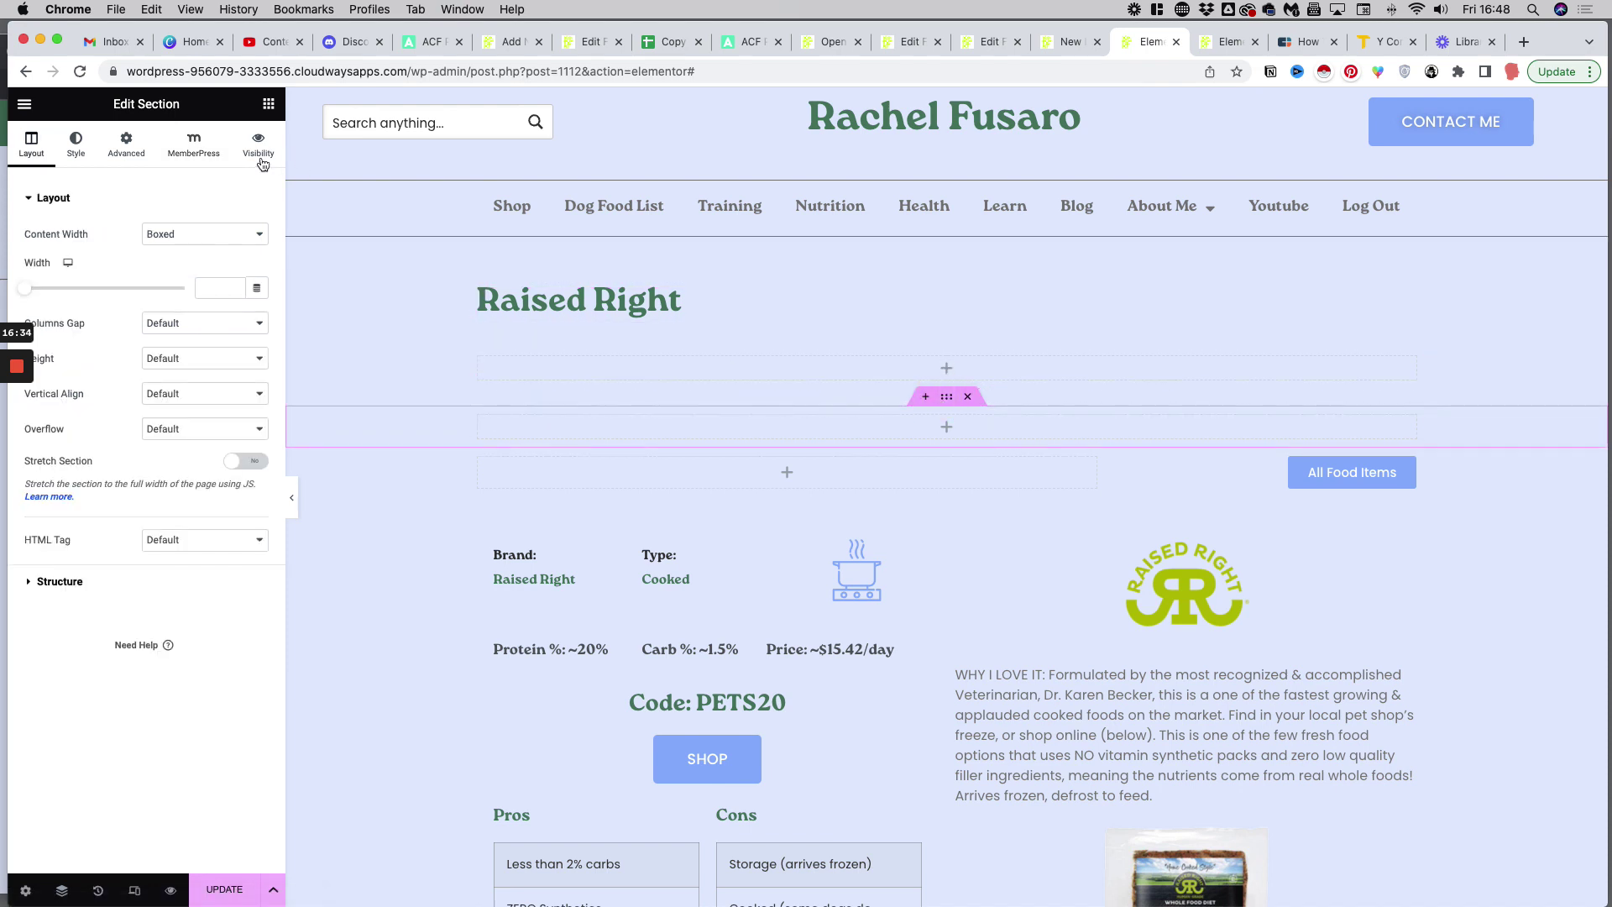
{"action": "left_click", "coordinate": [194, 149]}
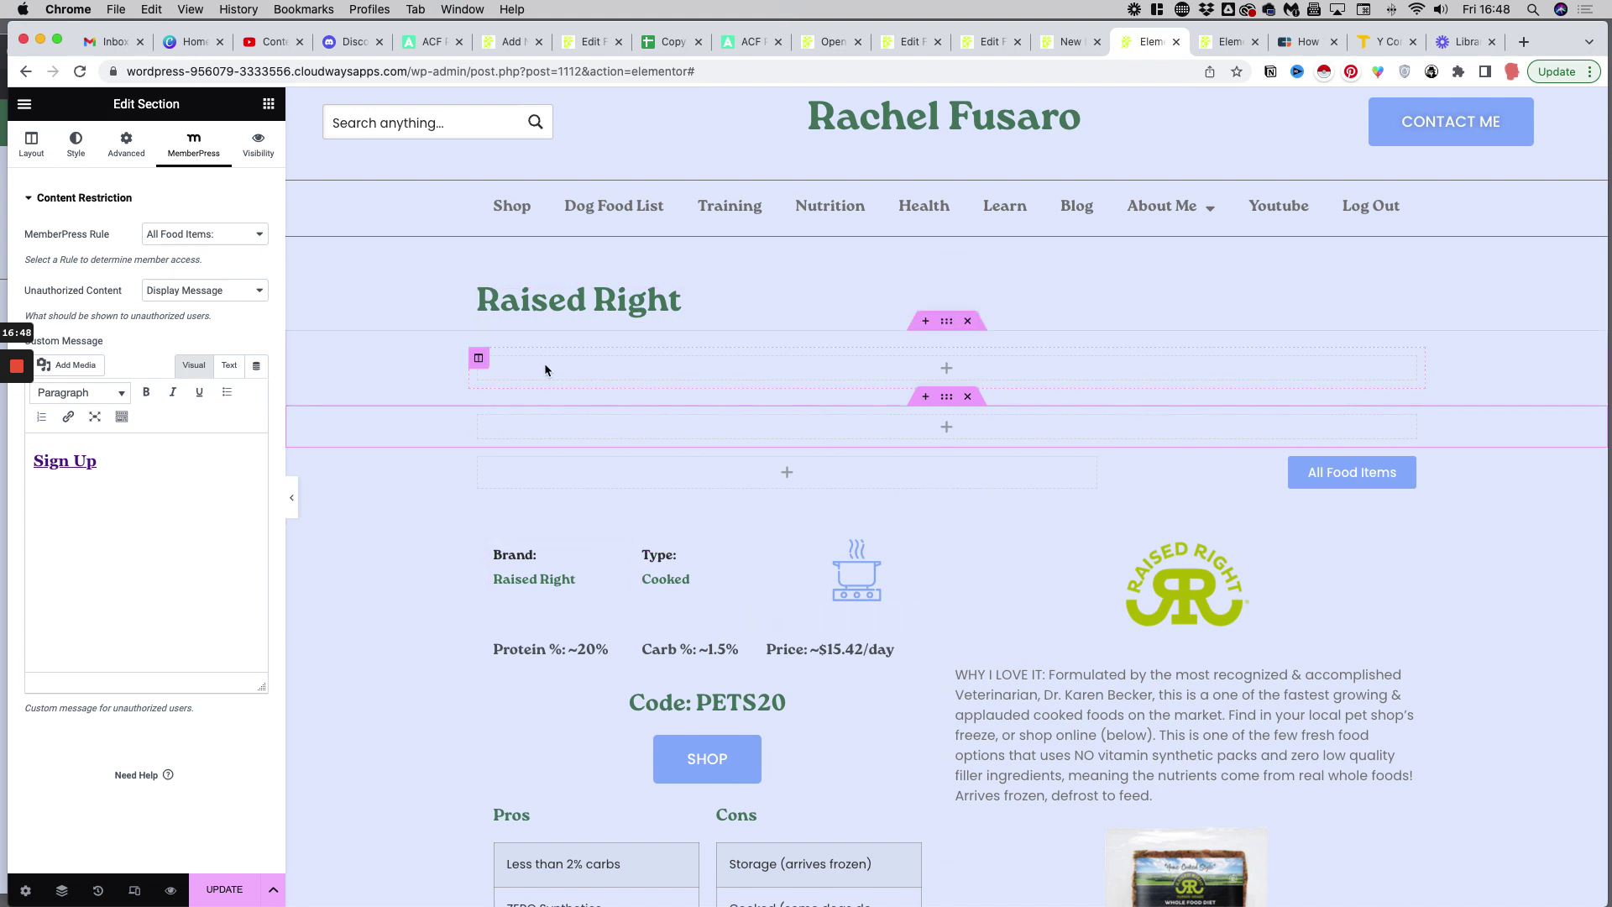
{"action": "left_click", "coordinate": [948, 326]}
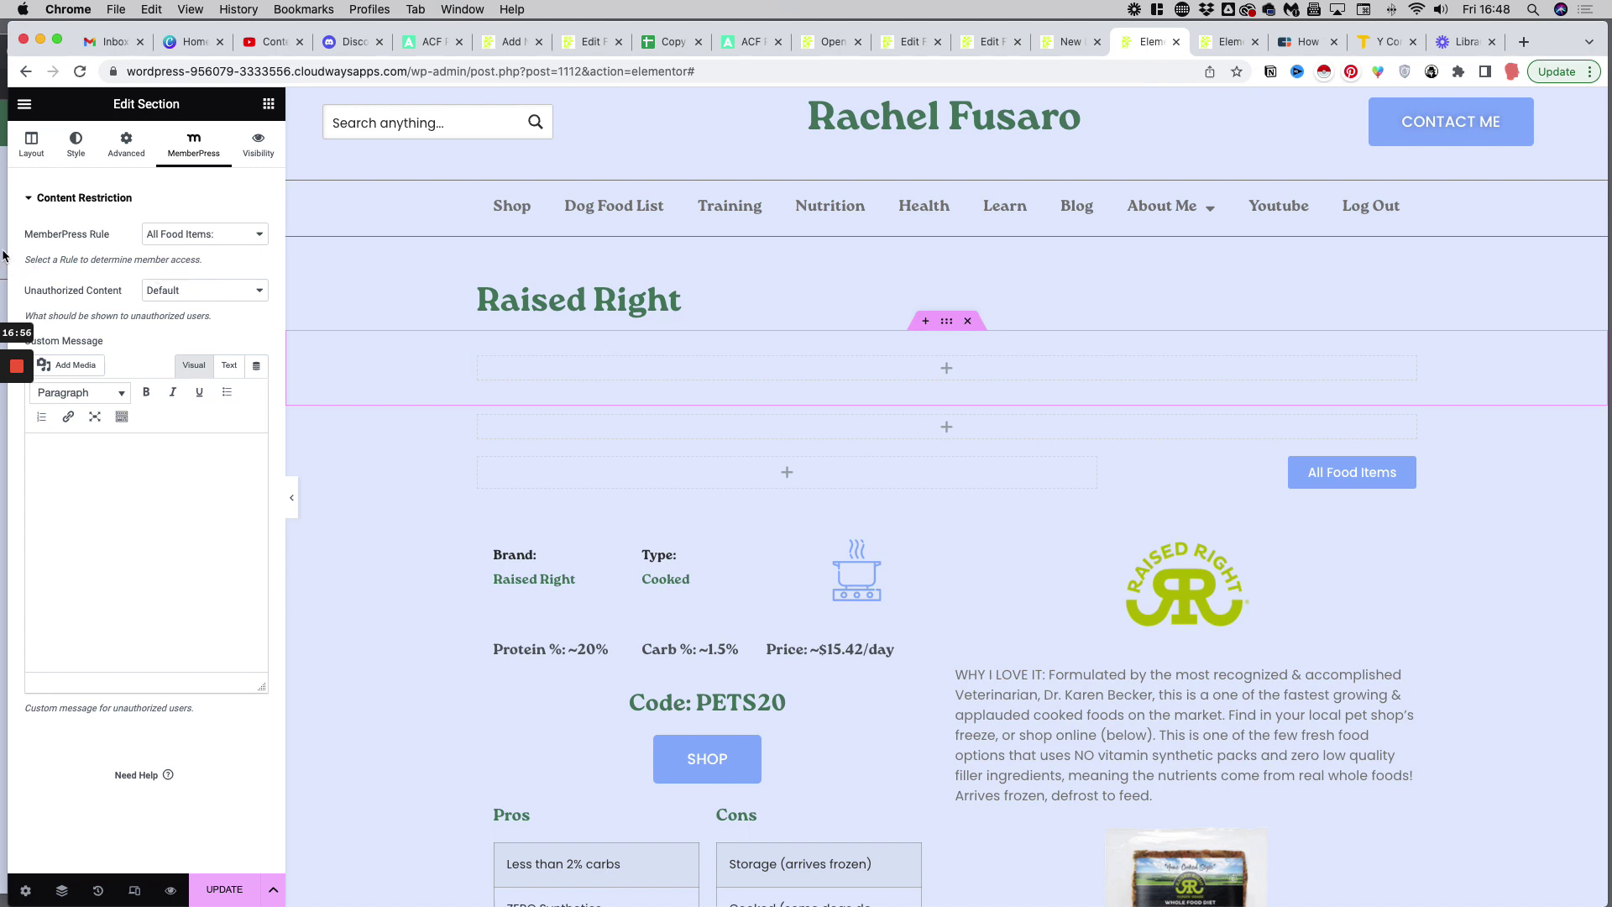
Step: Reload the dog food list page in the logged-out browser window
{"action": "key", "text": "super+grave"}
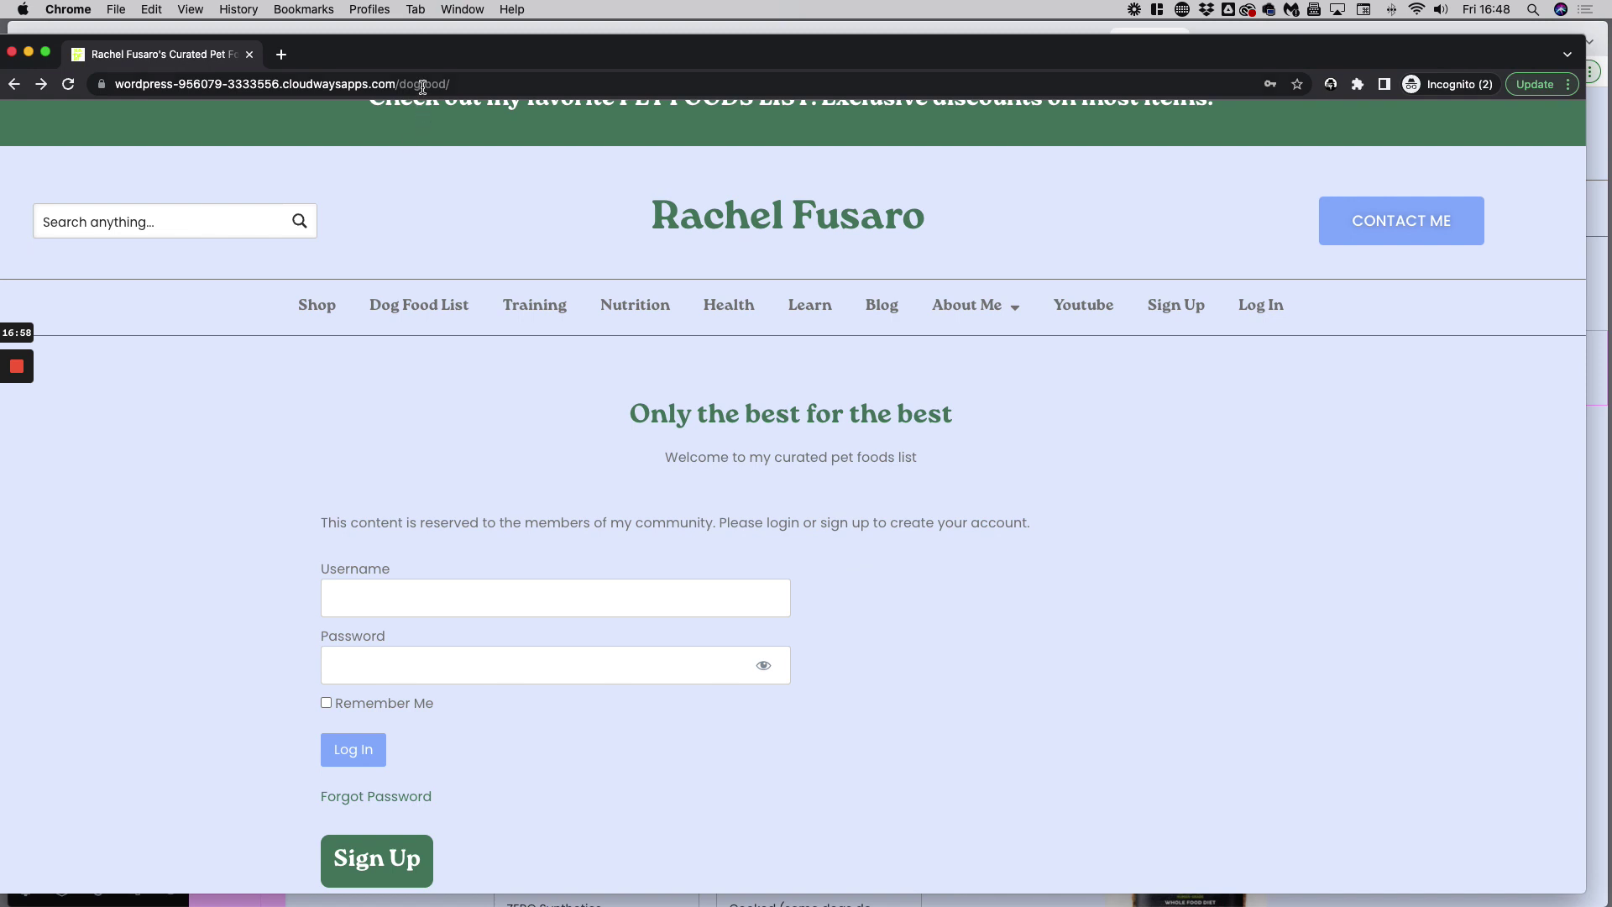
{"action": "left_click_drag", "start_coordinate": [426, 44], "coordinate": [450, 40]}
{"action": "left_click", "coordinate": [497, 80]}
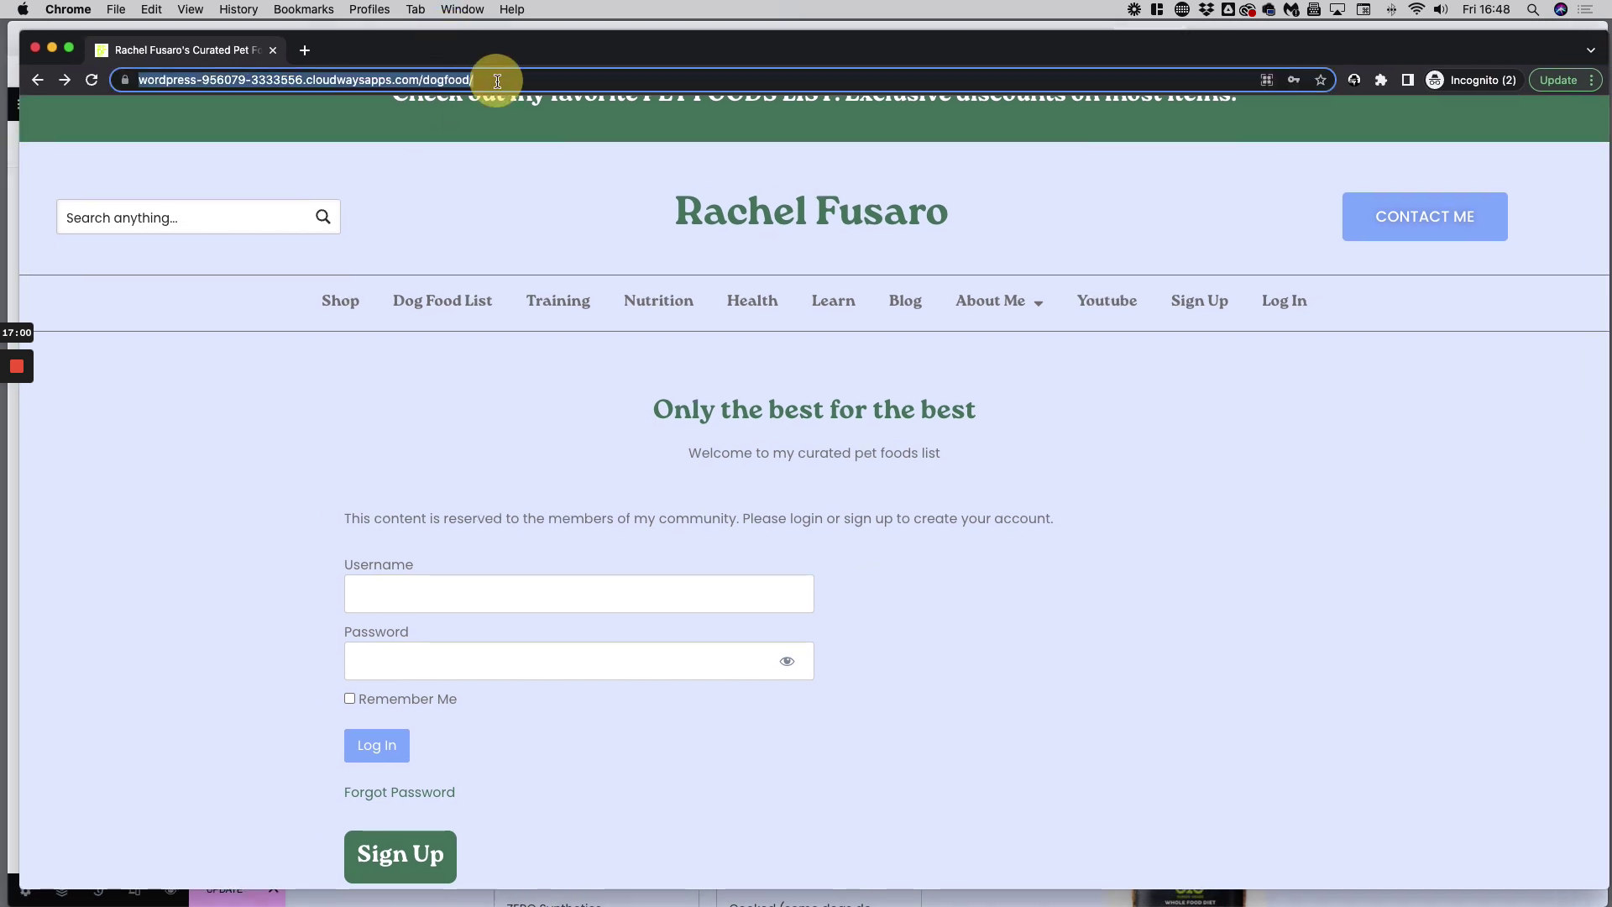
{"action": "key", "text": "Return"}
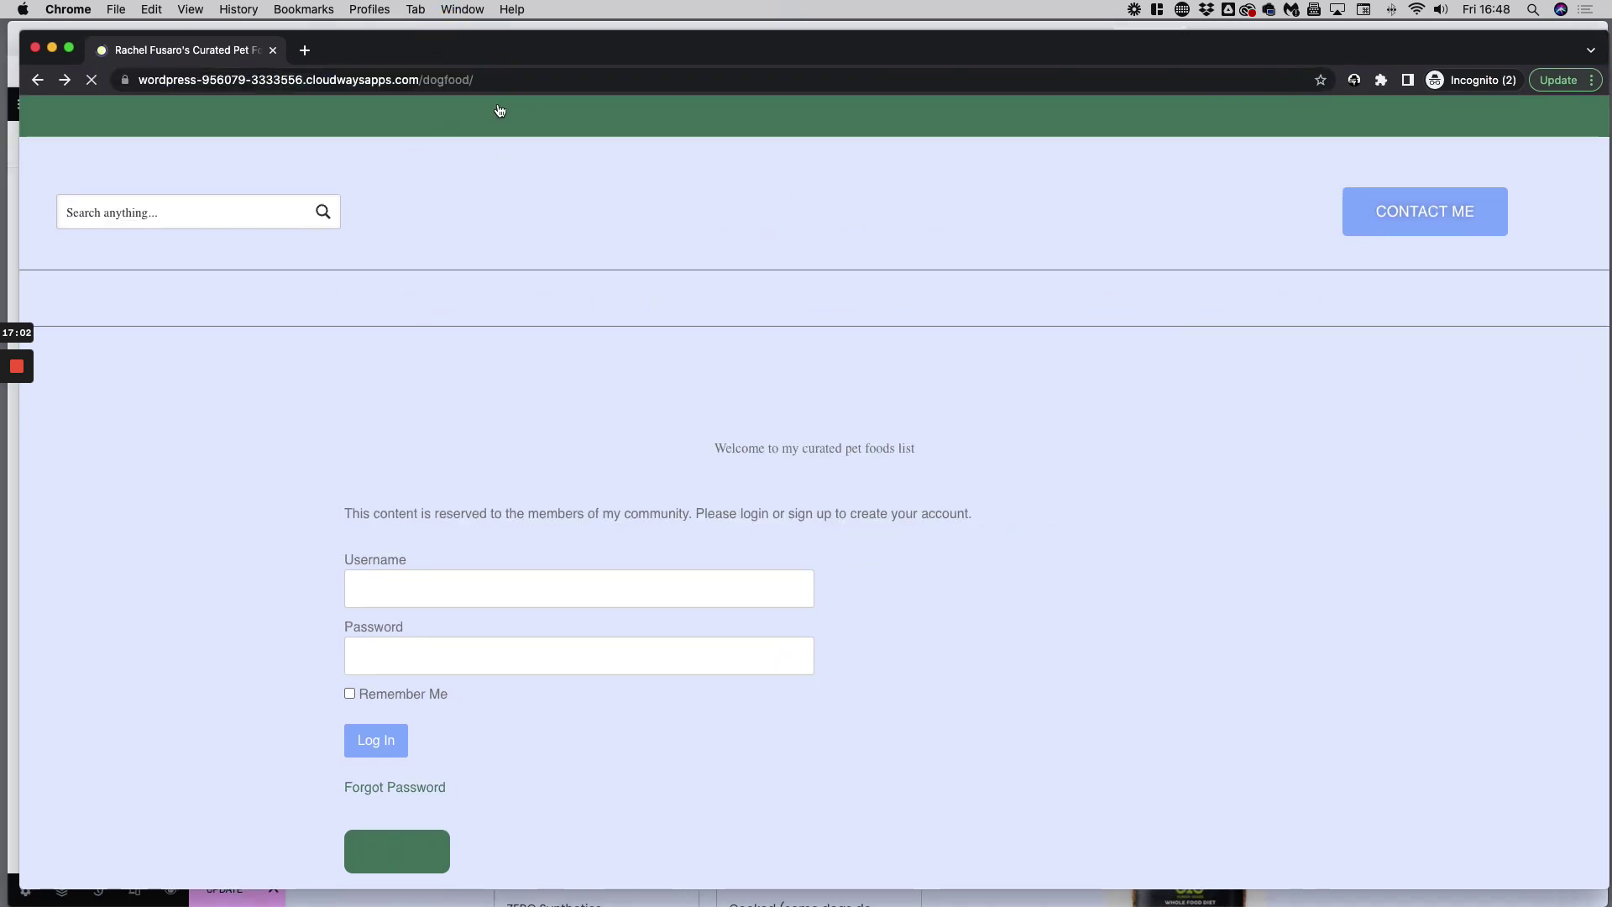
Step: Copy the Open Farm page URL and load it in the logged-out window
{"action": "left_click", "coordinate": [456, 78]}
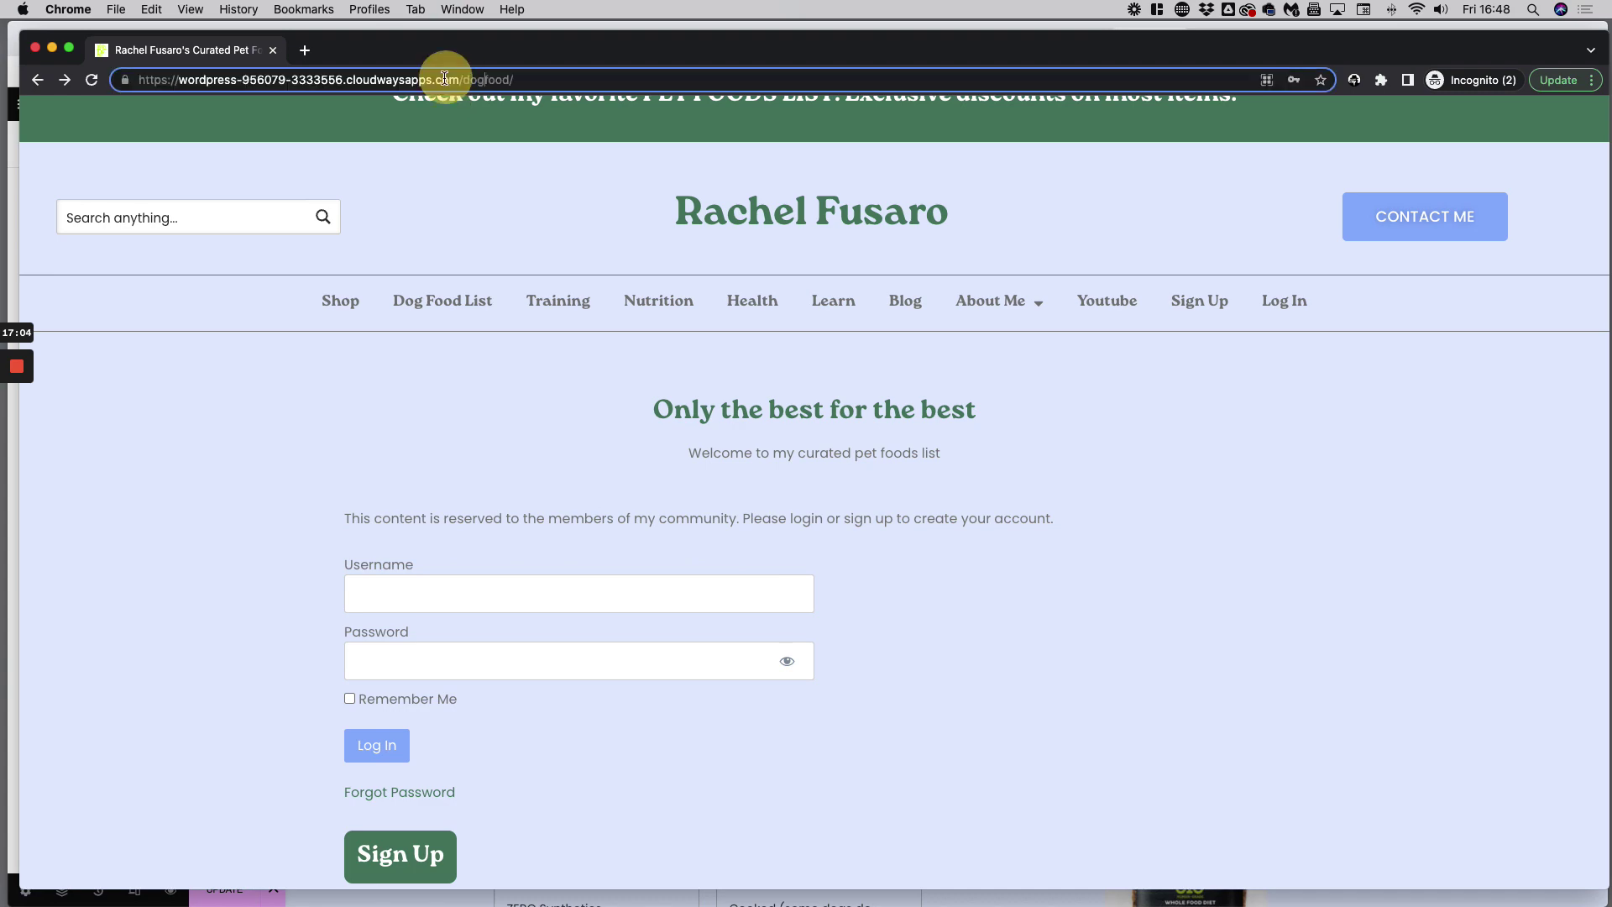
{"action": "left_click_drag", "start_coordinate": [384, 52], "coordinate": [324, 110]}
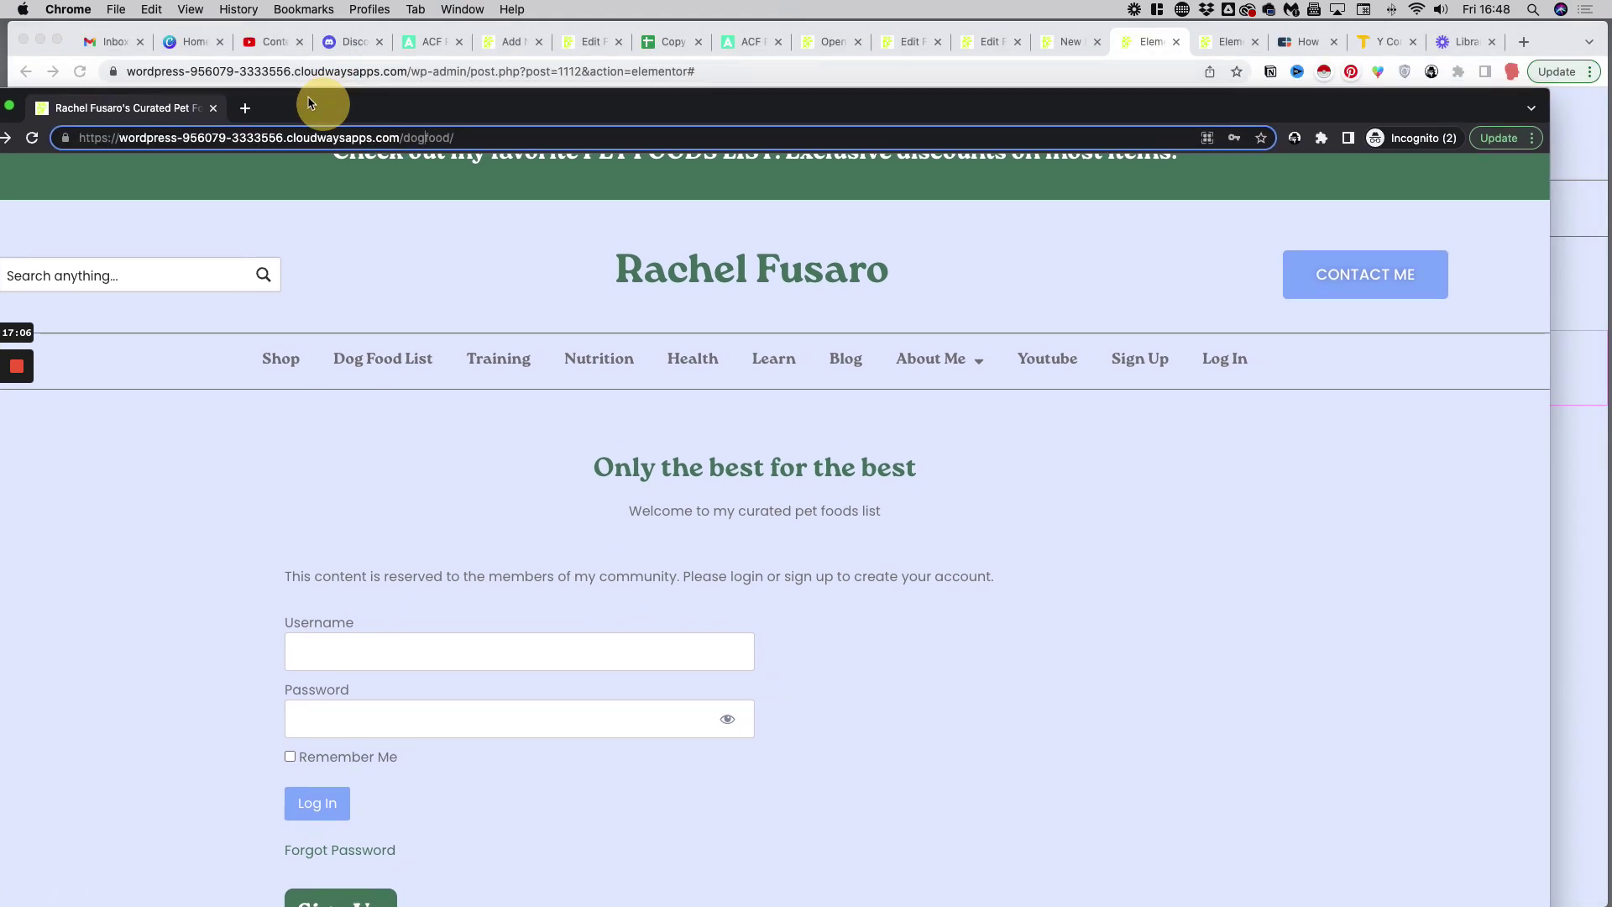
{"action": "left_click", "coordinate": [831, 44]}
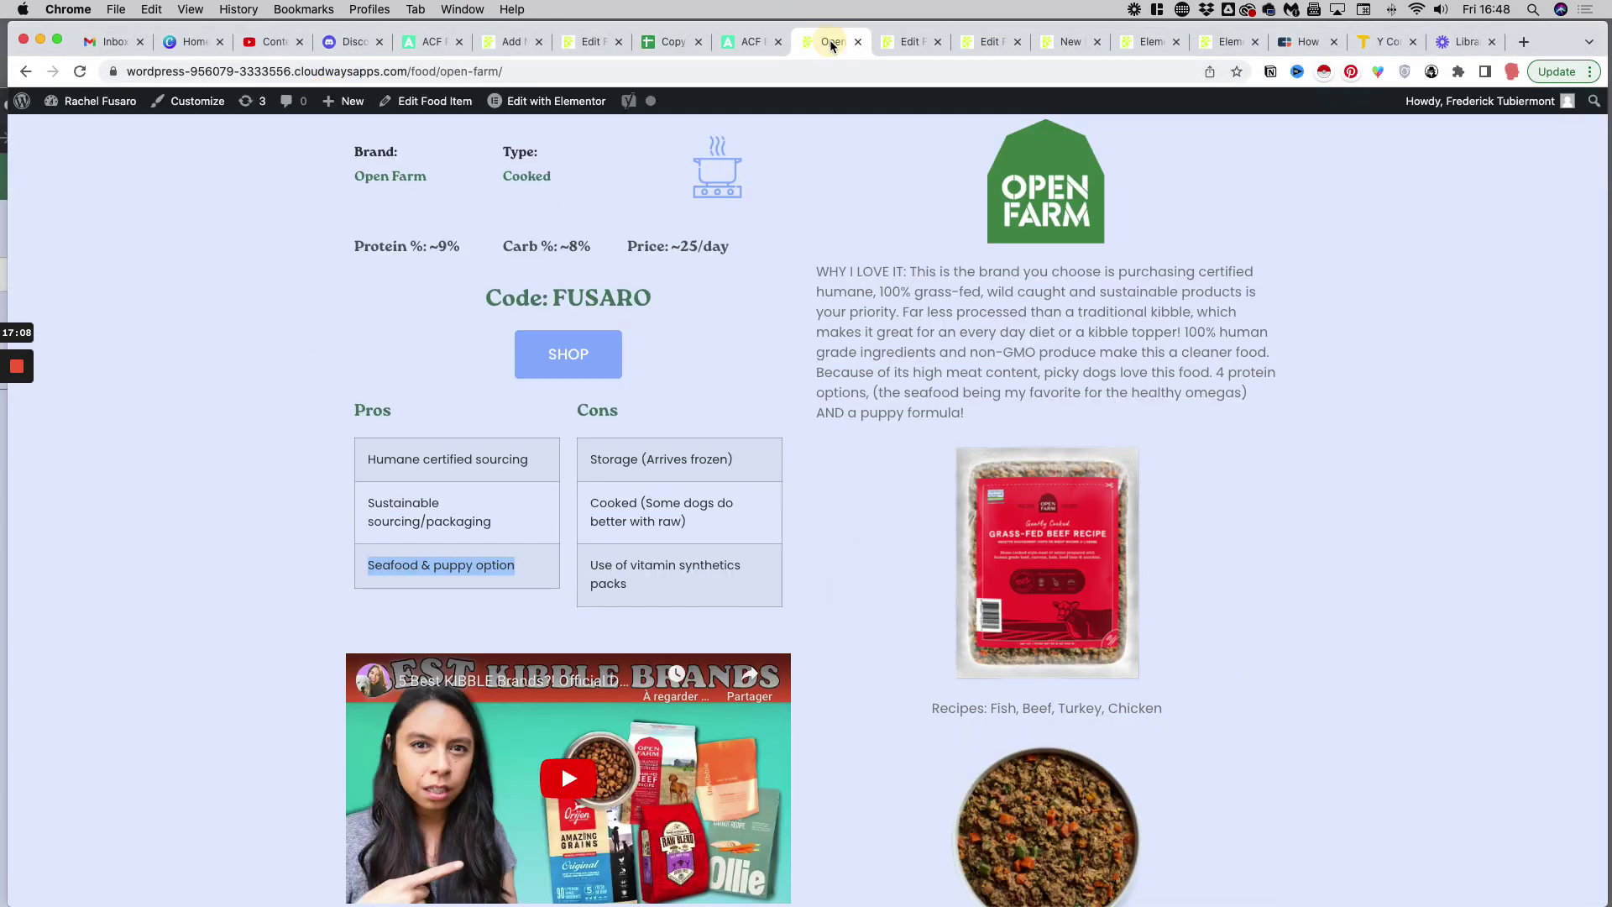
{"action": "left_click", "coordinate": [576, 74]}
{"action": "key", "text": "super+c"}
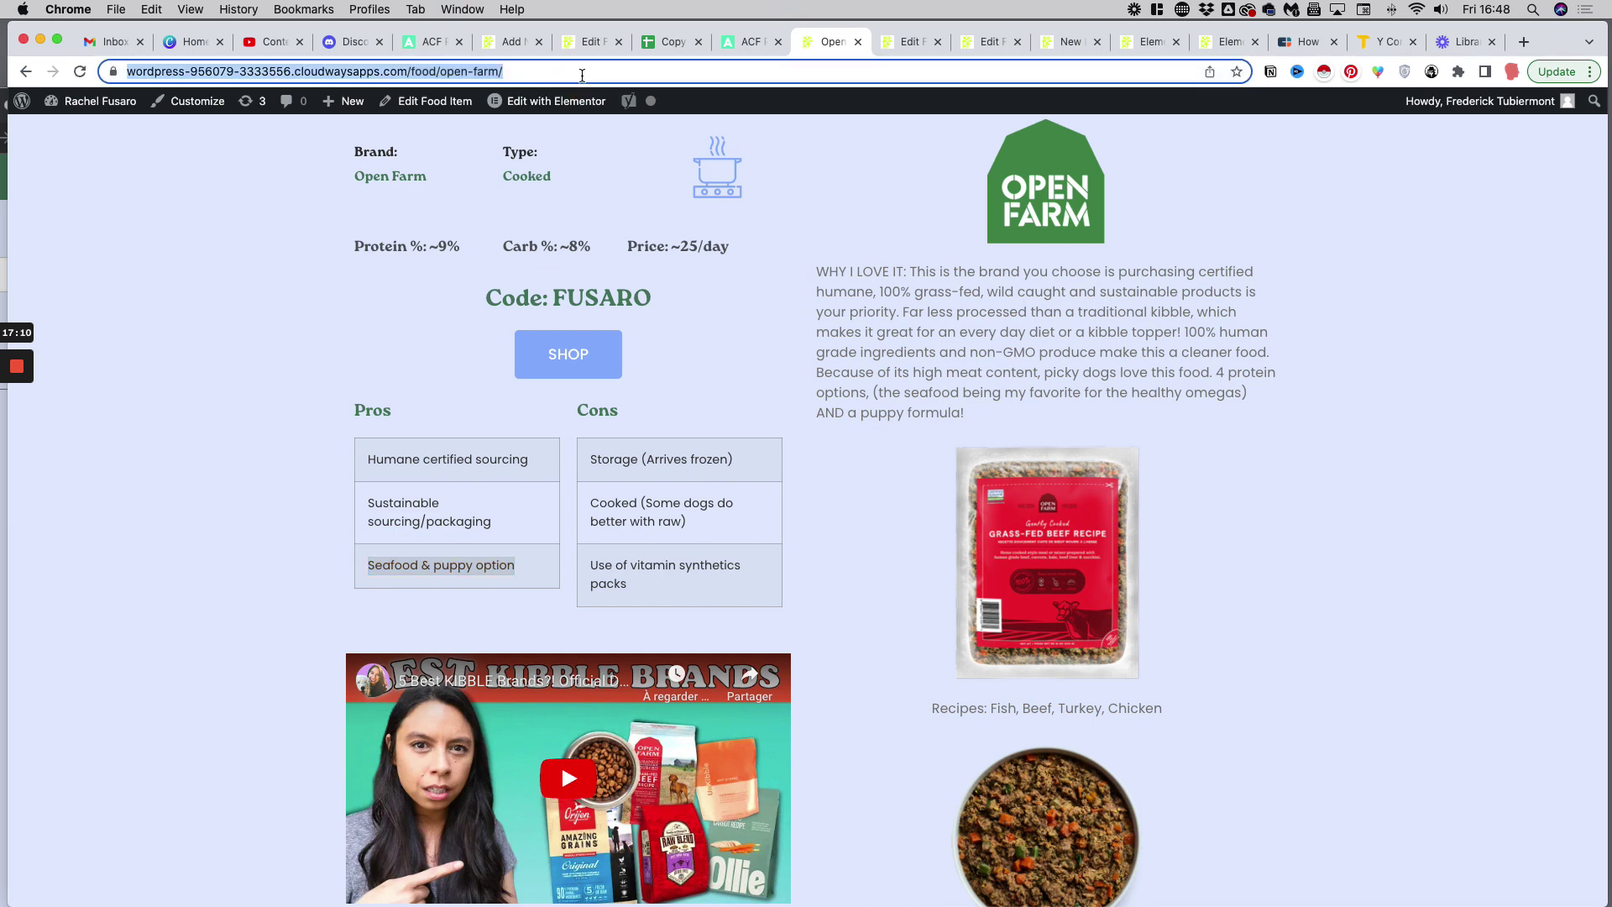
{"action": "left_click_drag", "start_coordinate": [529, 30], "coordinate": [576, 31]}
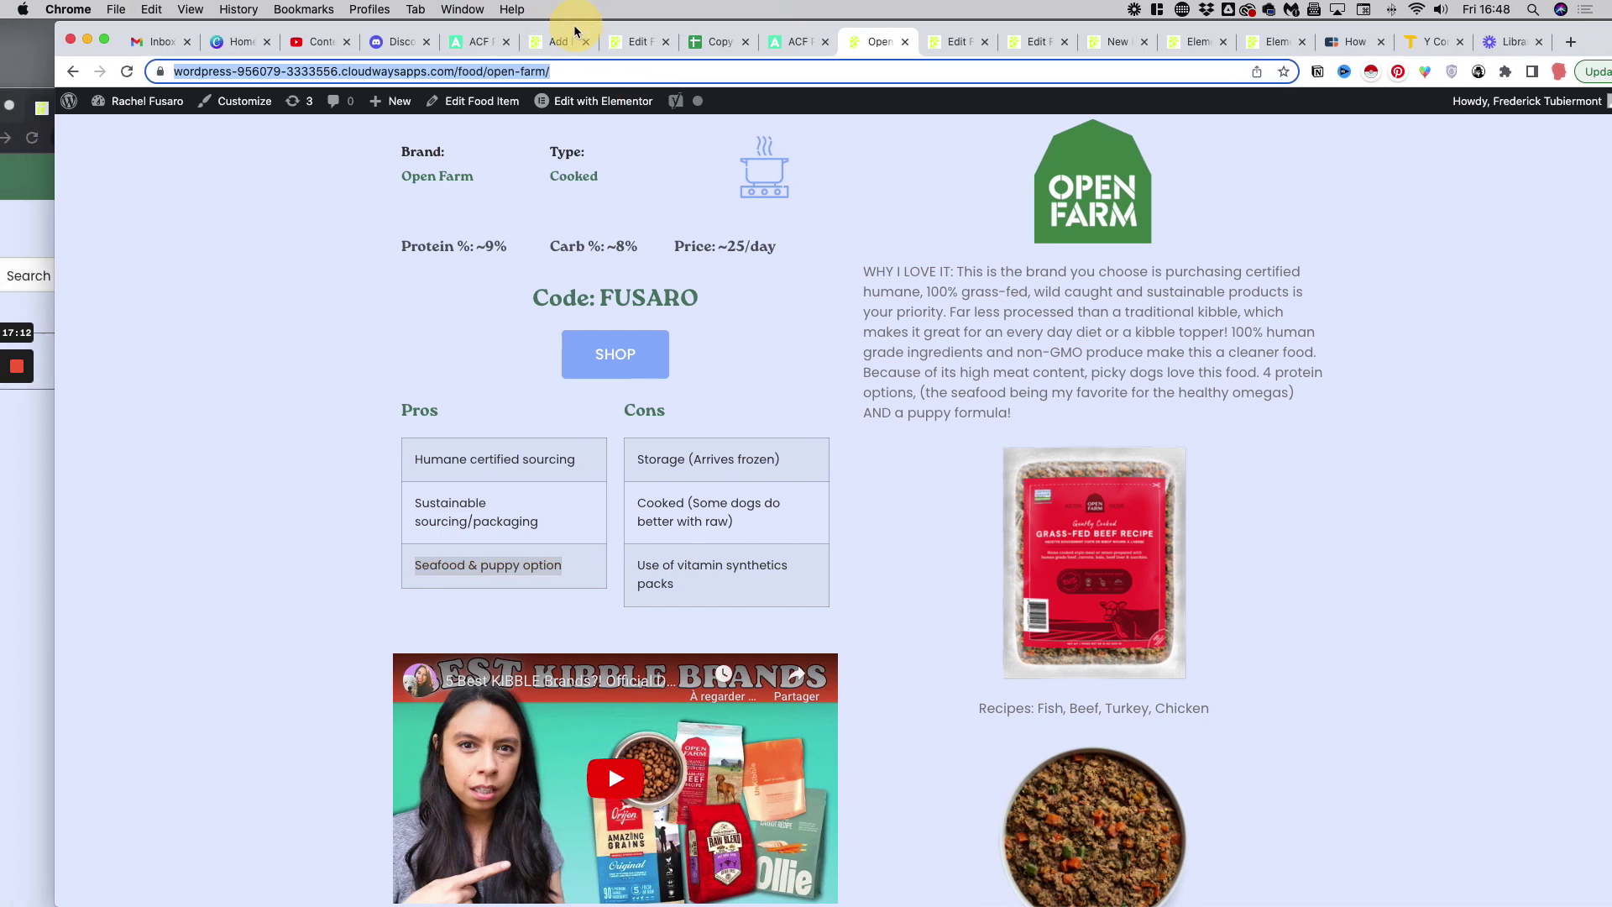
{"action": "left_click", "coordinate": [38, 193]}
{"action": "left_click", "coordinate": [446, 138]}
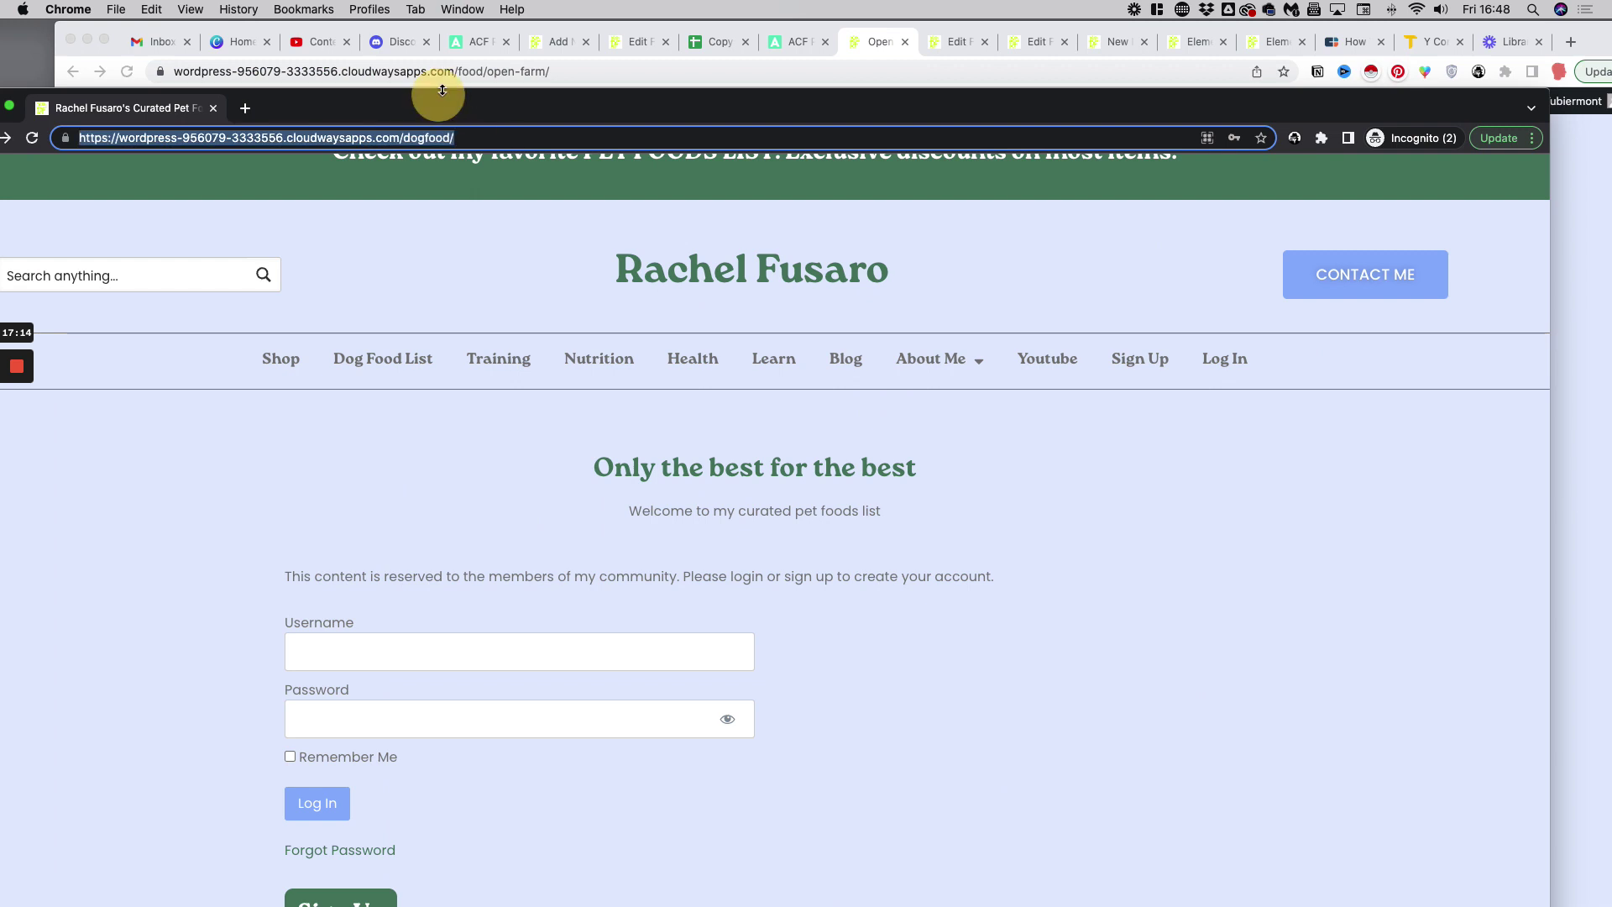
{"action": "key", "text": "super+v"}
{"action": "key", "text": "Return"}
Step: Confirm Open Farm demands a login Password, then return to the Raised Right editor
{"action": "left_click_drag", "start_coordinate": [425, 109], "coordinate": [425, 68]}
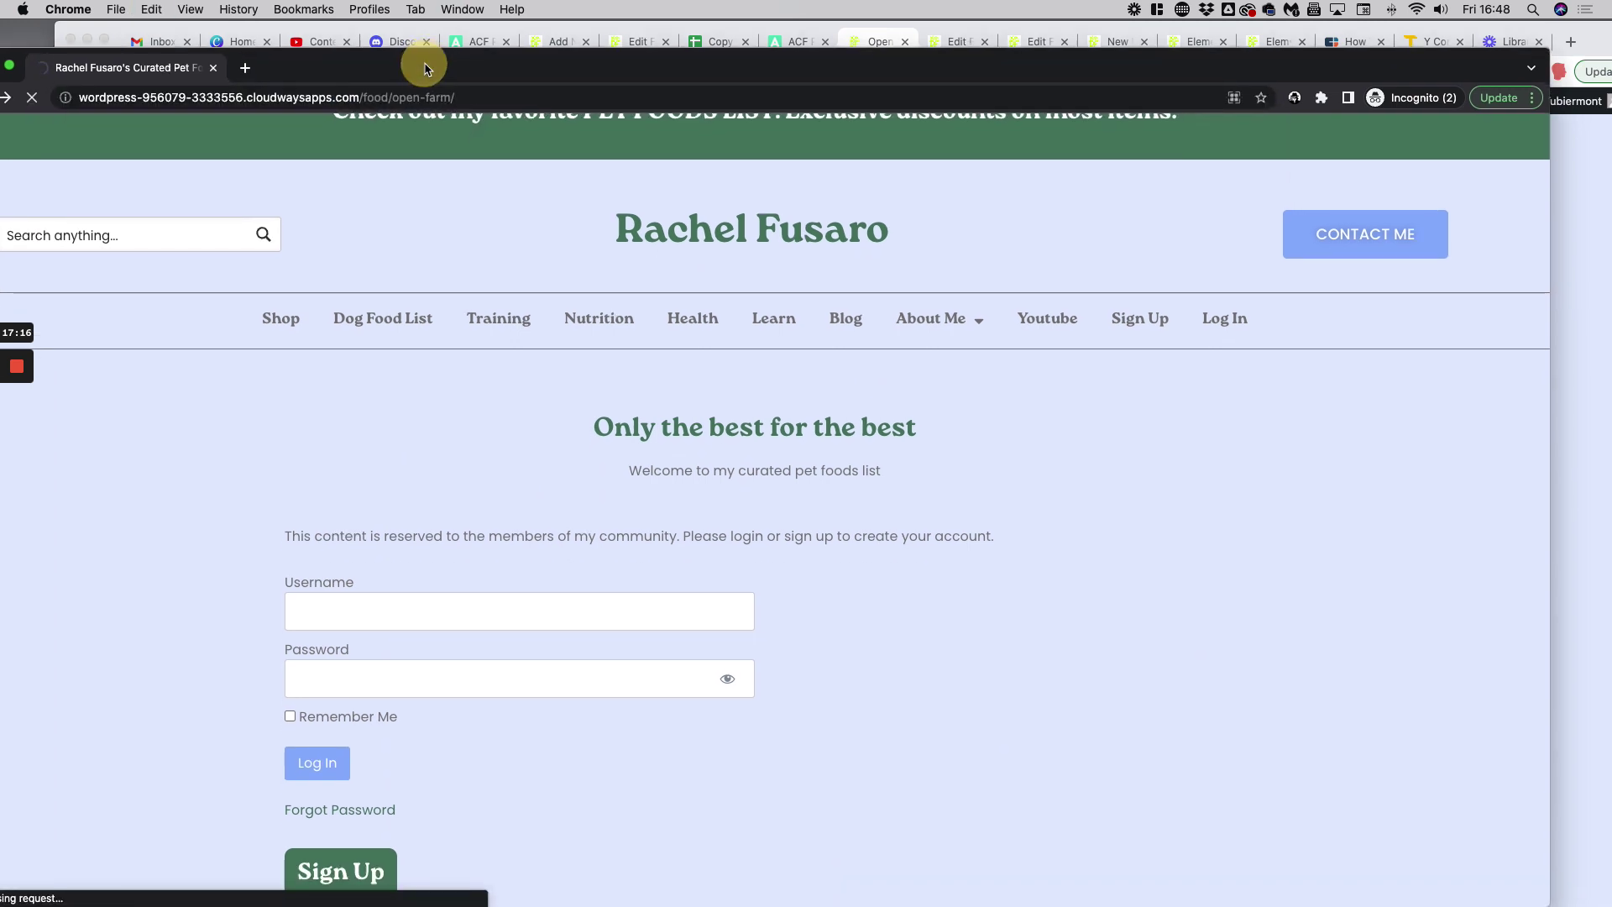
{"action": "scroll", "coordinate": [428, 338], "scroll_direction": "down", "scroll_amount": 3}
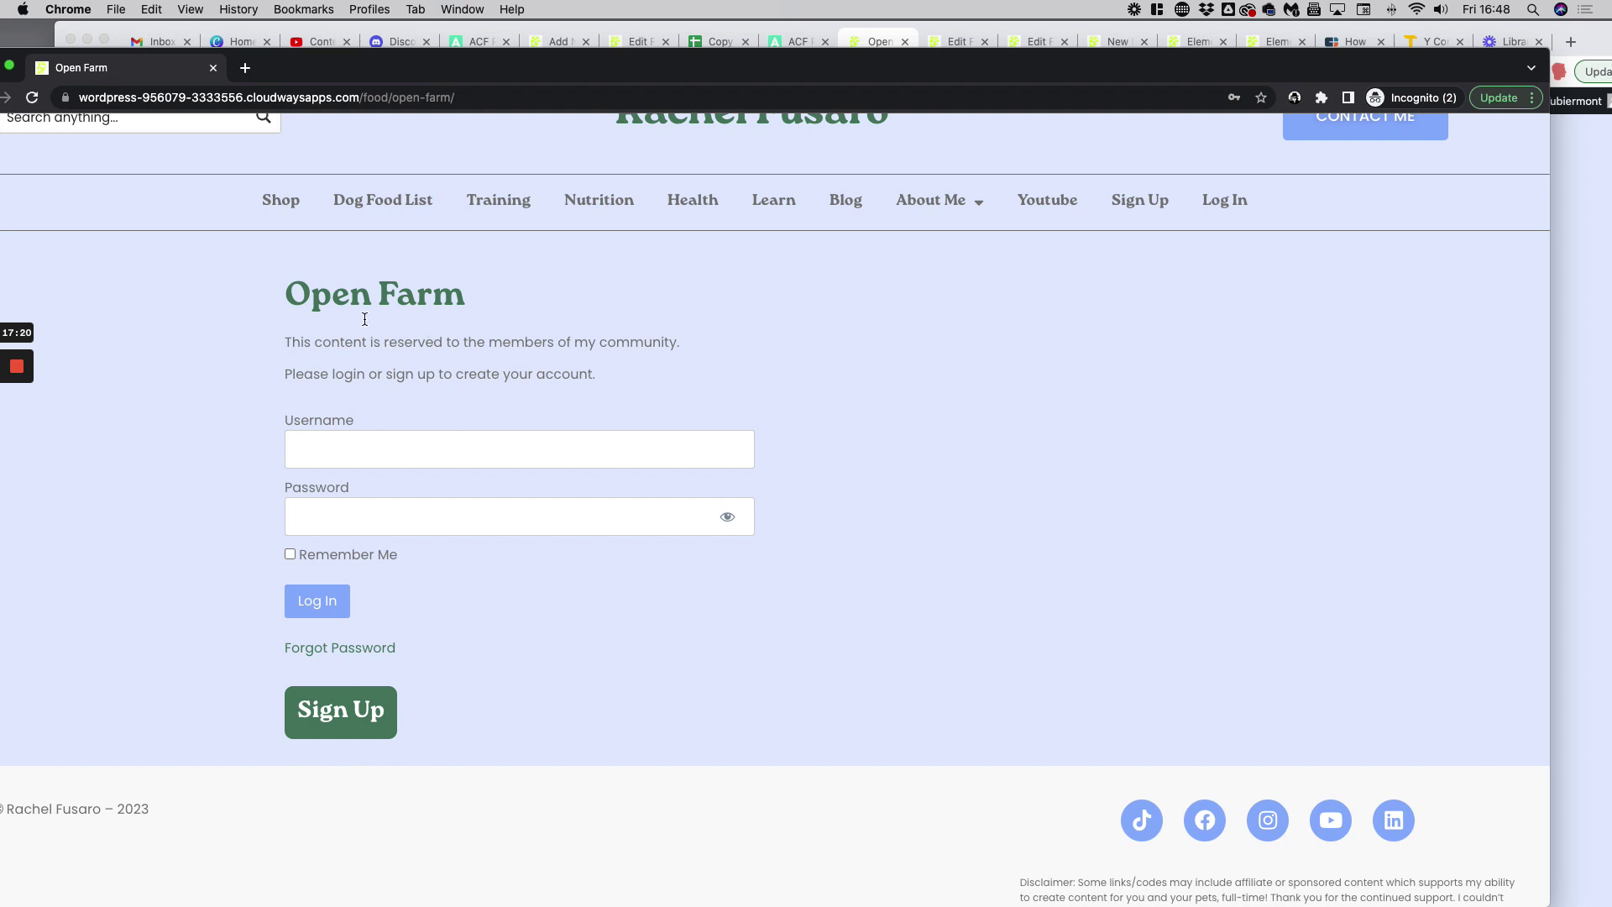
{"action": "double_click", "coordinate": [296, 291]}
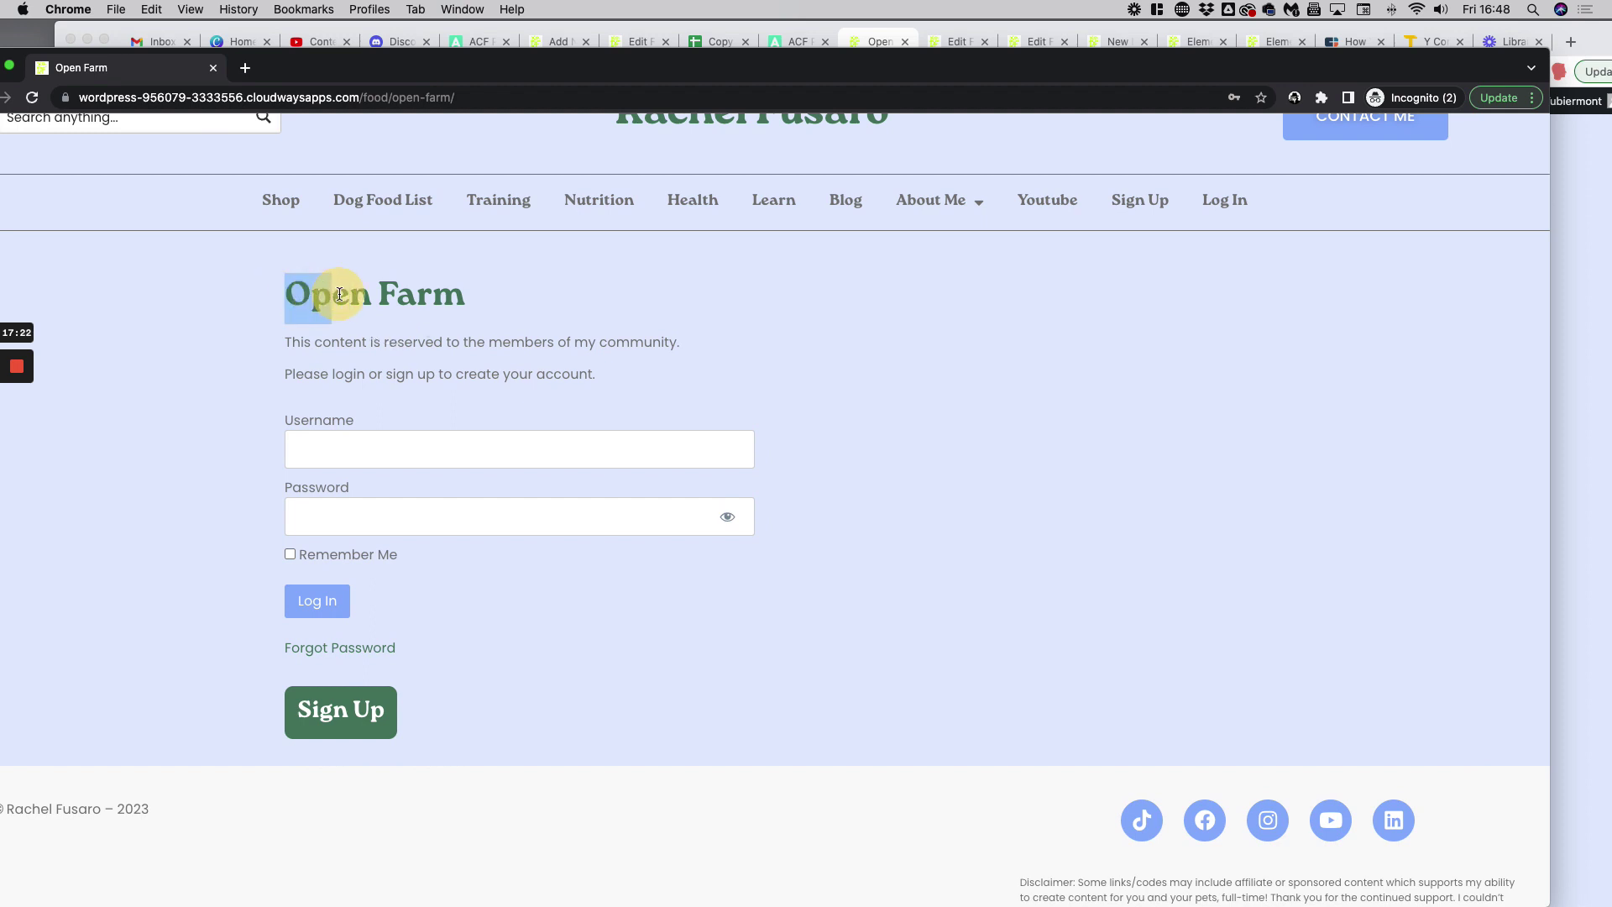
{"action": "left_click", "coordinate": [366, 420]}
{"action": "left_click_drag", "start_coordinate": [366, 418], "coordinate": [380, 488]}
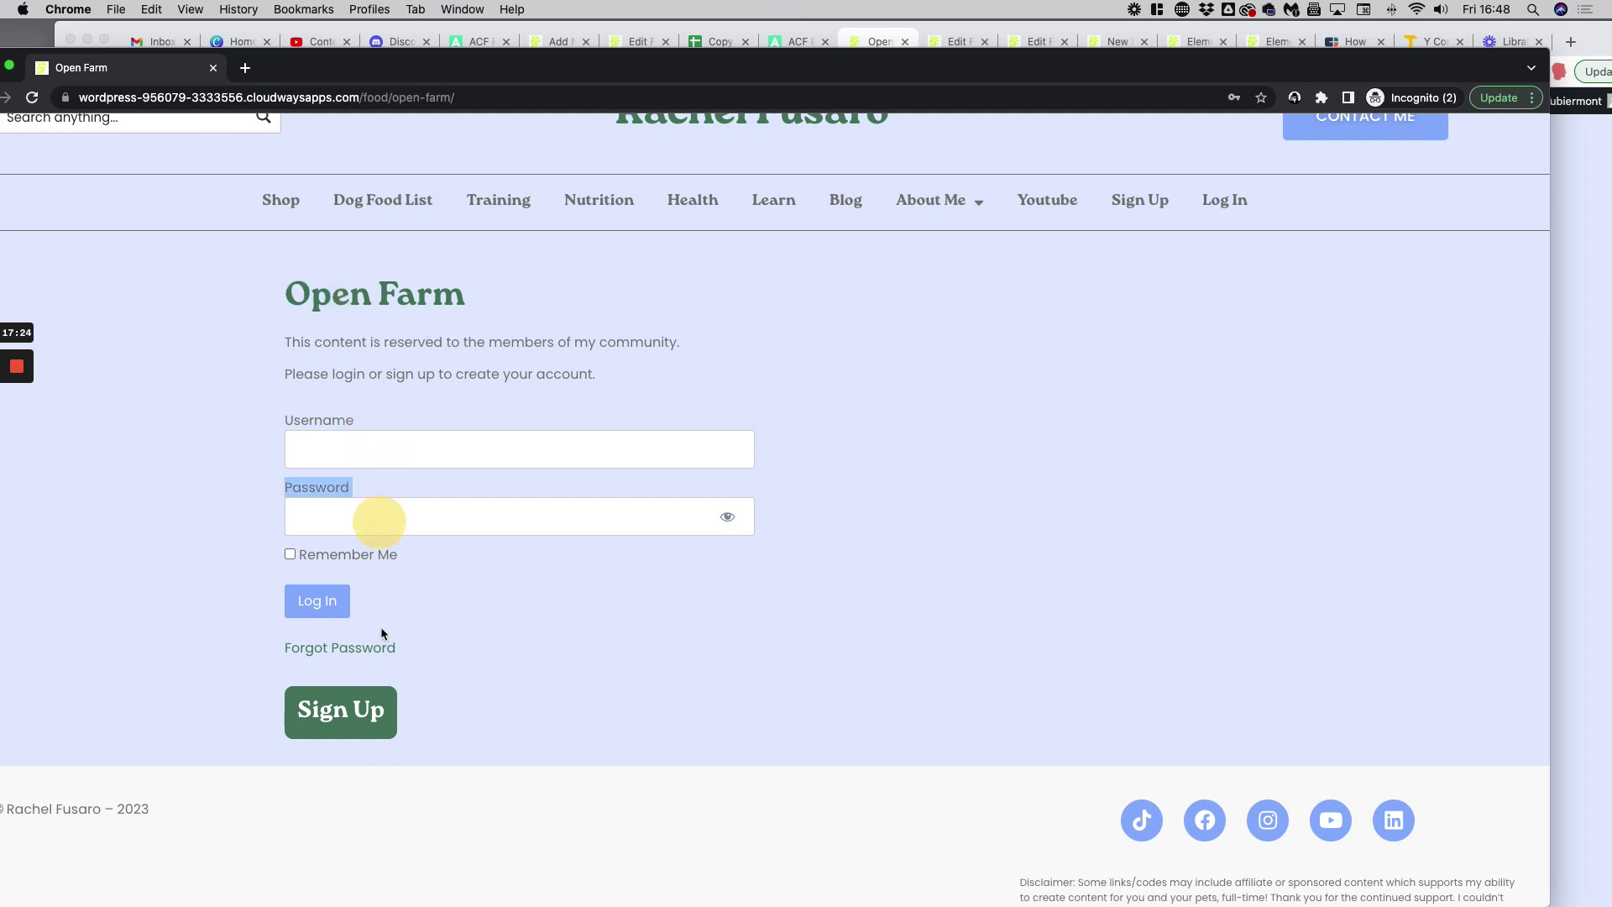
{"action": "left_click", "coordinate": [435, 714]}
{"action": "left_click_drag", "start_coordinate": [308, 74], "coordinate": [297, 74]}
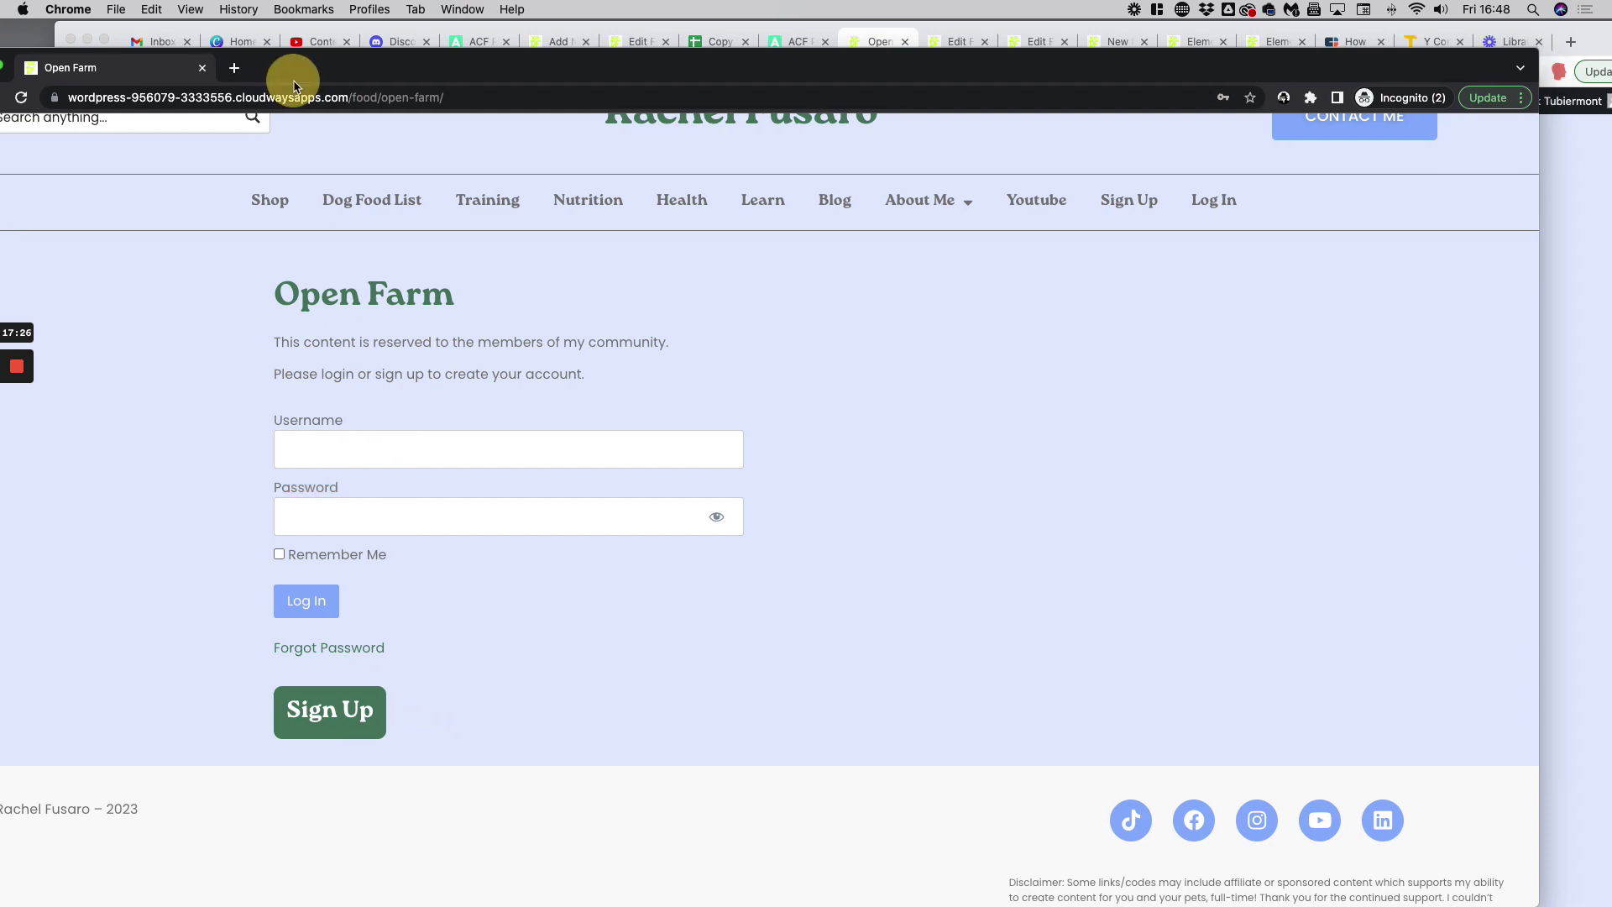
{"action": "left_click", "coordinate": [1278, 44]}
{"action": "left_click", "coordinate": [1204, 48]}
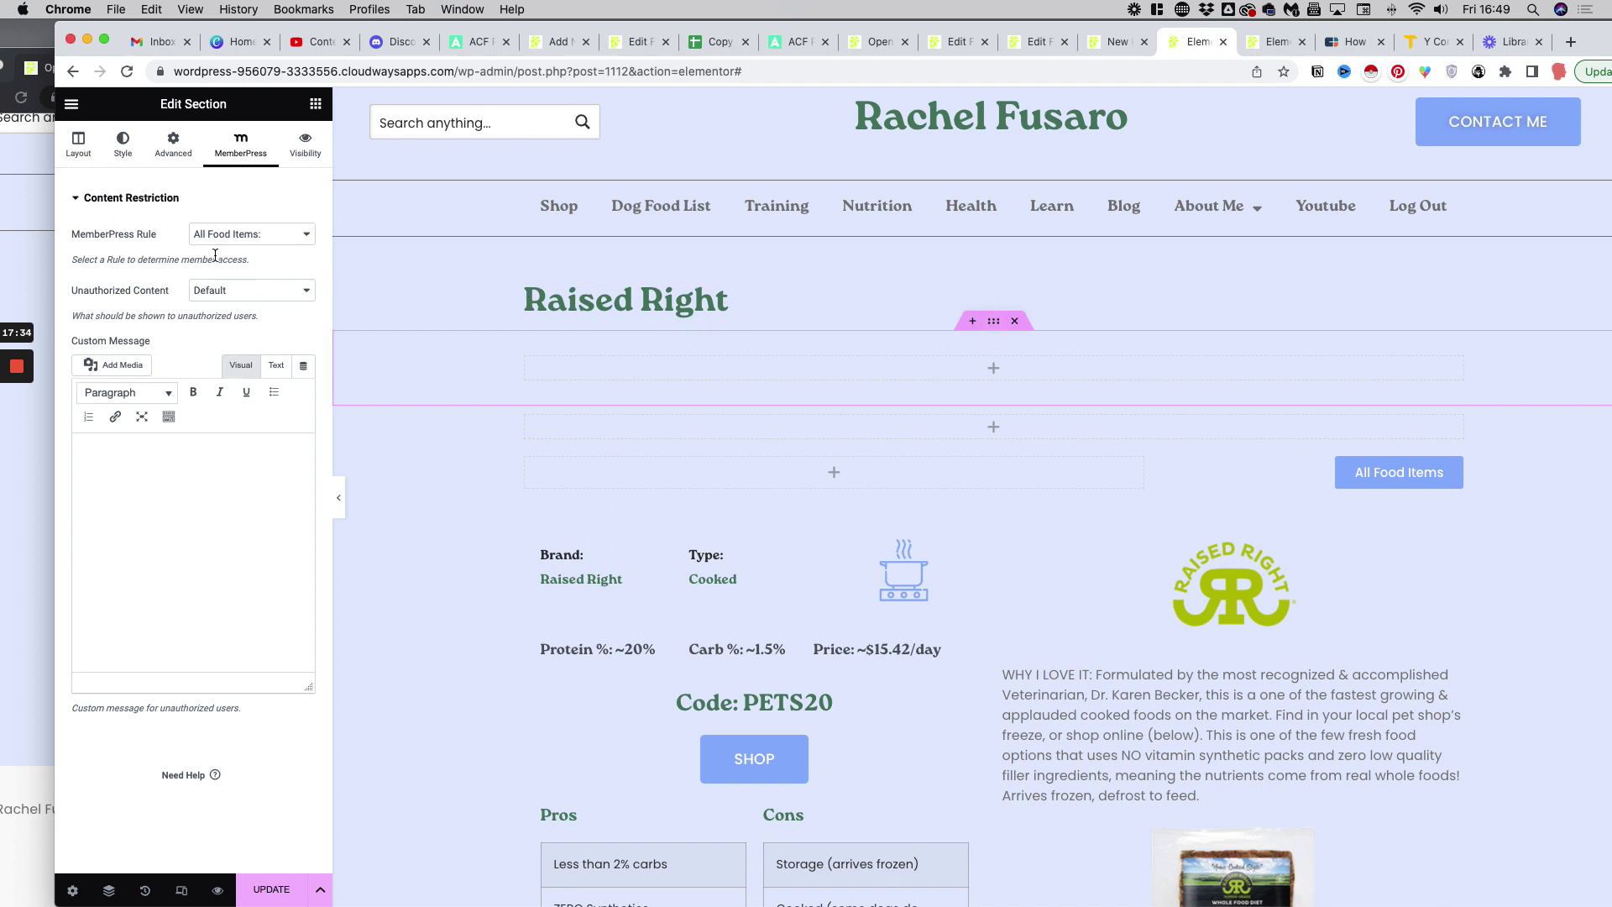
Step: Set MemberPress Unauthorized Content to Display Message with a custom Sign Up message
{"action": "left_click", "coordinate": [993, 396]}
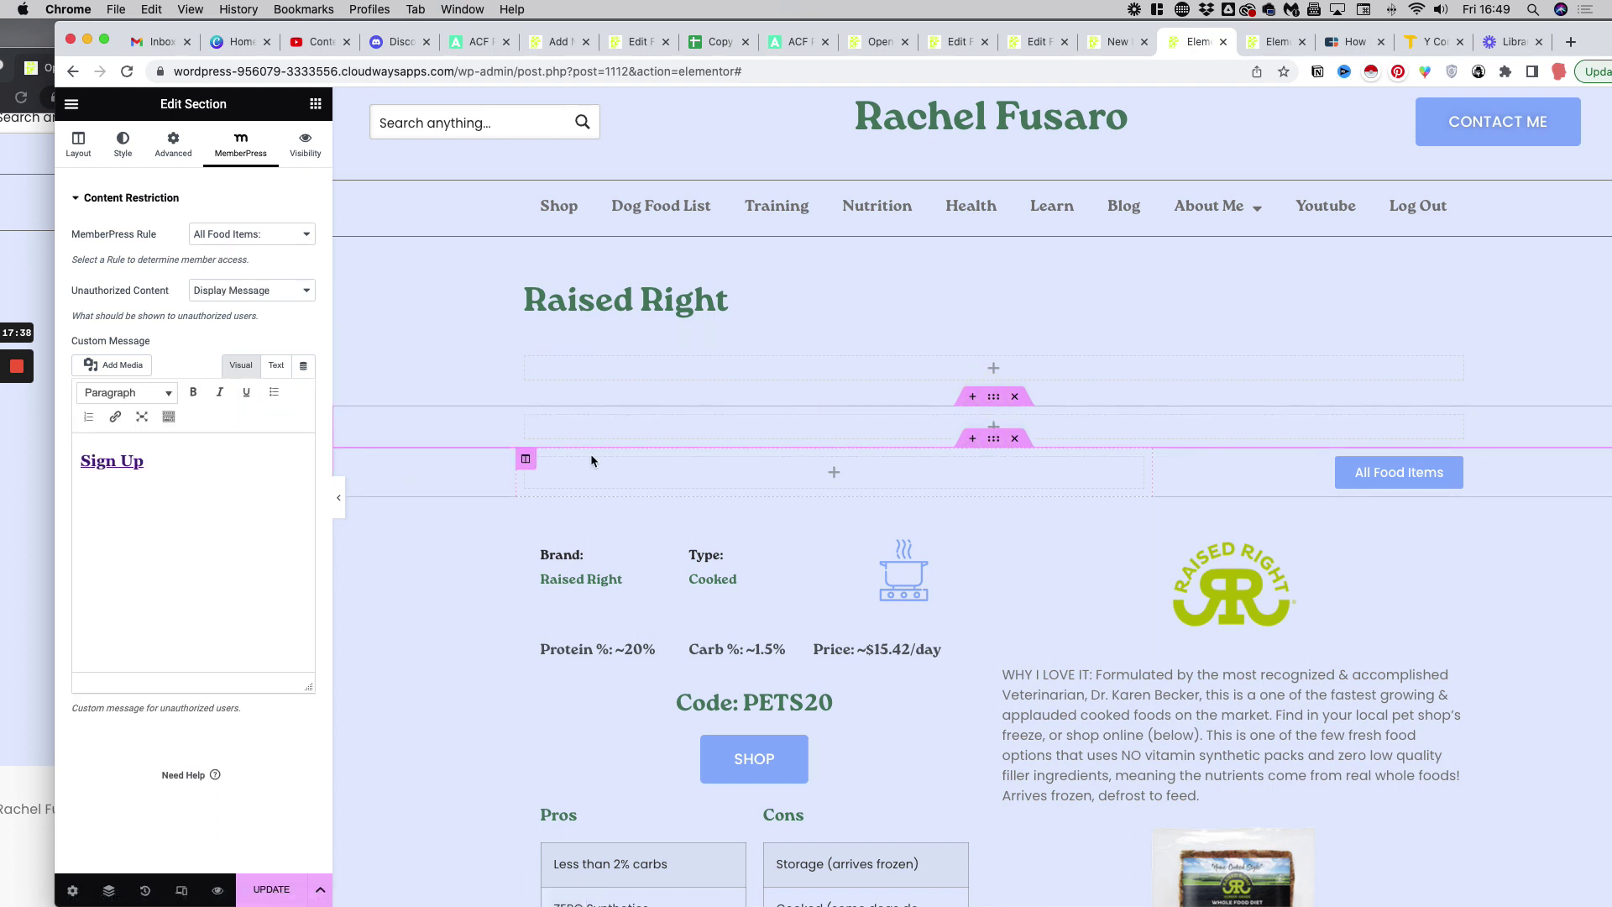
{"action": "scroll", "coordinate": [591, 457], "scroll_direction": "down", "scroll_amount": 1}
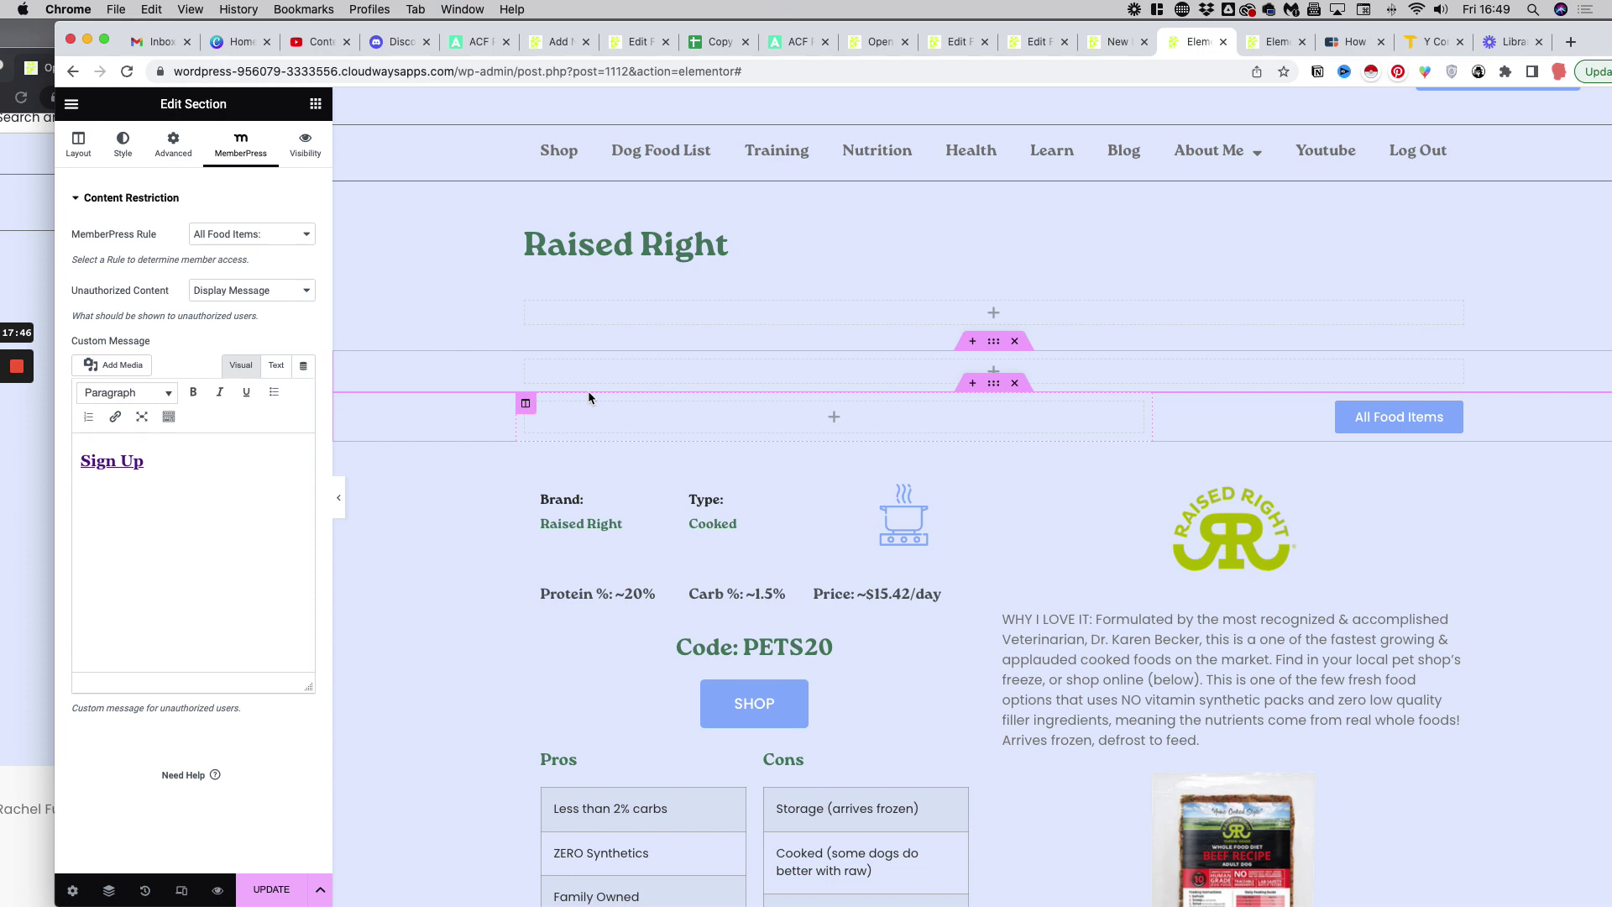
Step: In the post 1243 dog food list editor, review the Product Type filter and results grid settings
{"action": "left_click", "coordinate": [1274, 44]}
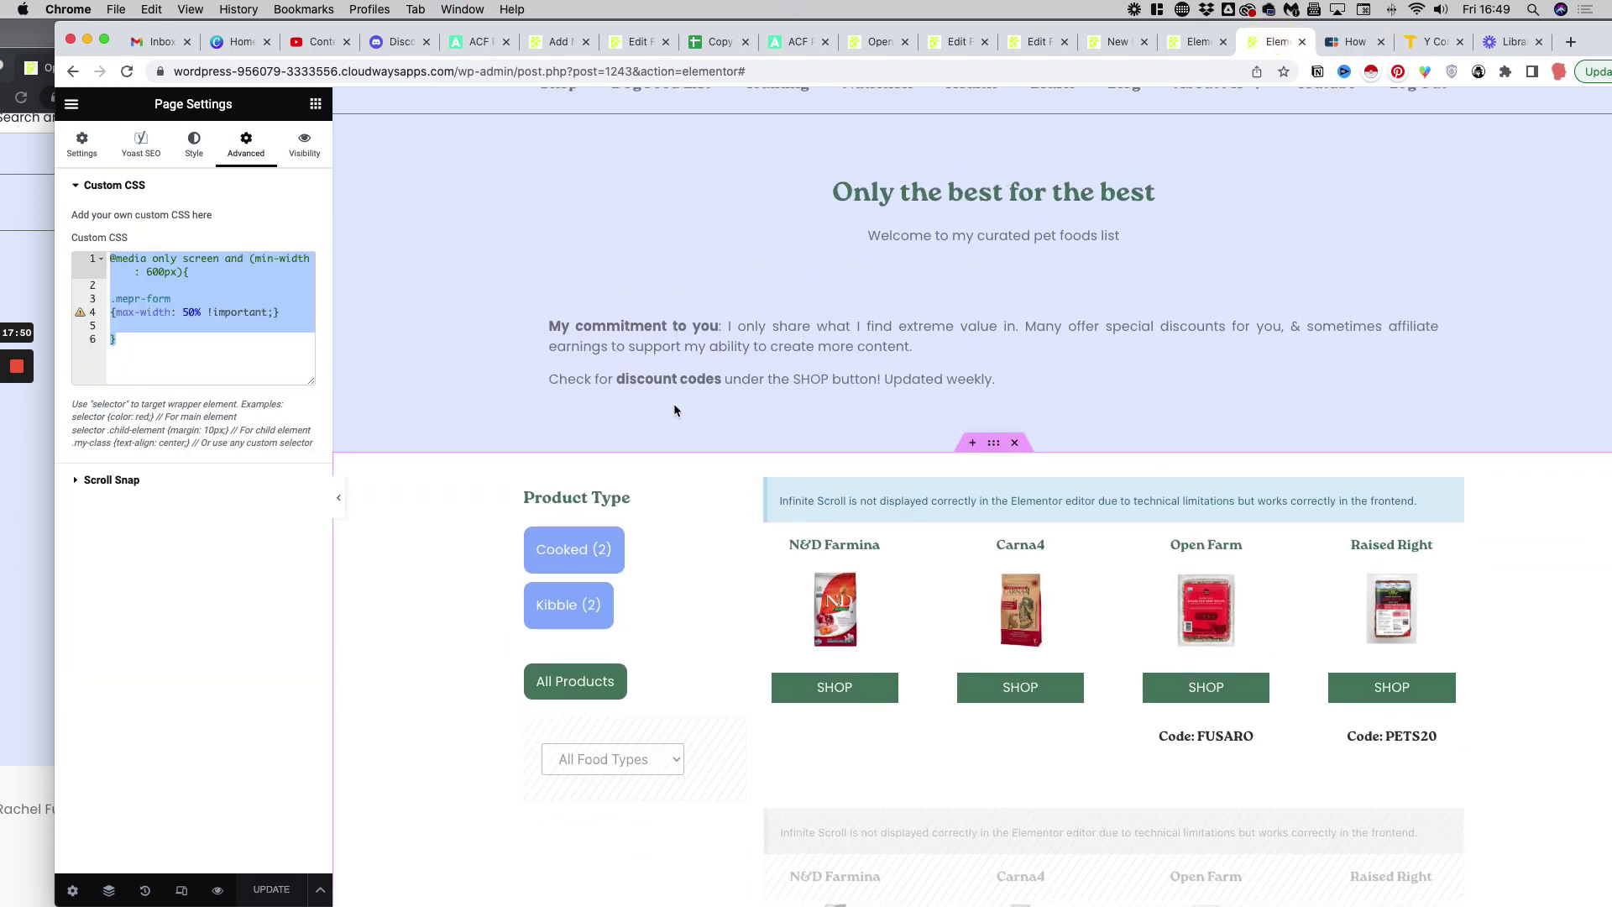
{"action": "scroll", "coordinate": [753, 467], "scroll_direction": "down", "scroll_amount": 2}
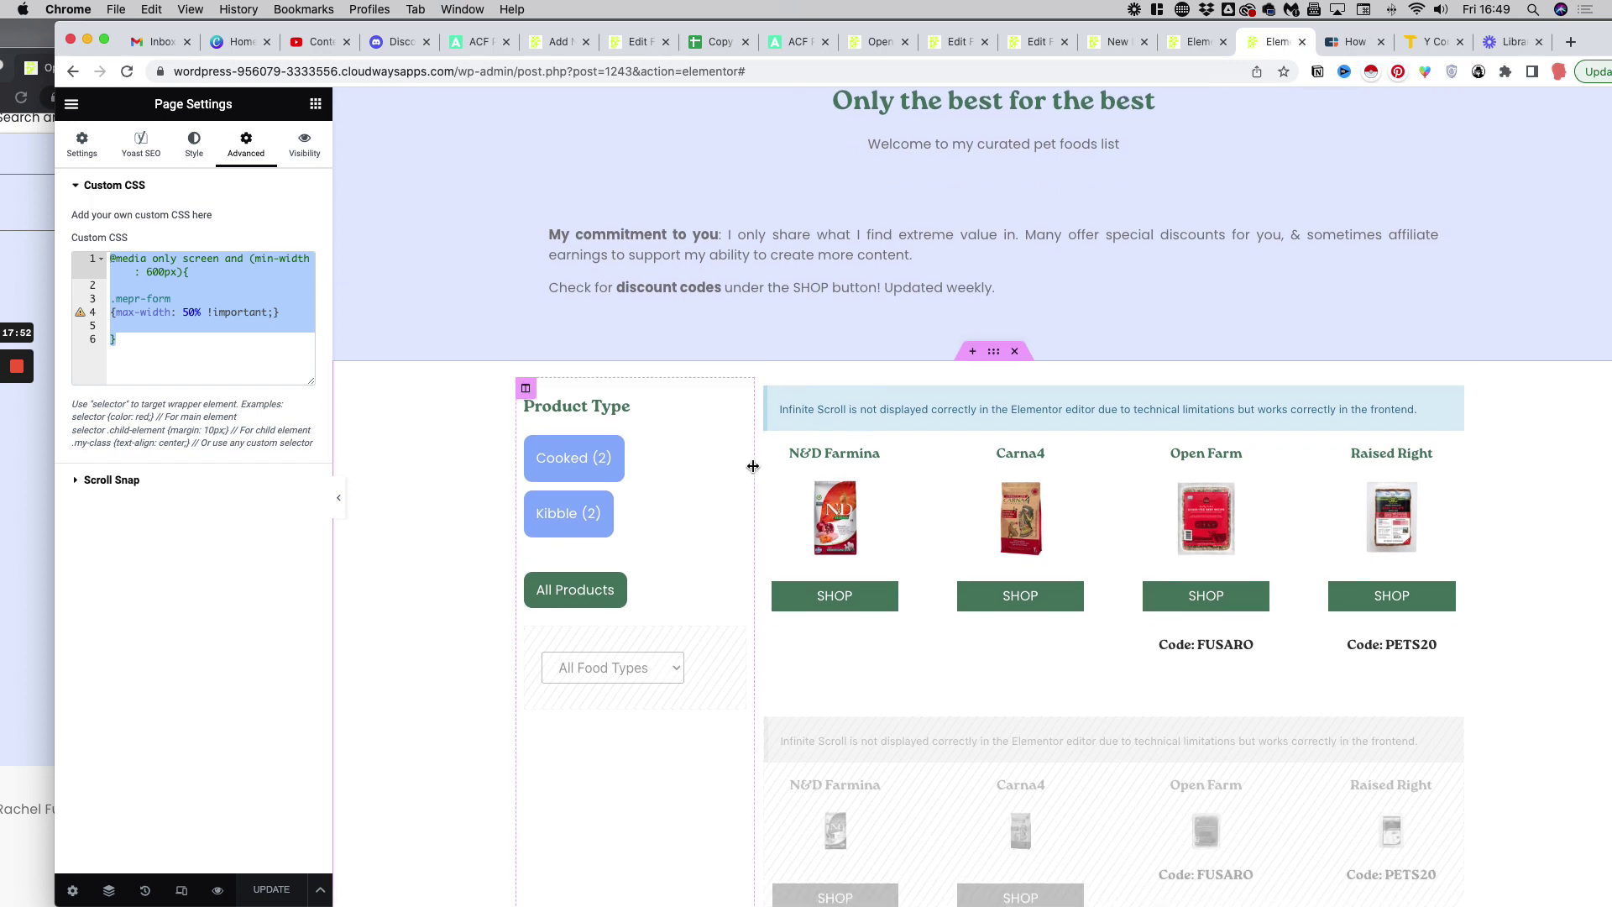
{"action": "scroll", "coordinate": [753, 467], "scroll_direction": "down", "scroll_amount": 1}
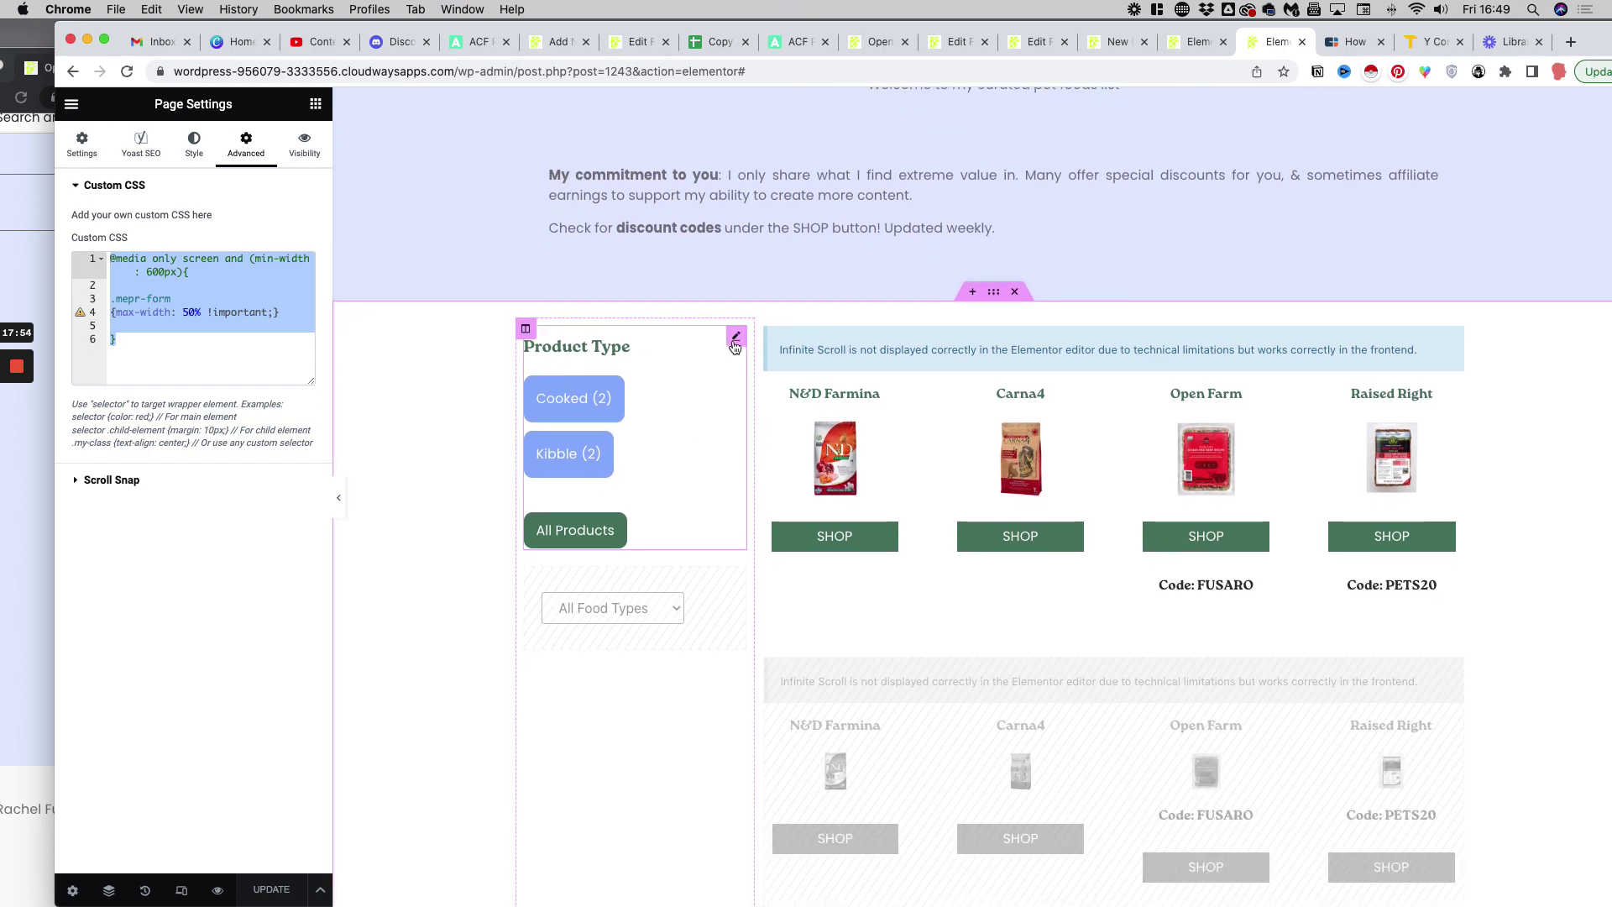
{"action": "left_click", "coordinate": [735, 339]}
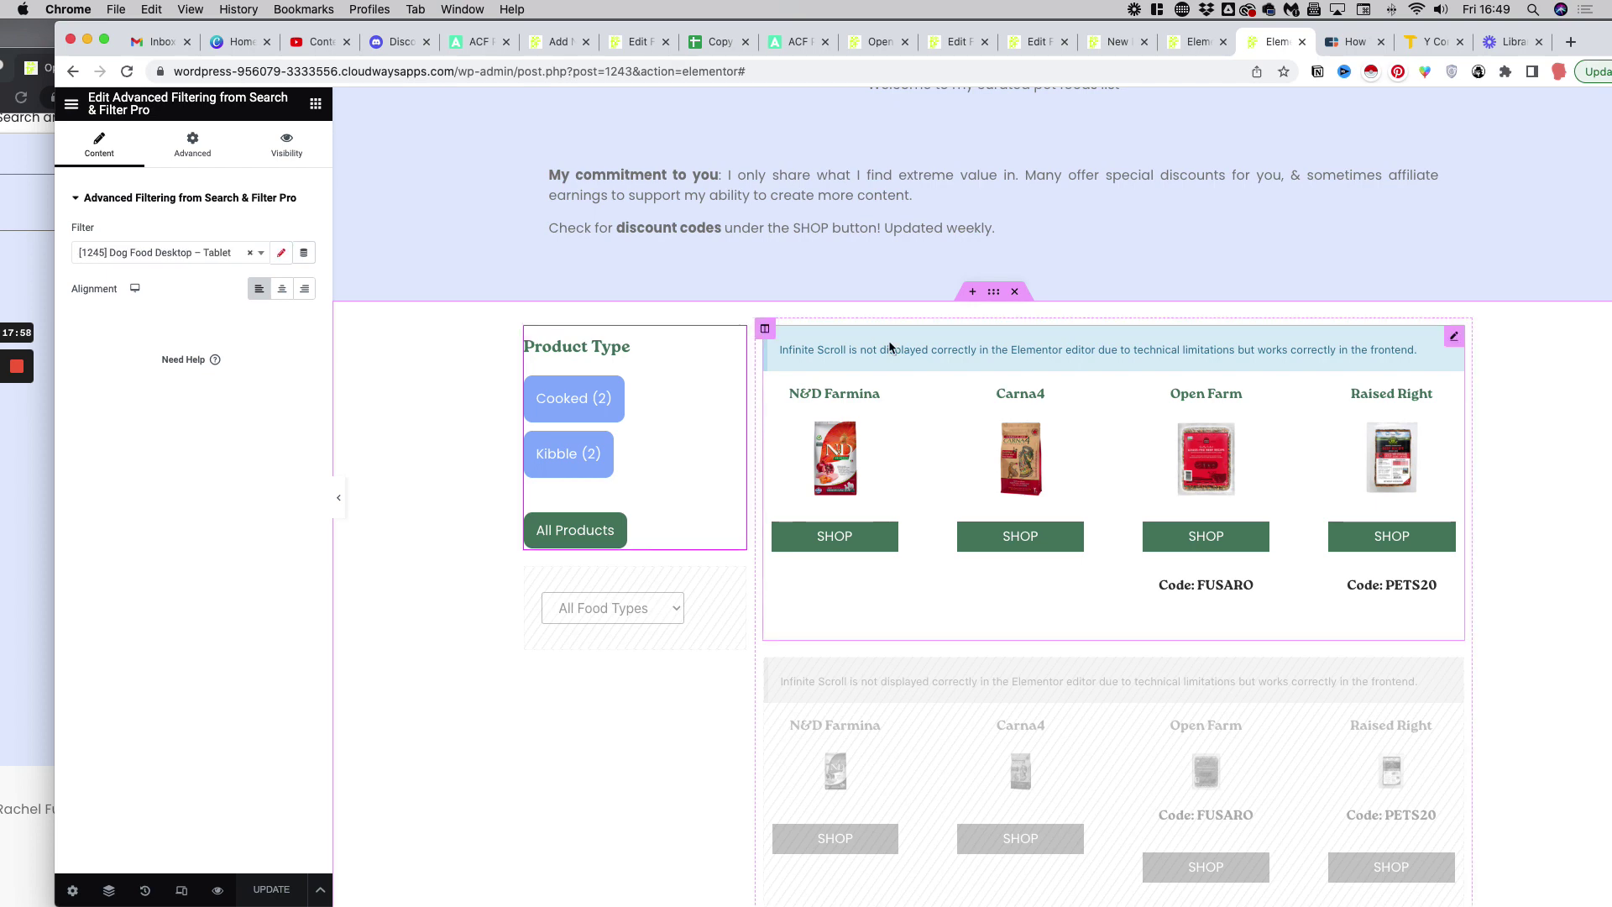
{"action": "left_click", "coordinate": [1454, 337]}
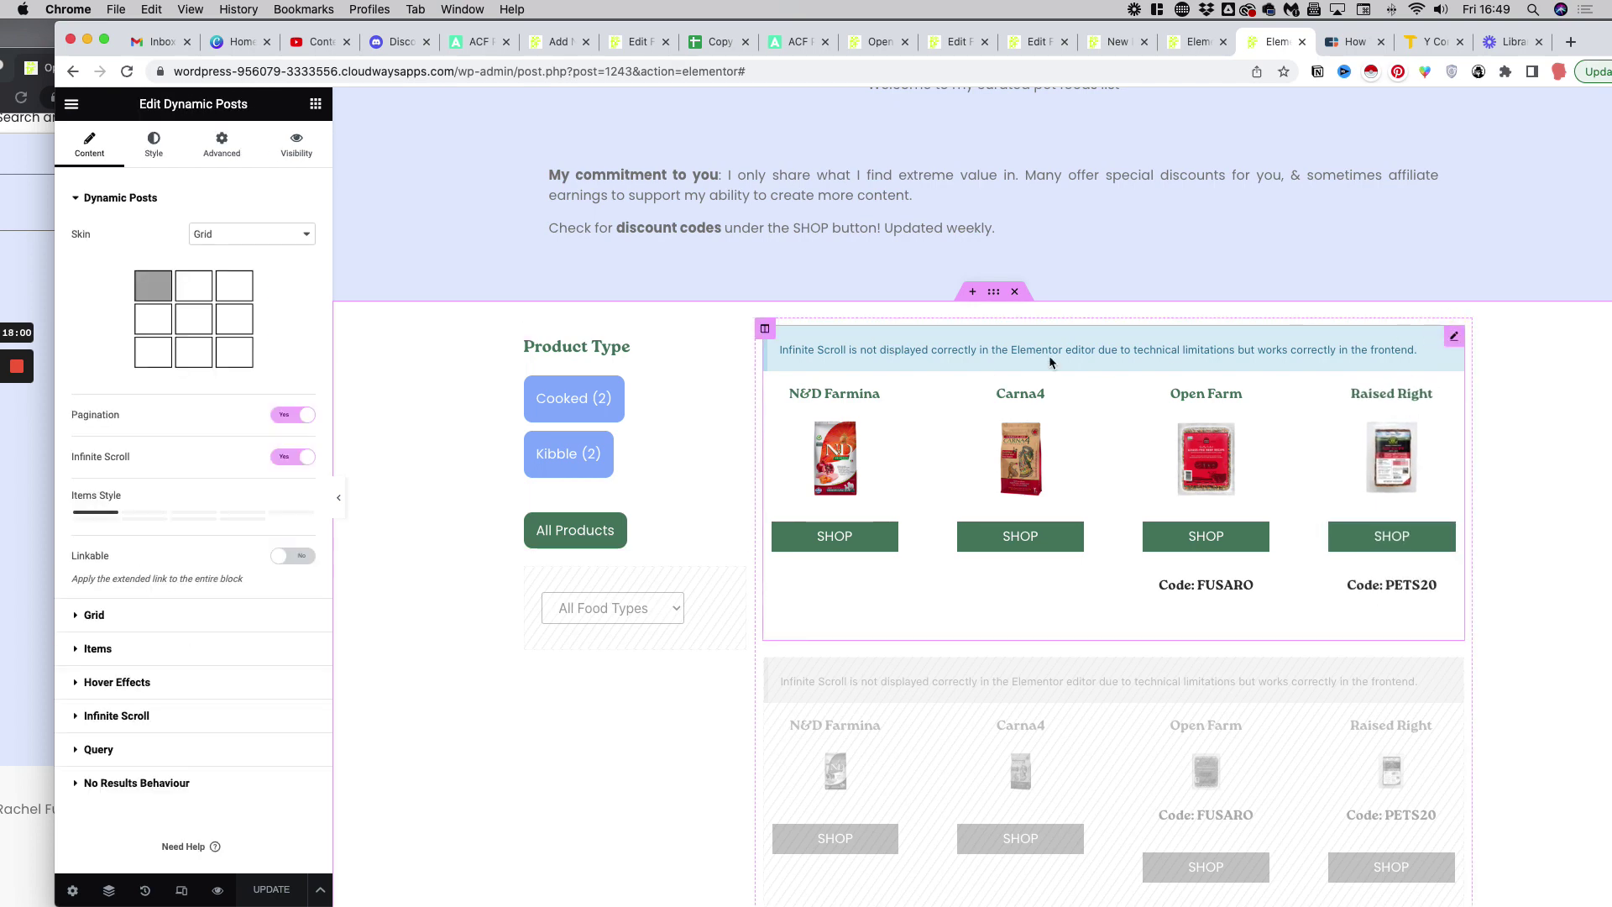
Step: Review the food-type dropdown filter and the lower Dynamic Posts grid settings
{"action": "scroll", "coordinate": [1049, 355], "scroll_direction": "down", "scroll_amount": 2}
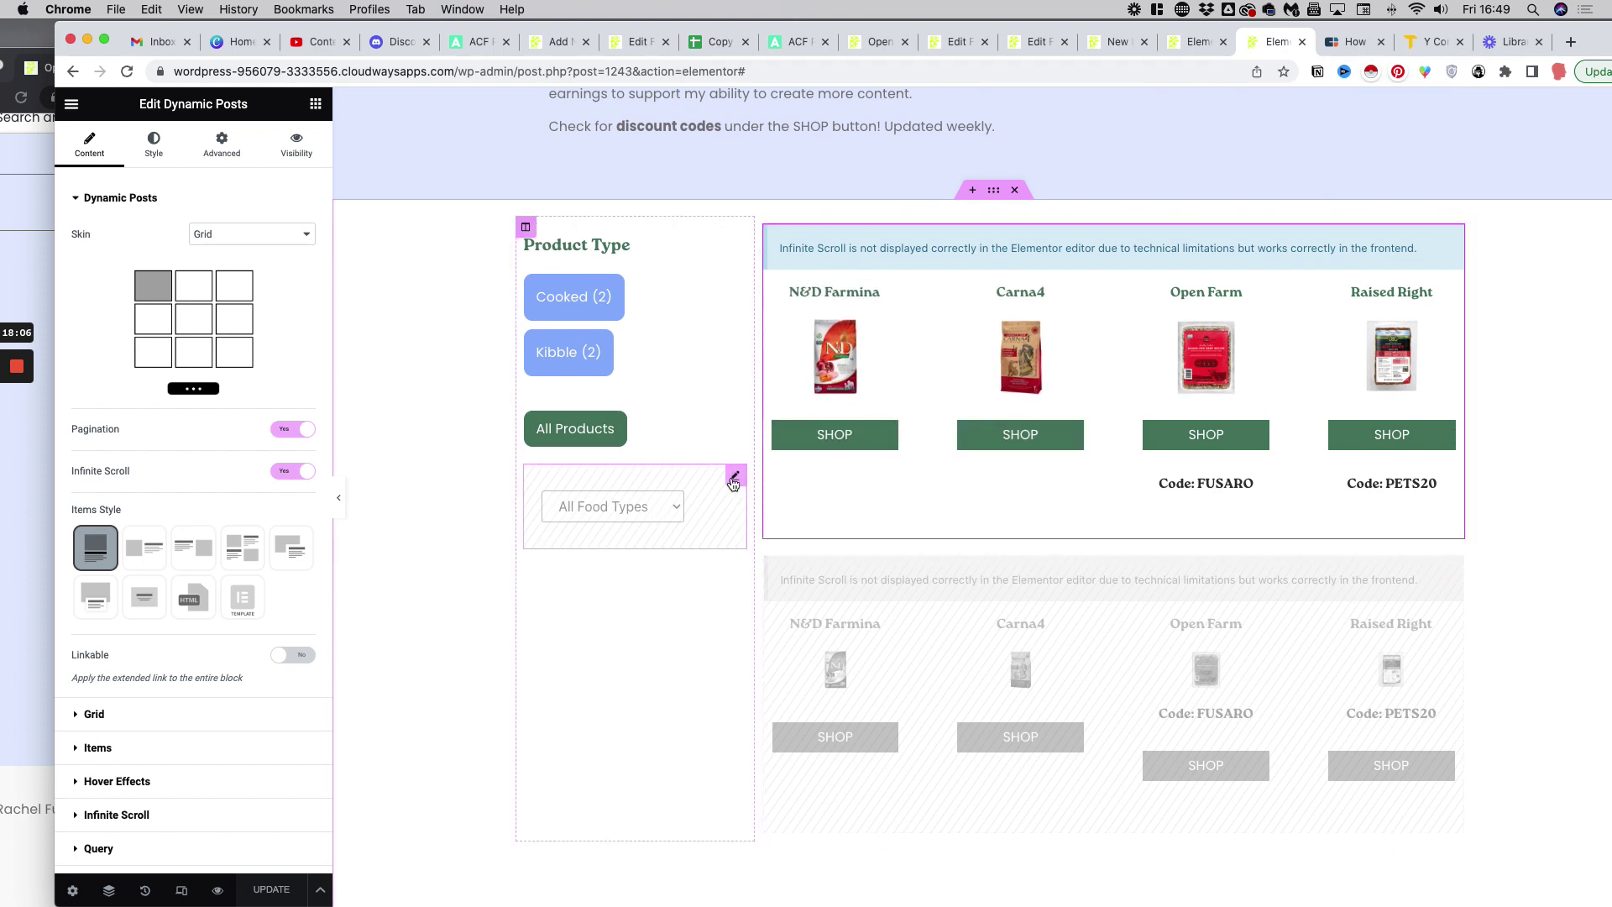
{"action": "left_click", "coordinate": [732, 482]}
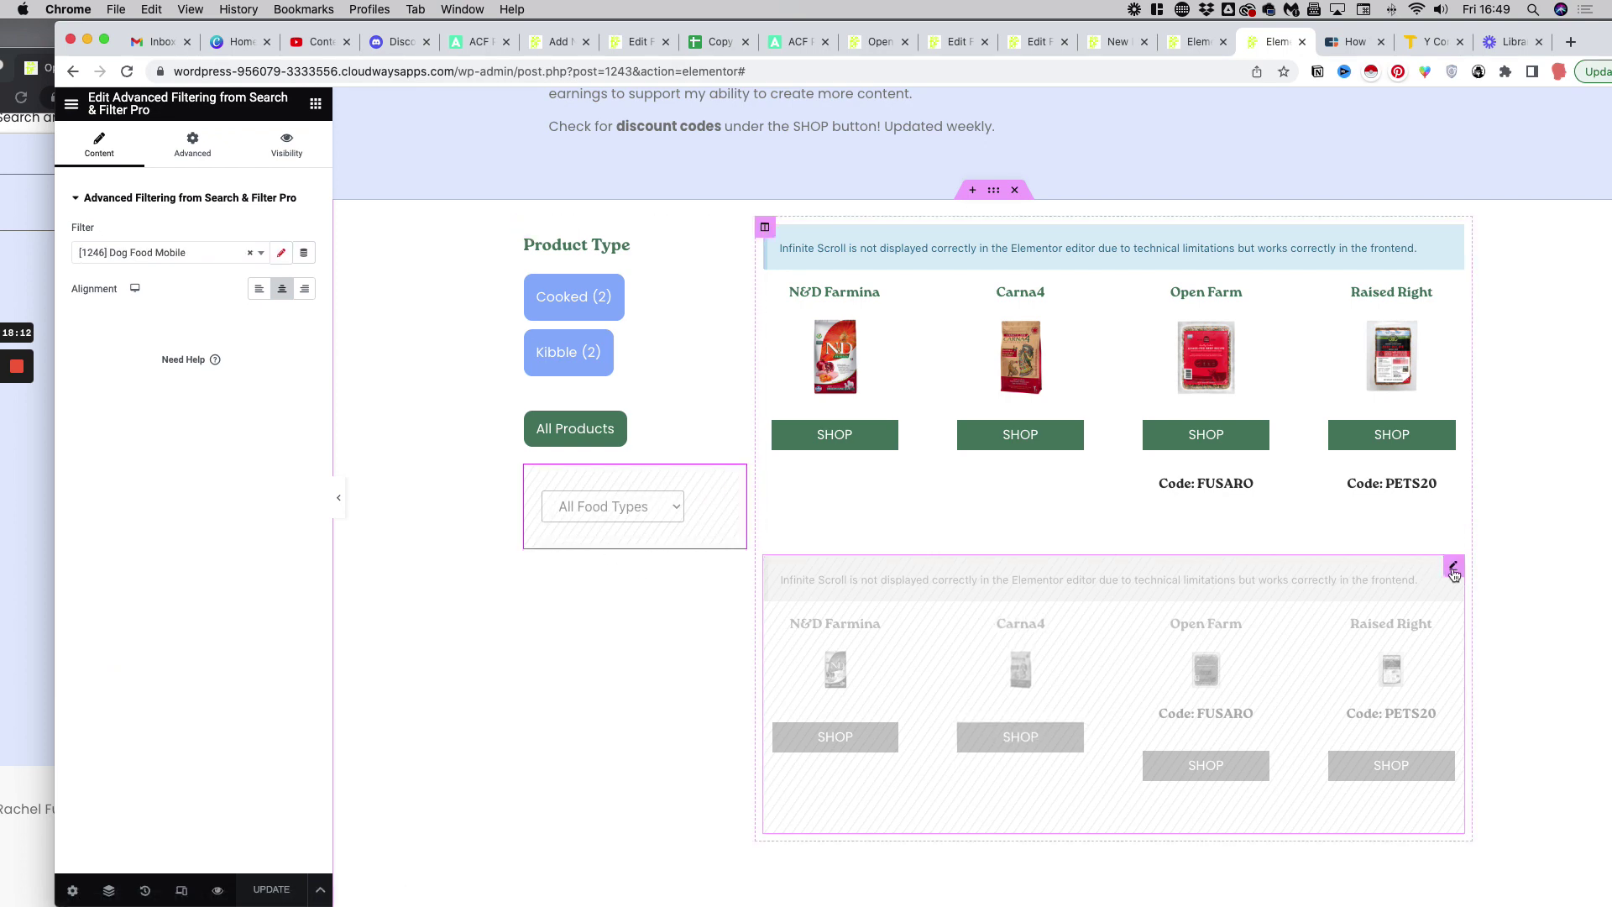
{"action": "left_click", "coordinate": [1454, 569]}
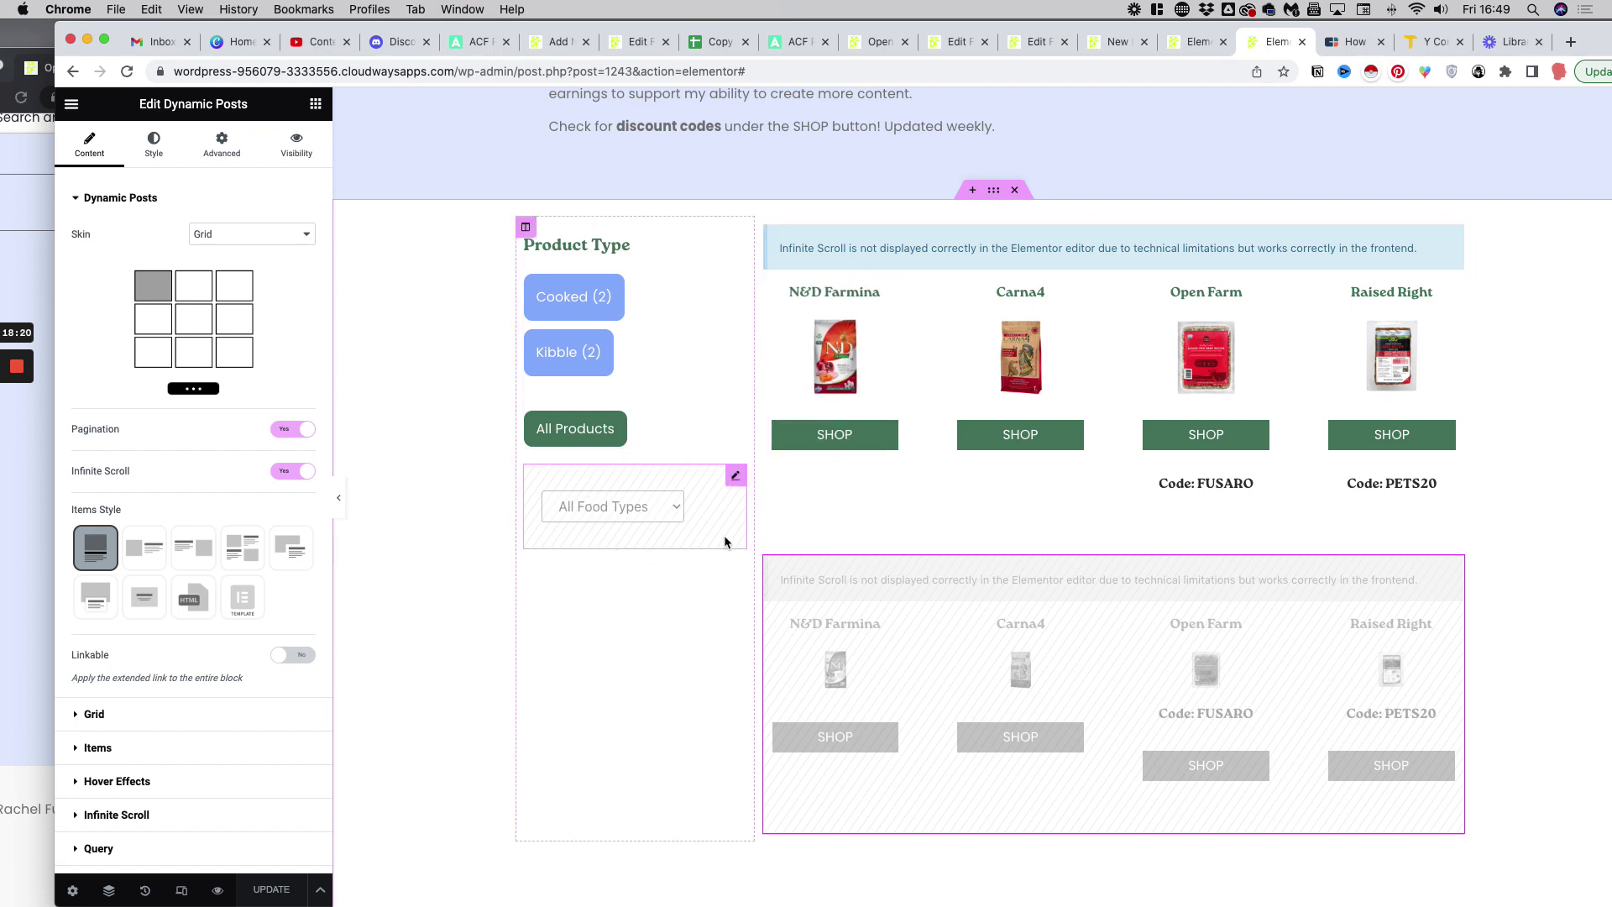
{"action": "scroll", "coordinate": [682, 497], "scroll_direction": "down", "scroll_amount": 1}
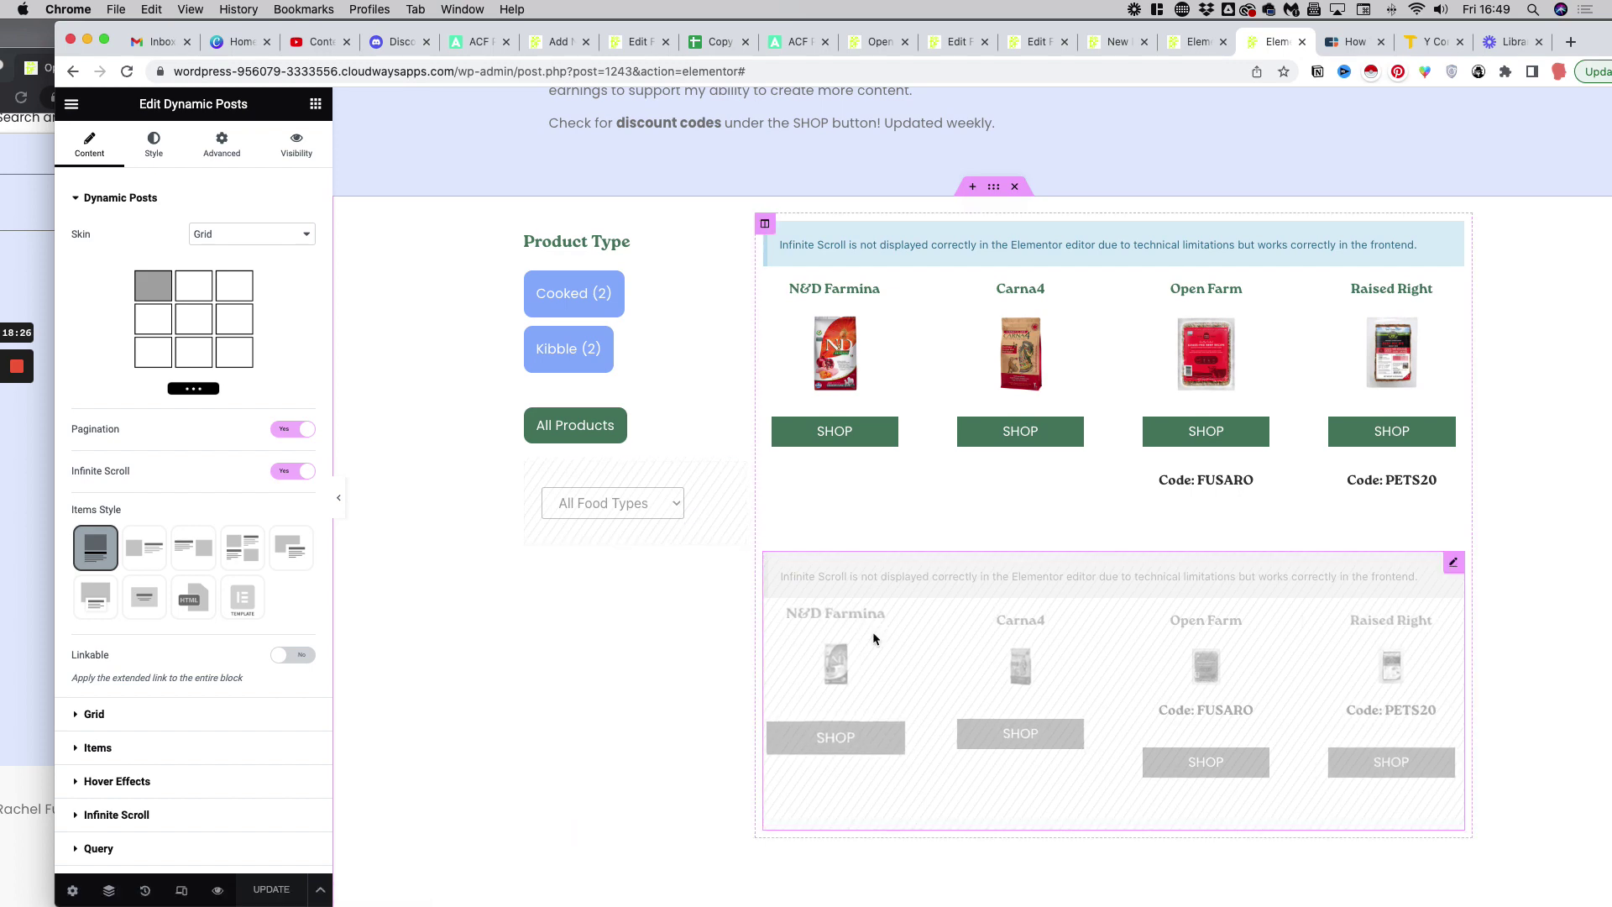
{"action": "scroll", "coordinate": [804, 353], "scroll_direction": "up", "scroll_amount": 1}
{"action": "scroll", "coordinate": [804, 353], "scroll_direction": "up", "scroll_amount": 5}
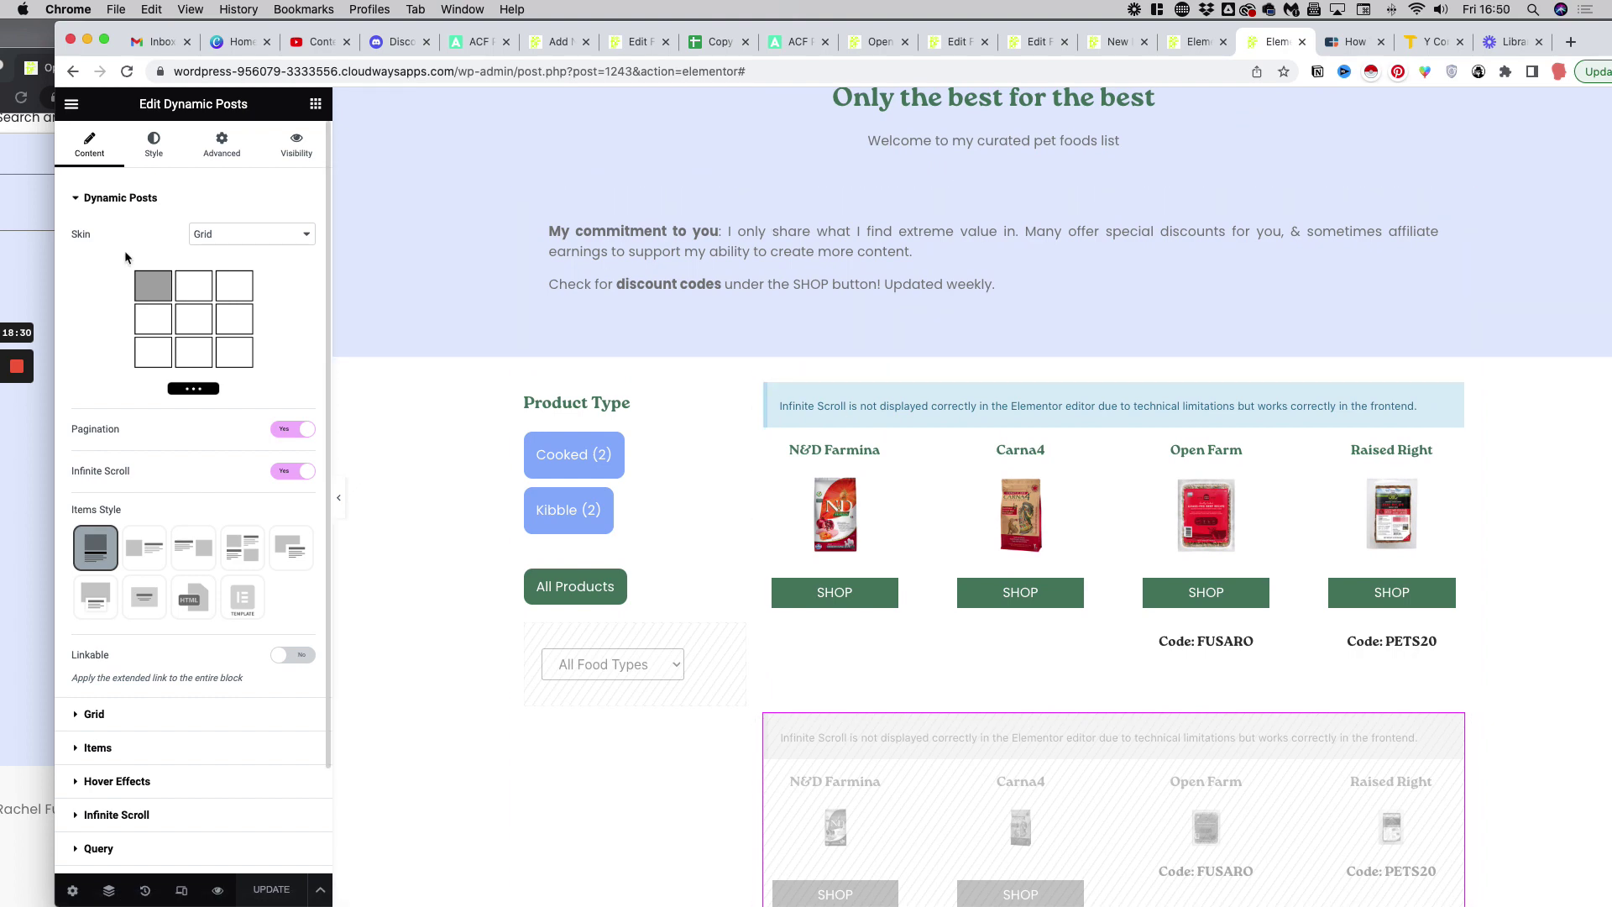
Step: In the logged-out Incognito window, replace open-farm/ with dogfood to load the members-only page
{"action": "left_click", "coordinate": [44, 235]}
{"action": "left_click", "coordinate": [385, 101]}
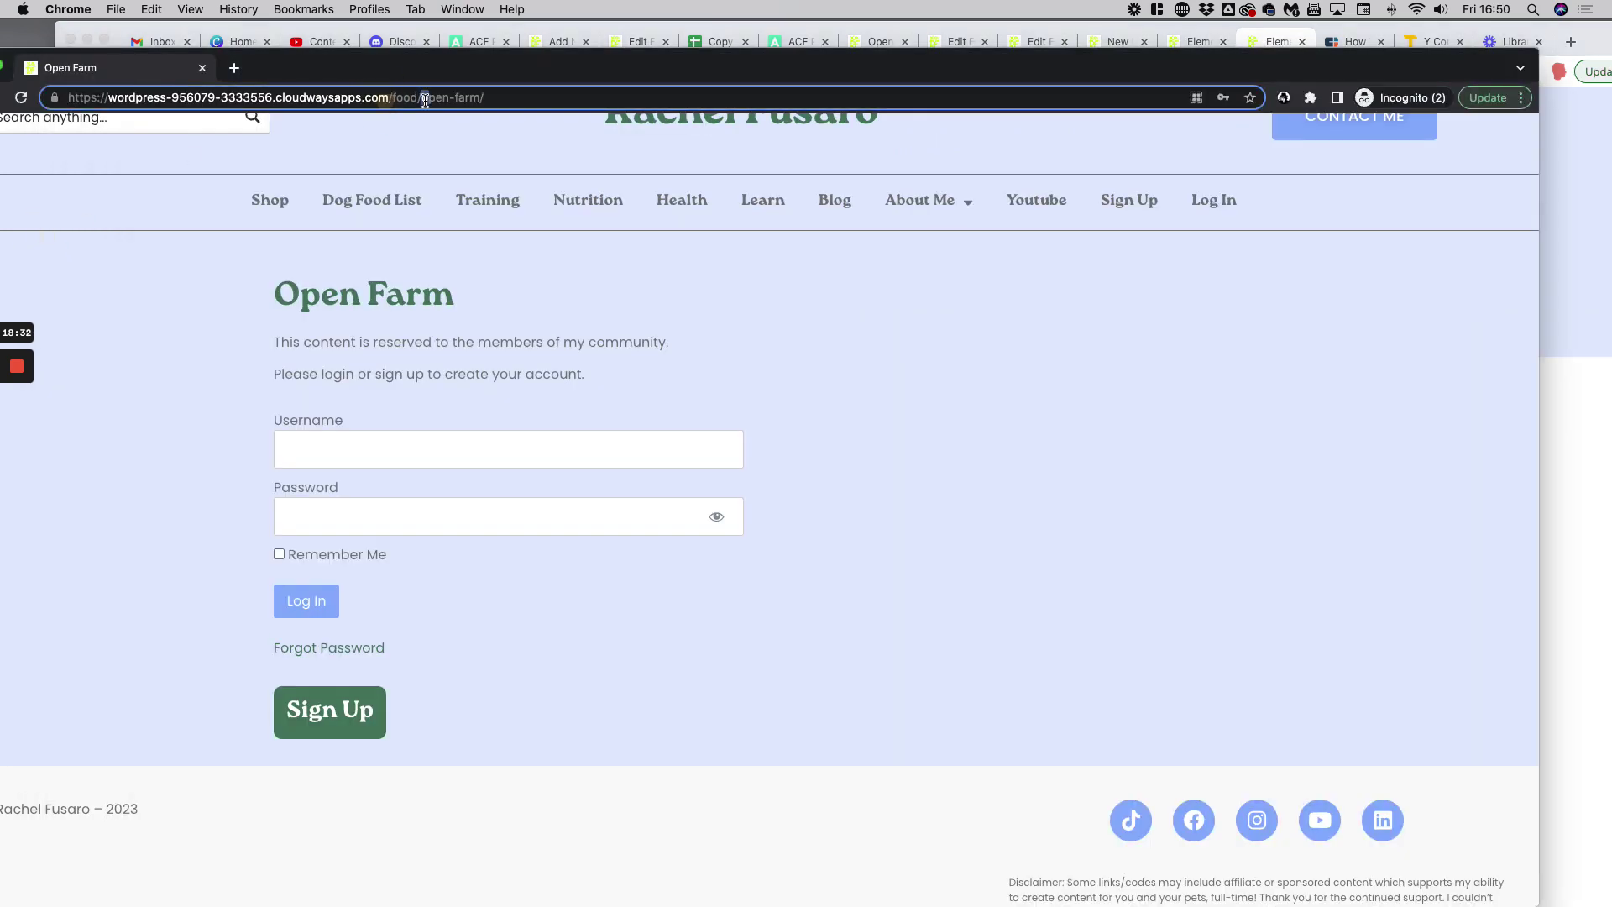
{"action": "left_click_drag", "start_coordinate": [422, 99], "coordinate": [594, 119]}
{"action": "type", "text": "dogfood"}
{"action": "key", "text": "Return"}
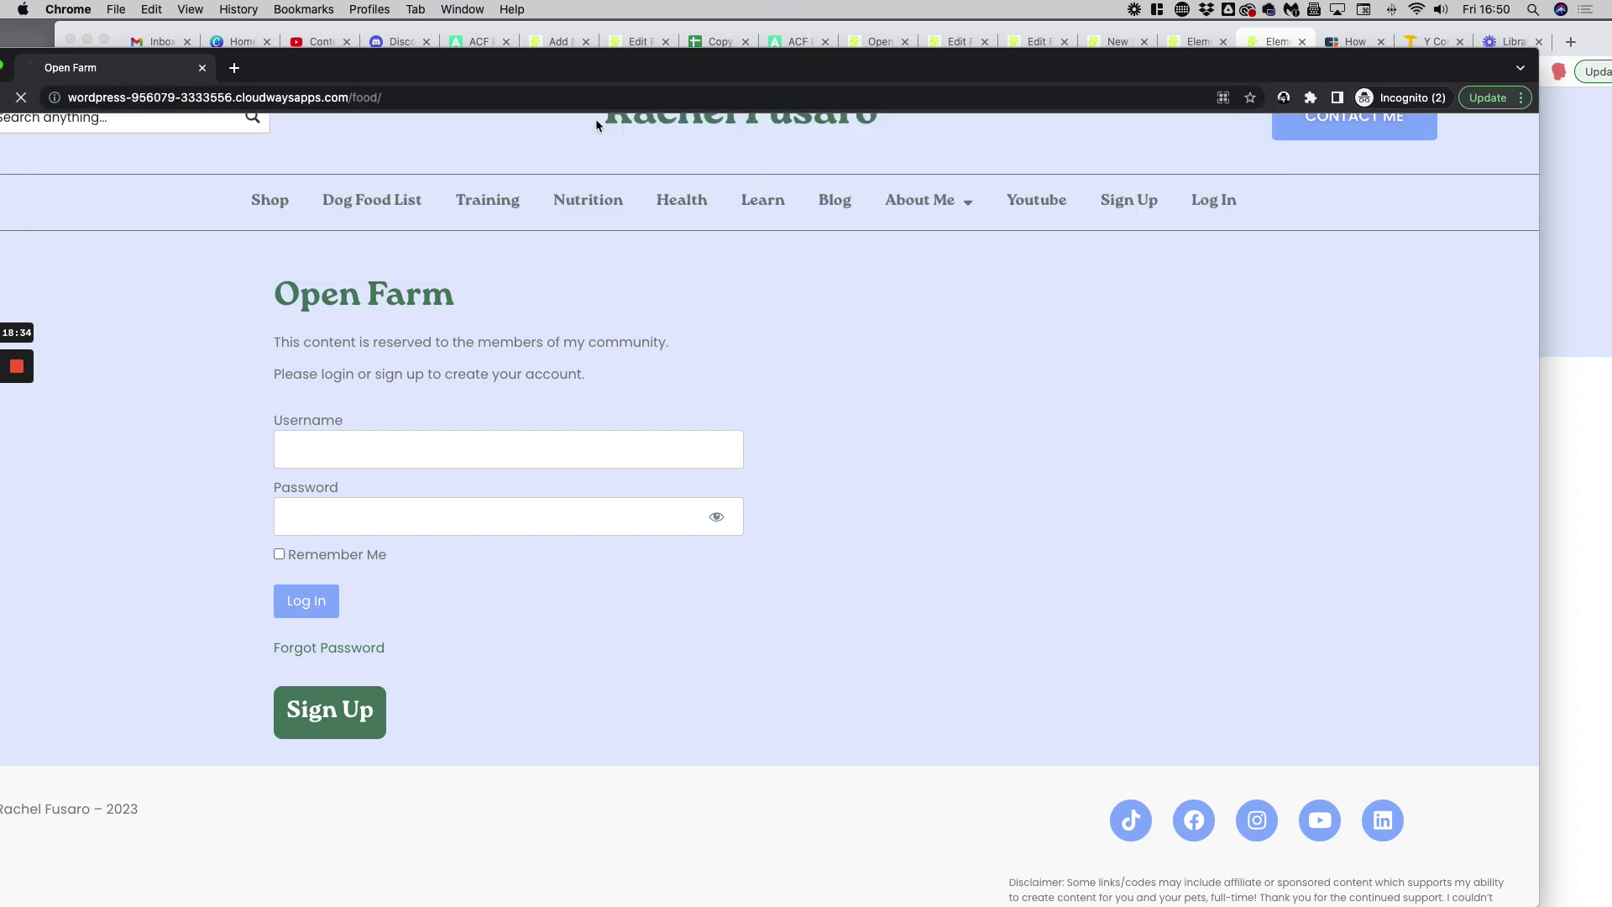
{"action": "left_click_drag", "start_coordinate": [445, 61], "coordinate": [445, 42]}
{"action": "scroll", "coordinate": [613, 336], "scroll_direction": "down", "scroll_amount": 3}
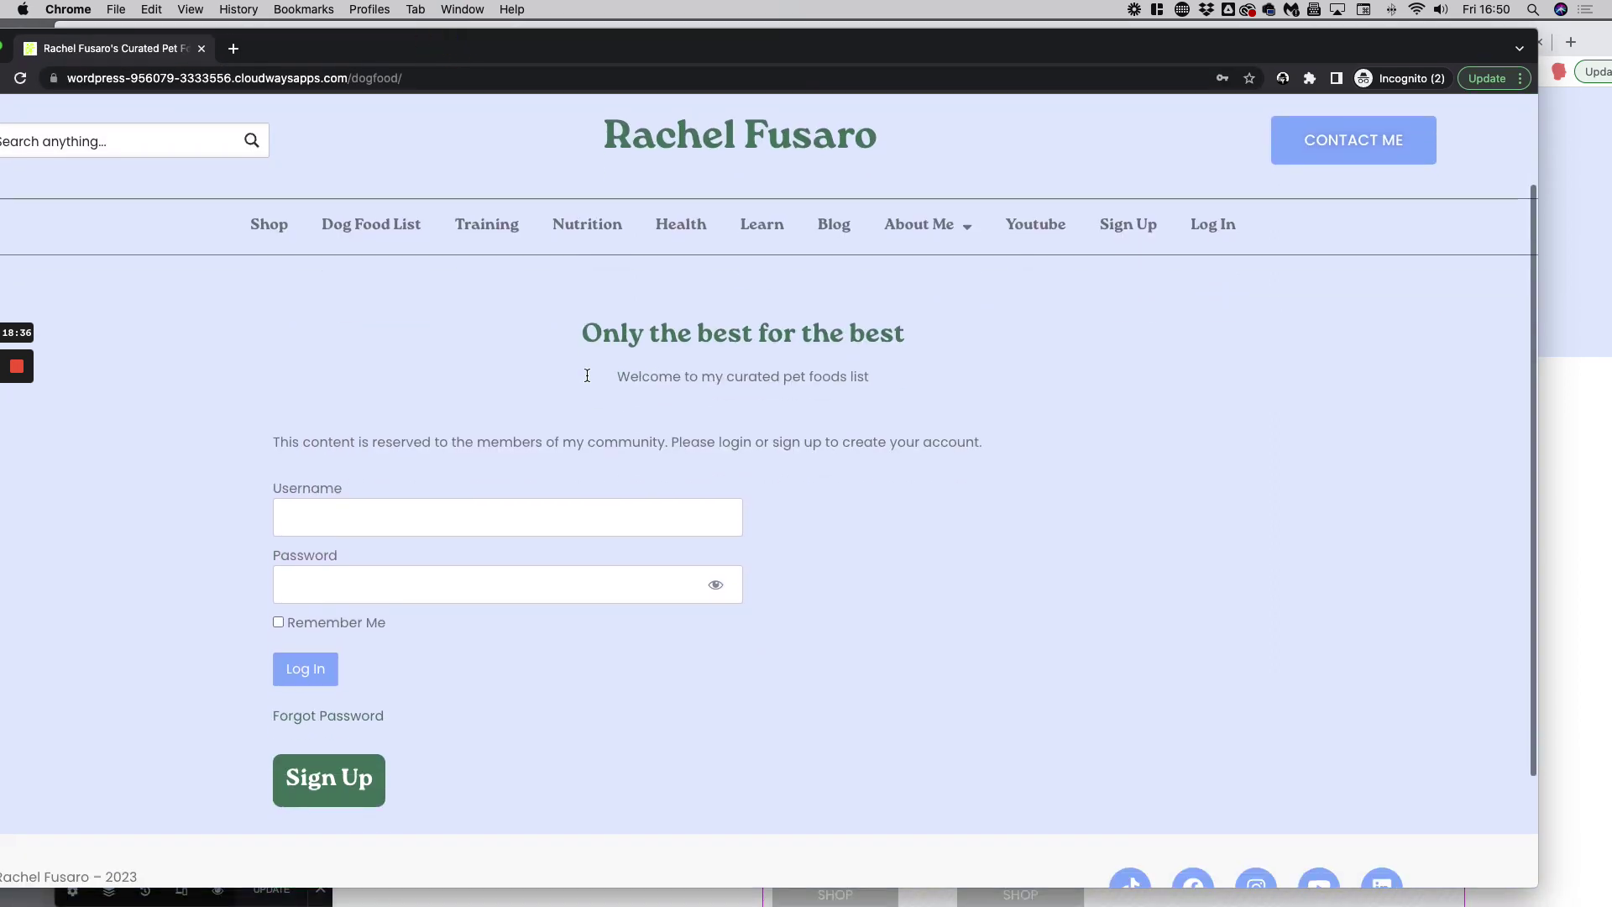
{"action": "left_click_drag", "start_coordinate": [584, 311], "coordinate": [906, 365]}
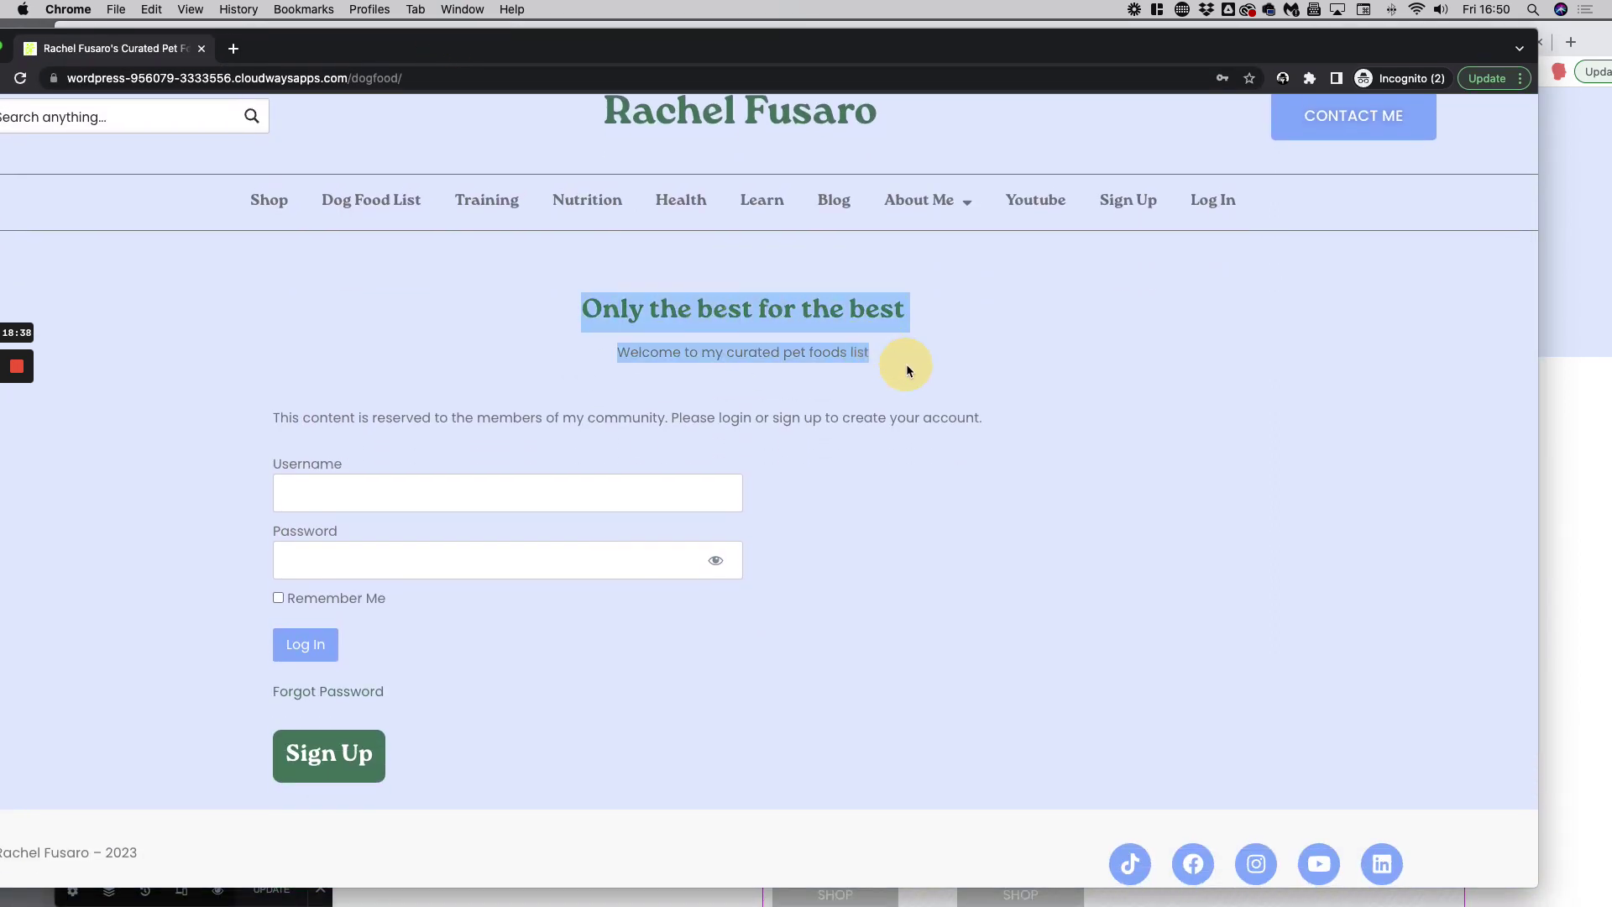